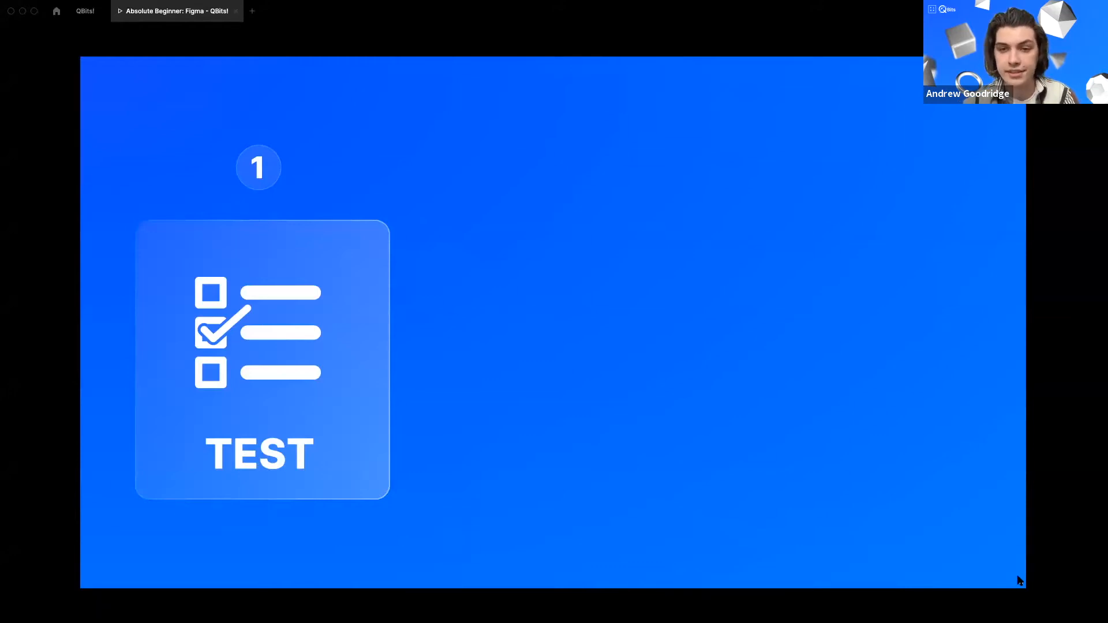
key("Right")
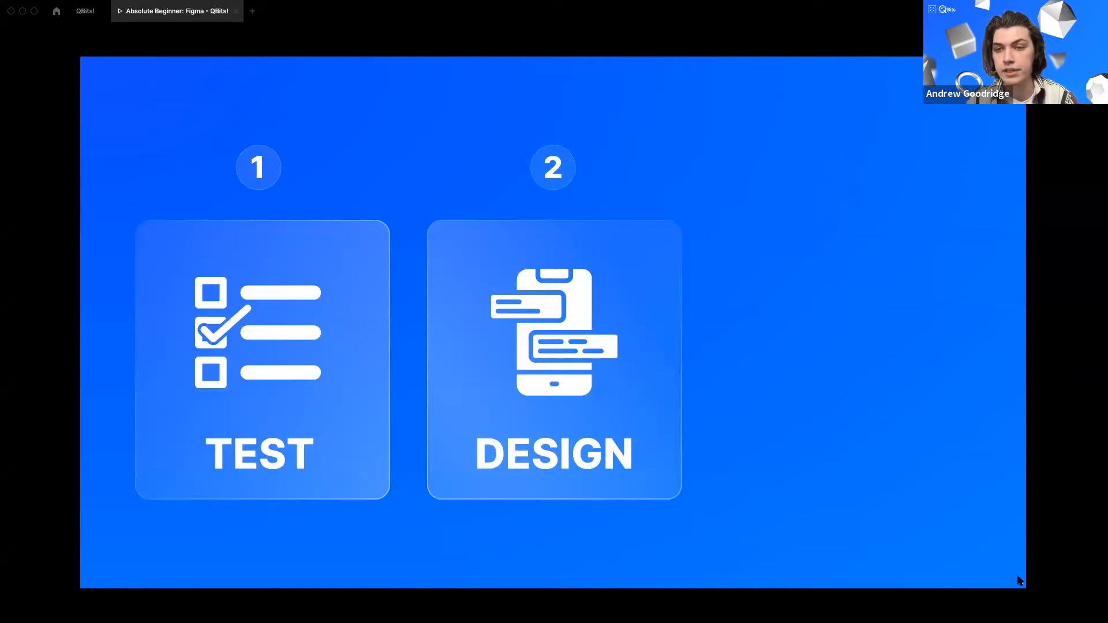
key("Right")
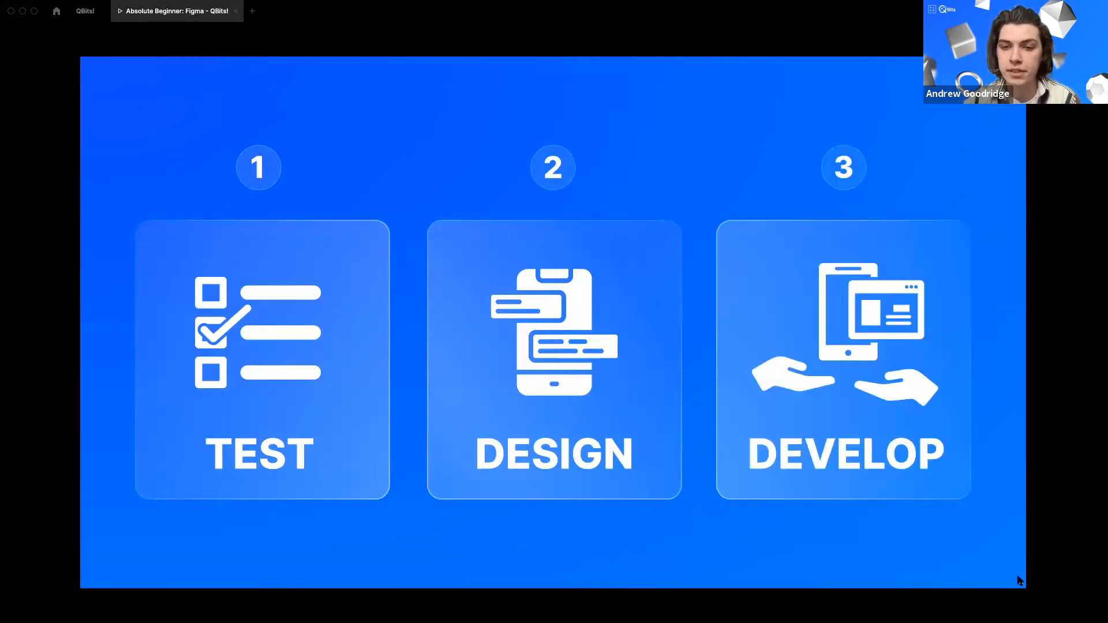
key("Right")
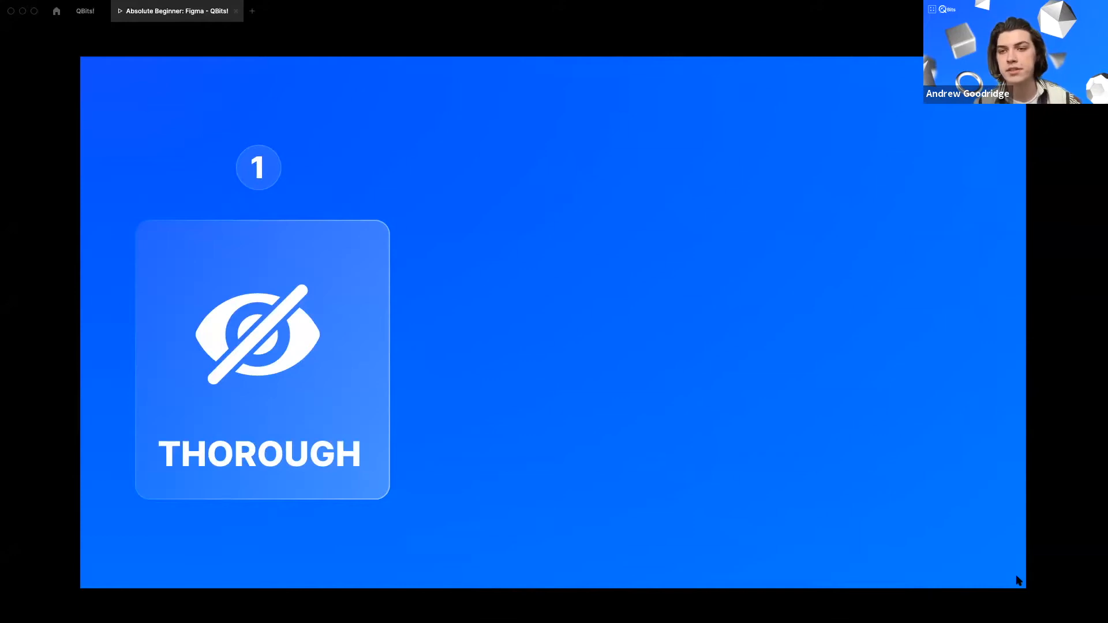
key("Right")
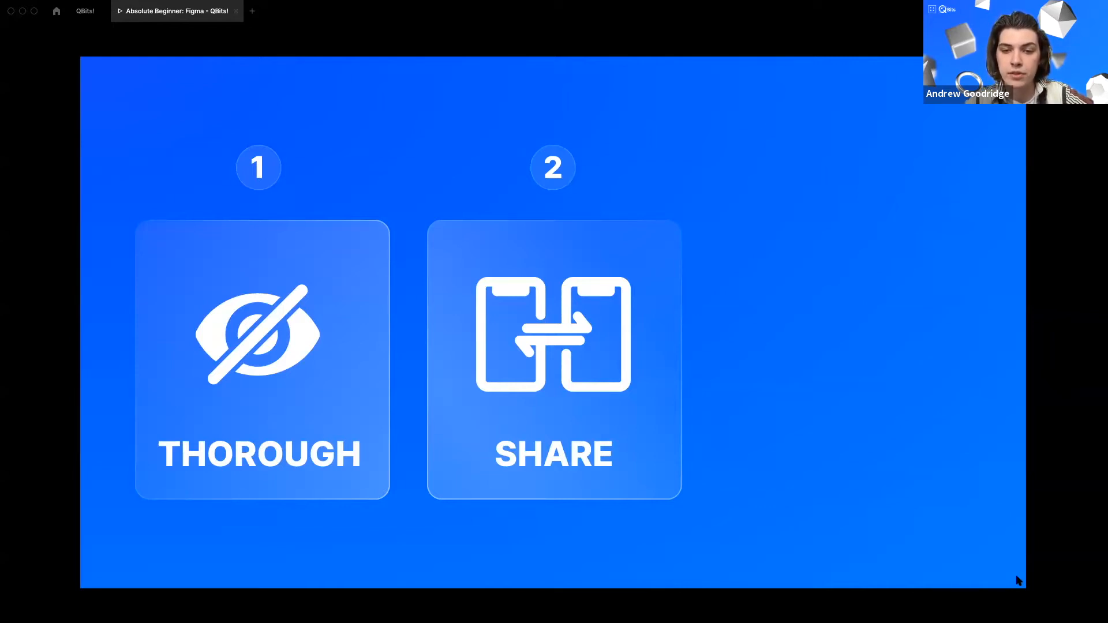
key("Right")
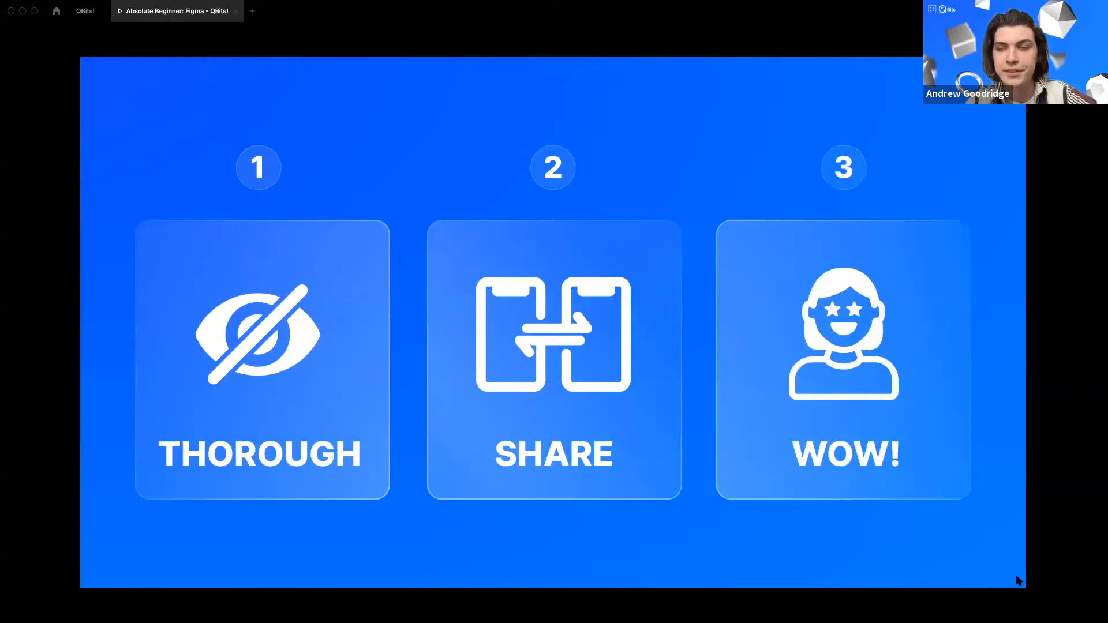
key("Right")
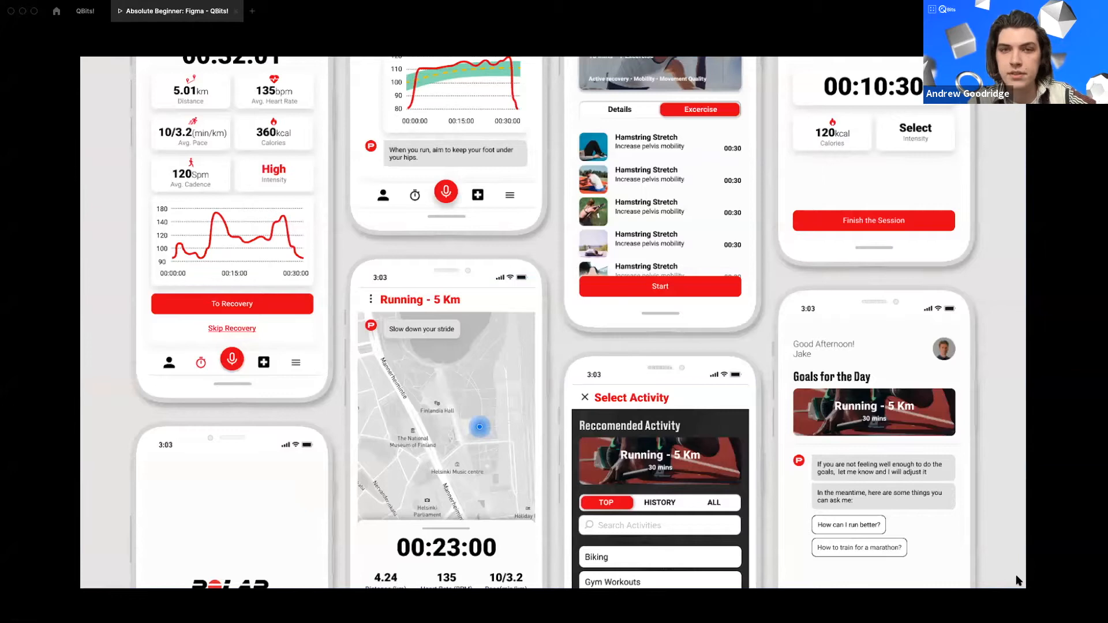
key("Right")
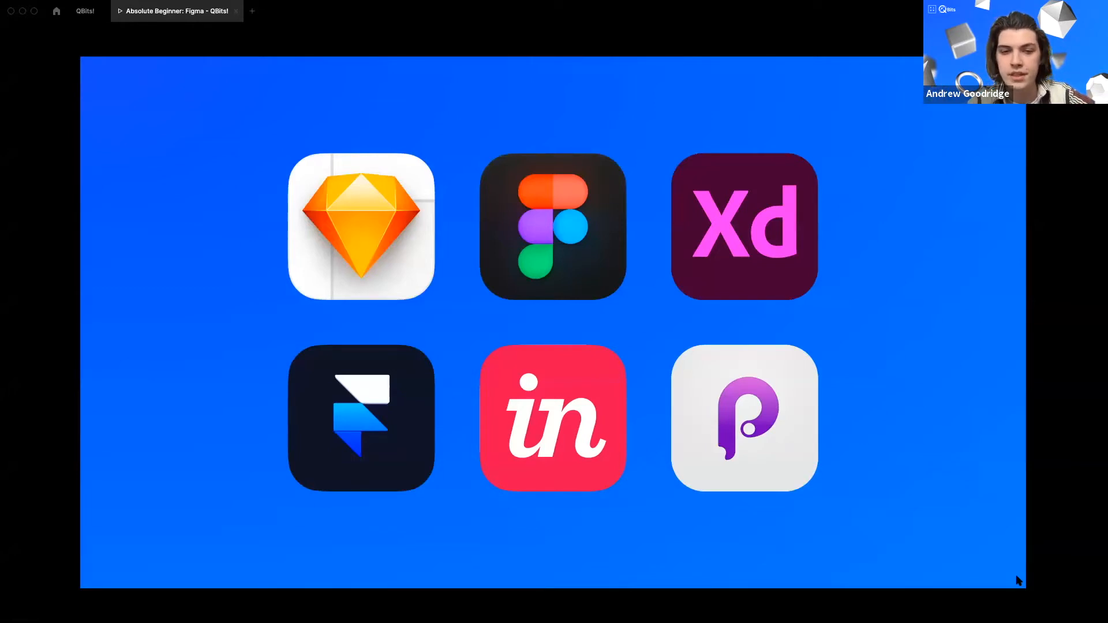
key("Right")
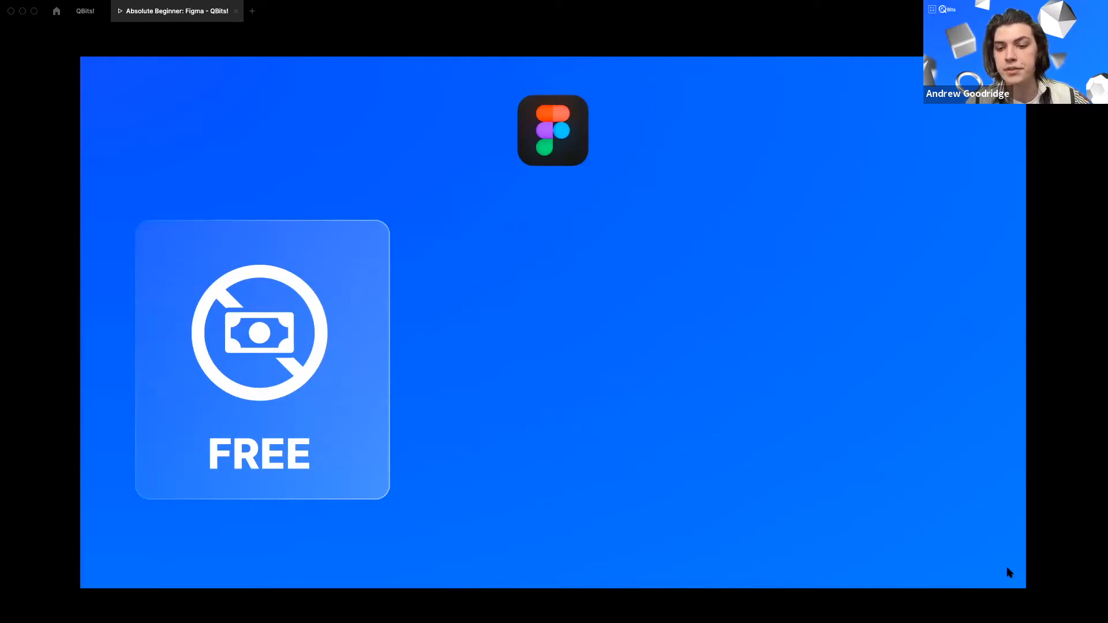
left_click(1006, 555)
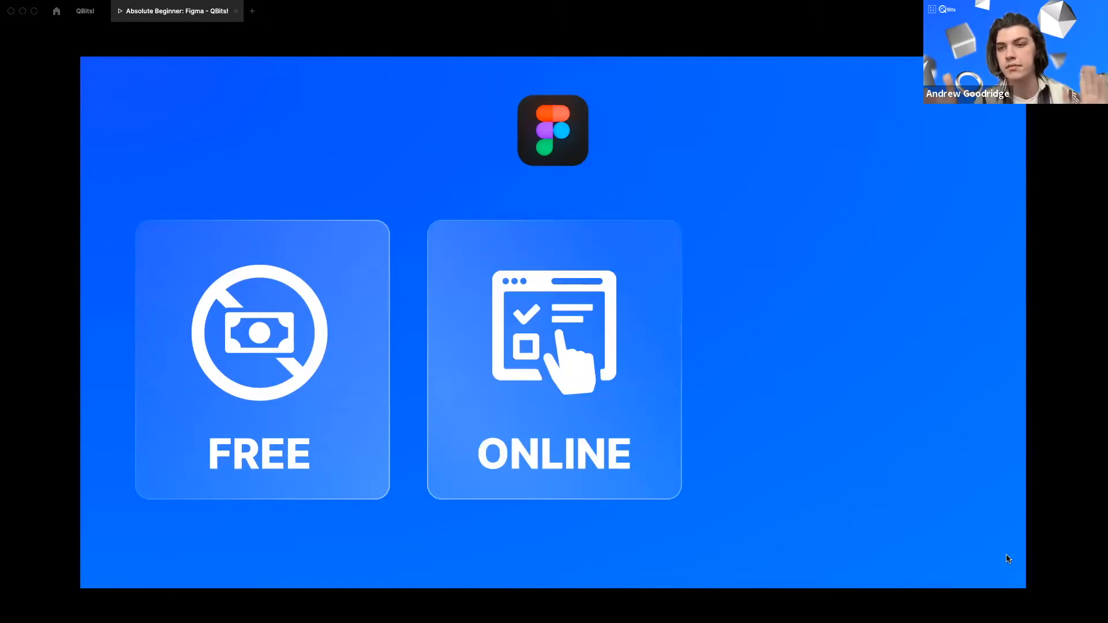
key("Right")
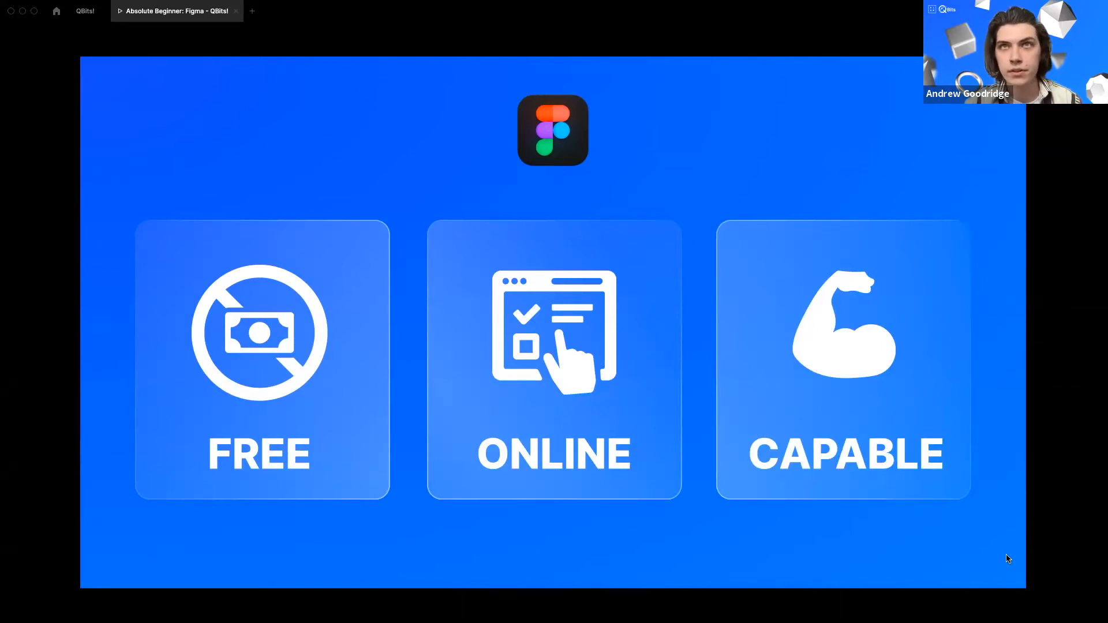
key("Right")
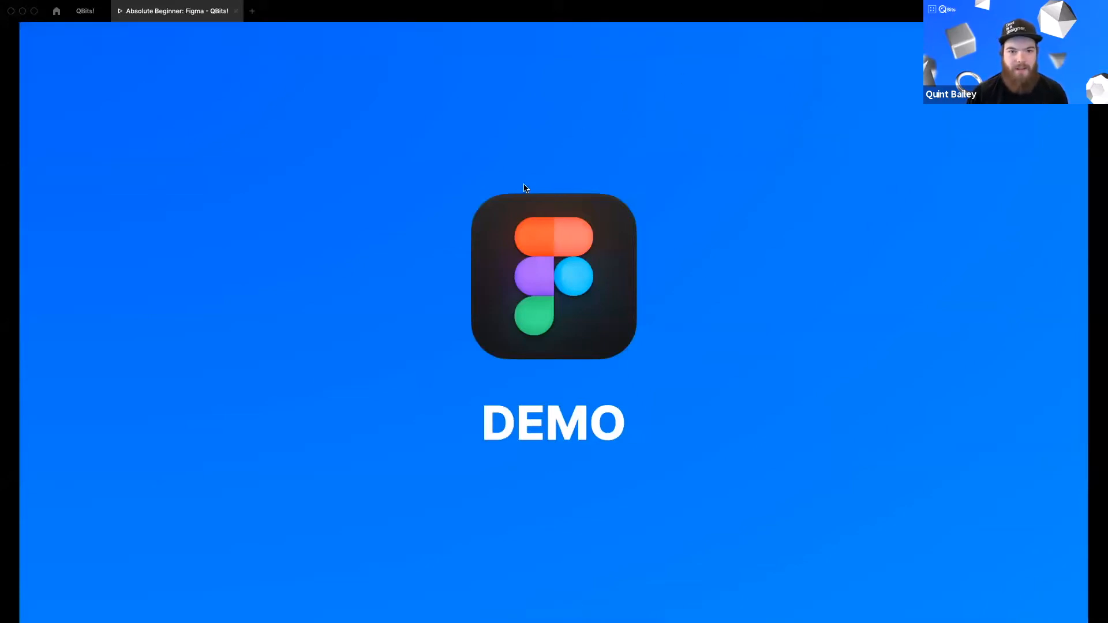
Step: Move the heading 'The Things That Help You Do Things' up above the tool demo area
left_click(236, 11)
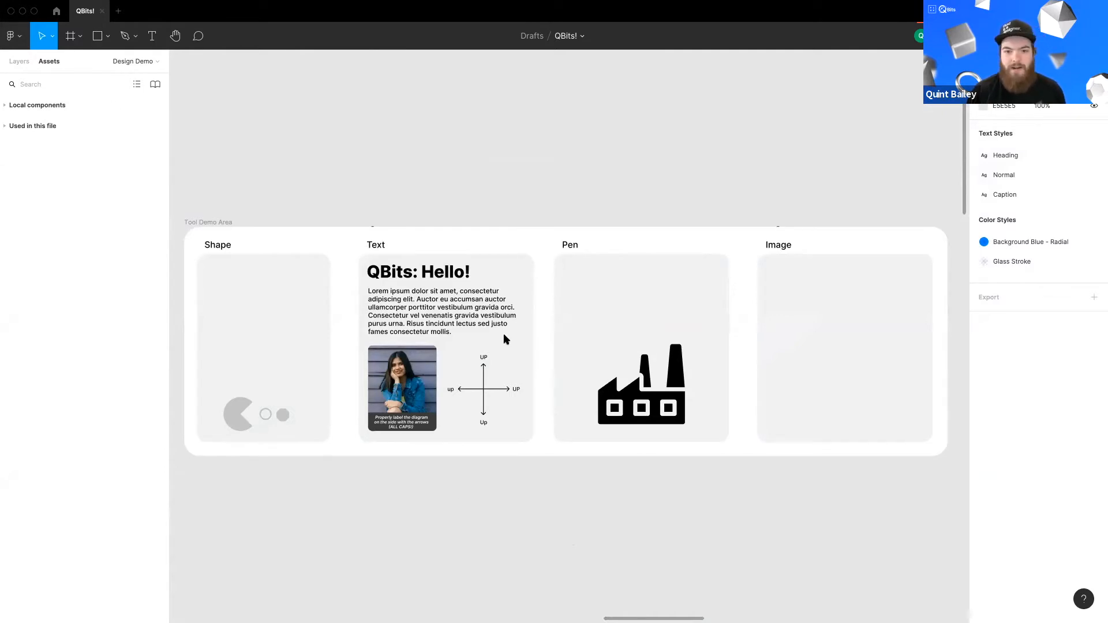
left_click_drag(543, 224, 545, 172)
key("shift+Up")
key("shift+Up")
key("shift+Up")
key("shift+Up")
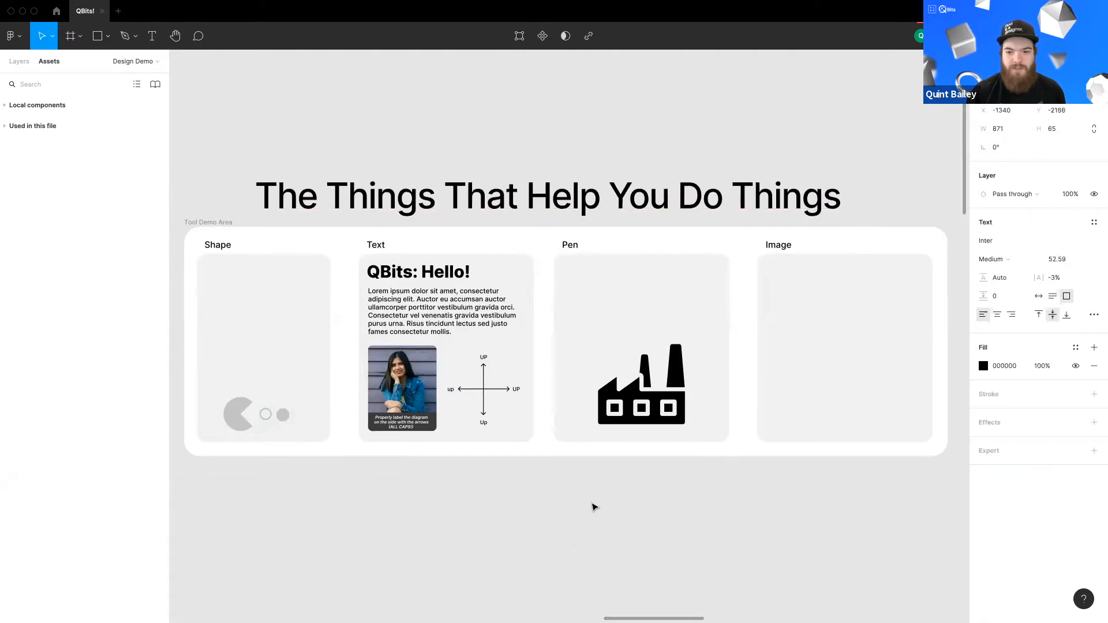
Step: Draw a square about 63 × 63 inside the Shape card
left_click(560, 471)
scroll(247, 311, "up", 3)
scroll(375, 335, "up", 5)
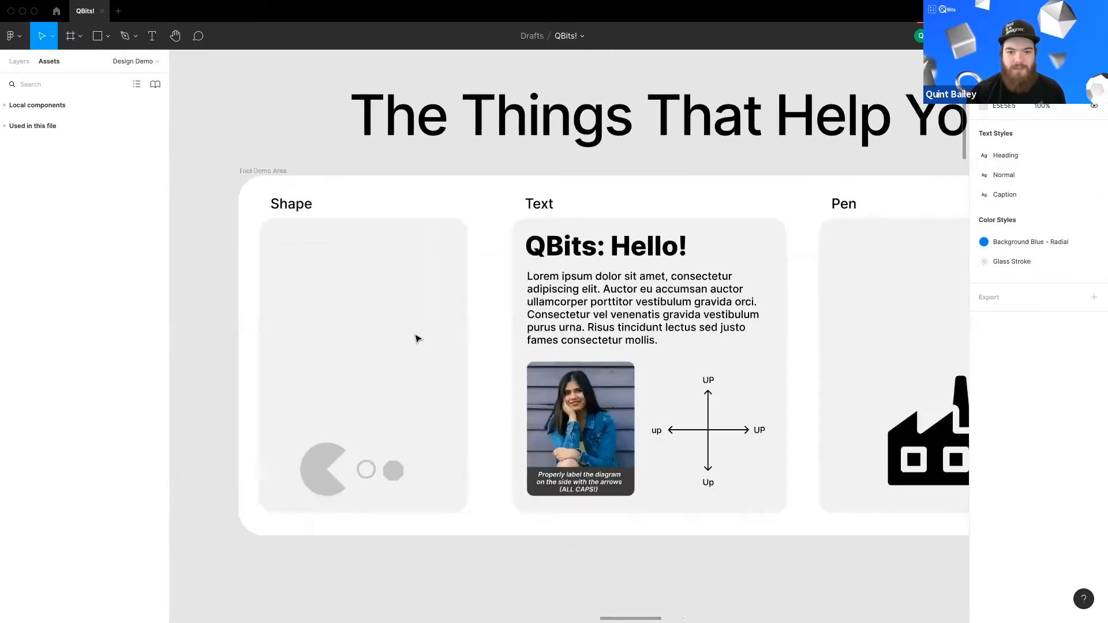
scroll(404, 317, "down", 1)
scroll(404, 331, "down", 2)
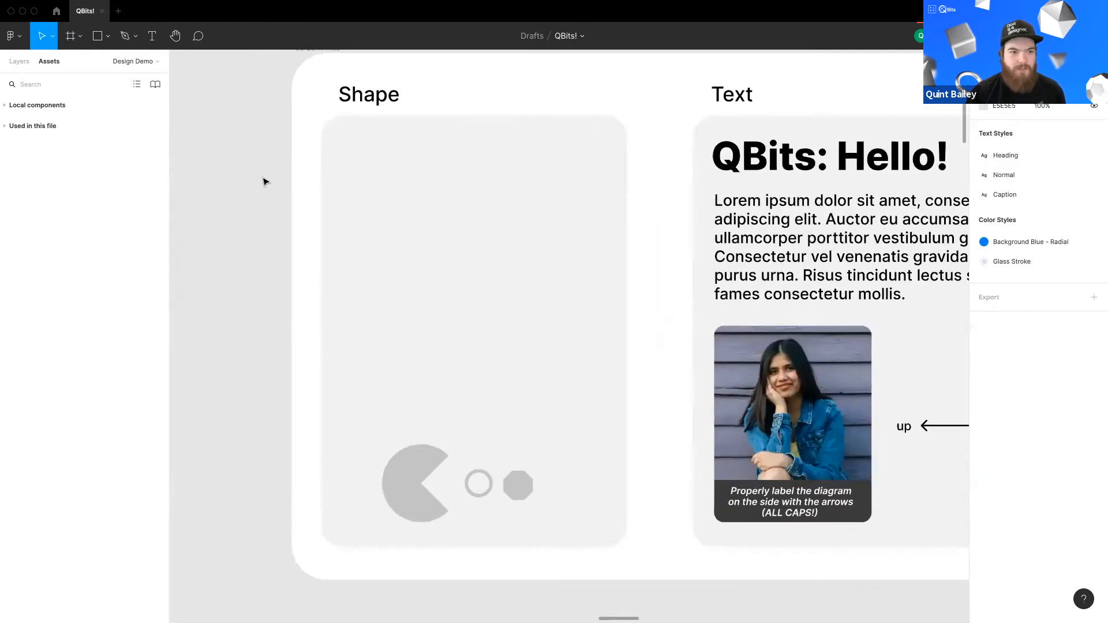
key("r")
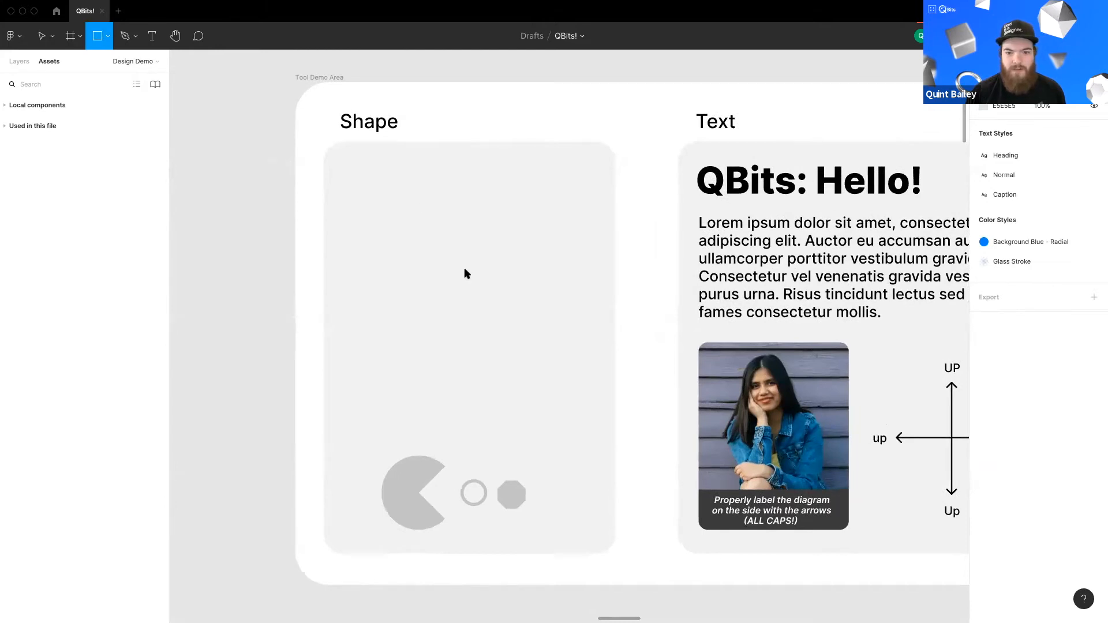
left_click_drag(407, 206, 500, 300)
left_click_drag(476, 261, 501, 275)
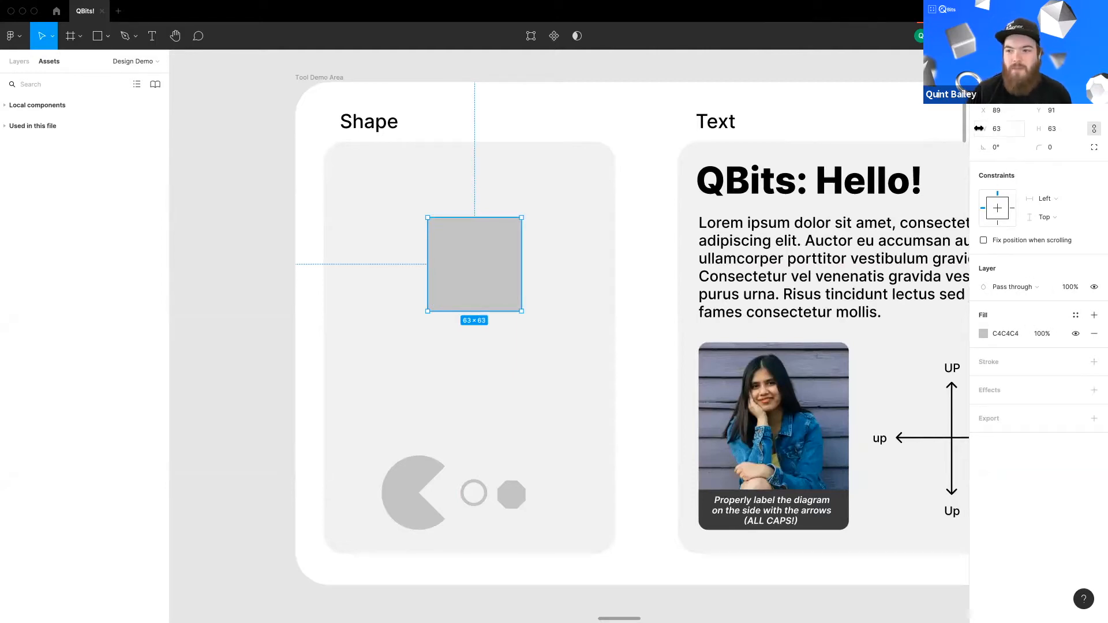
Step: Scale the square proportionally to 90 × 90 by setting its width
left_click_drag(987, 131, 993, 131)
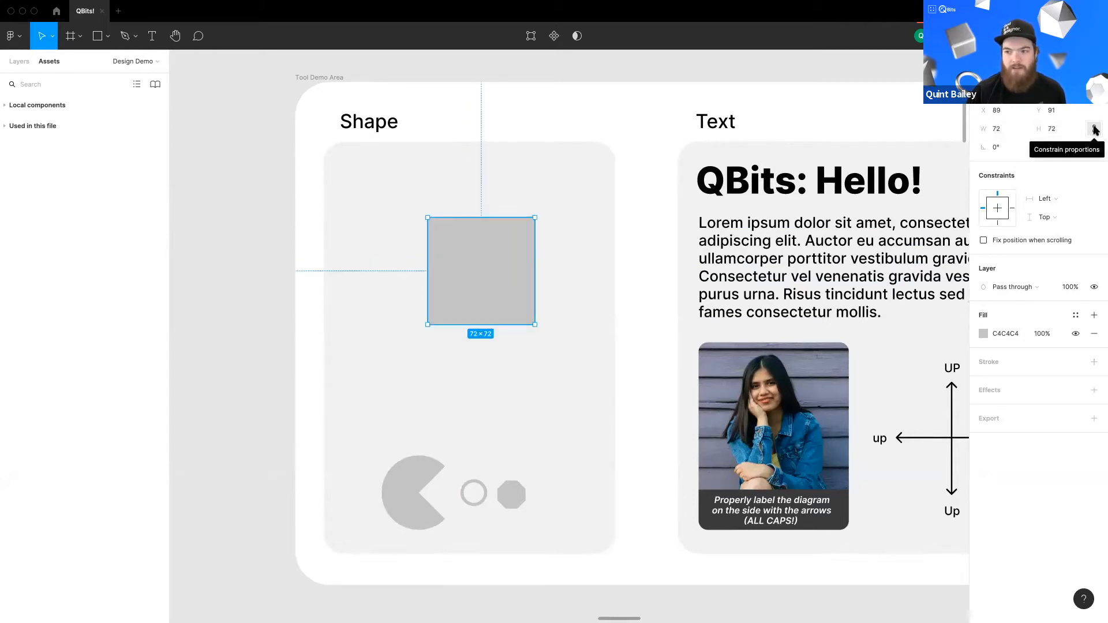
left_click_drag(1048, 147, 1056, 147)
key("super+z")
left_click_drag(515, 256, 512, 252)
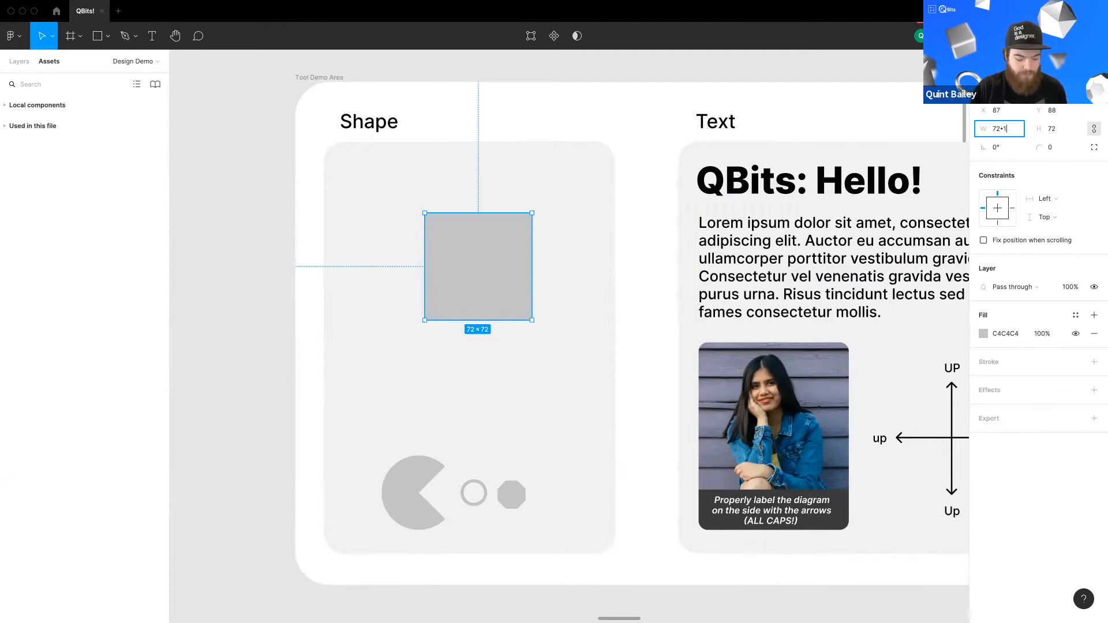
key("Return")
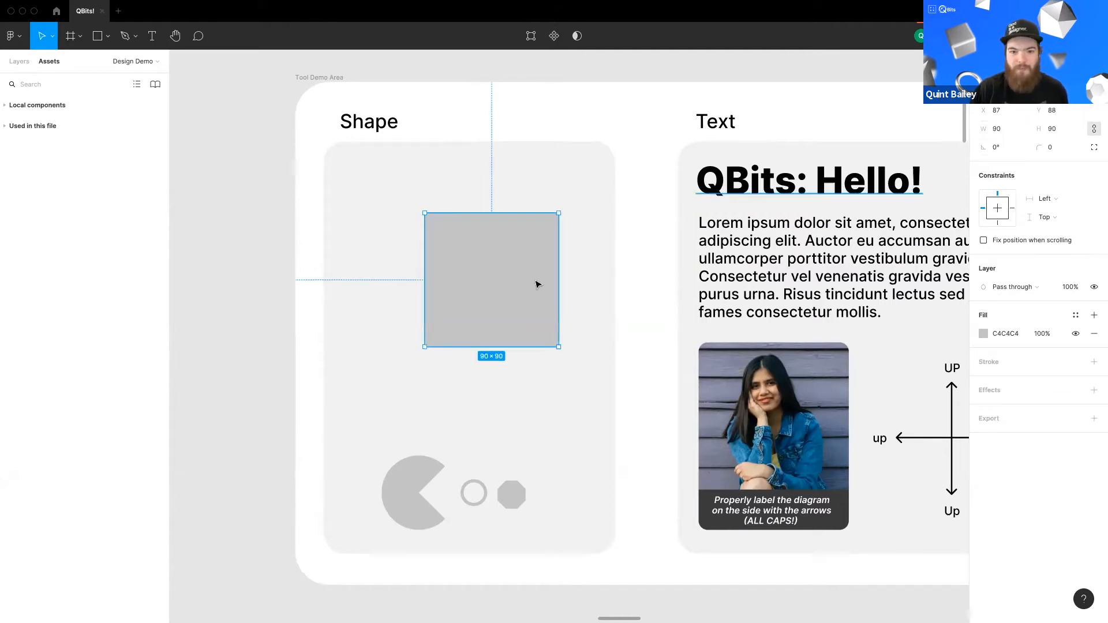
Step: Turn the square into three stacked bars about 90 × 13
left_click_drag(525, 306, 518, 287)
left_click_drag(484, 326, 465, 224)
left_click_drag(465, 224, 458, 270)
key("super+z")
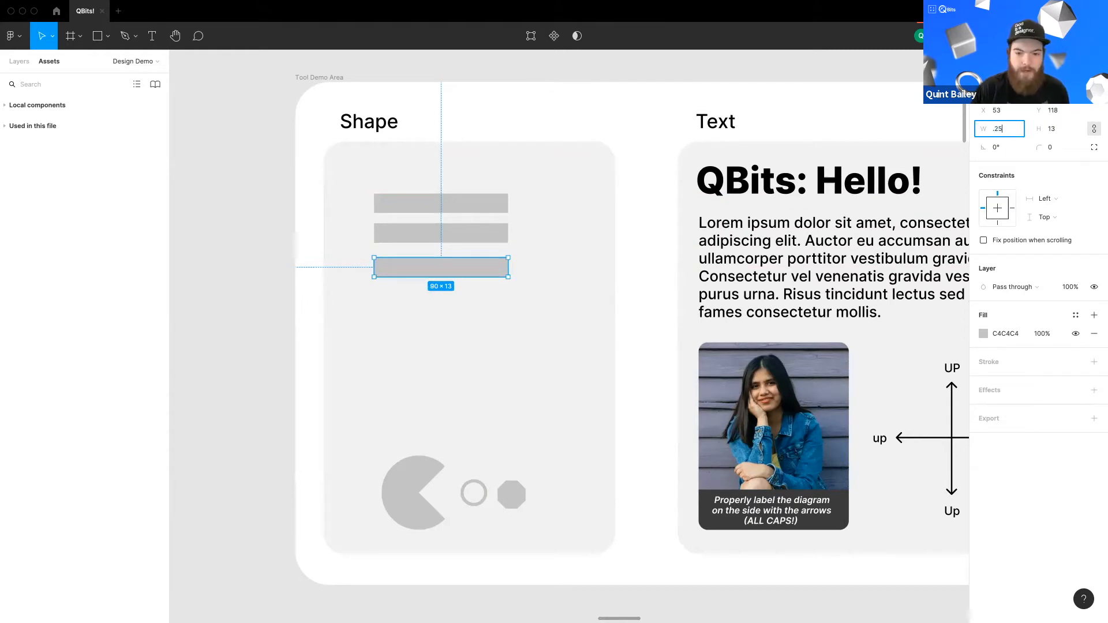
Step: Scale the bottom bar proportionally by setting its width to 90*.25
type(".25")
key("Return")
key("super+z")
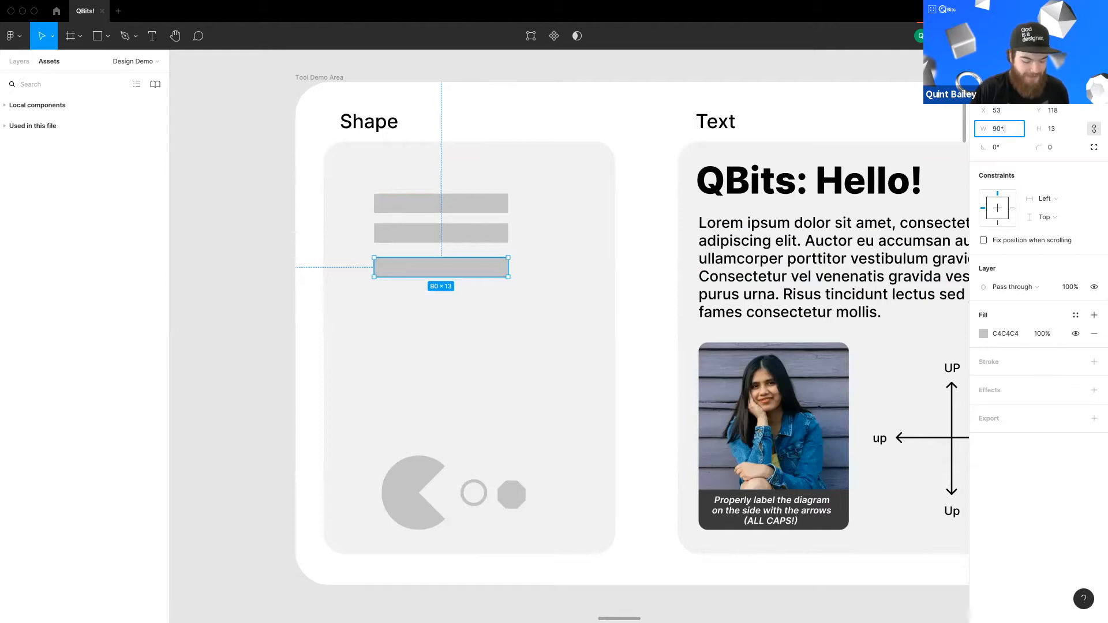
type("5")
key("Return")
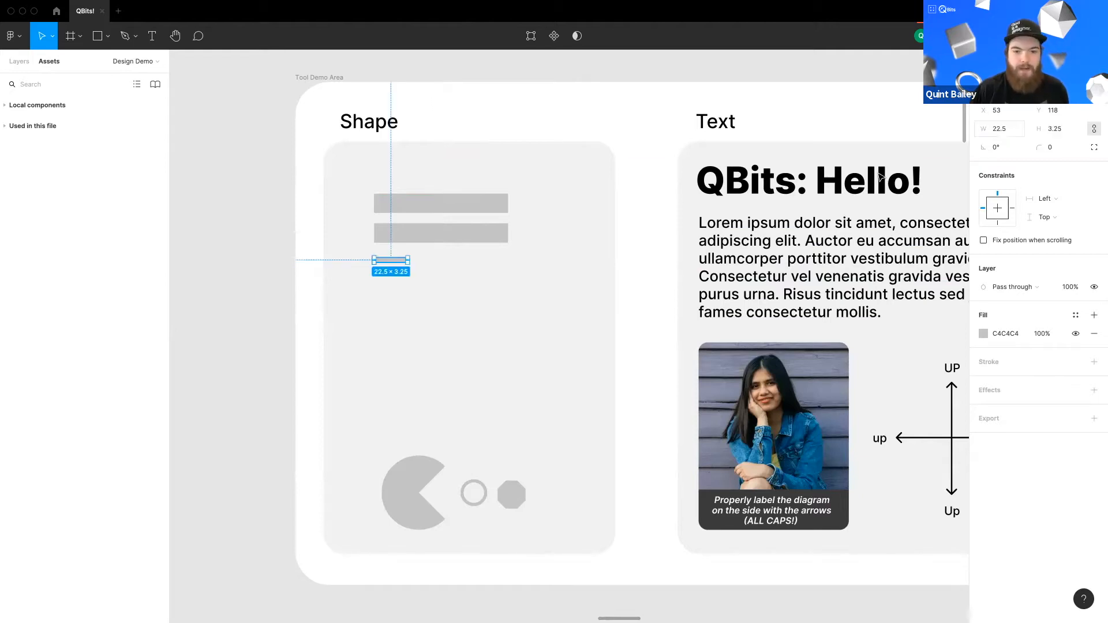
Step: Select all three bars and delete them
left_click(413, 288)
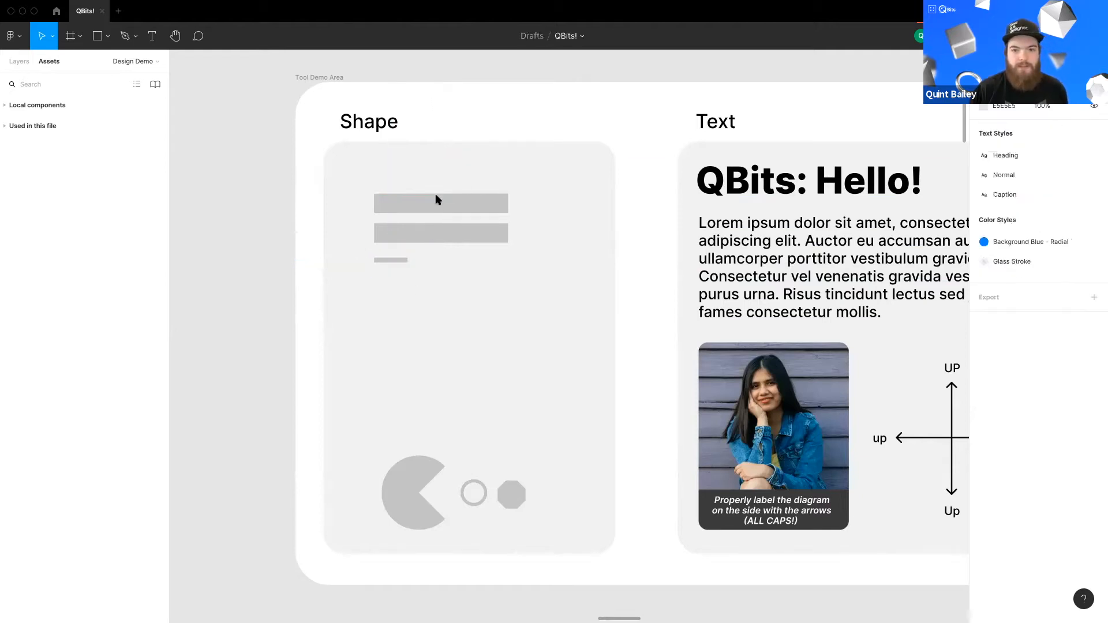
left_click(404, 260)
left_click(474, 238, "shift")
left_click(469, 209, "shift")
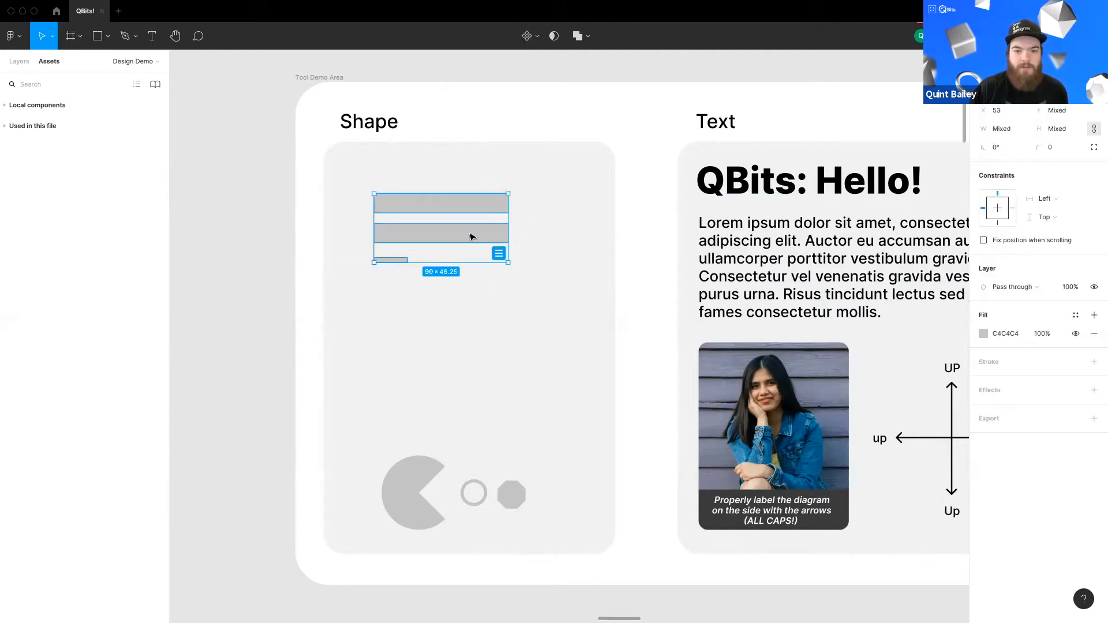
key("Delete")
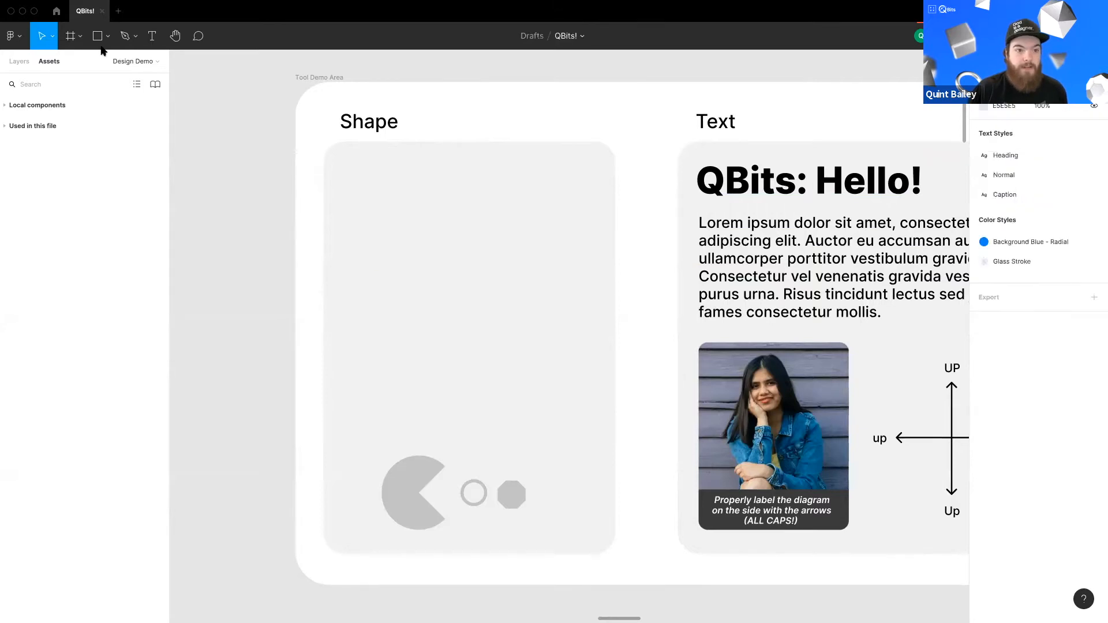
Step: Draw a new square about 63 × 63 in the Shape card
key("r")
left_click_drag(415, 207, 509, 301)
left_click(551, 277)
mouse_move(466, 258)
left_mouse_down()
mouse_move(479, 264)
mouse_move(462, 252)
left_mouse_up()
scroll(463, 254, "up", 5)
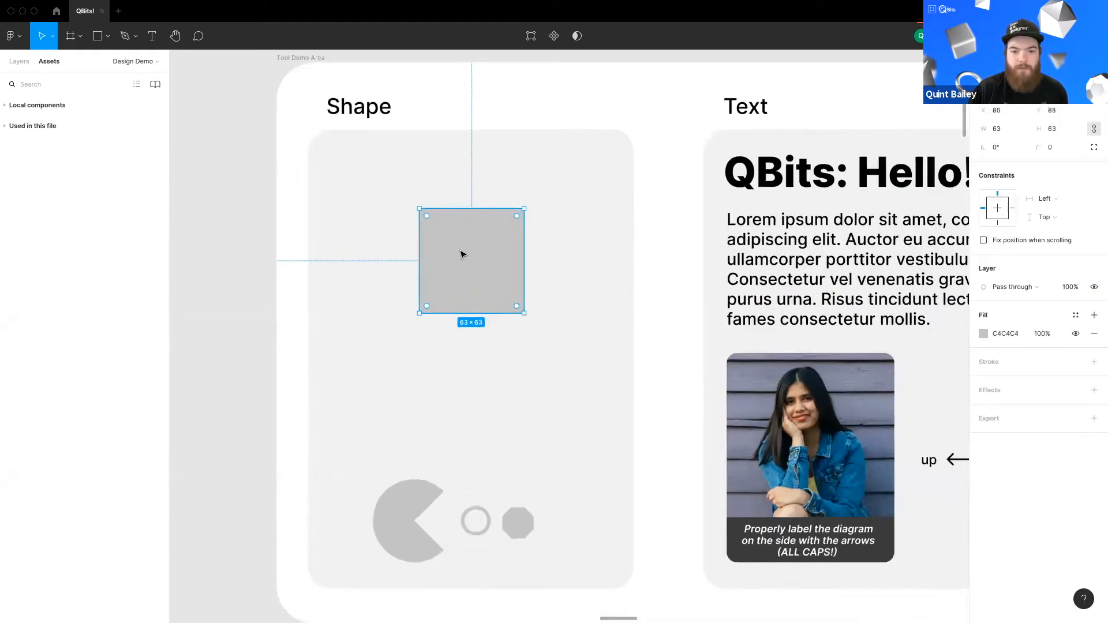
Step: Add a second fill to the square and set the original fill colour to red CC0707
left_click_drag(489, 298, 493, 301)
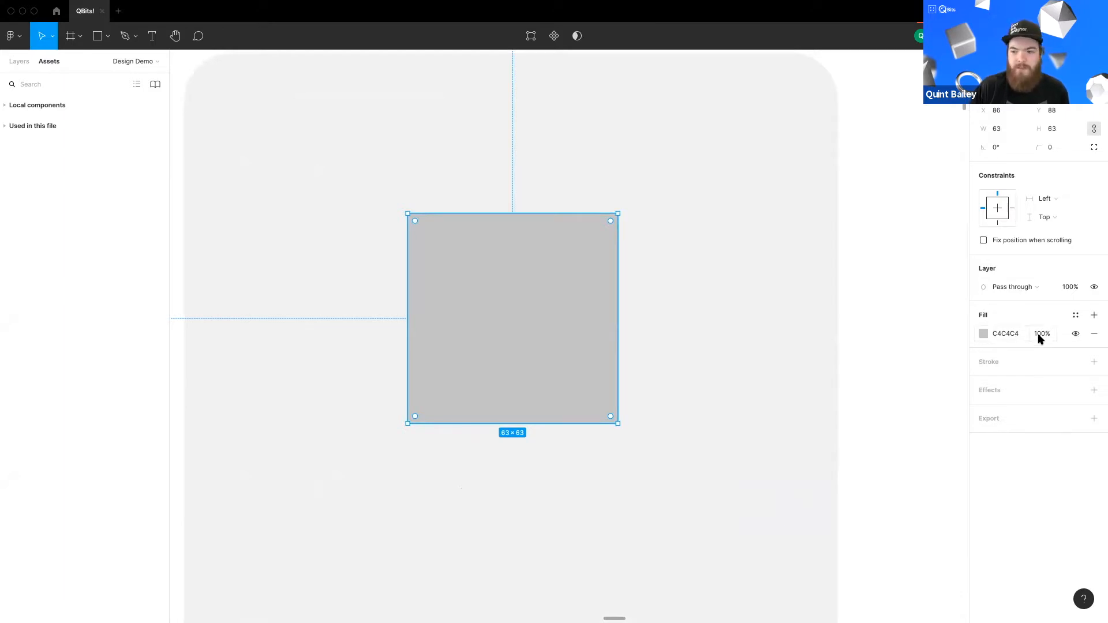
left_click(1092, 316)
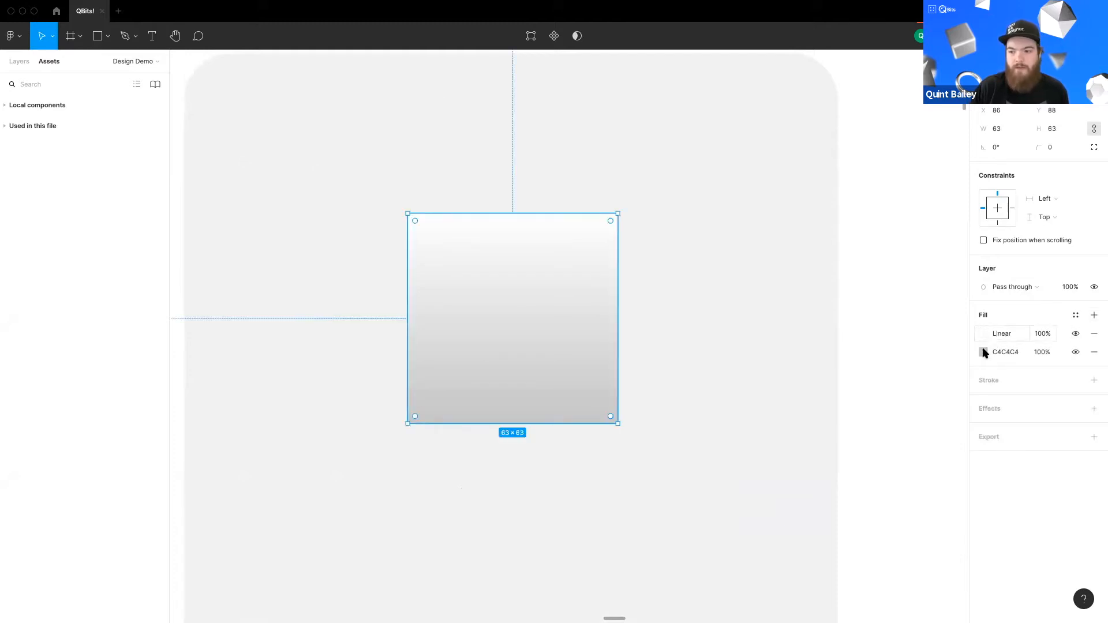
left_click(983, 353)
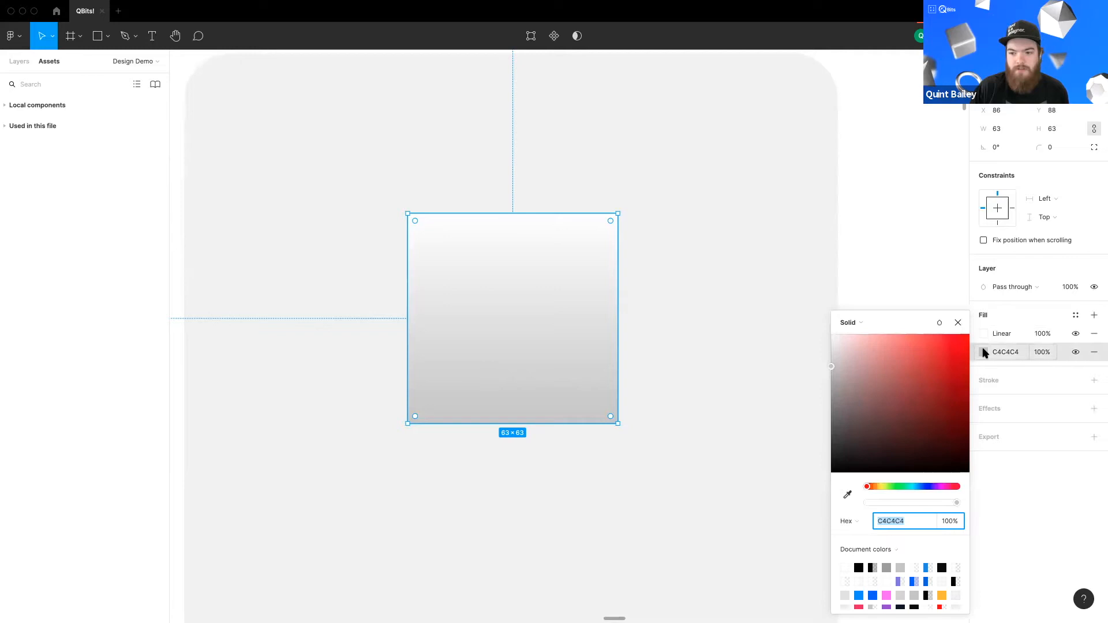
left_click(958, 367)
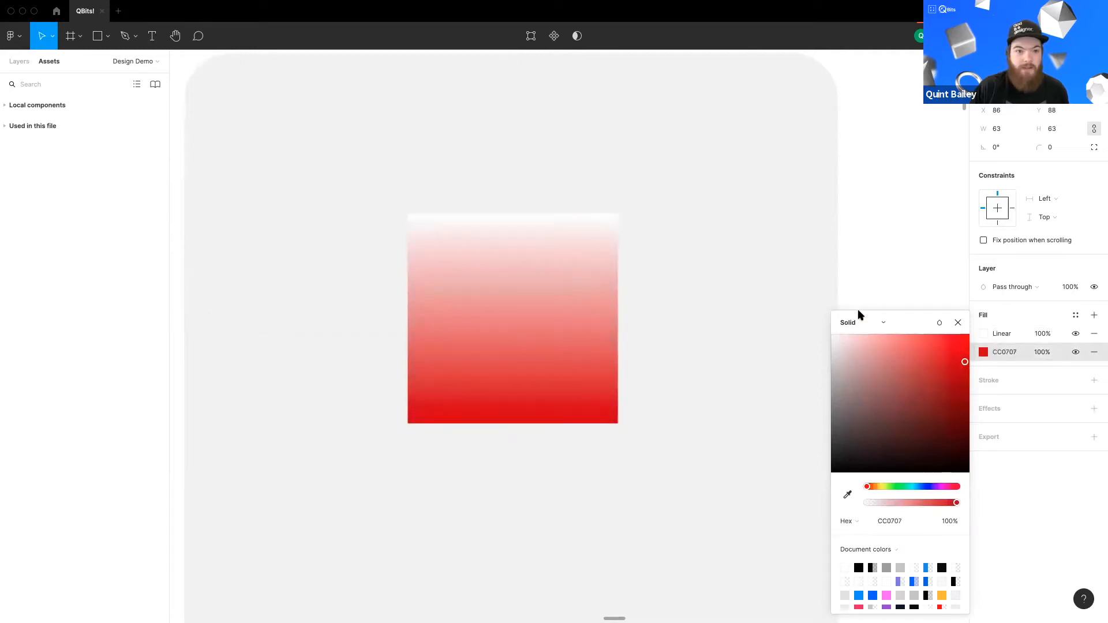
Step: Make the red fill a linear gradient ending in blue 0762CC and delete the extra top fill
left_click(855, 324)
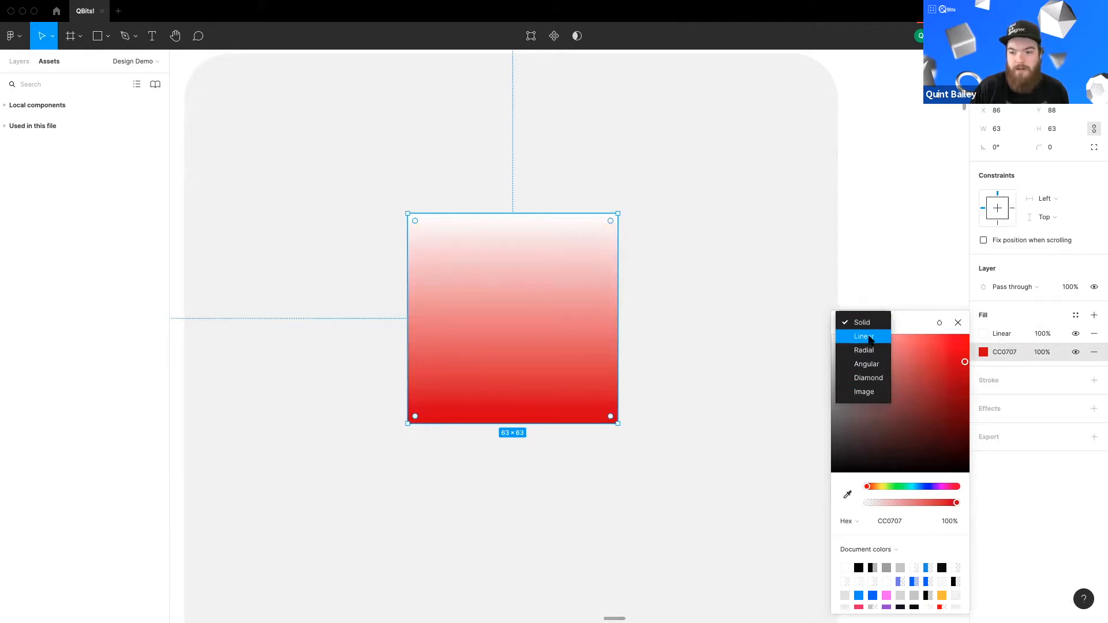
left_click(866, 337)
left_click(956, 307)
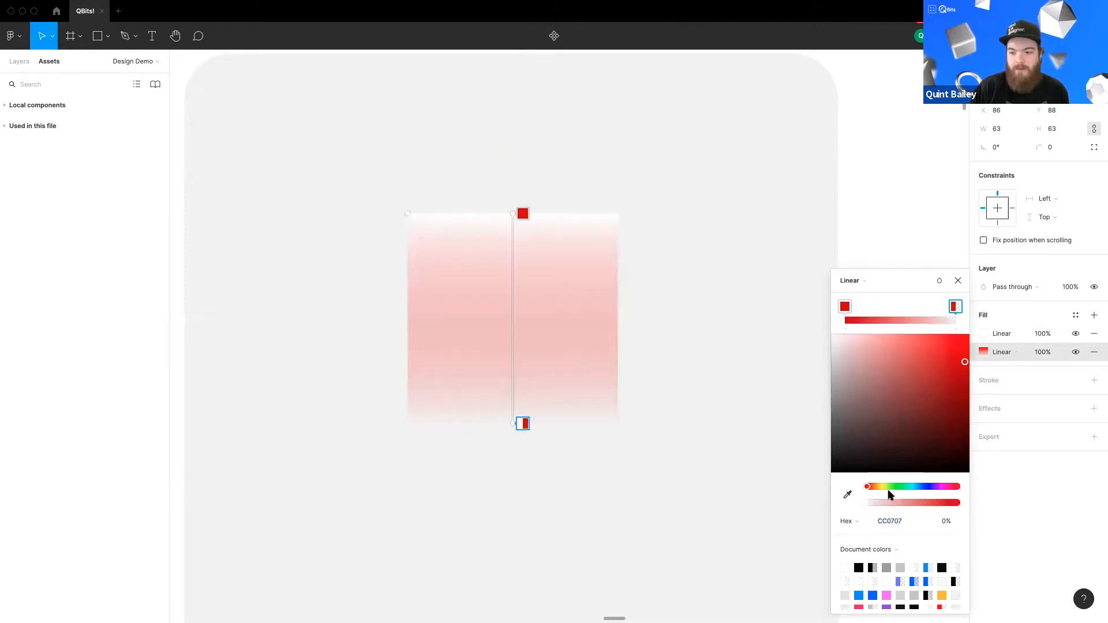
mouse_move(913, 504)
left_mouse_down()
mouse_move(958, 502)
mouse_move(919, 486)
left_mouse_up()
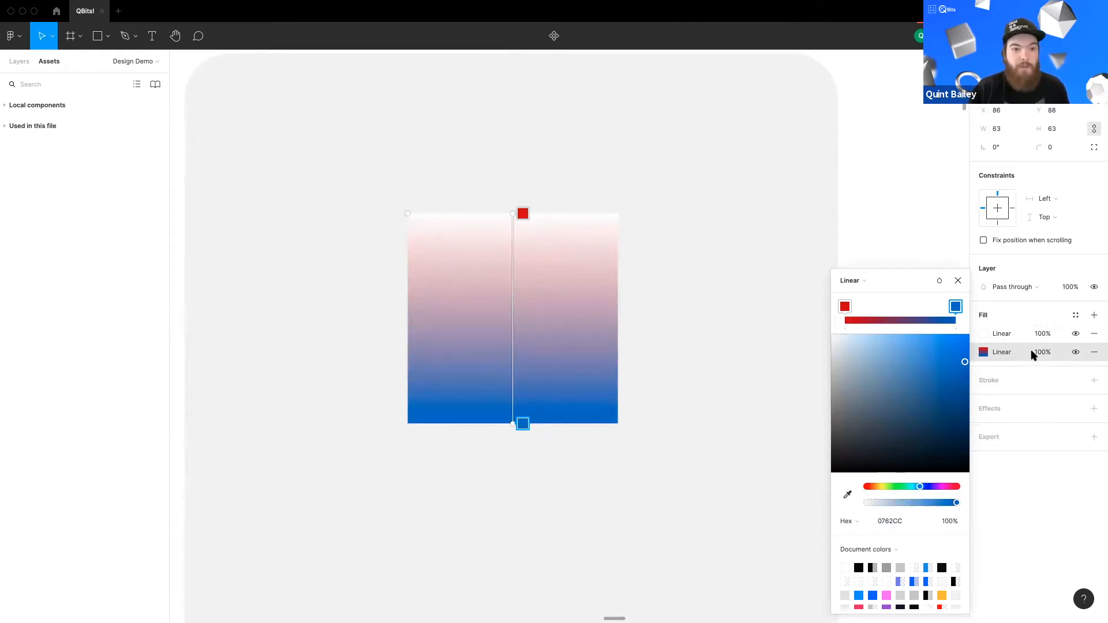
left_click(1094, 335)
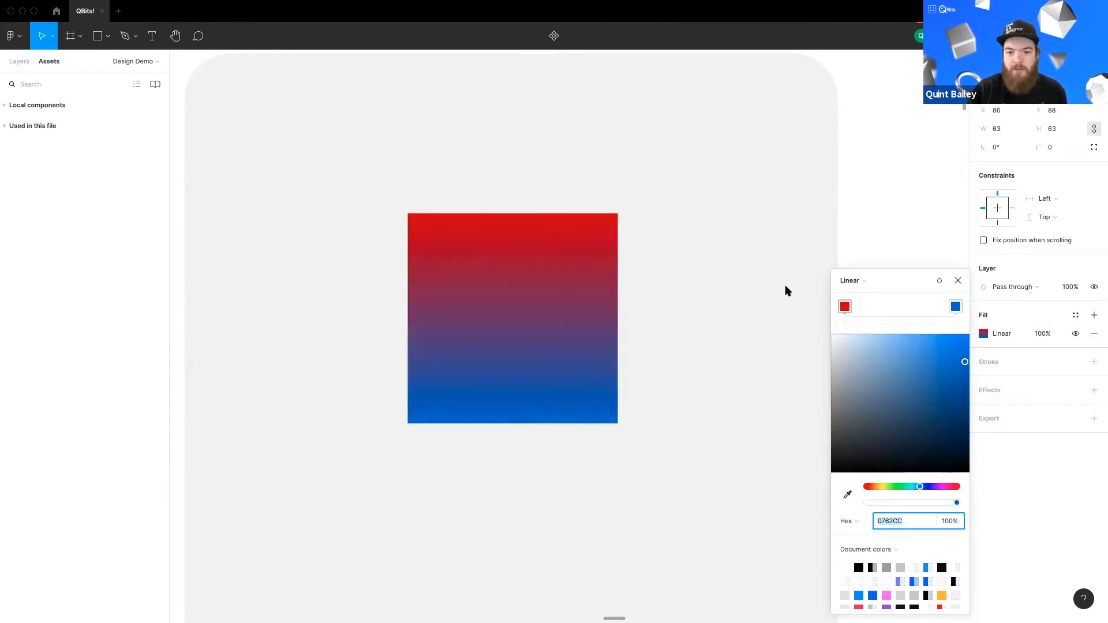
Step: Add a stroke to the square and open, then close, its advanced stroke settings
left_click(1093, 363)
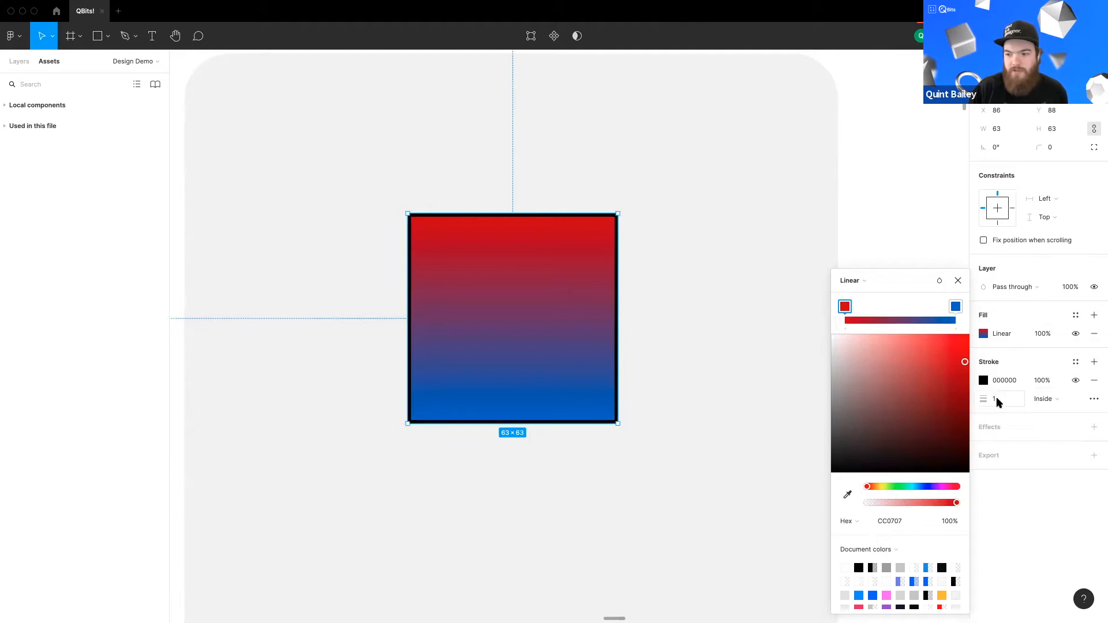
left_click(1093, 399)
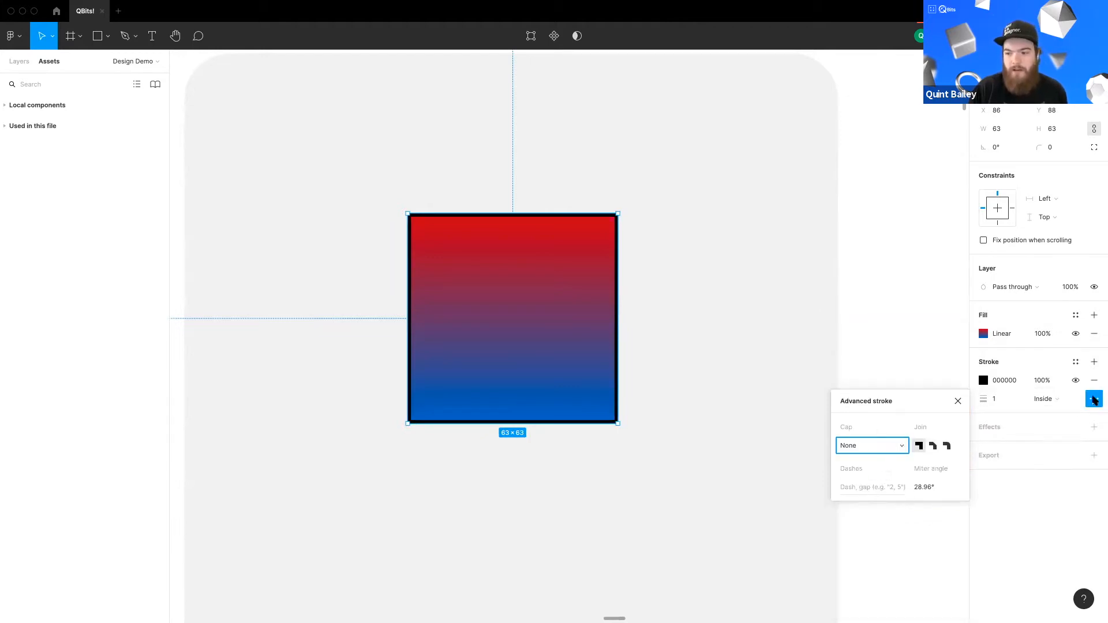
left_click(1094, 398)
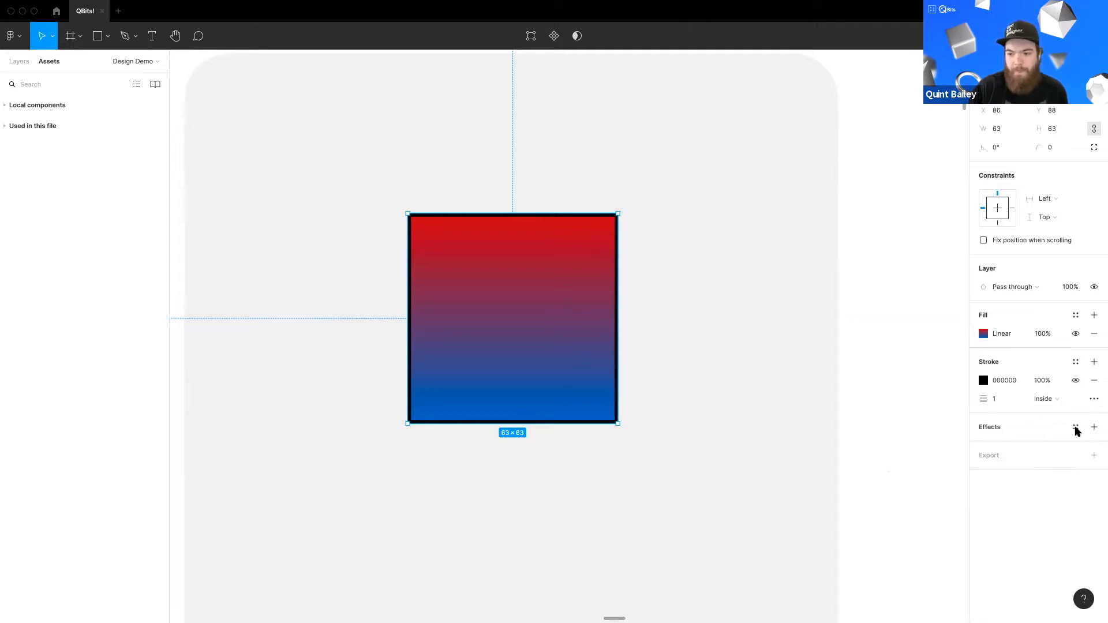
Step: Add an effect to the square, previewing Layer blur and Background blur before settling on Drop shadow
left_click(1093, 427)
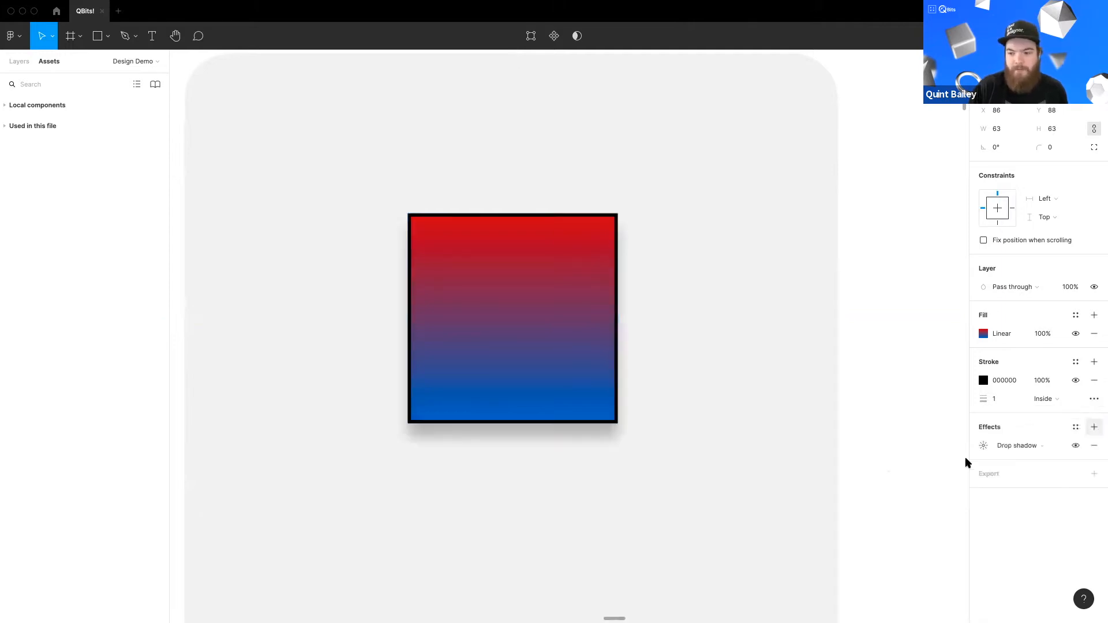
left_click(1020, 446)
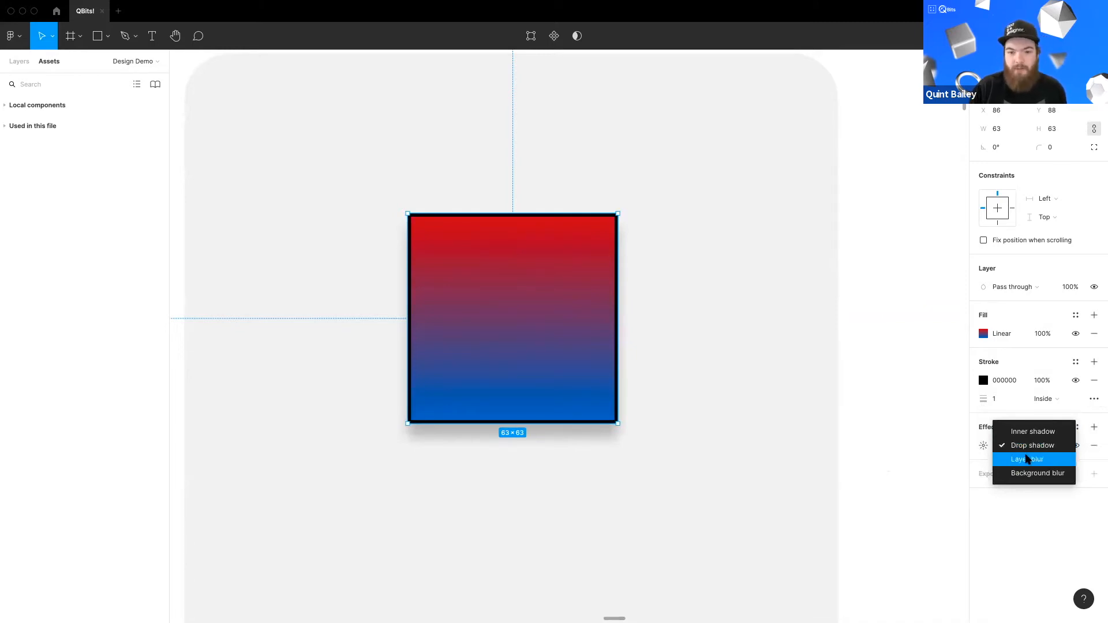
left_click(1027, 460)
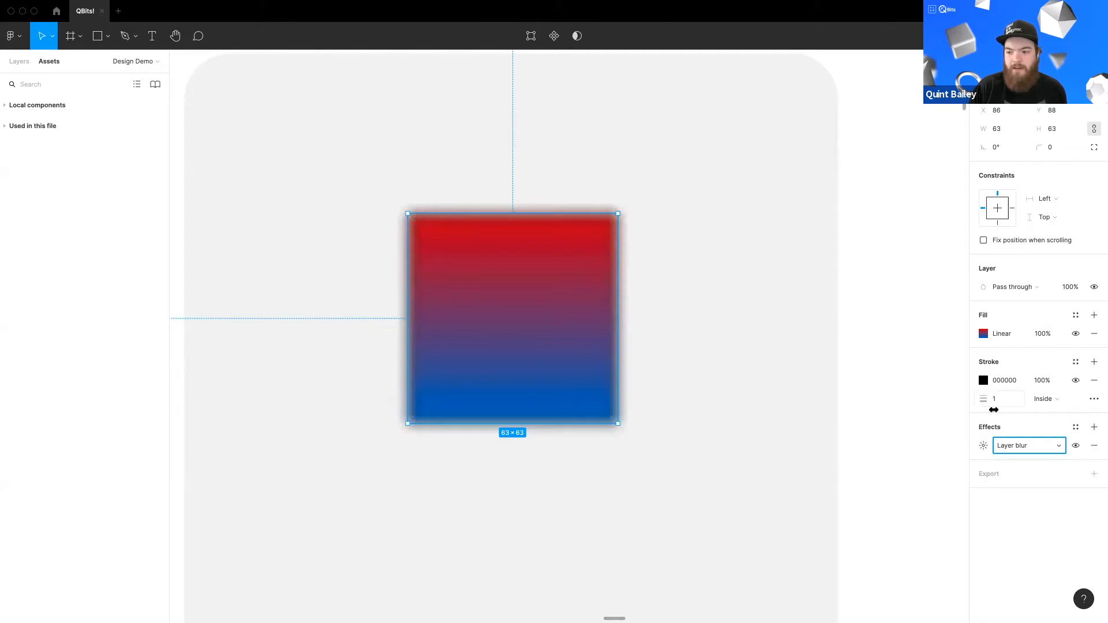
left_click(1019, 448)
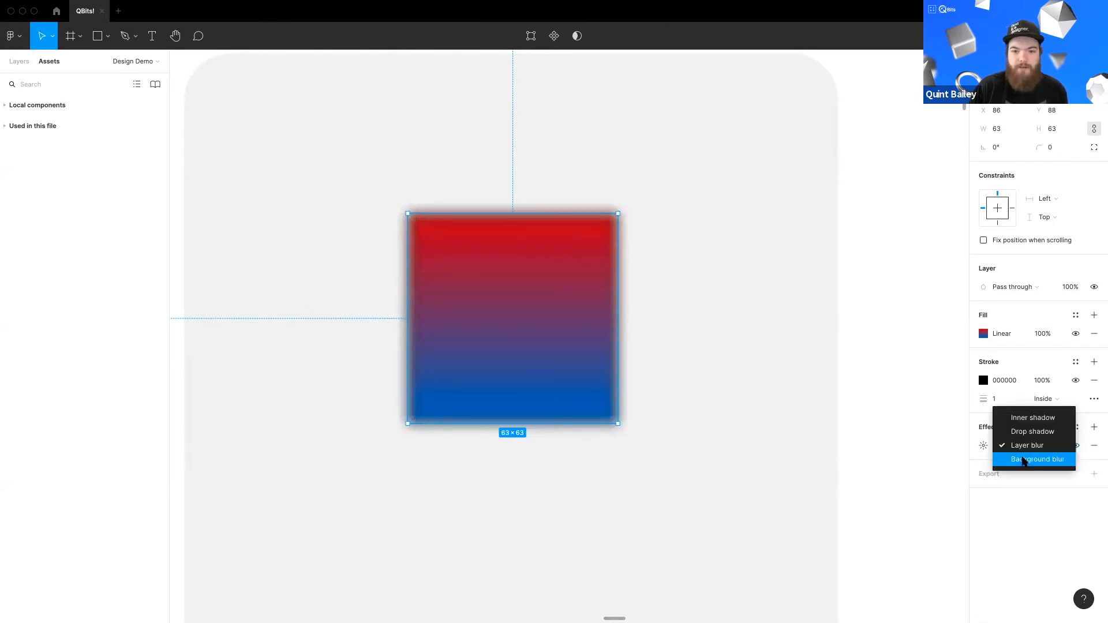
left_click(1023, 460)
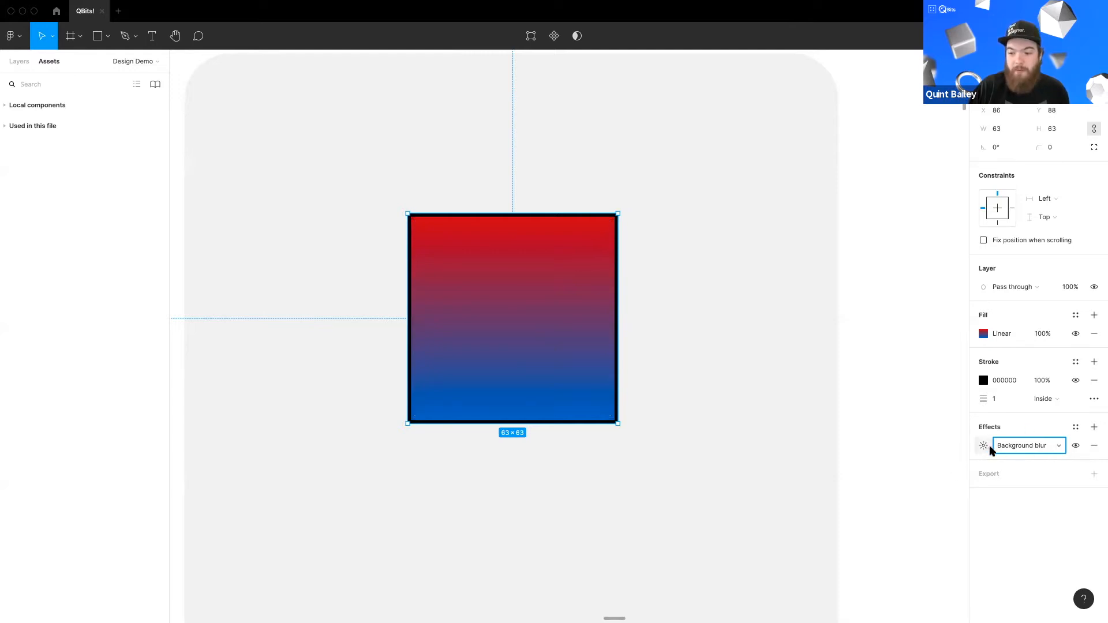
left_click(1010, 449)
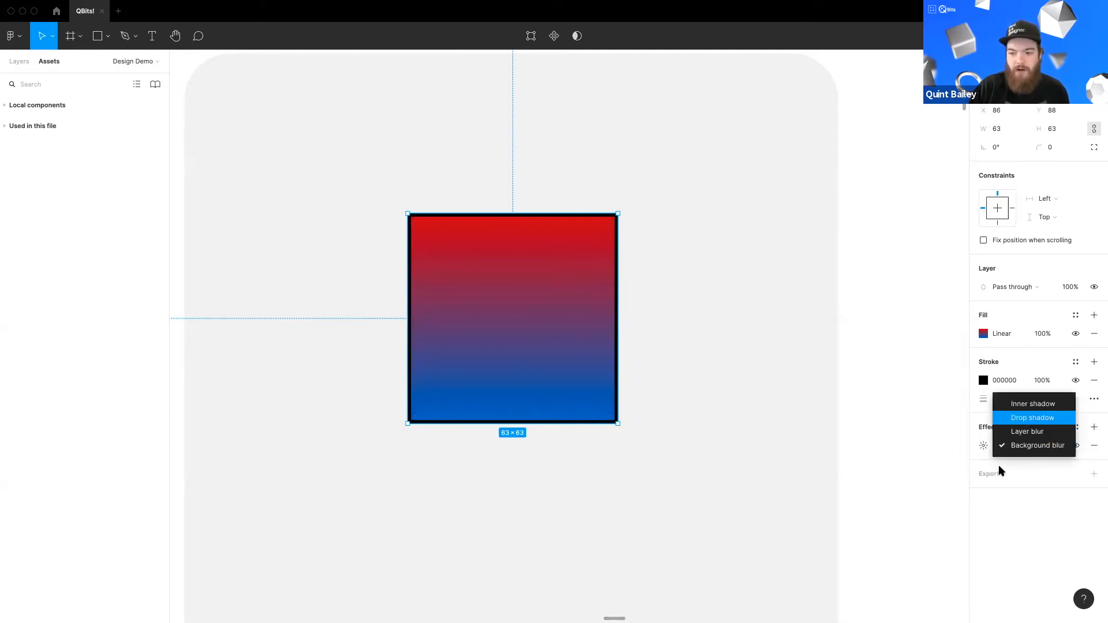
left_click(1025, 417)
Step: Open the drop shadow settings and set its blur to 13 and its opacity to 55%
left_click(984, 446)
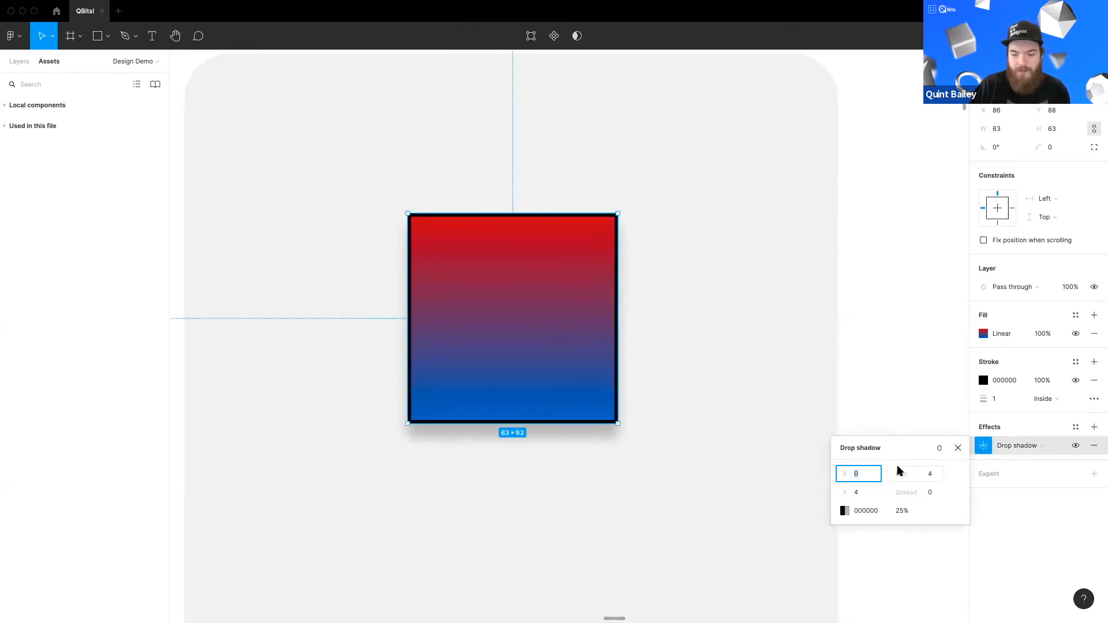
mouse_move(904, 476)
left_mouse_down()
mouse_move(1036, 476)
mouse_move(915, 482)
left_mouse_up()
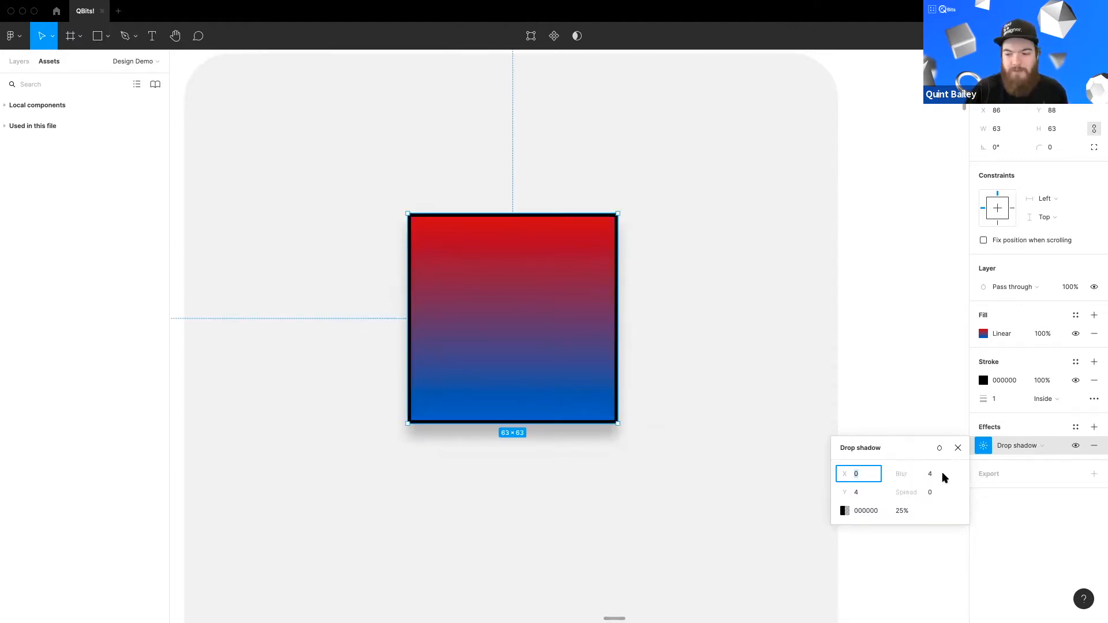
left_click(934, 475)
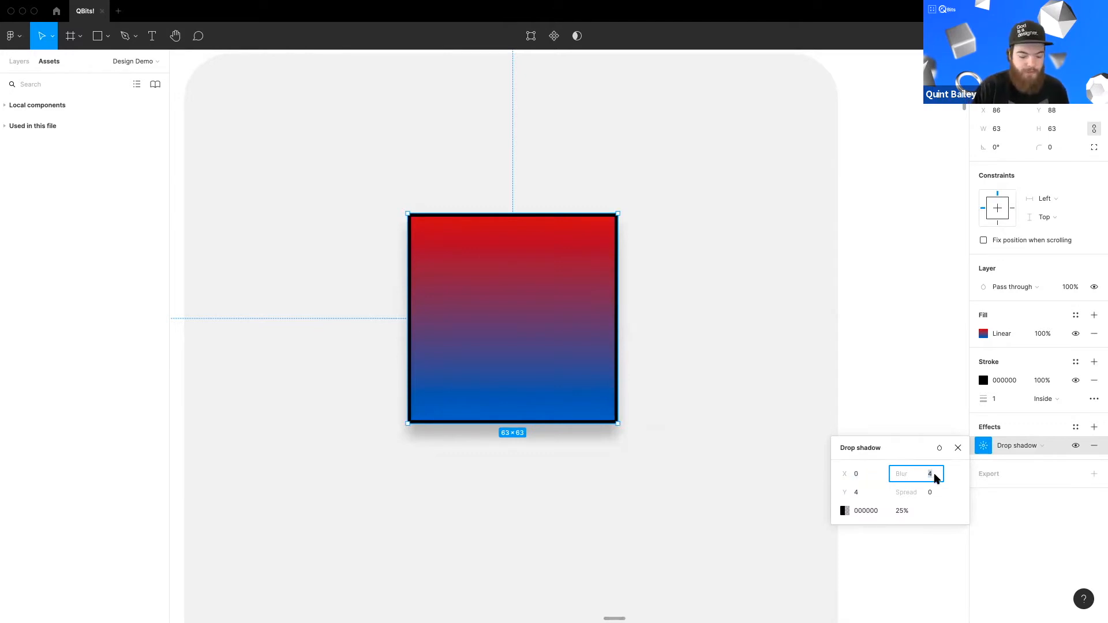
key("Return")
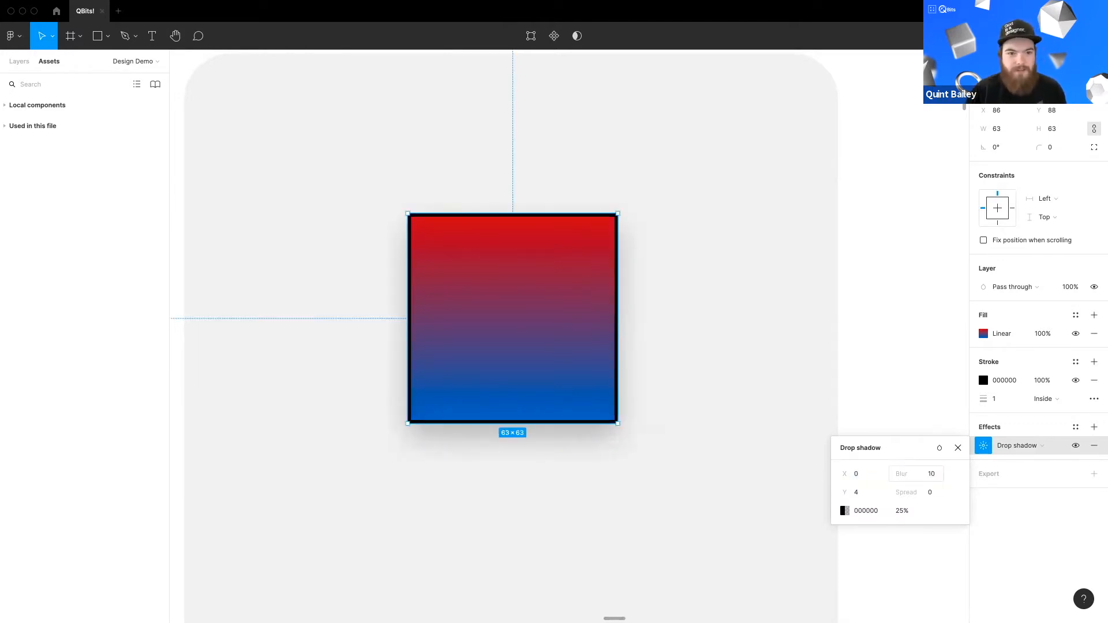
mouse_move(901, 473)
left_mouse_down()
mouse_move(952, 476)
mouse_move(920, 477)
left_mouse_up()
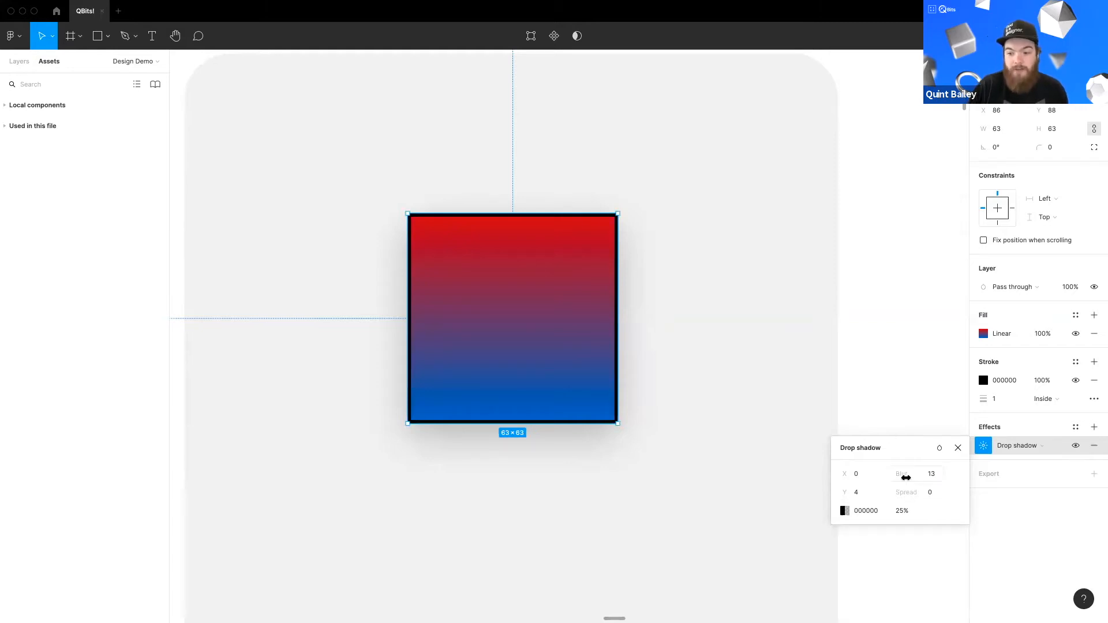
key("alt")
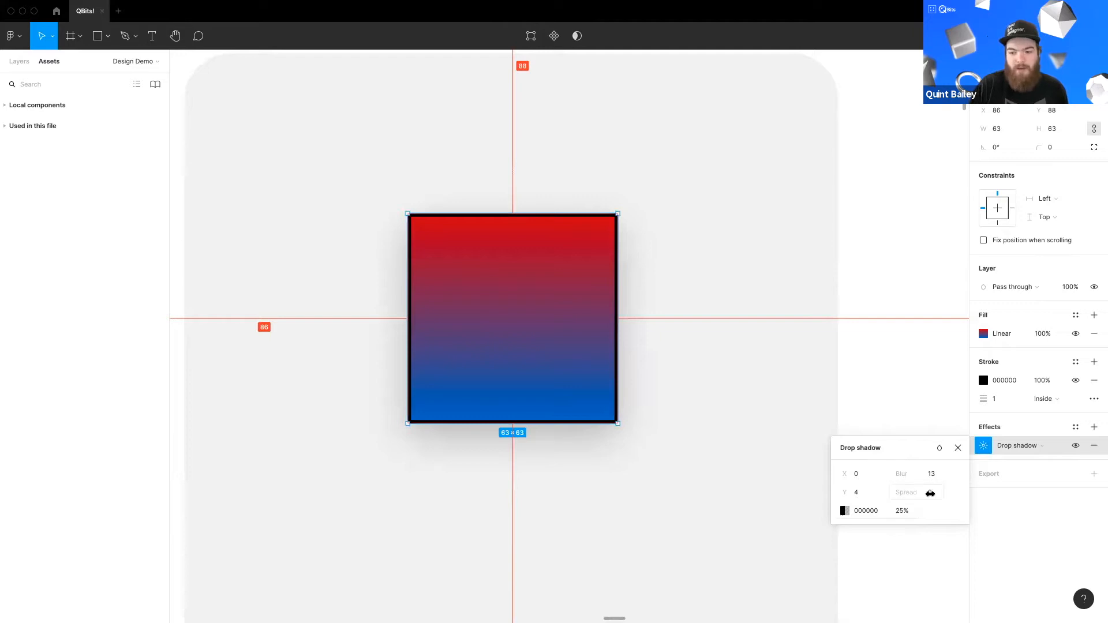
left_click_drag(903, 511, 946, 512)
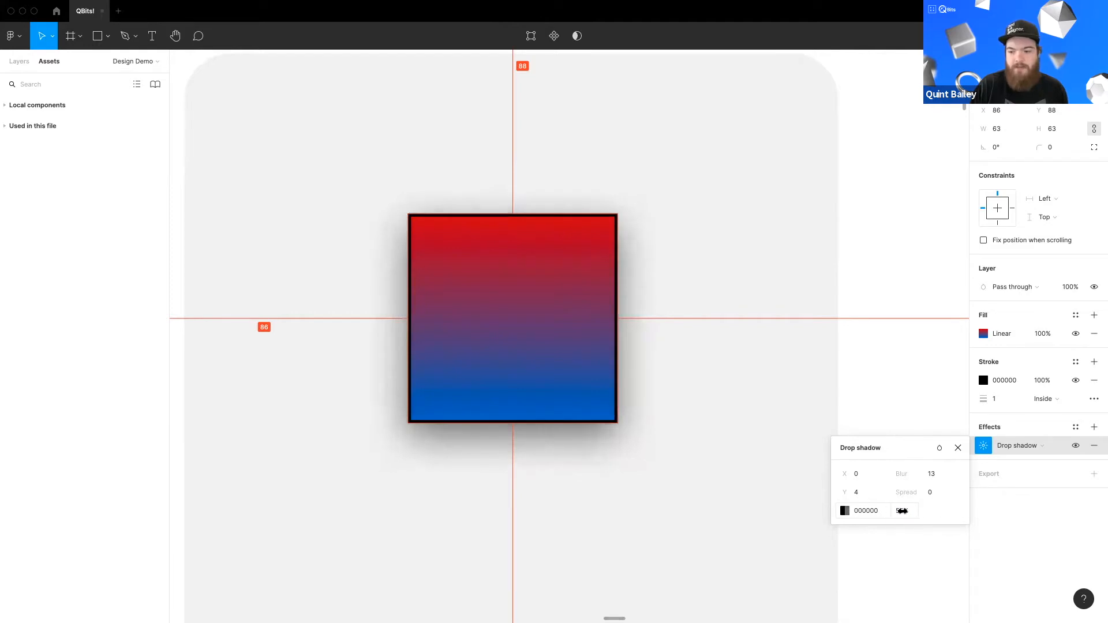
Step: Set the square's stroke weight to 8
left_click(985, 398)
mouse_move(993, 398)
left_mouse_down()
mouse_move(1033, 399)
mouse_move(1003, 399)
left_mouse_up()
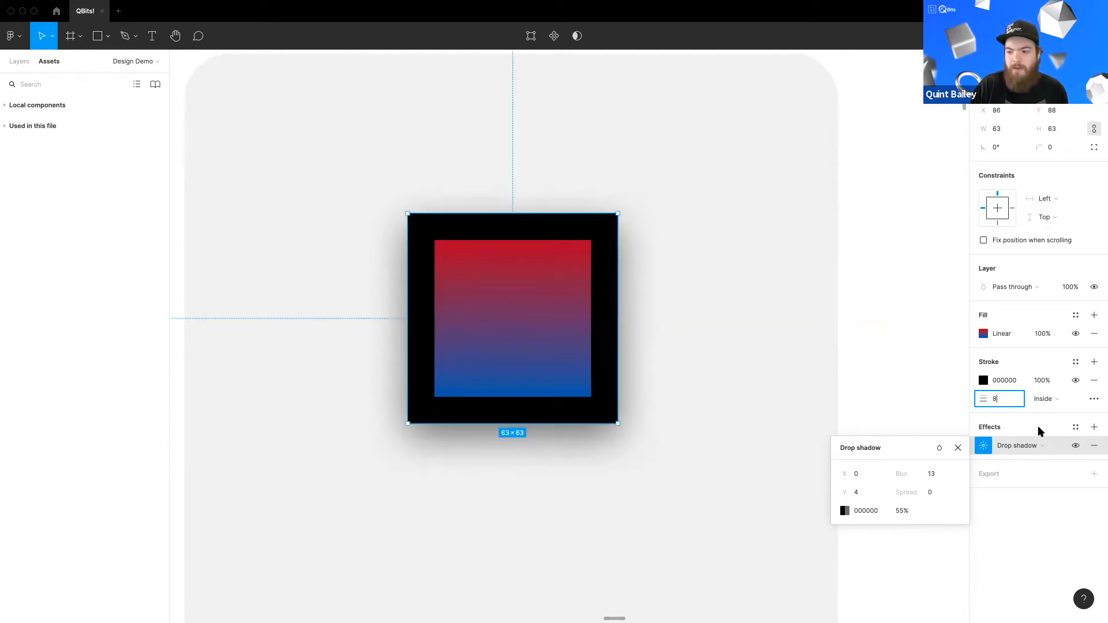
Step: Add a second drop shadow to the square and set its colour to FF0000
left_click(1094, 427)
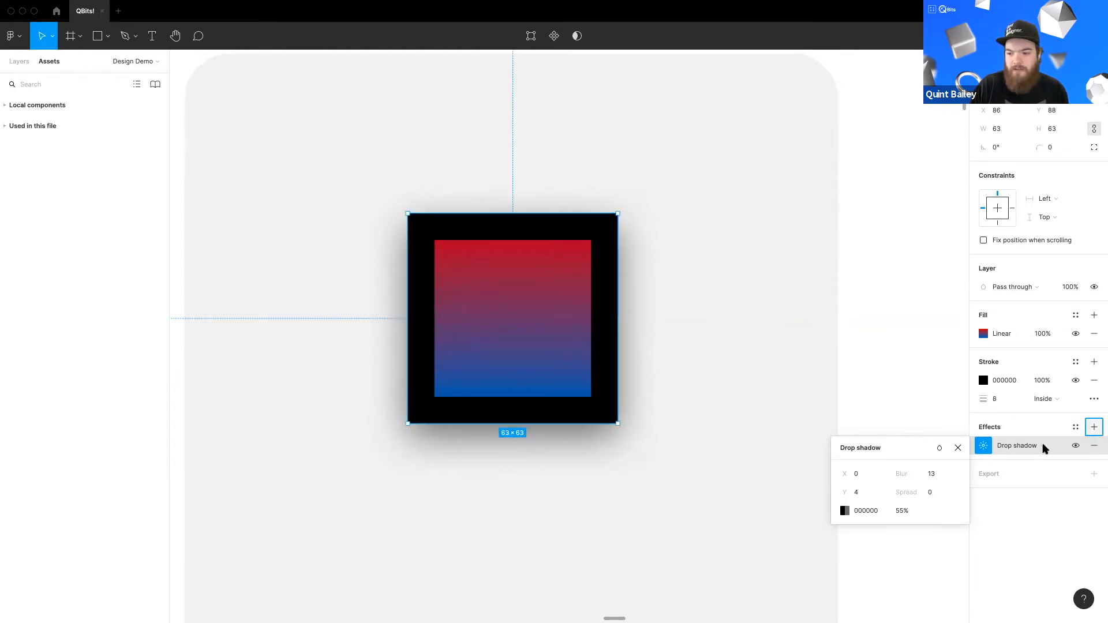
left_click(983, 446)
left_click(843, 512)
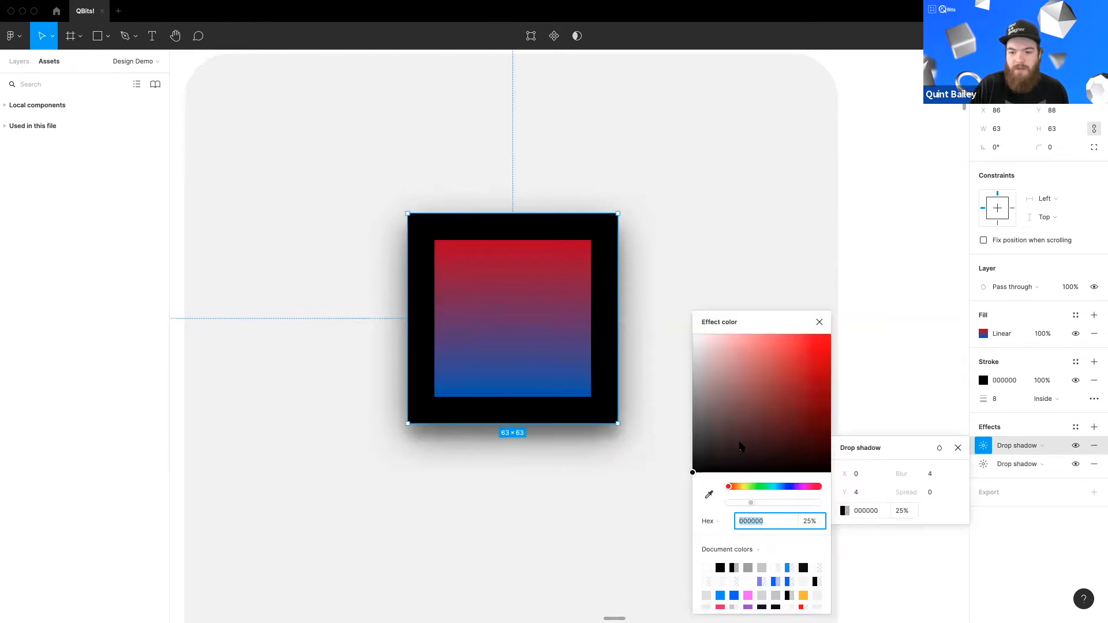
type("FF0000")
key("Return")
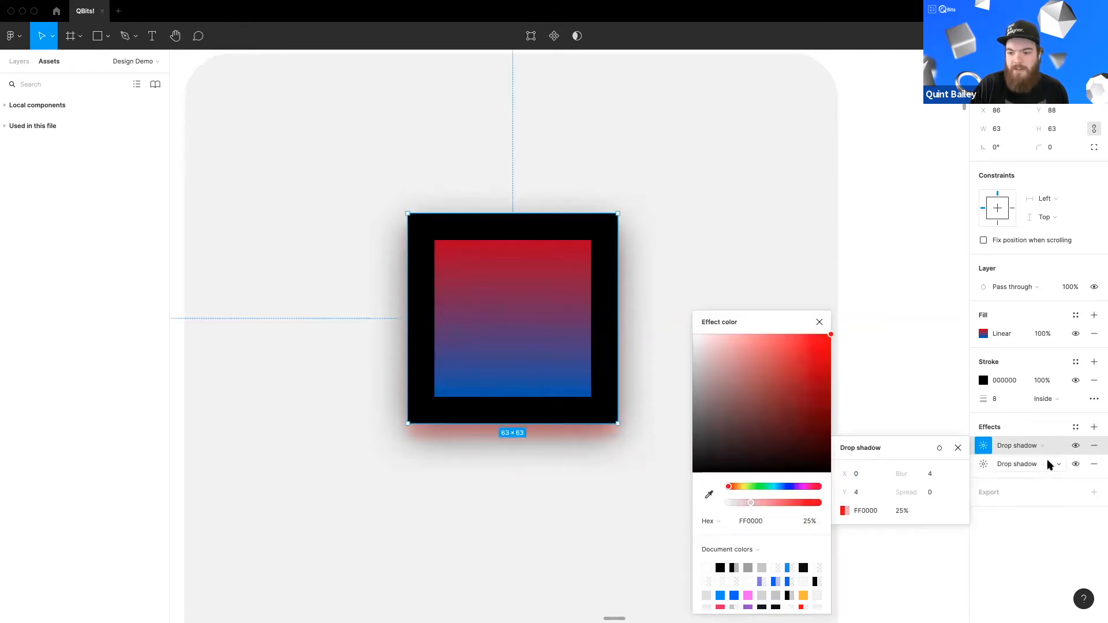
Step: Toggle the visibility of each drop shadow off and back on, then deselect the square
left_click(1075, 446)
left_click(1075, 446)
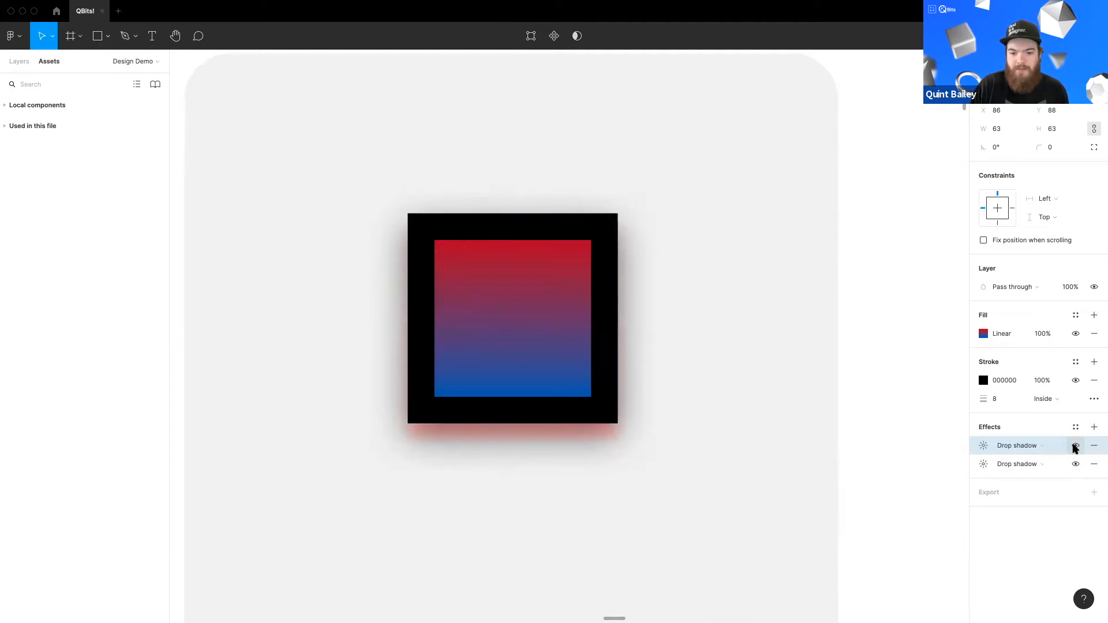
left_click(1076, 445)
left_click(1075, 463)
left_click(1075, 464)
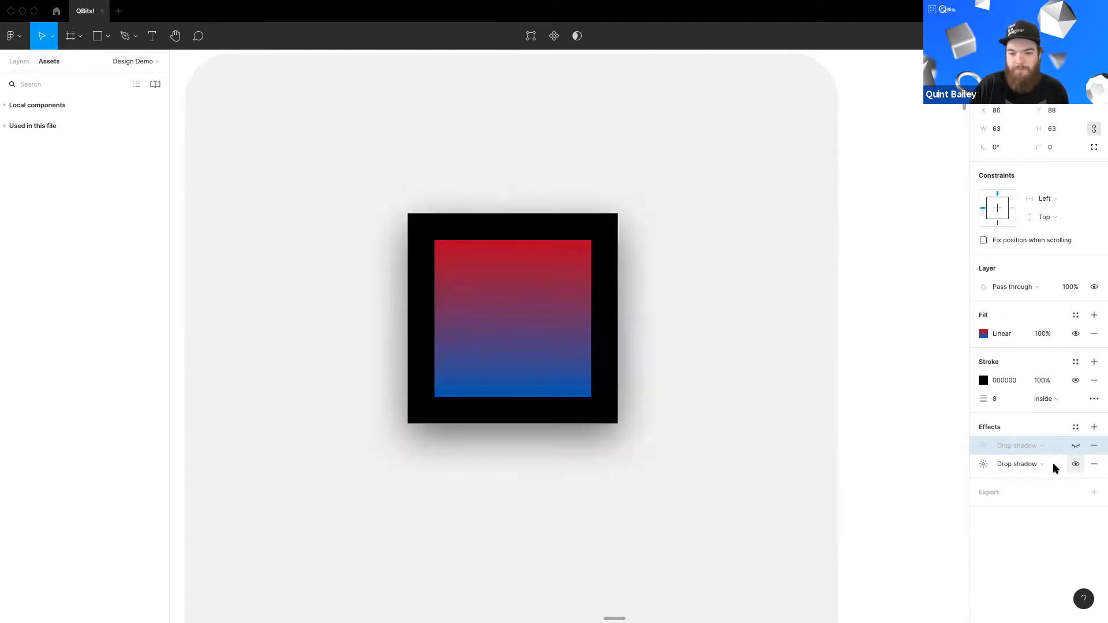
left_click(1076, 446)
left_click(580, 461)
Step: Draw a circle about 33 × 33 above the shapes and cut a wedge out of it with the arc handle
scroll(616, 334, "down", 7)
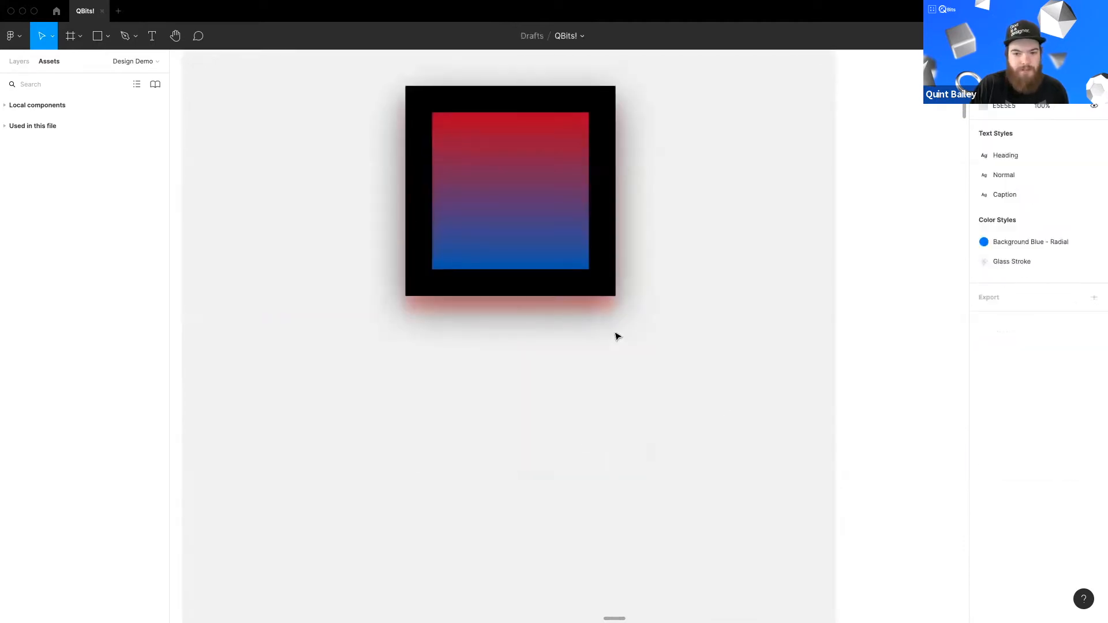
left_click_drag(568, 388, 564, 356)
scroll(561, 356, "up", 1)
left_click_drag(585, 395, 567, 358)
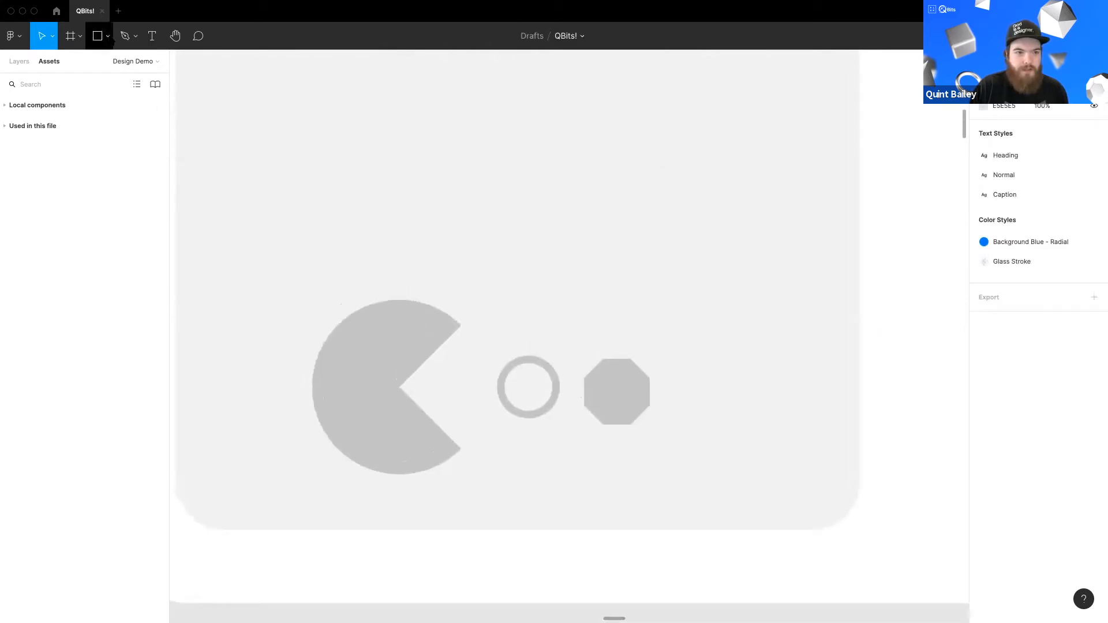
left_click(98, 36)
left_click(92, 106)
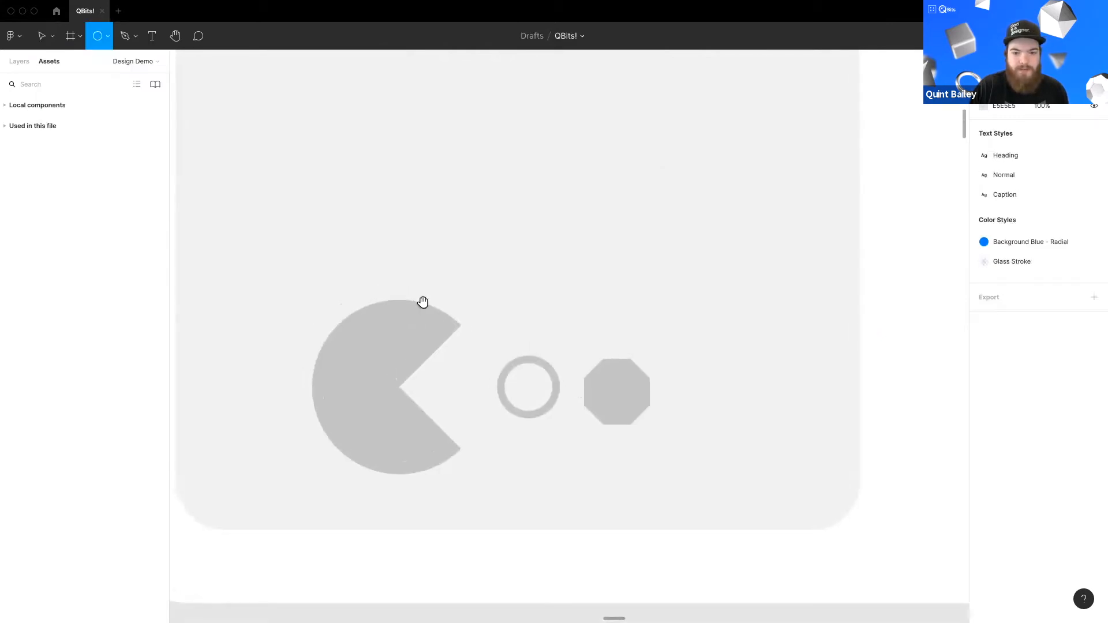
scroll(407, 242, "up", 2)
mouse_move(394, 185)
left_mouse_down()
mouse_move(510, 300)
mouse_move(601, 285)
mouse_move(559, 319)
left_mouse_up()
left_click_drag(588, 200, 561, 188)
left_click(659, 277)
left_click(549, 275)
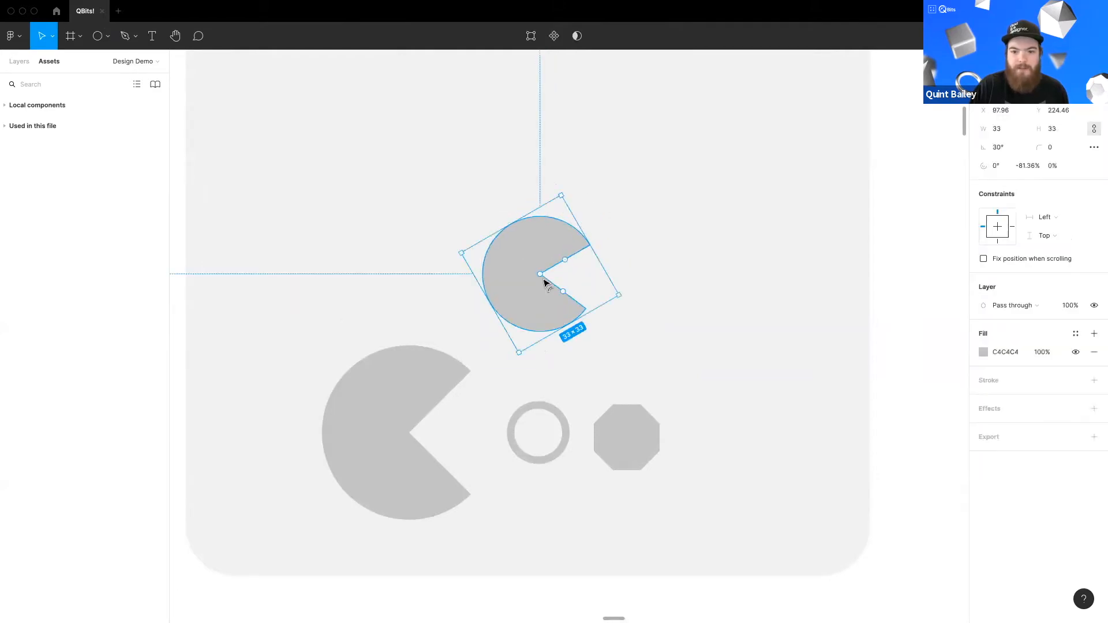
Step: Shape the arc into a thin open ring using its ratio and sweep handles
left_click_drag(566, 262, 488, 272)
left_click_drag(558, 188, 462, 356)
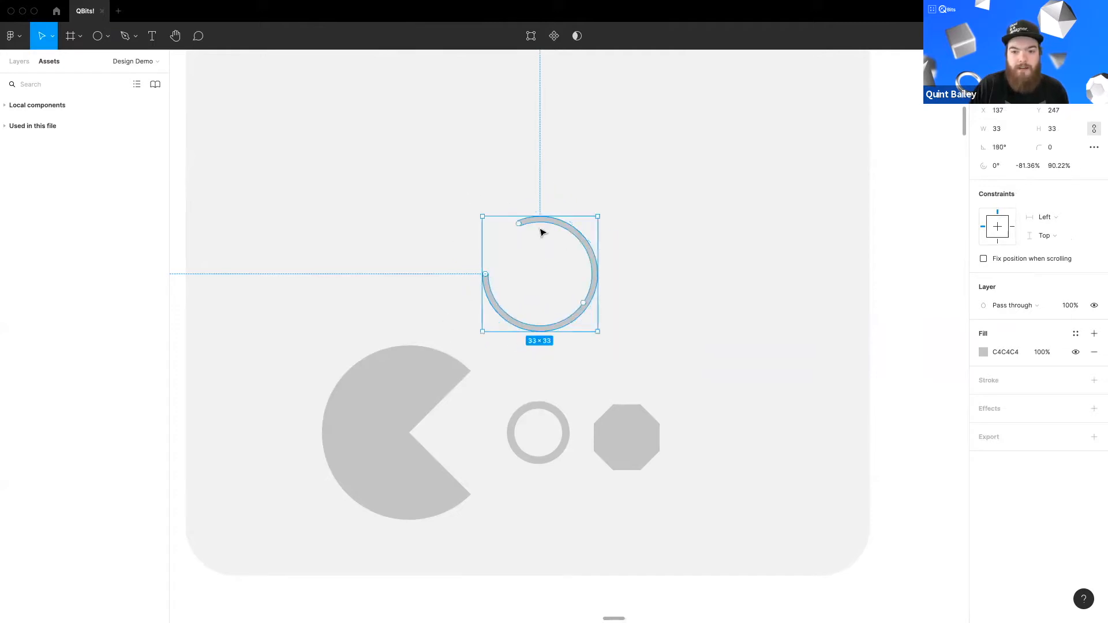
Step: Delete the arc shape
left_click(651, 325)
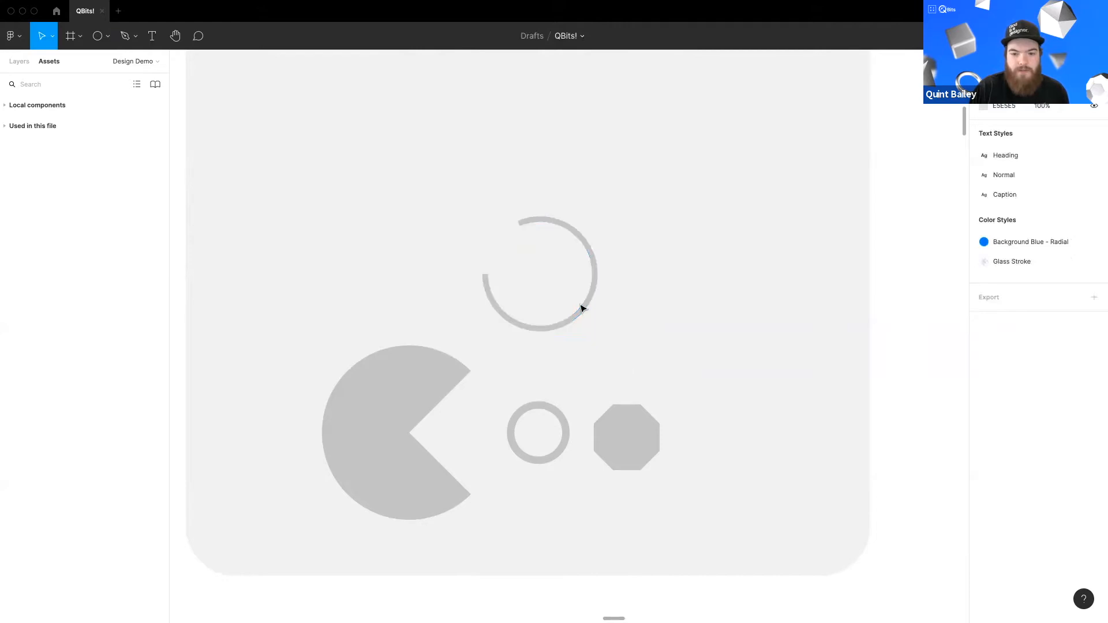
left_click(583, 308)
key("Delete")
Step: Draw a polygon about 32 × 32 to the right of the octagon
scroll(618, 364, "down", 2)
scroll(617, 363, "right", 2)
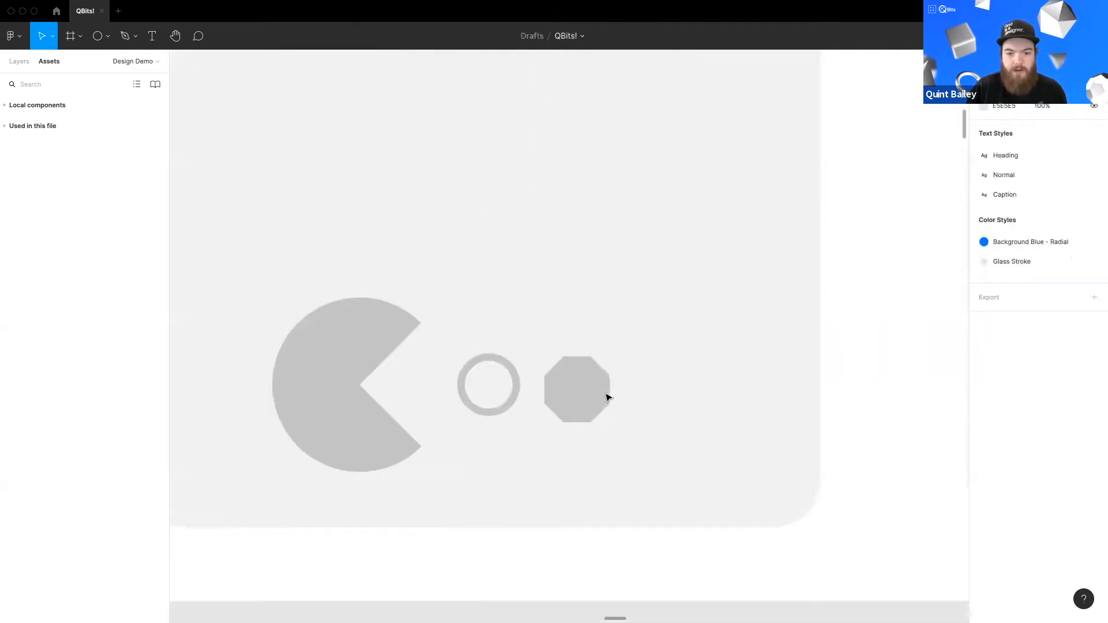
scroll(608, 397, "up", 3)
scroll(462, 346, "right", 3)
scroll(462, 346, "down", 1)
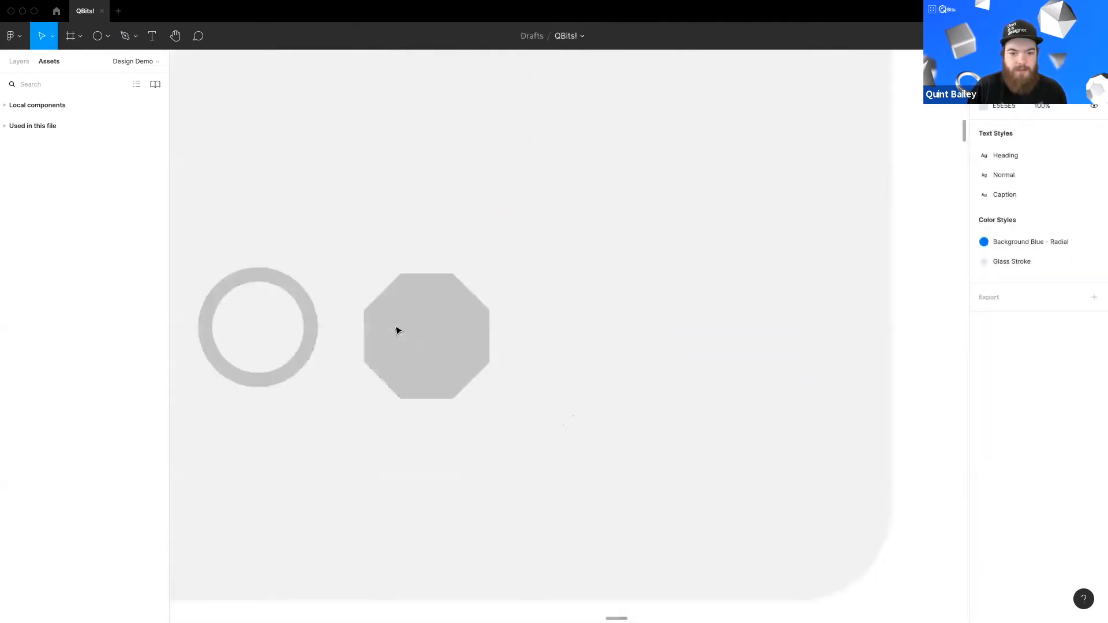
left_click(107, 36)
left_click_drag(545, 260, 716, 472)
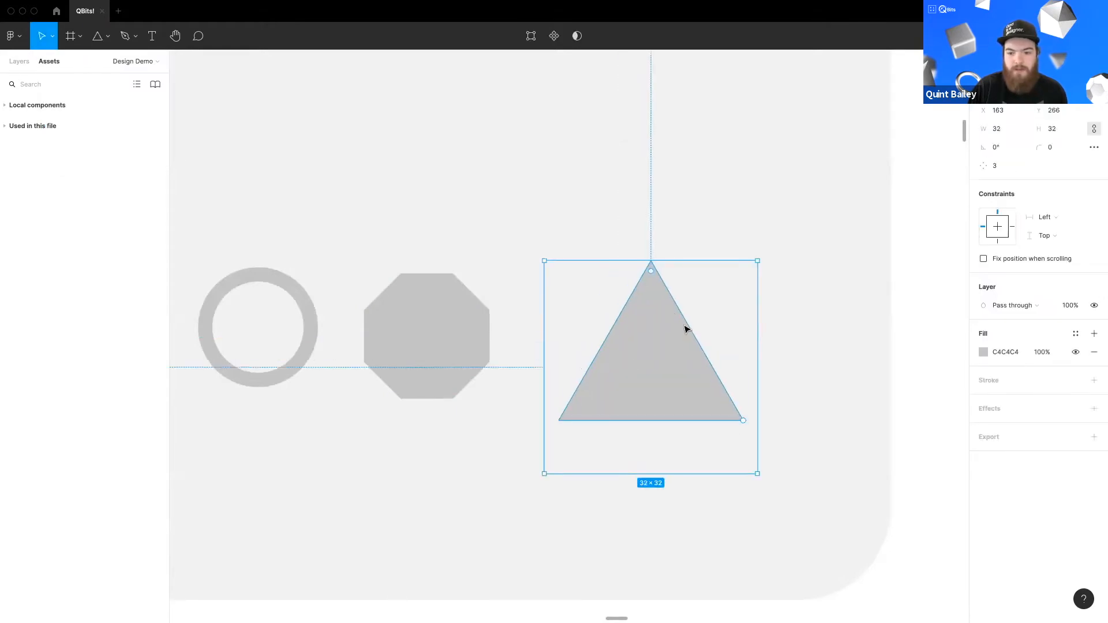
Step: Increase the polygon's point count to 8
left_click_drag(761, 366, 744, 277)
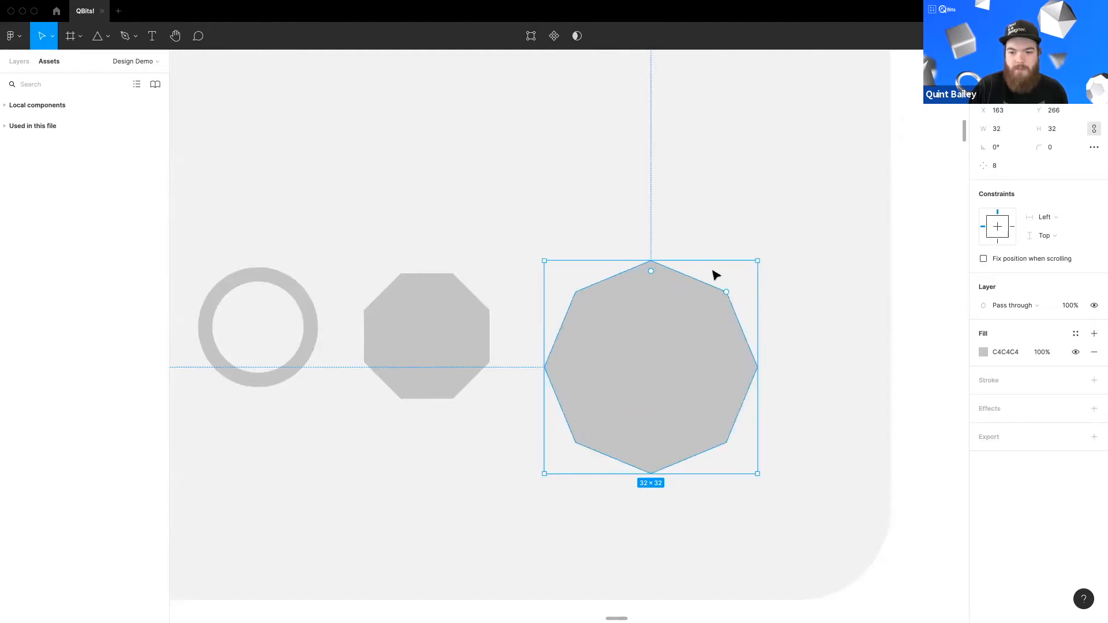
left_click_drag(717, 345, 724, 325)
Step: Try rotating the polygon, undo it, and rotate it back upright to 0°
left_click_drag(770, 238, 719, 207)
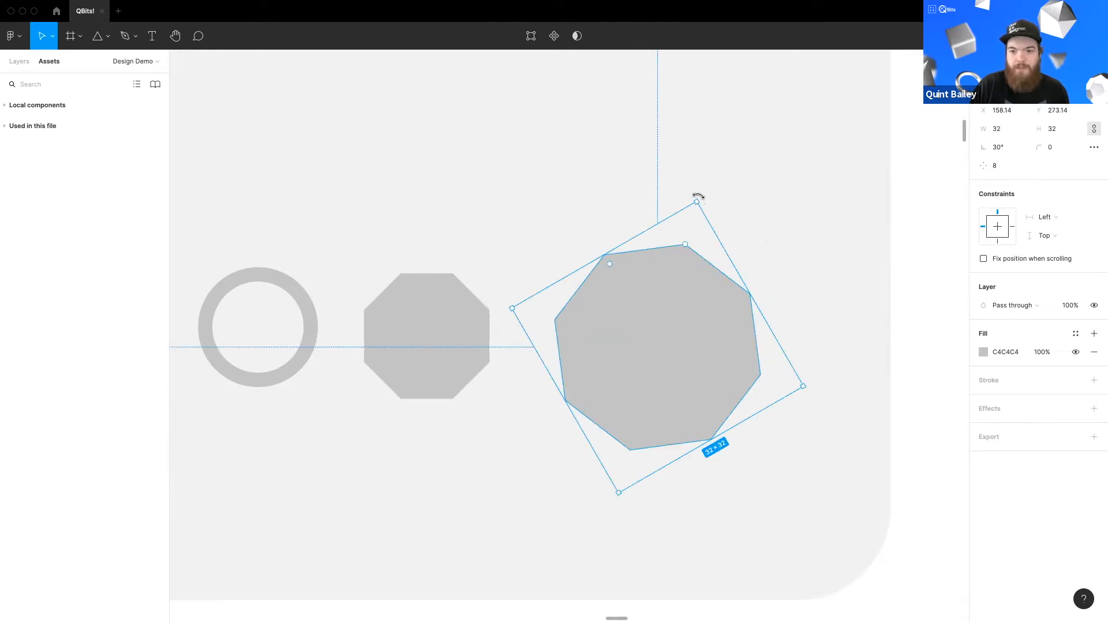
left_click_drag(757, 227, 725, 190)
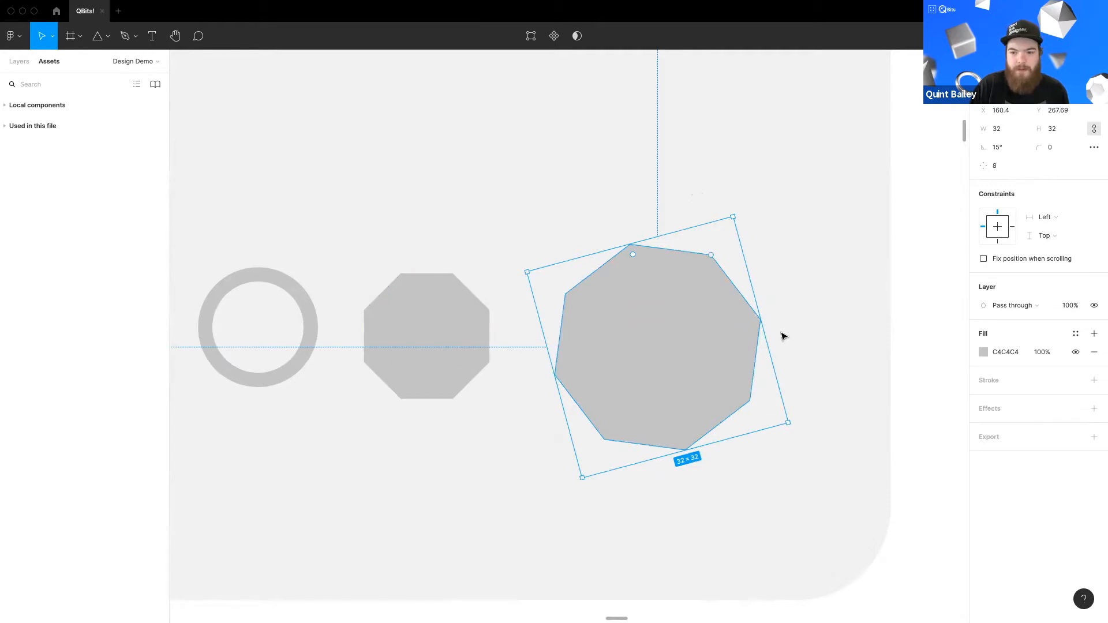
key("ctrl+z")
left_click_drag(699, 194, 774, 232)
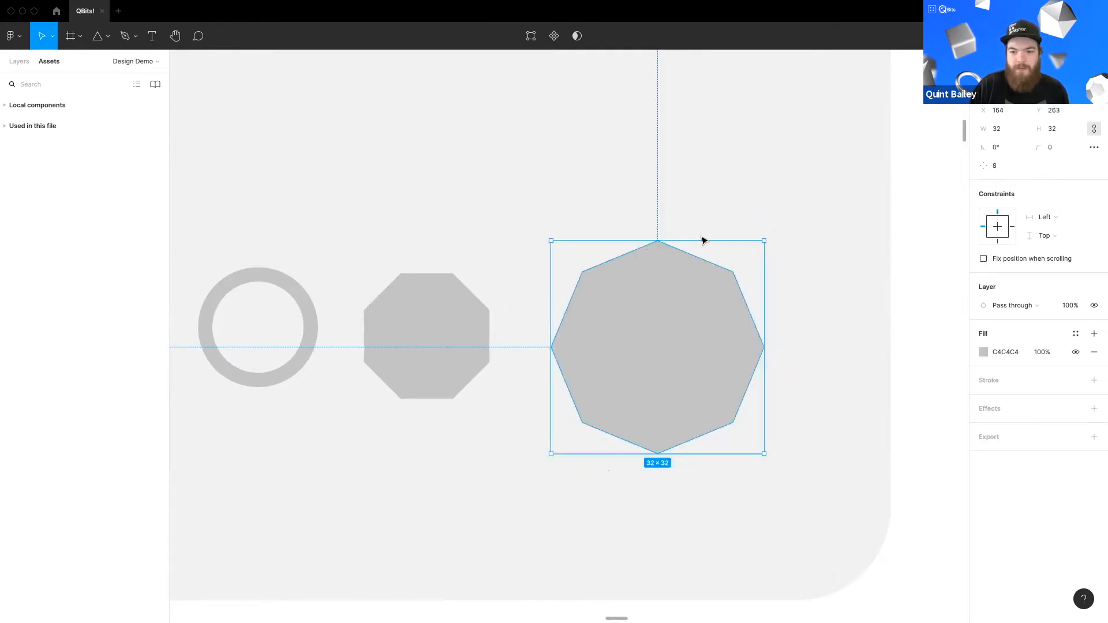
Step: Rotate the polygon to 22.5° by entering the expression 360/8/2 as its rotation
left_click(1001, 146)
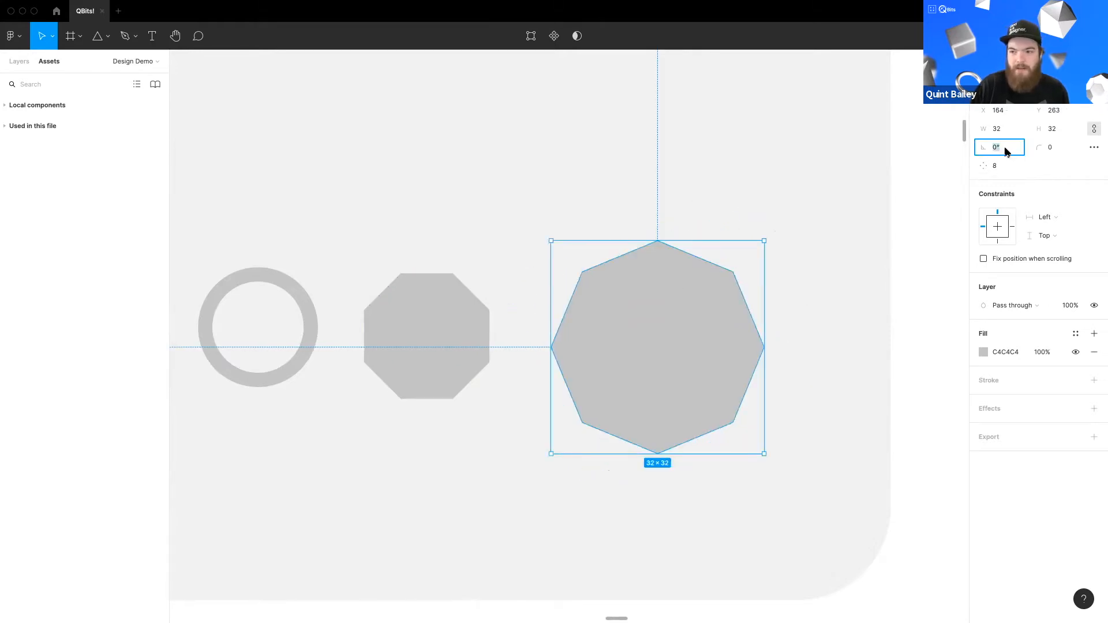
type("360/")
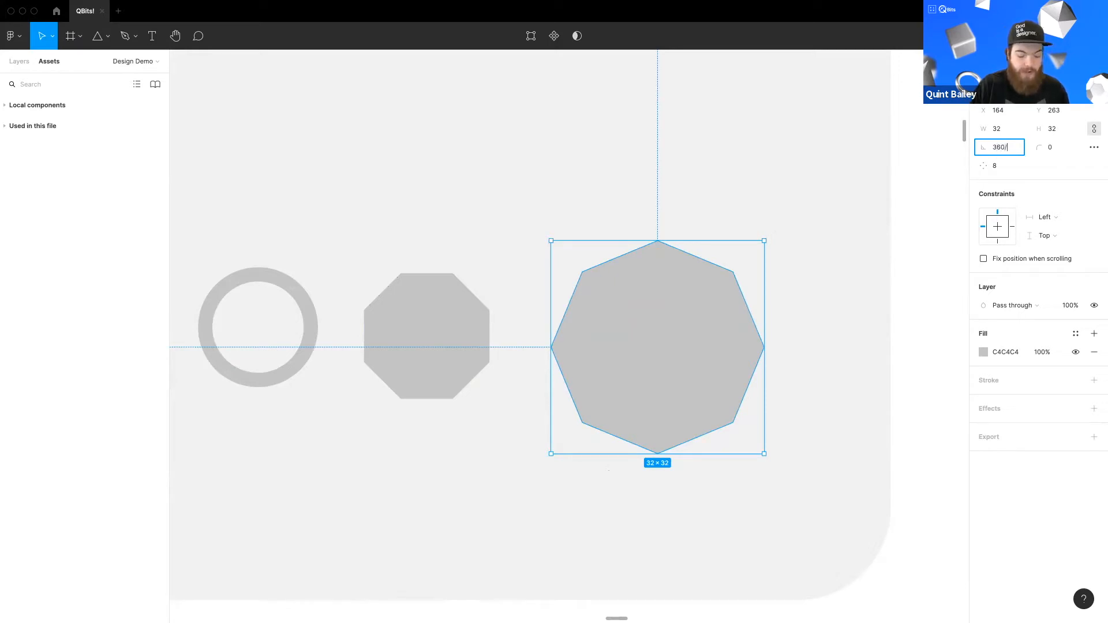
type("8/2")
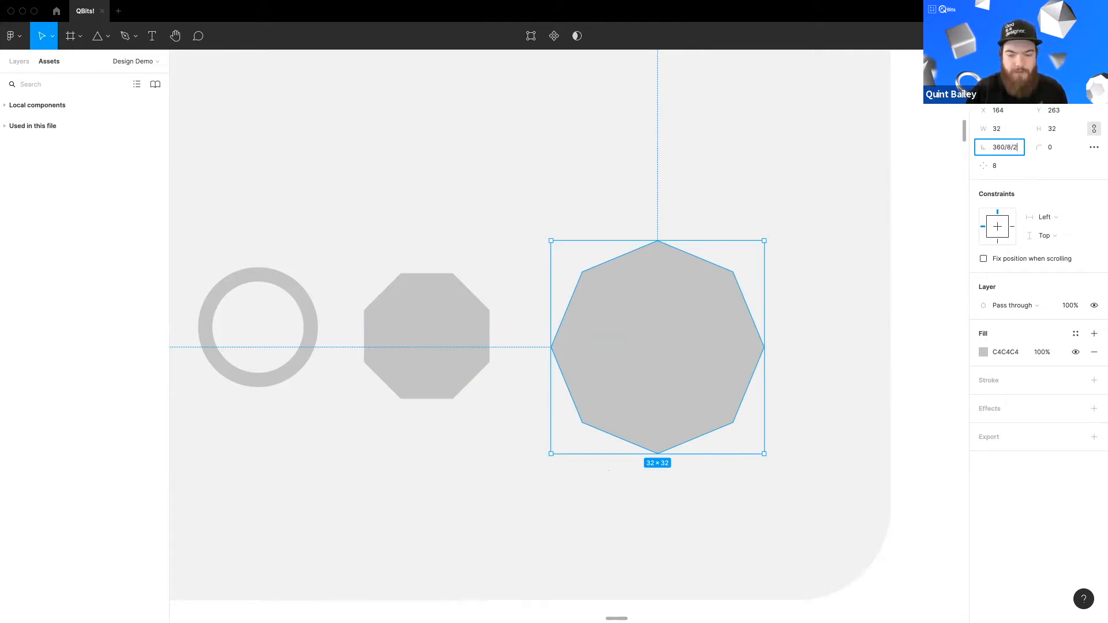
key("Return")
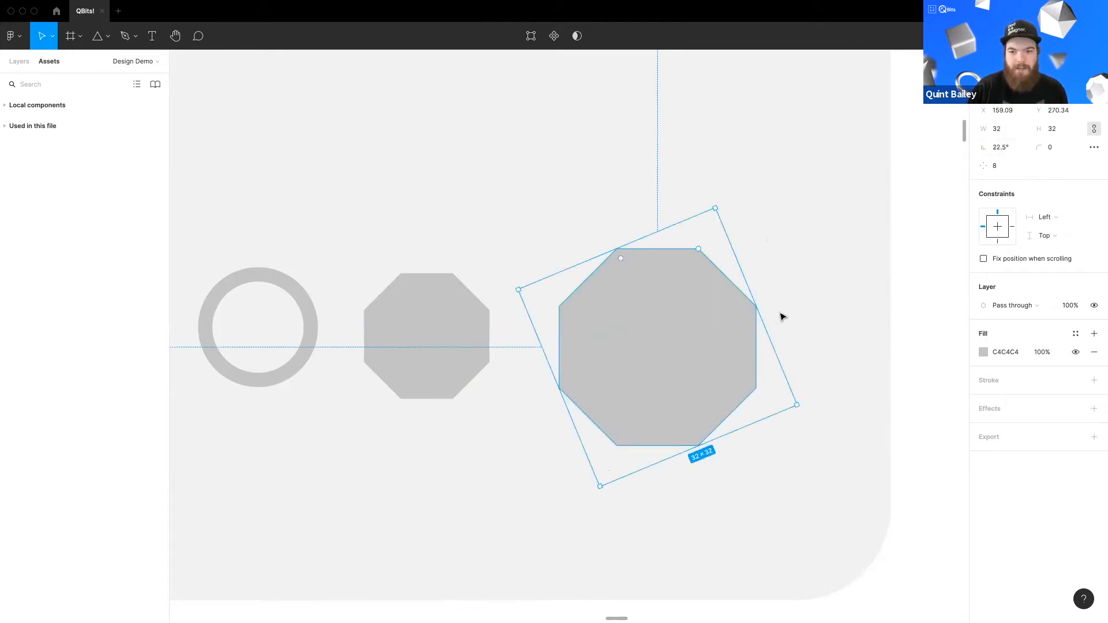
Step: Scale the rotated polygon down to about 24 × 24
left_click_drag(746, 294, 907, 252)
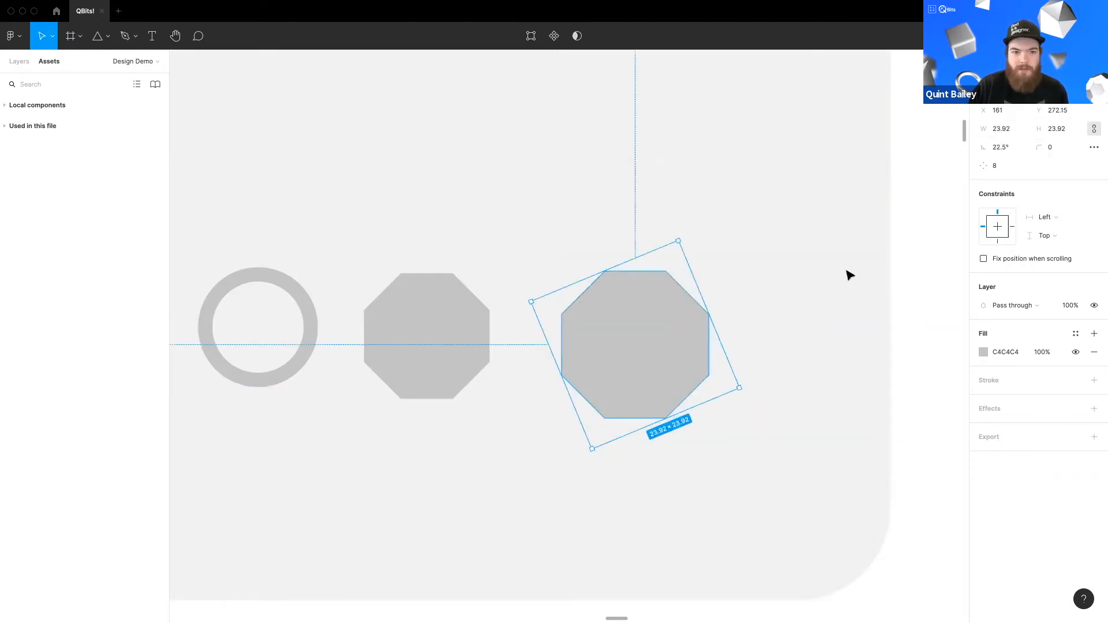
left_click(512, 378)
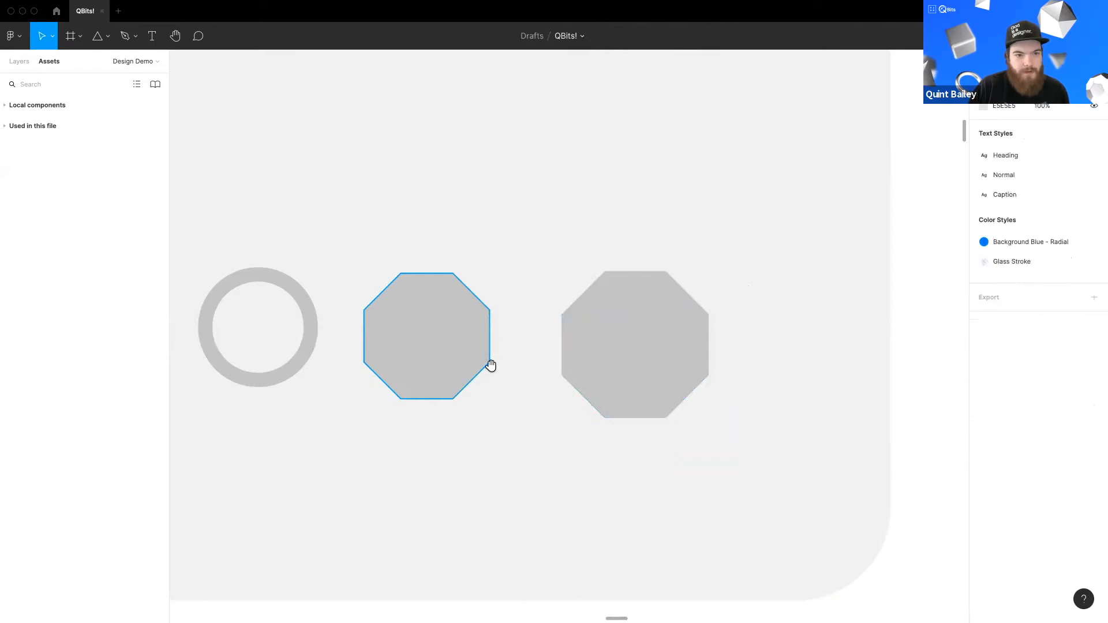
Step: Pan and zoom around the row of shapes to compare the octagons
scroll(491, 365, "left", 2)
left_click(663, 345)
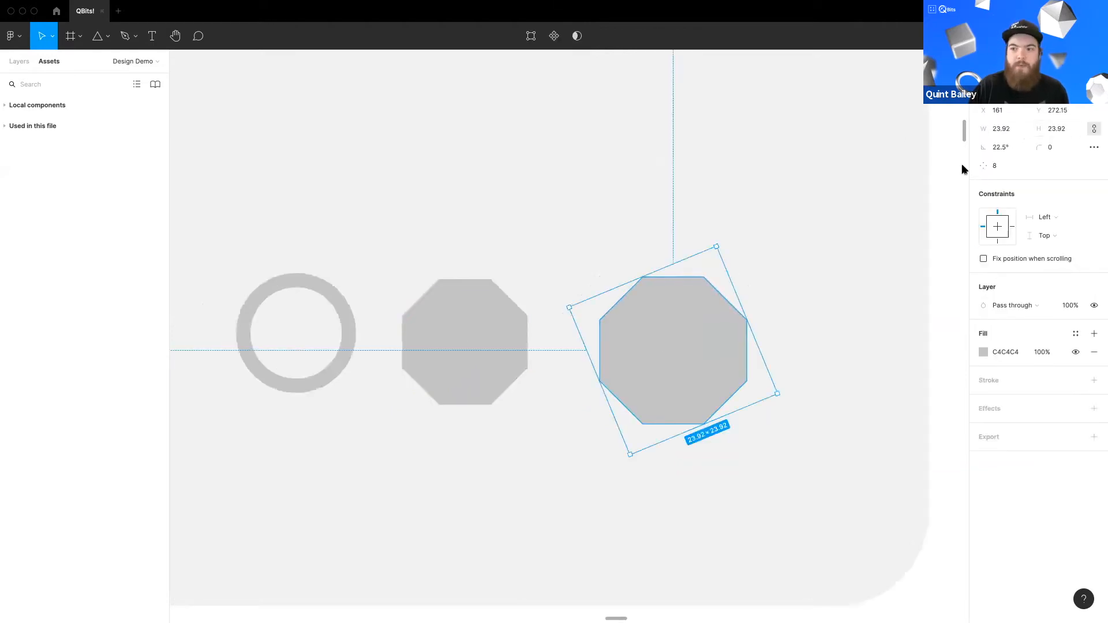
left_click(799, 312)
scroll(596, 309, "down", 2)
scroll(564, 292, "left", 3)
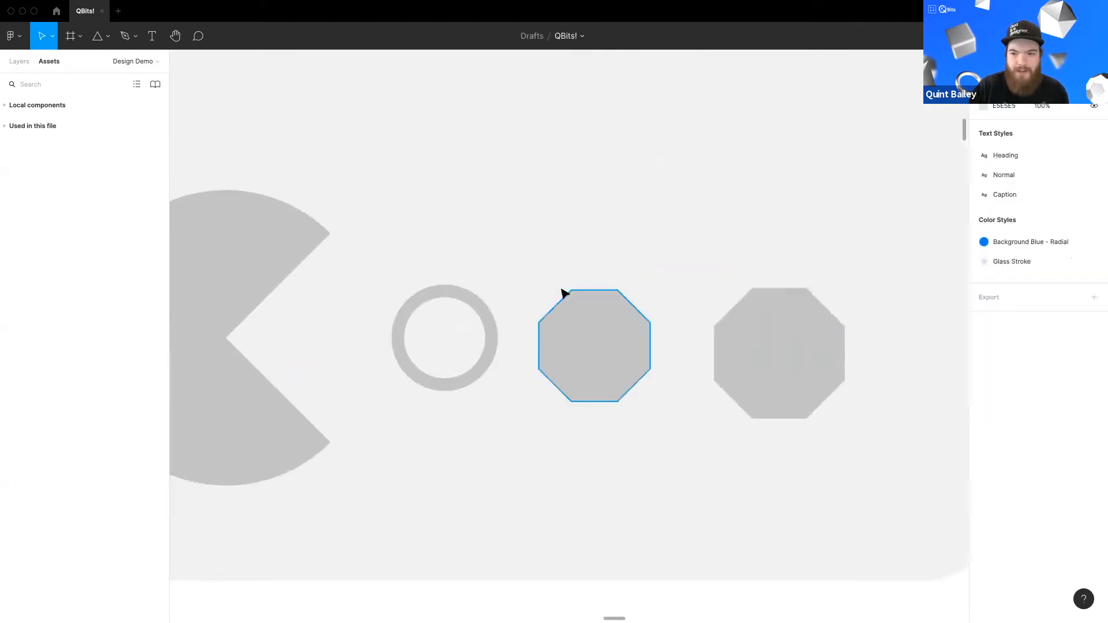
scroll(589, 302, "down", 1)
left_click_drag(589, 302, 596, 338)
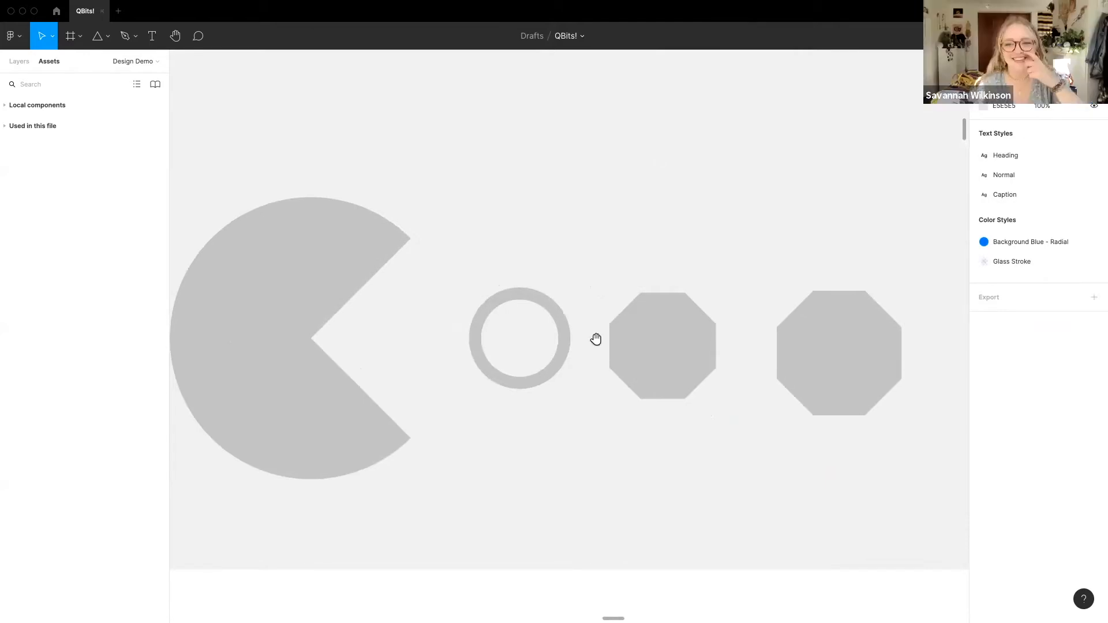
scroll(526, 304, "down", 3)
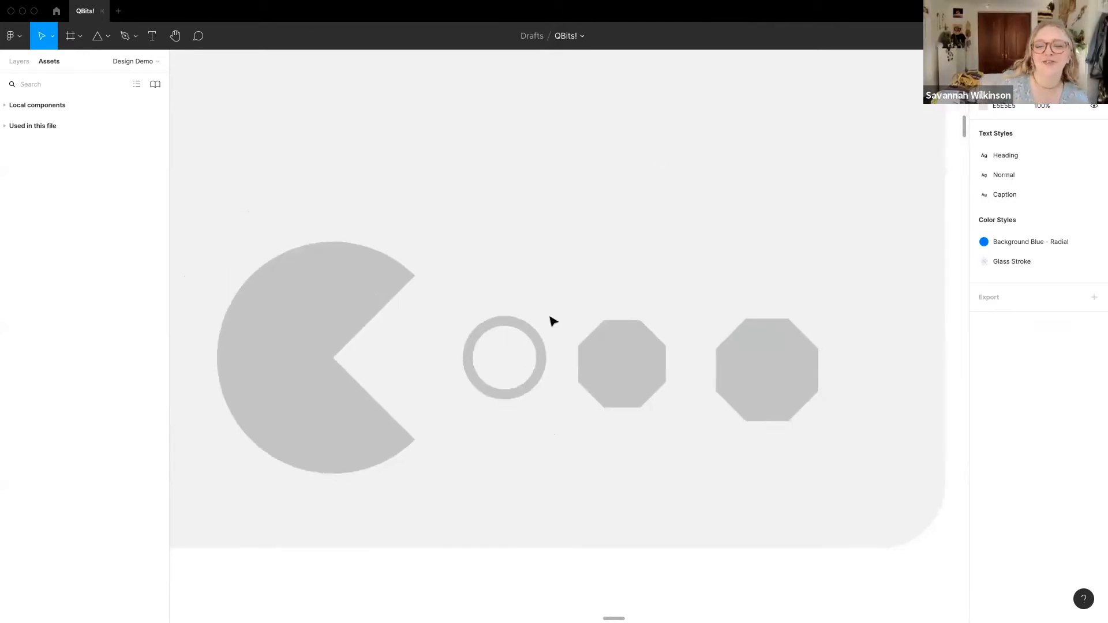
scroll(555, 326, "up", 2)
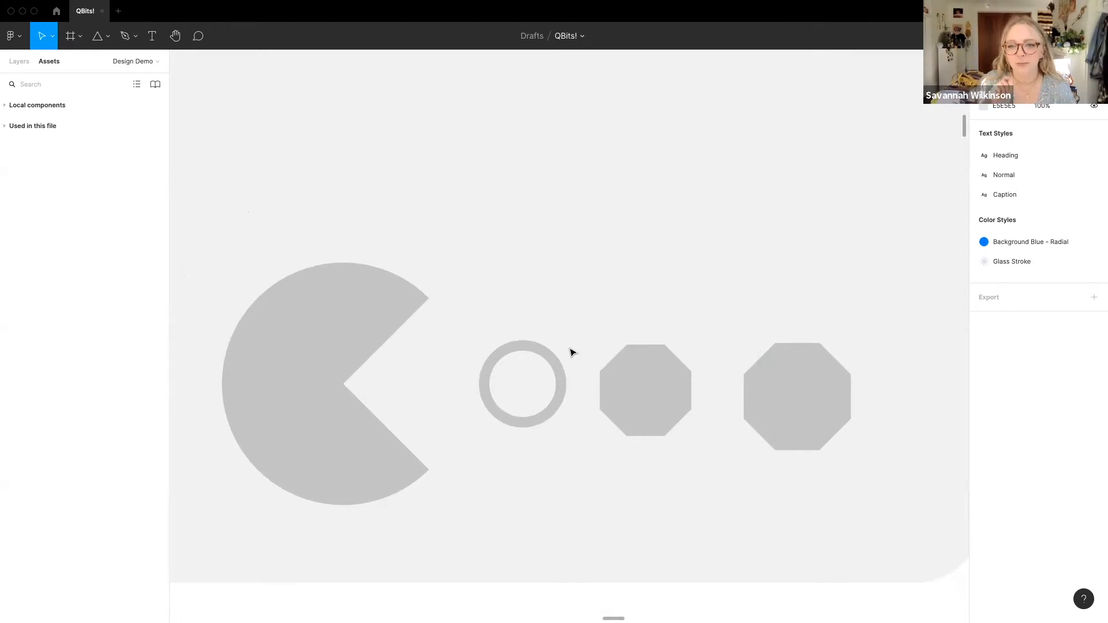
scroll(548, 395, "up", 3)
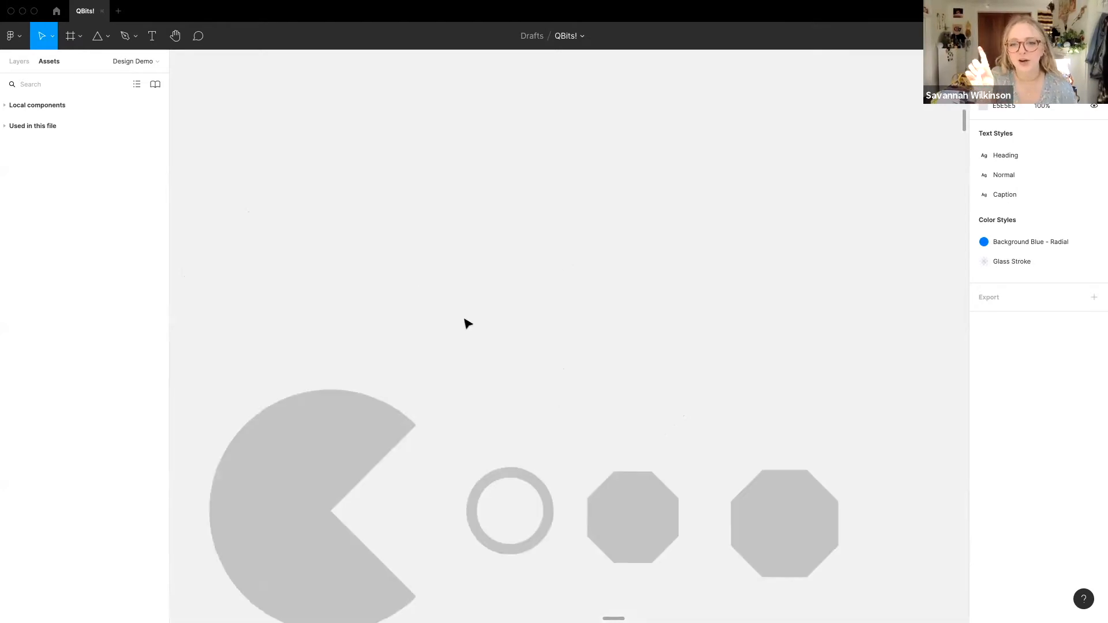
Step: Draw a circle about 48 × 48 above the row of shapes with the Ellipse tool
left_click(108, 36)
left_click(113, 104)
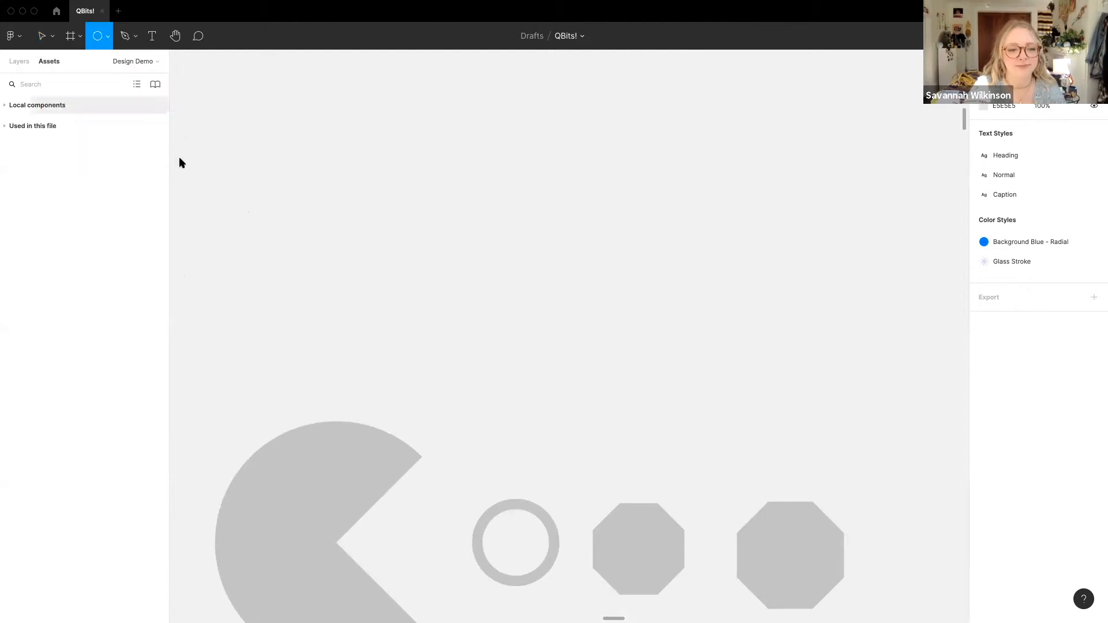
left_click_drag(462, 179, 668, 413)
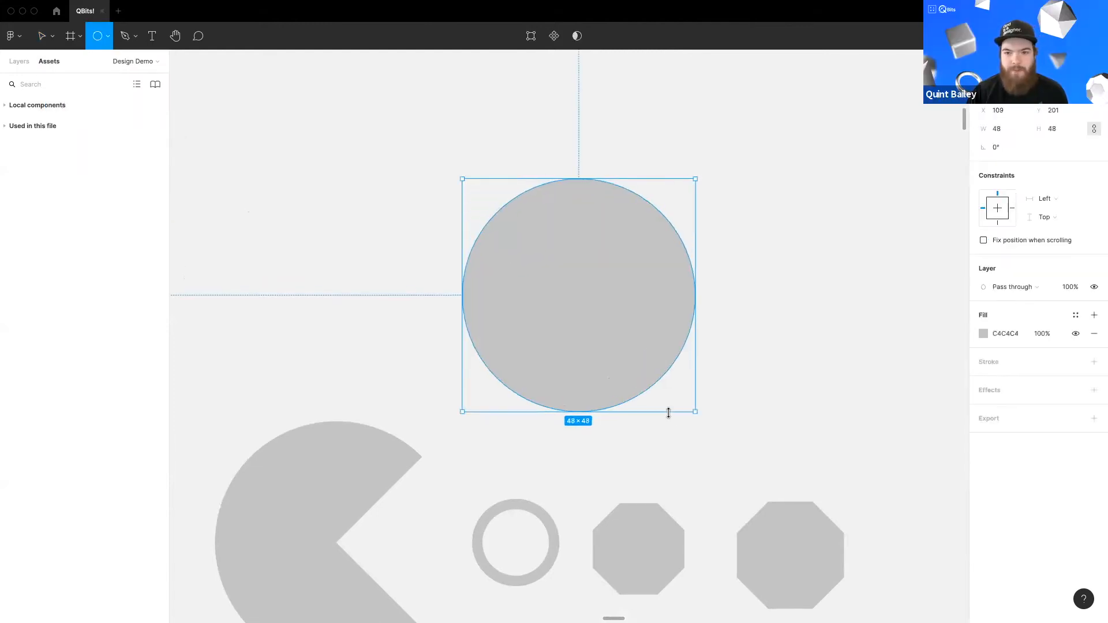
Step: Experiment with the circle's arc sweep and ratio handles, undoing each attempt
scroll(646, 327, "up", 3)
scroll(613, 348, "up", 1)
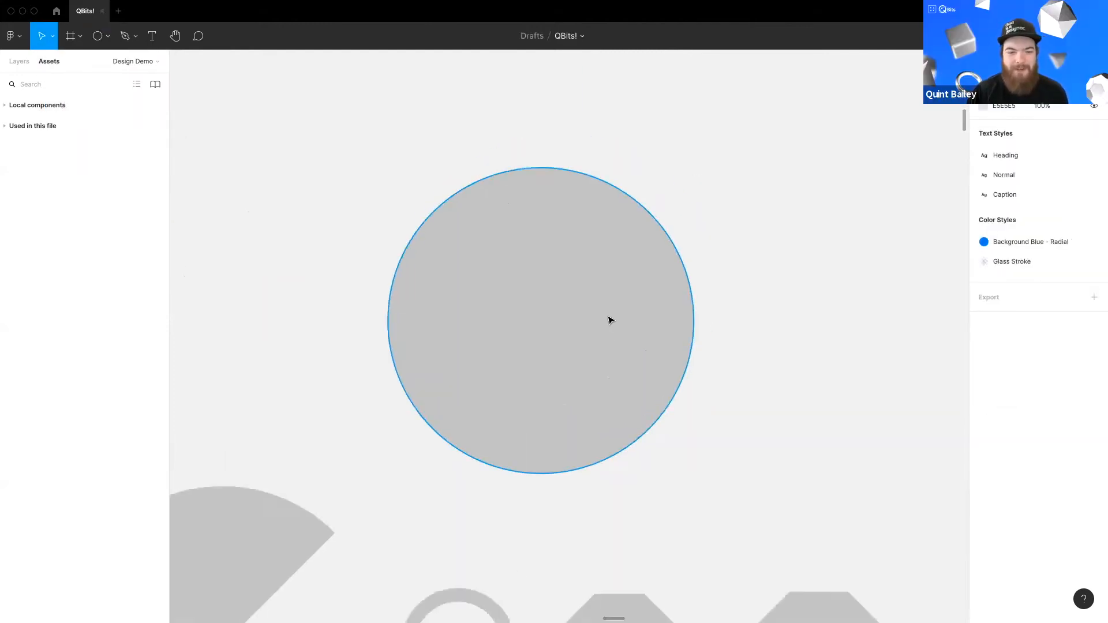
left_click(610, 320)
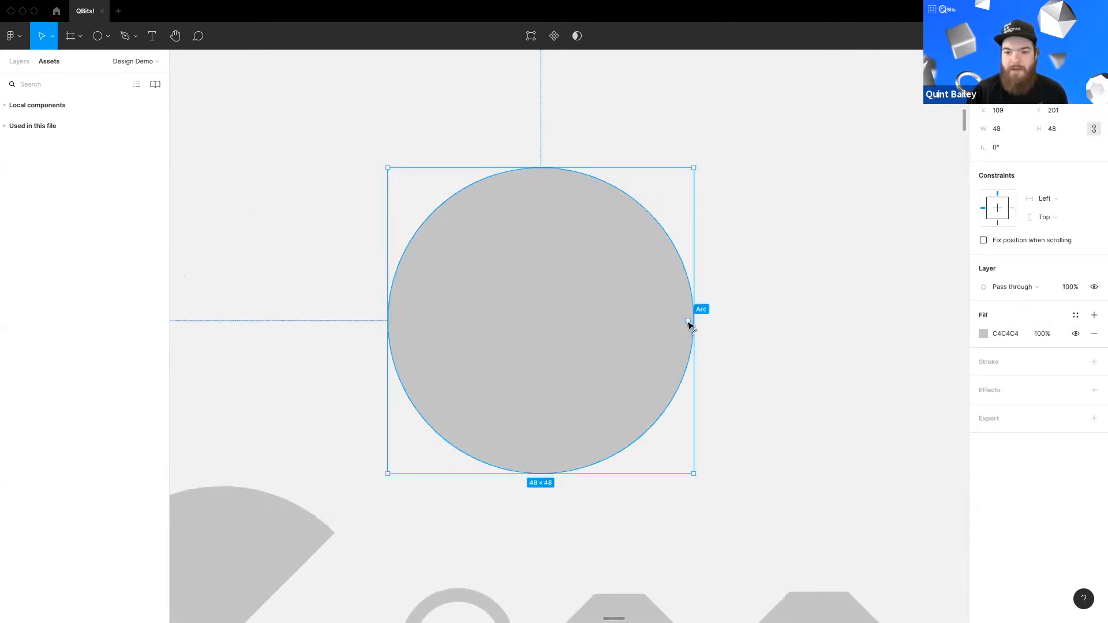
left_click_drag(688, 321, 654, 249)
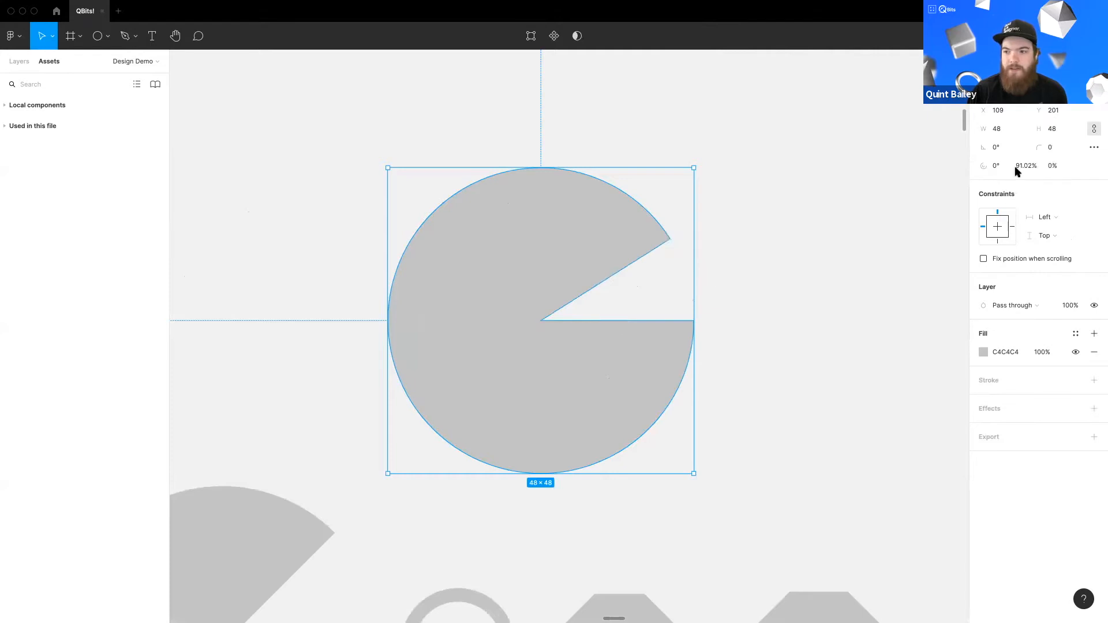
key("super+z")
key("Escape")
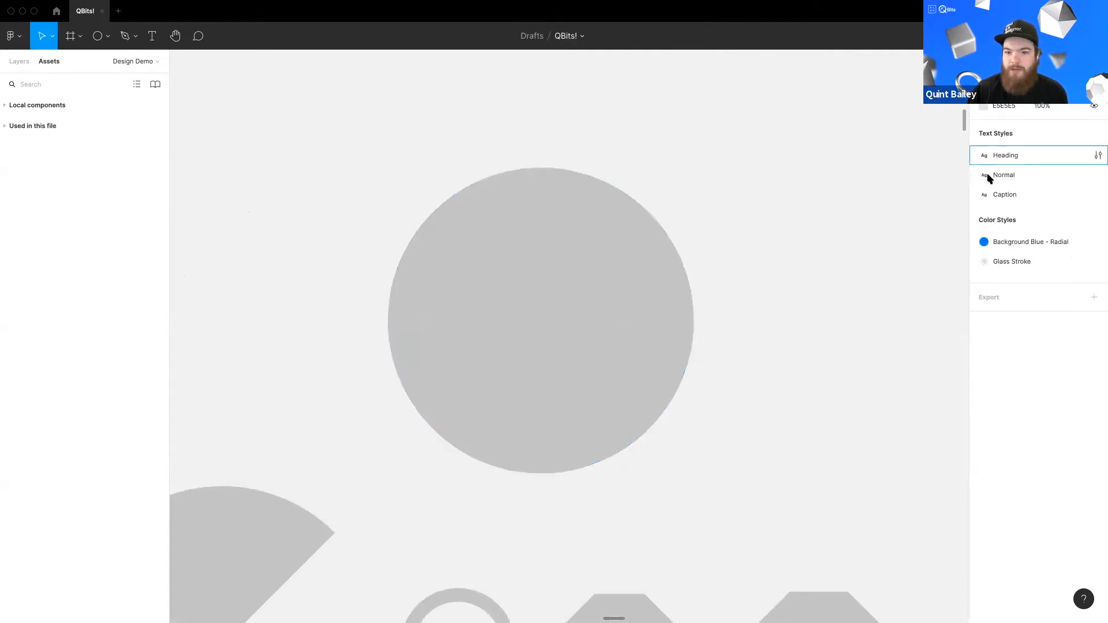
left_click(665, 306)
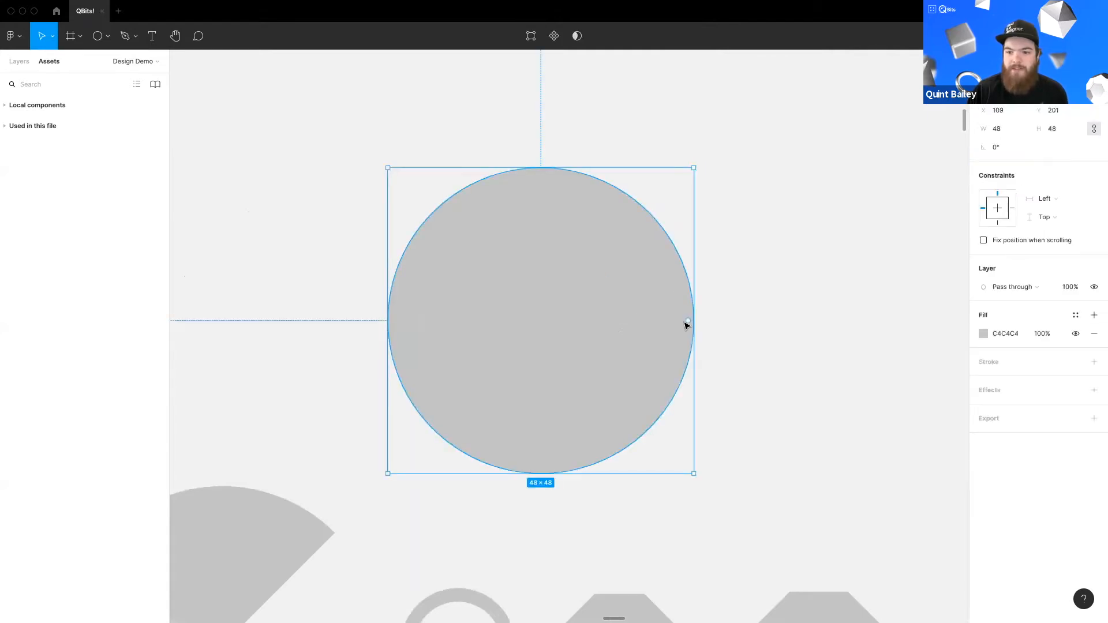
left_click_drag(687, 322, 603, 251)
left_click_drag(618, 321, 443, 364)
left_click_drag(511, 232, 484, 337)
key("super+z")
key("super+z")
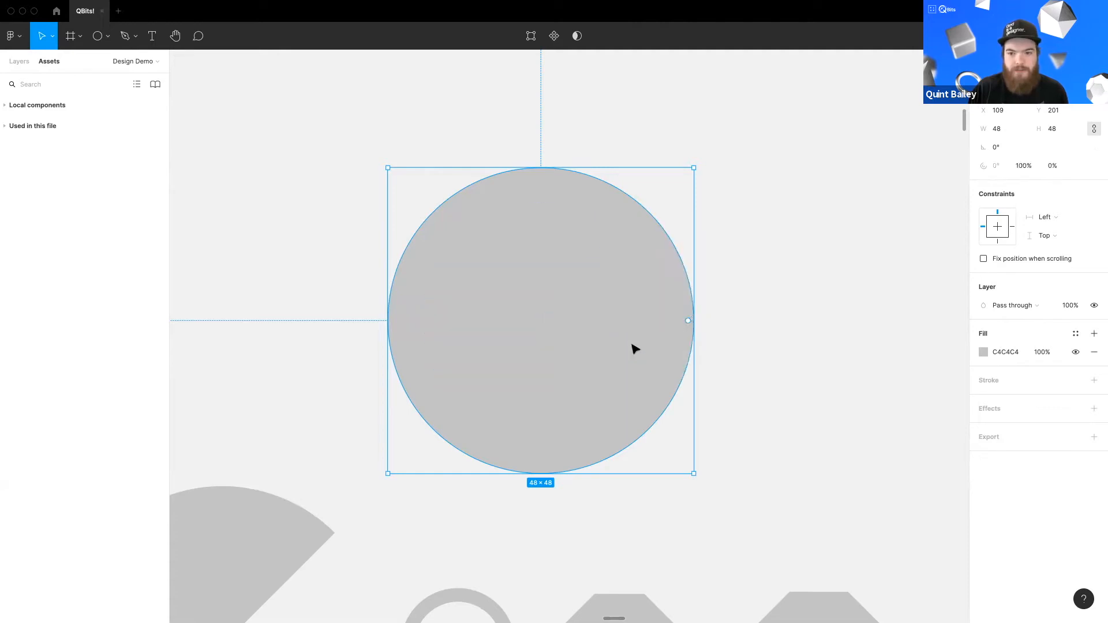
Step: Turn the circle into a thin ring with a small gap at the top using its arc handles
left_click_drag(688, 323, 687, 272)
left_click_drag(697, 166, 682, 153)
left_click_drag(477, 174, 434, 205)
left_click_drag(515, 248, 485, 296)
key("ctrl+z")
left_click_drag(541, 321, 532, 463)
left_click(773, 255)
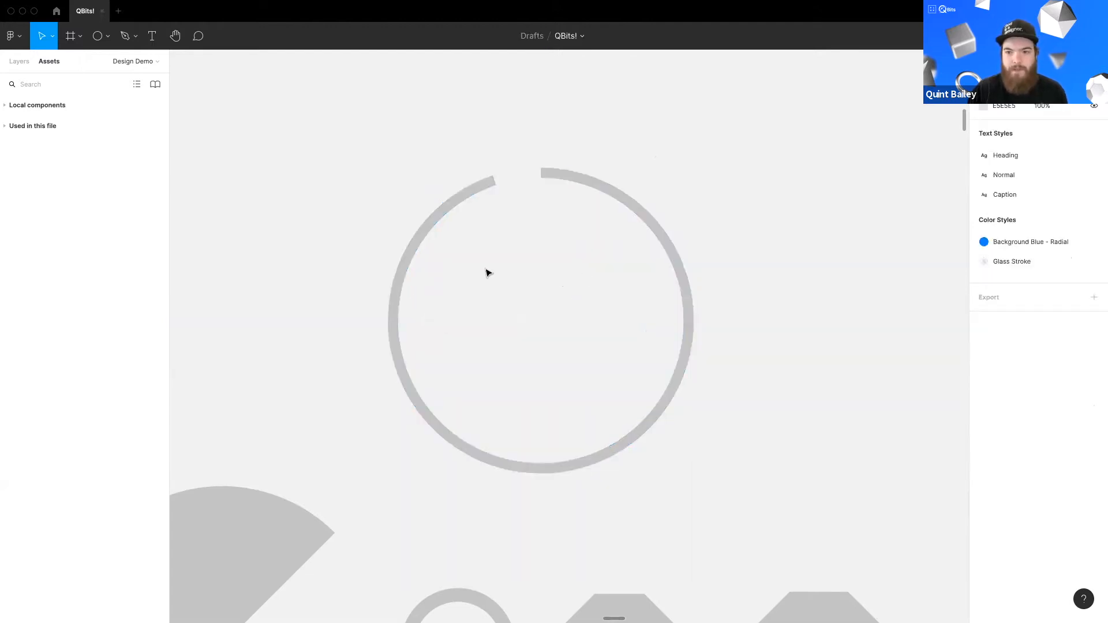
Step: Navigate the canvas to the Text example card and inspect its heading
scroll(488, 272, "down", 1)
scroll(512, 343, "down", 5)
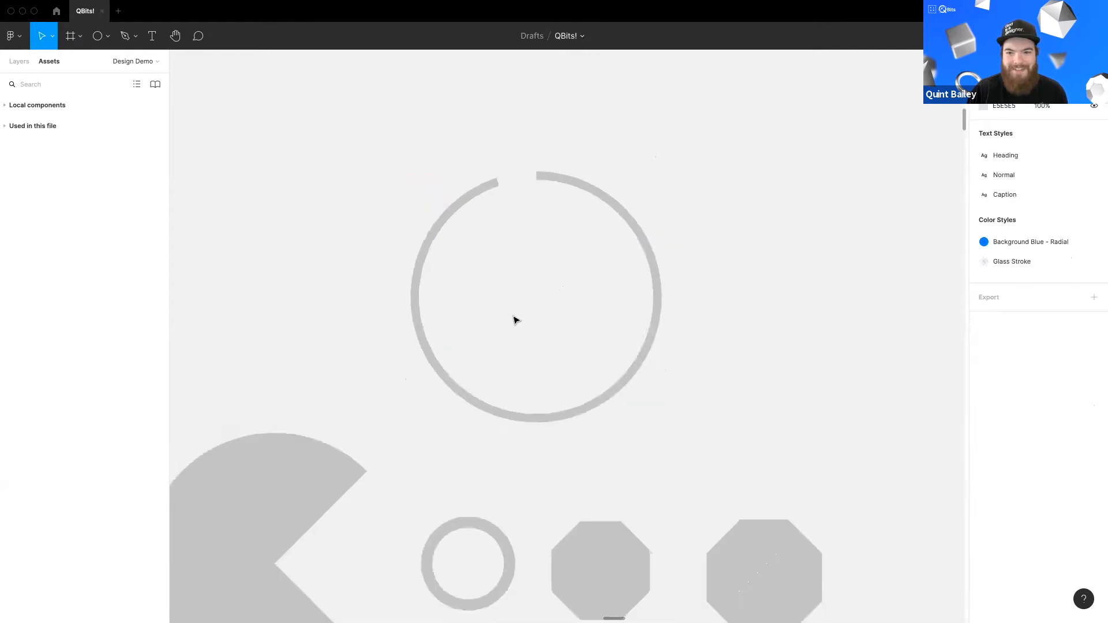
scroll(545, 320, "down", 5)
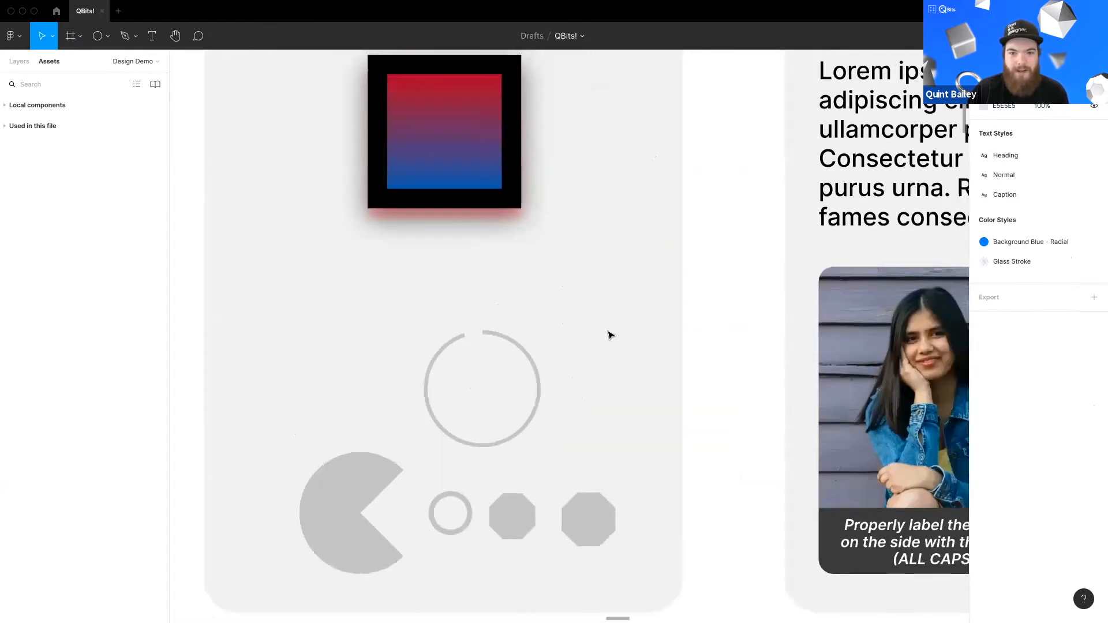
scroll(611, 335, "down", 3)
left_click_drag(731, 371, 703, 325)
scroll(703, 325, "up", 2)
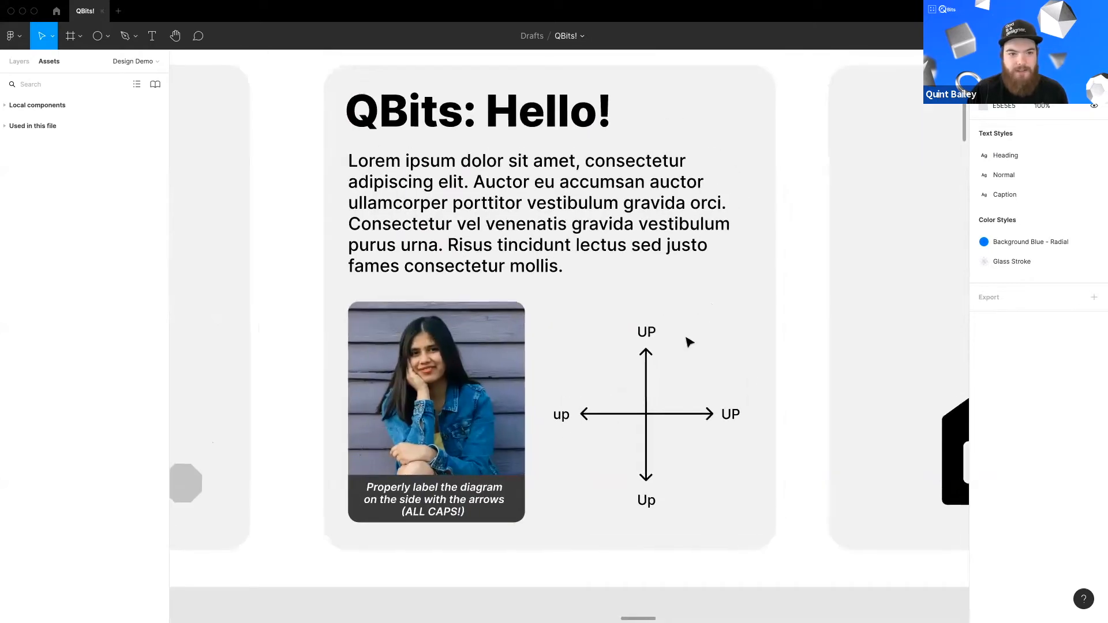
scroll(627, 390, "up", 4)
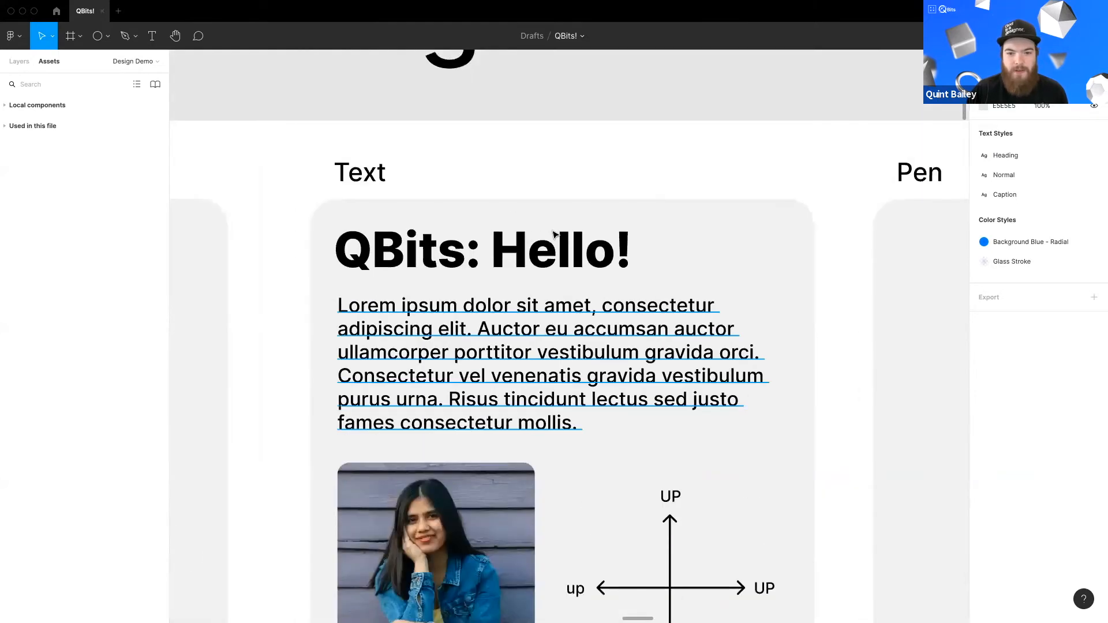
scroll(548, 225, "down", 1)
left_click(547, 214)
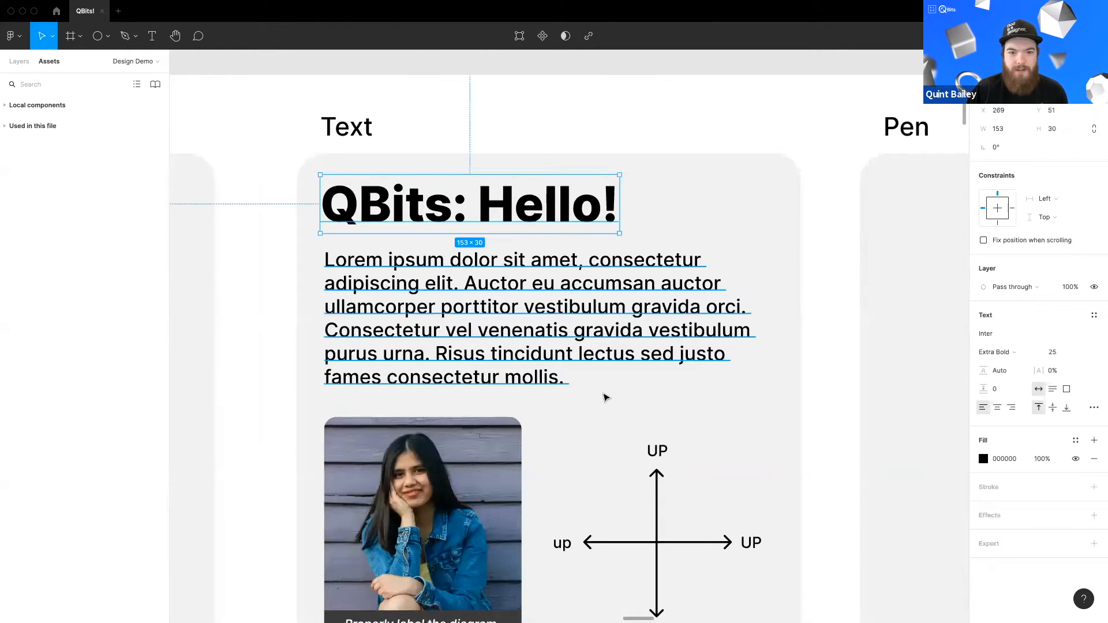
scroll(638, 354, "down", 3)
scroll(618, 353, "down", 2)
scroll(588, 329, "down", 1)
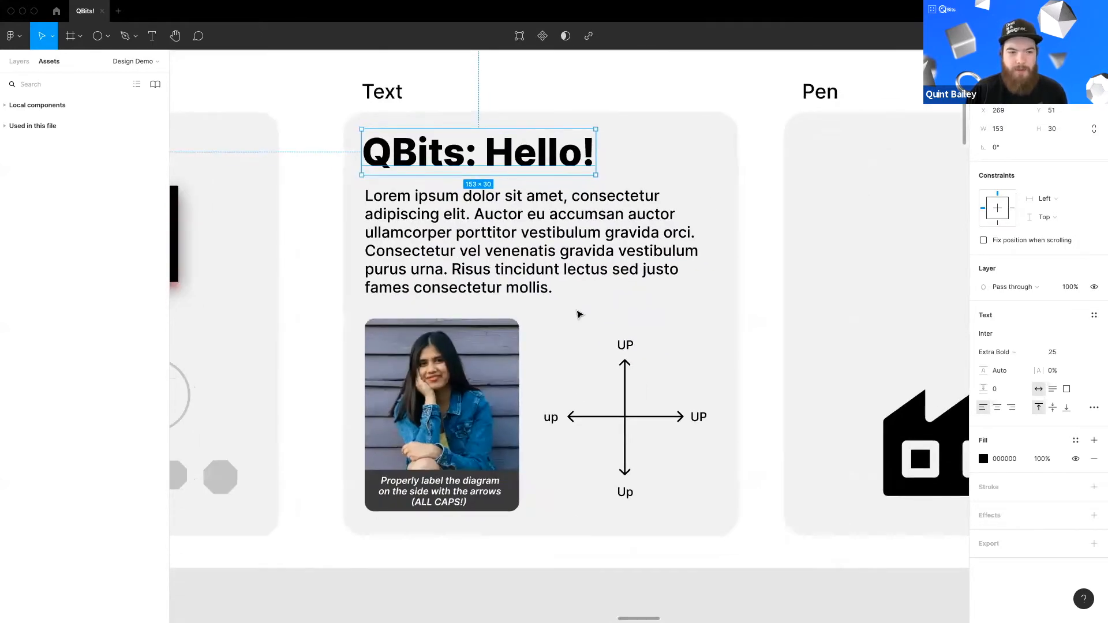
left_click(152, 35)
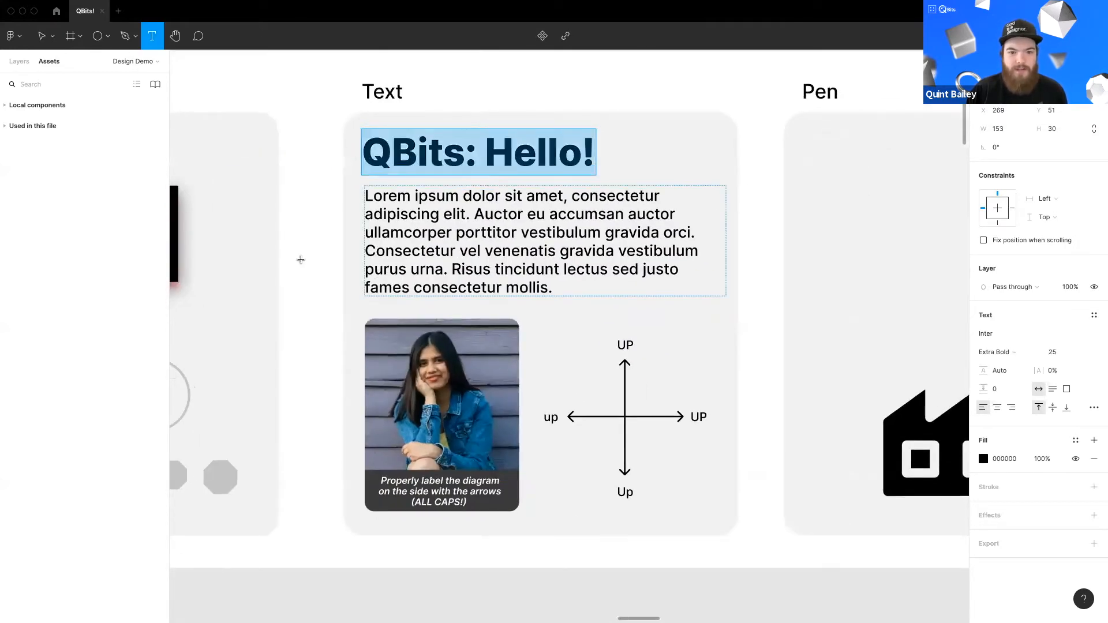
key("Escape")
key("Escape")
Step: Edit the heading to read "QBits: Hello There!" and undo the edit
scroll(498, 257, "up", 2)
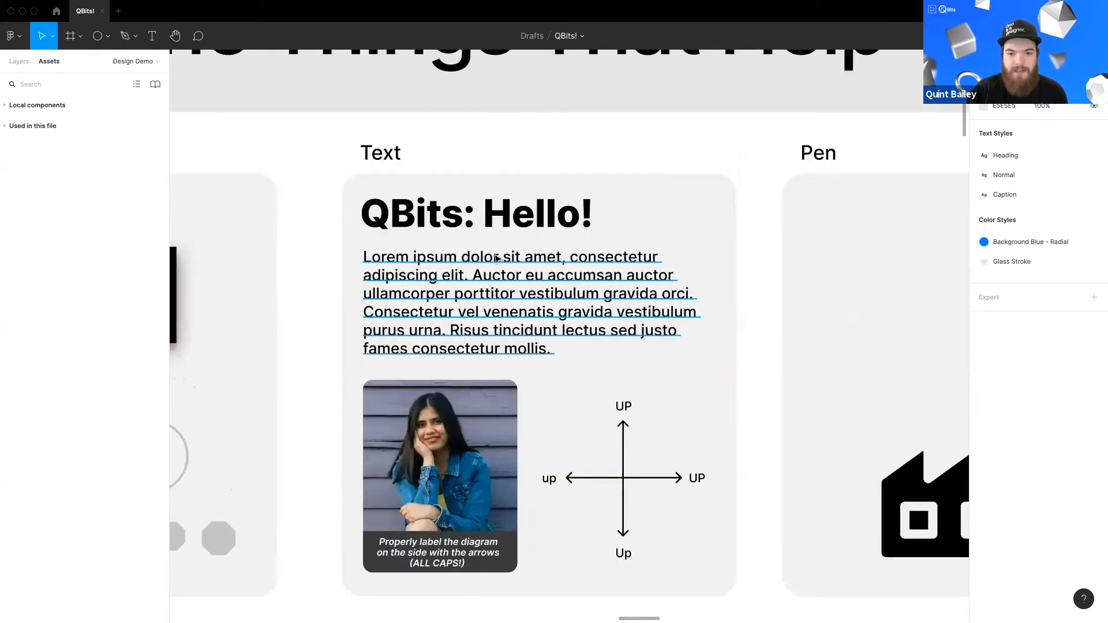
scroll(485, 279, "up", 1)
scroll(496, 231, "down", 1)
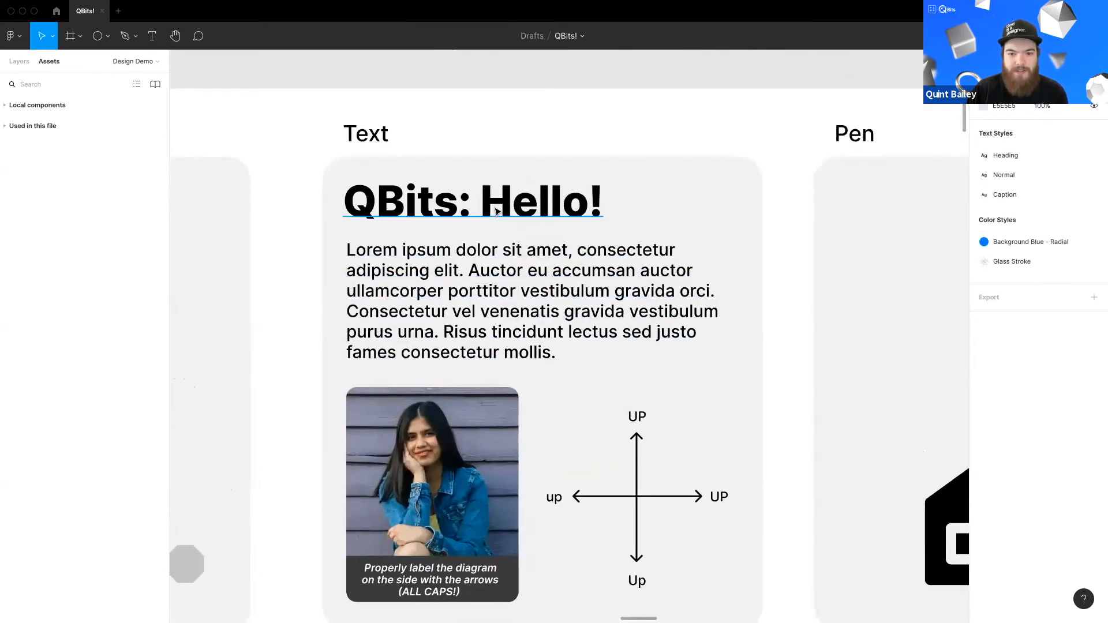
double_click(543, 203)
left_click(587, 209)
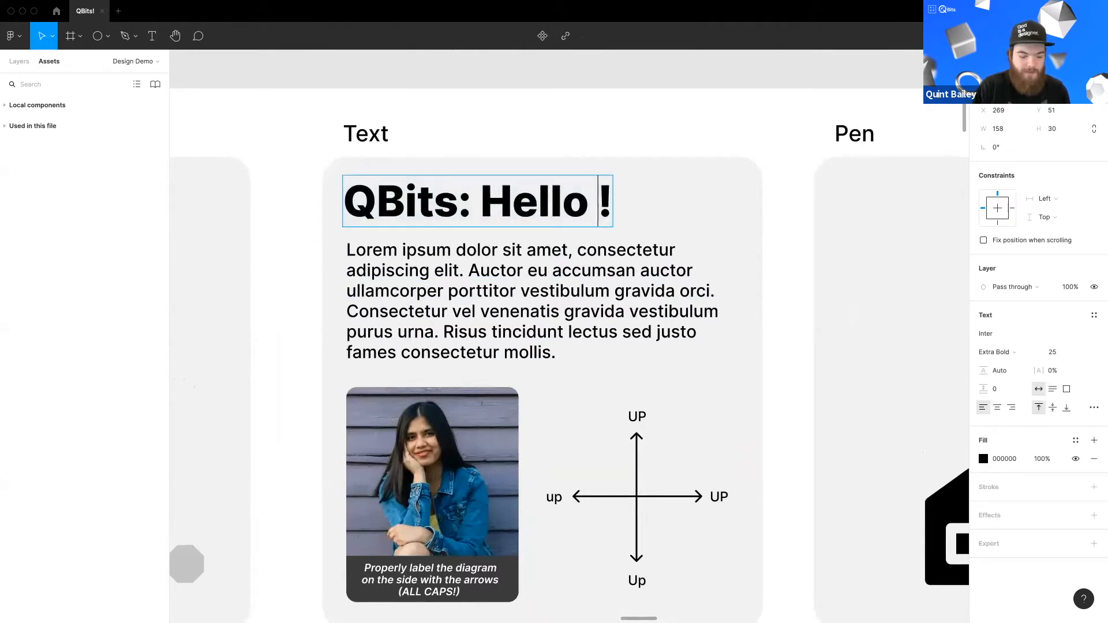
type("There")
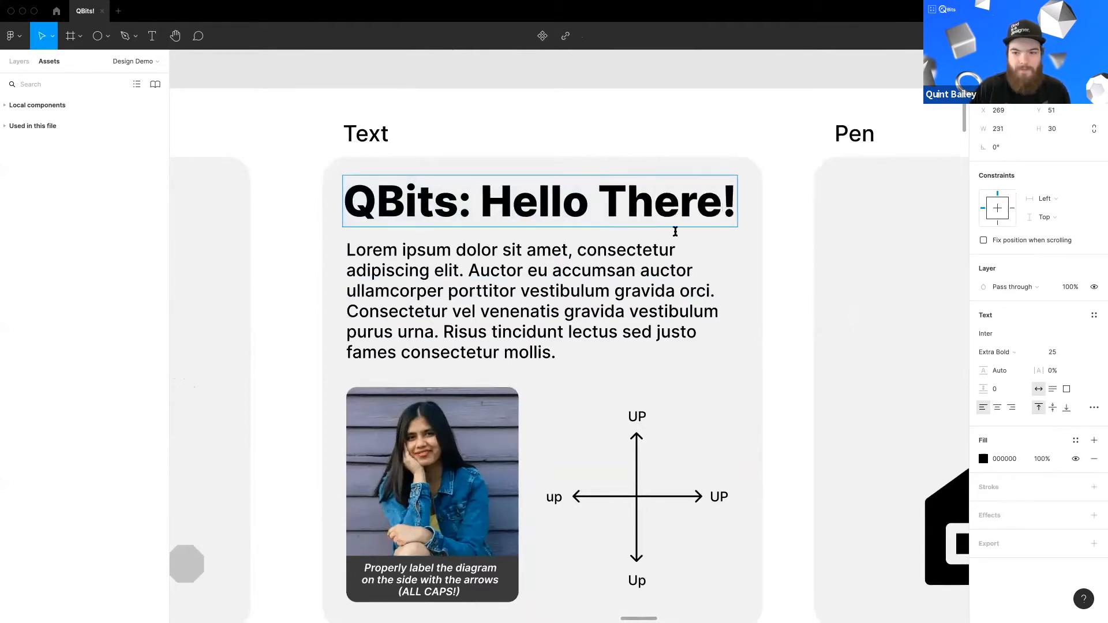
key("Escape")
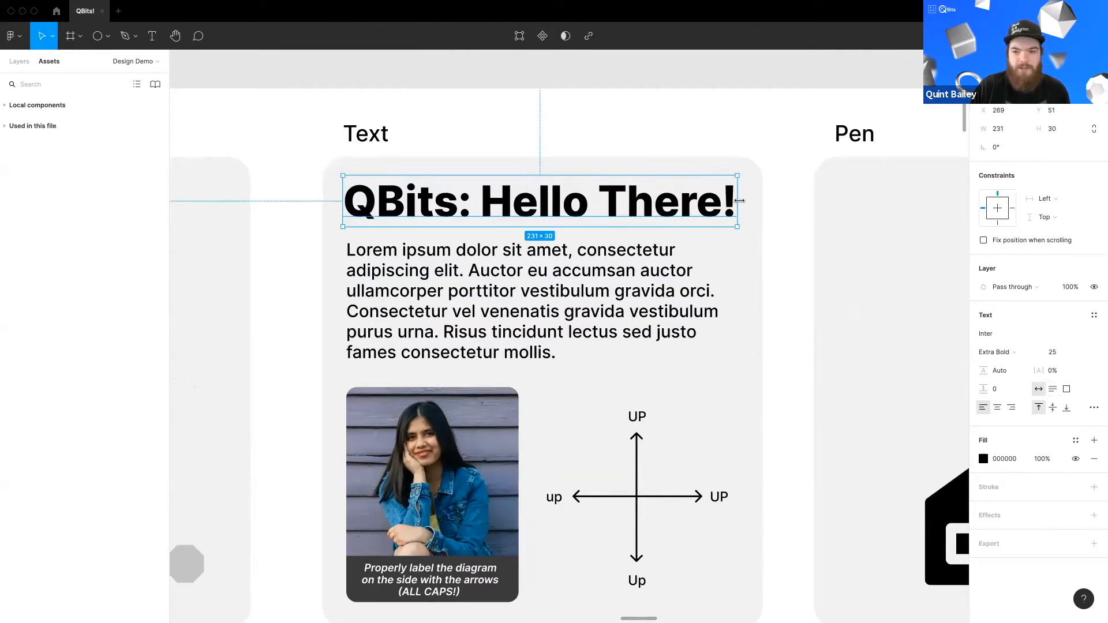
key("ctrl+z")
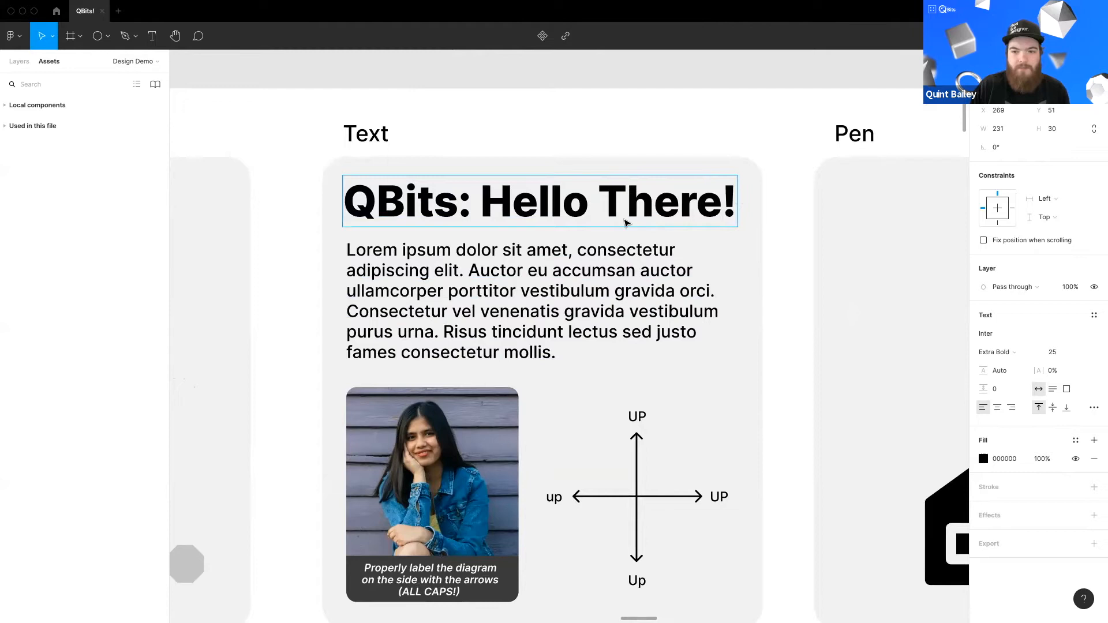
key("ctrl+z")
key("ctrl+z")
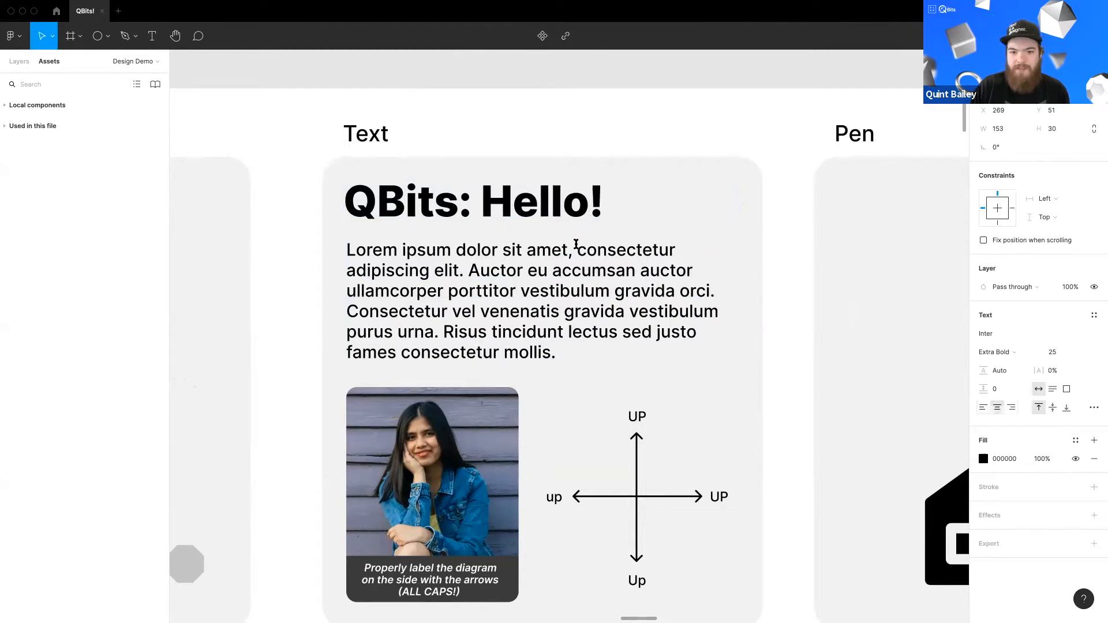
Step: Change the heading to "QBits: Hello There!" once more and undo the change
double_click(433, 195)
left_click(587, 206)
type("Ther")
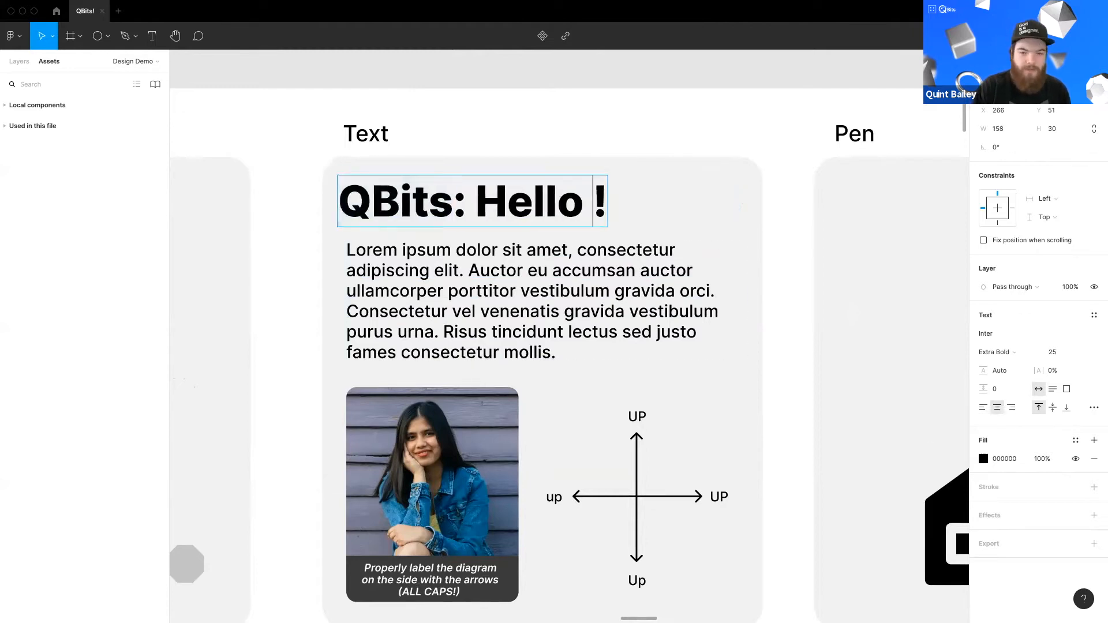
type("e")
key("Escape")
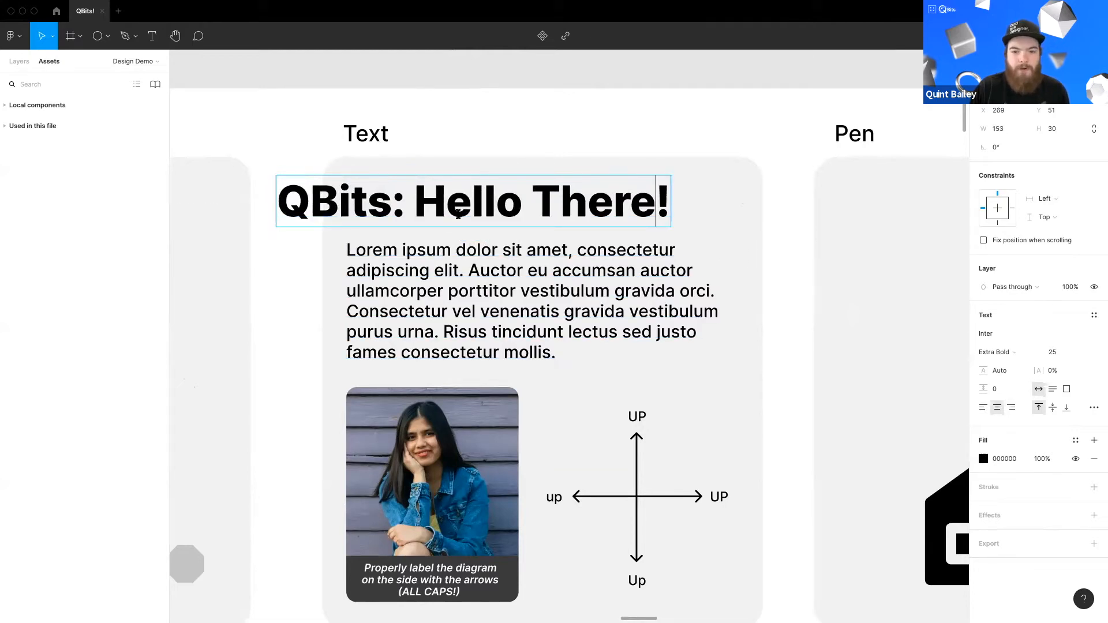
key("super+z")
Step: Left-align the heading text and inspect the heading and body paragraph selections
left_click(983, 407)
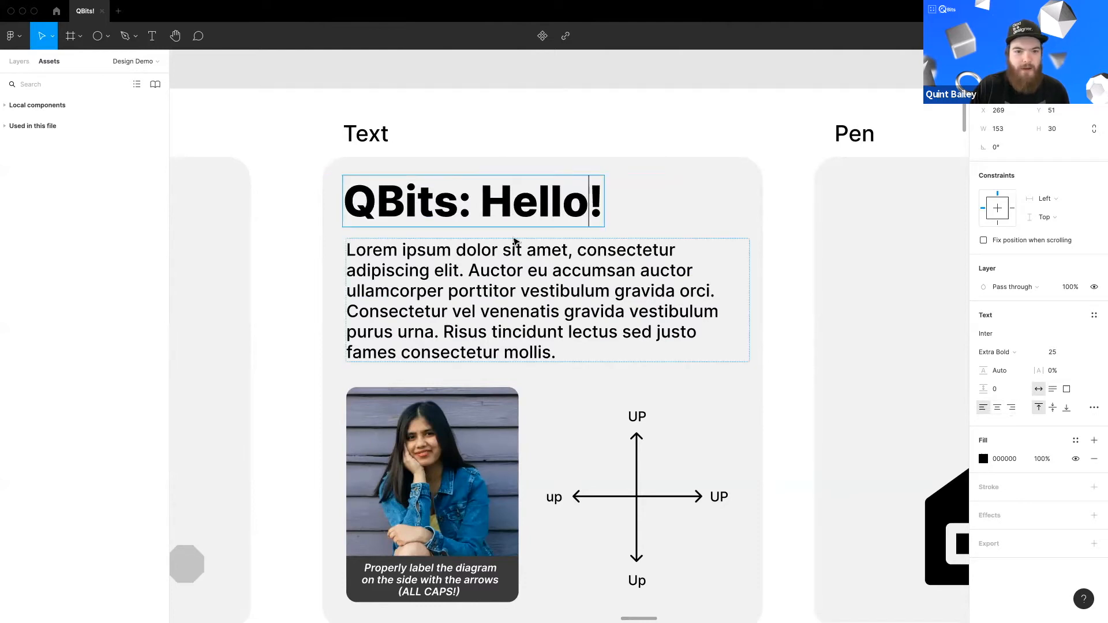
left_click(575, 225)
scroll(579, 349, "down", 1)
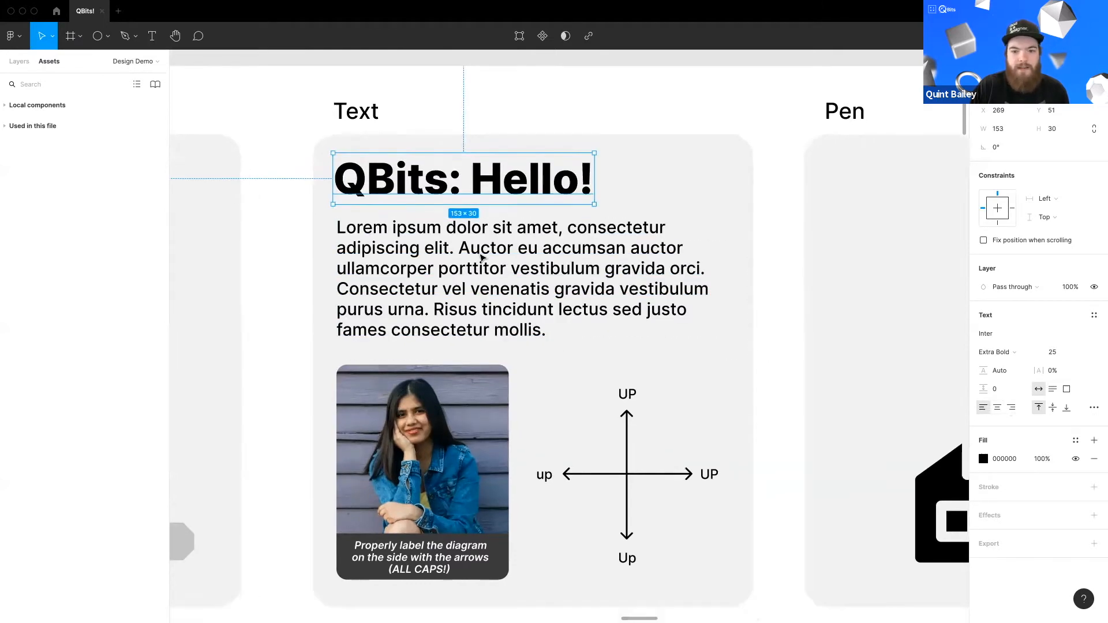
left_click(482, 258)
left_click(753, 346)
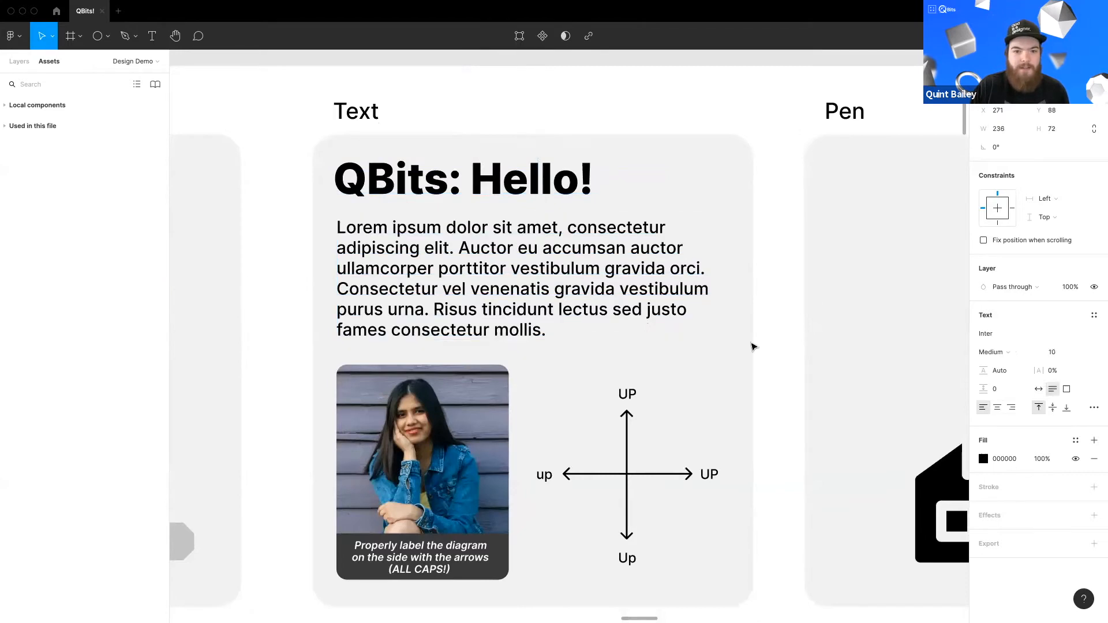
scroll(750, 343, "up", 1)
left_click(528, 212)
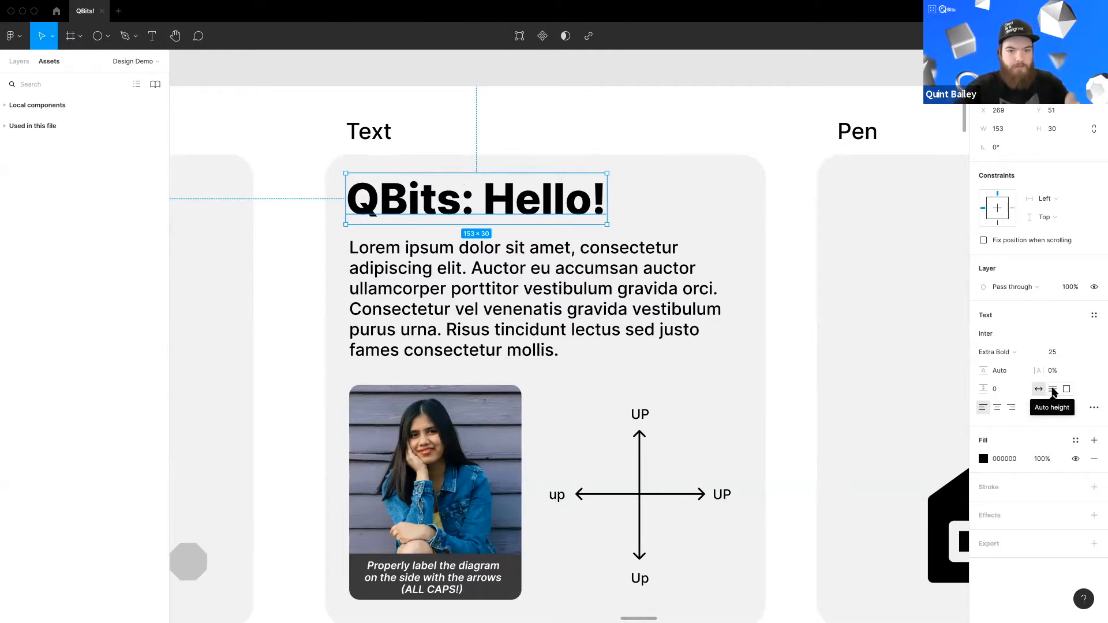
Step: Narrow the body paragraph's text box slightly to about 234 wide
left_click(591, 305)
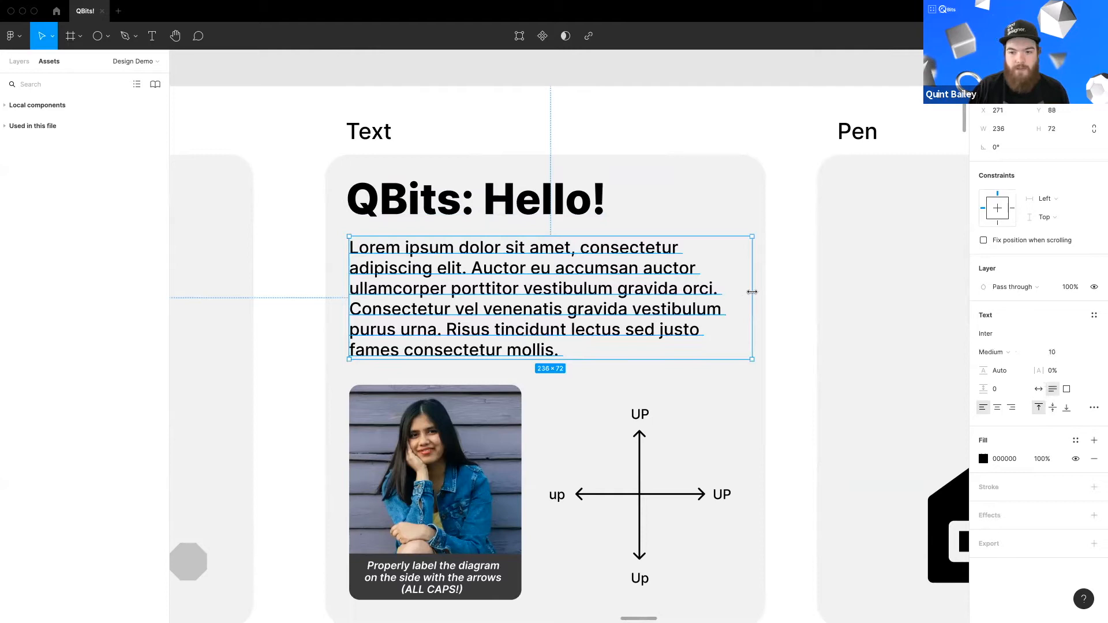
mouse_move(751, 292)
left_mouse_down()
mouse_move(726, 300)
mouse_move(748, 302)
left_mouse_up()
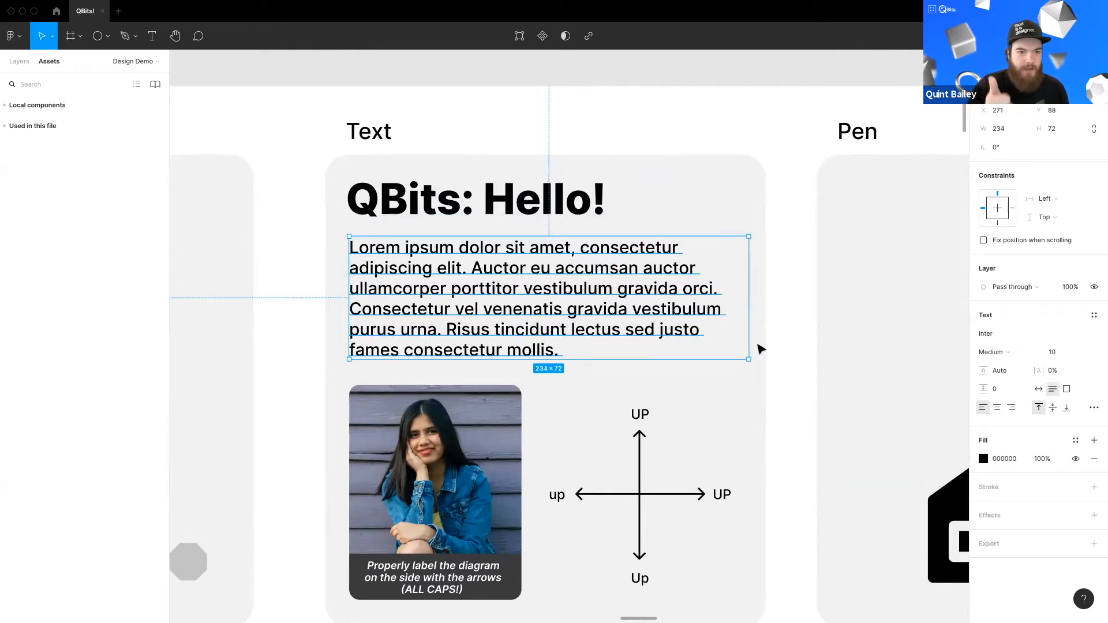
Step: Append random characters to the end of the body paragraph and undo them
double_click(571, 340)
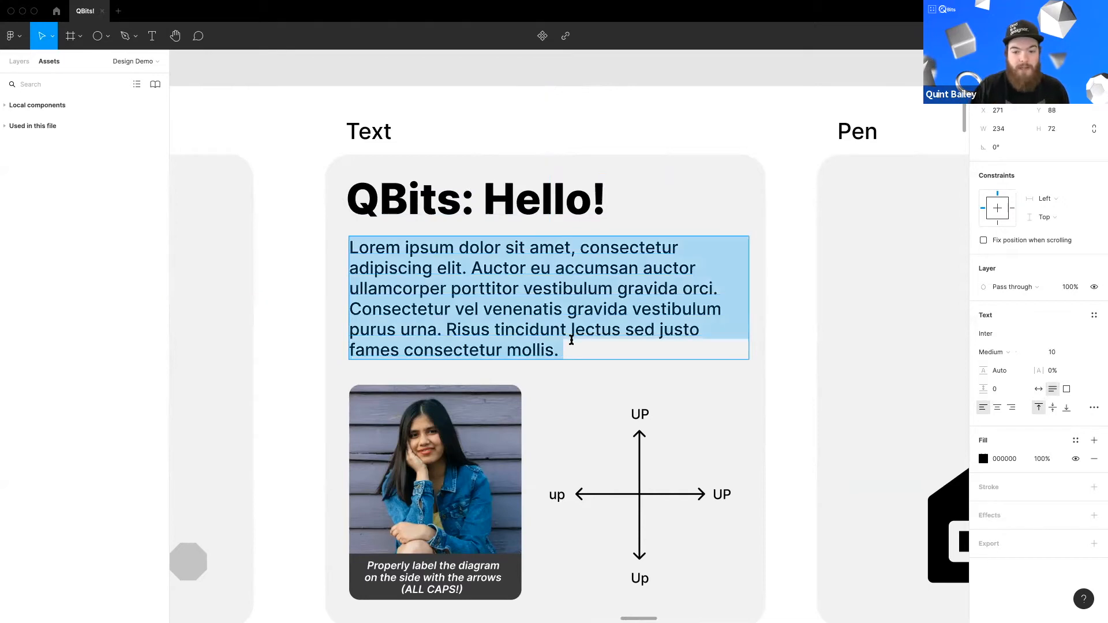
left_click(572, 340)
type("iefweoifowei fweoin")
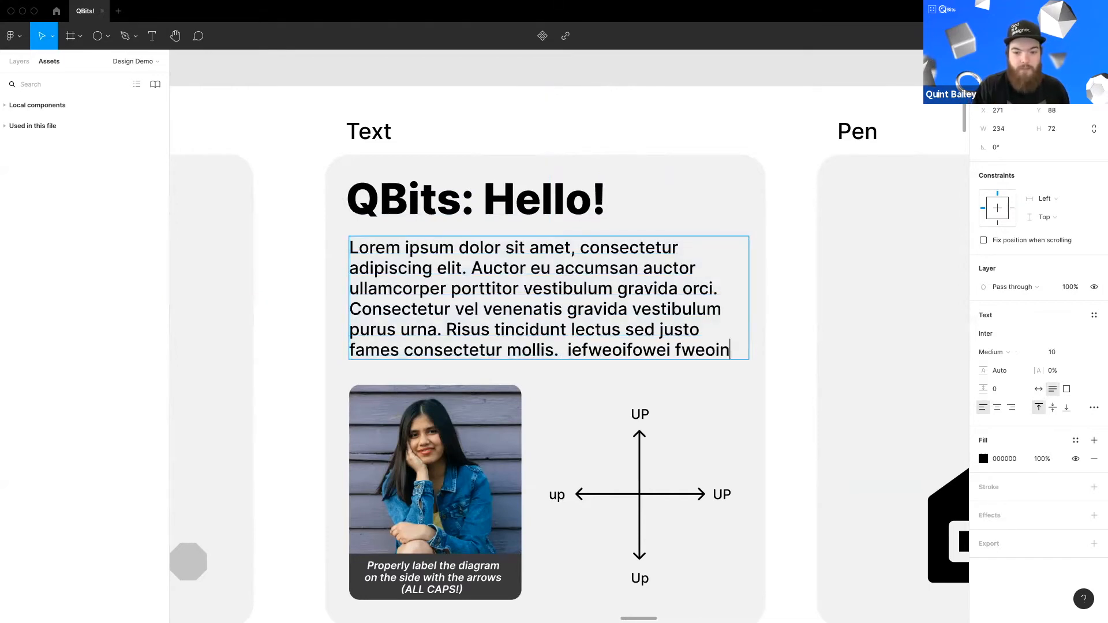
type("oeinfoweinfowienfowienfo weifnwoeifn oweinfowein fowien foiwen foiwne fo")
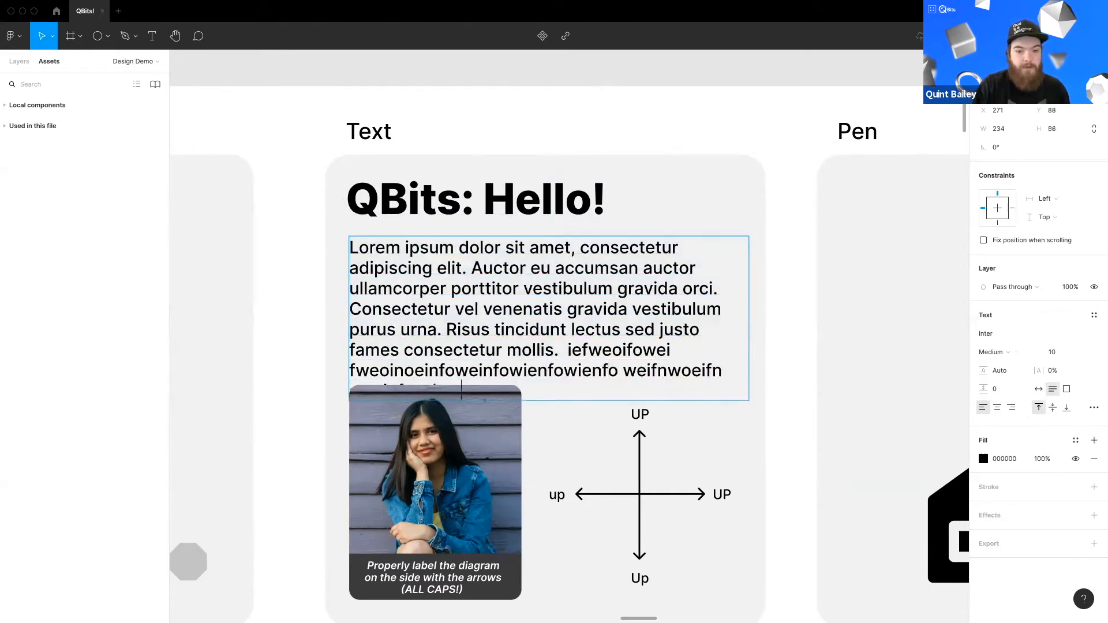
type("inw")
key("ctrl+z")
key("ctrl+z")
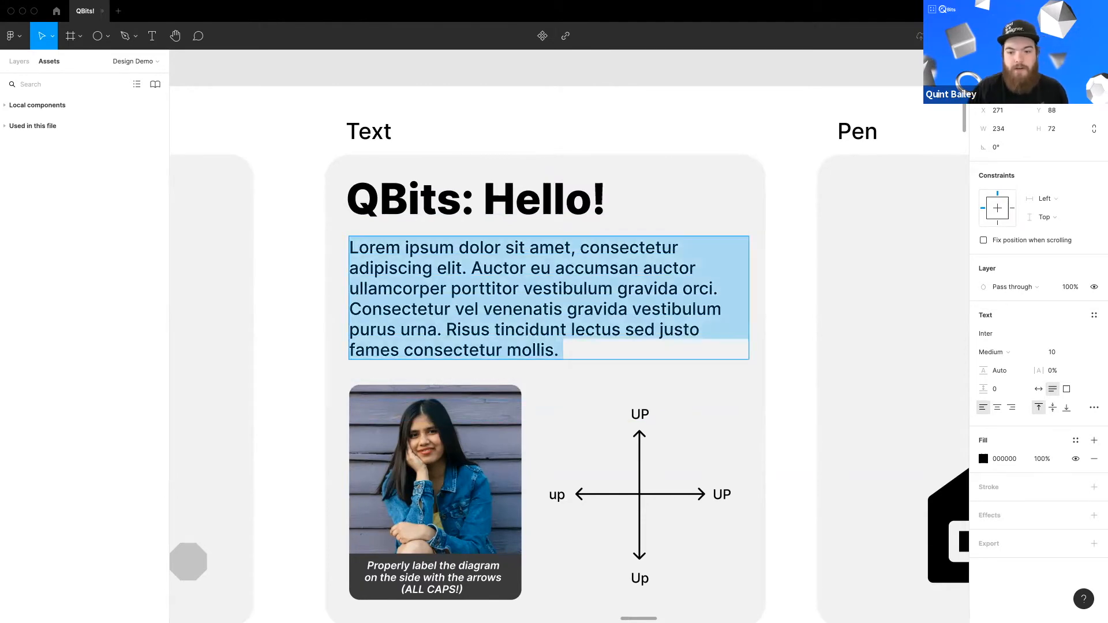
key("Escape")
Step: Rename the right arrow's label to "Right" and switch it to auto width so it fits on one line
scroll(658, 421, "down", 2)
scroll(670, 427, "up", 3)
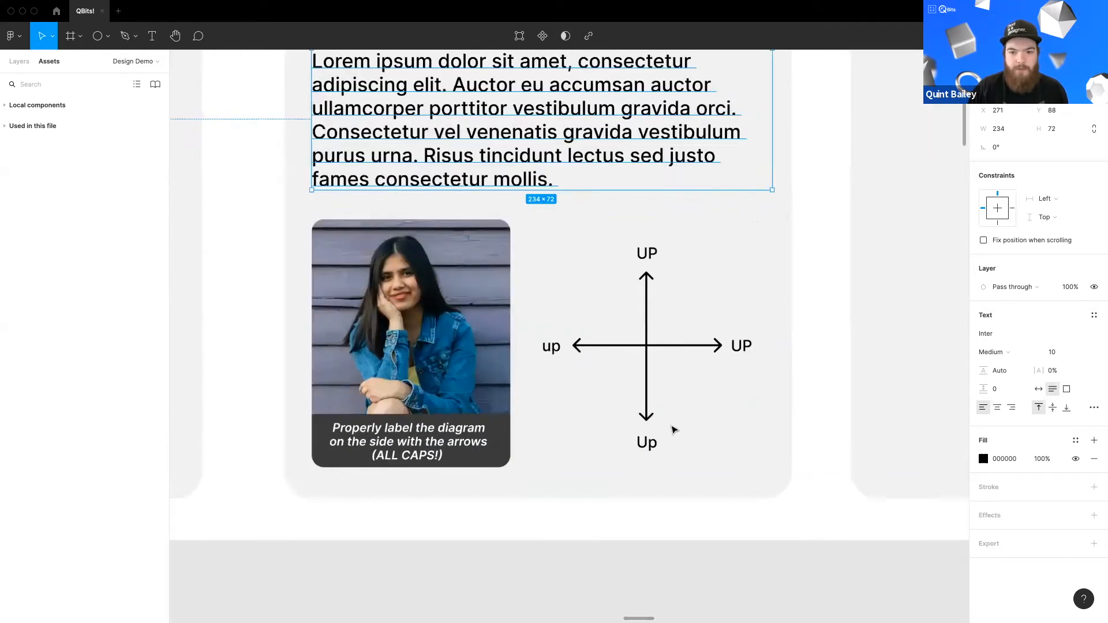
scroll(594, 427, "down", 2)
scroll(349, 468, "up", 2)
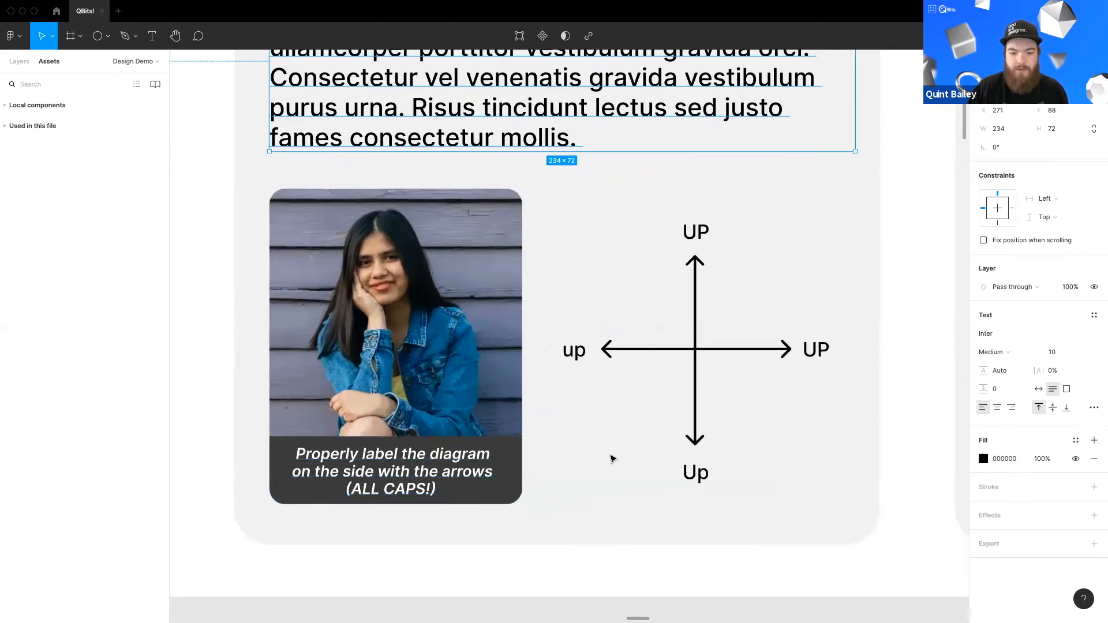
left_click(697, 235)
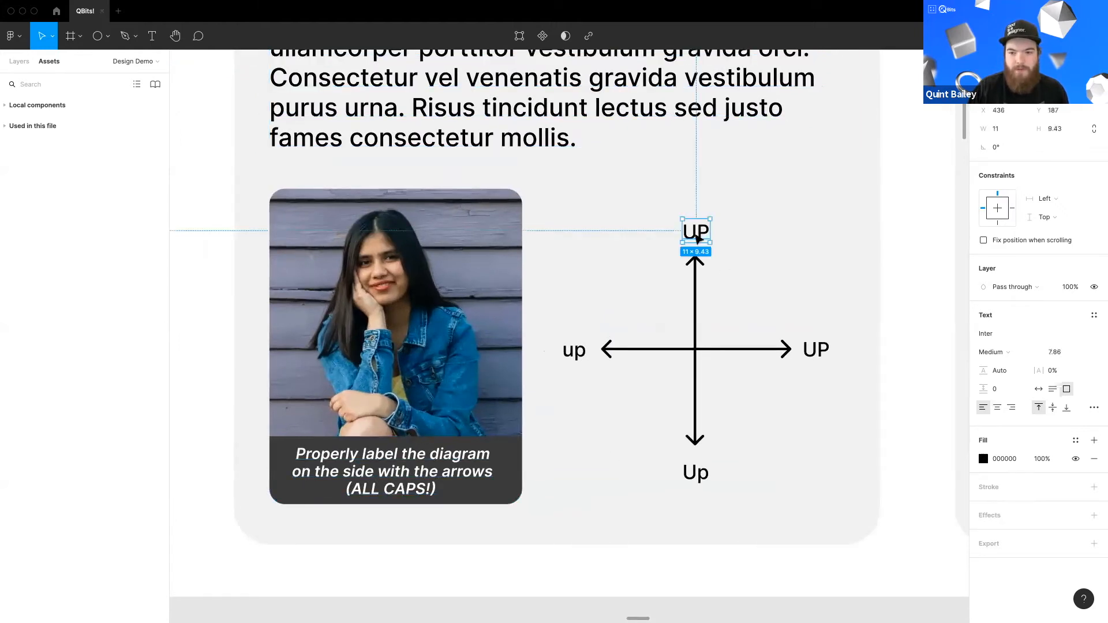
double_click(813, 352)
type("Right")
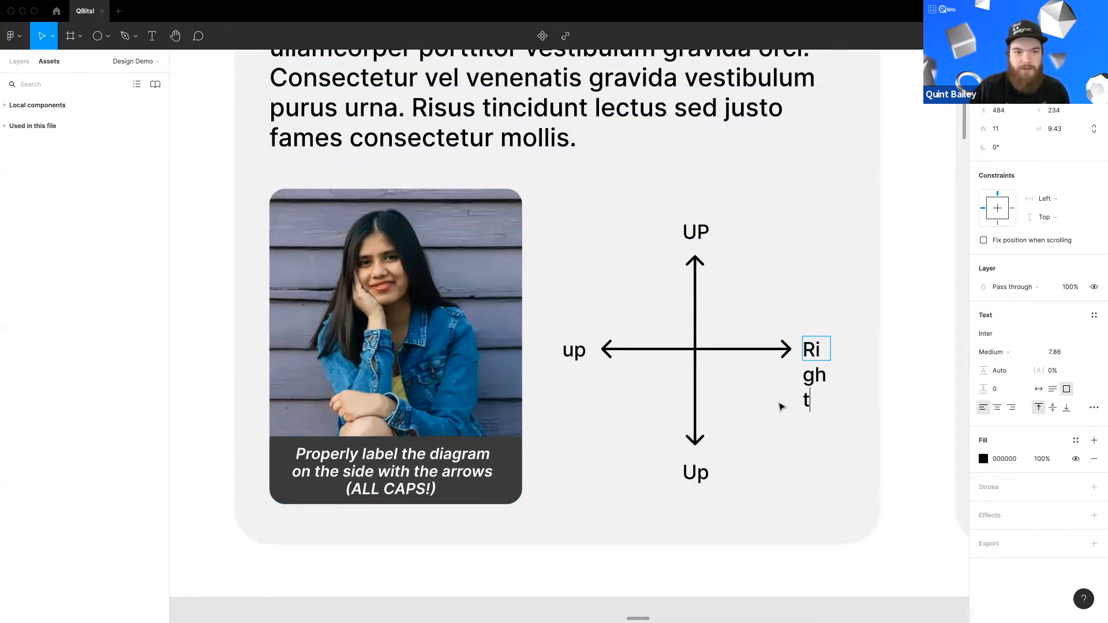
key("Escape")
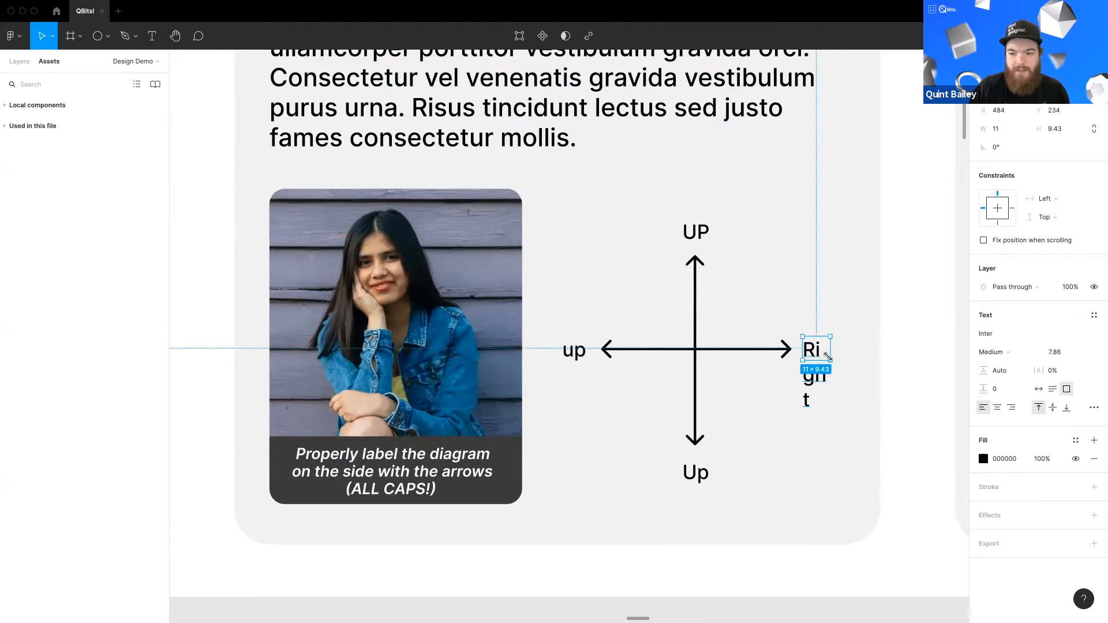
left_click(1038, 389)
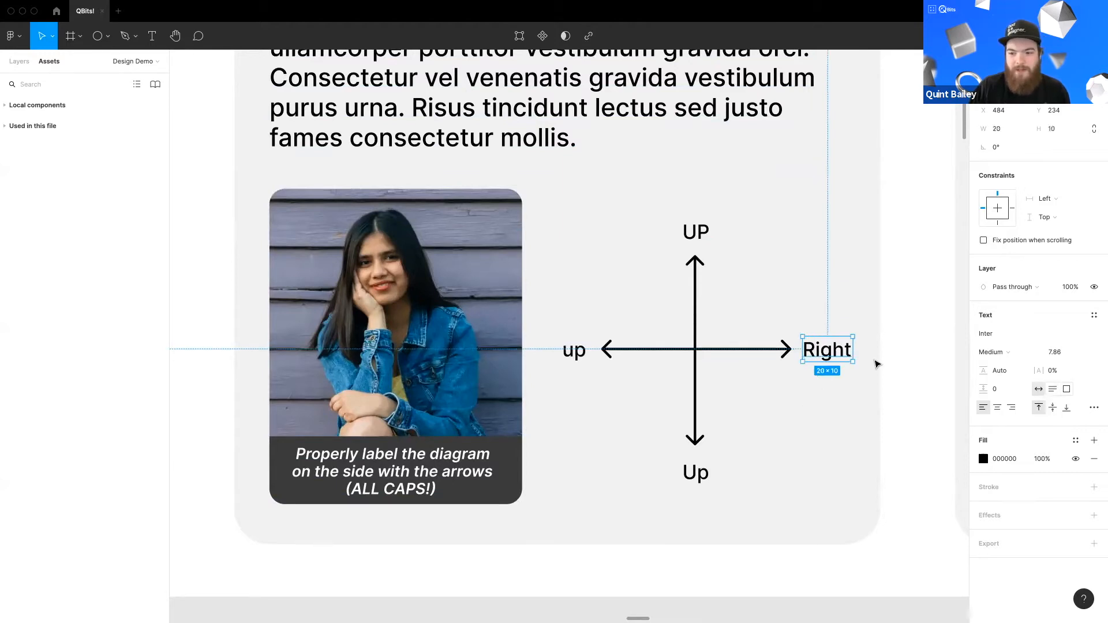
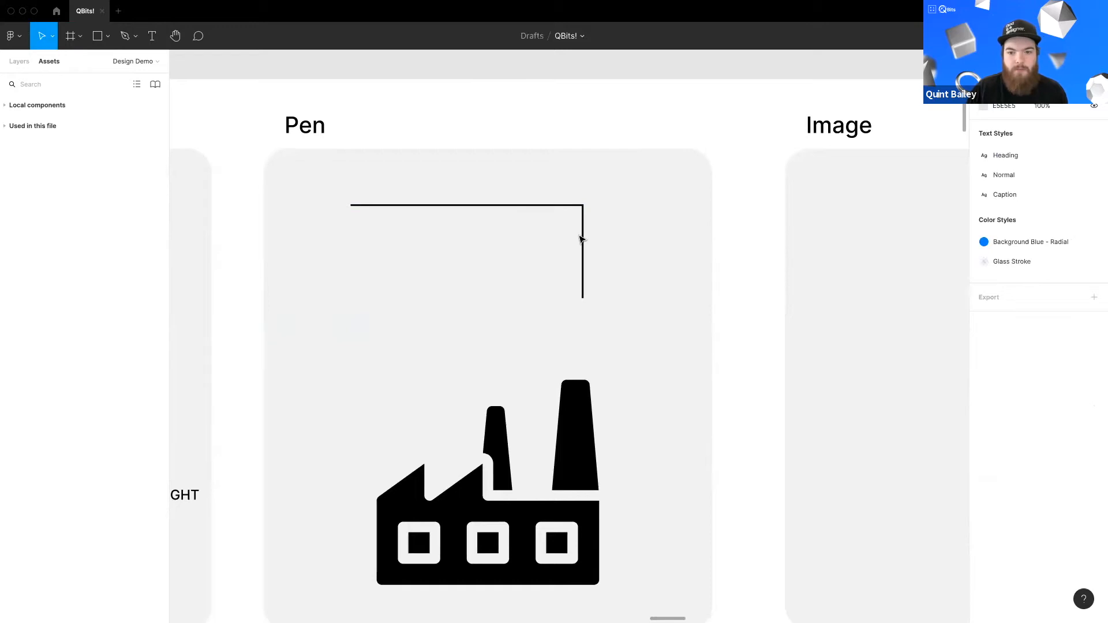
Step: Bend the corner points of the pen path into smooth curves with the Bend tool
double_click(582, 239)
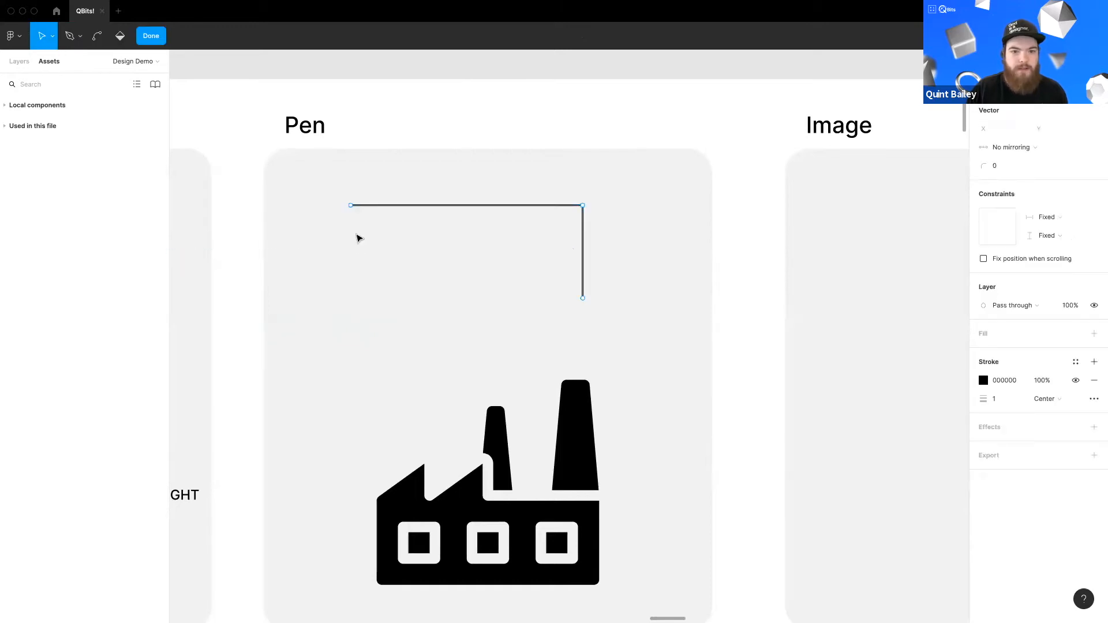
left_click(97, 36)
left_click_drag(461, 209, 485, 194)
left_click_drag(582, 205, 593, 240)
left_click_drag(583, 298, 601, 283)
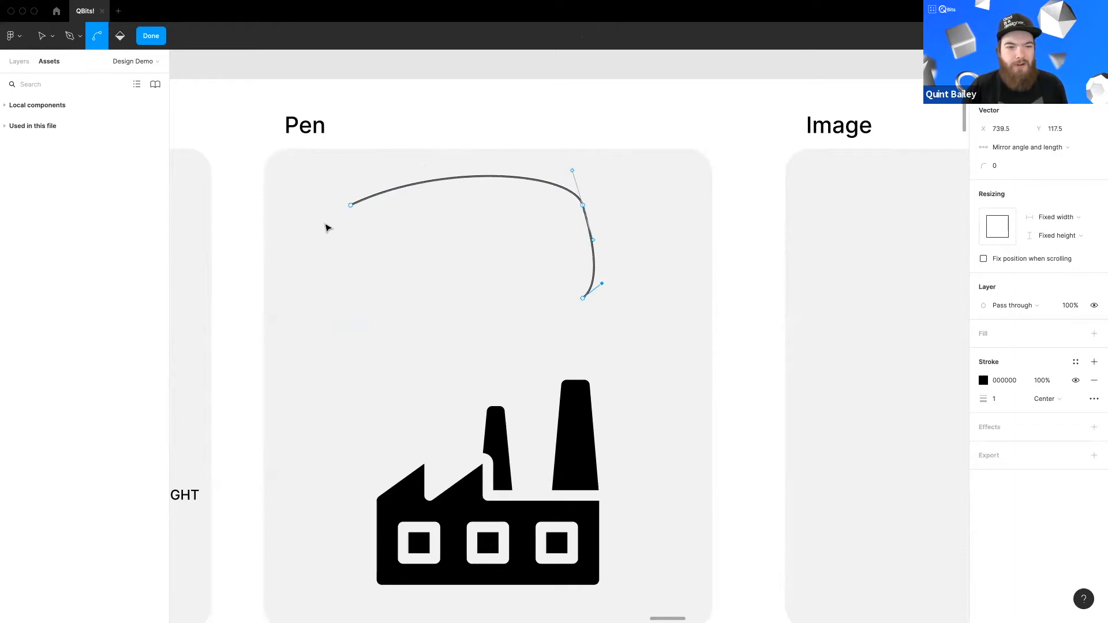
left_click(230, 197)
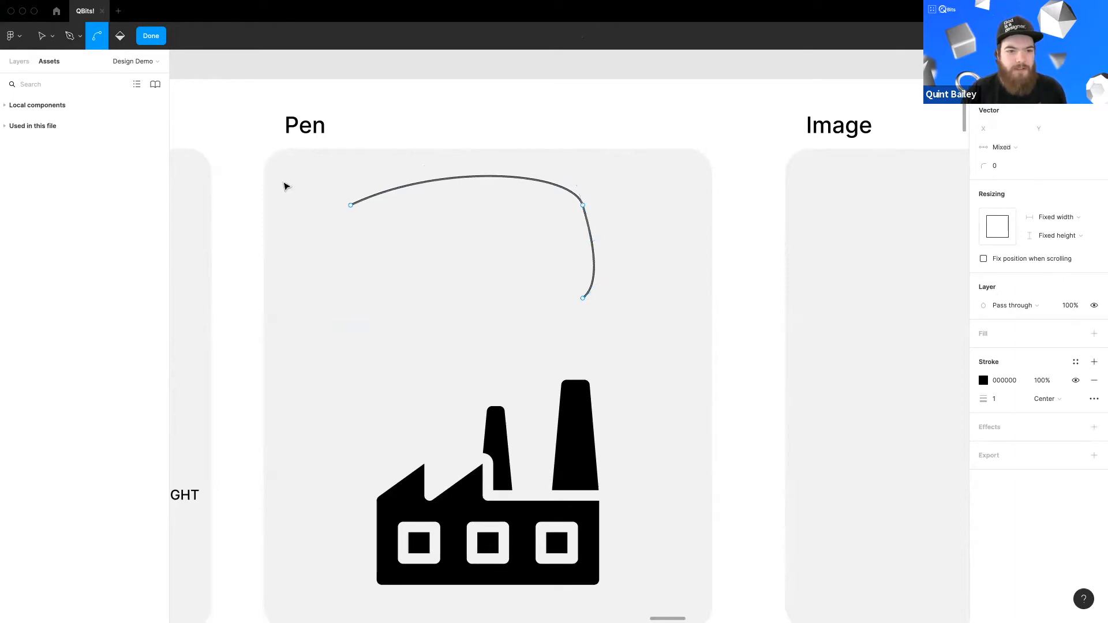
left_click(151, 36)
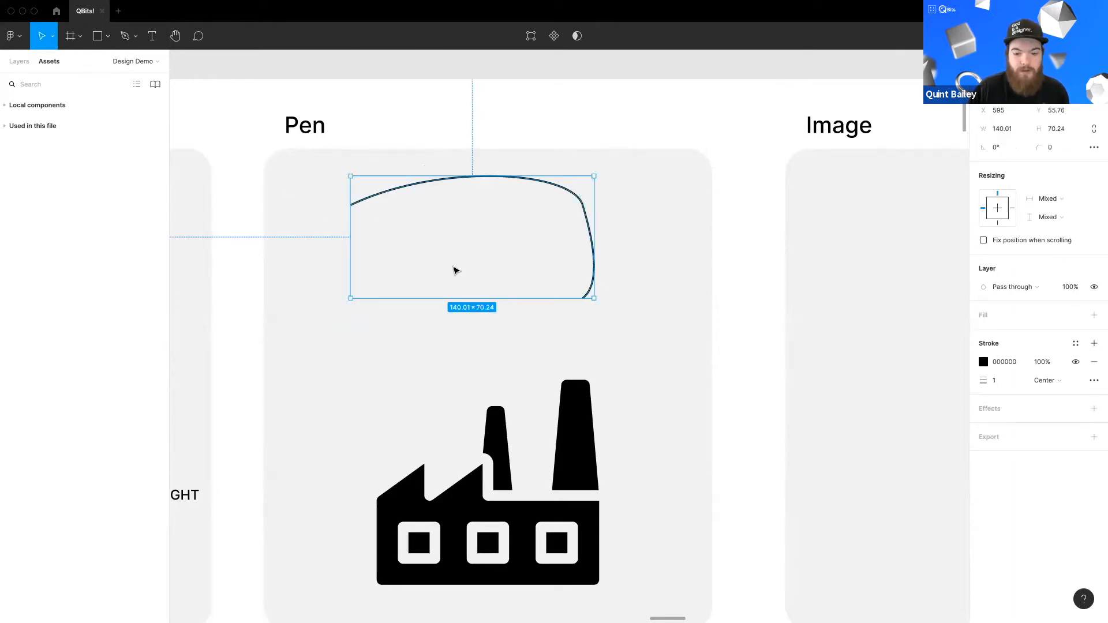
Step: Delete the curved pen path
key("Delete")
Step: Select the bottom points of both factory chimneys and set their corner radius to 1
scroll(495, 512, "up", 3)
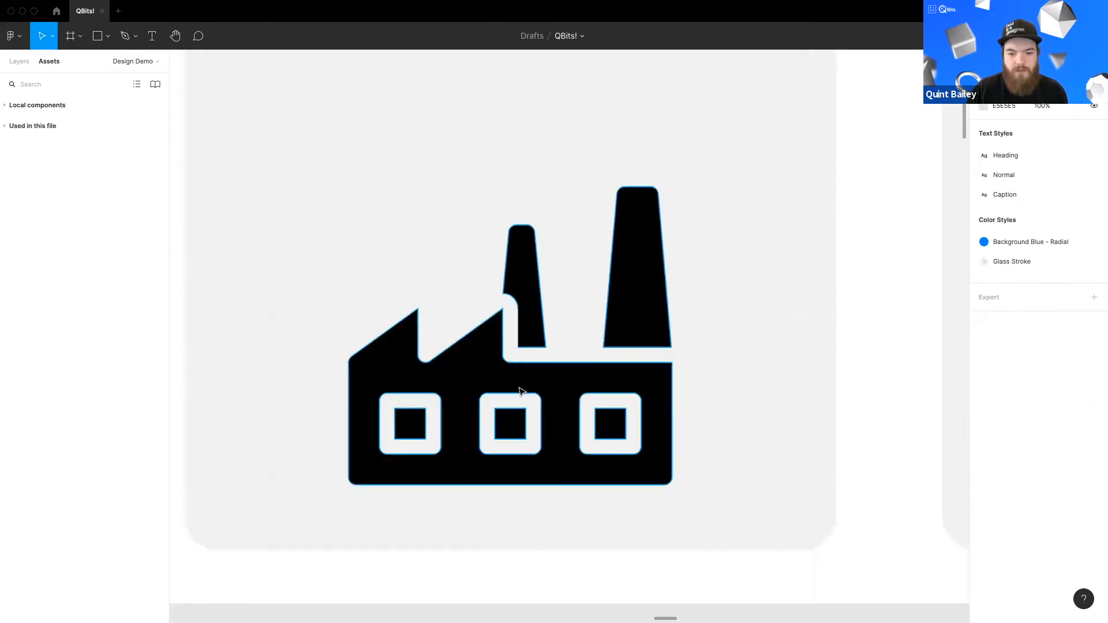
scroll(515, 391, "up", 3)
left_click(507, 292)
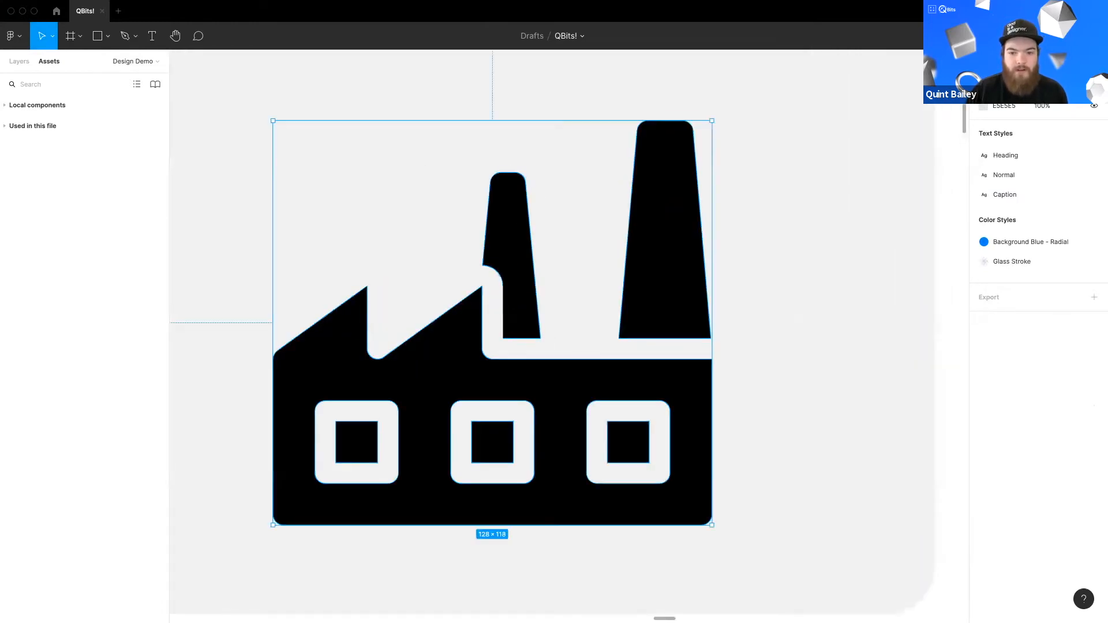
double_click(509, 342)
left_click(504, 339)
left_click(540, 339, "shift")
left_click(619, 338, "shift")
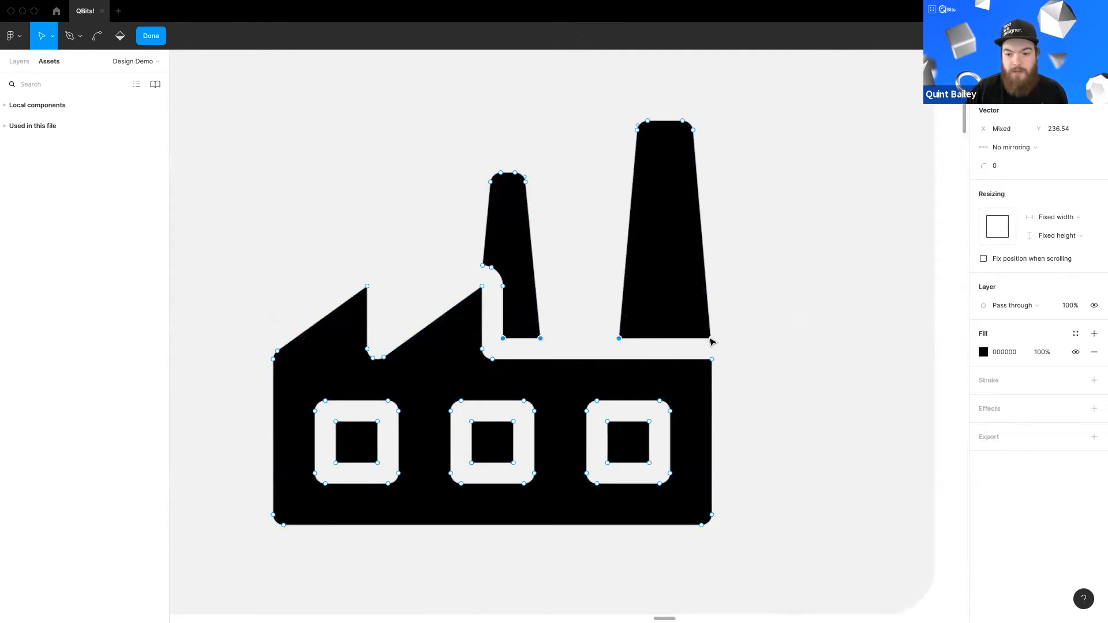
left_click(712, 360, "shift")
left_click(1003, 167)
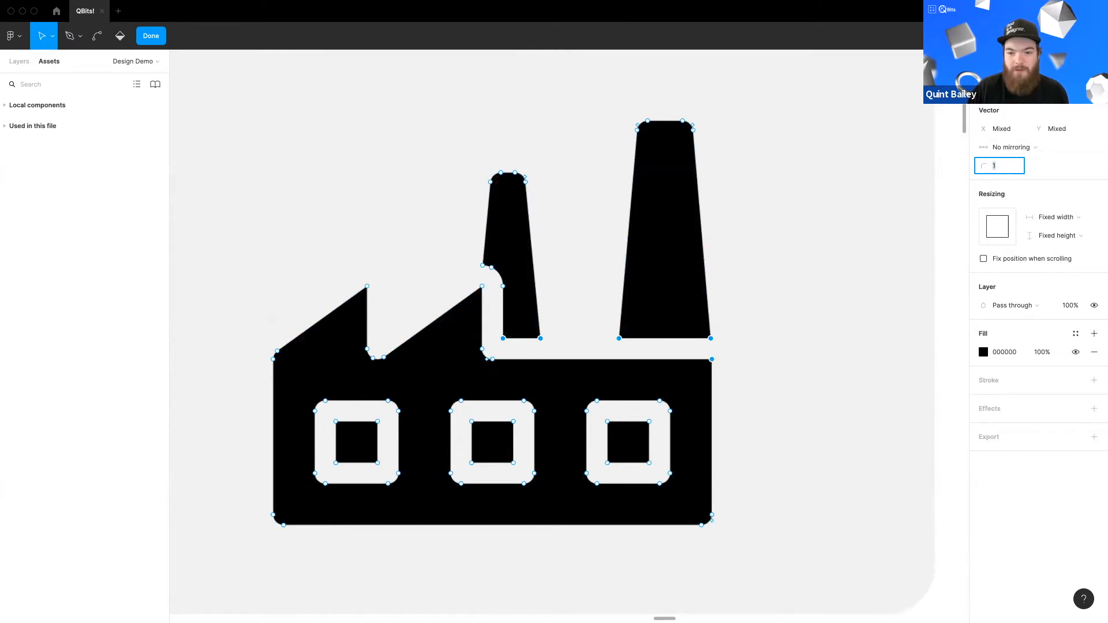
key("Down")
Step: Select the two roof peak points of the factory, set their corner radius to 1, and exit vector editing
left_click(392, 294)
left_click(367, 287)
left_click(482, 286, "shift")
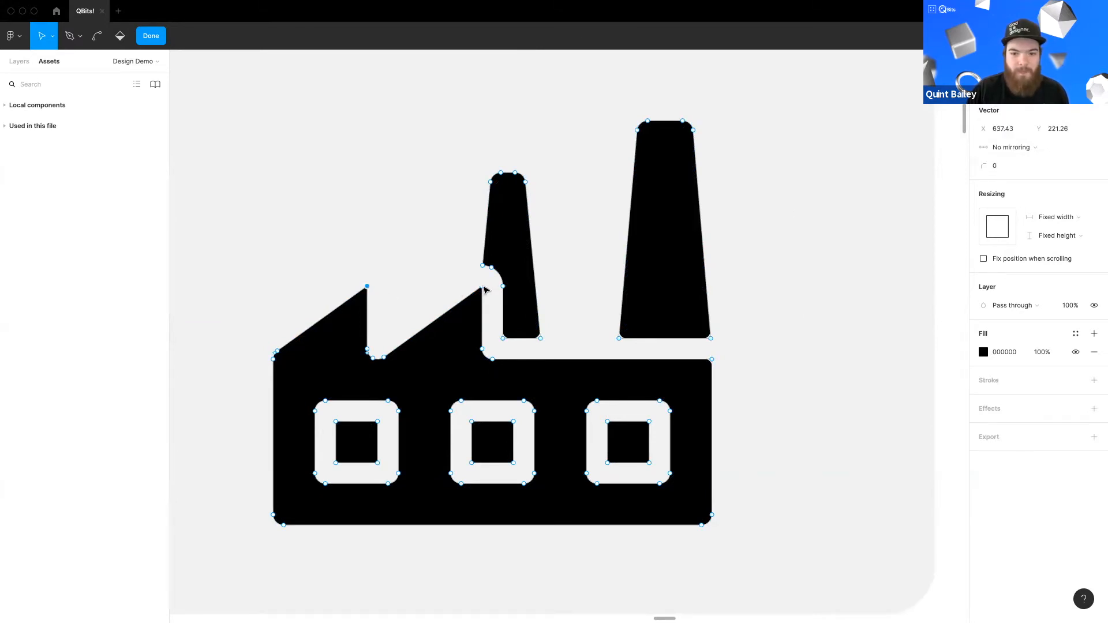
left_click(1010, 167)
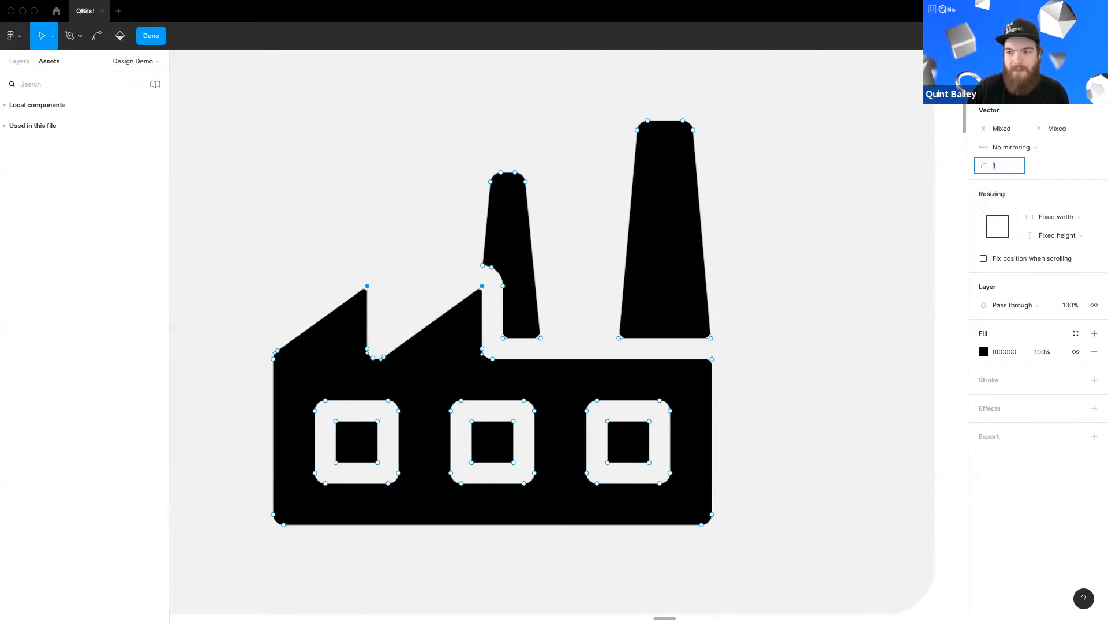
double_click(818, 236)
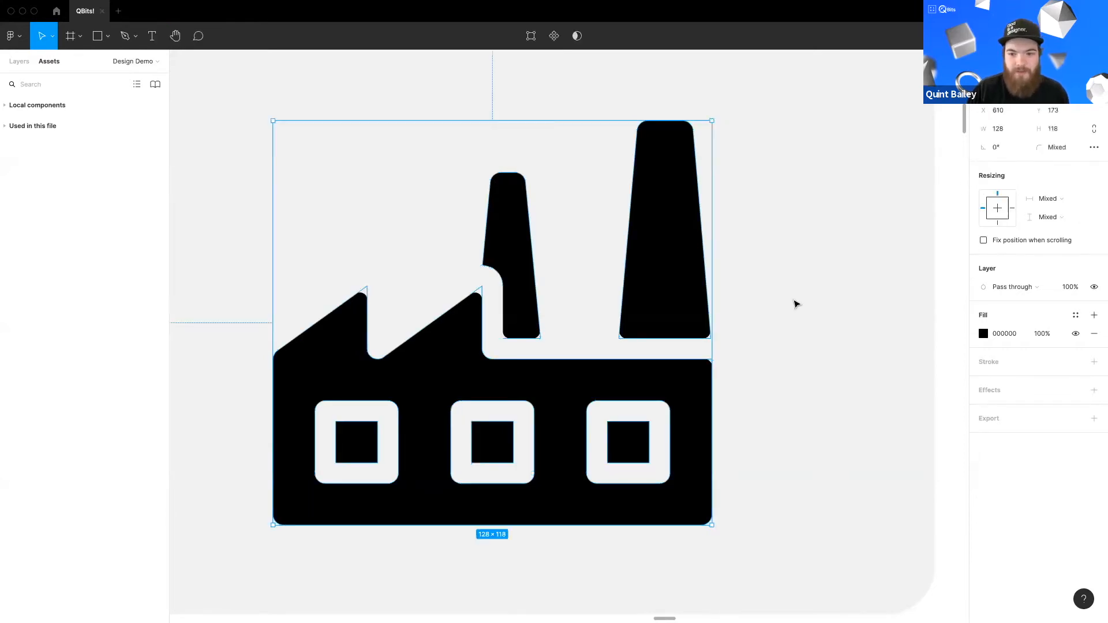
left_click(790, 303)
Step: Pan around the canvas to review the cards and locate the empty Image card
scroll(632, 312, "down", 3)
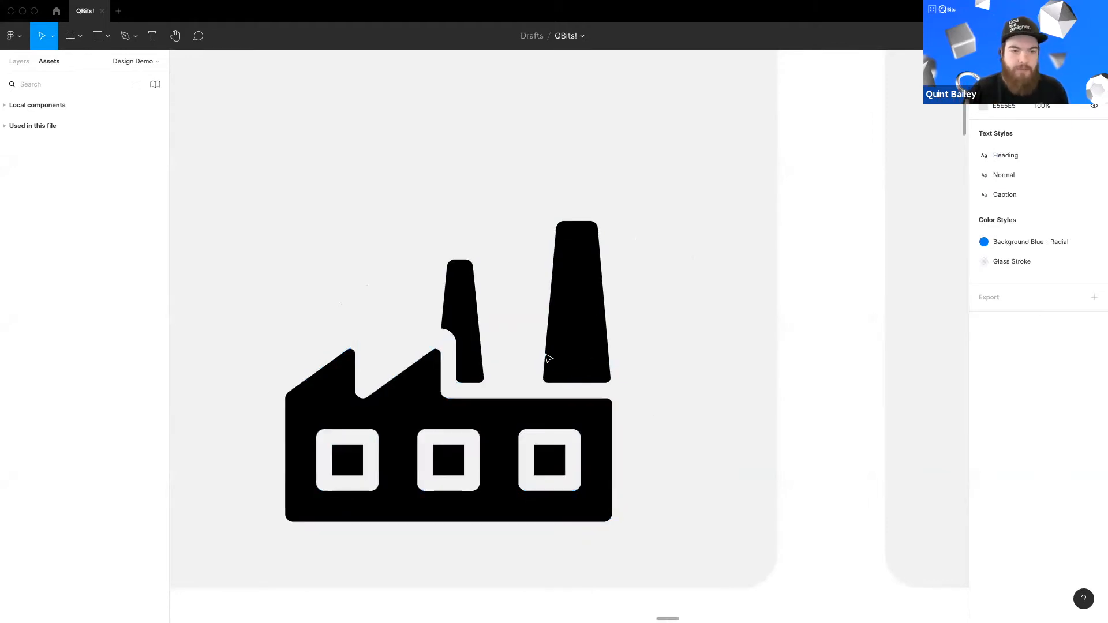
scroll(504, 354, "down", 3)
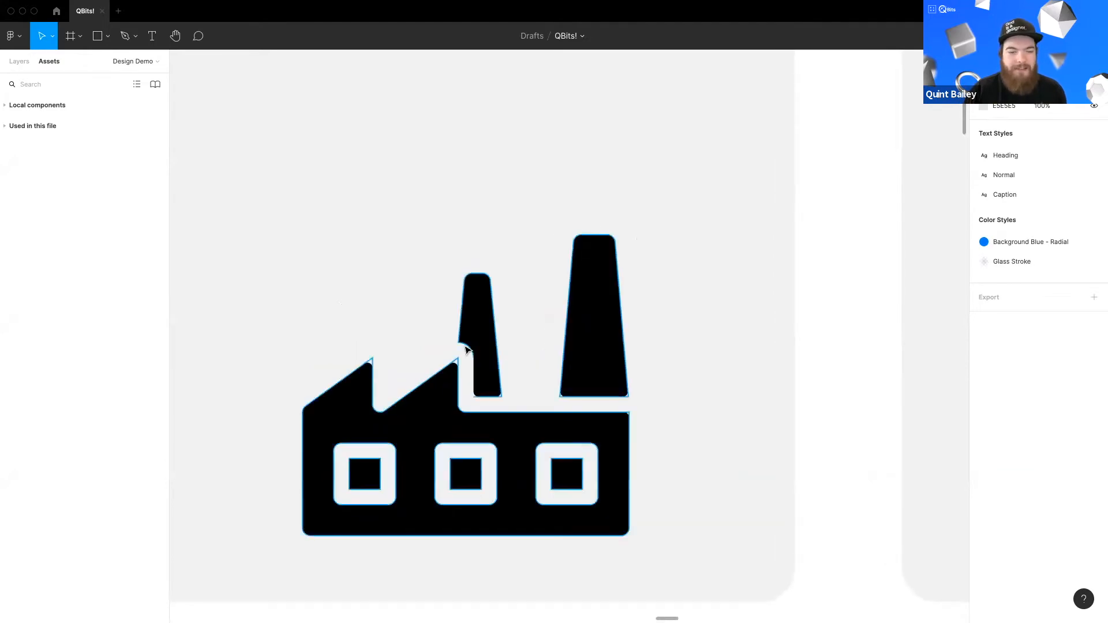
scroll(668, 369, "left", 10)
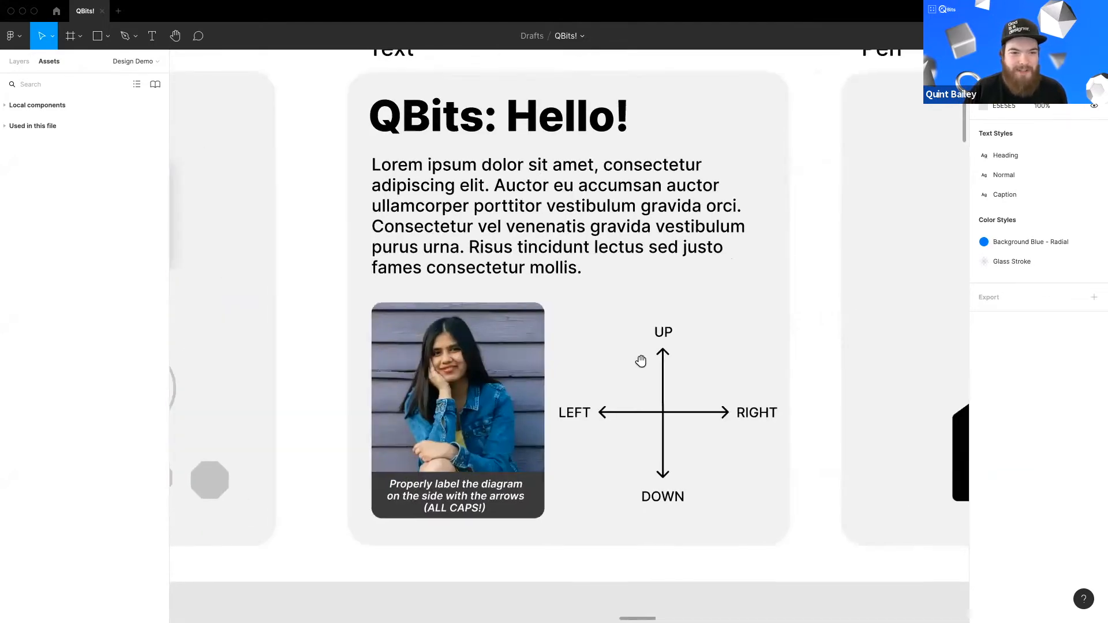
scroll(638, 360, "right", 3)
scroll(731, 340, "right", 5)
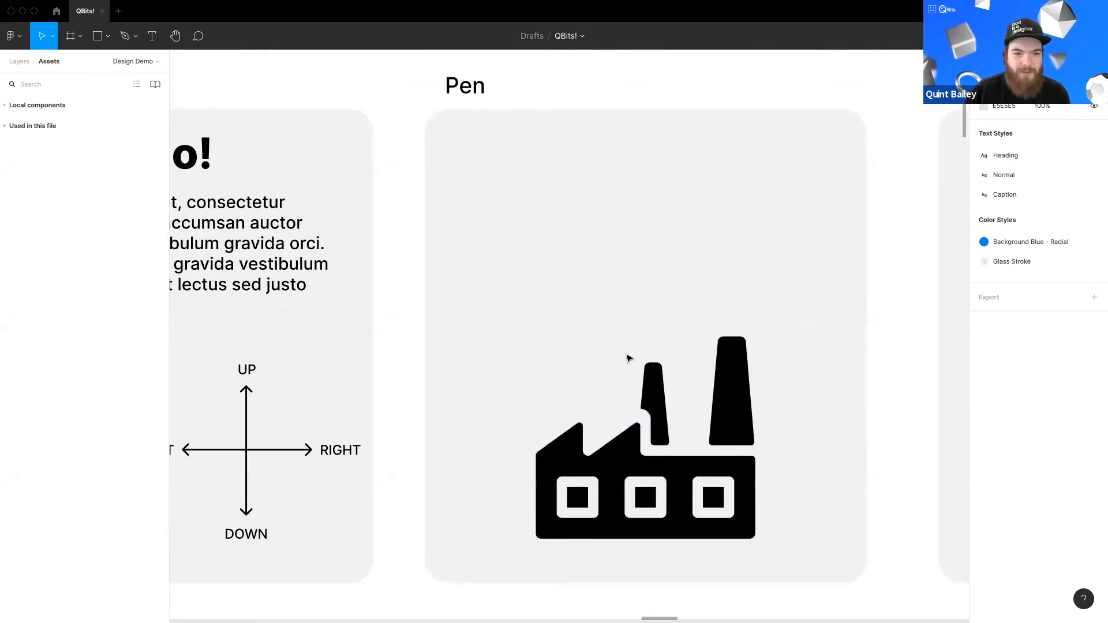
scroll(646, 358, "up", 2)
scroll(635, 378, "right", 10)
scroll(599, 341, "down", 3)
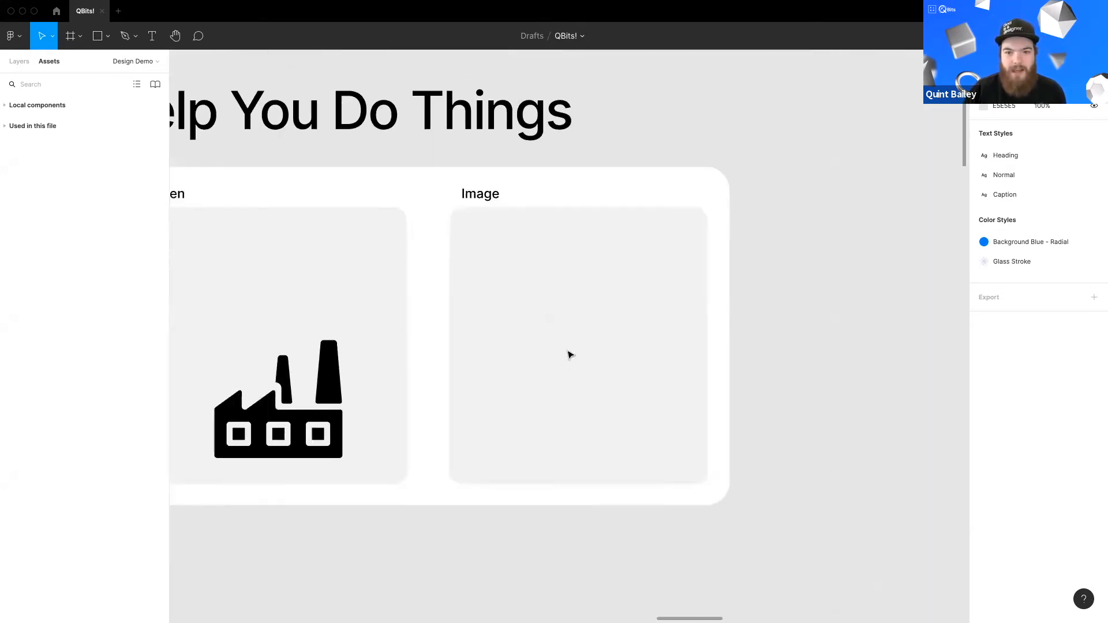
scroll(569, 355, "up", 1)
scroll(544, 335, "up", 2)
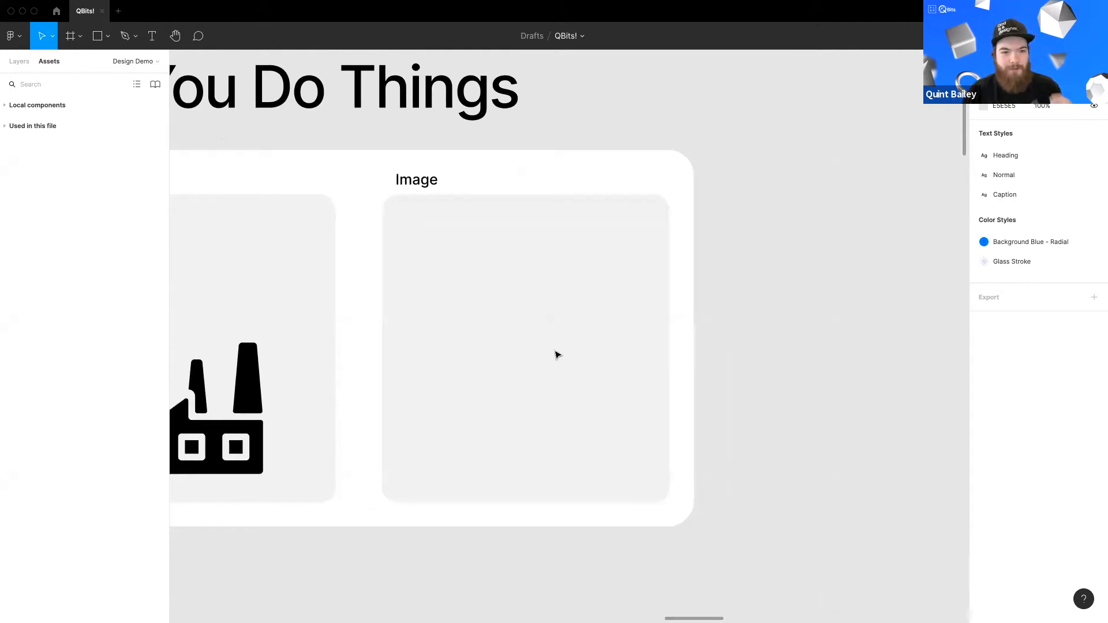
scroll(537, 341, "right", 1)
scroll(537, 341, "down", 1)
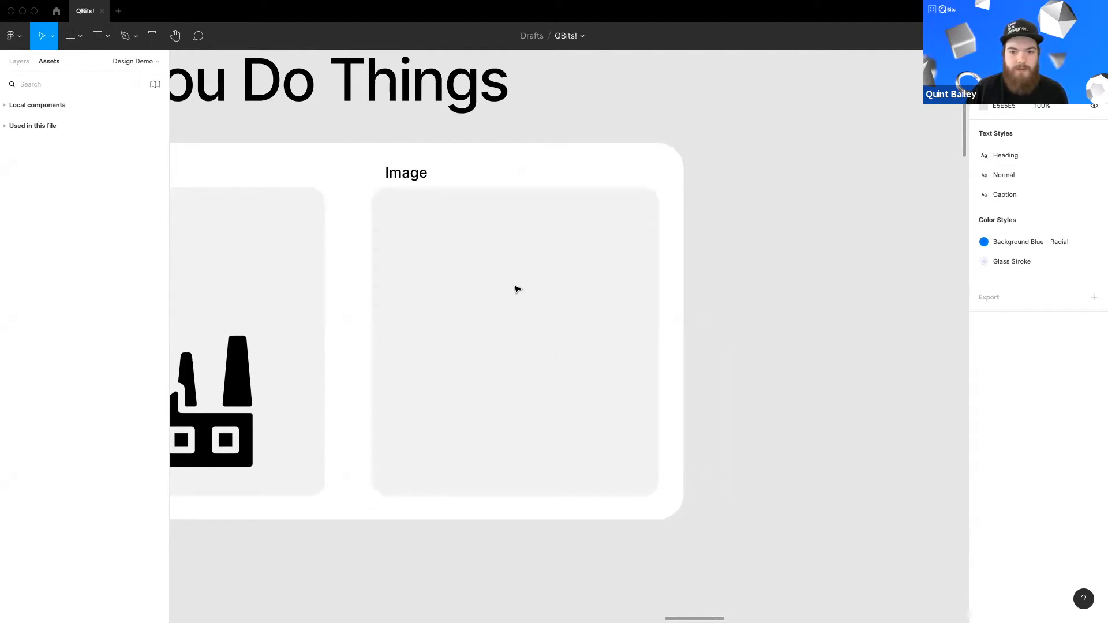
Step: Place a portrait photo in the Image card and scale it down to about 144 × 144
left_click(491, 220)
left_click_drag(487, 216, 487, 216)
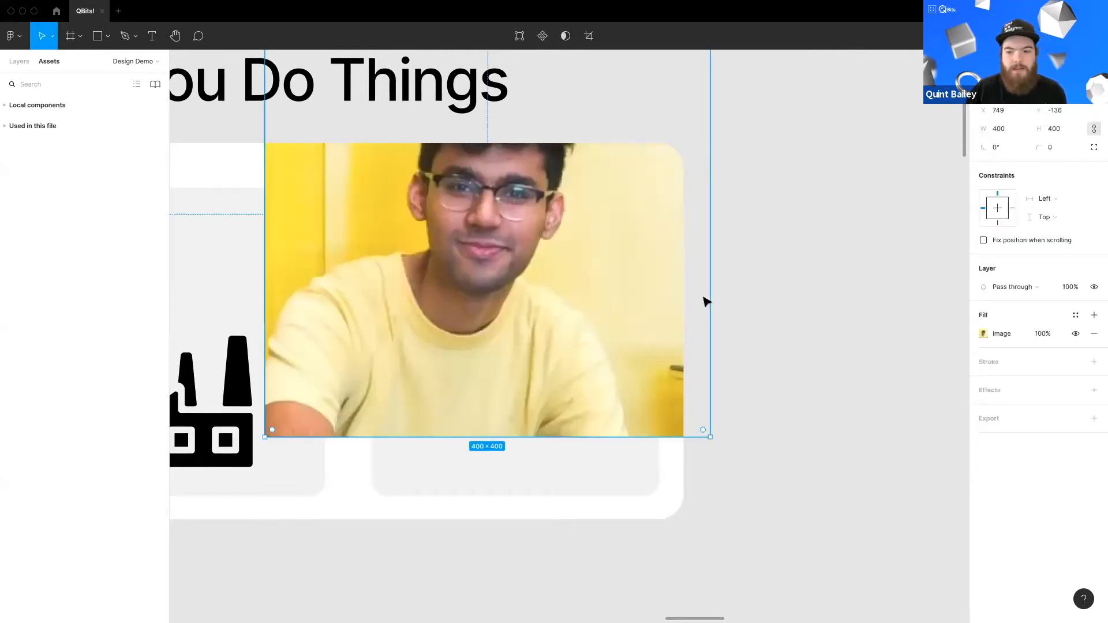
left_click_drag(548, 308, 564, 377)
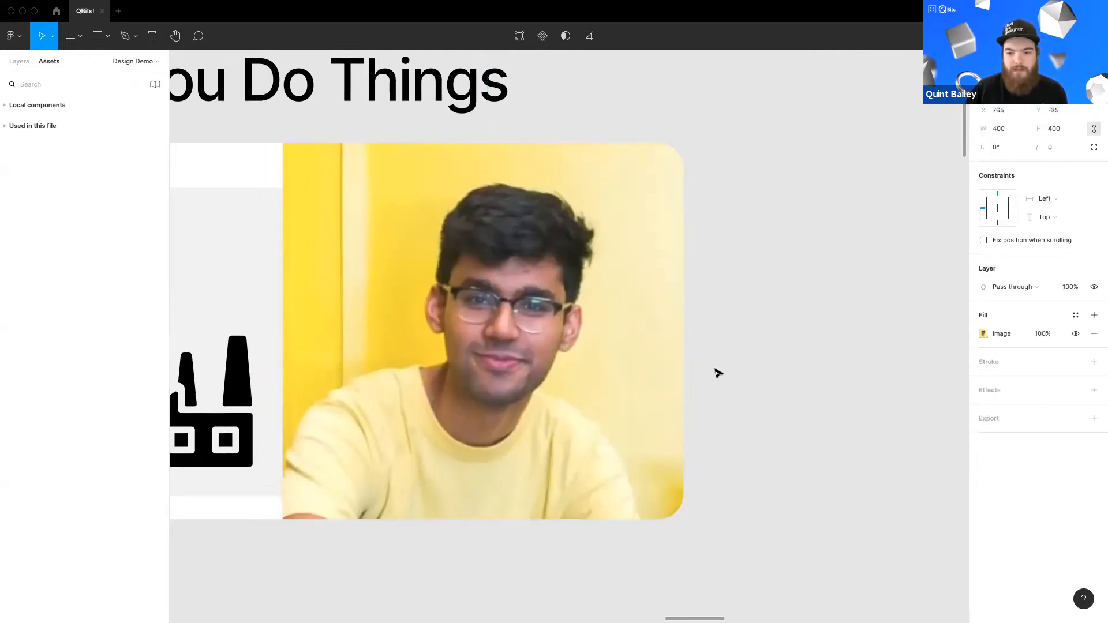
left_click_drag(728, 348, 585, 348)
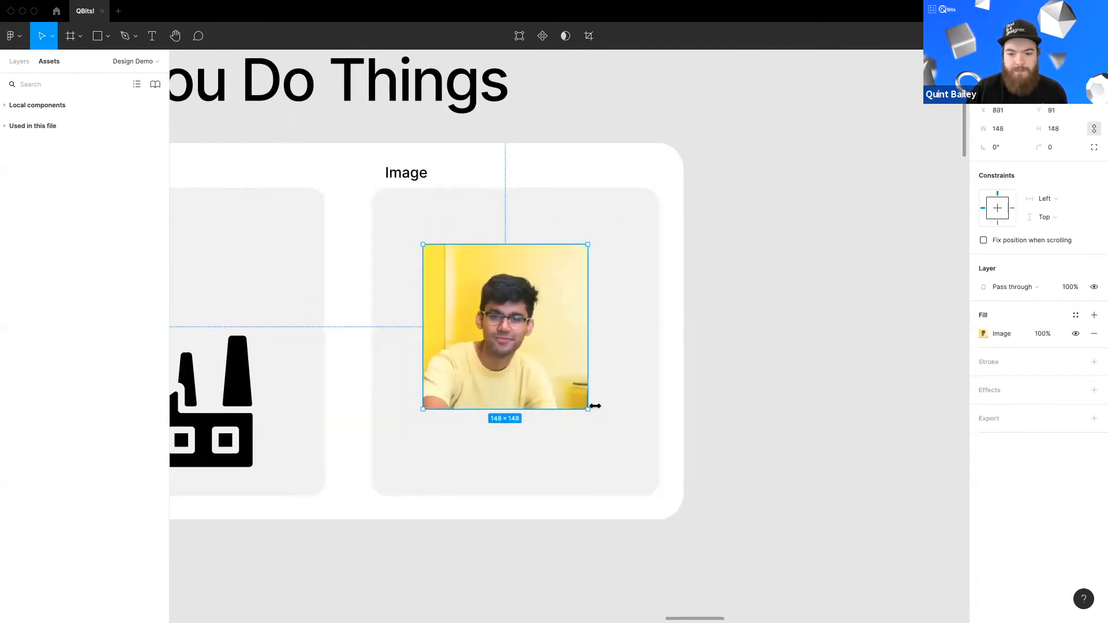
left_click_drag(586, 406, 551, 350)
key("super+z")
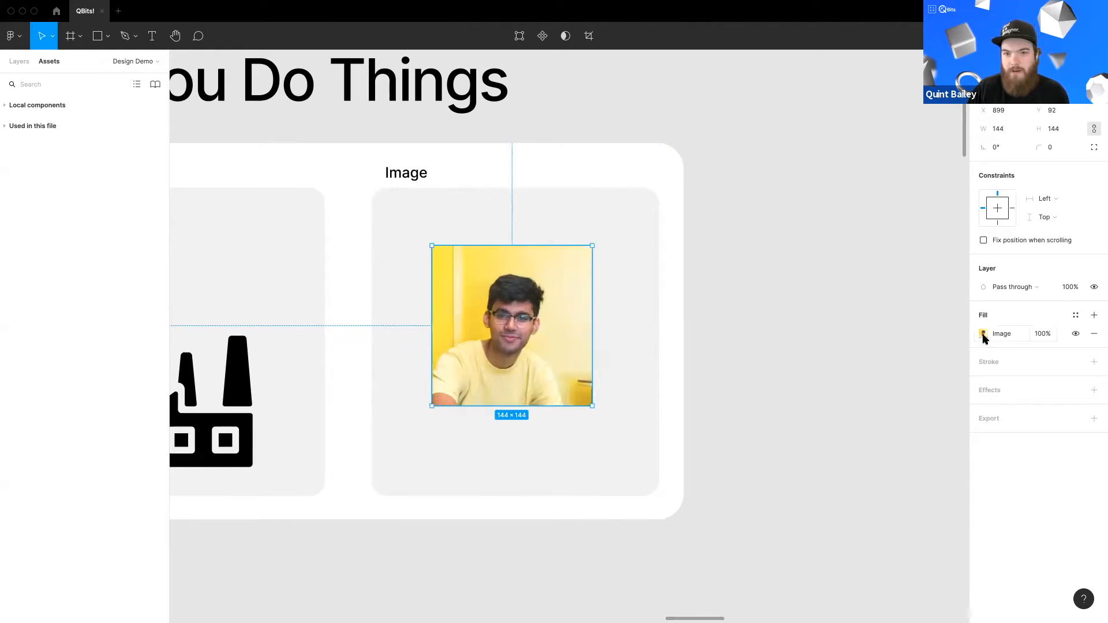
Step: Adjust the photo's exposure, contrast, saturation and shadows in its image fill settings
left_click(983, 334)
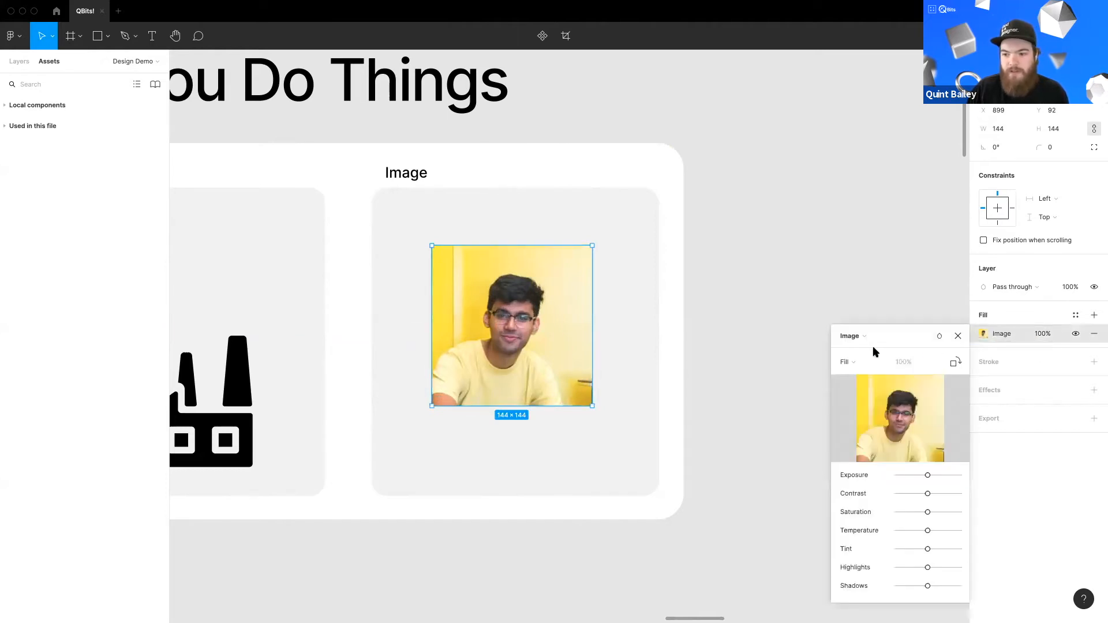
left_click_drag(928, 475, 944, 500)
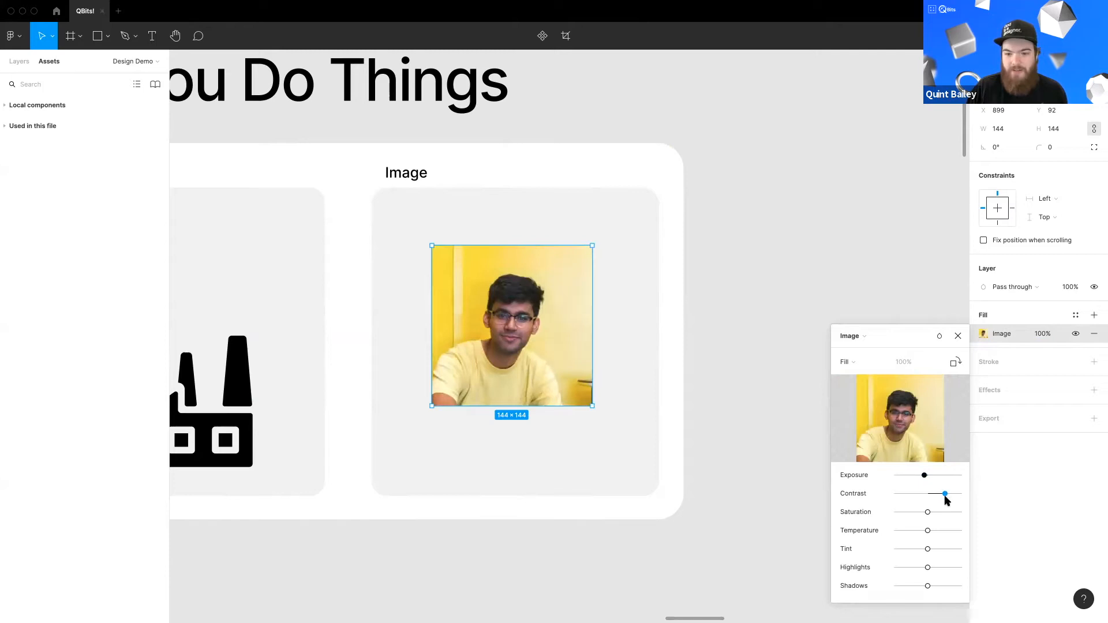
left_click(928, 513)
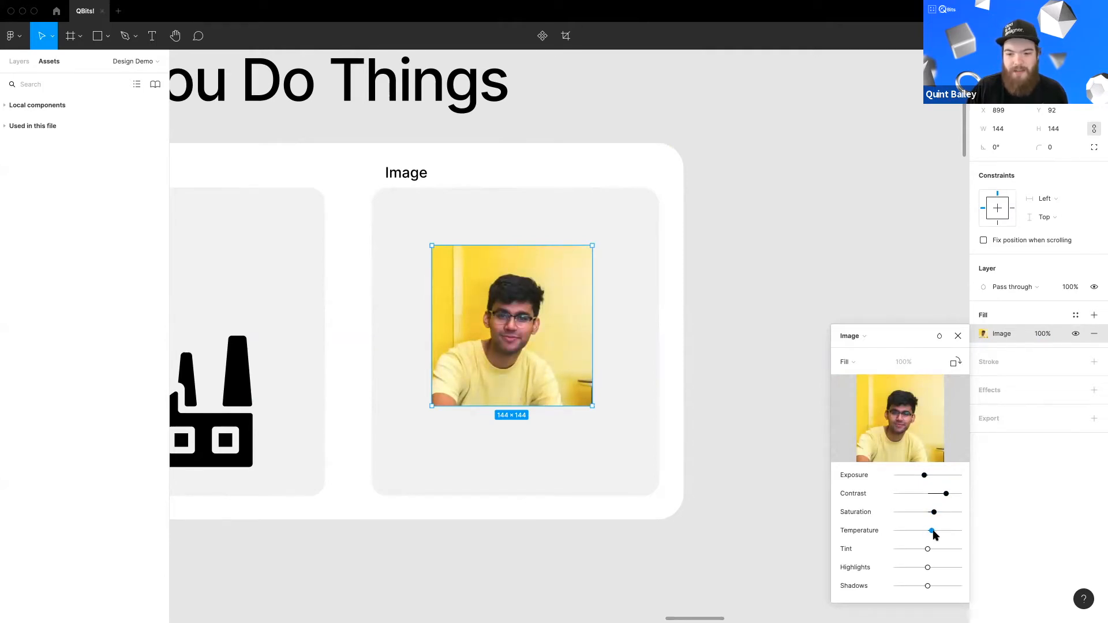
left_click_drag(929, 534, 929, 568)
left_click(929, 586)
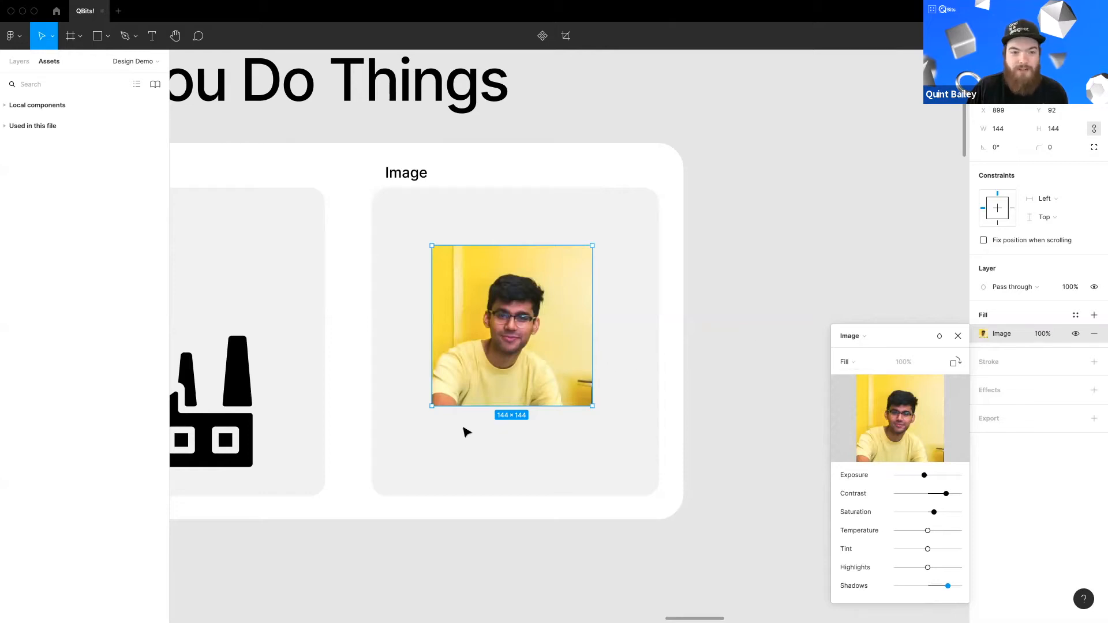
Step: Switch the photo's fill mode to Crop and crop it to about 76 × 111 around the face
left_click_drag(592, 406, 547, 395)
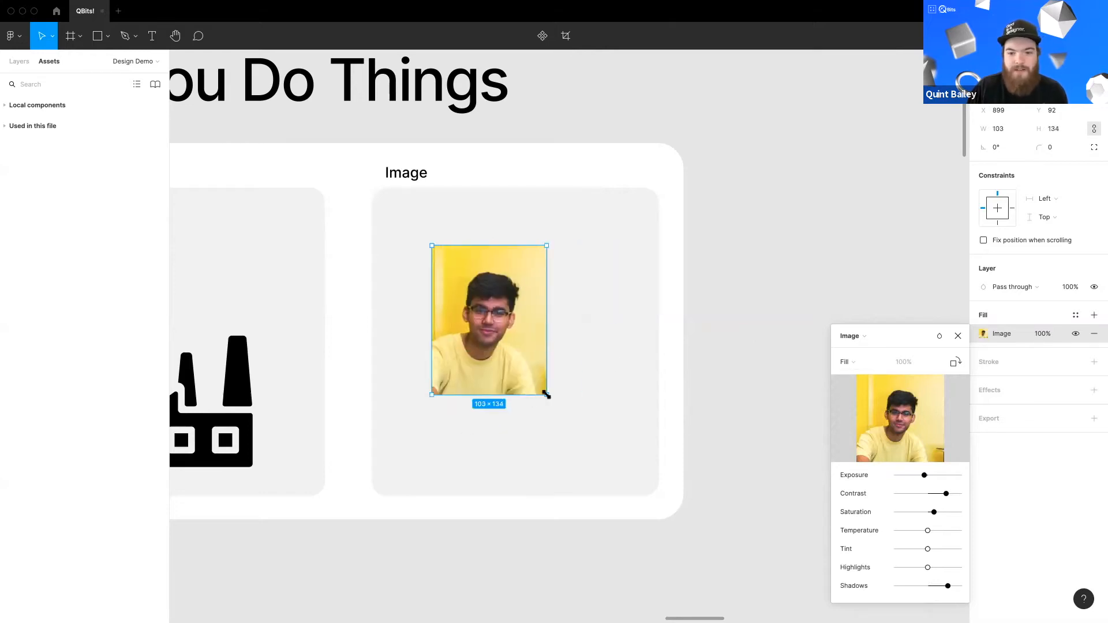
key("super+z")
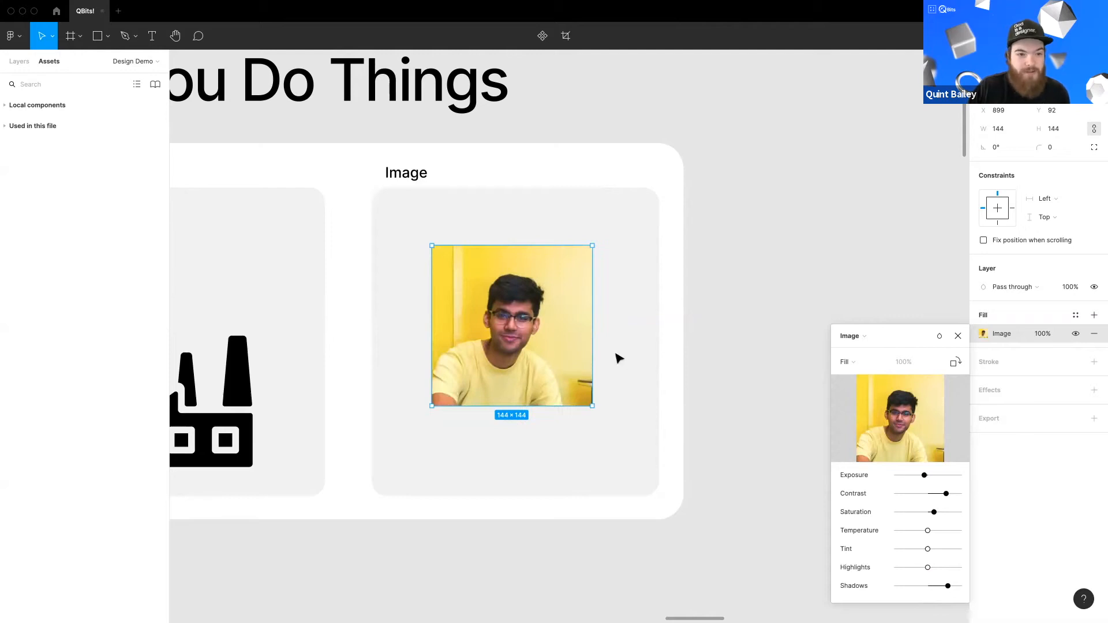
left_click(850, 360)
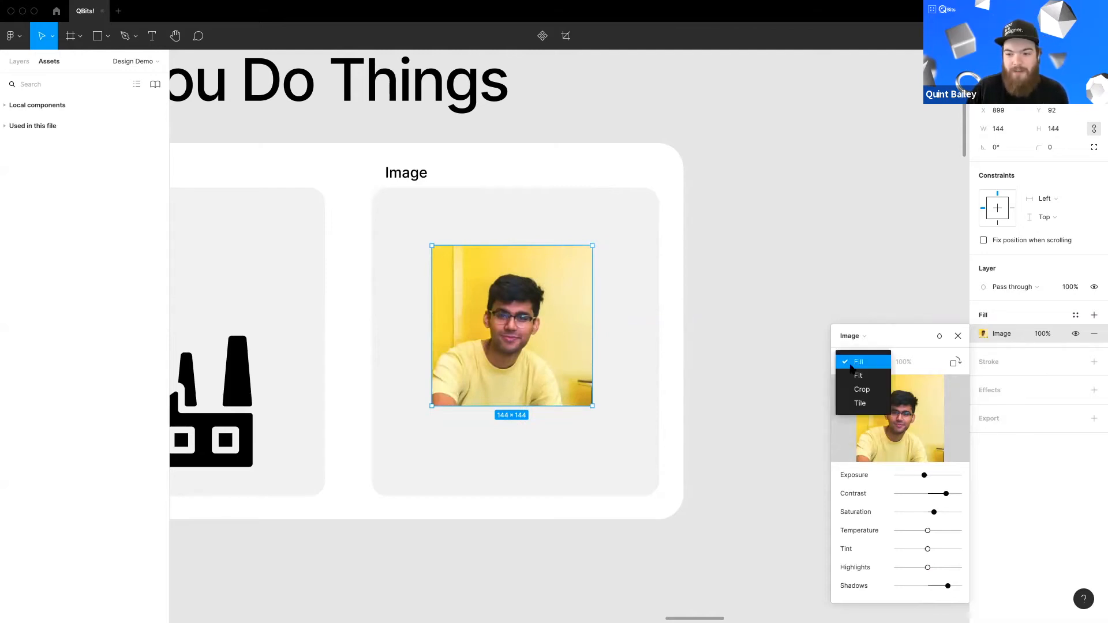
left_click(861, 389)
left_click_drag(590, 329, 471, 341)
left_click_drag(511, 406, 510, 367)
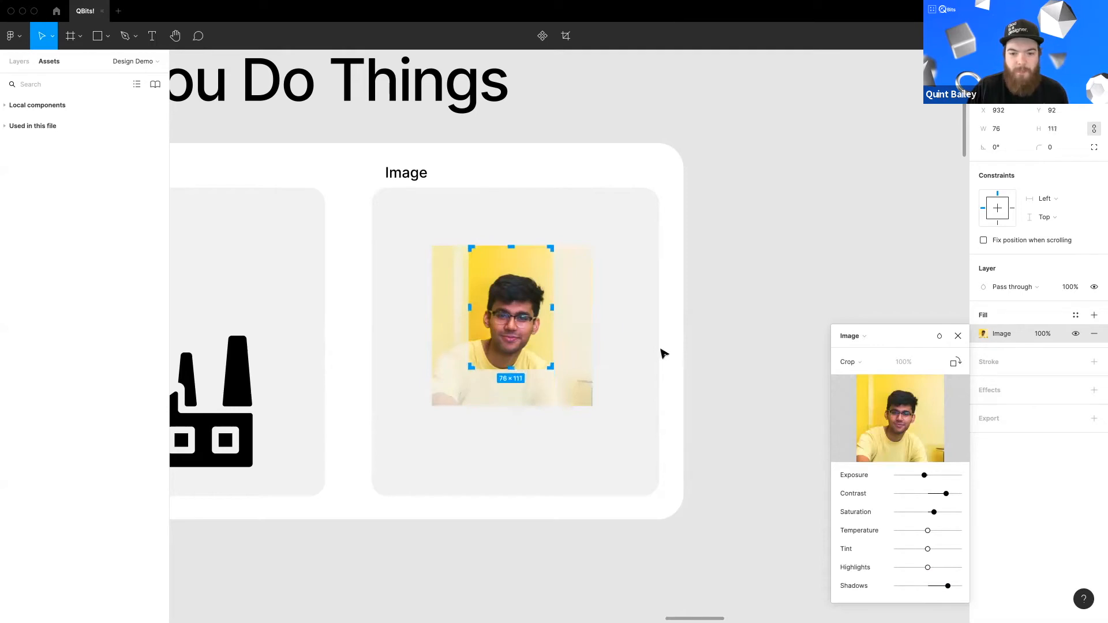
key("Return")
Step: Stretch the cropped photo to about 220 × 111 at the top of the card and round its corners to 12
left_click_drag(554, 323, 570, 300)
left_click_drag(625, 215, 620, 222)
left_click(702, 219)
left_click(621, 271)
left_click_drag(542, 266, 547, 261)
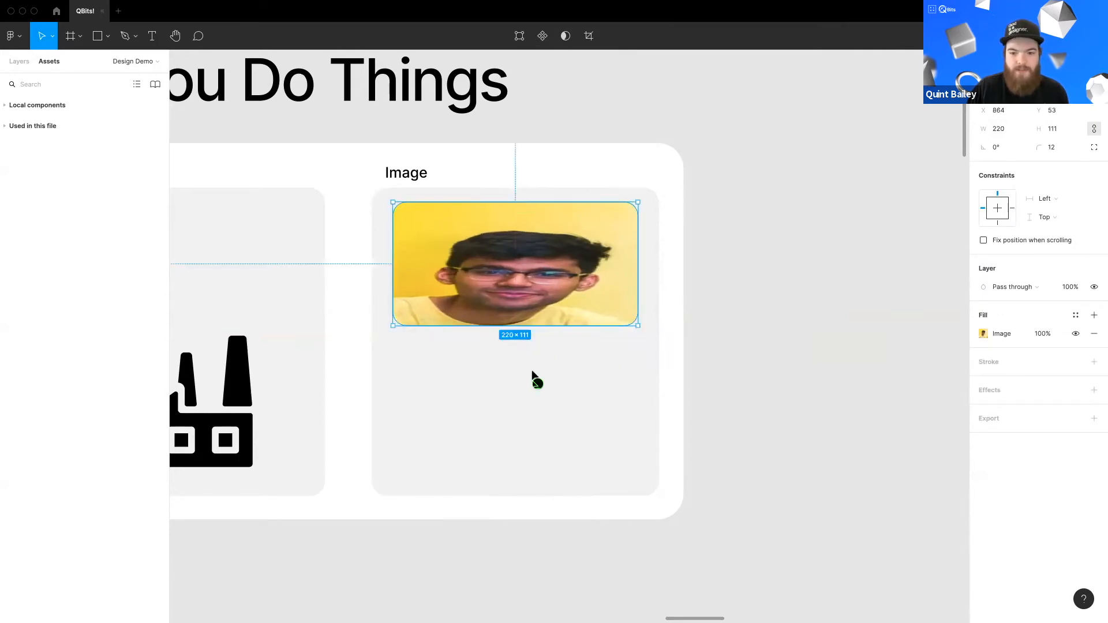
Step: Place a second portrait photo of about 114 × 114 below the first one in the Image card
left_click_drag(532, 371, 536, 388)
left_click_drag(667, 240, 597, 311)
left_click_drag(561, 351, 481, 386)
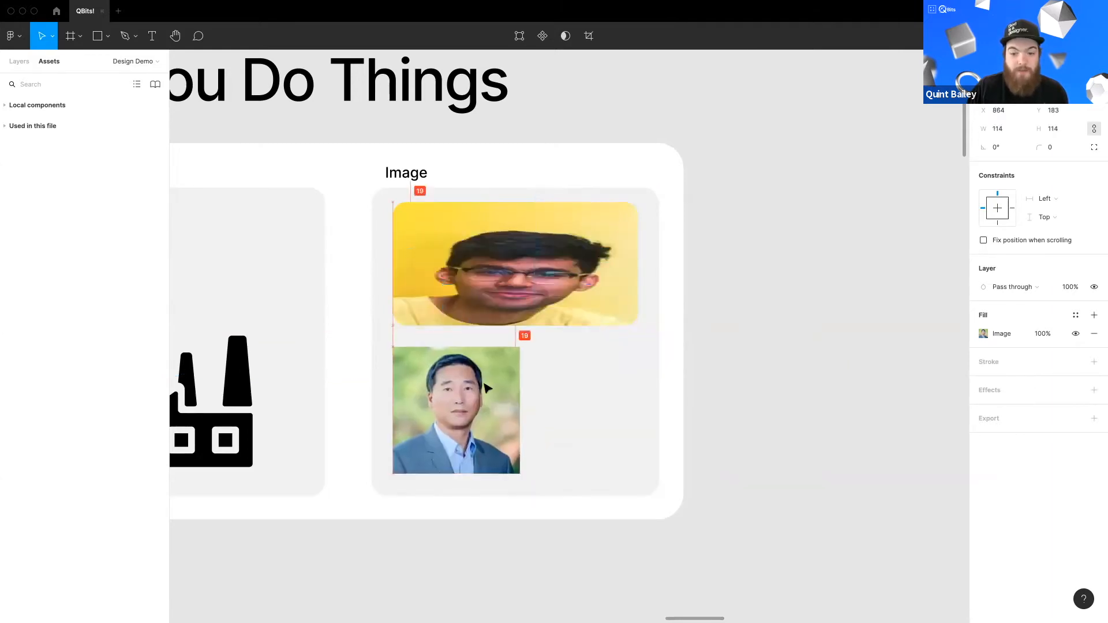
Step: Set the second photo's image fill mode to Fit and widen it to about 252 × 115
left_click(993, 333)
left_click(862, 362)
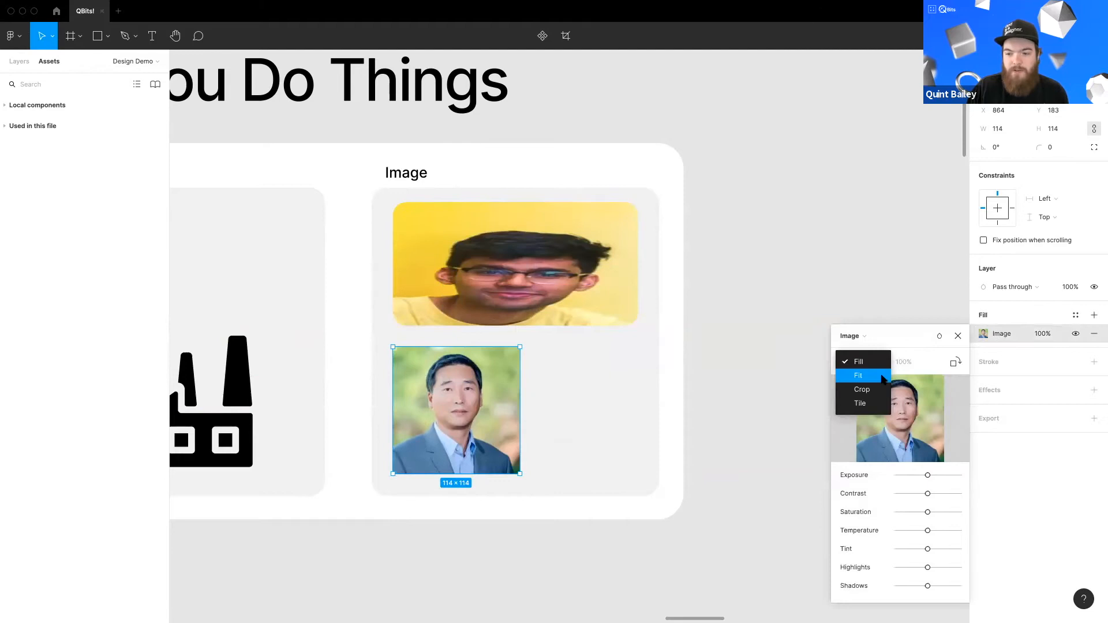
left_click(858, 375)
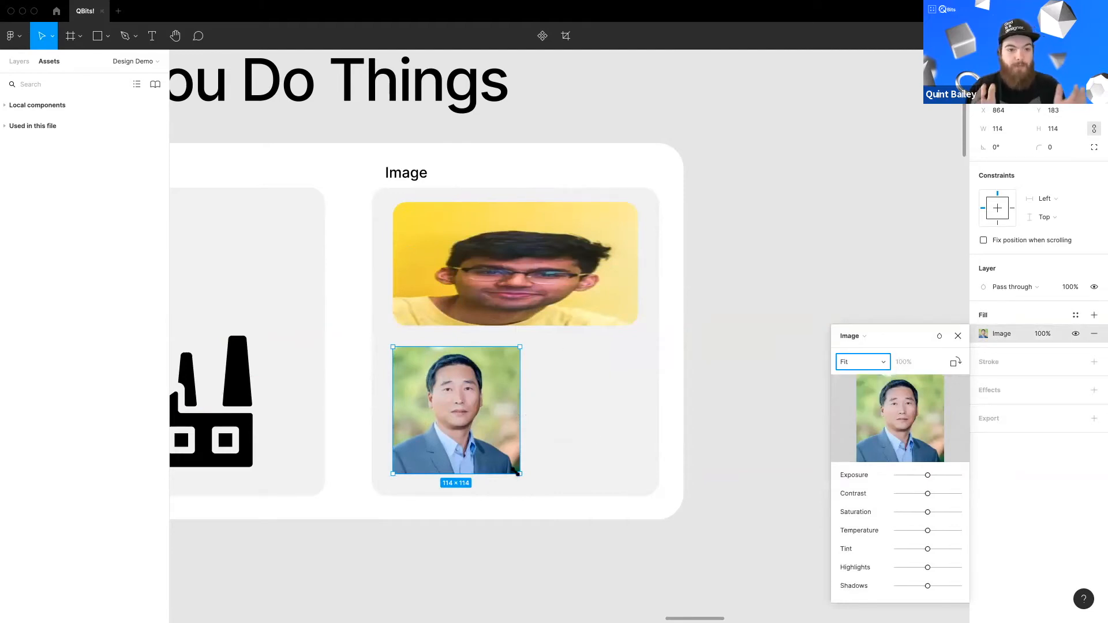
left_click_drag(518, 472, 599, 439)
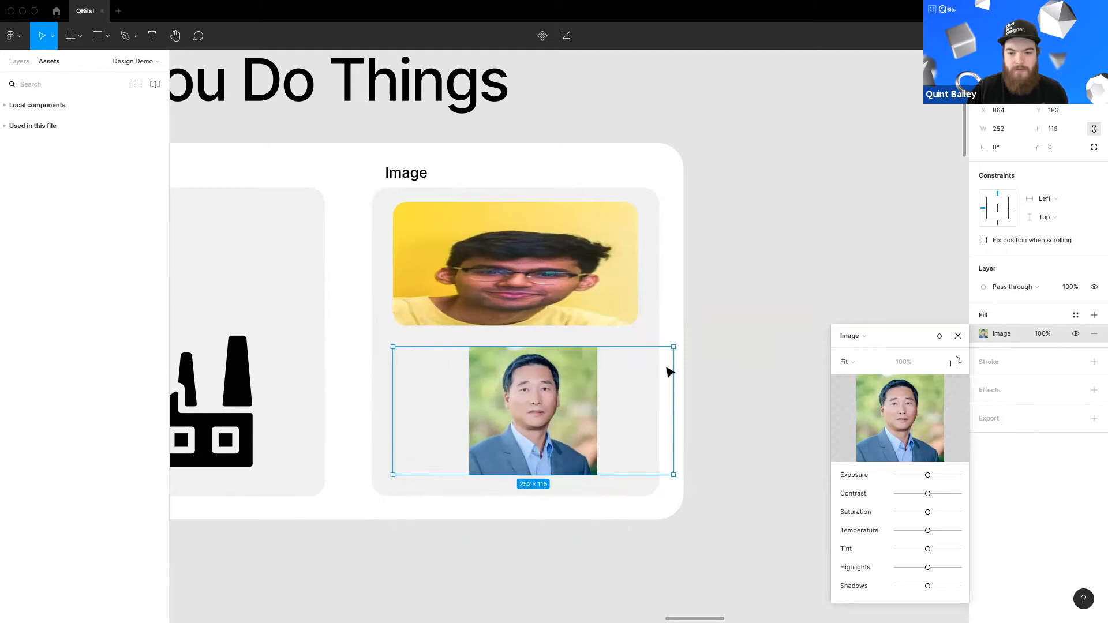
Step: Narrow the second photo to about 144 × 115 and switch its image fill mode to Tile
left_click_drag(642, 528, 553, 475)
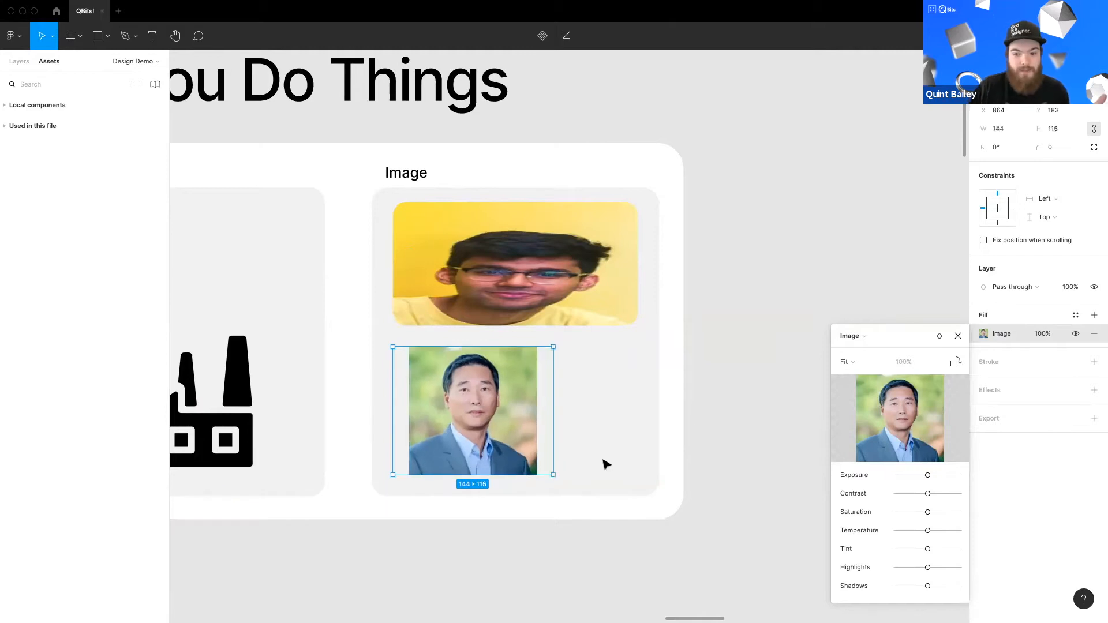
left_click(846, 362)
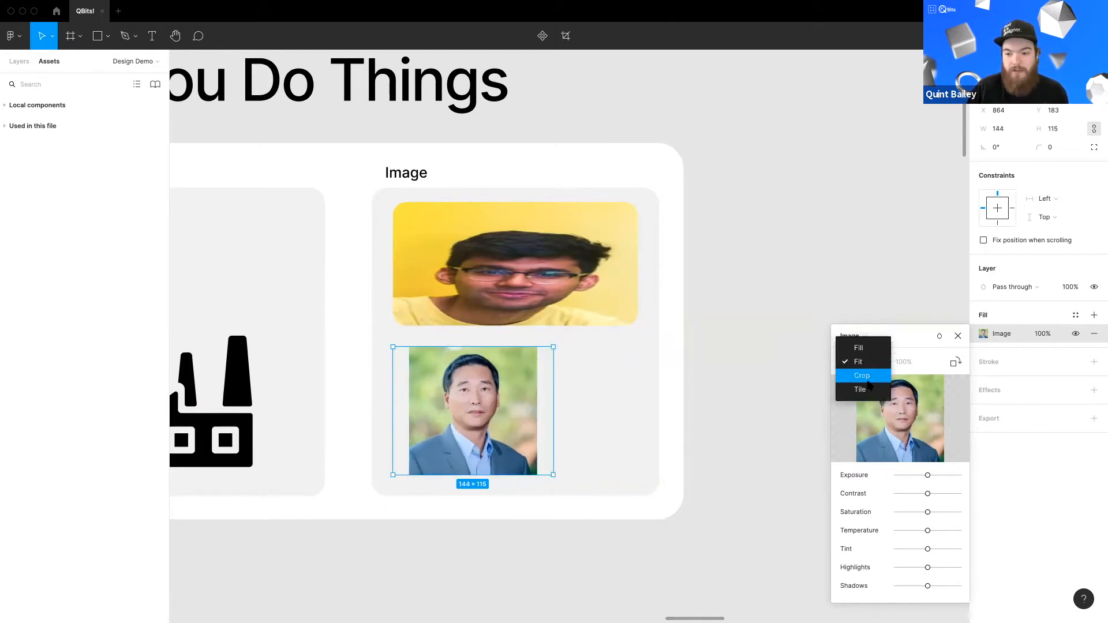
left_click(854, 390)
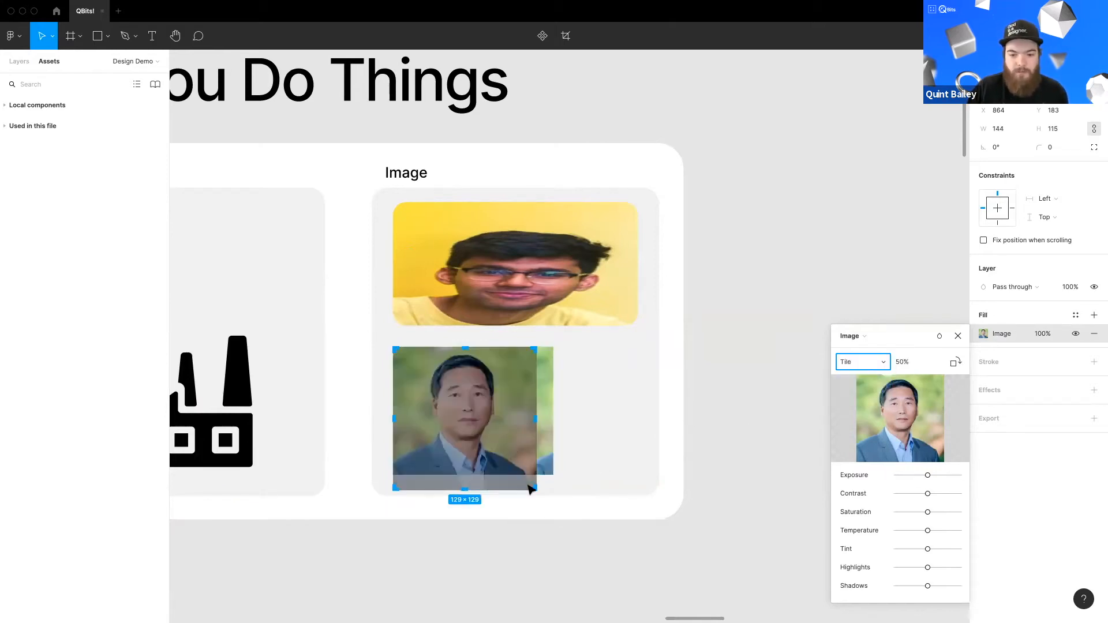
Step: Shrink the photo's tiles to about 12 × 12 and narrow the tiled photo to about 125 × 115
left_click_drag(534, 490, 399, 353)
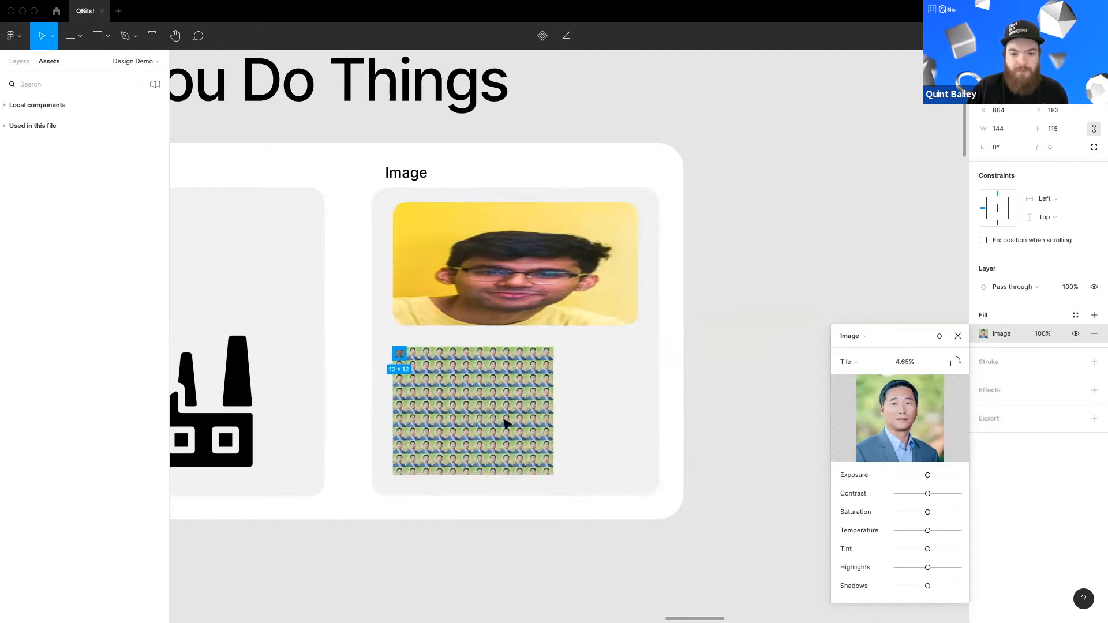
key("Escape")
left_click_drag(553, 414, 532, 413)
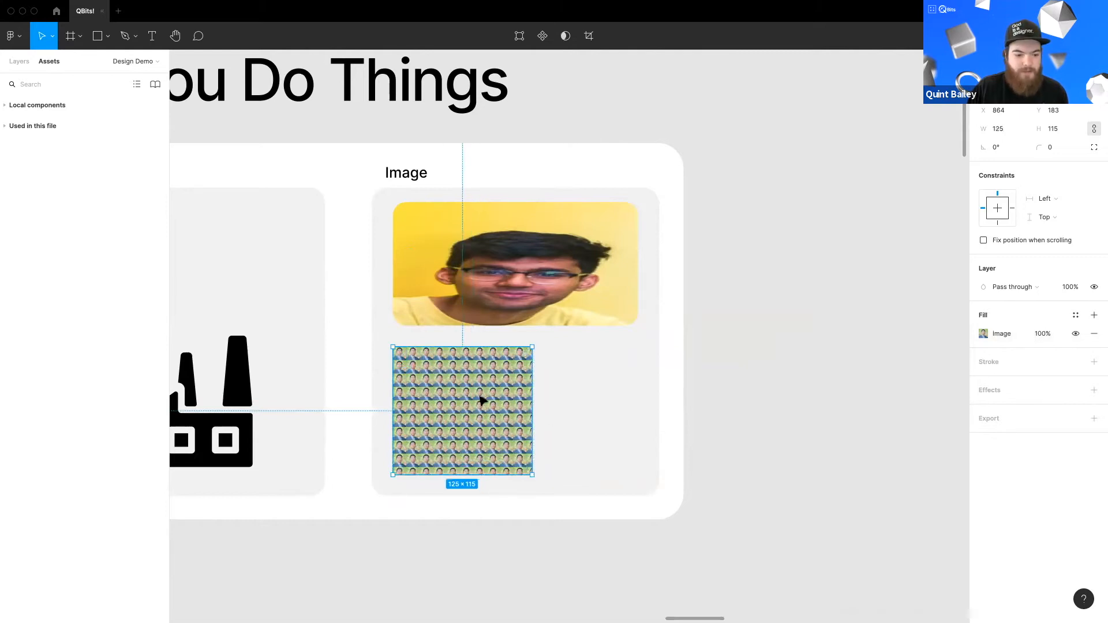
Step: Place a third photo of about 76 × 76 to the right of the tiled photo in the Image card
left_click_drag(480, 397, 565, 384)
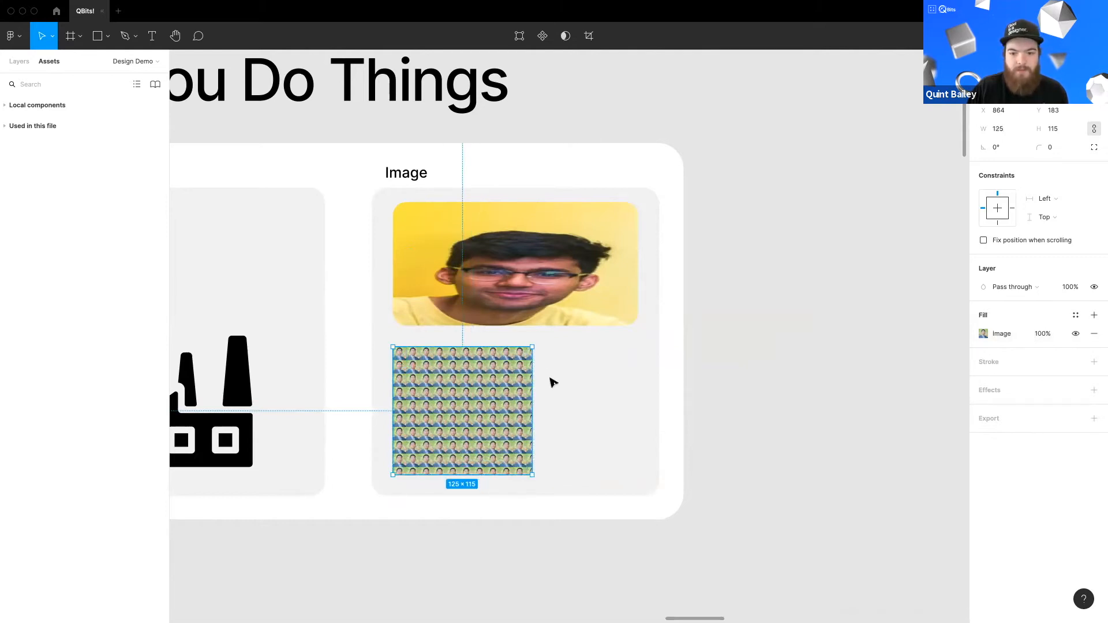
left_click_drag(340, 157, 565, 381)
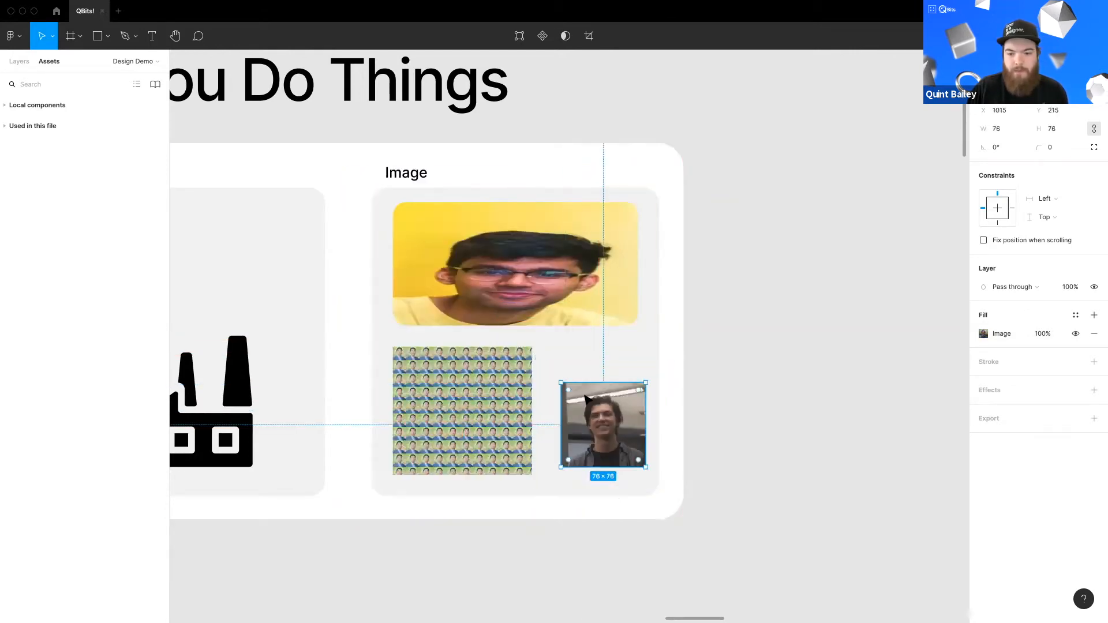
left_click_drag(600, 412, 585, 397)
Step: Set the third photo's image fill blend mode to Exclusion
left_click(983, 334)
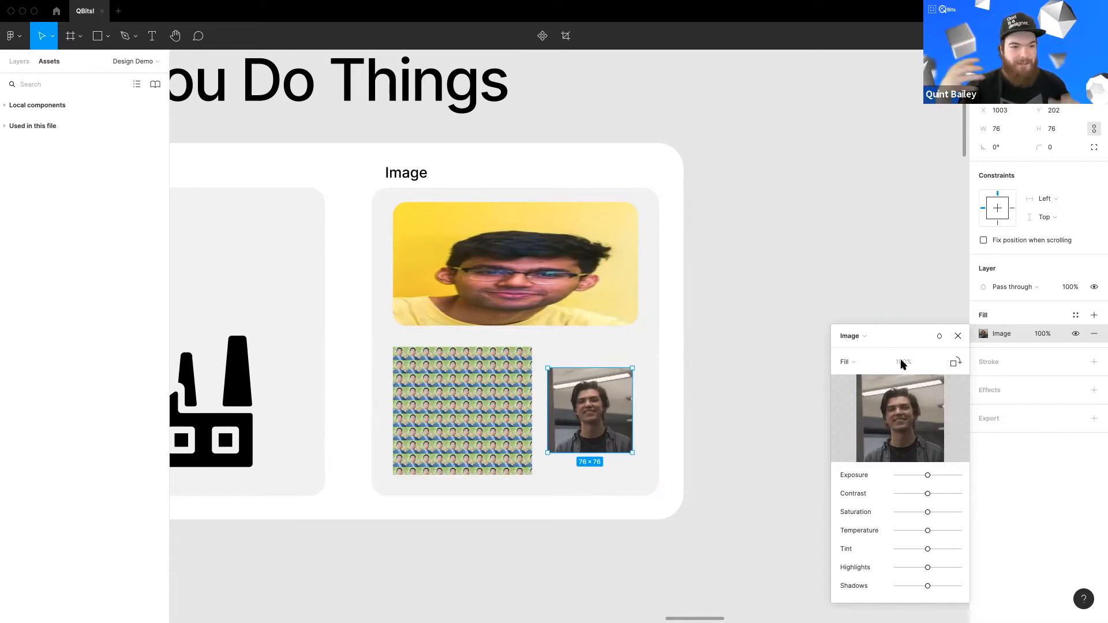
left_click(944, 341)
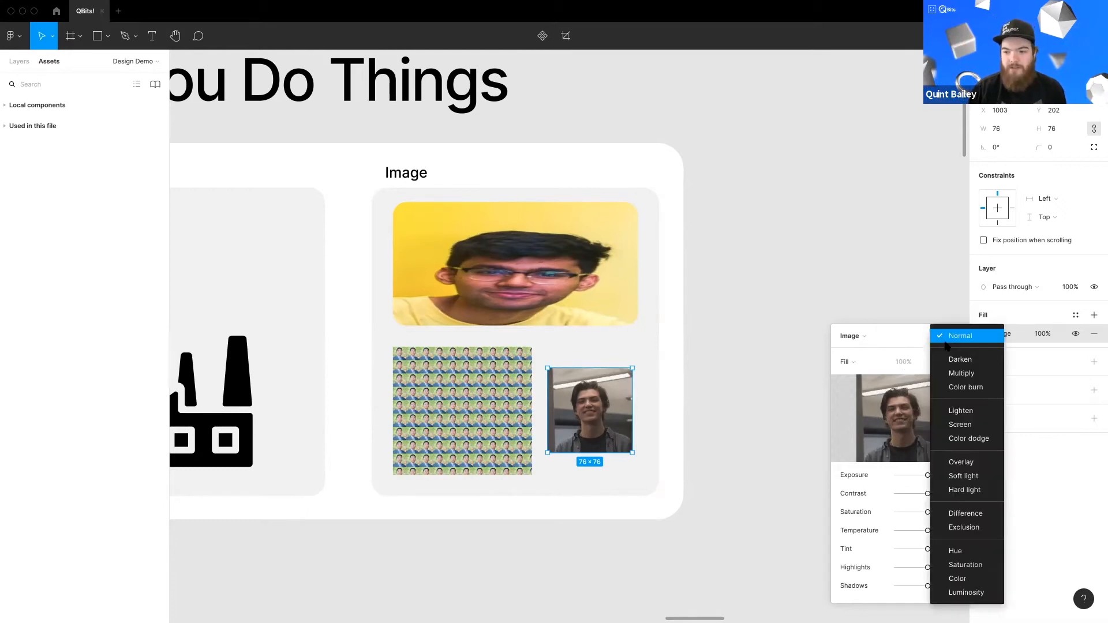
left_click(963, 527)
left_click(620, 433)
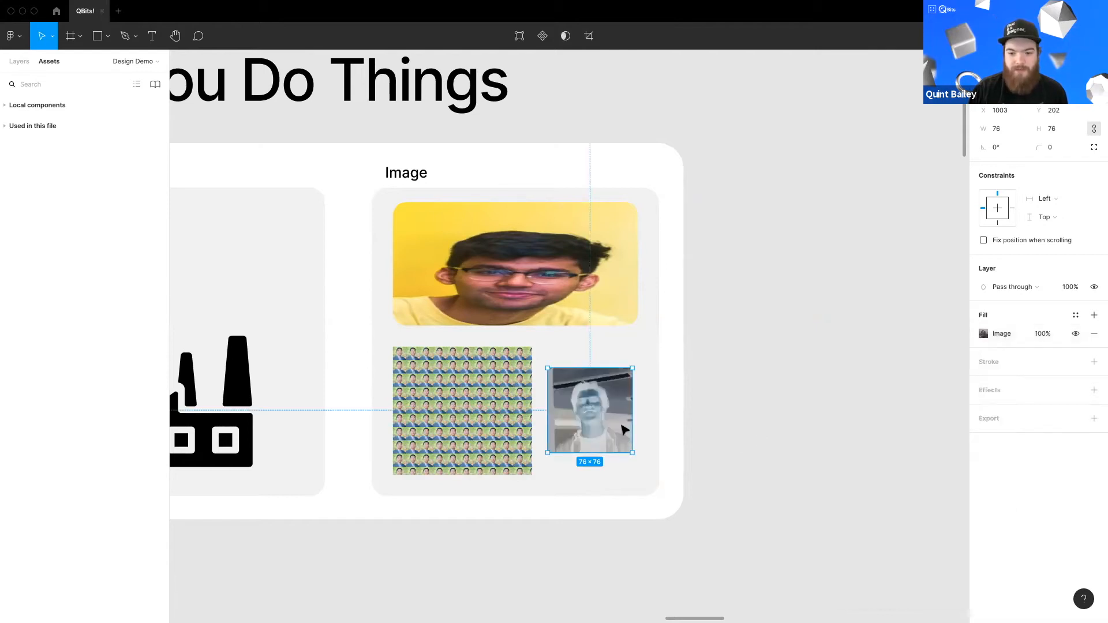
Step: Nudge the third photo upward and add a default black stroke to it
scroll(621, 433, "up", 5)
scroll(561, 356, "up", 5)
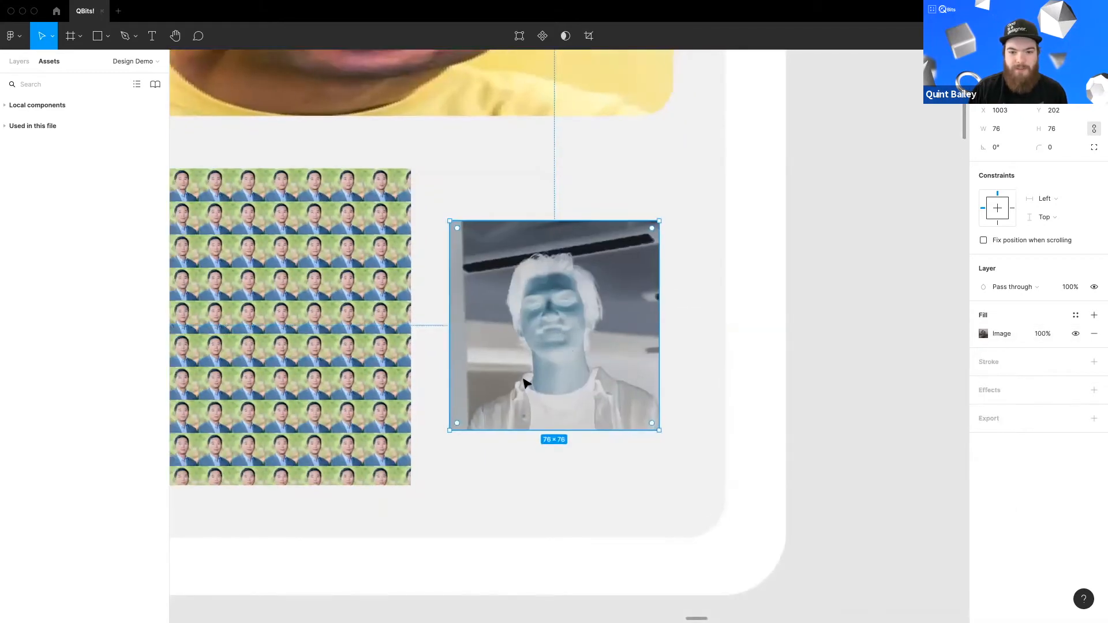
key("Up")
key("Up")
key("Up")
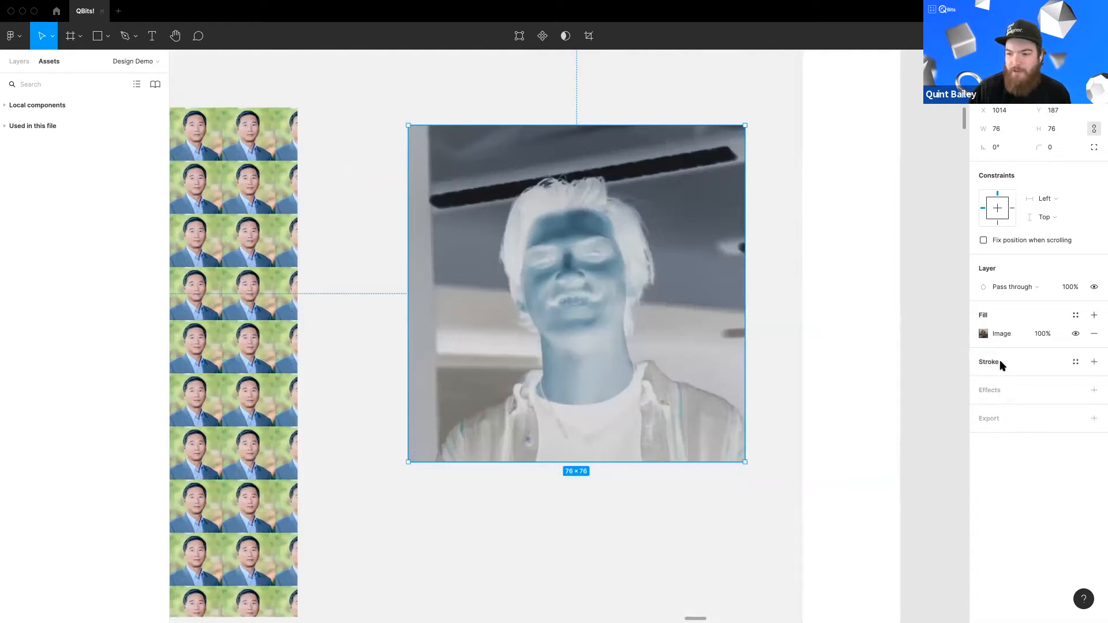
left_click(1091, 363)
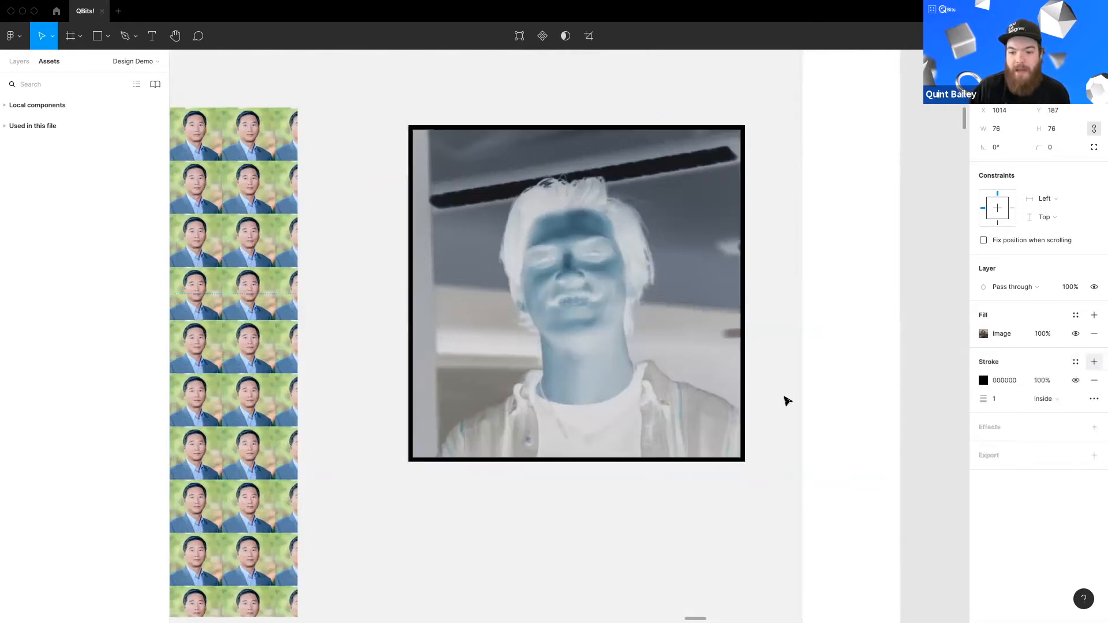
Step: Remove the third photo's stroke and reset its image fill blend mode
scroll(762, 436, "up", 1)
scroll(762, 436, "right", 1)
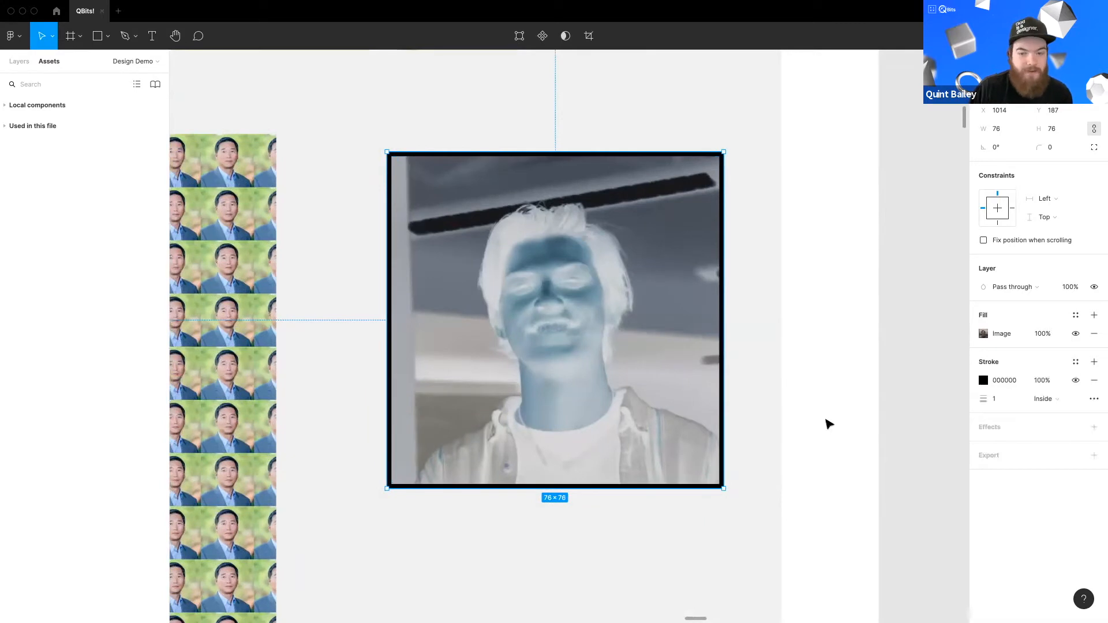
left_click(1094, 380)
left_click(996, 333)
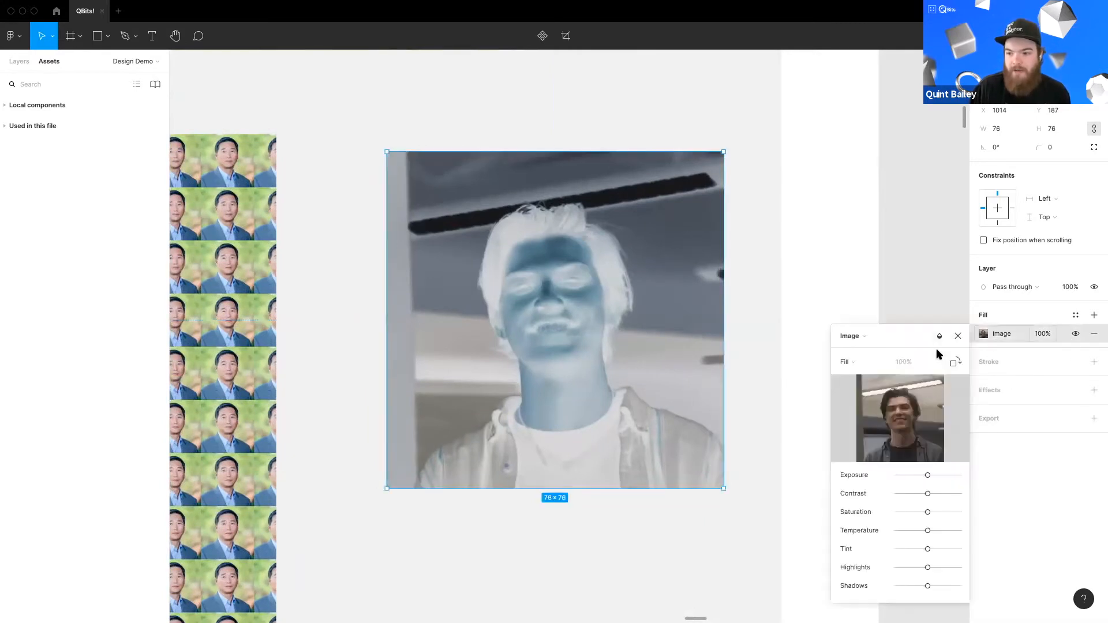
left_click(936, 334)
Step: Set the third photo's layer blend mode to Exclusion and add a stroke again
left_click(960, 144)
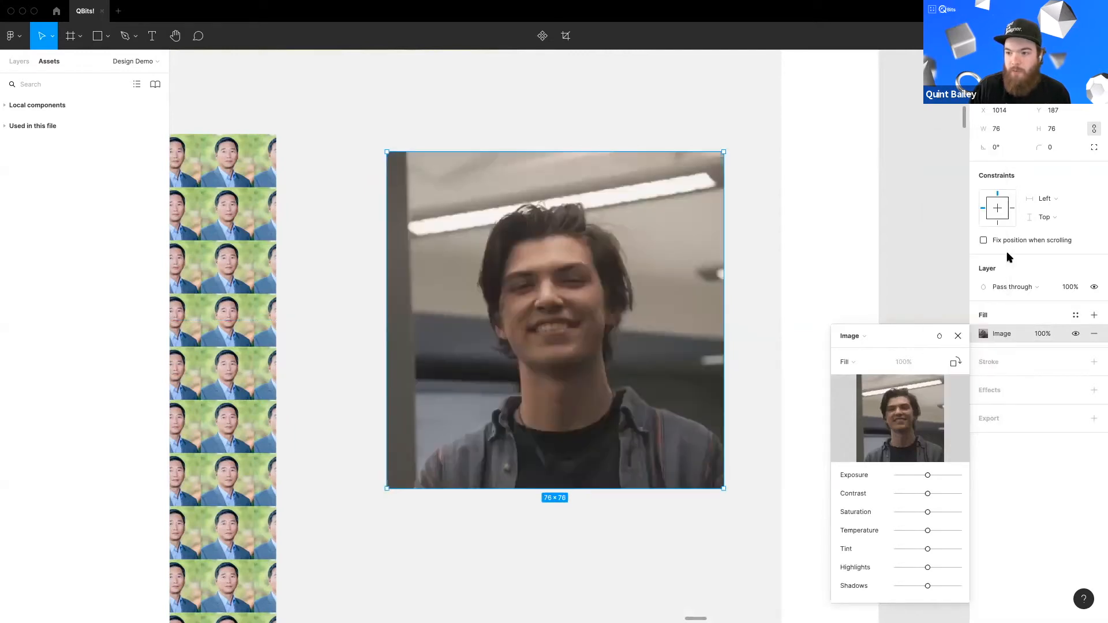
left_click(1015, 287)
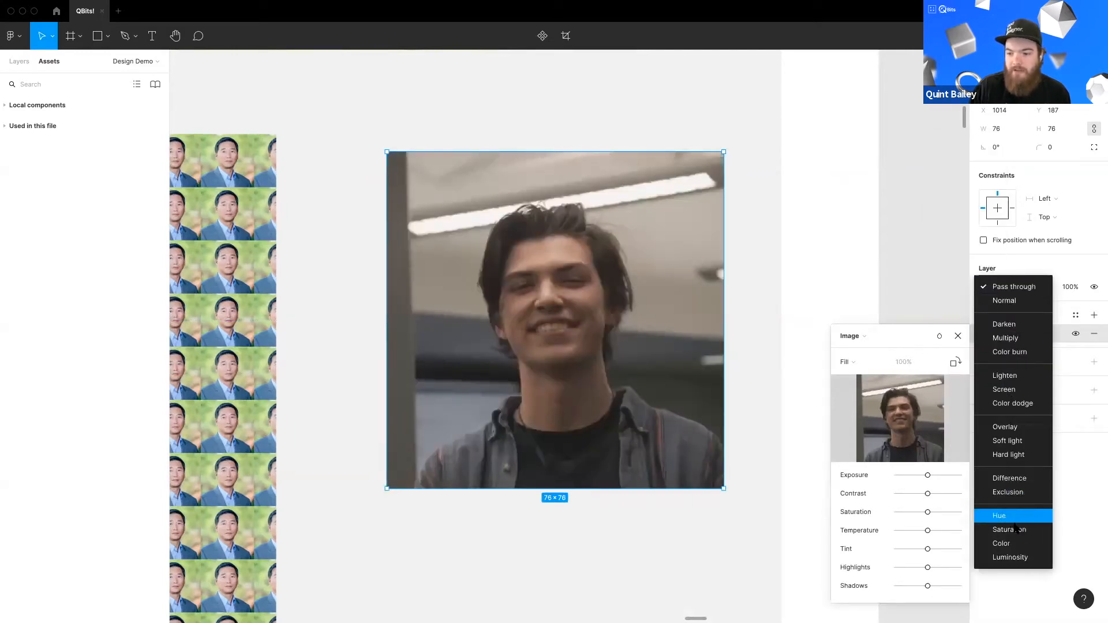
left_click(1007, 492)
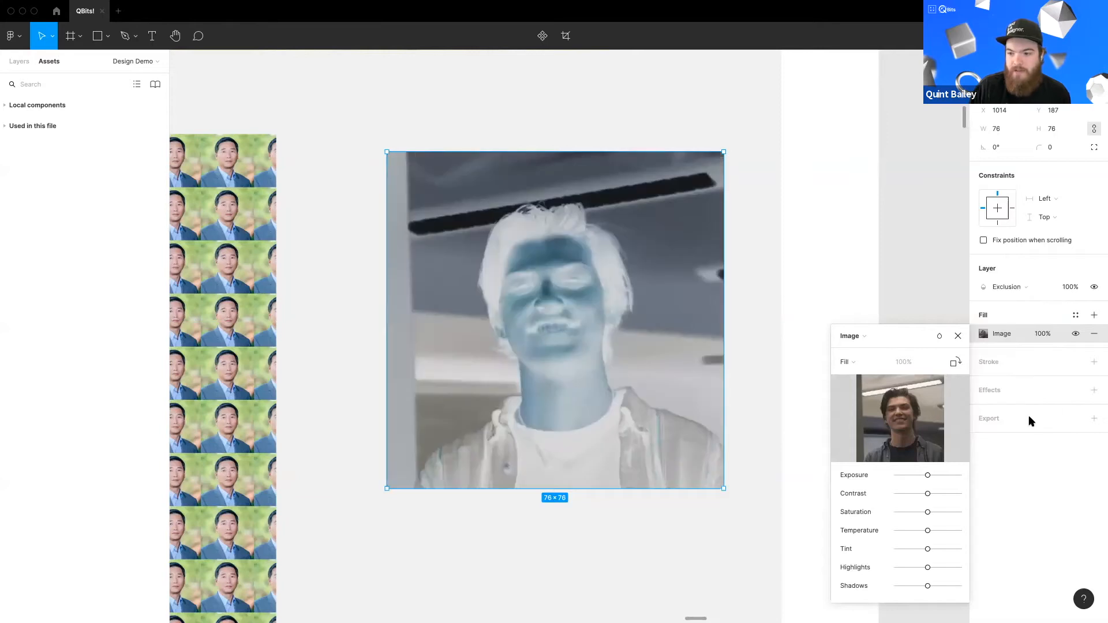
left_click(1094, 362)
left_click(1094, 362)
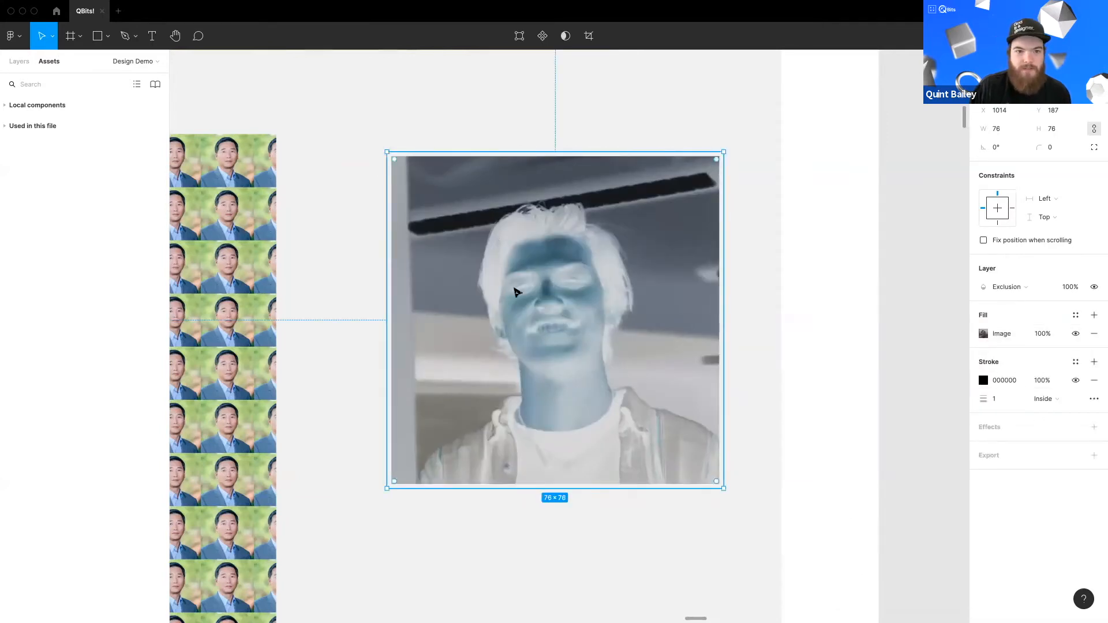
Step: Undo the recent layer blend, stroke and fill blend changes on the third photo
key("super+z")
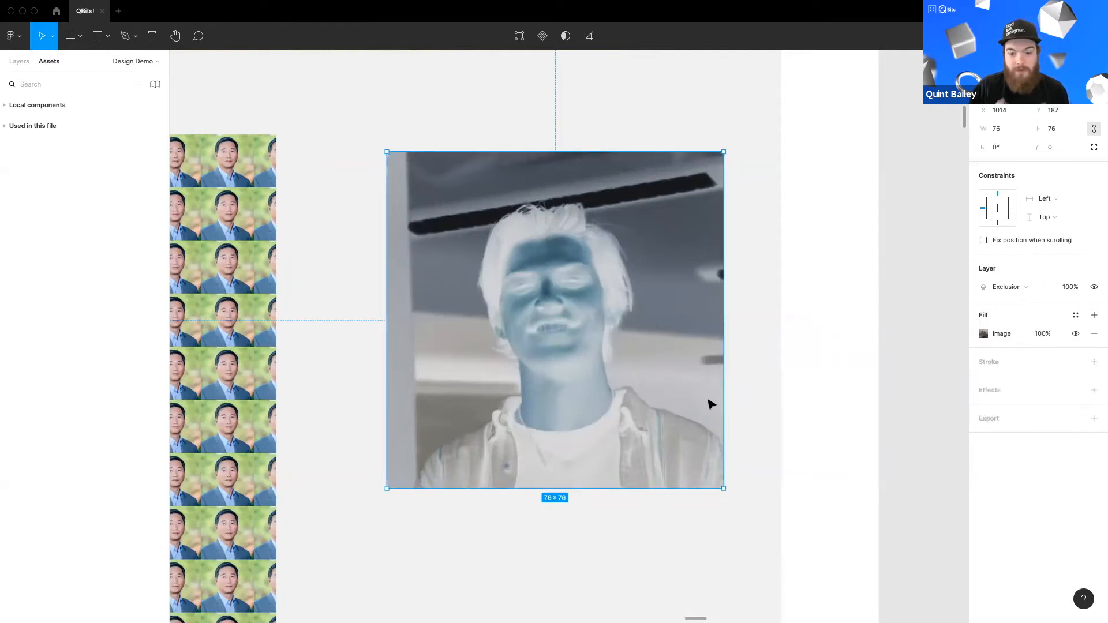
key("super+z")
key("super+z")
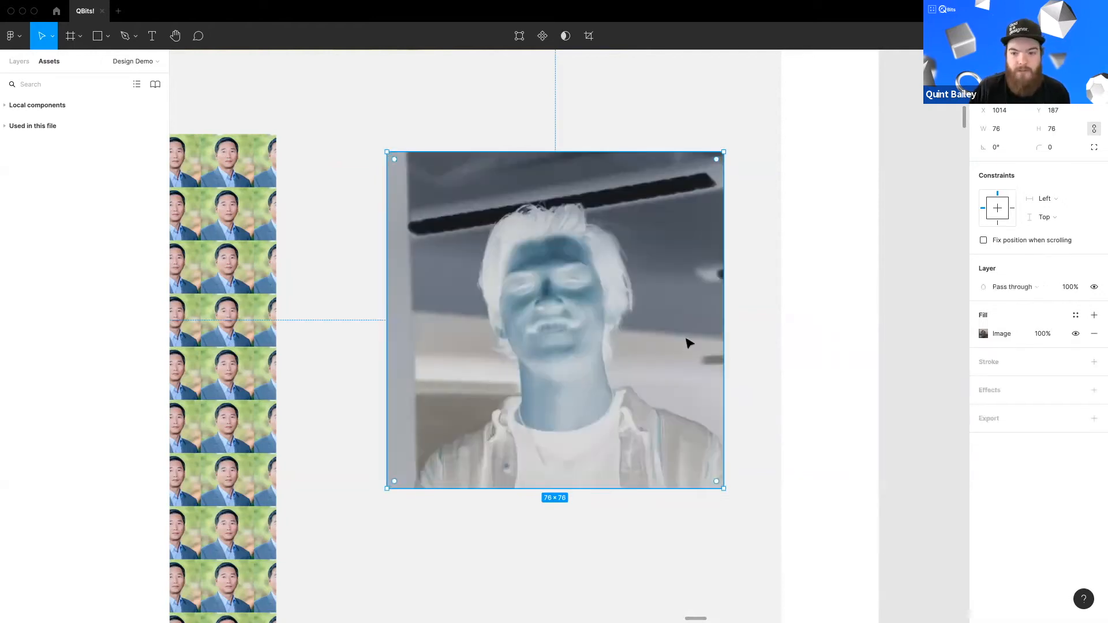
key("super+z")
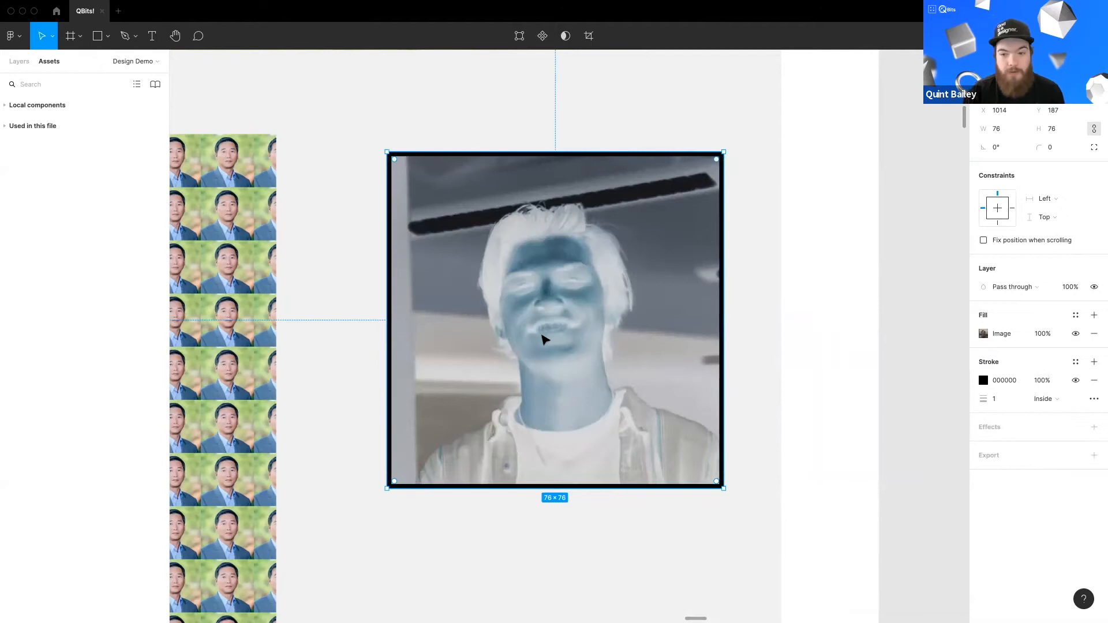
key("super+shift+z")
key("super+z")
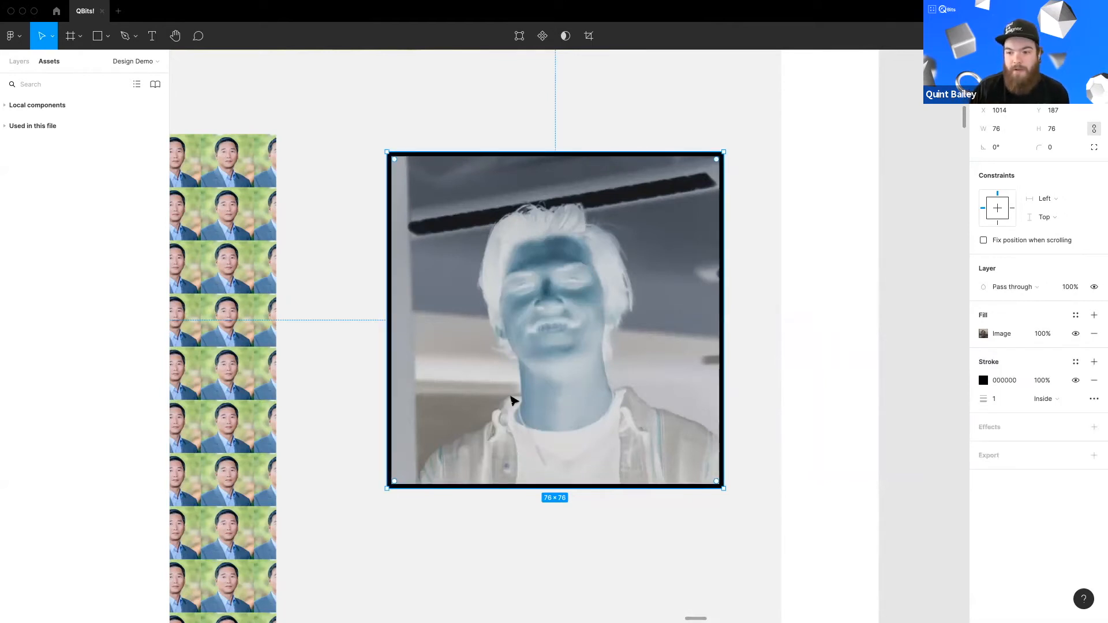
Step: Add a Layer blur effect with a blur of 8 to the third photo
scroll(513, 400, "down", 5)
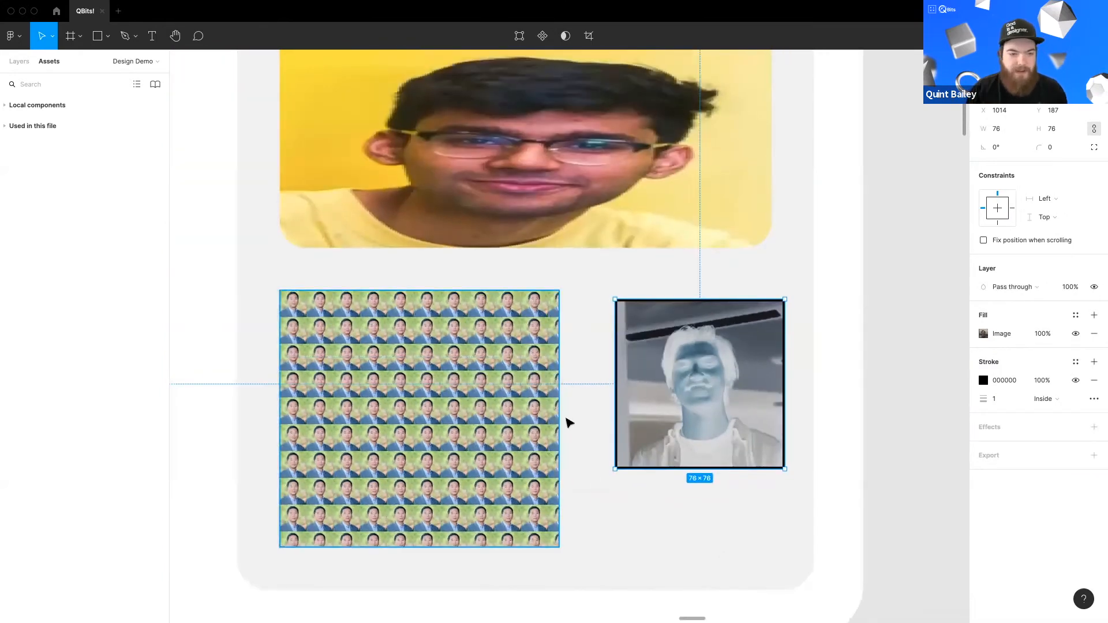
scroll(593, 371, "right", 3)
scroll(593, 371, "down", 2)
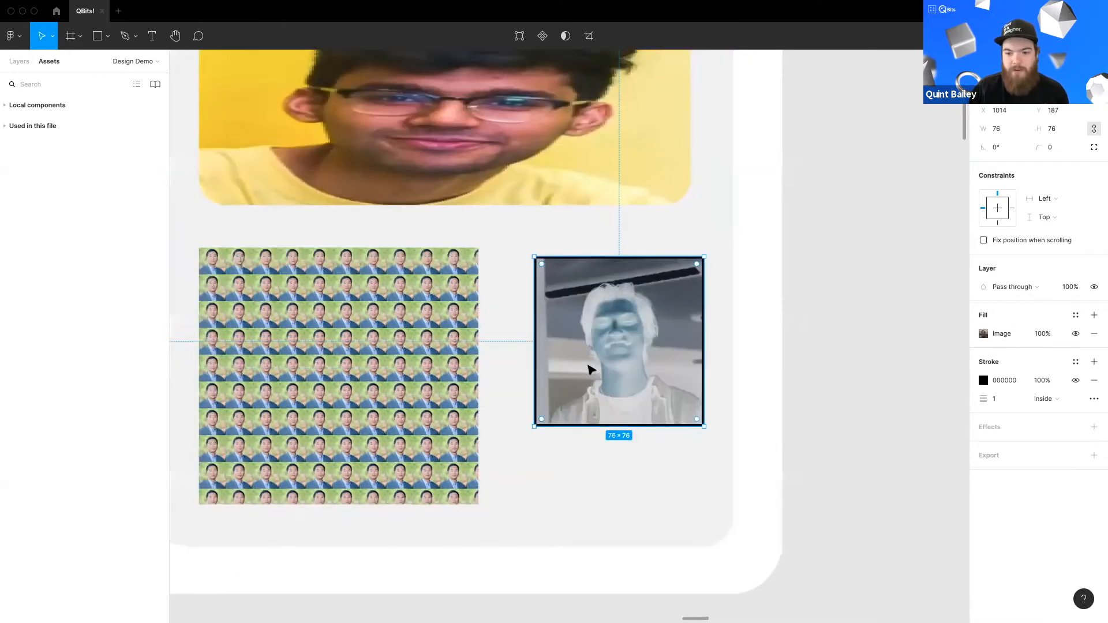
scroll(590, 369, "up", 3)
scroll(510, 378, "right", 2)
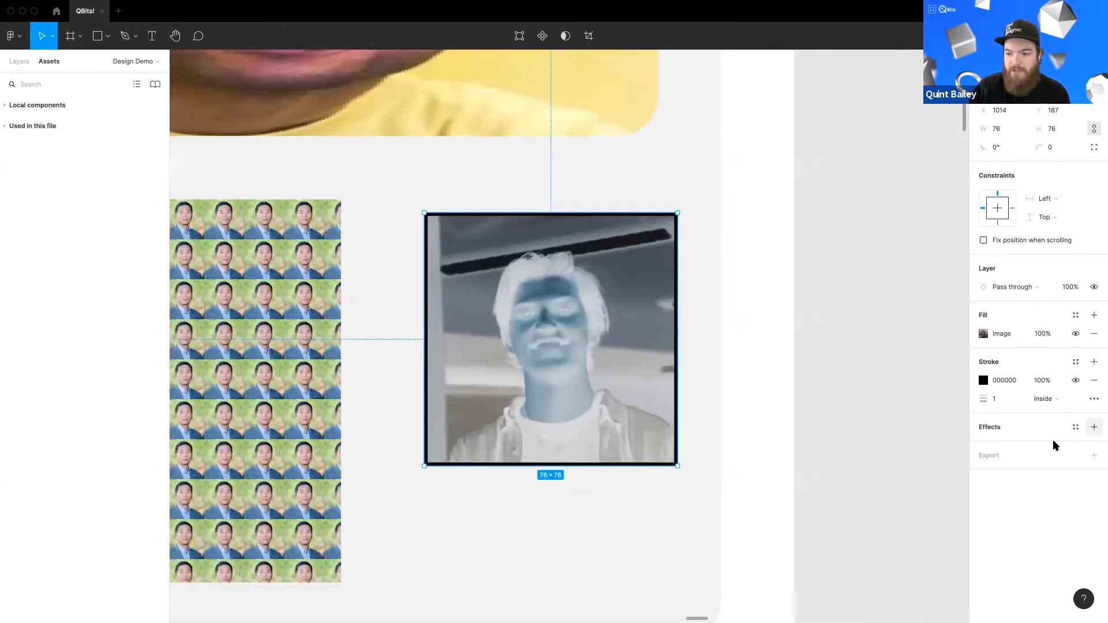
left_click(1094, 427)
left_click(983, 446)
left_click(1021, 446)
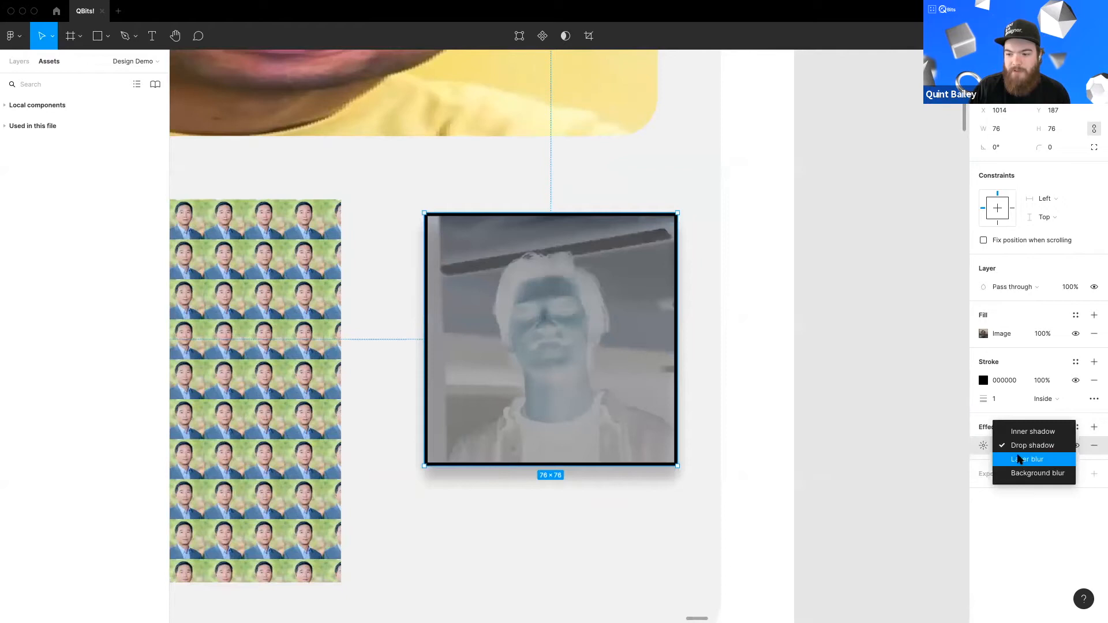
left_click(1022, 460)
left_click_drag(851, 474, 894, 479)
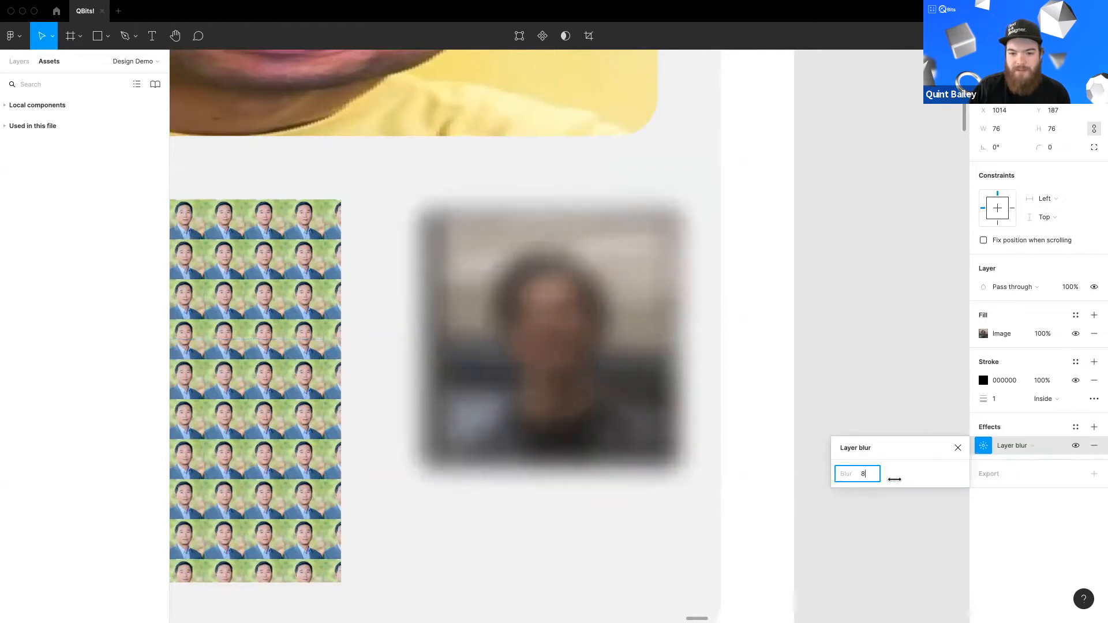
left_click(737, 450)
Step: Review the finished Tool Demo Area and move down to the Styles + Components Demo Area
scroll(739, 361, "left", 3)
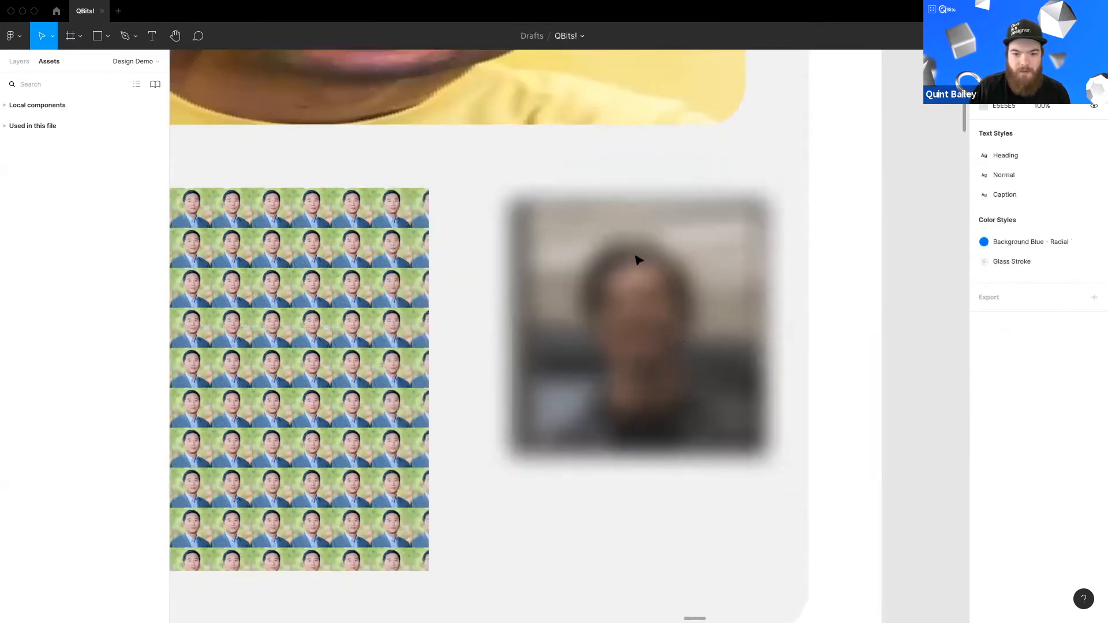
scroll(638, 358, "down", 10)
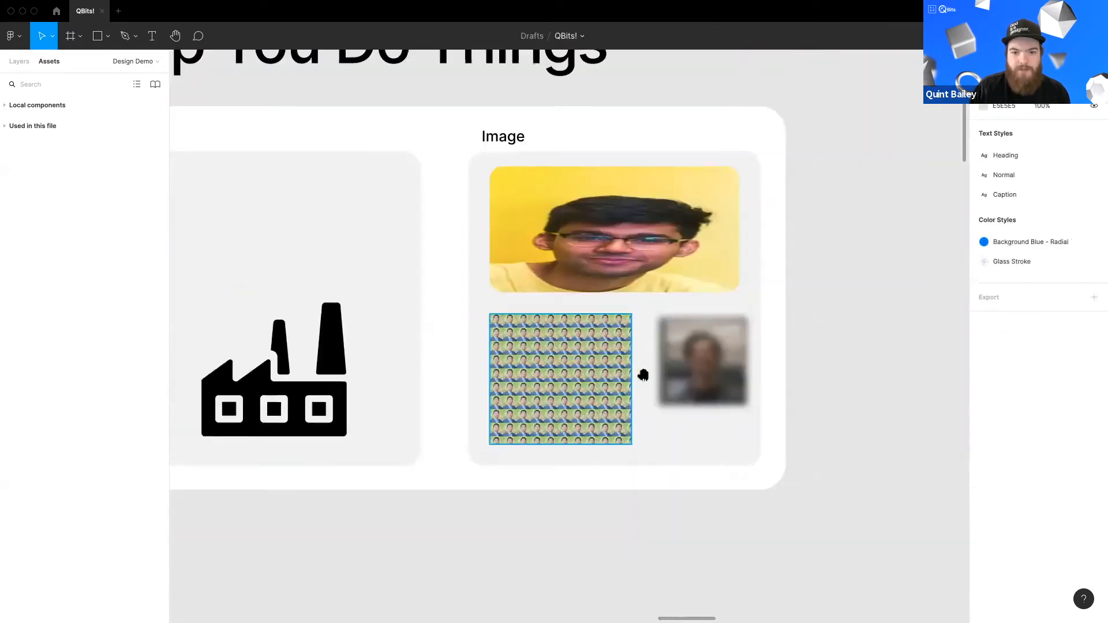
scroll(643, 376, "down", 10)
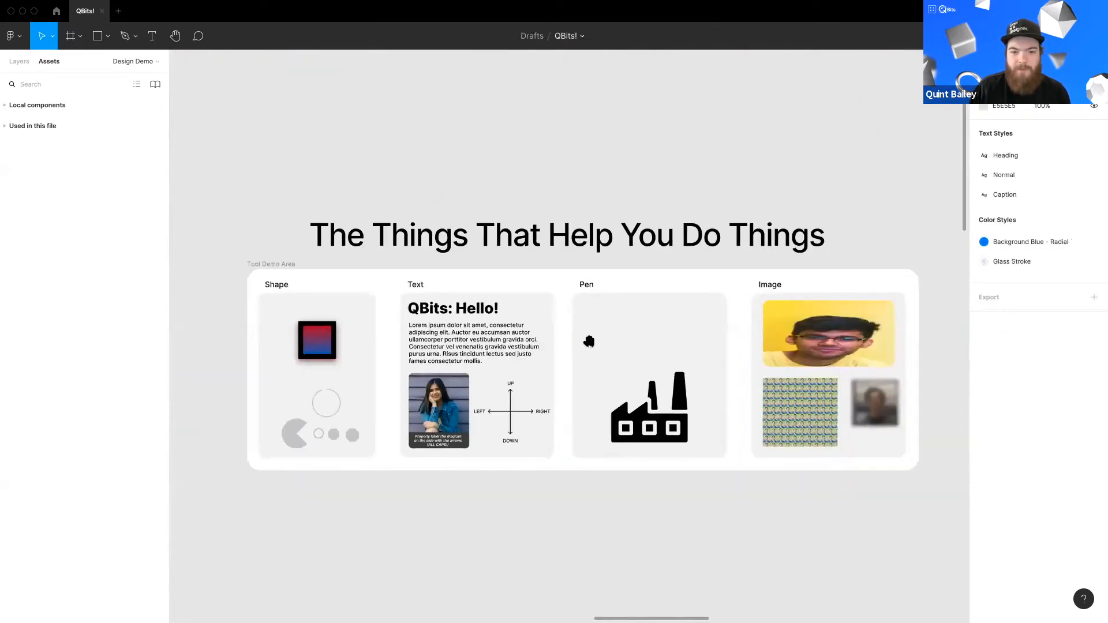
left_click_drag(589, 342, 577, 334)
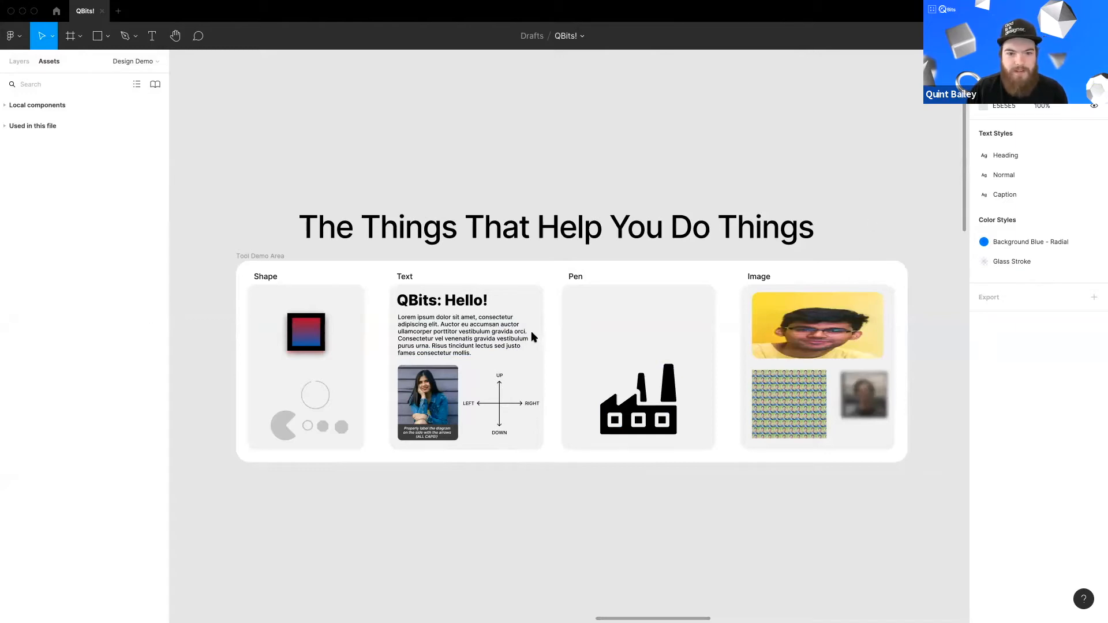
scroll(540, 207, "up", 2, "ctrl")
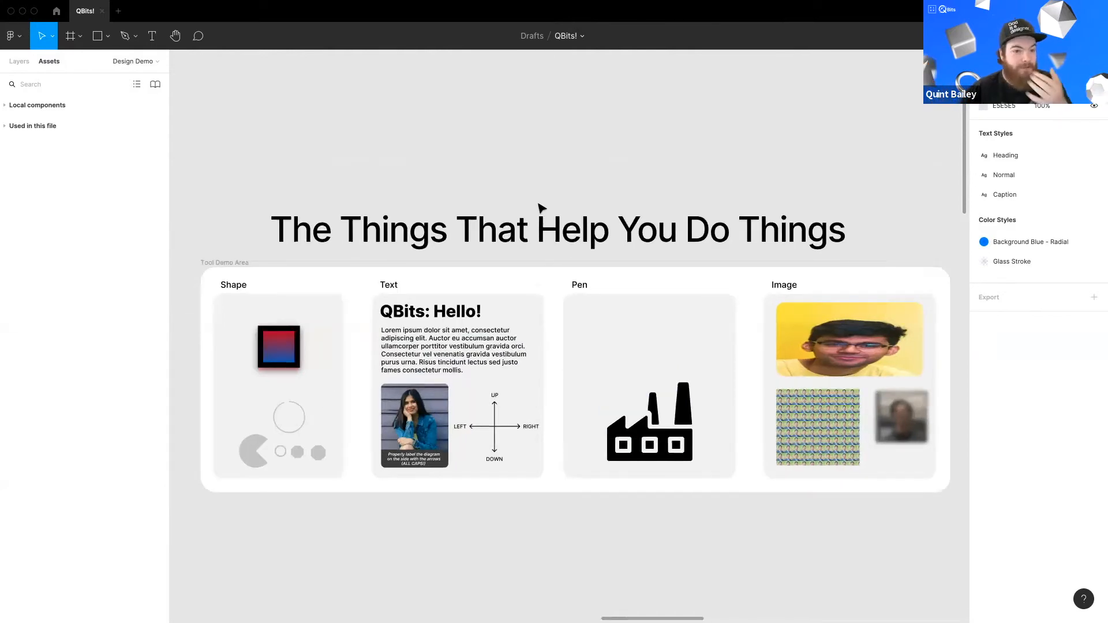
scroll(570, 419, "down", 1)
scroll(568, 417, "down", 5)
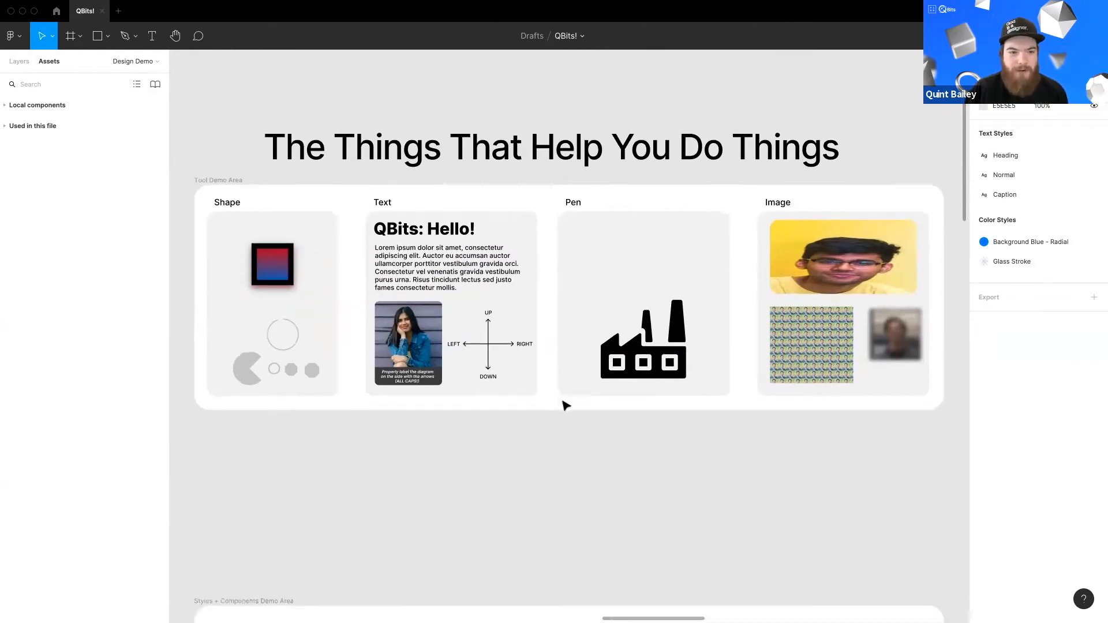
scroll(570, 419, "down", 10)
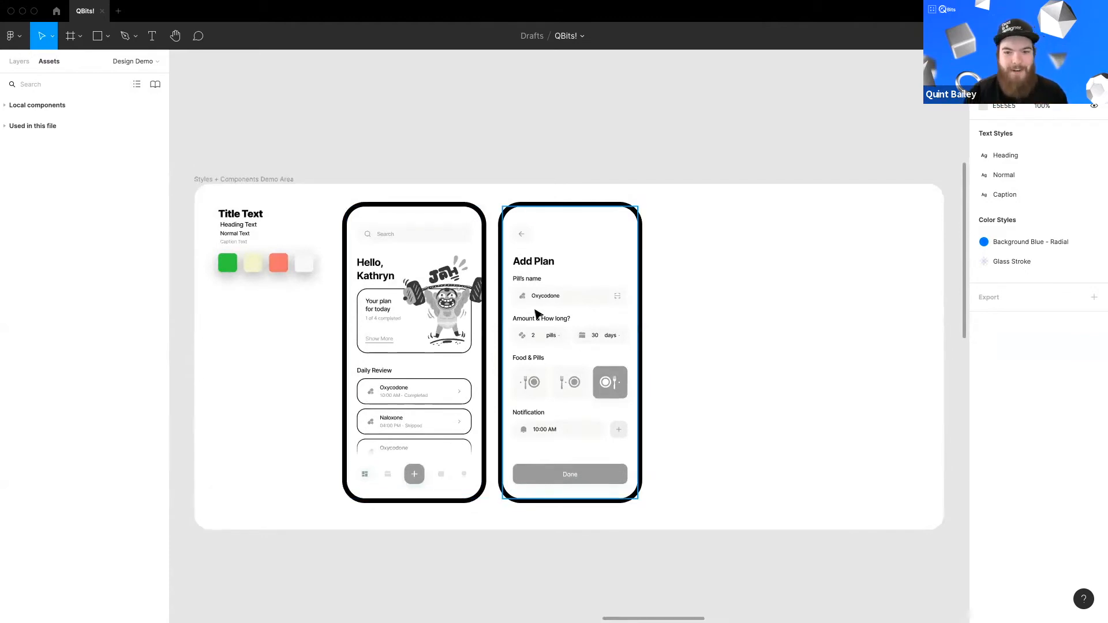
Step: Enlarge the font of the headline text above the Styles + Components Demo Area to about 39
scroll(536, 310, "up", 2)
left_click(577, 205)
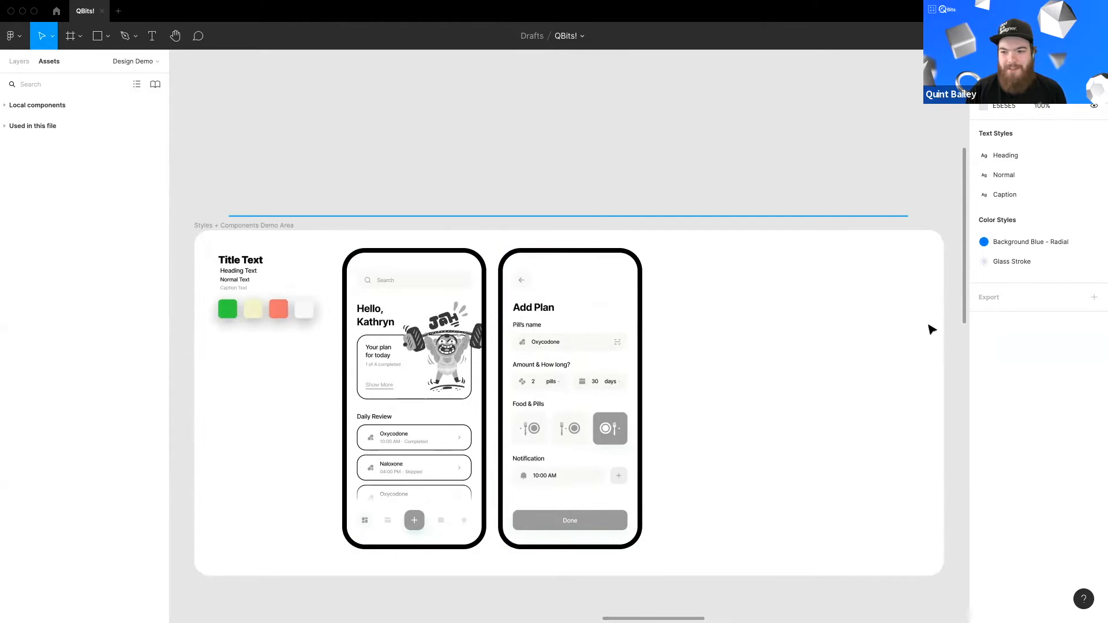
left_click_drag(1039, 370, 1098, 370)
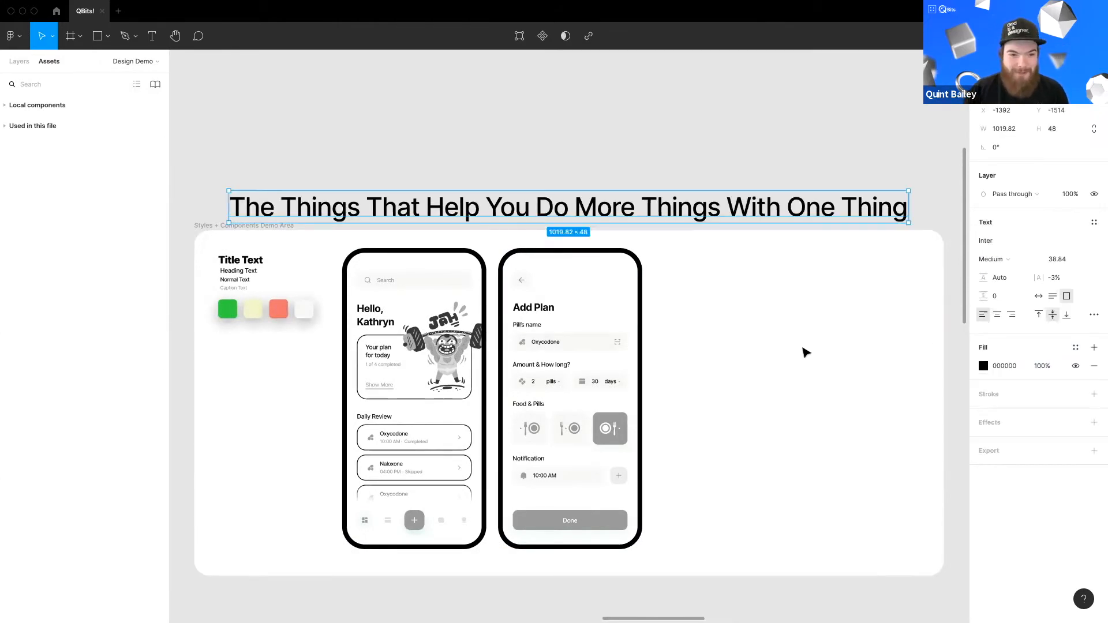
left_click(806, 352)
scroll(498, 297, "up", 3)
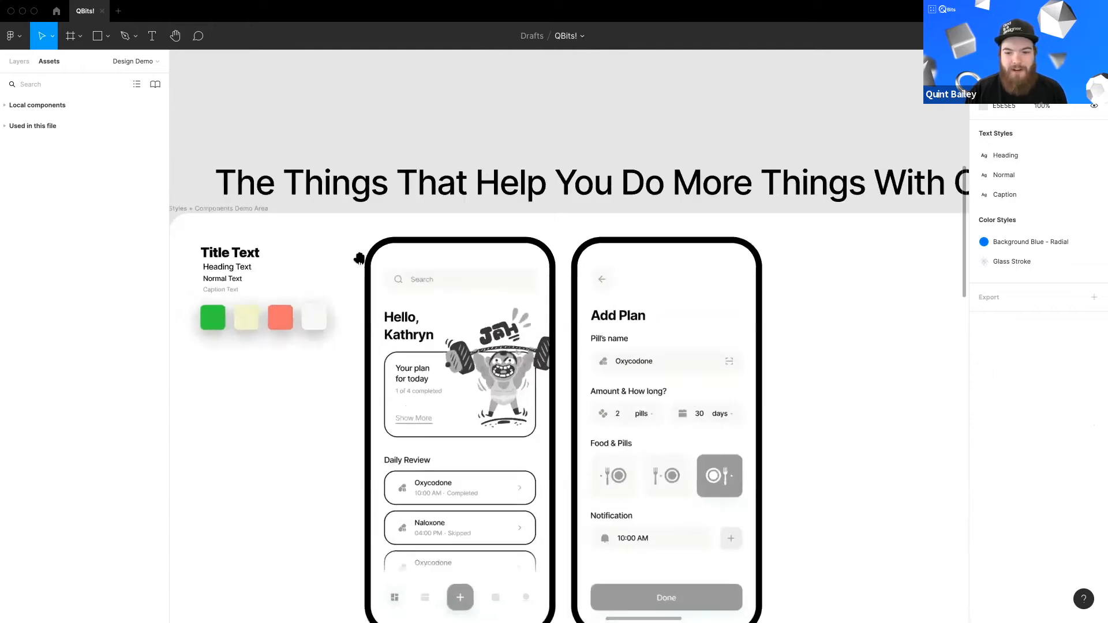
Step: Inspect the text properties of the Hello, Kathryn heading and the Title Text sample
scroll(497, 297, "up", 3)
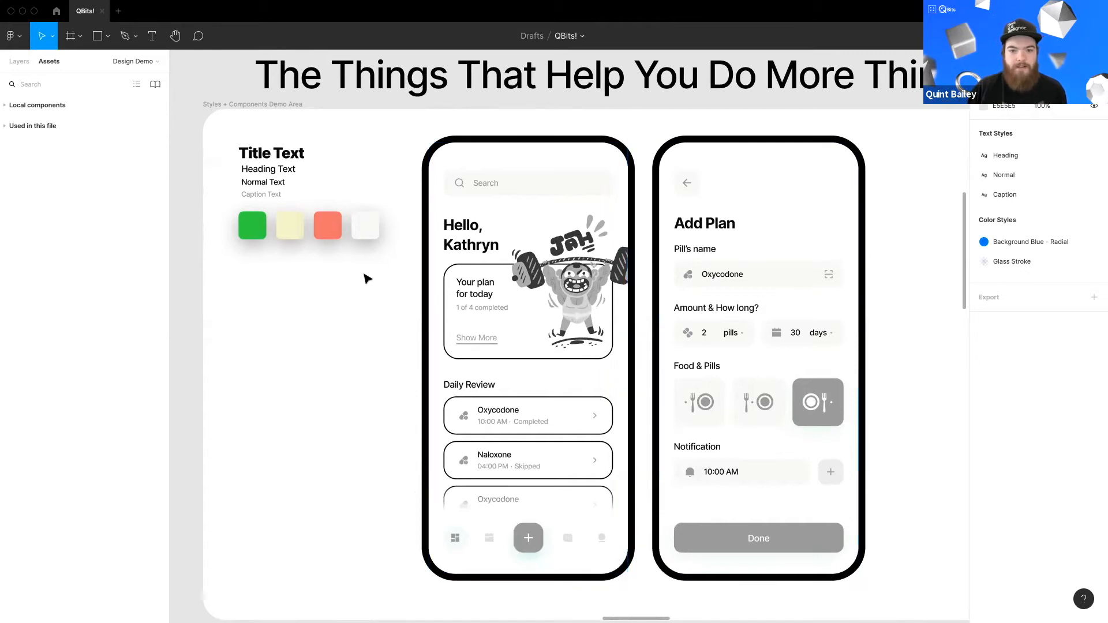
left_click(467, 248)
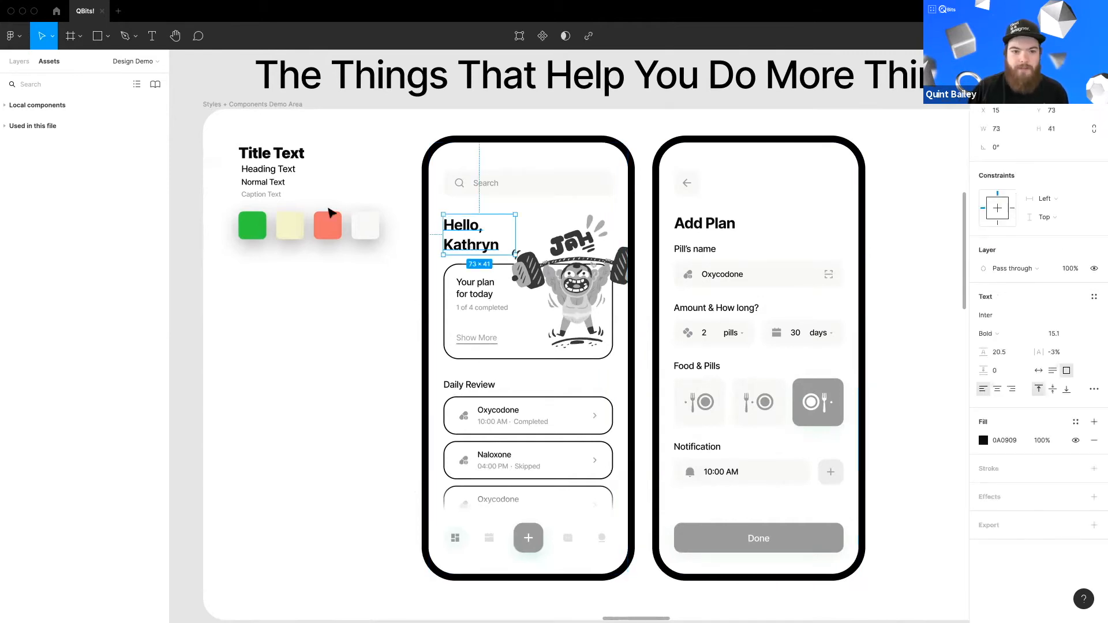
left_click(311, 191)
left_click(279, 154)
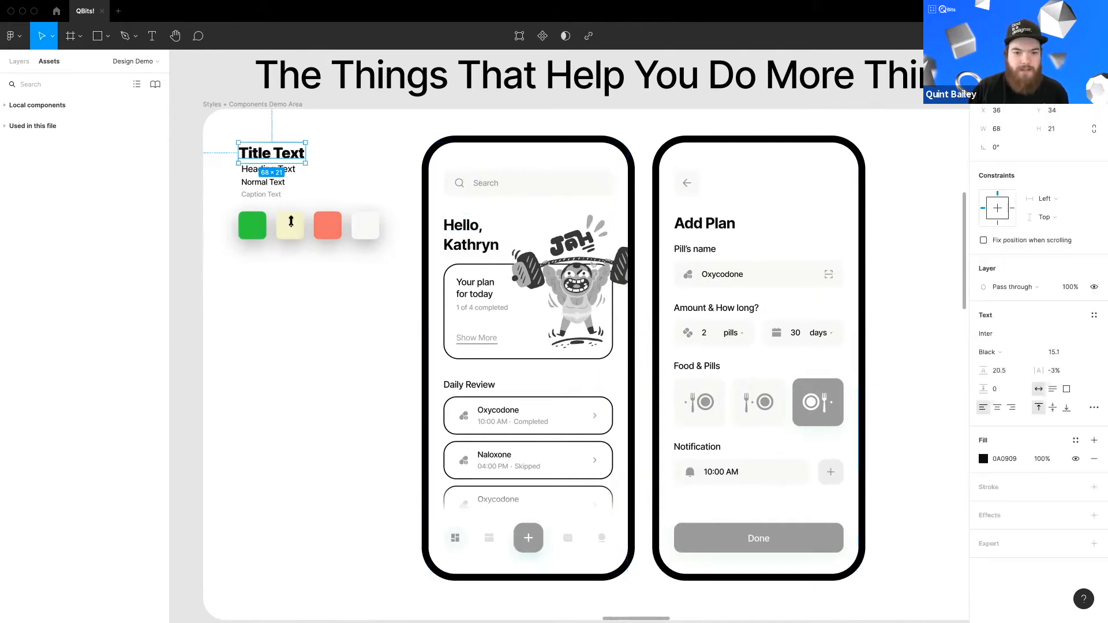
left_click(335, 330)
left_click(282, 175)
left_click(266, 183)
left_click(317, 304)
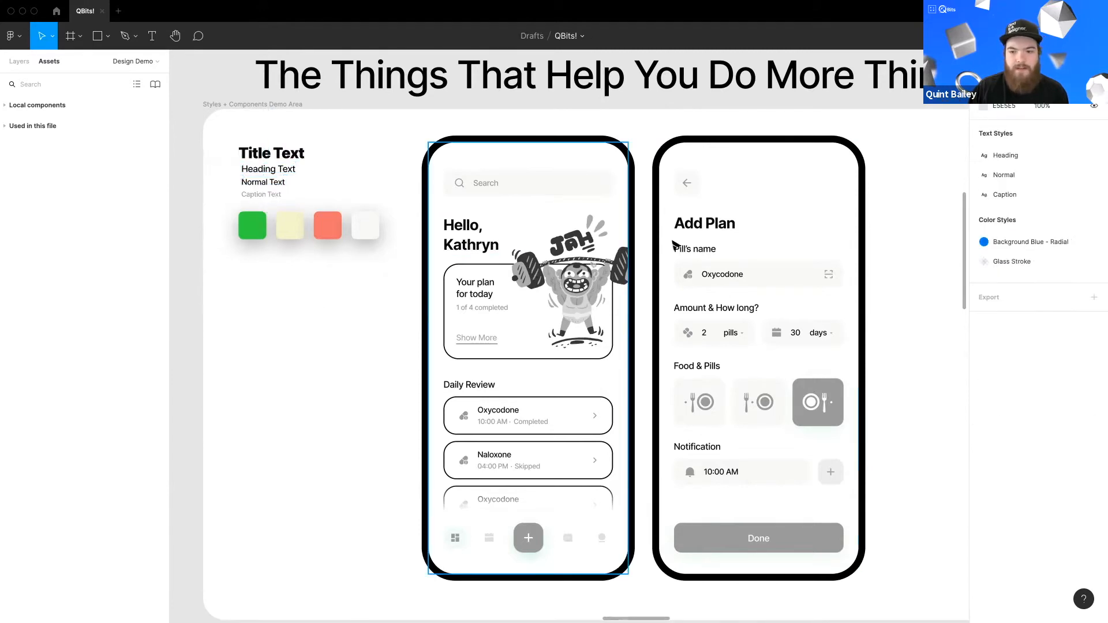
Step: Set the Hello, Kathryn heading's font weight to Semi Bold
double_click(479, 245)
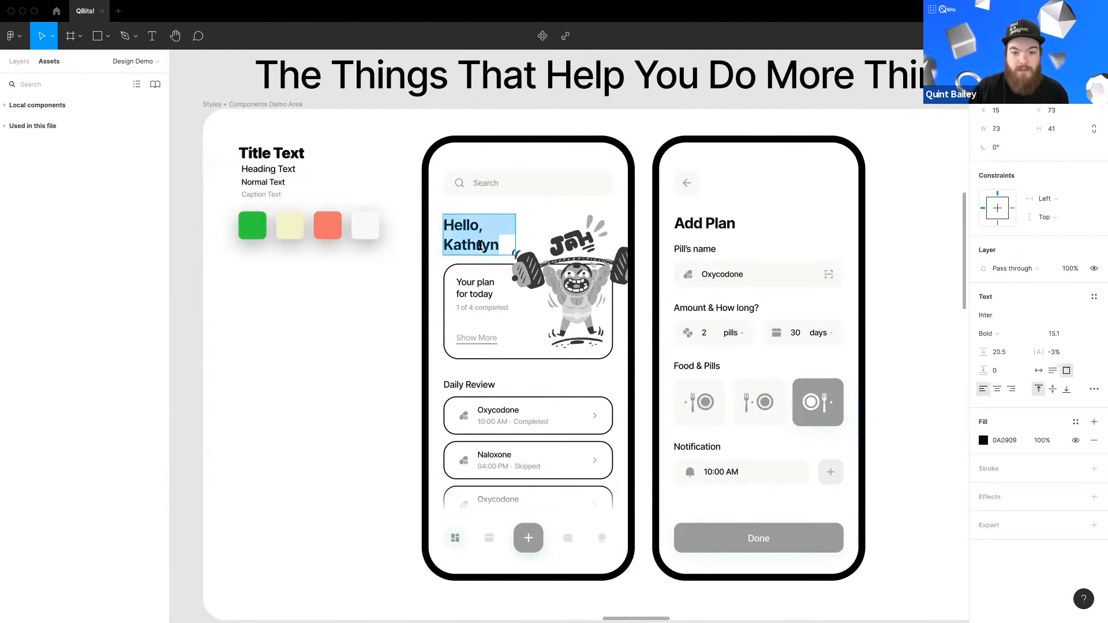
key("Escape")
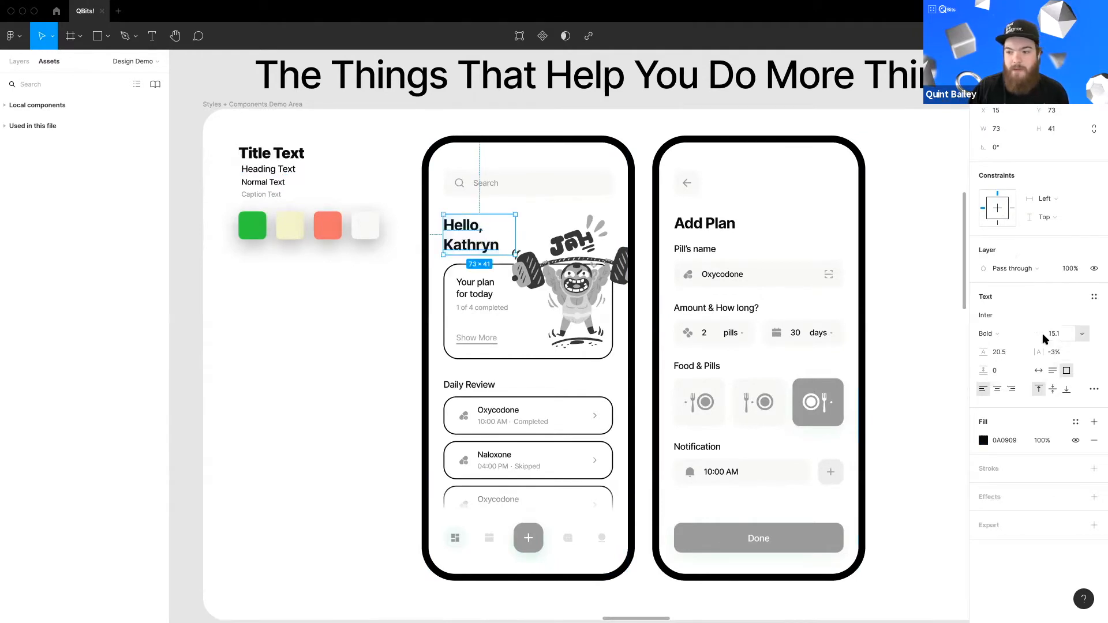
left_click(991, 334)
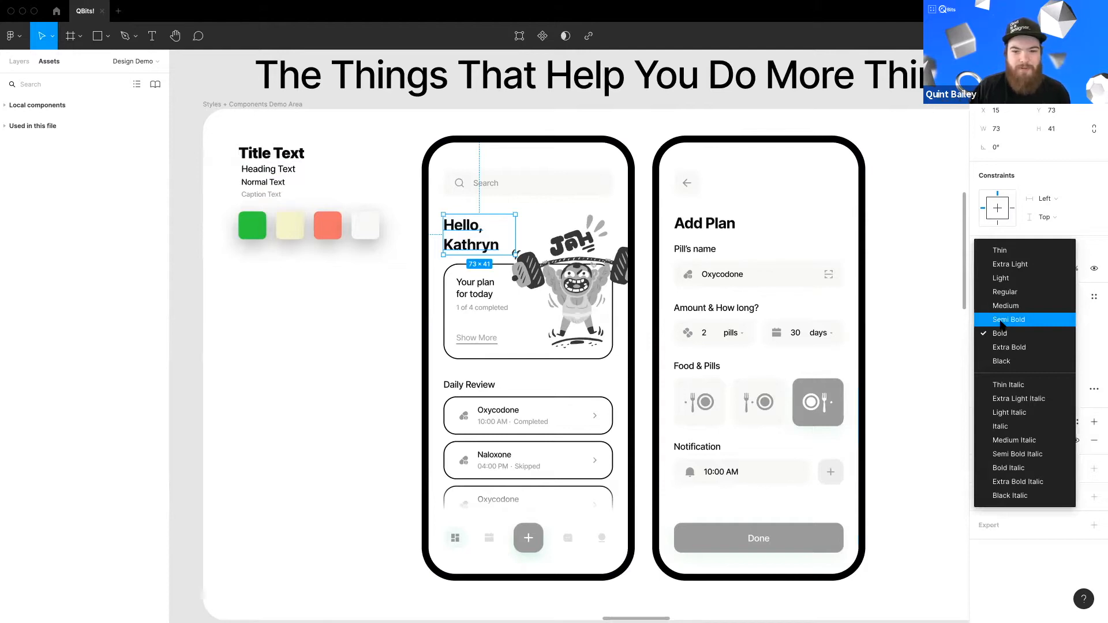
left_click(1002, 320)
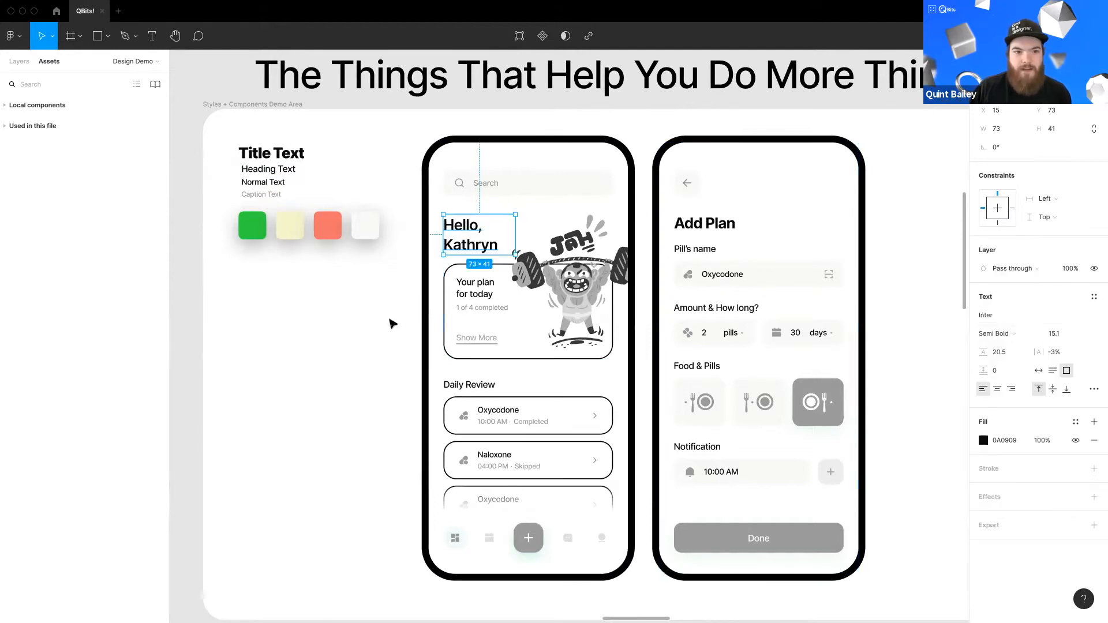
Step: Compare with the Add Plan heading and set the Hello, Kathryn heading's weight back to Bold
left_click(392, 323)
left_click(697, 228)
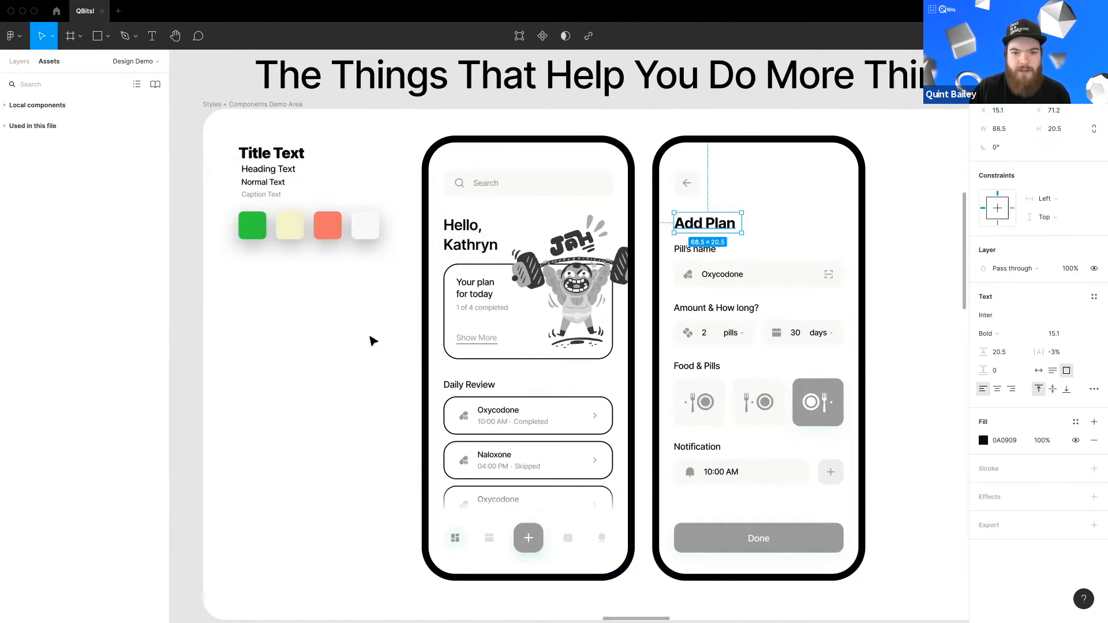
left_click(372, 340)
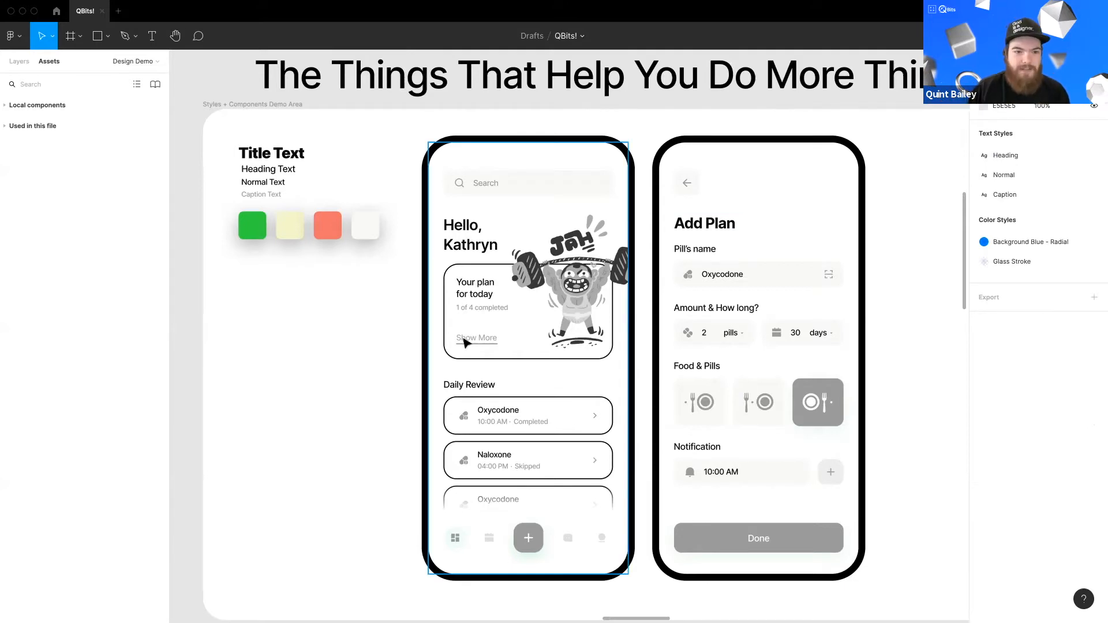
left_click(474, 248)
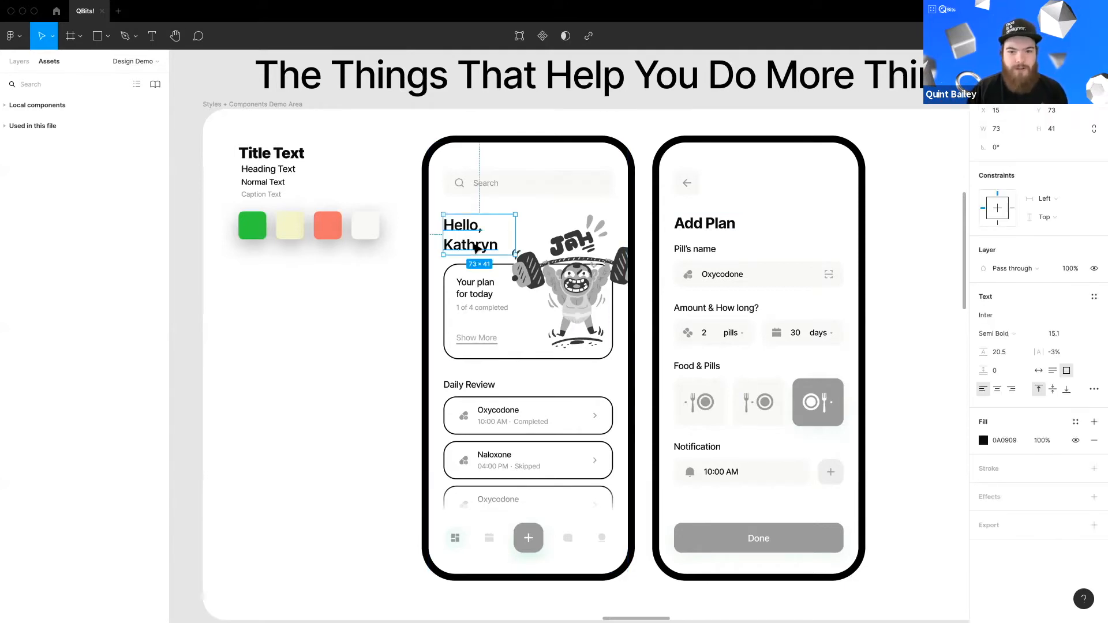
scroll(574, 352, "up", 4)
scroll(575, 354, "down", 1)
left_click_drag(652, 428, 575, 420)
left_click_drag(699, 398, 800, 335)
scroll(866, 346, "up", 4)
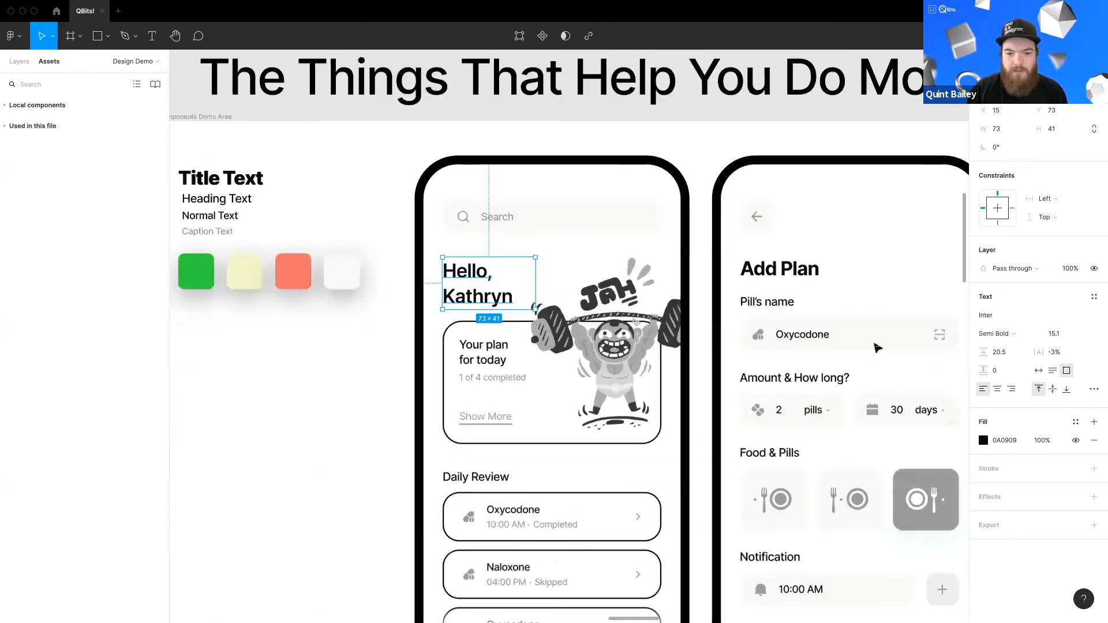
scroll(877, 347, "left", 2)
left_click(1007, 334)
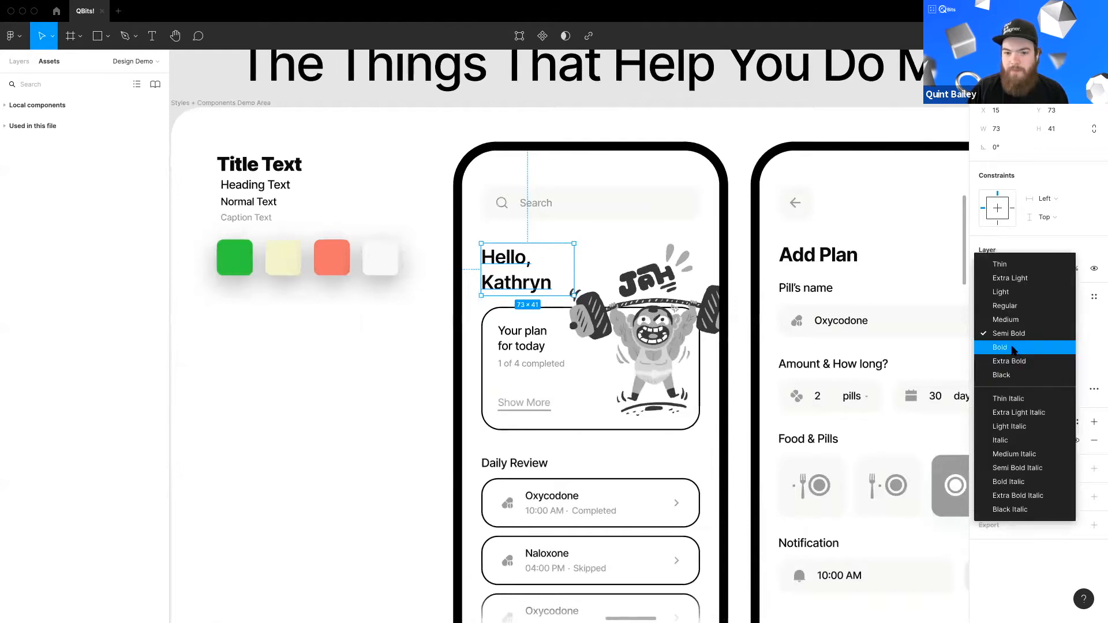
left_click(366, 350)
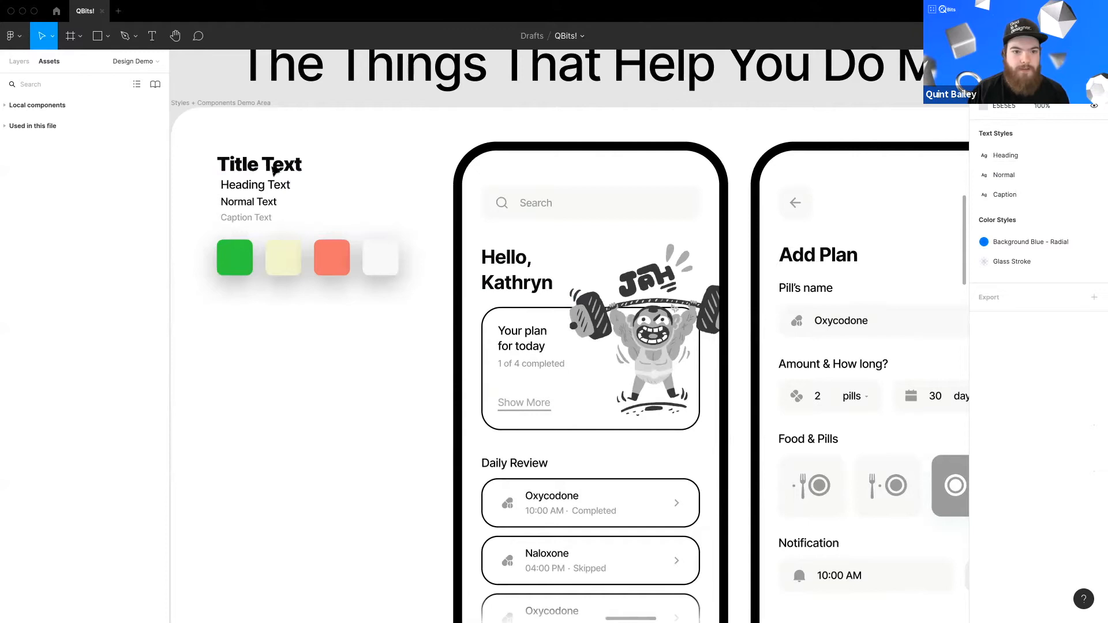
Step: Create a new text style named Title from the Title Text layer
left_click(275, 169)
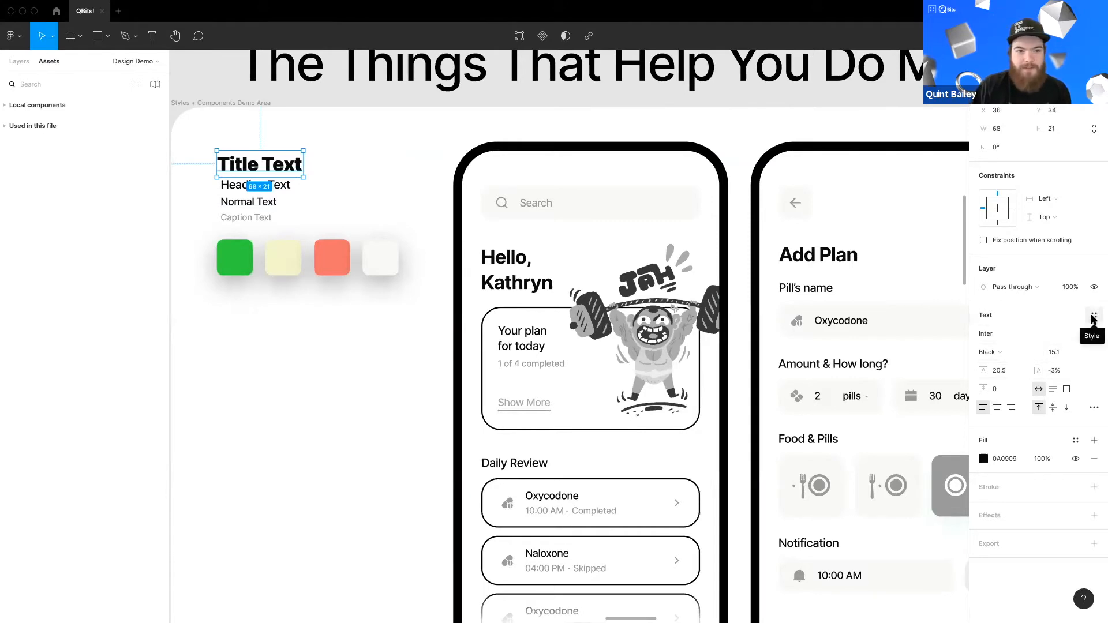
left_click(1092, 319)
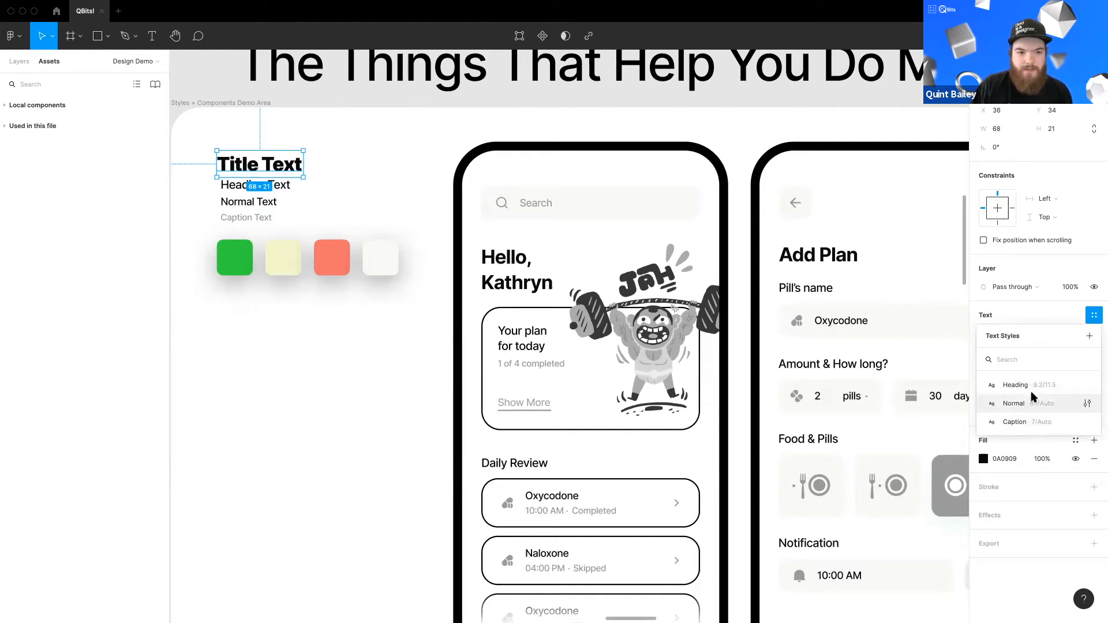
left_click(1088, 338)
type("Title")
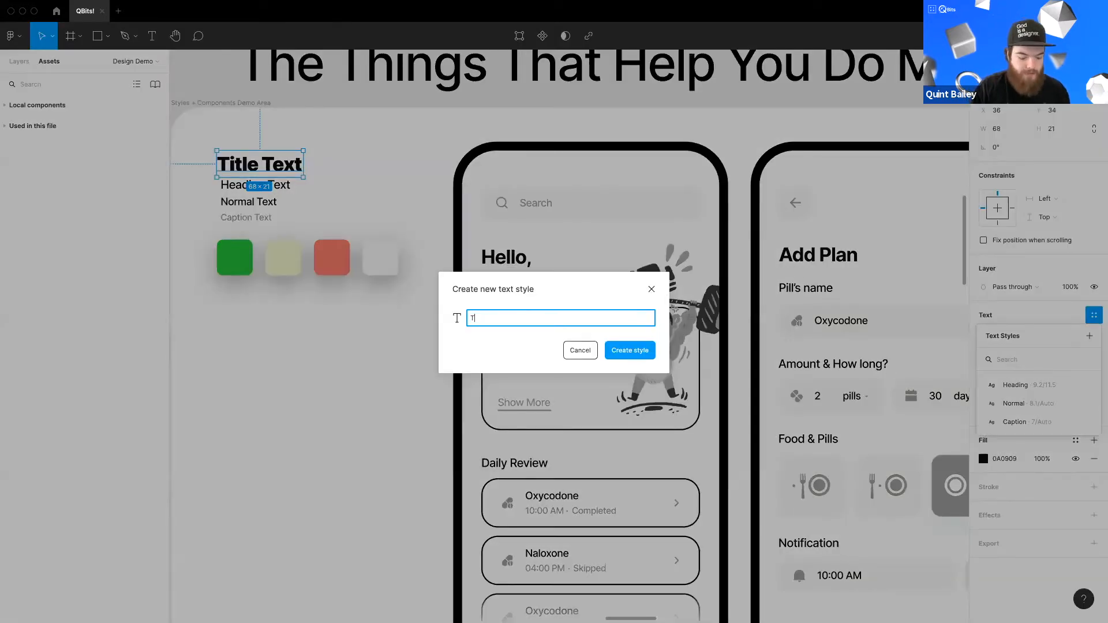
left_click(646, 351)
Step: Apply the Title text style to both the Hello, Kathryn and Add Plan headings together
left_click(439, 381)
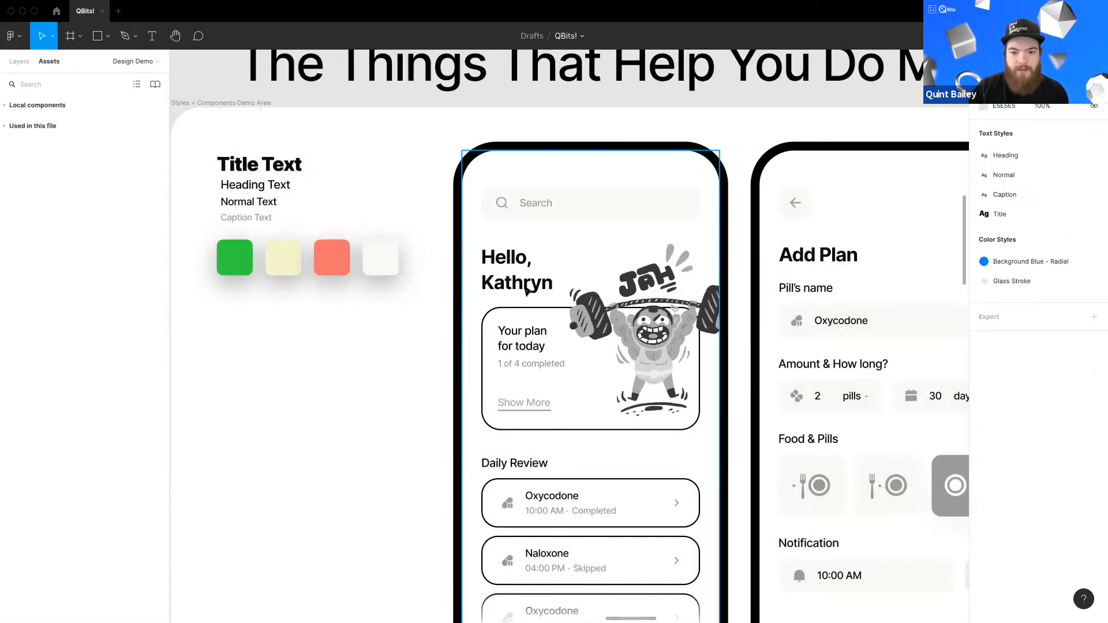
left_click(526, 291)
left_click(516, 269)
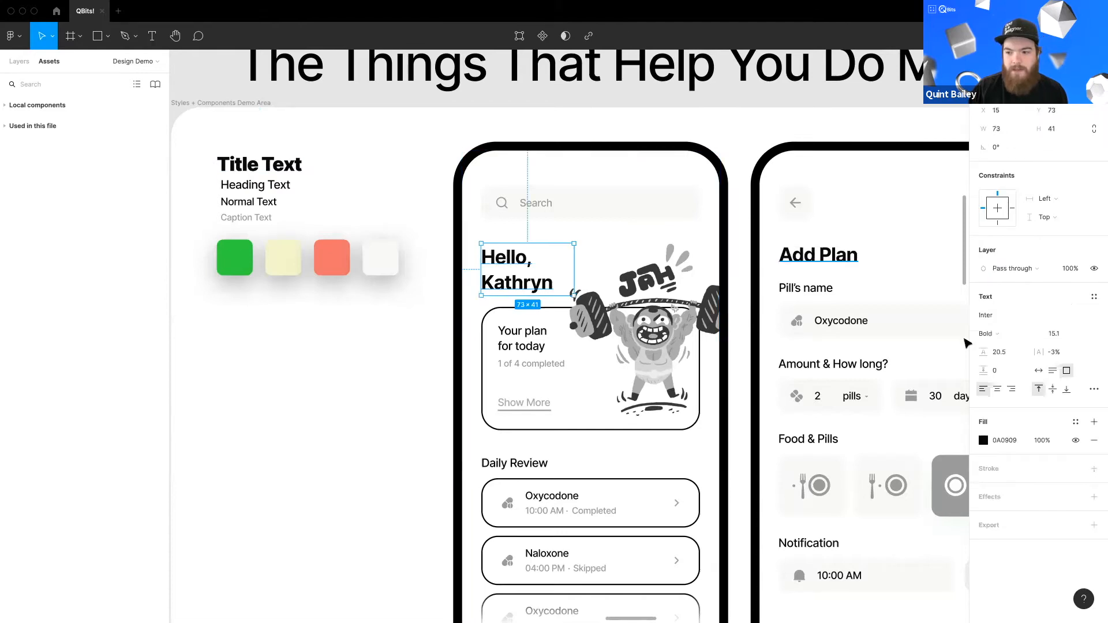
left_click(818, 255, "shift")
left_click(1094, 297)
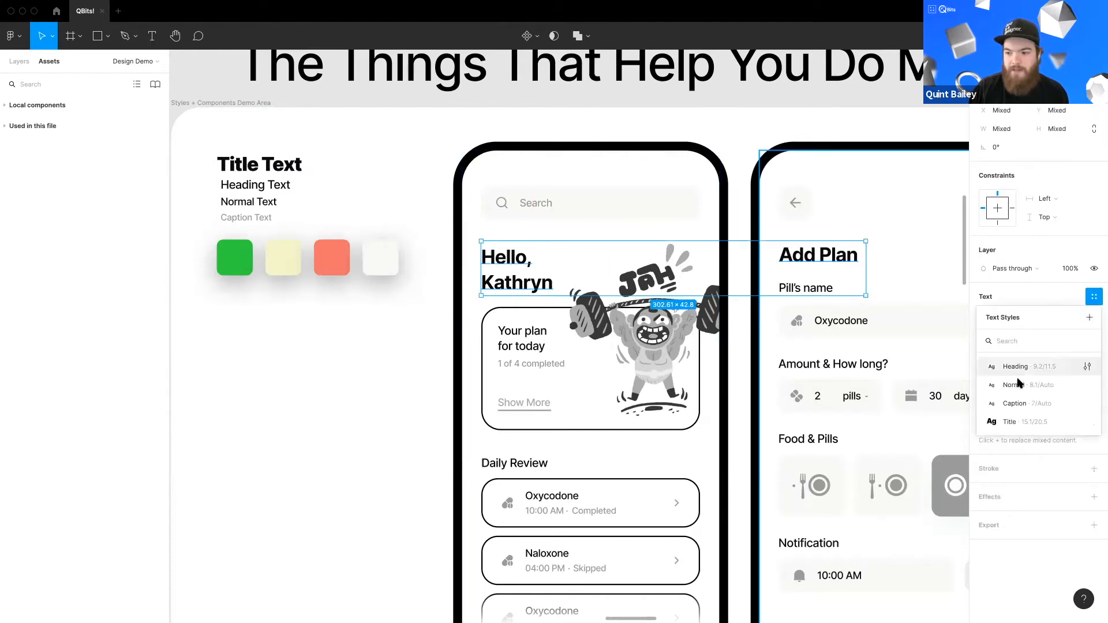
left_click(1014, 420)
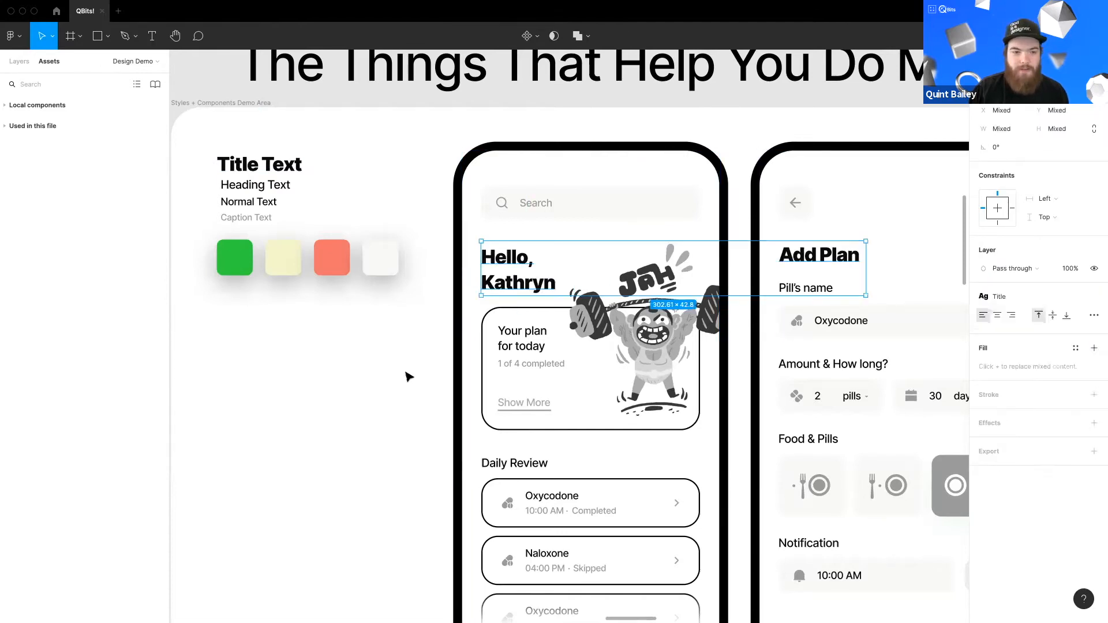
Step: Edit the Title text style and change its font weight to Extra Bold
left_click(386, 377)
left_click(272, 171)
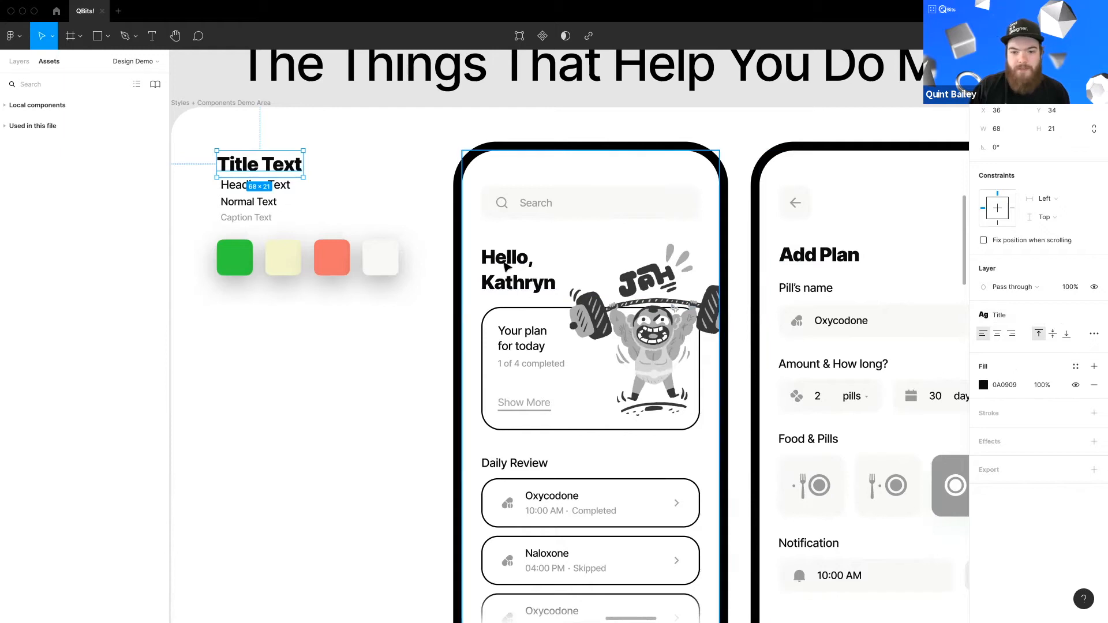
left_click(818, 260)
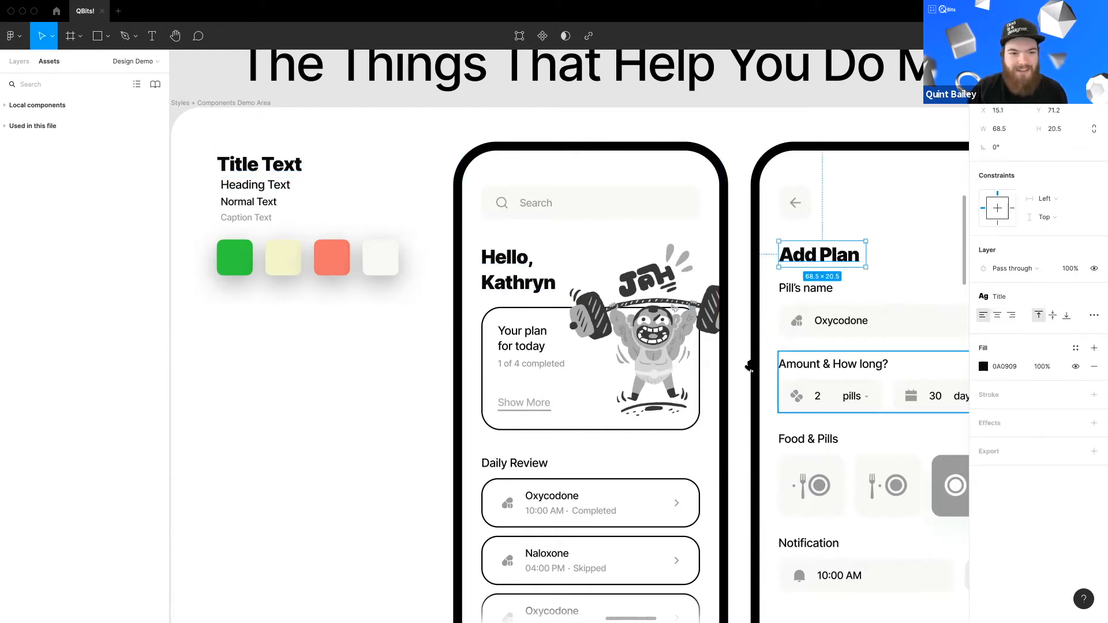
scroll(826, 323, "right", 3)
scroll(808, 341, "right", 2)
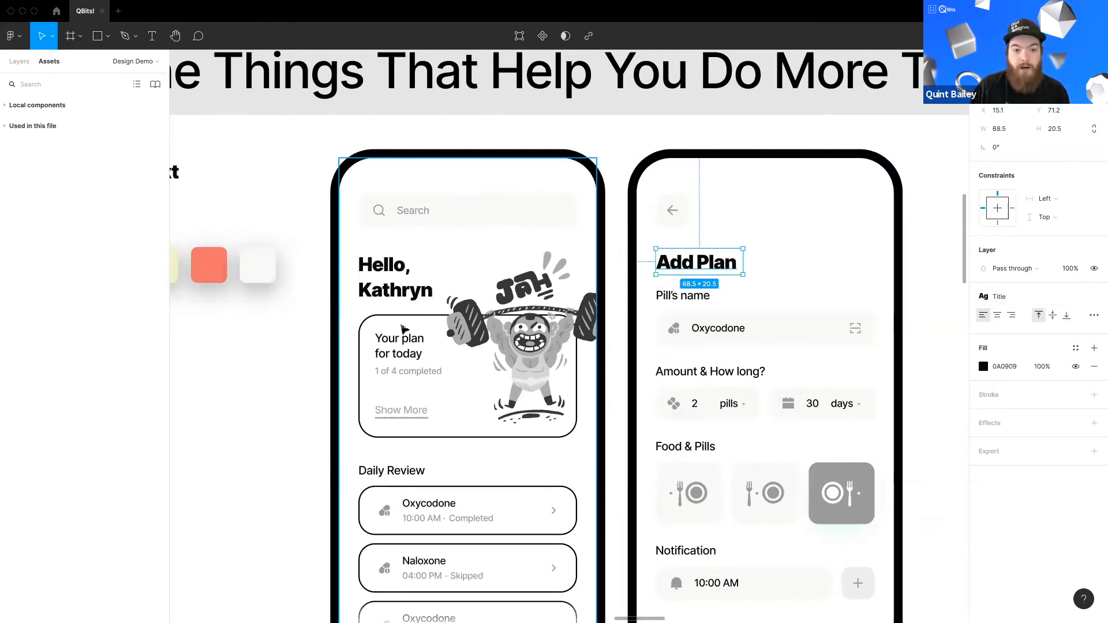
scroll(534, 327, "left", 2)
scroll(570, 320, "right", 1)
scroll(561, 317, "up", 1)
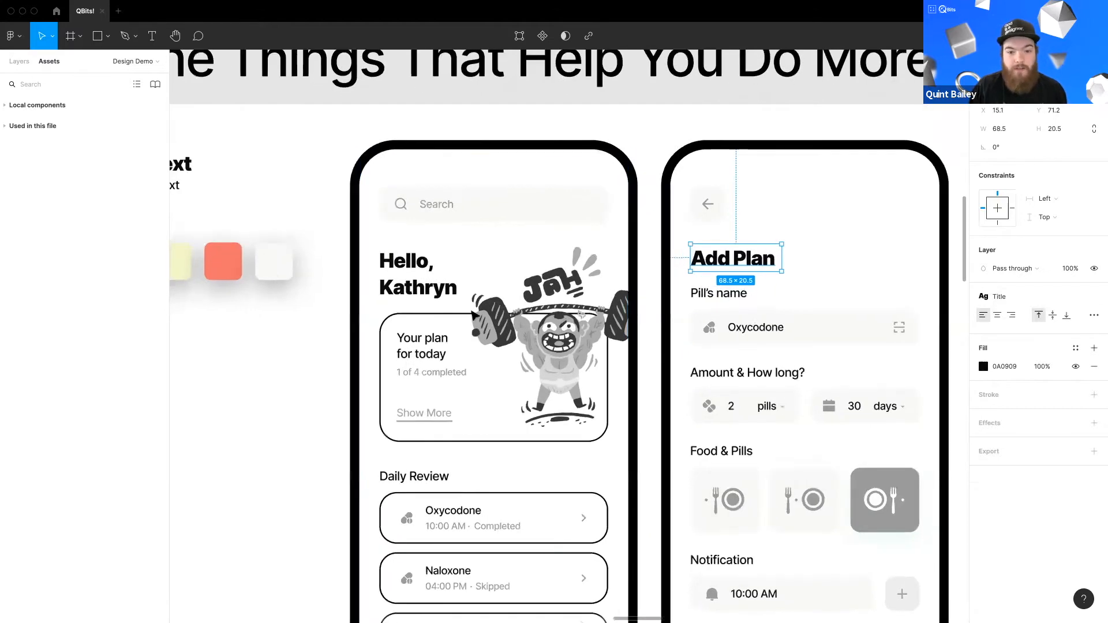
scroll(561, 318, "right", 1)
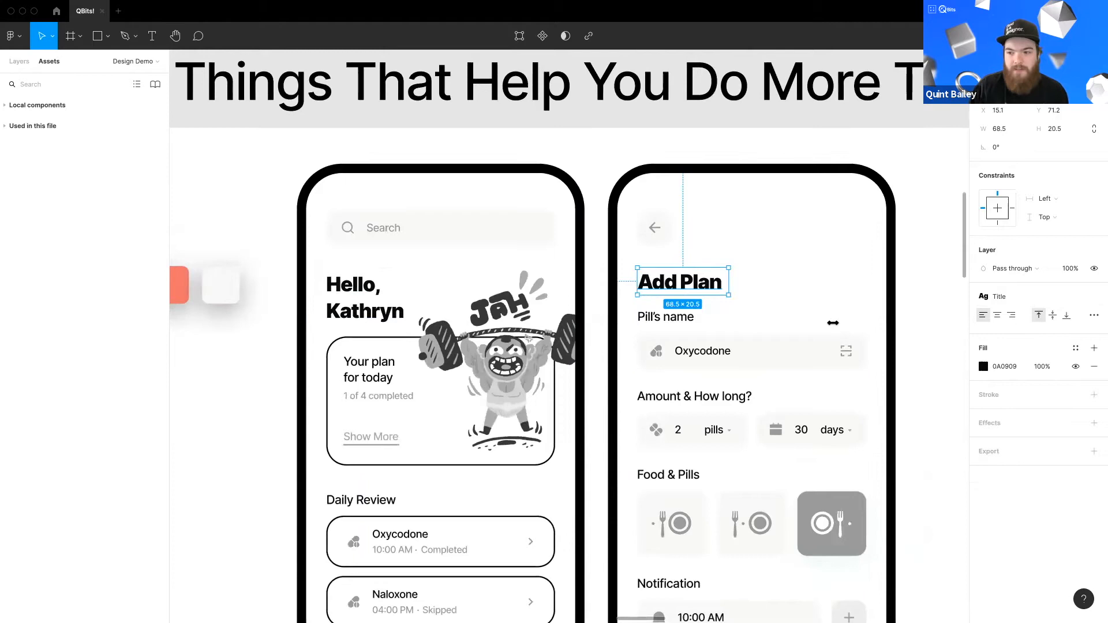
left_click(1020, 296)
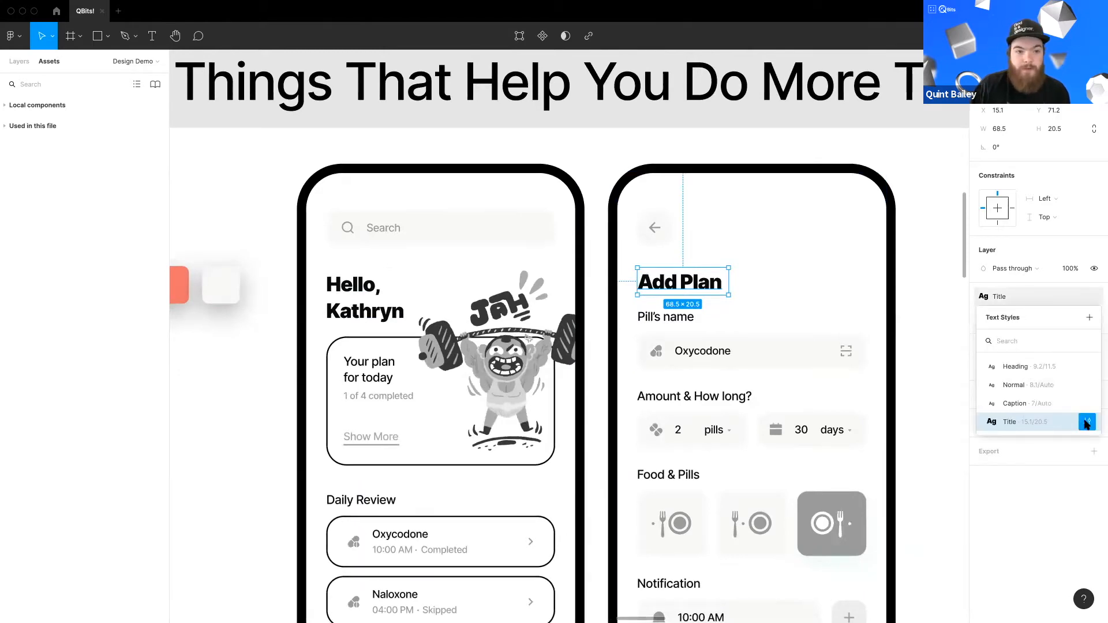
left_click(1087, 423)
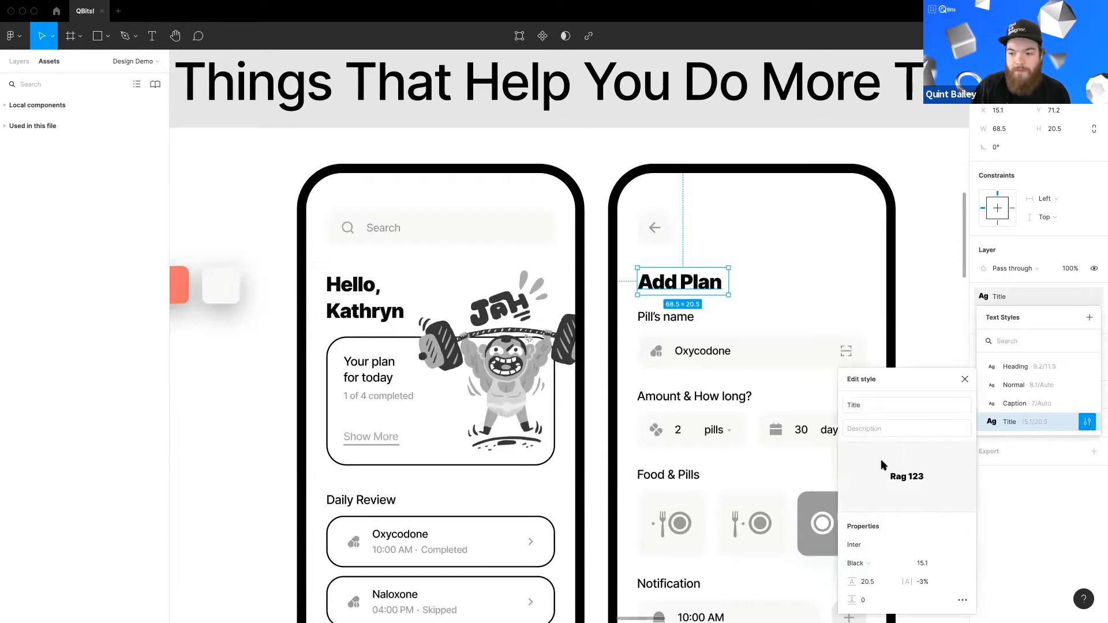
left_click(866, 565)
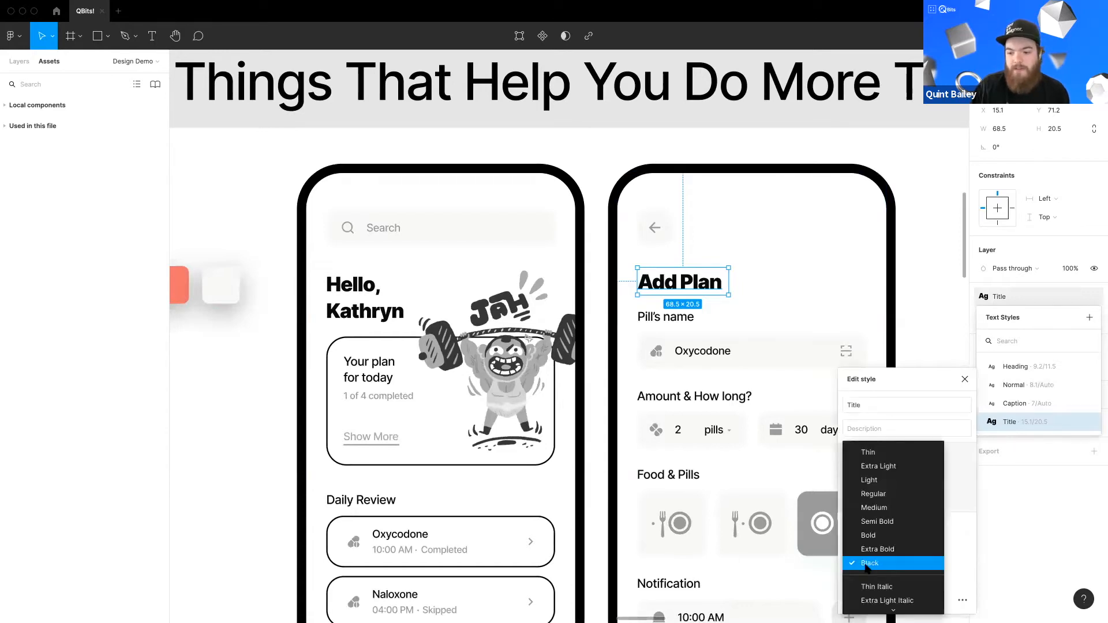
left_click(880, 553)
Step: Undo the last three changes made to the Title style and canvas
left_click_drag(232, 387, 387, 374)
left_click(324, 398)
scroll(388, 375, "down", 1)
key("super+z")
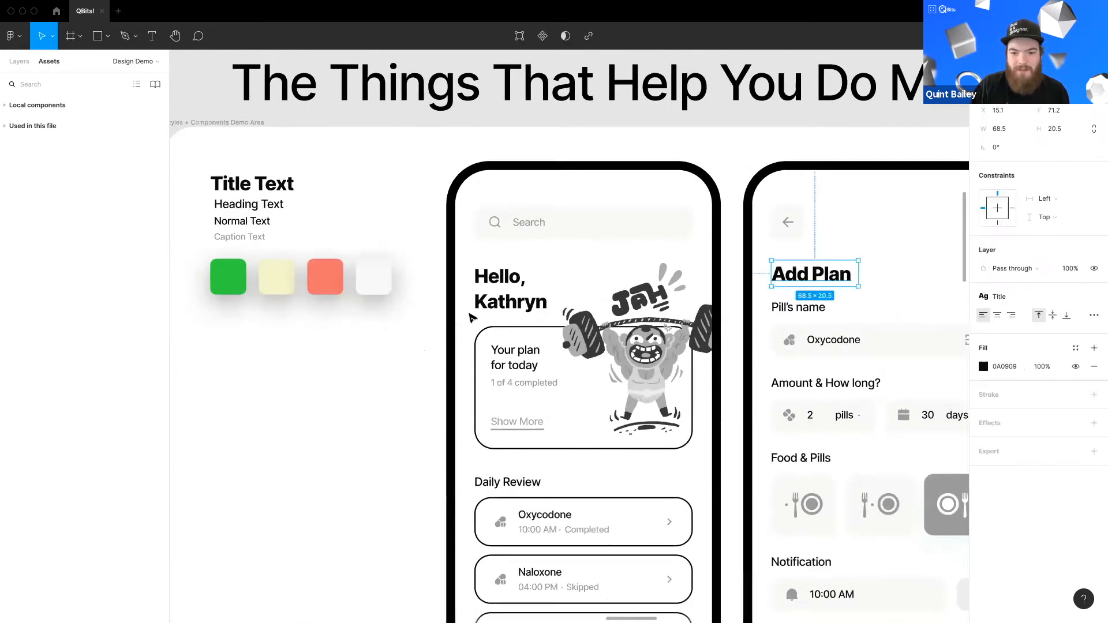
key("super+z")
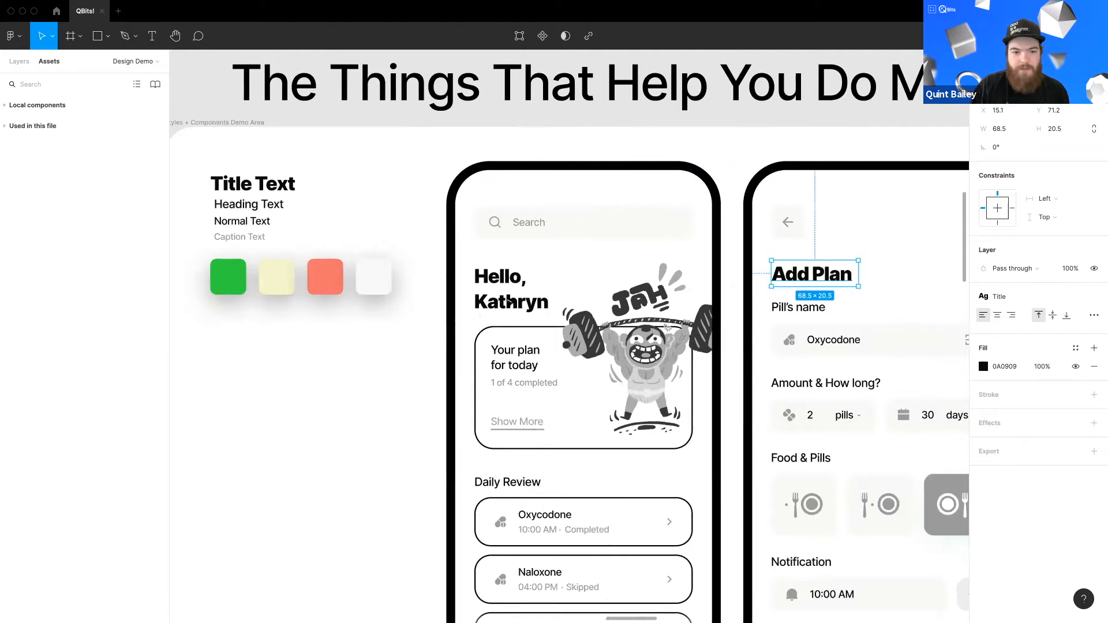
key("super+z")
left_click_drag(392, 398, 387, 396)
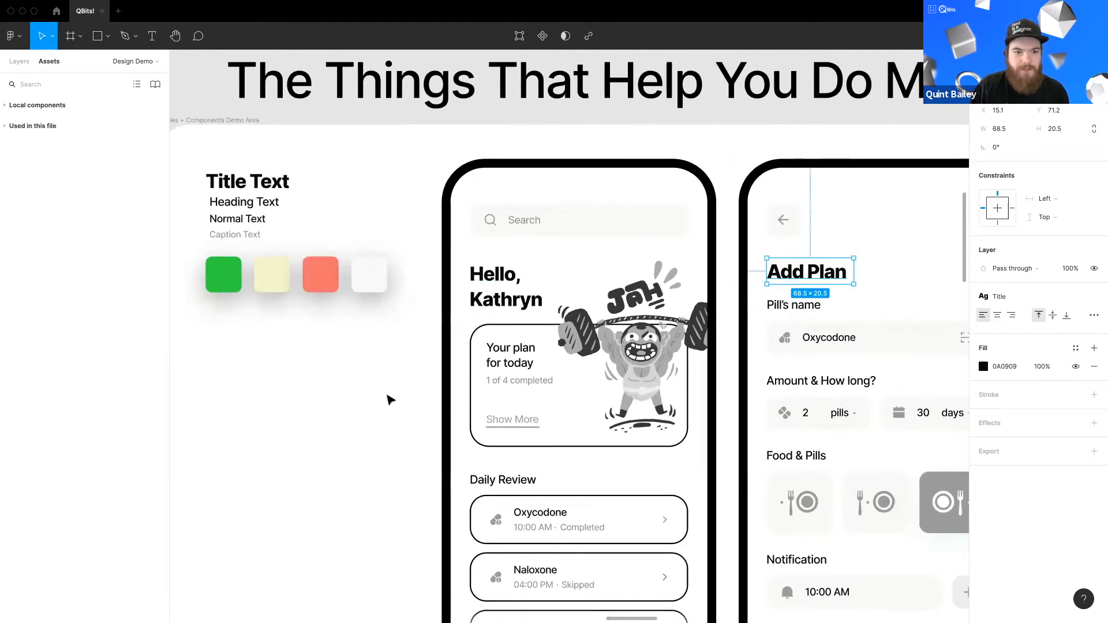
Step: Move the Title text style to the top of the text styles list
left_click(387, 395)
left_click_drag(440, 447, 434, 419)
scroll(434, 419, "down", 1)
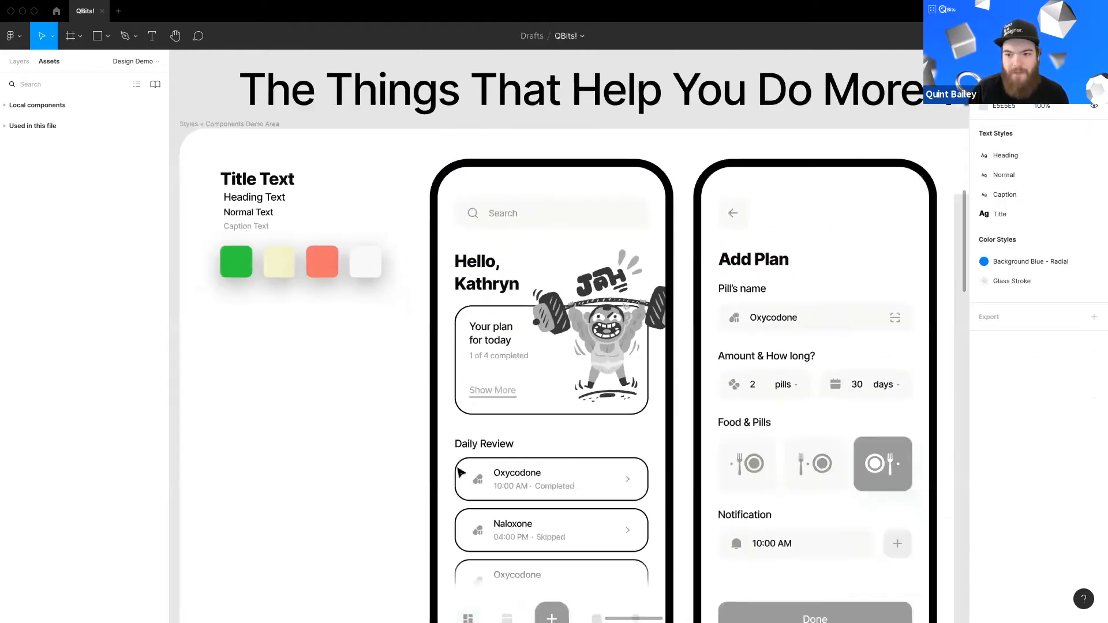
scroll(460, 473, "down", 1)
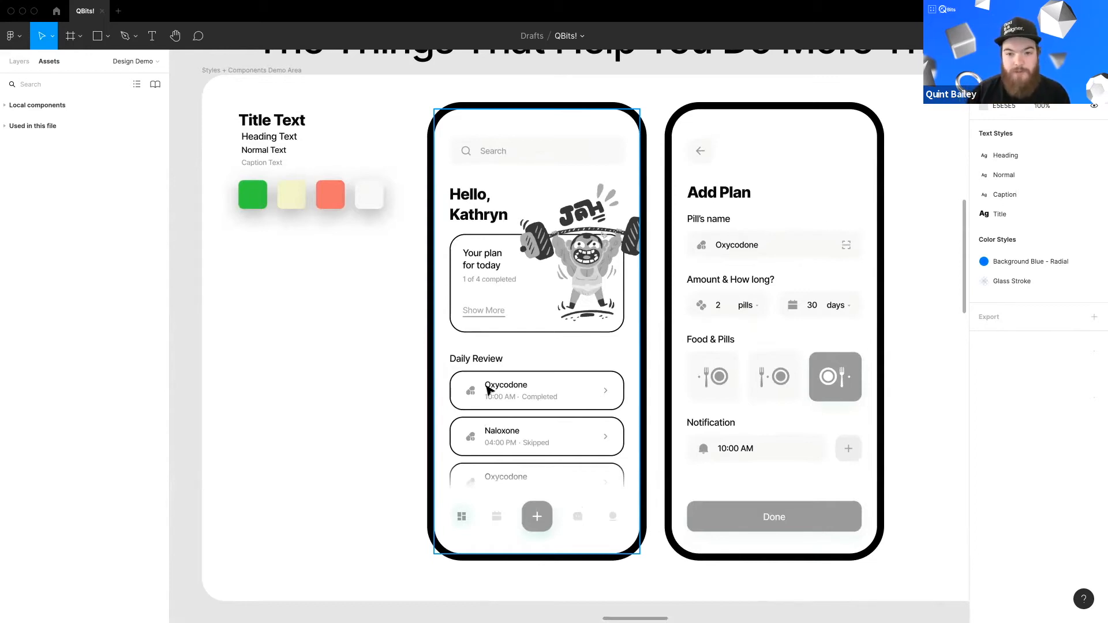
scroll(437, 285, "right", 2)
scroll(436, 285, "up", 1)
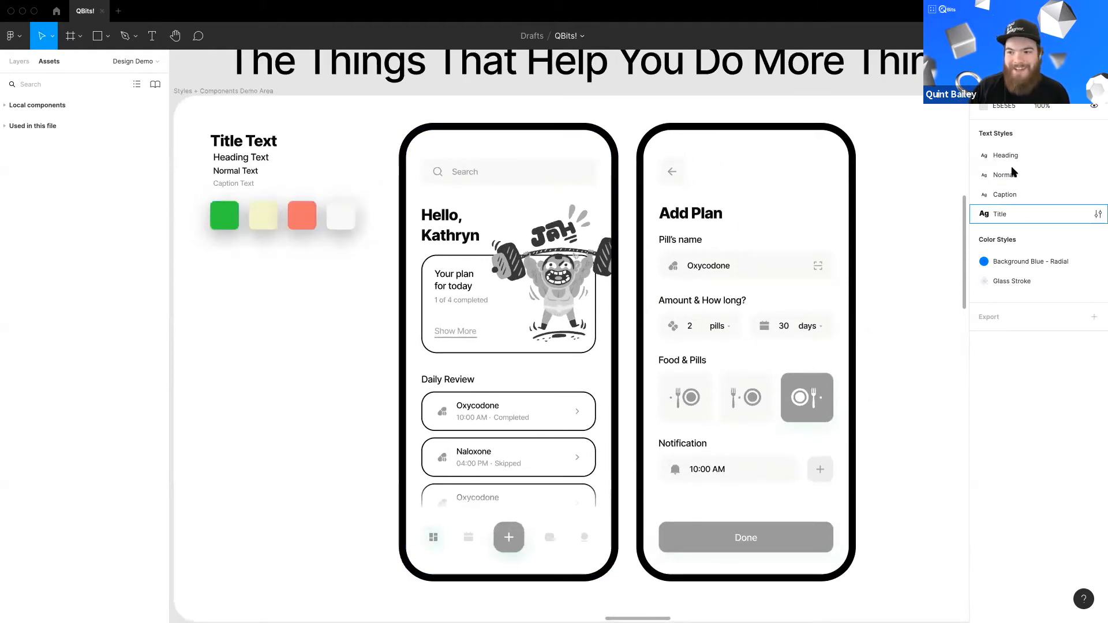
left_click_drag(1000, 214, 999, 152)
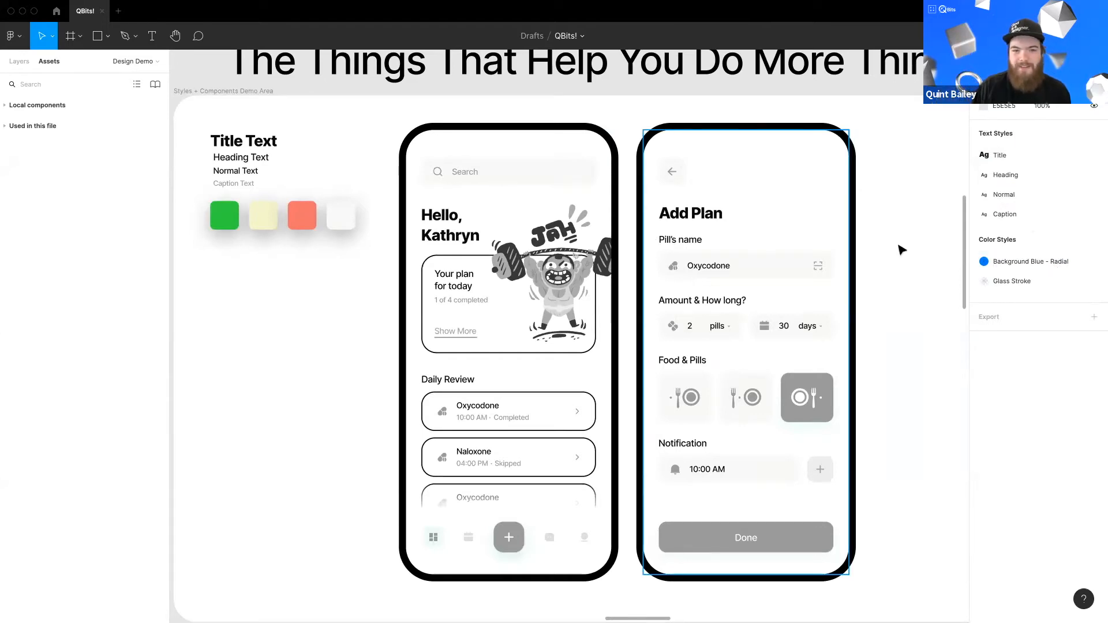
Step: Create a new color style named Grun from the green swatch's fill
left_click(228, 224)
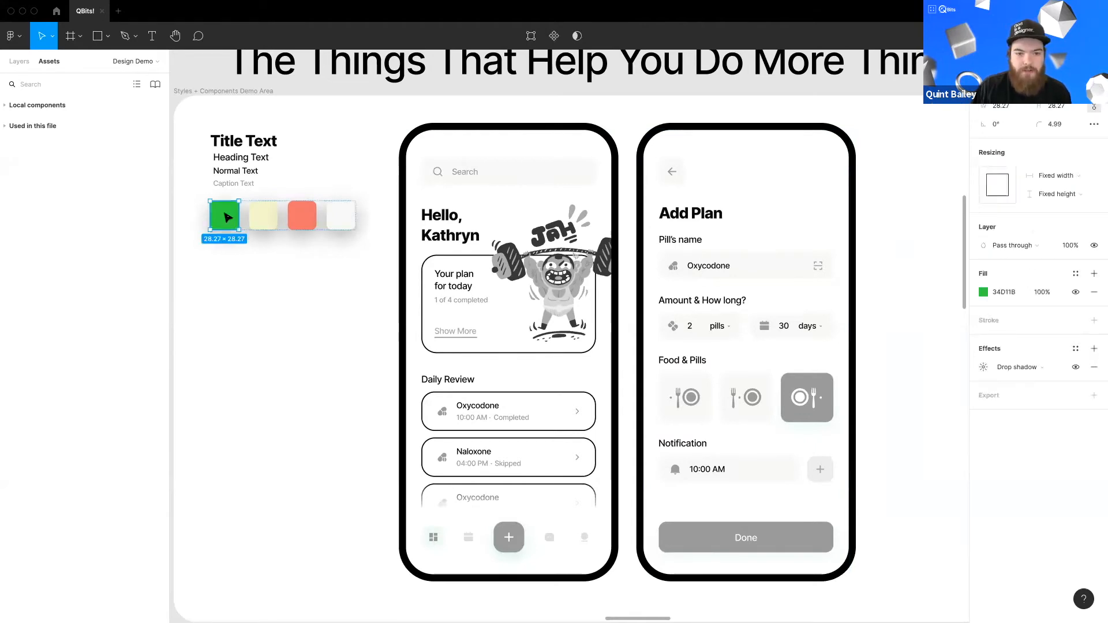
left_click(1076, 275)
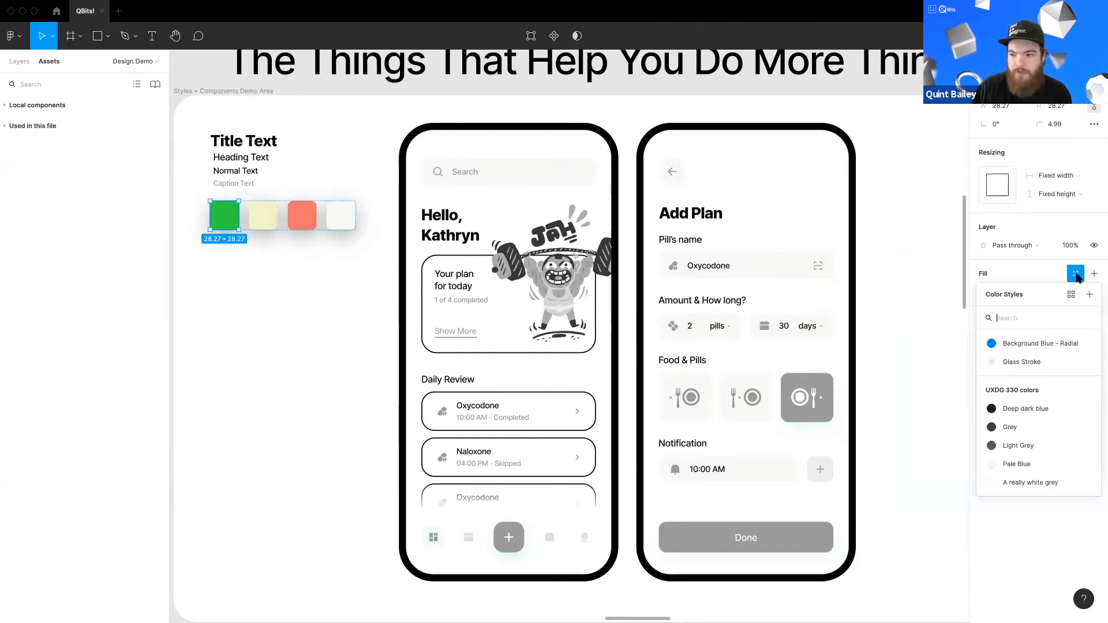
left_click(1090, 295)
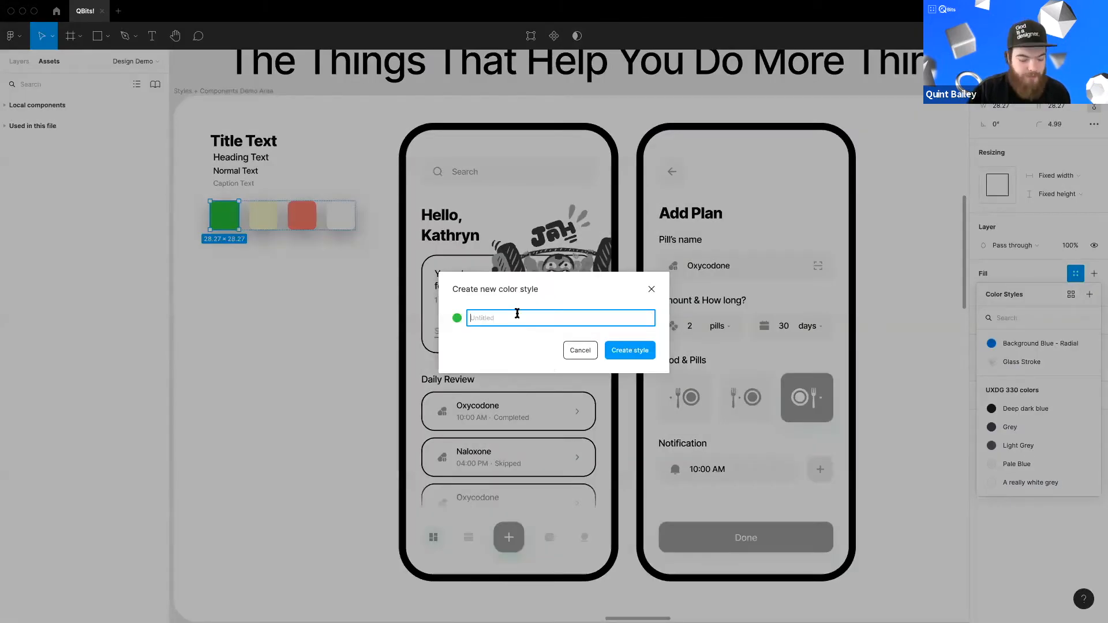
type("G")
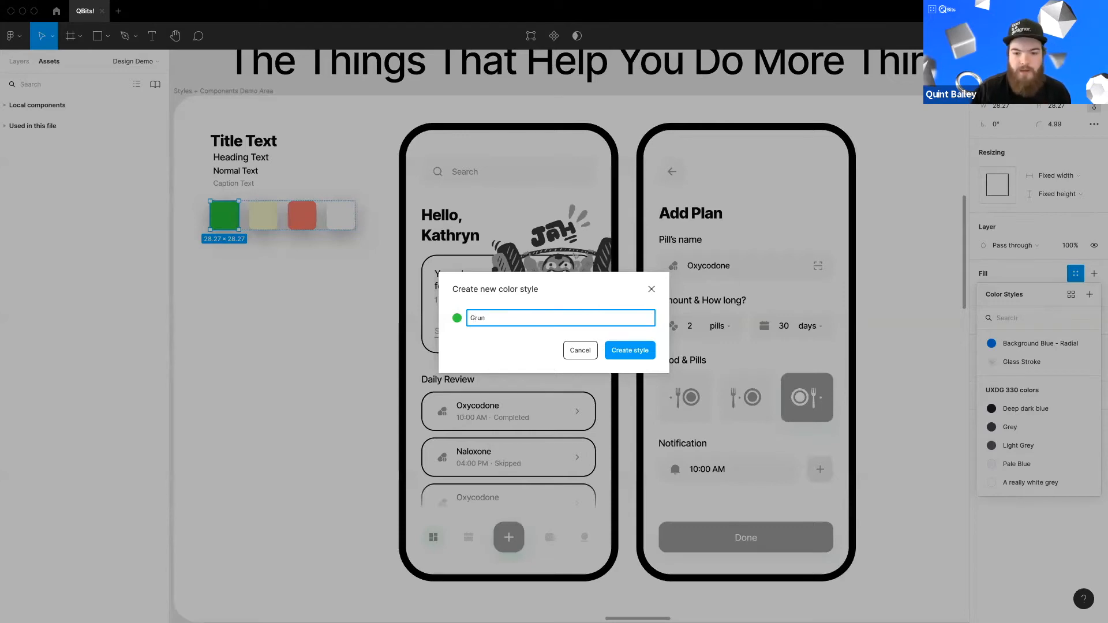
type("run")
left_click(629, 351)
Step: Create a new color style named Tann from the pale yellow swatch's fill
left_click(264, 215)
left_click(1075, 274)
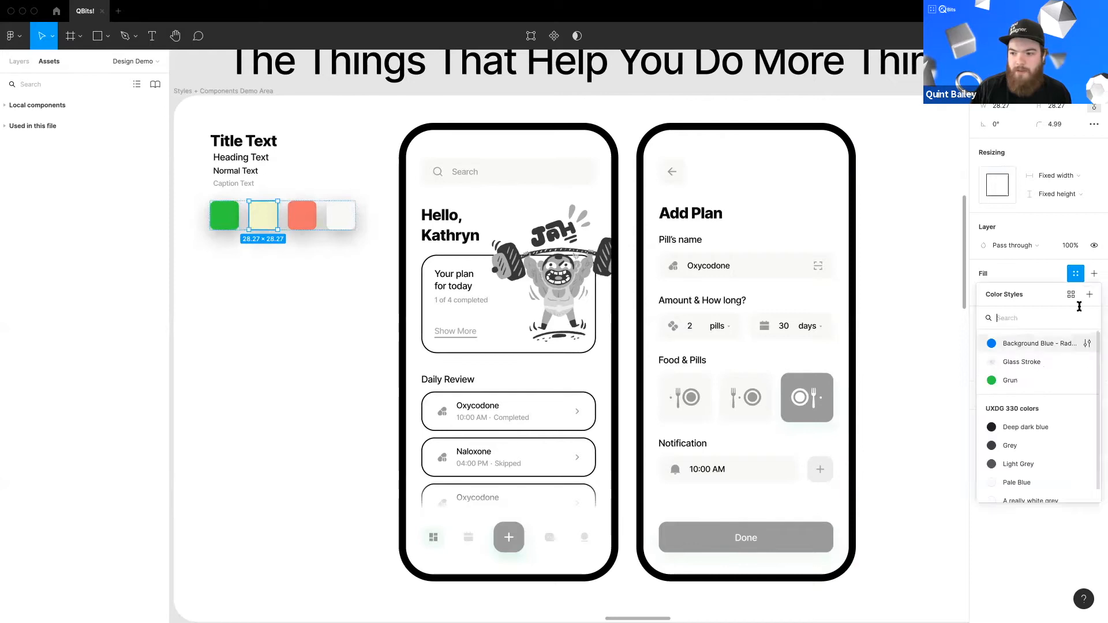
left_click(1089, 295)
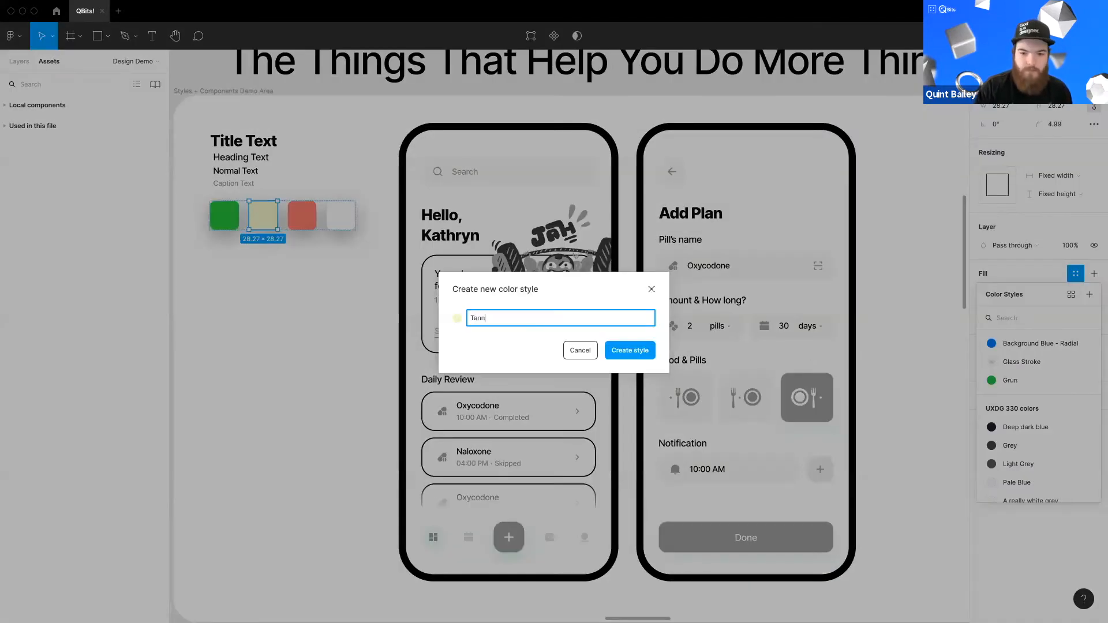
type("Tann")
key("Return")
Step: Create a new color style named Sammin from the salmon swatch's fill
left_click(302, 215)
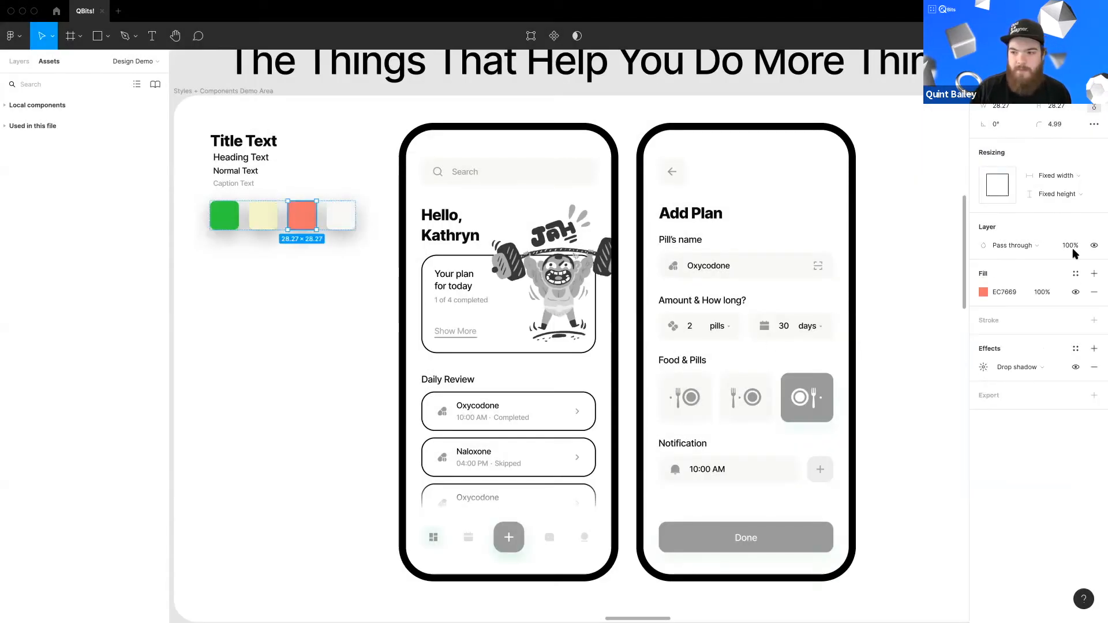
left_click(1075, 274)
left_click(1090, 295)
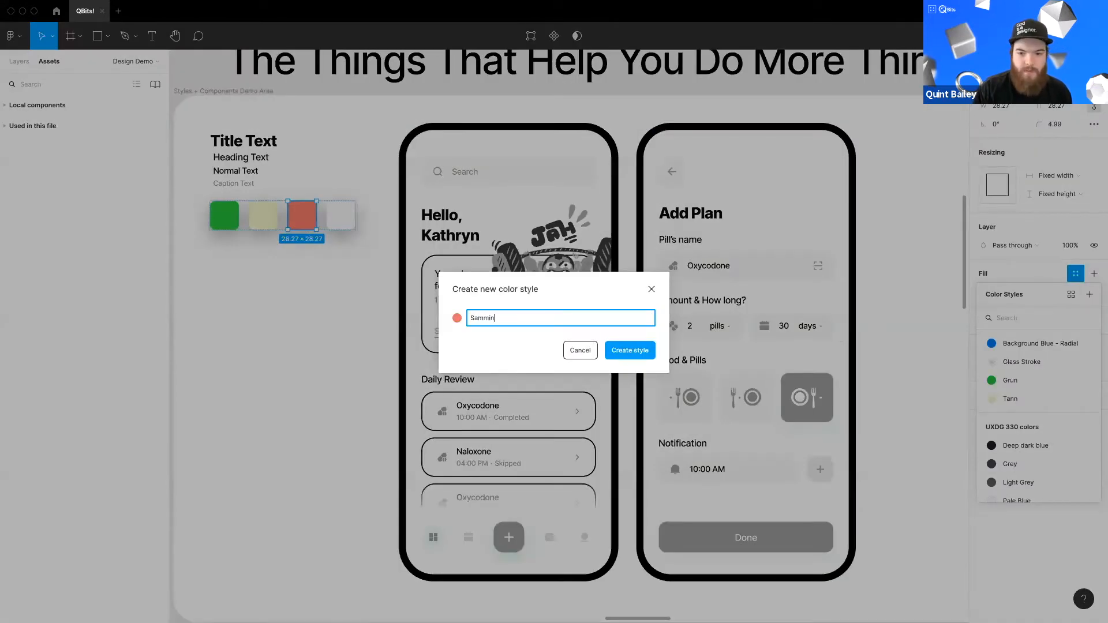
type("Sammin")
key("Return")
Step: Create a new color style named Wite from the off-white swatch's fill
left_click(341, 215)
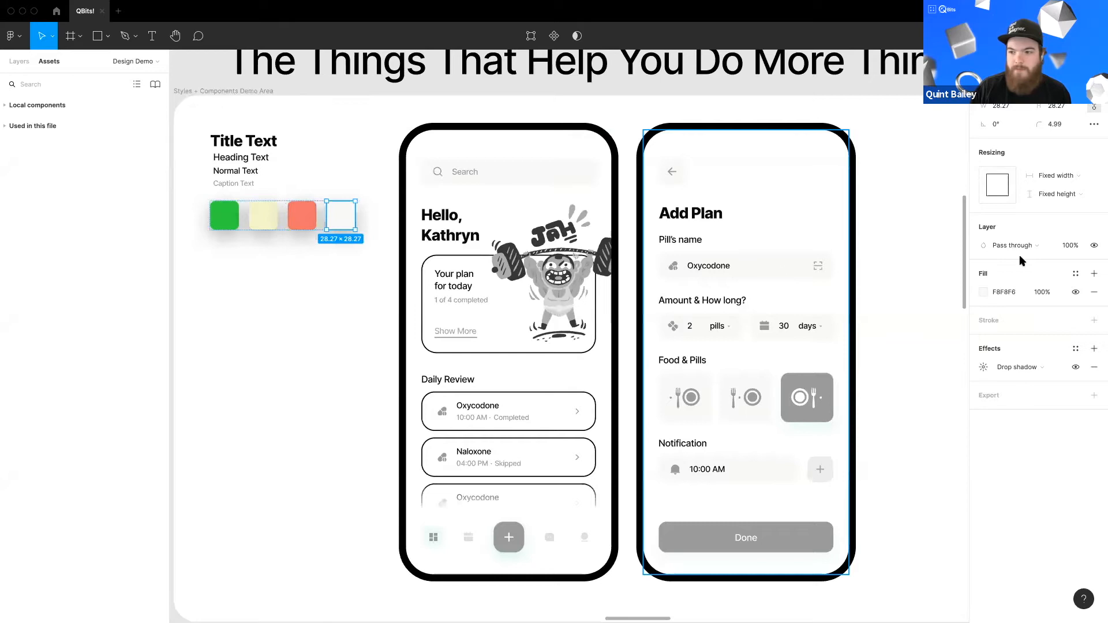
left_click(1076, 273)
left_click(1089, 294)
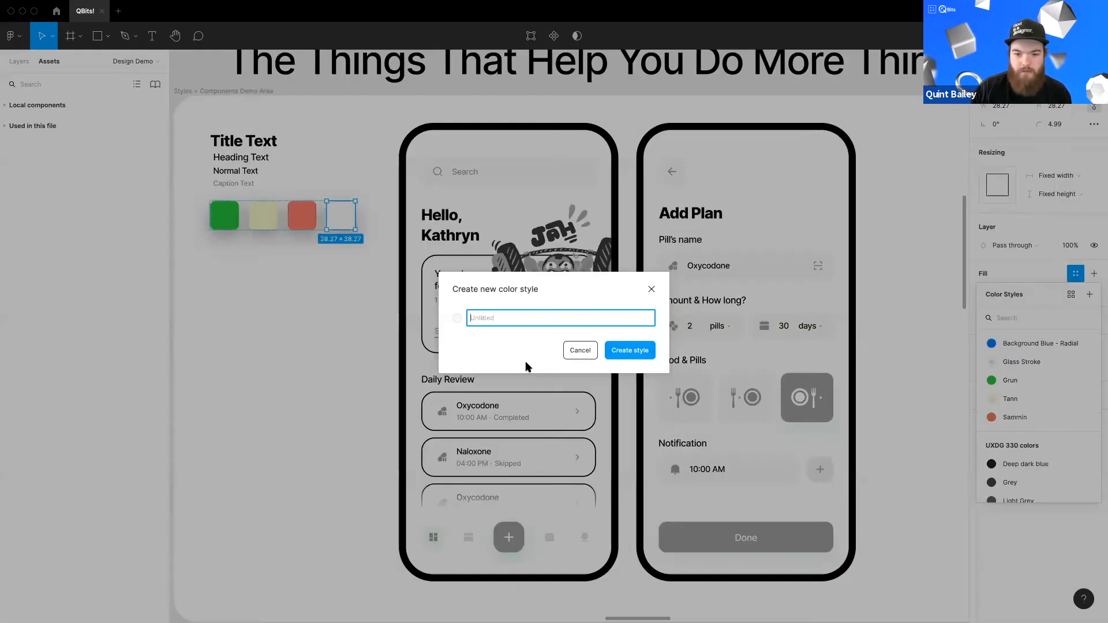
key("Return")
left_click(292, 346)
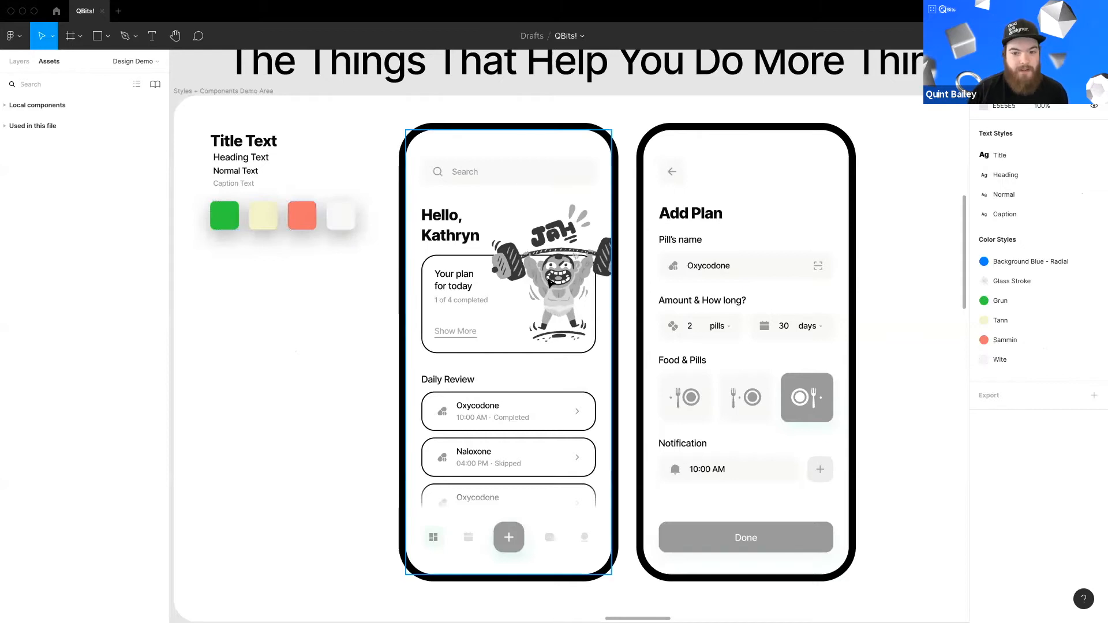
Step: Increase the saturation of the weightlifter illustration's image fill to bring back its colours
left_click(606, 265)
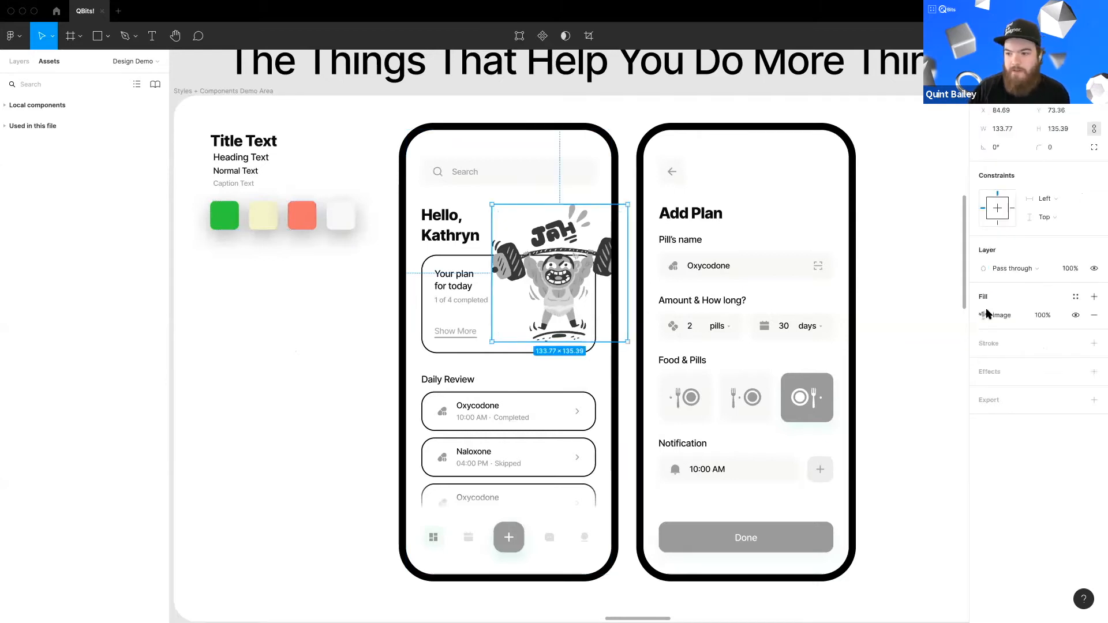
left_click(984, 315)
left_click_drag(894, 494, 941, 495)
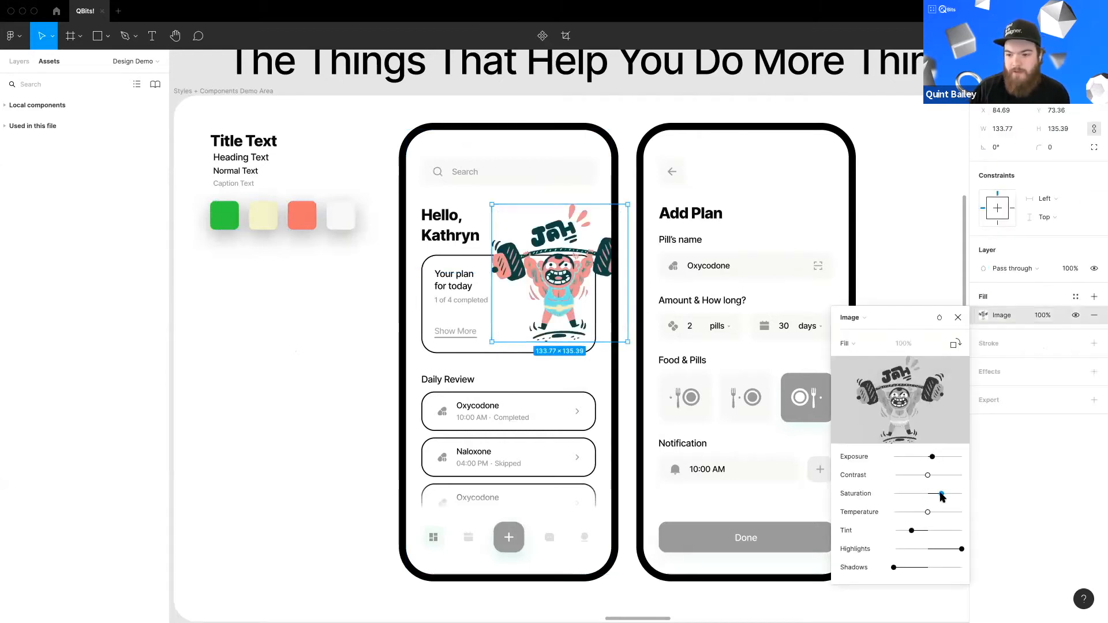
key("Escape")
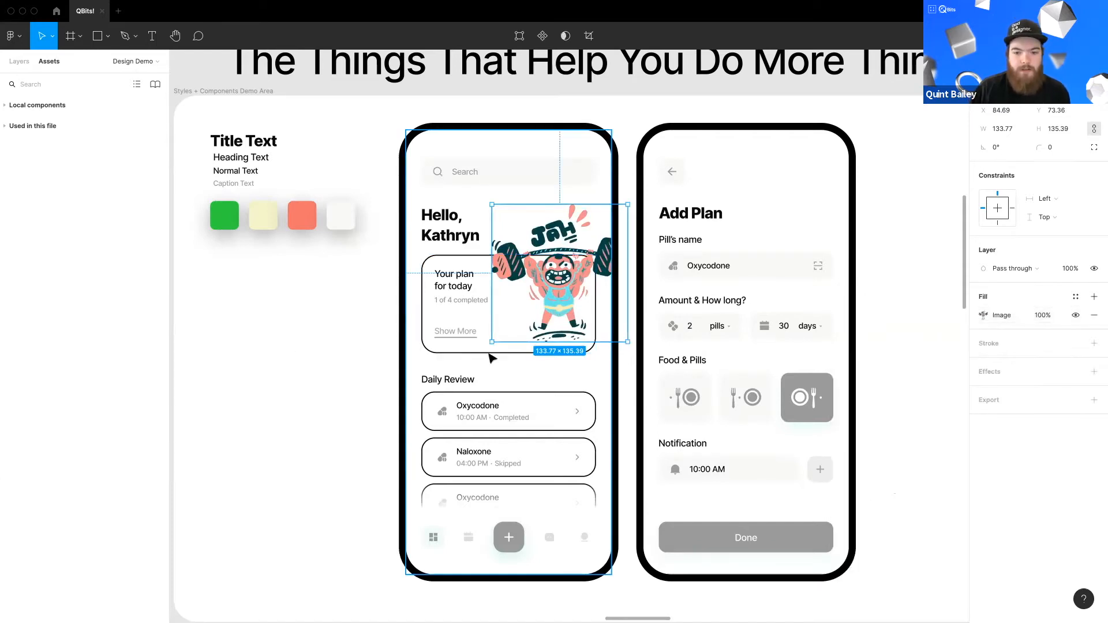
Step: Remove the plan card's stroke and apply the Tann color style to its fill
left_click(461, 320)
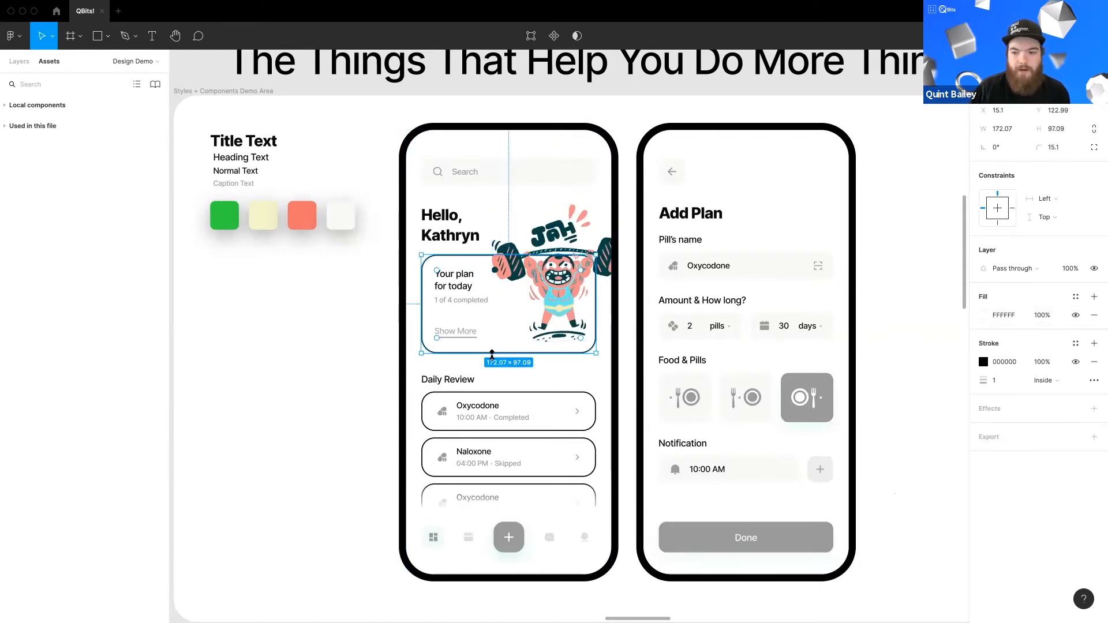
left_click(1076, 345)
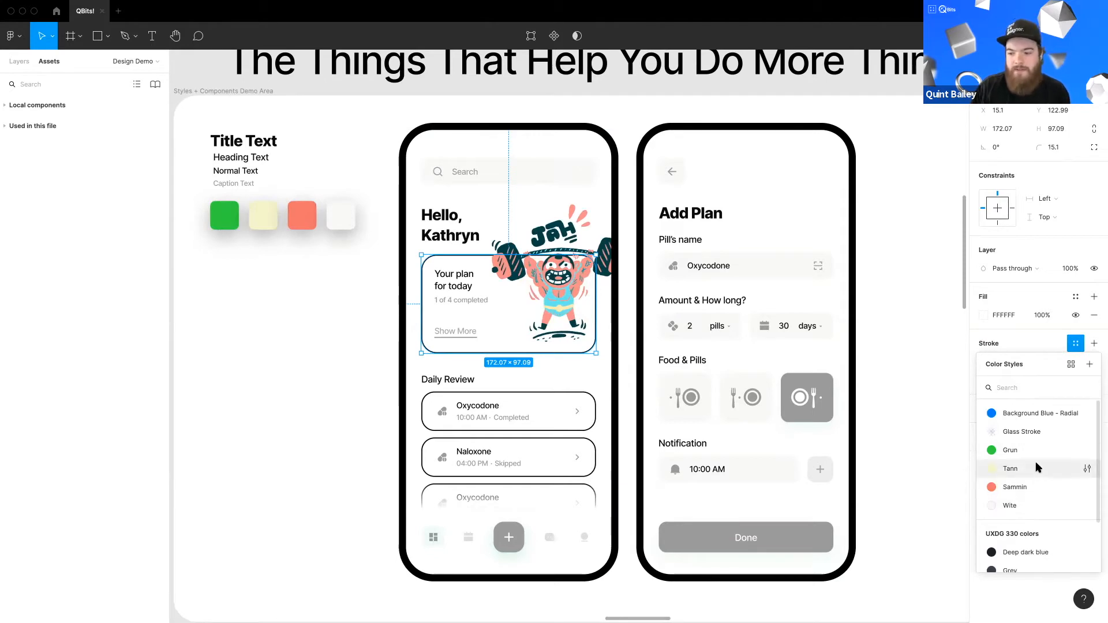
key("Escape")
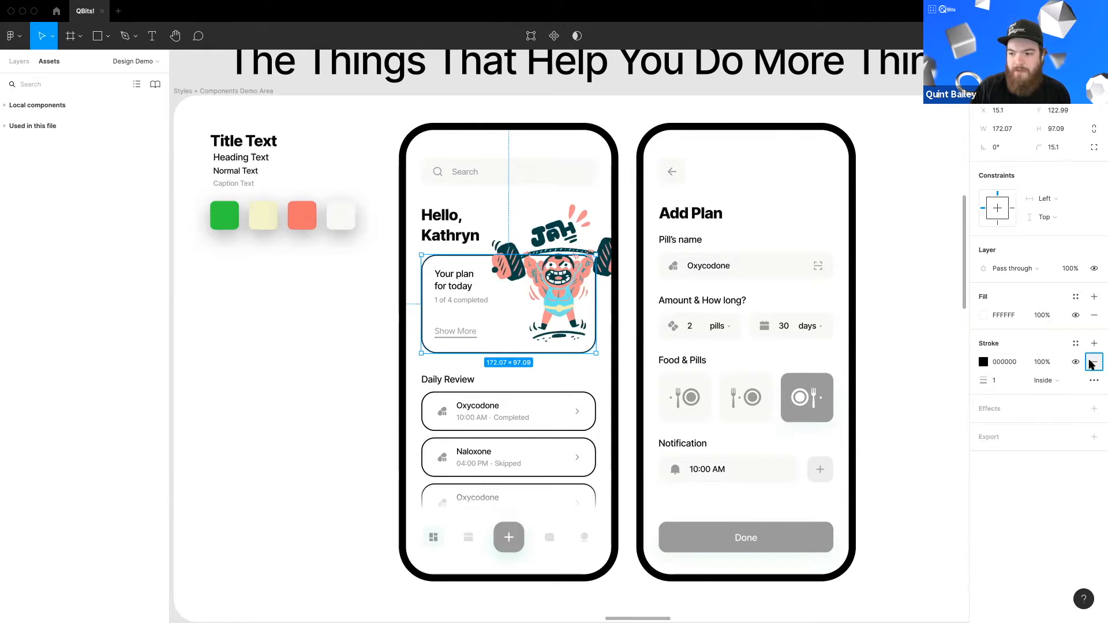
left_click(1094, 362)
left_click(1075, 297)
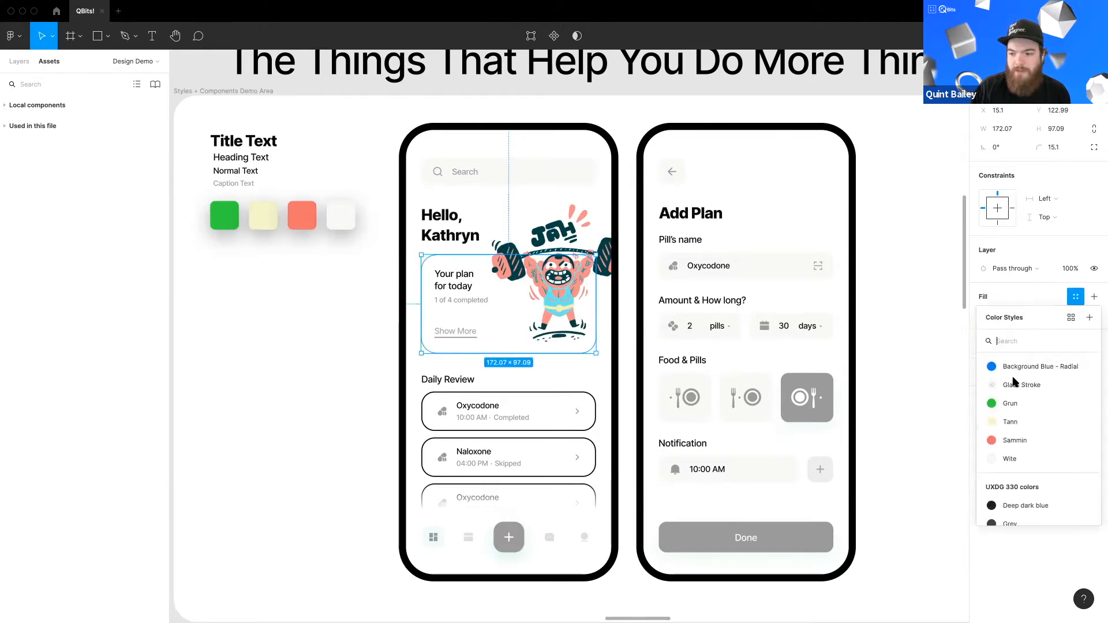
left_click(1004, 423)
left_click(330, 388)
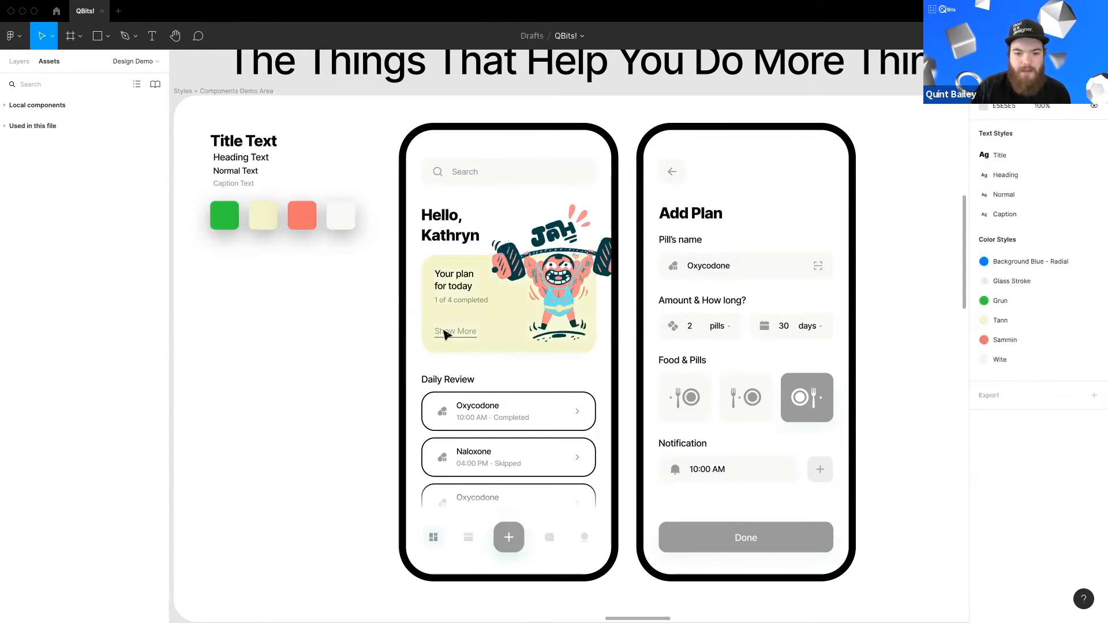
Step: Apply the Sammin color style to the Show More text's fill
left_click(445, 335)
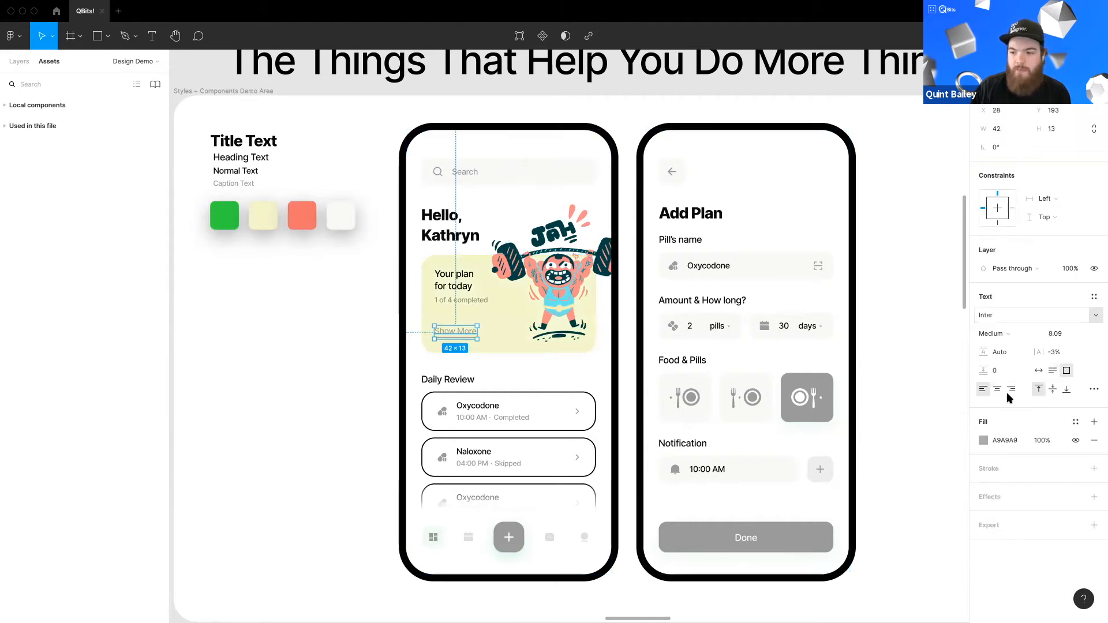
left_click(1075, 421)
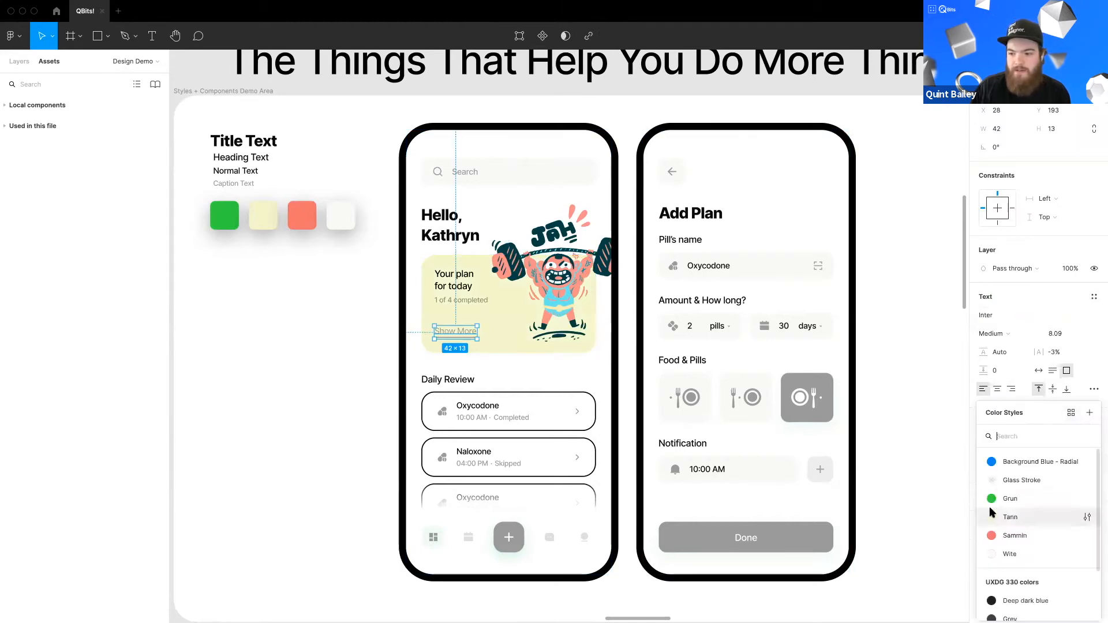
left_click(1005, 535)
left_click(351, 388)
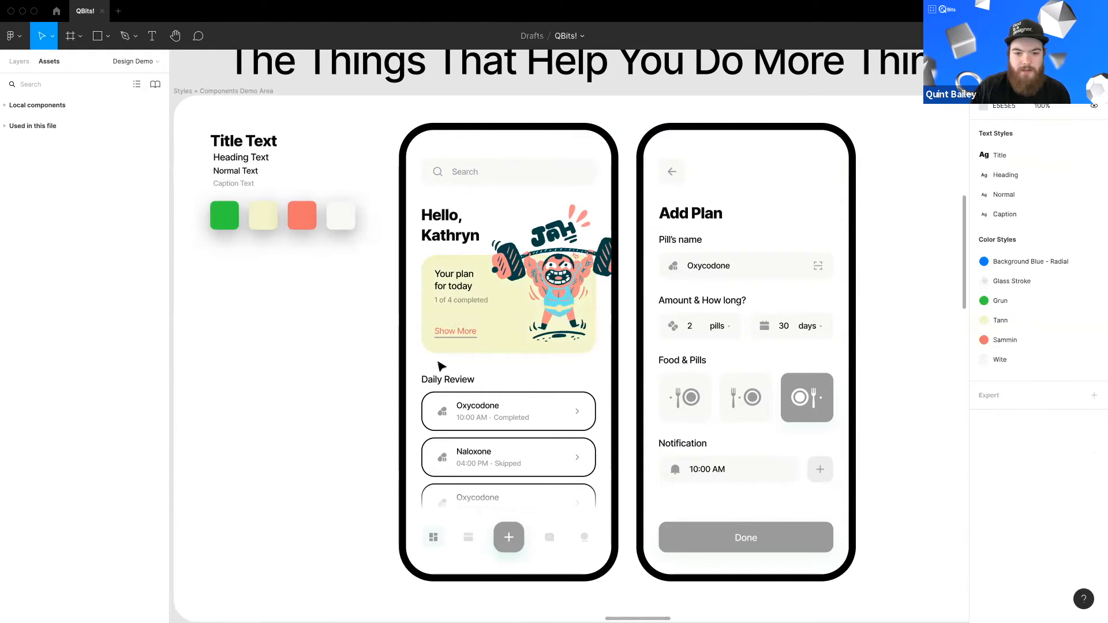
Step: Select the tab bar icon, plus button, back arrow, selected plate button and Done button, and apply the Grun color style
scroll(365, 468, "right", 2)
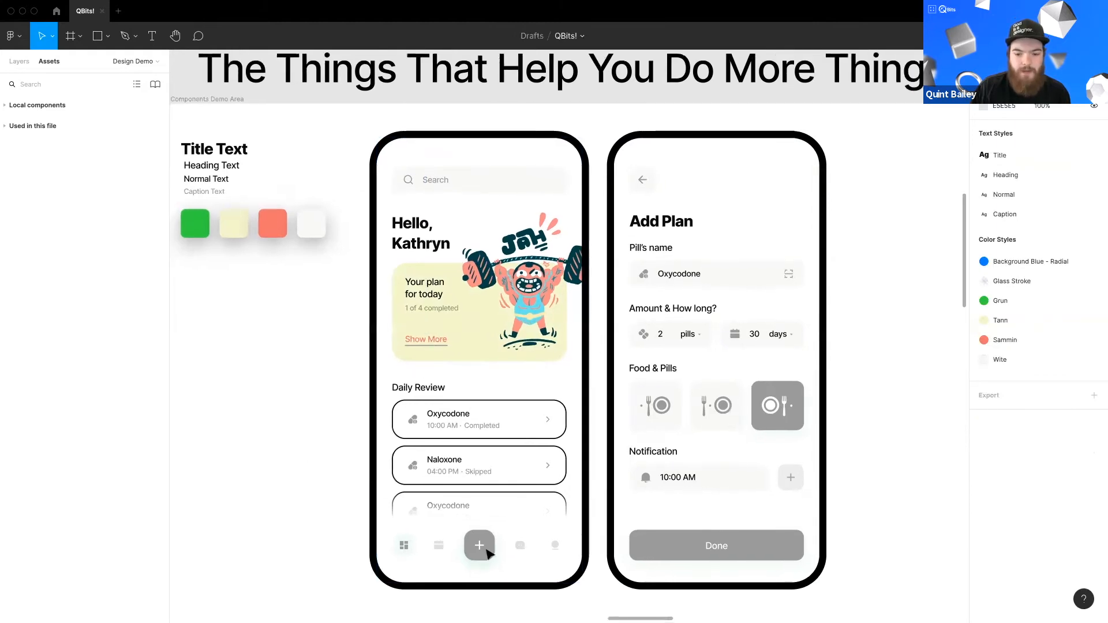
left_click(479, 547)
left_click(404, 547, "shift")
left_click(648, 544, "shift")
left_click(769, 425, "shift")
left_click(715, 406, "shift")
left_click(642, 179, "shift")
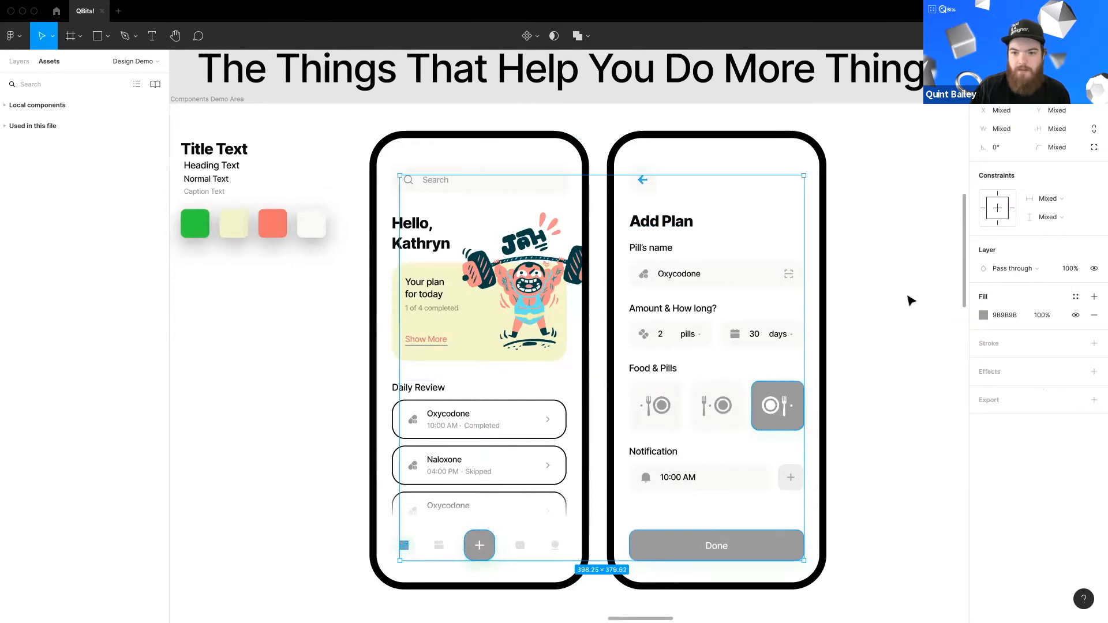
left_click(983, 315)
left_click(1076, 296)
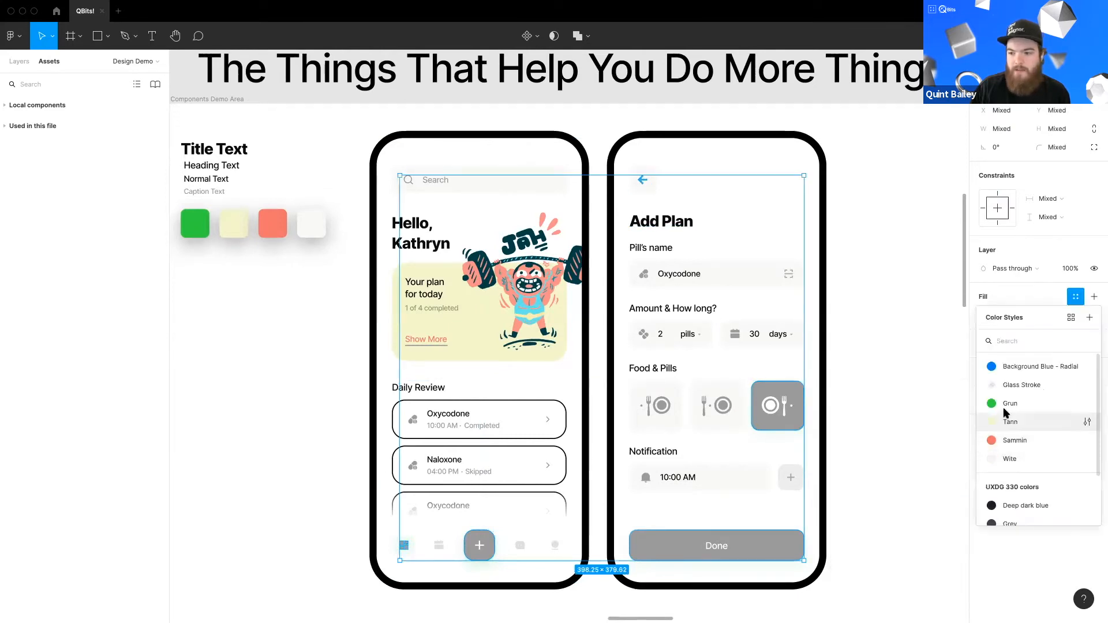
left_click(1004, 404)
left_click(887, 486)
Step: Drill into the first phone screen to inspect the Show More text's applied color style
scroll(878, 480, "right", 1)
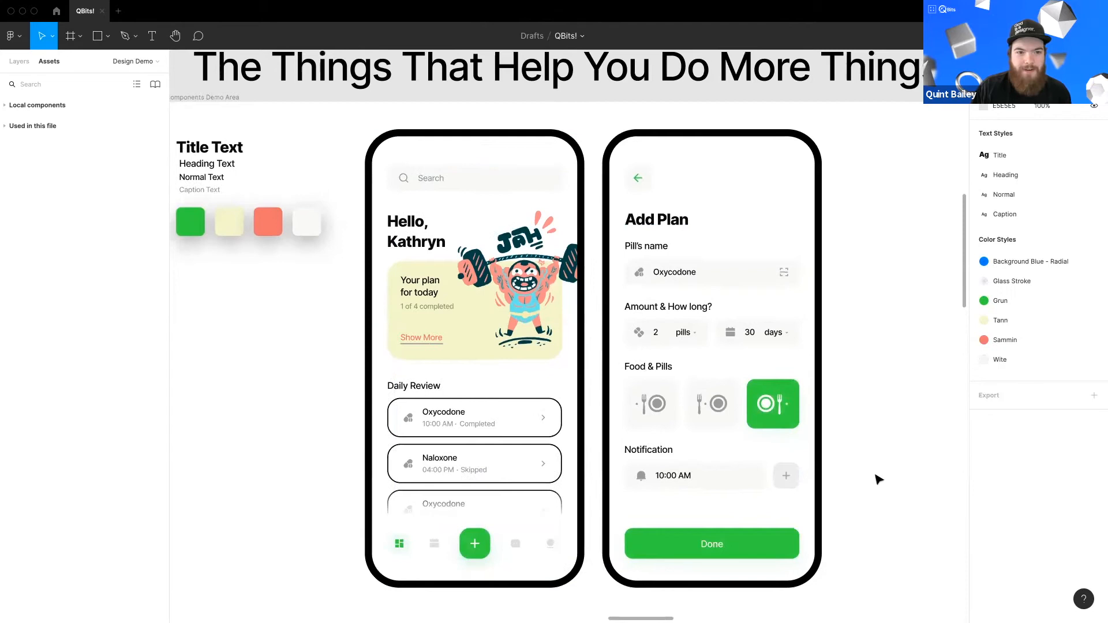
scroll(854, 492, "left", 1)
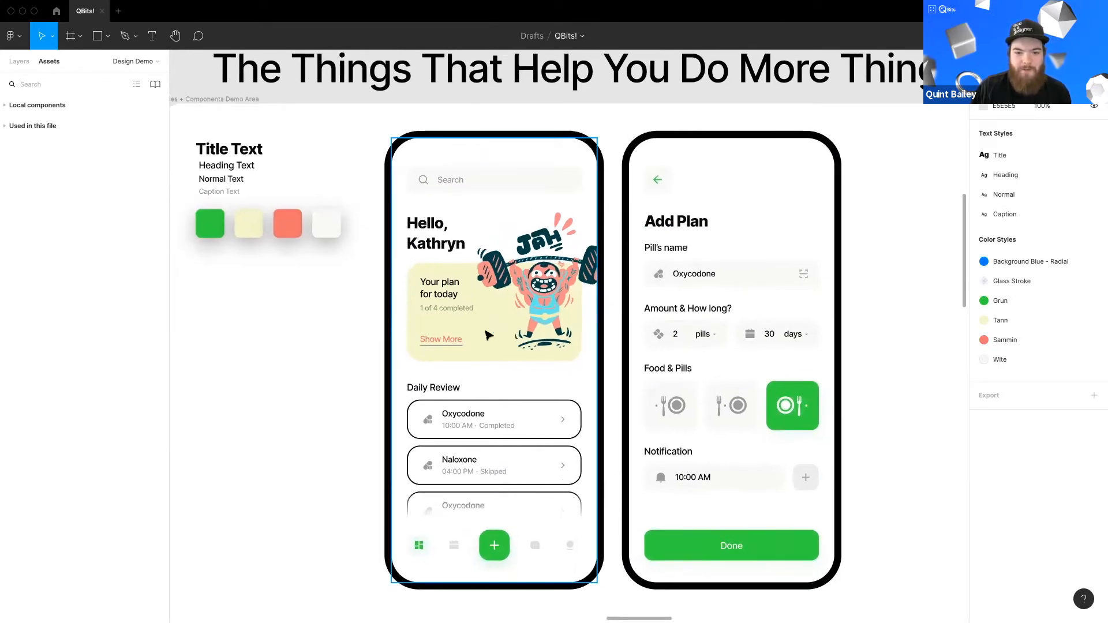
left_click(577, 537)
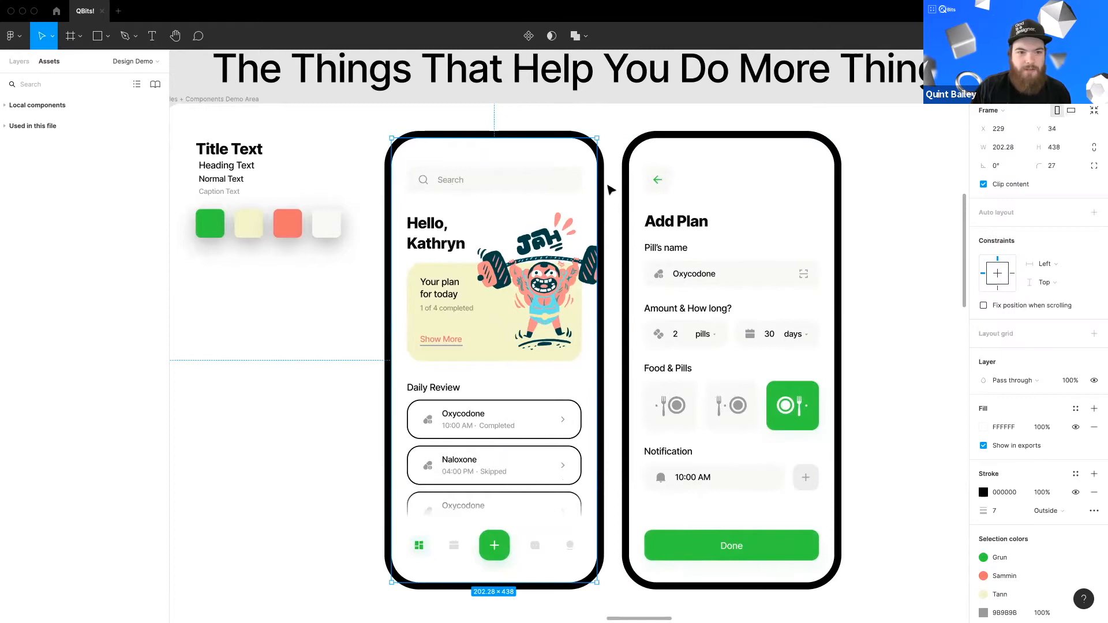
left_click(477, 333)
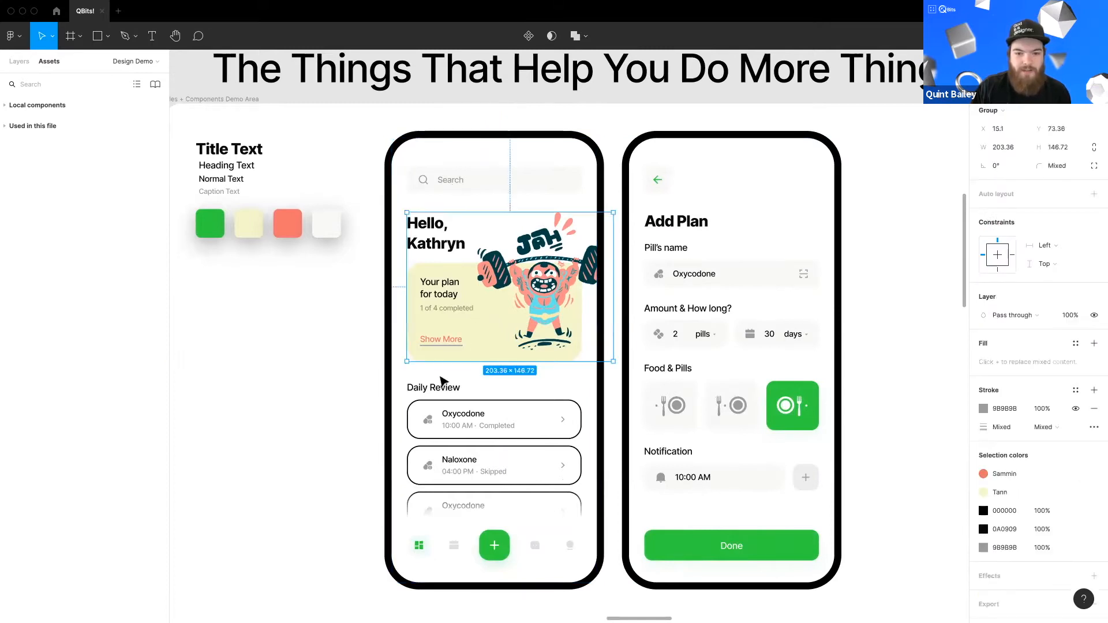
double_click(442, 341)
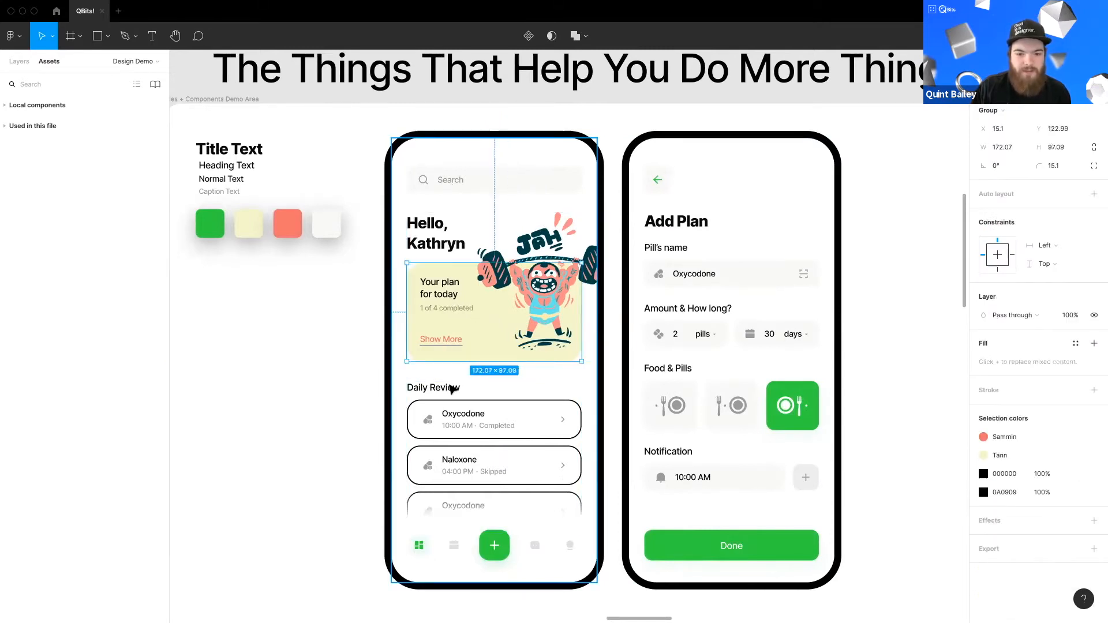
double_click(437, 343)
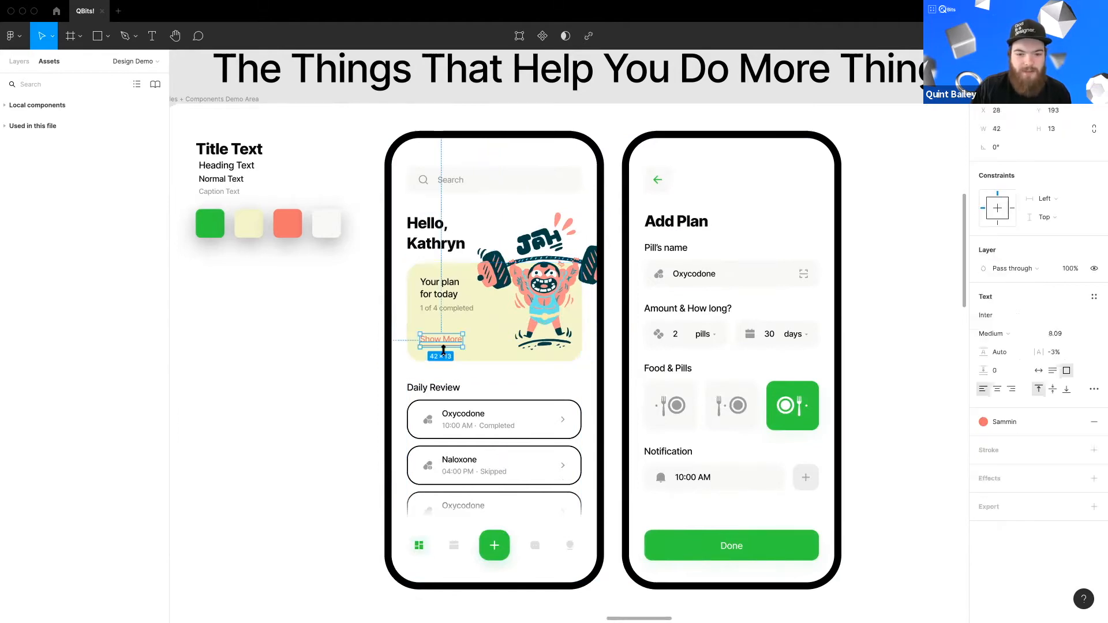
Step: Select the selected plate button, Done button and tab bar together to review their shared Grun fill
left_click(340, 375)
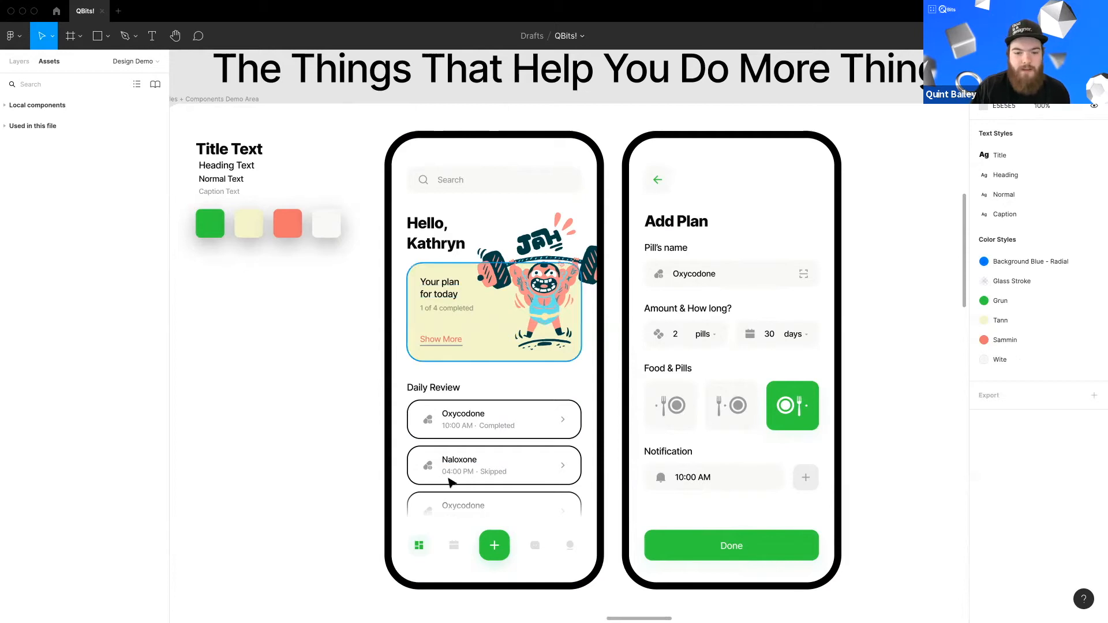
scroll(519, 479, "down", 2)
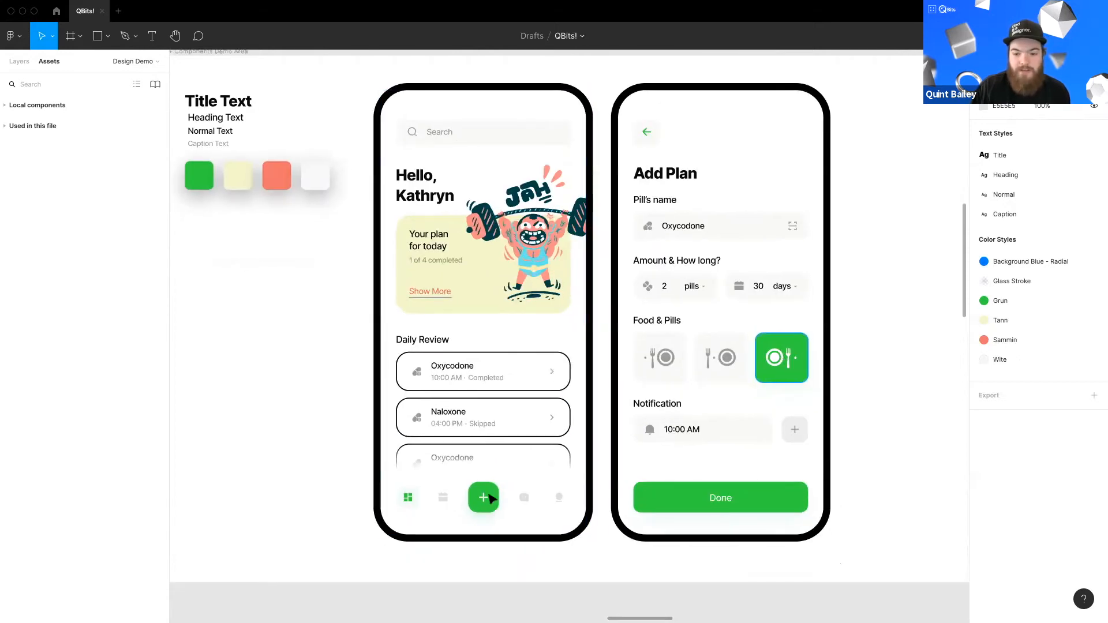
scroll(584, 278, "up", 1)
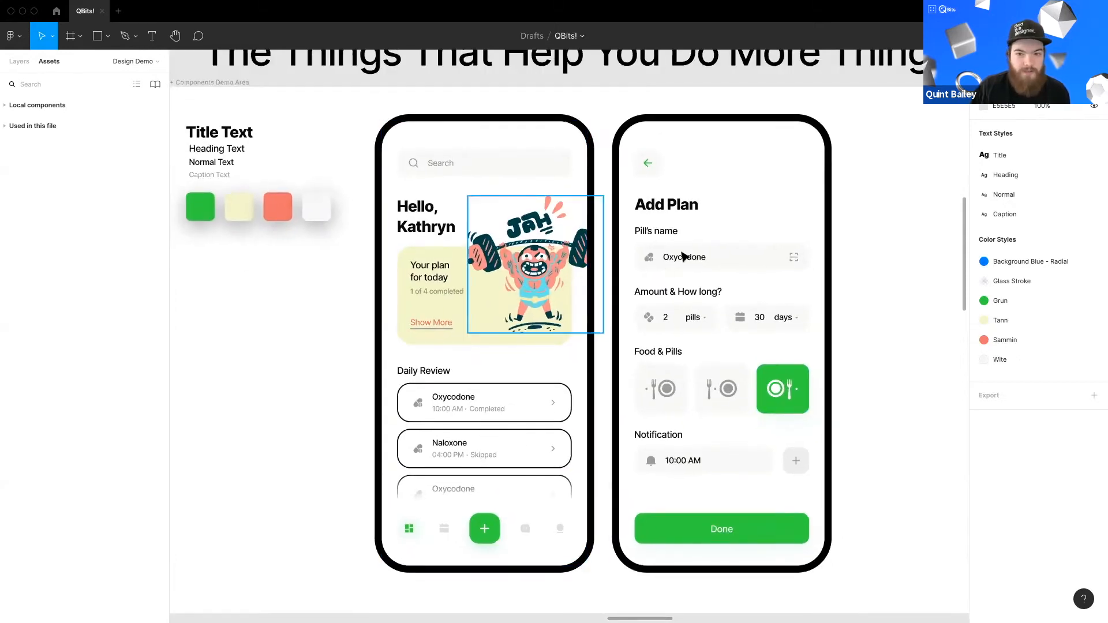
left_click(781, 401)
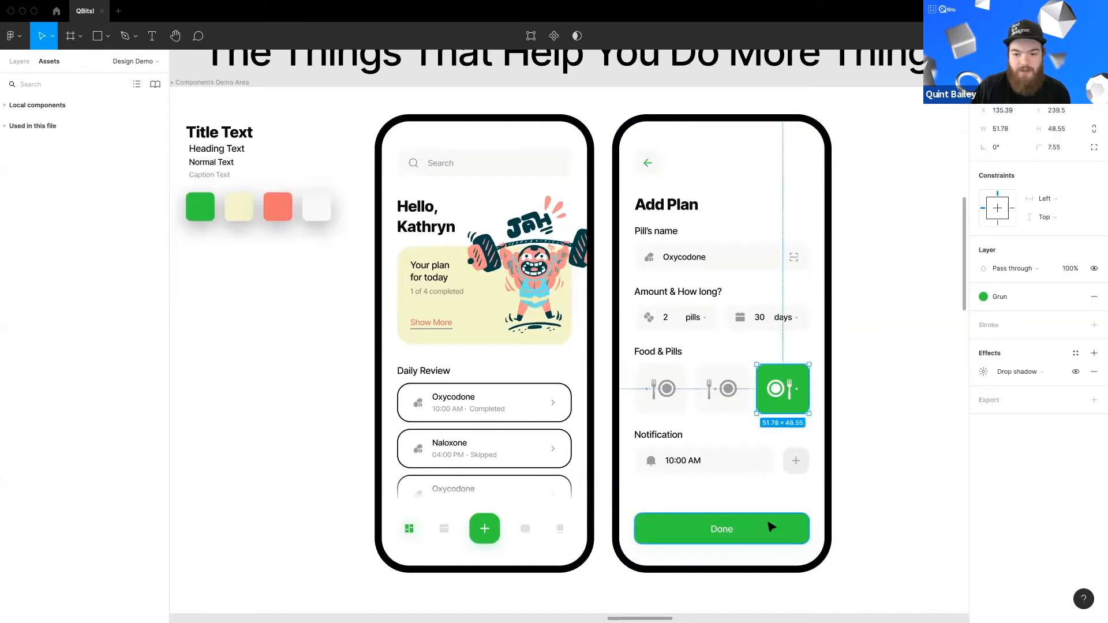
left_click(769, 523, "shift")
left_click(492, 534, "shift")
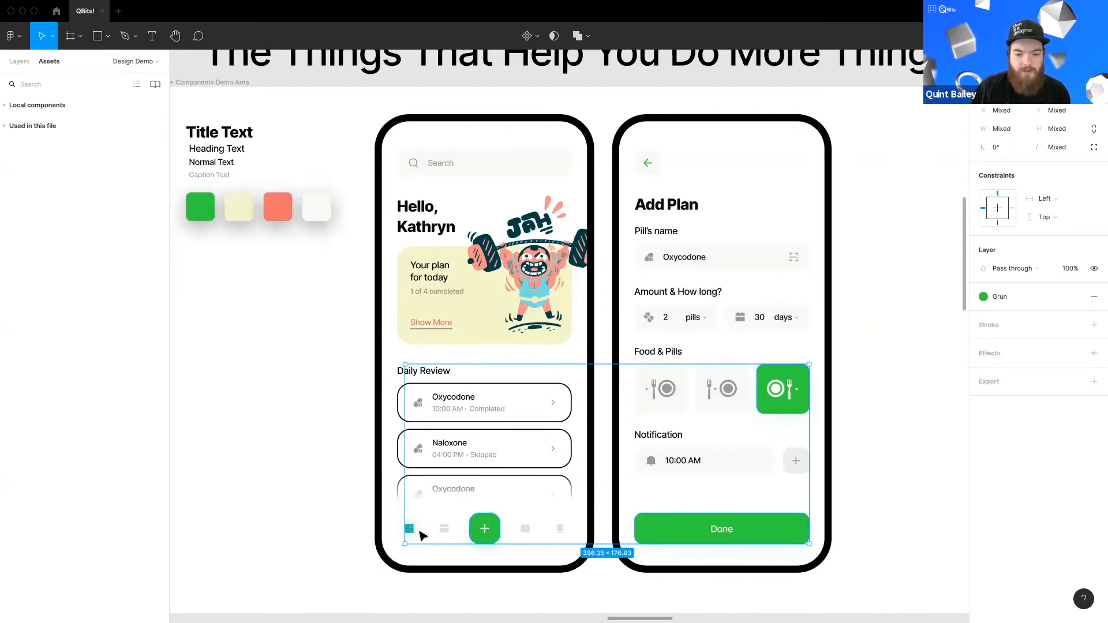
left_click(319, 357)
scroll(323, 352, "left", 1)
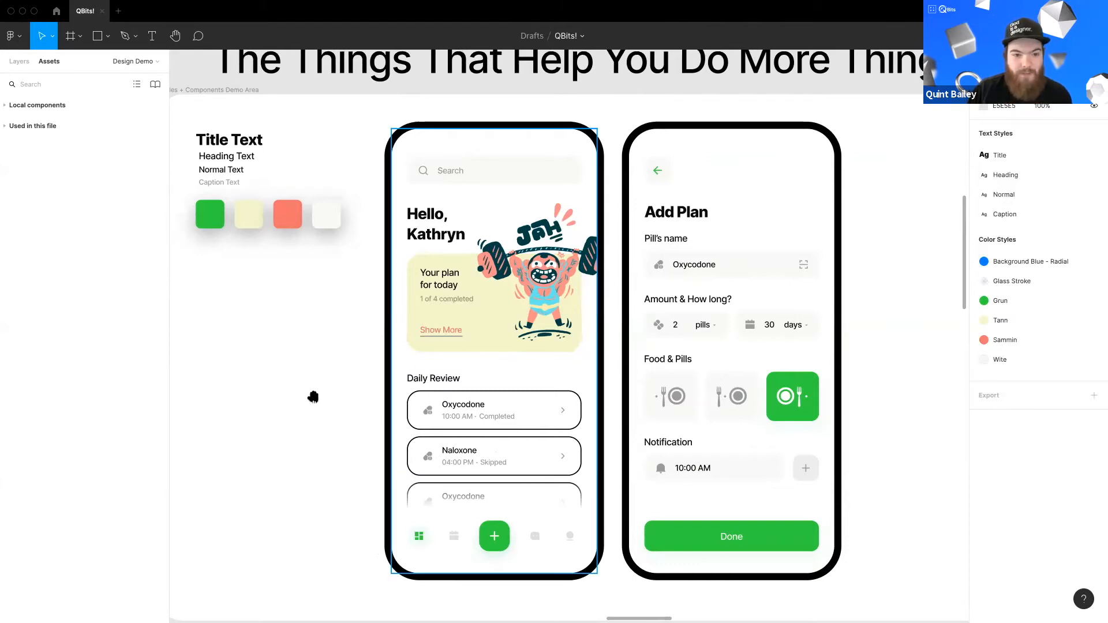
scroll(314, 396, "up", 1)
scroll(314, 396, "left", 1)
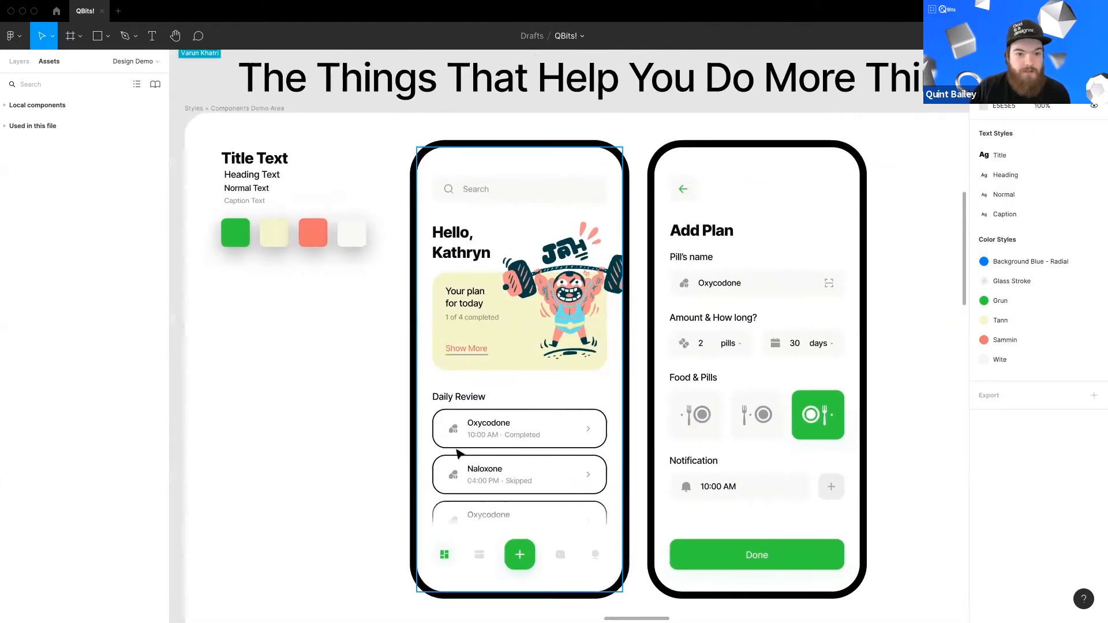
scroll(383, 331, "down", 1)
scroll(383, 331, "right", 1)
Step: Open the swatch row's Grun color style for editing and shift its hue to teal, then back to the original green
left_click(232, 207)
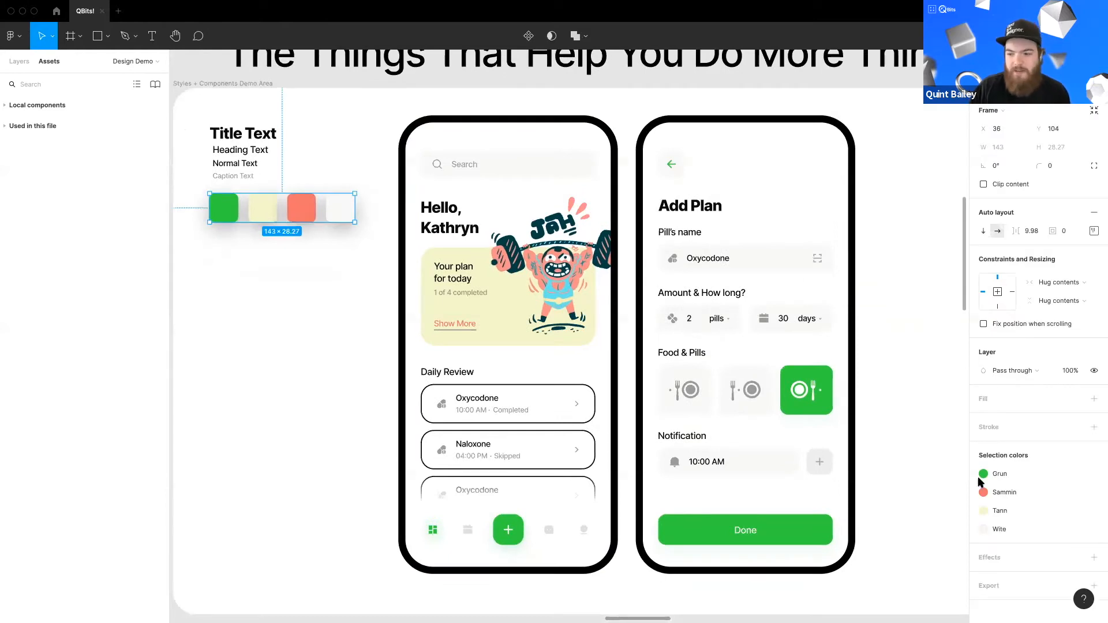
left_click(983, 473)
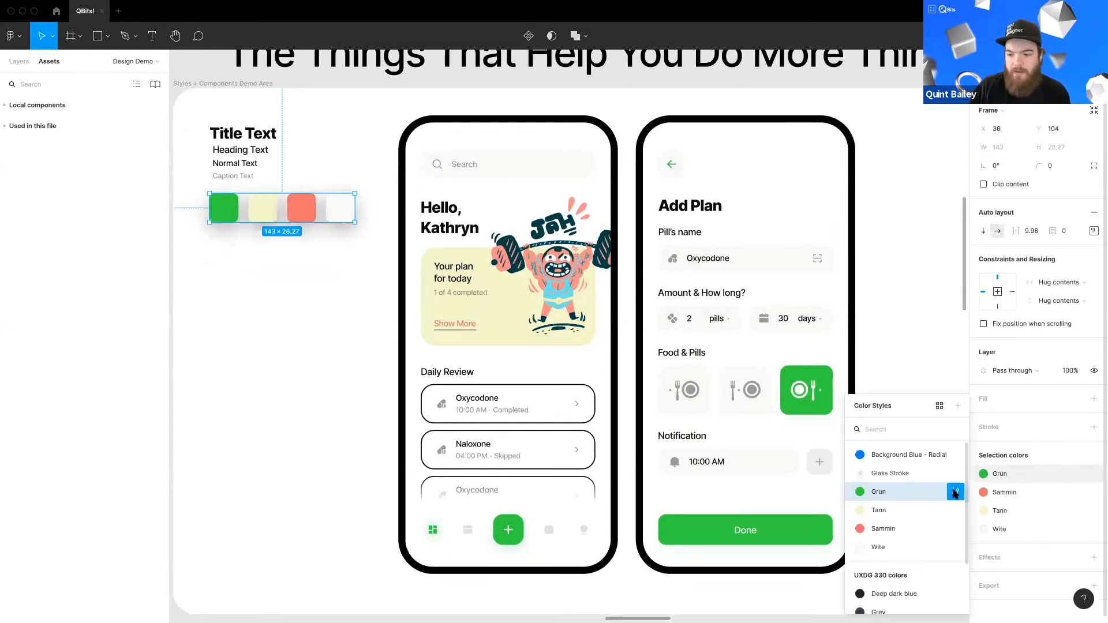
left_click(955, 492)
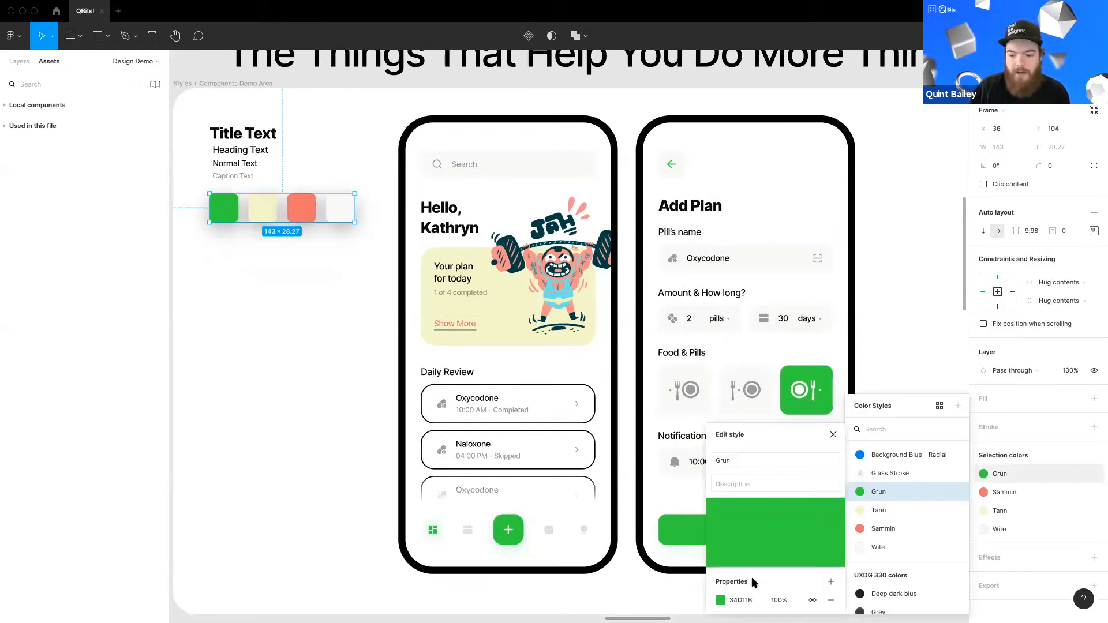
left_click(720, 601)
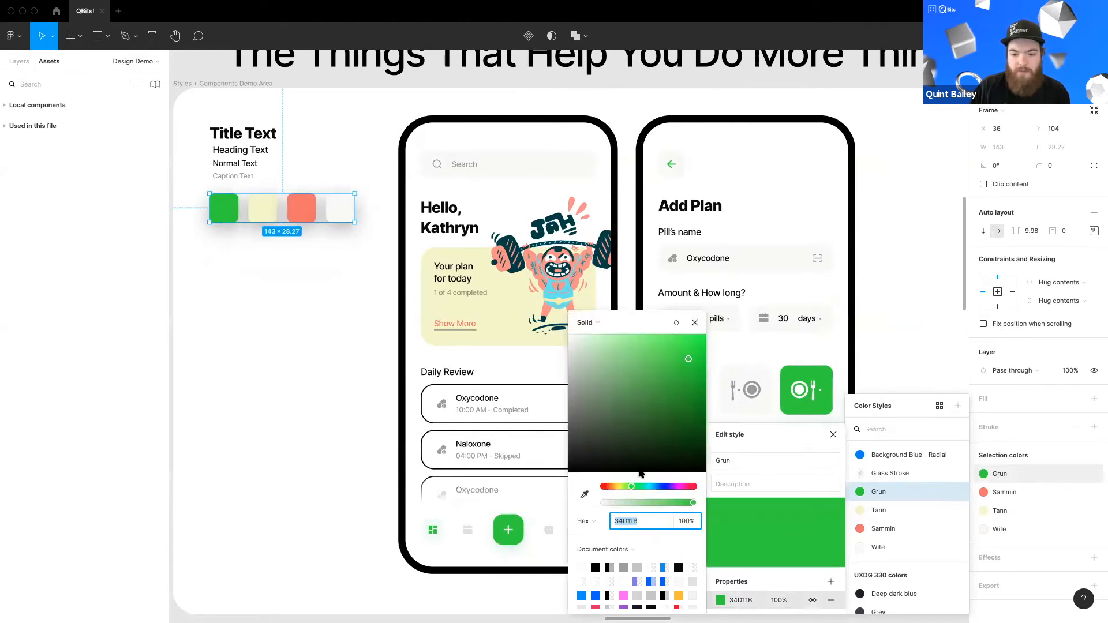
left_click_drag(633, 489, 643, 488)
scroll(398, 388, "right", 5)
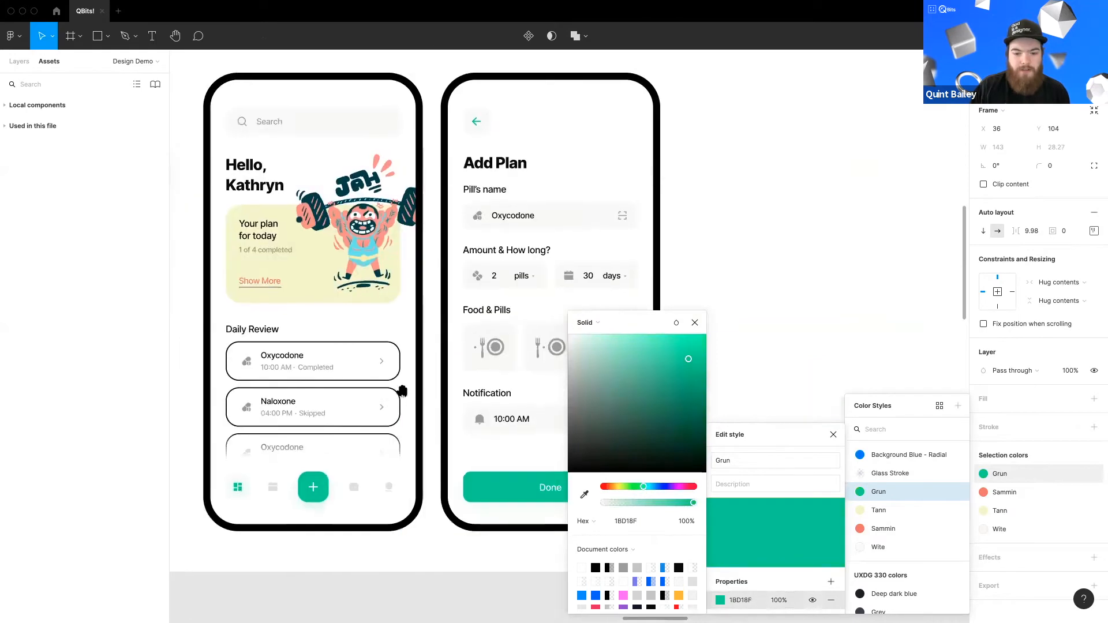
left_click_drag(641, 491, 633, 488)
left_click(697, 333)
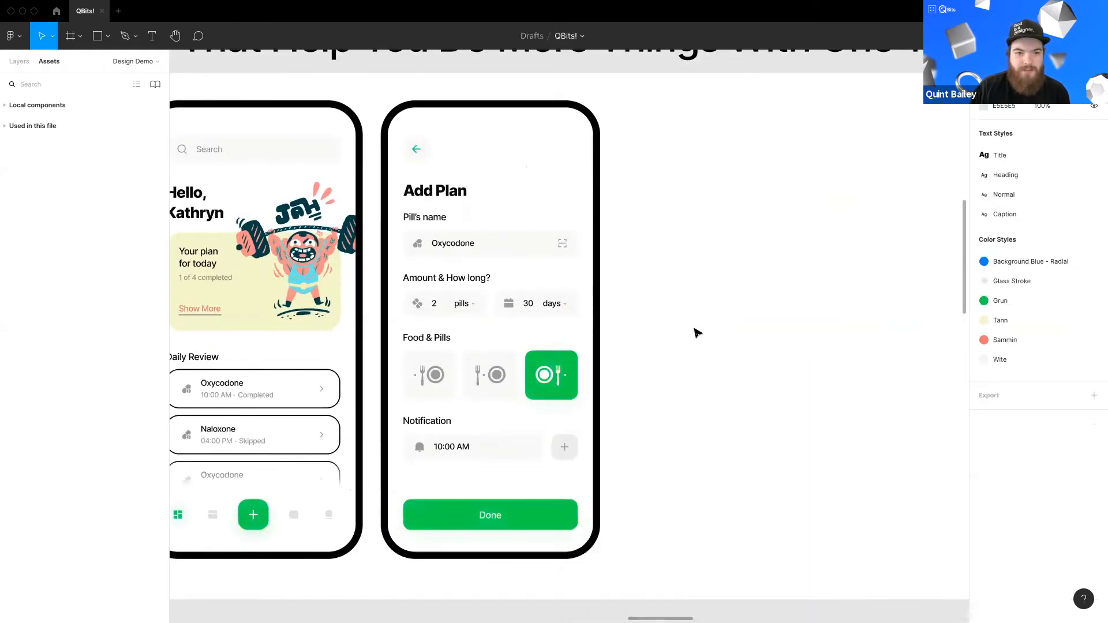
scroll(673, 344, "left", 3)
scroll(529, 336, "left", 2)
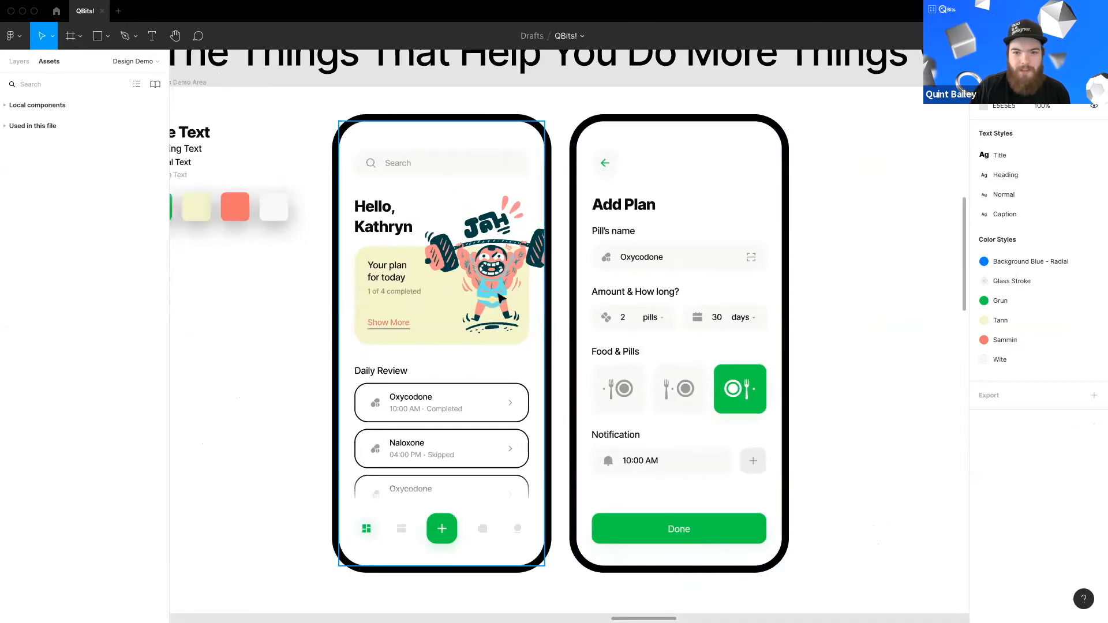
scroll(530, 336, "down", 2)
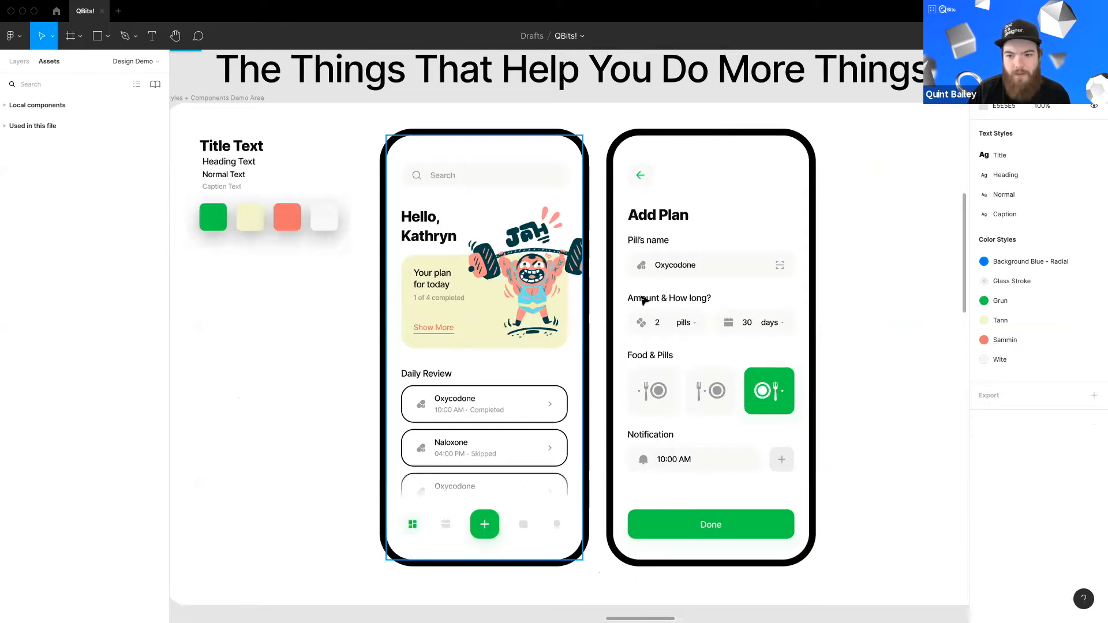
scroll(576, 332, "down", 3)
scroll(575, 331, "right", 4)
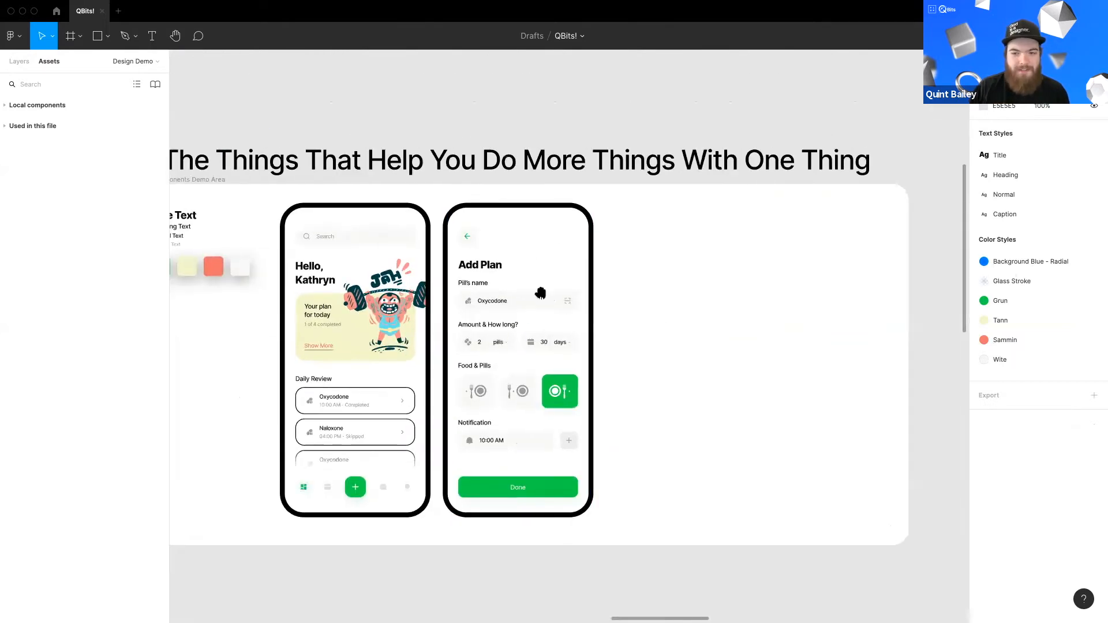
scroll(518, 279, "up", 3)
scroll(658, 299, "up", 2)
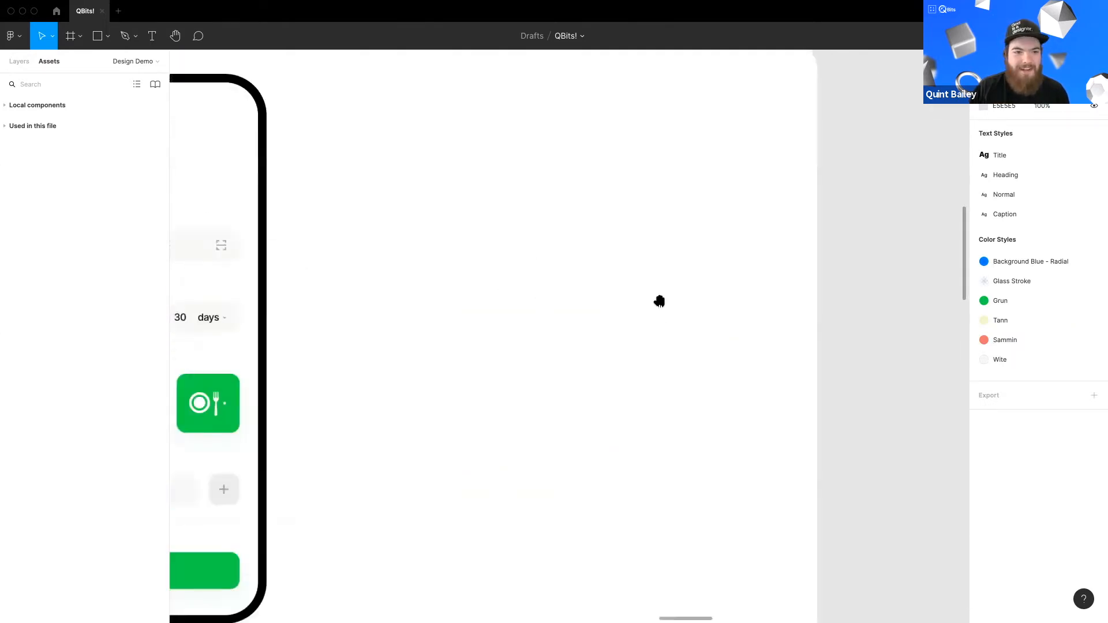
scroll(593, 321, "left", 5)
left_click_drag(748, 334, 976, 331)
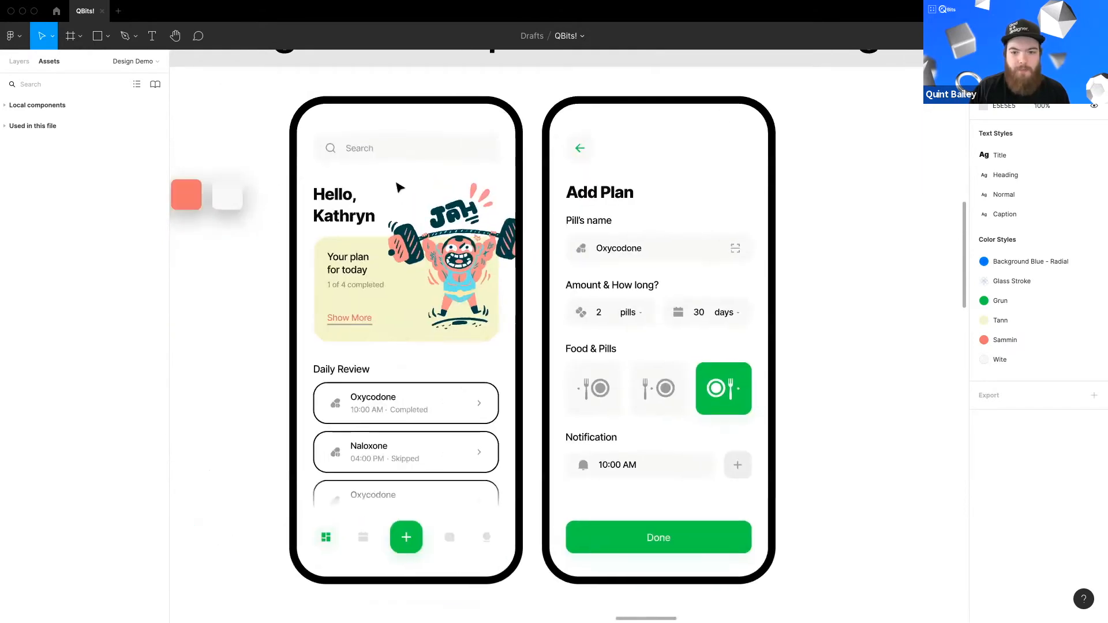
scroll(583, 385, "right", 1)
scroll(583, 386, "up", 1)
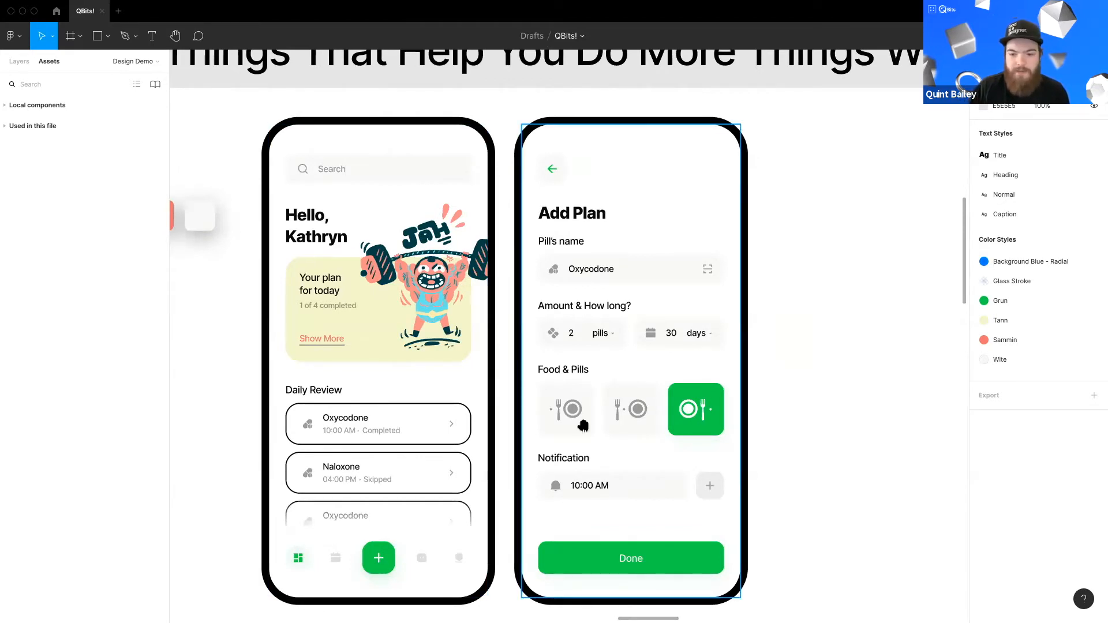
scroll(555, 330, "down", 1)
scroll(555, 330, "right", 2)
scroll(556, 330, "down", 1)
scroll(555, 330, "right", 1)
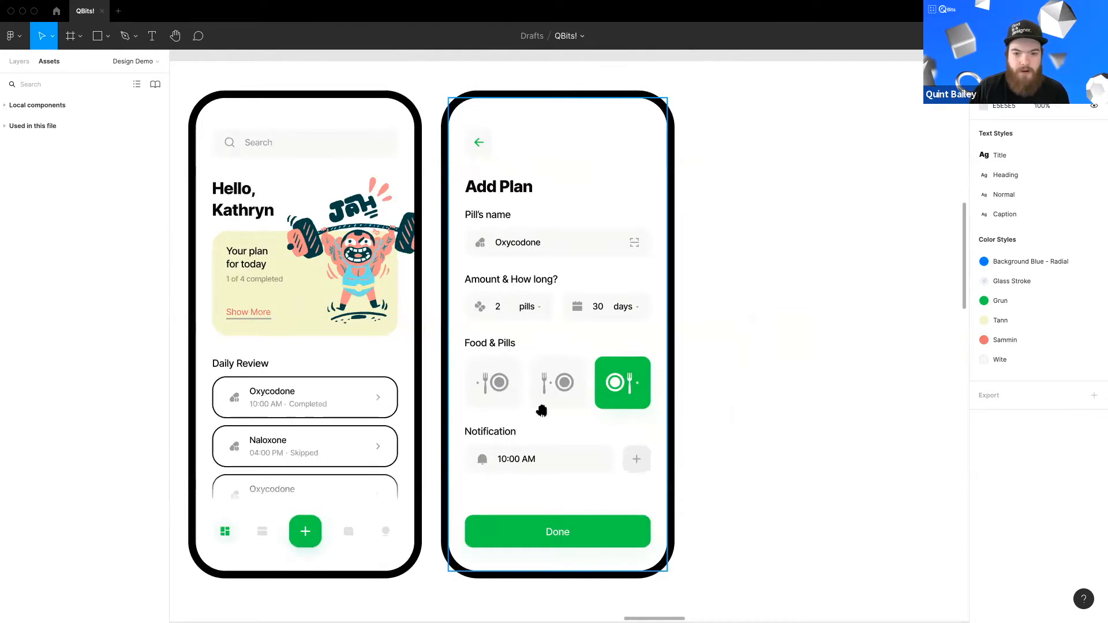
scroll(539, 408, "up", 2)
scroll(539, 408, "left", 1)
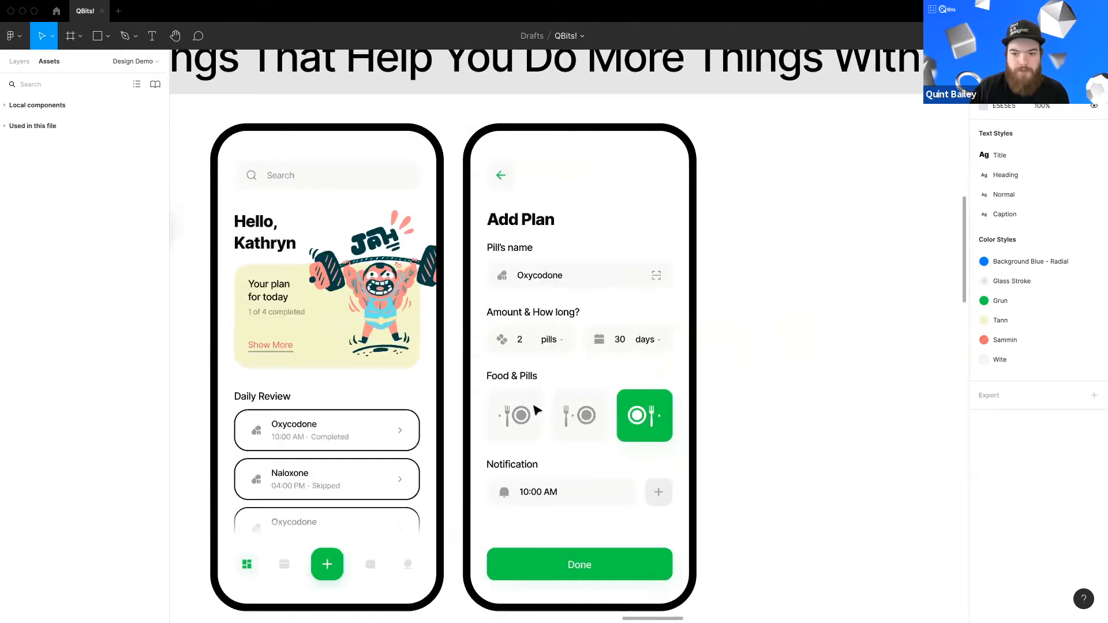
Step: Duplicate the Add Plan screen's back arrow onto the empty canvas beside the phones
left_click(502, 177)
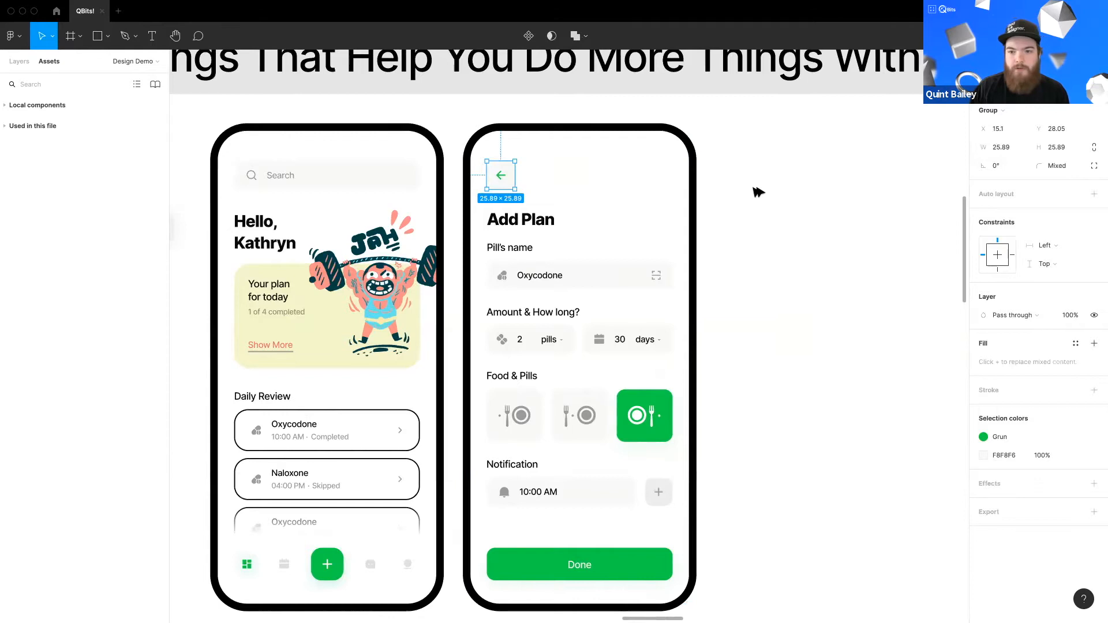
left_click_drag(794, 204, 809, 209)
left_click(764, 284)
scroll(767, 286, "right", 2)
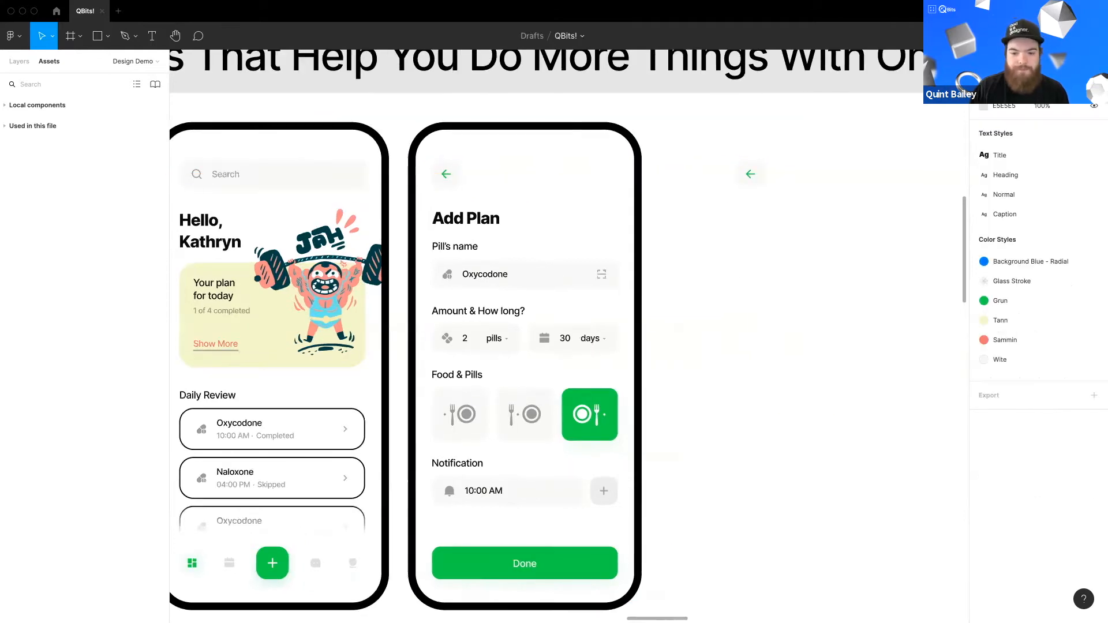
Step: Duplicate the Done button onto the canvas below the copied back arrow
left_click(498, 569)
left_click(497, 568)
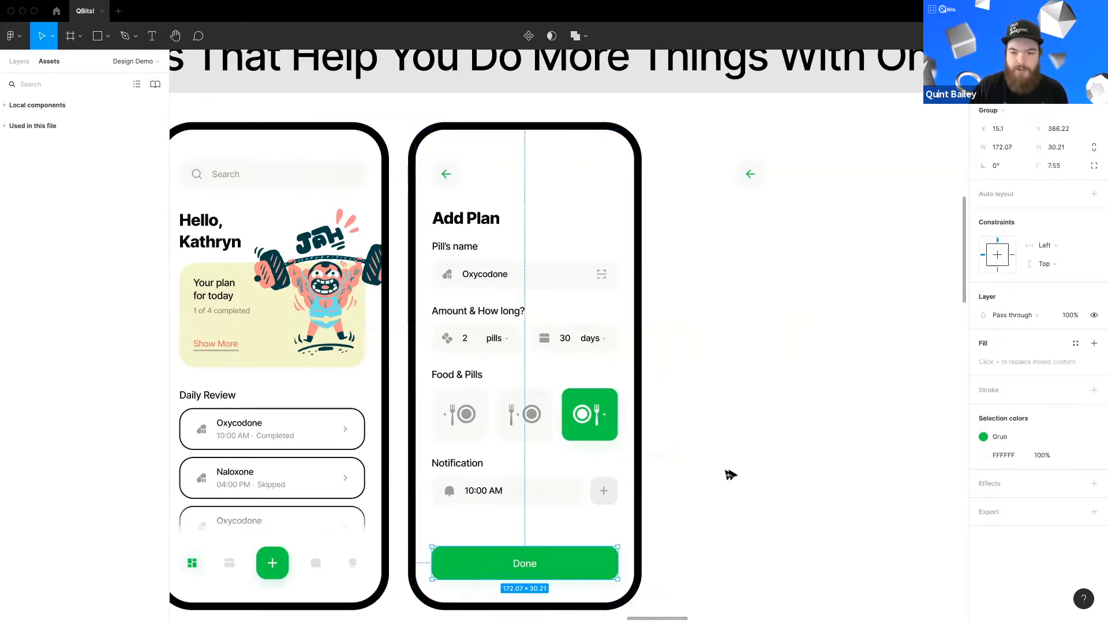
left_click_drag(805, 301, 774, 292)
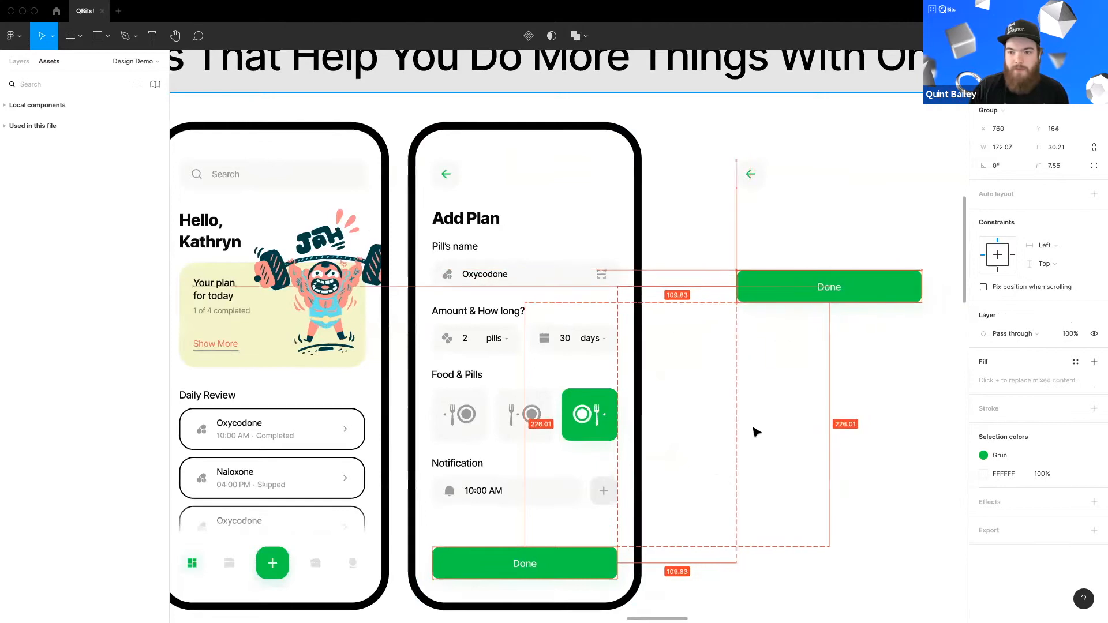
left_click(754, 433)
scroll(314, 577, "left", 2)
Step: Duplicate the first screen's tab bar onto the canvas below the copied Done button
left_click(314, 566)
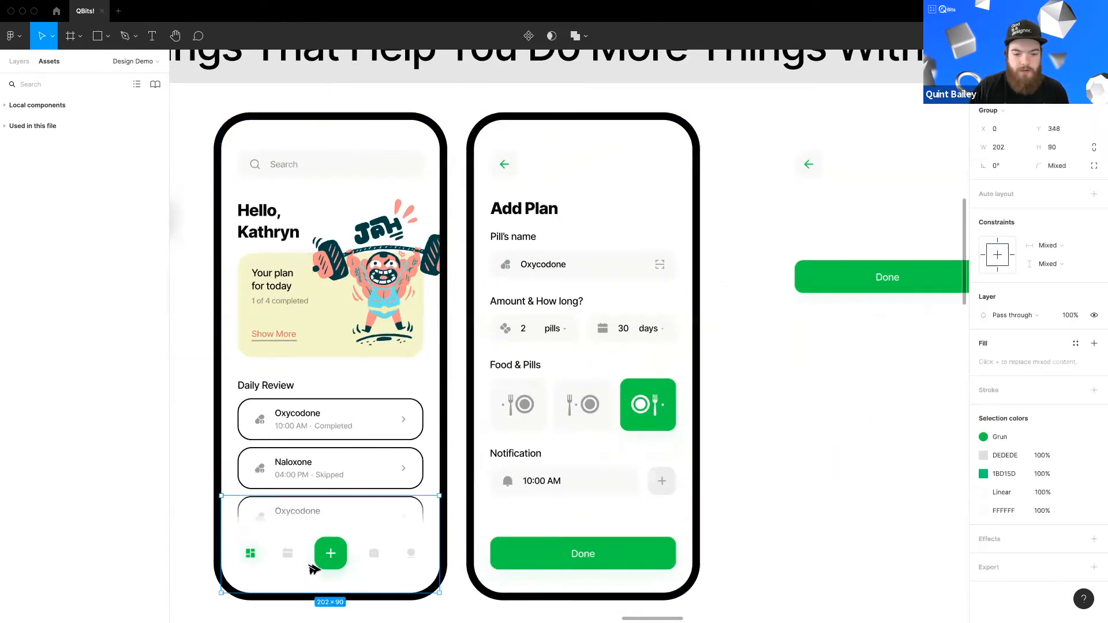
left_click_drag(307, 577, 880, 420)
scroll(408, 514, "right", 5)
scroll(408, 514, "left", 2)
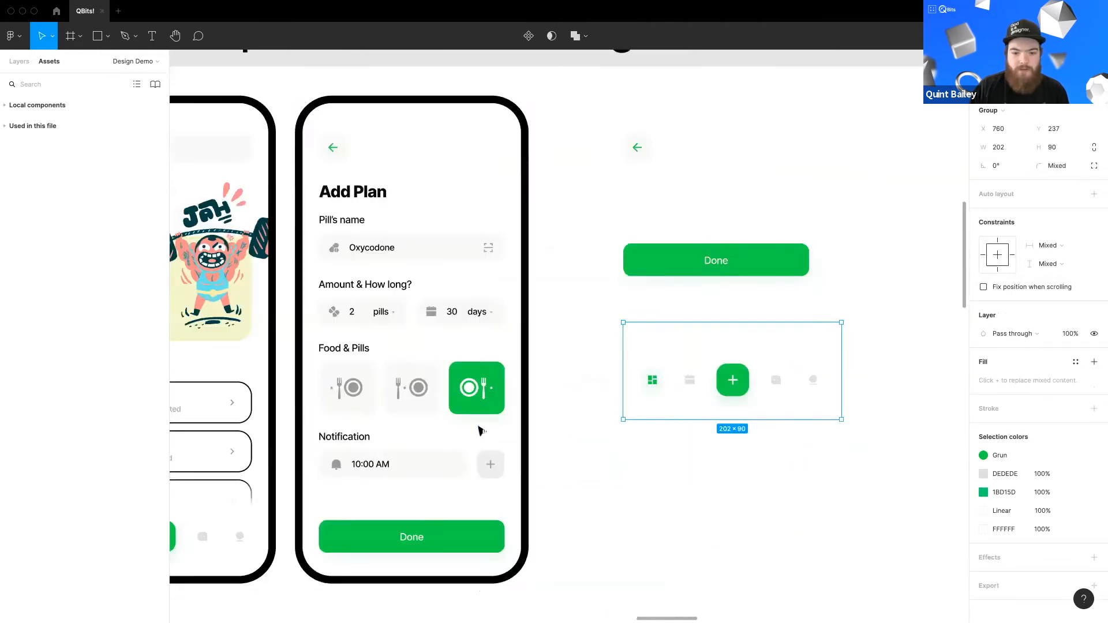
double_click(448, 409)
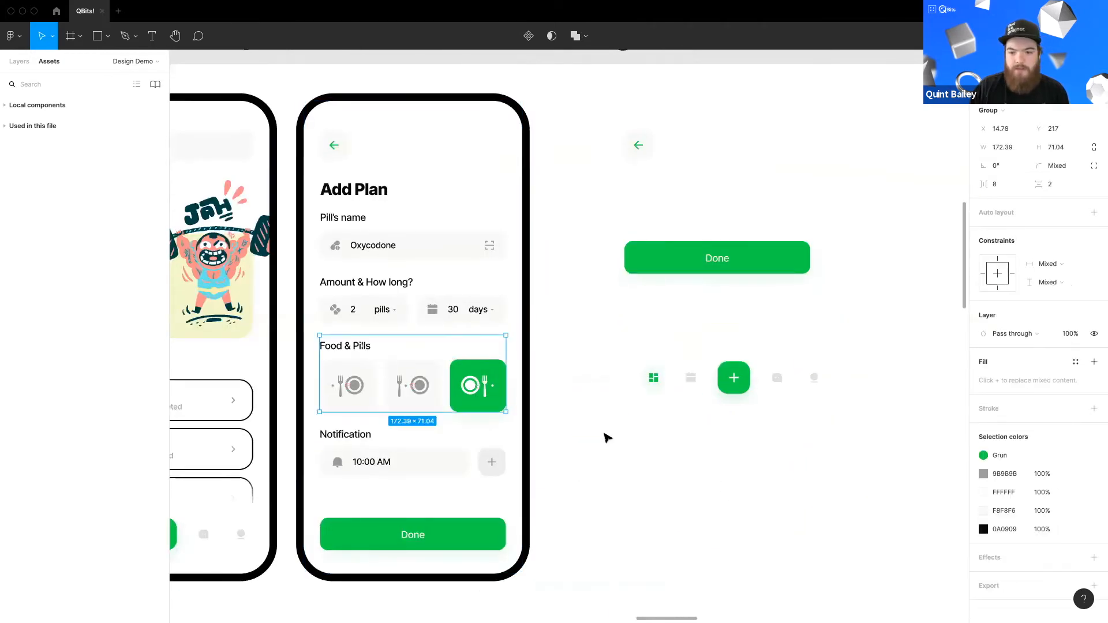
left_click(605, 434)
scroll(583, 322, "down", 3)
scroll(527, 306, "up", 5)
left_click(697, 245)
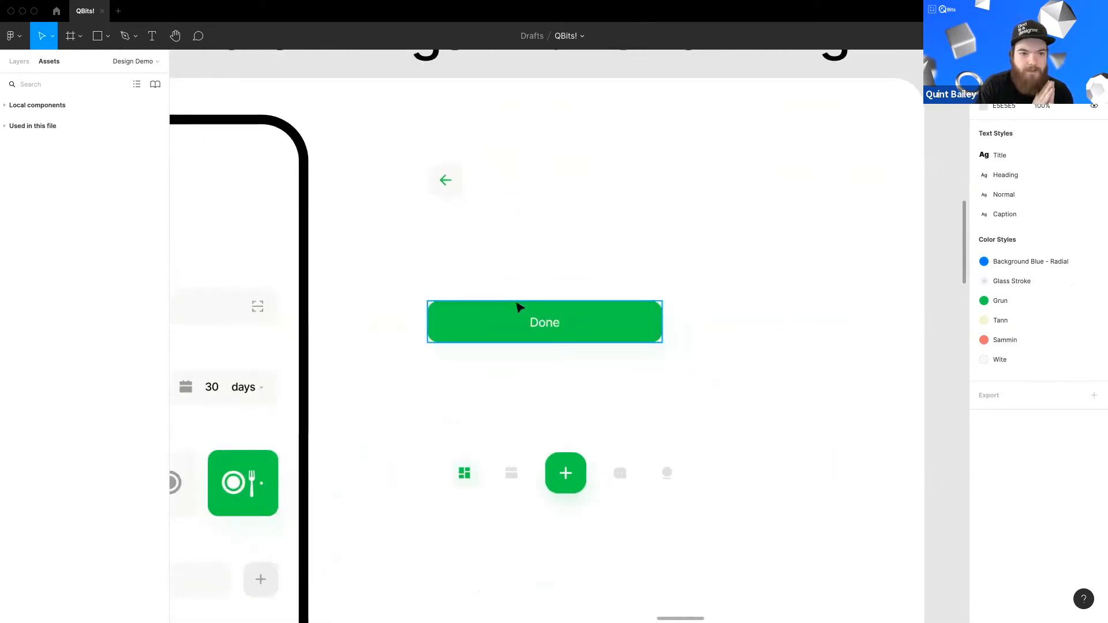
left_click(463, 185)
scroll(465, 185, "up", 5)
scroll(553, 400, "left", 2)
scroll(552, 400, "down", 1)
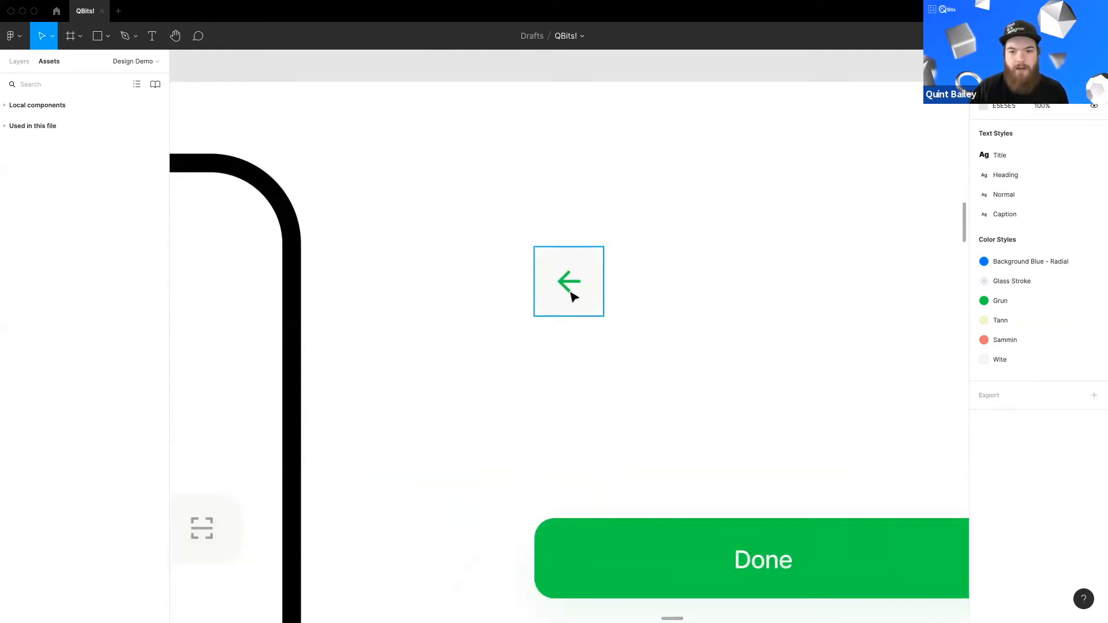
Step: Turn the copied back arrow into a component
left_click(571, 295)
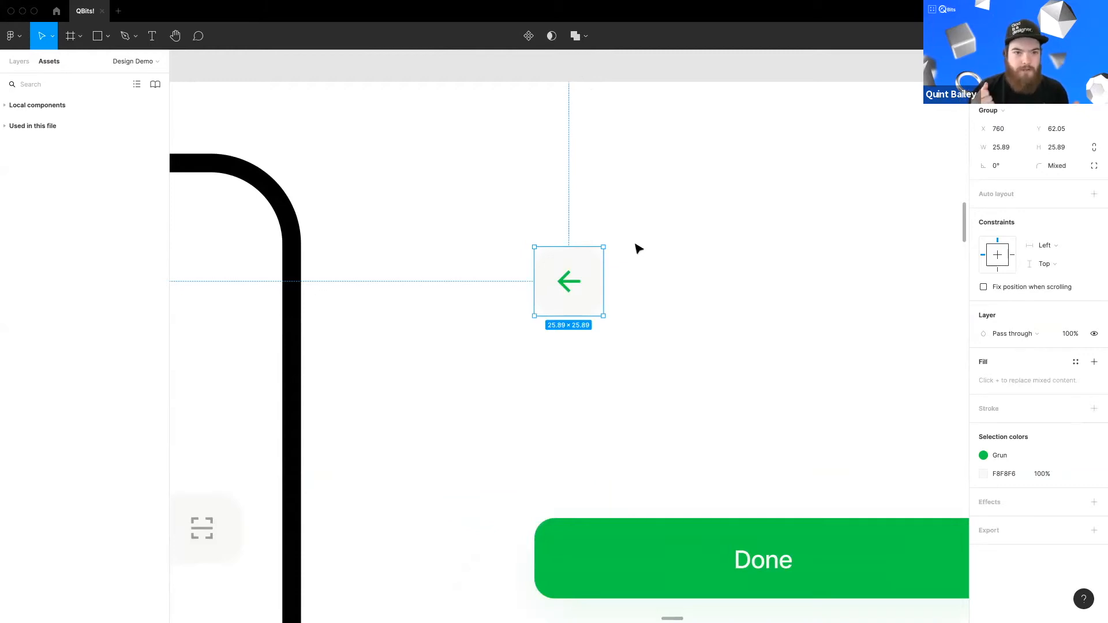
right_click(574, 266)
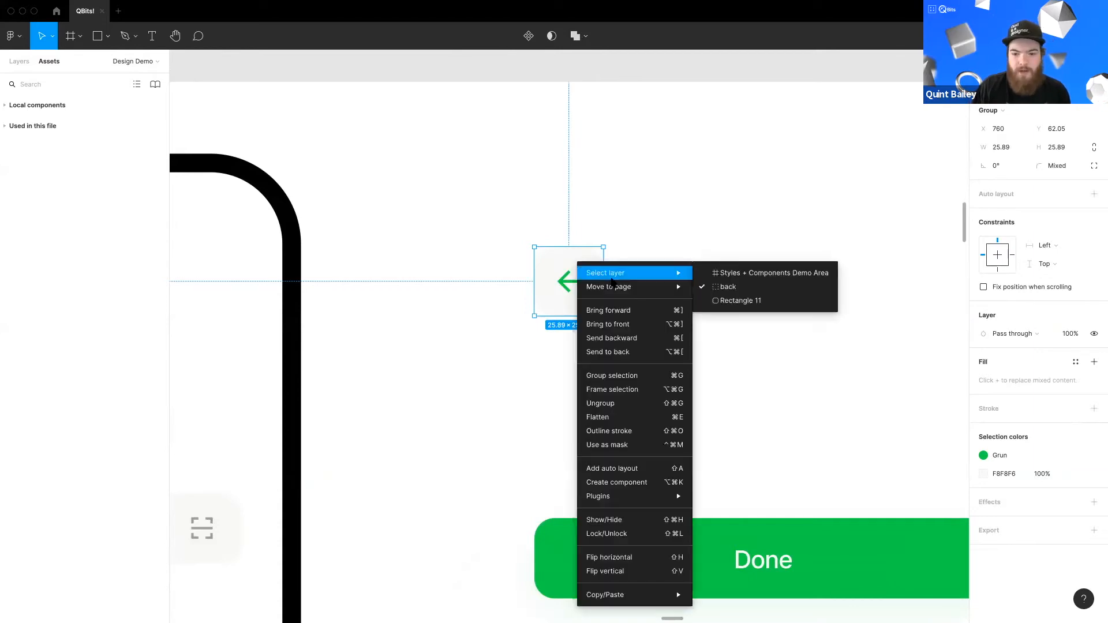
left_click(651, 487)
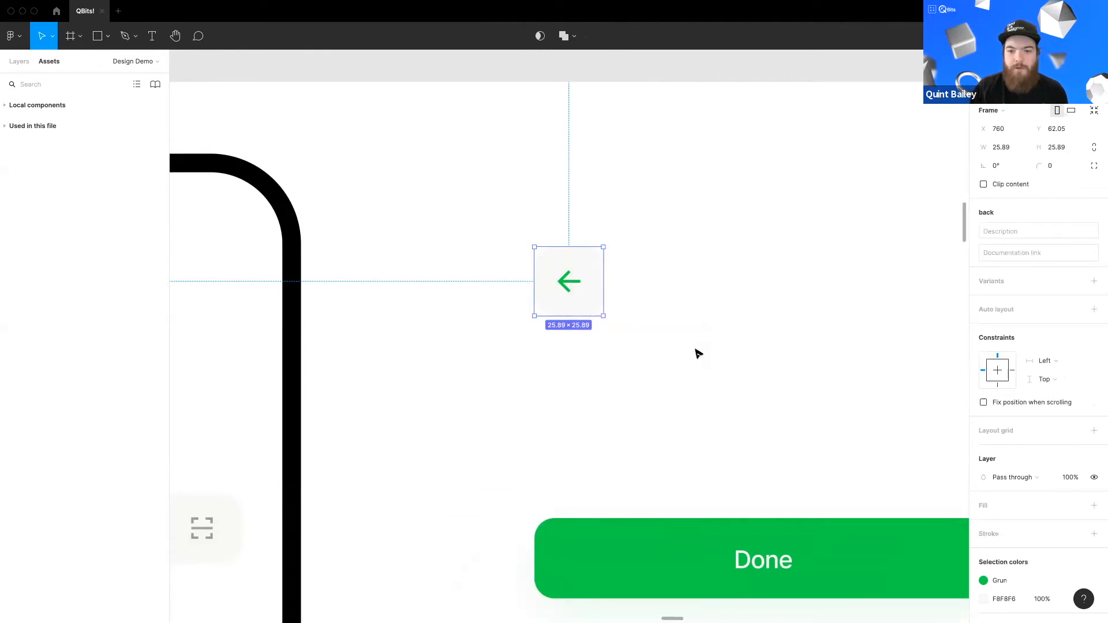
key("super+z")
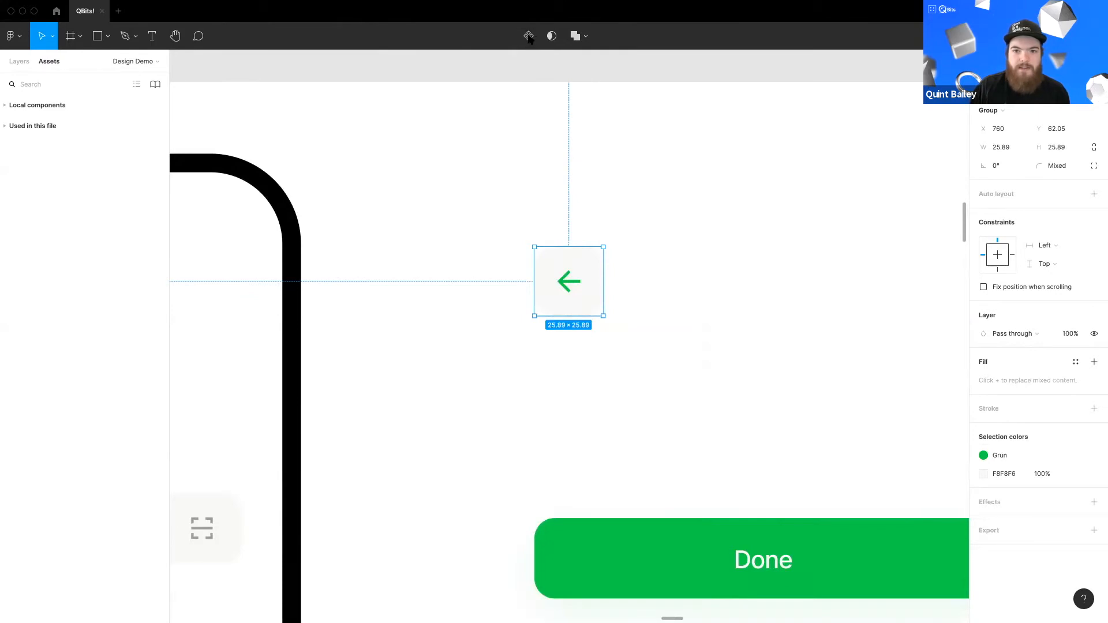
left_click(529, 37)
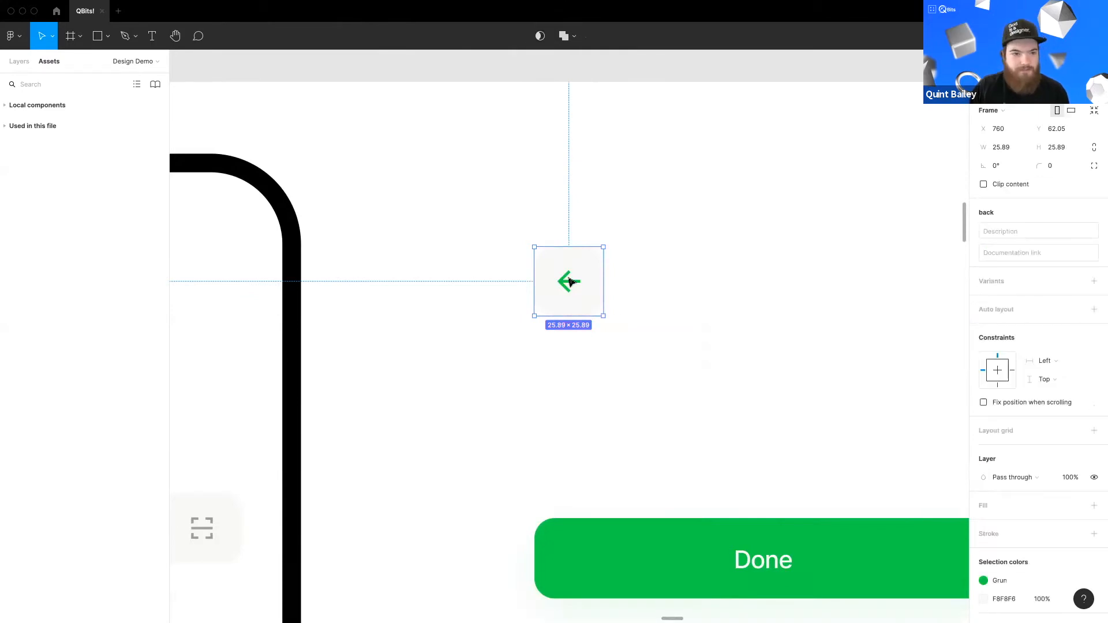
Step: Replace the Add Plan screen's original back arrow with an instance of the back component, positioned in the screen's top-left corner
key("super+z")
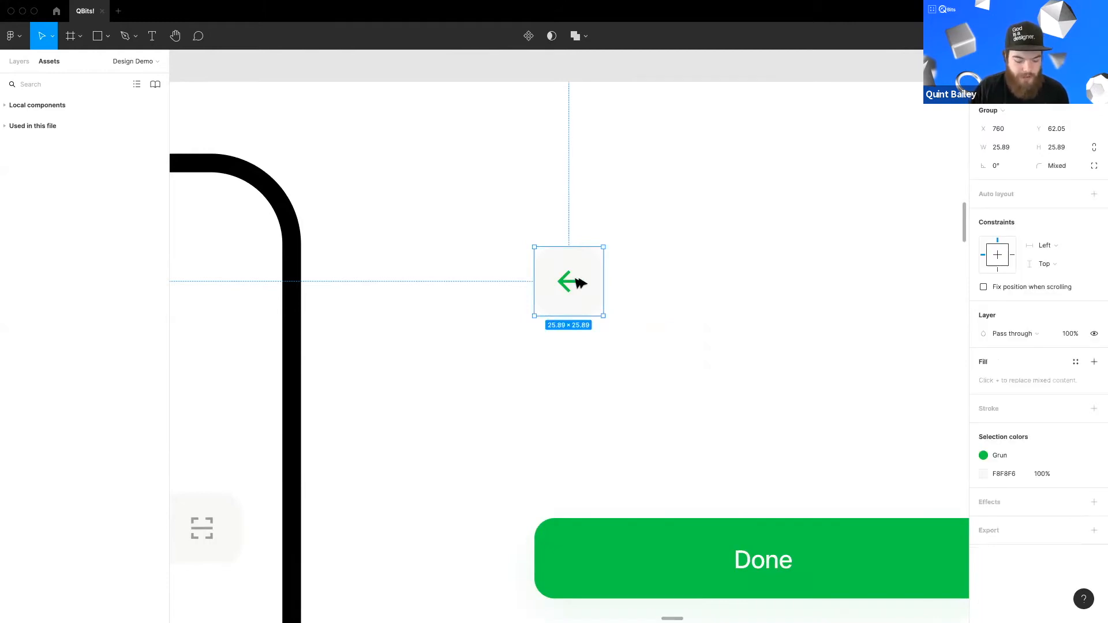
key("super+alt+k")
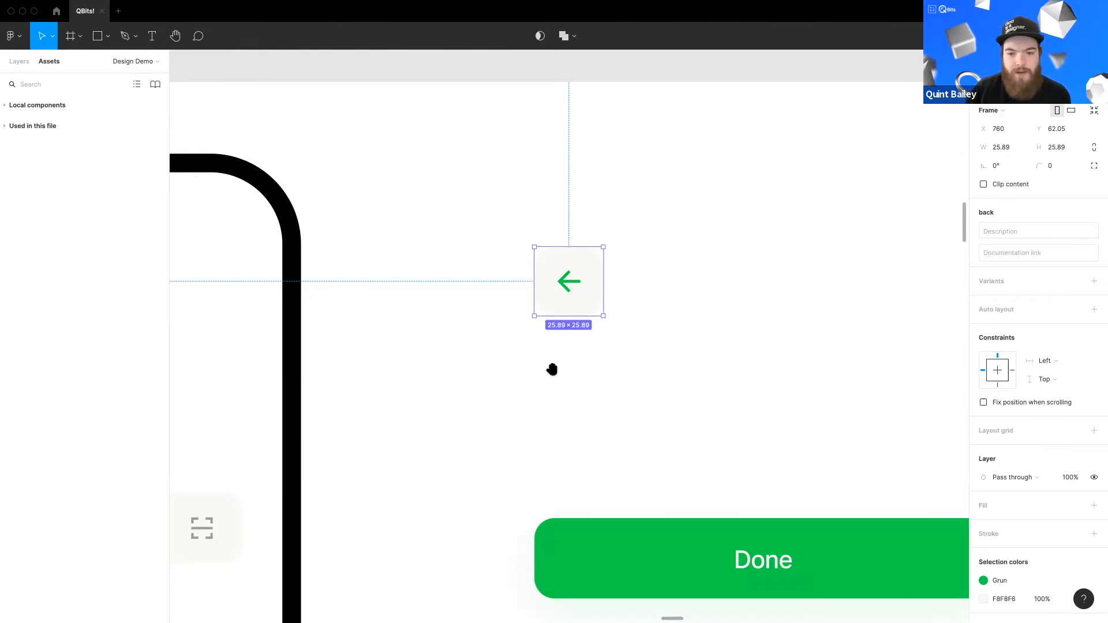
left_click_drag(551, 369, 522, 344)
left_click(630, 259)
left_click(544, 246)
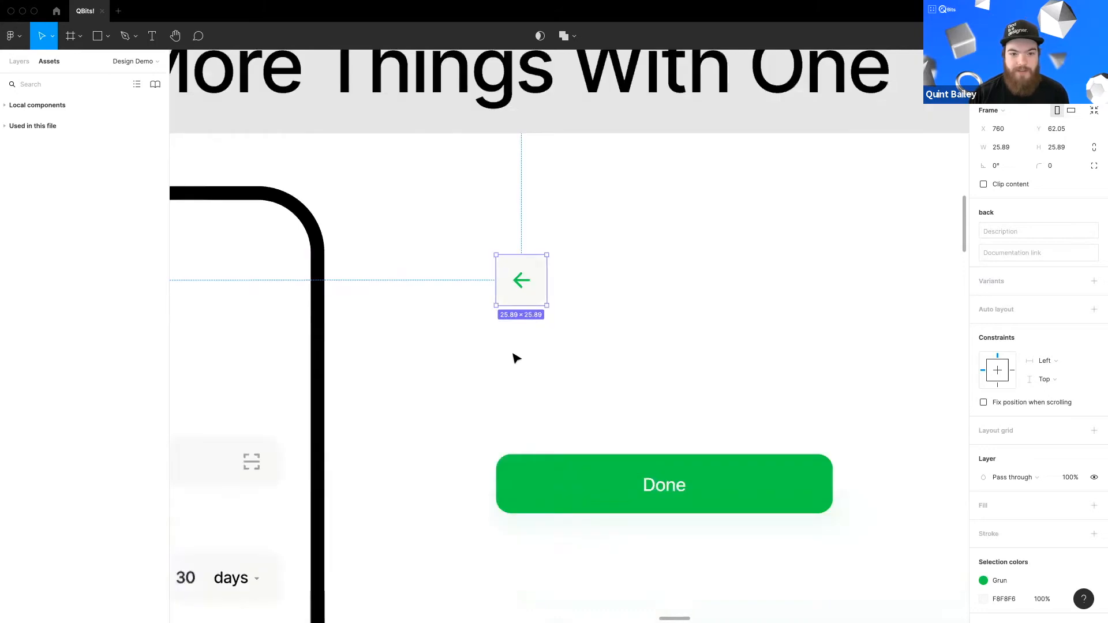
scroll(513, 354, "down", 3)
scroll(647, 299, "left", 5)
scroll(601, 197, "left", 5)
double_click(559, 214)
key("Delete")
left_click_drag(658, 255, 438, 333)
scroll(554, 311, "down", 2)
left_click_drag(824, 274, 337, 266)
key("Right")
left_click_drag(731, 331, 473, 378)
left_click_drag(378, 292, 375, 276)
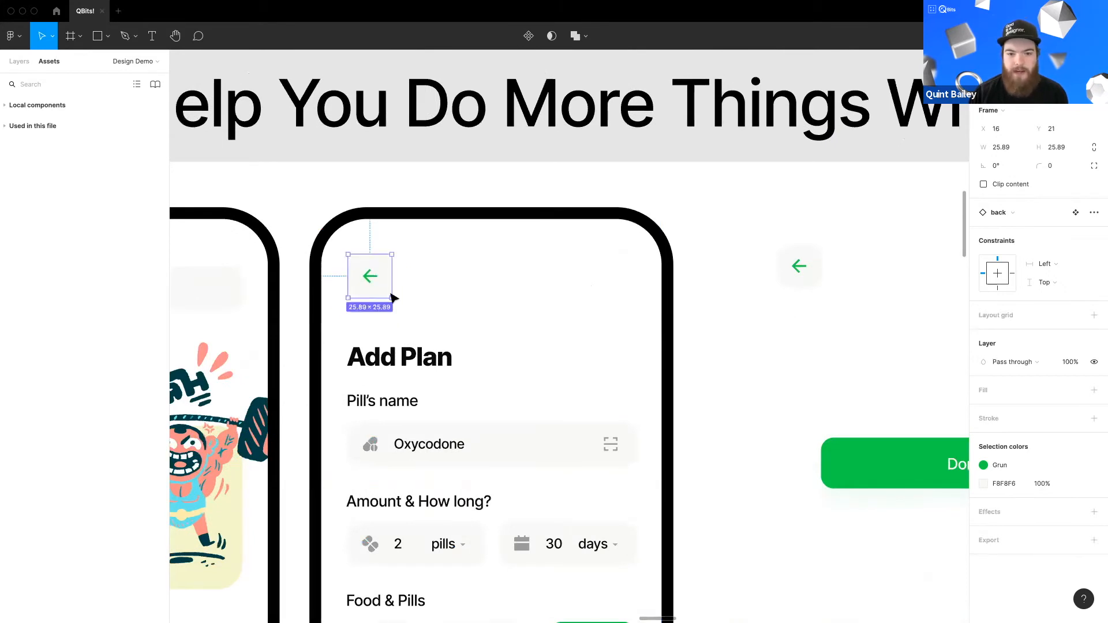
Step: Move the back main component slightly down so it lines up with its instance in the Add Plan screen
left_click(803, 274)
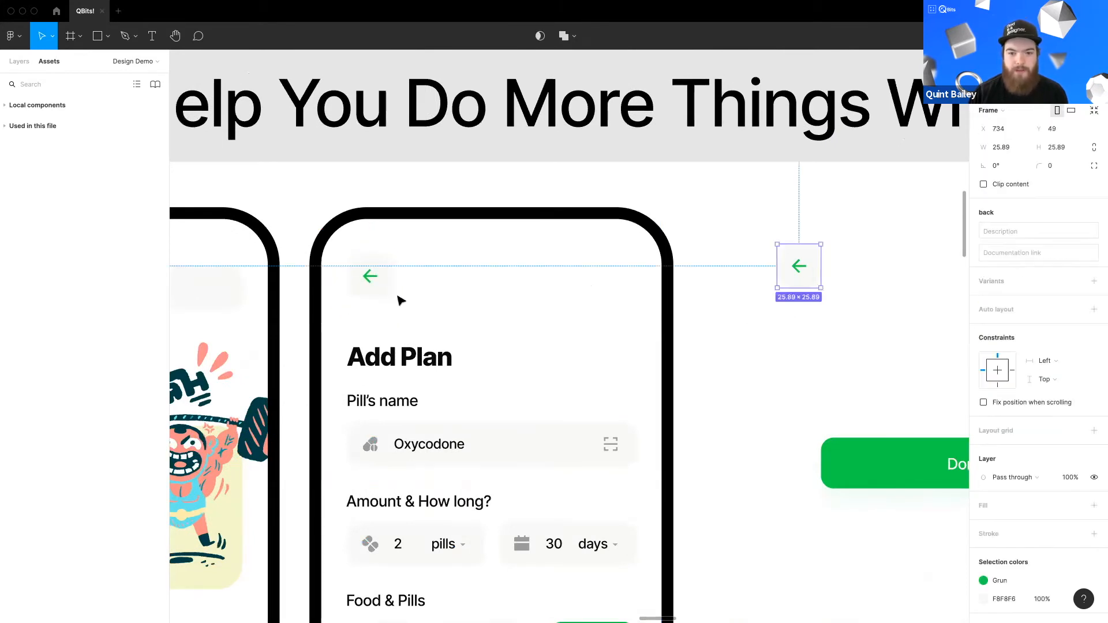
left_click(19, 62)
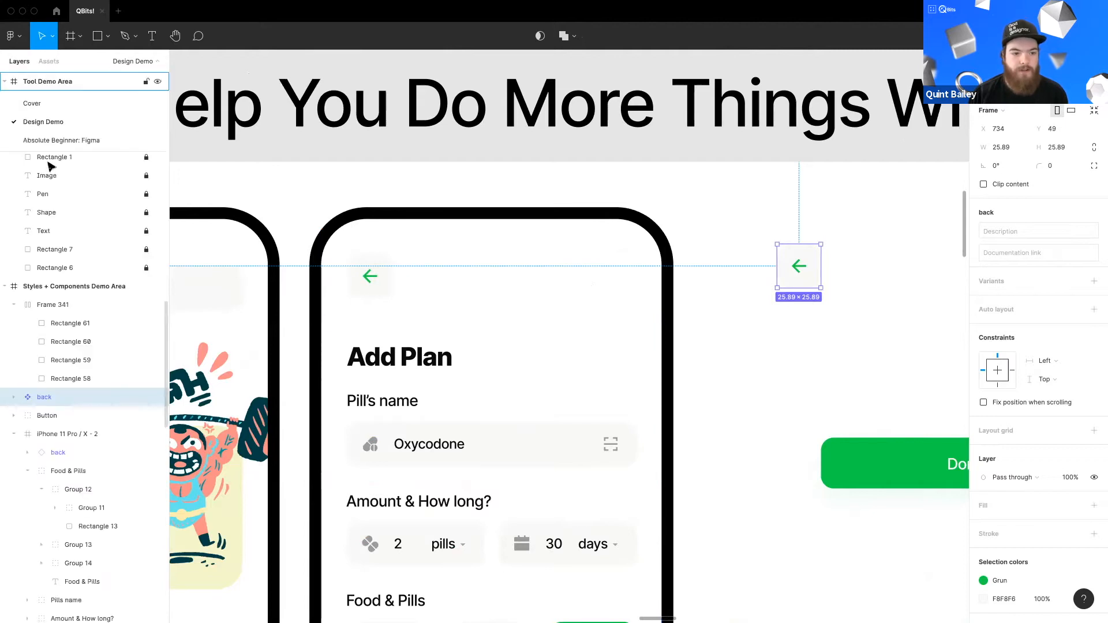
left_click_drag(797, 271, 796, 281)
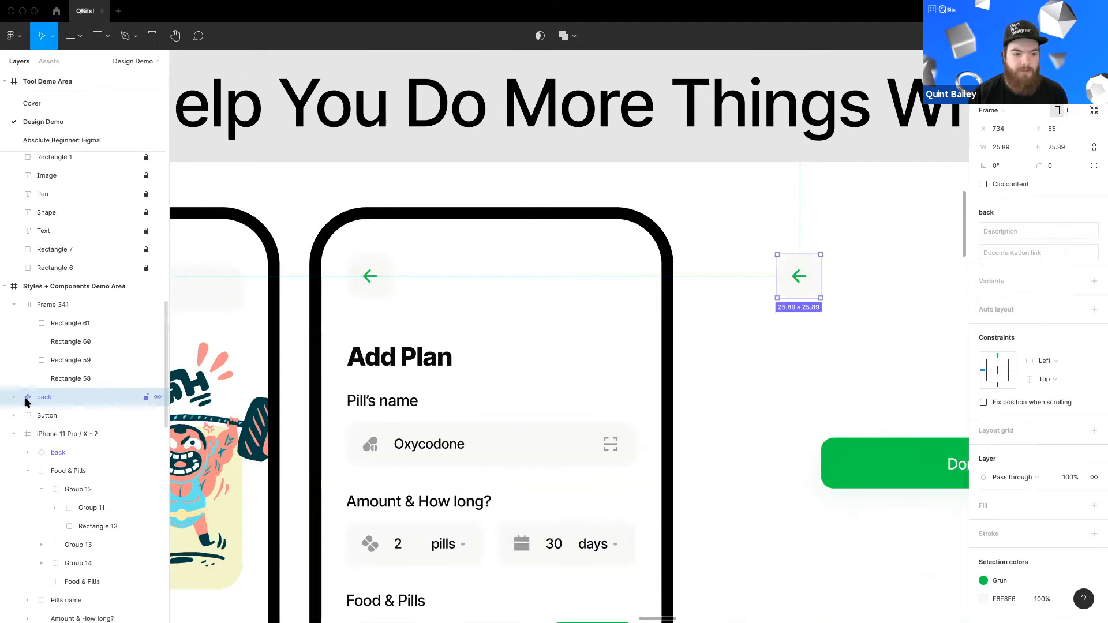
left_click(372, 293)
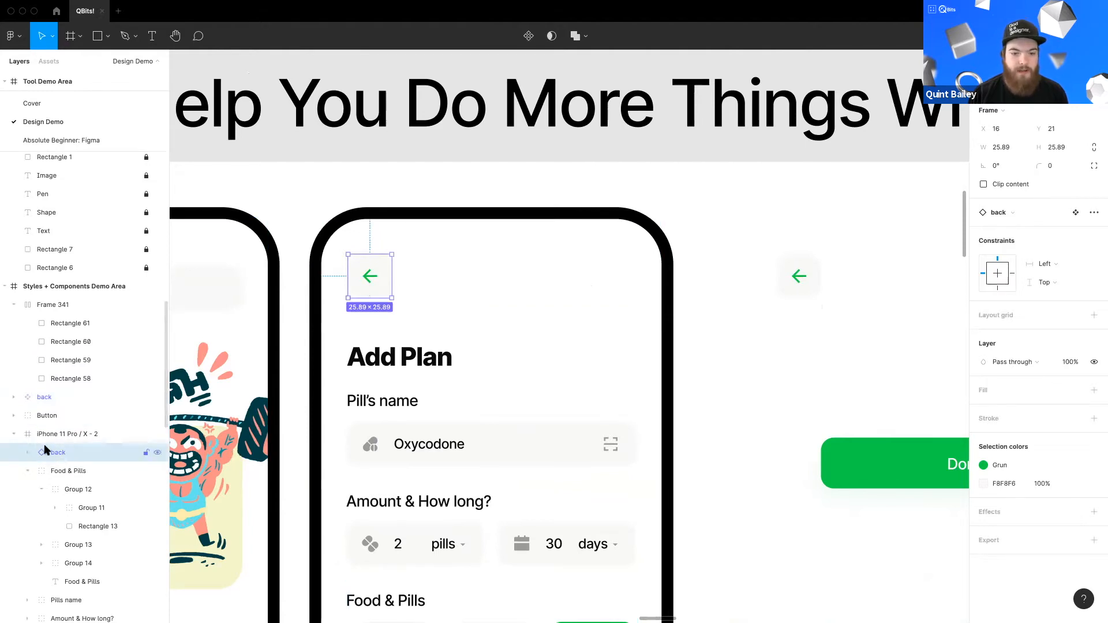
left_click(795, 292)
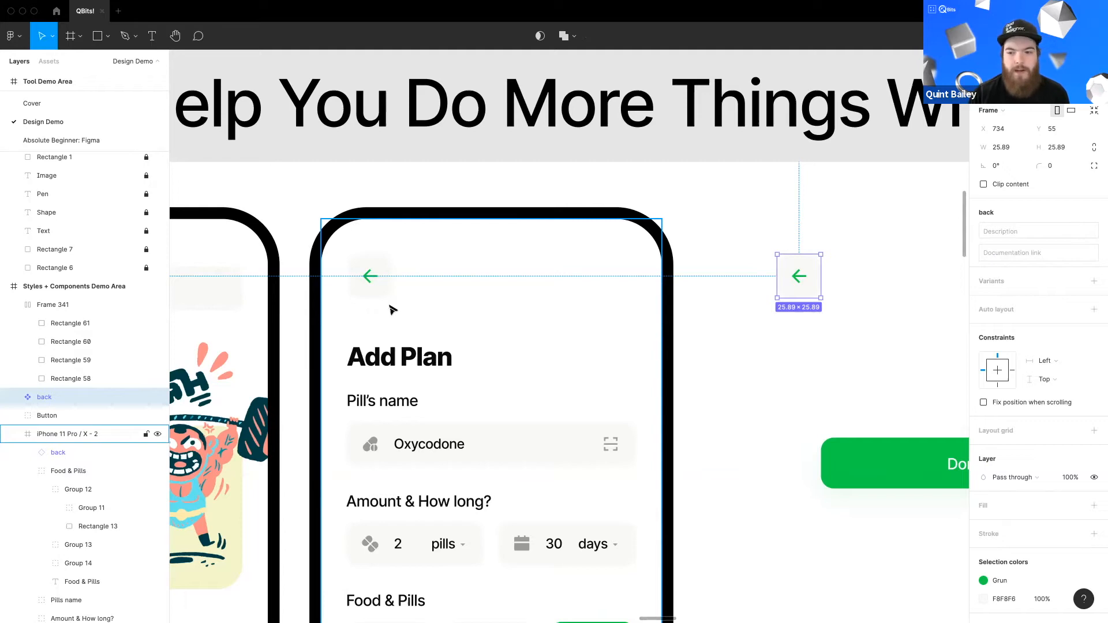
Step: Rotate the arrow icon inside the back main component so it points upward
double_click(802, 283)
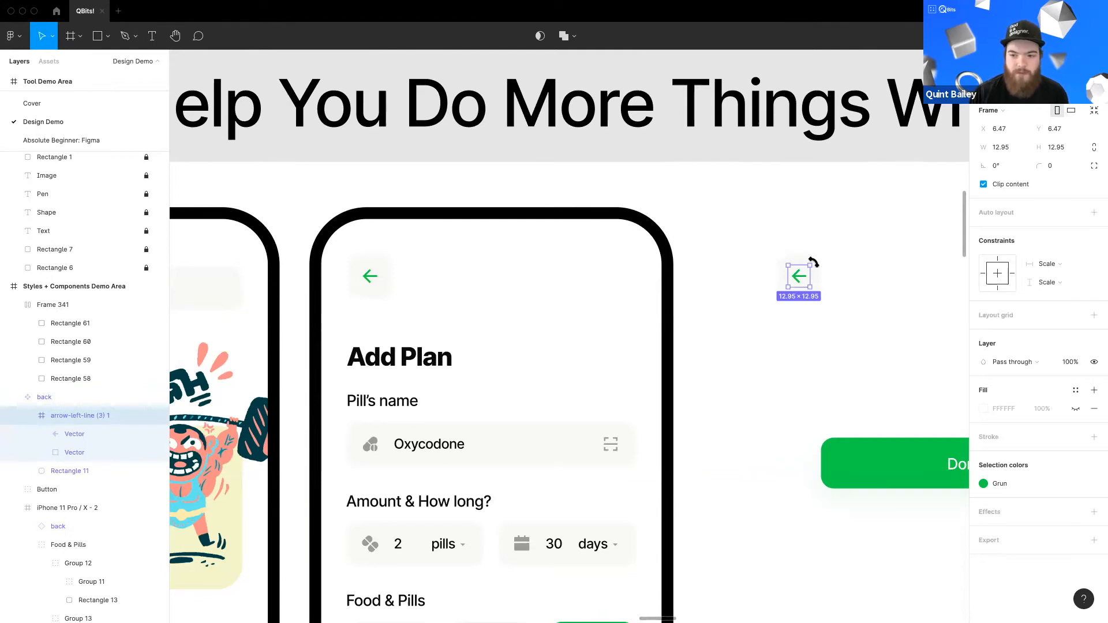
left_click_drag(815, 263, 814, 294)
key("Escape")
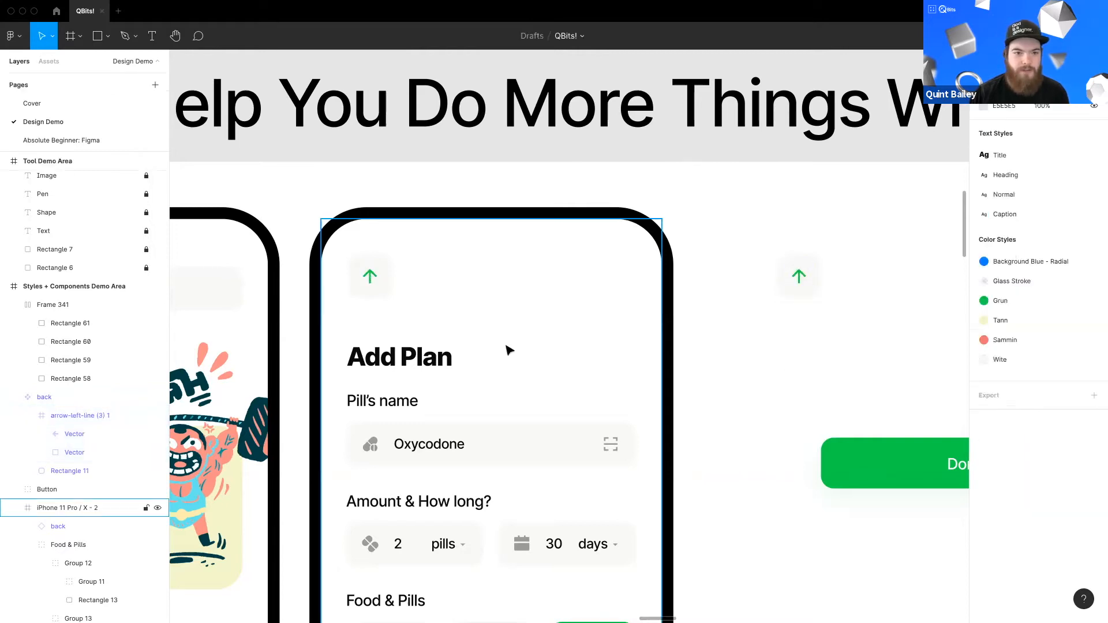
Step: Rotate the main component's arrow icon back so it points left again
scroll(434, 319, "down", 5)
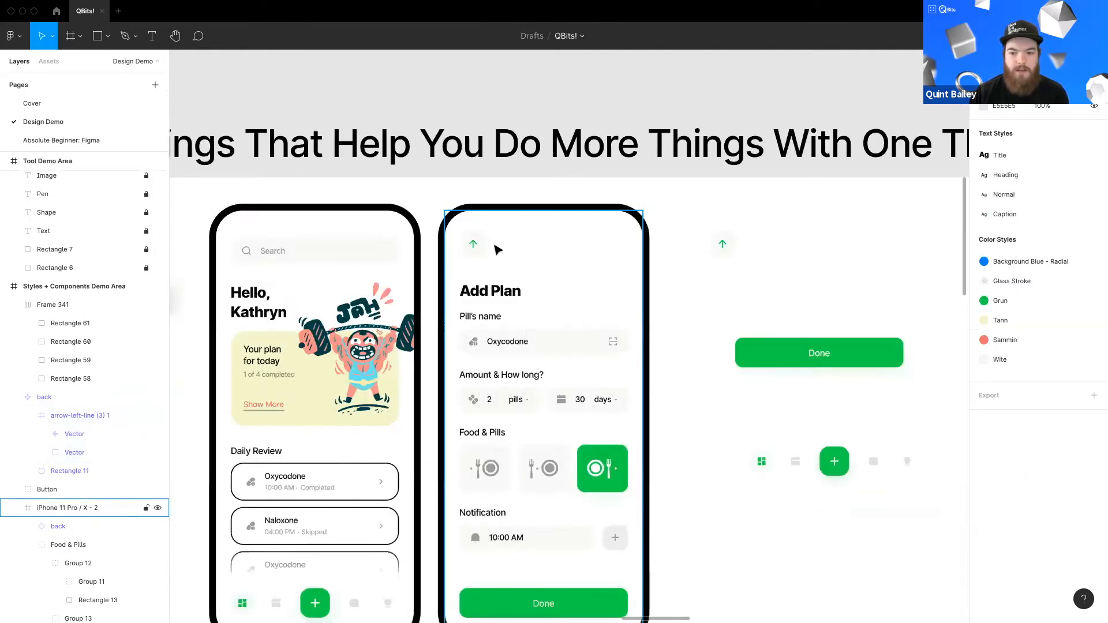
scroll(574, 279, "up", 5)
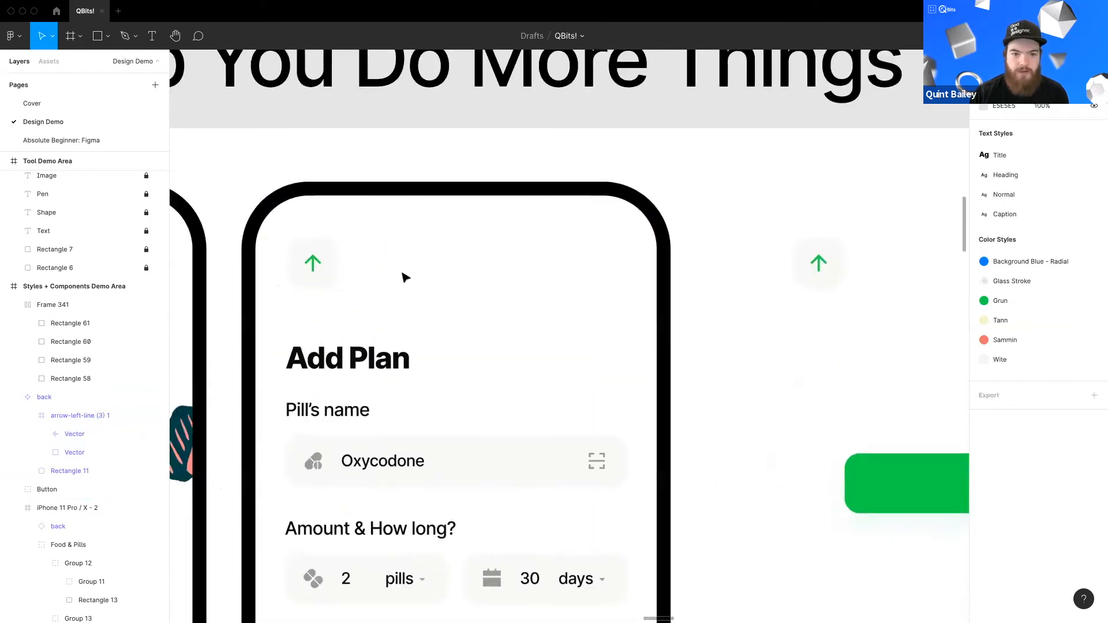
double_click(795, 293)
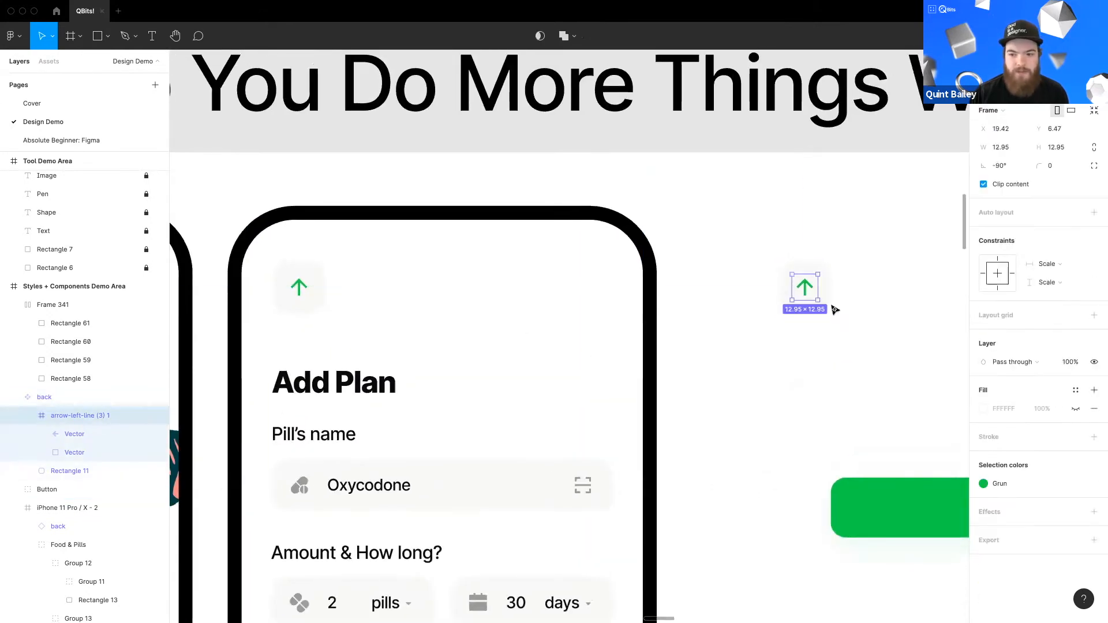
left_click_drag(842, 263, 838, 260)
left_click(346, 345)
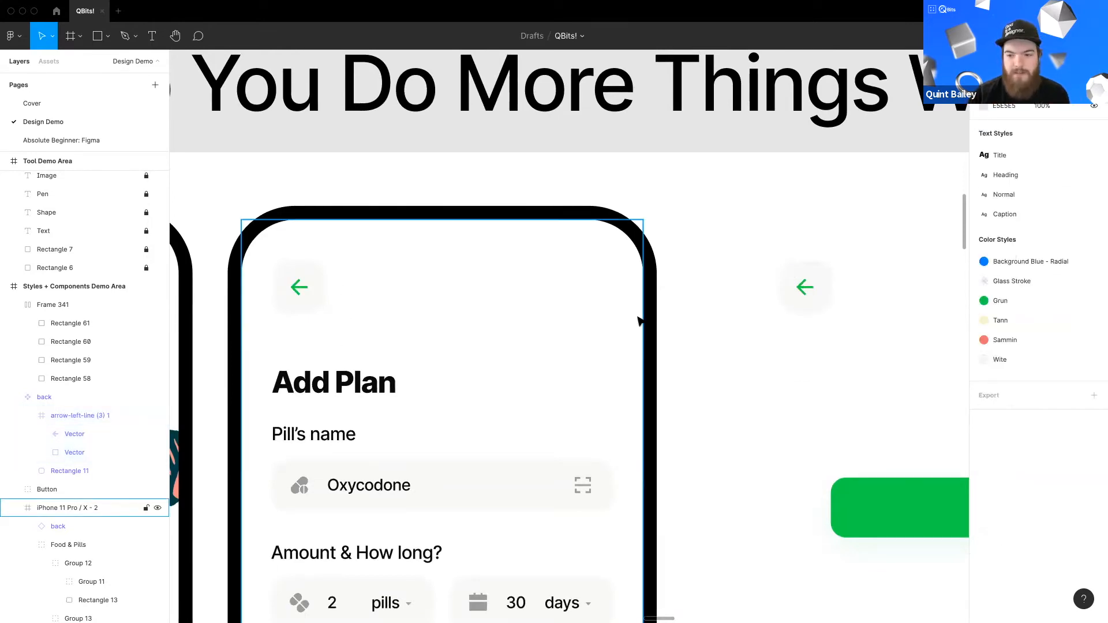
Step: Duplicate the three Food & Pills meal cards onto the canvas below the copied tab bar
scroll(604, 354, "up", 6)
scroll(759, 376, "down", 5)
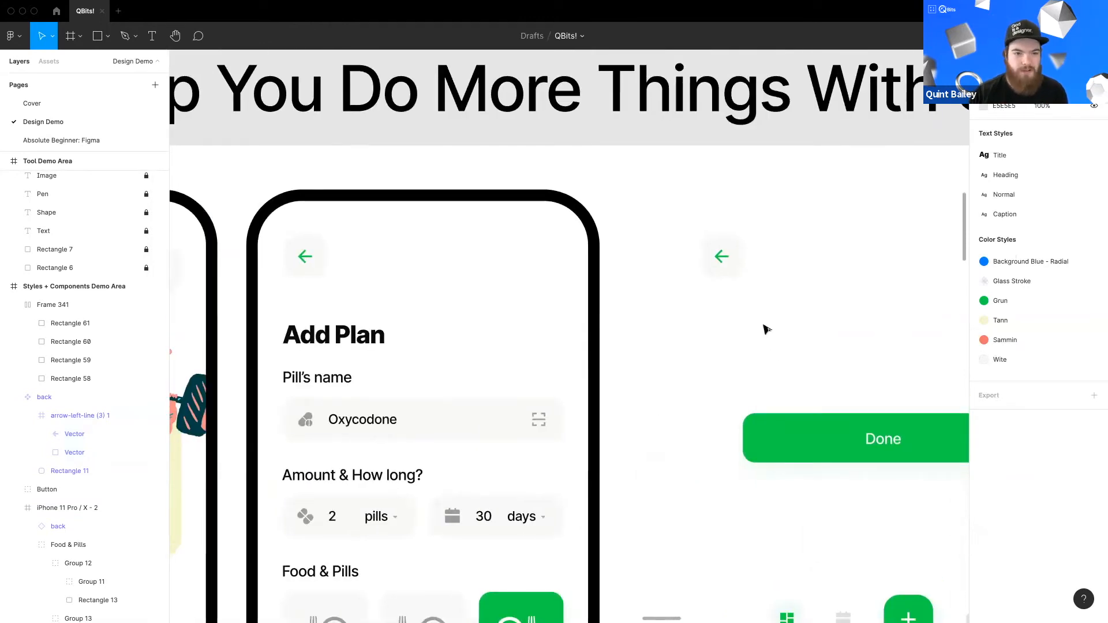
scroll(689, 334, "right", 2)
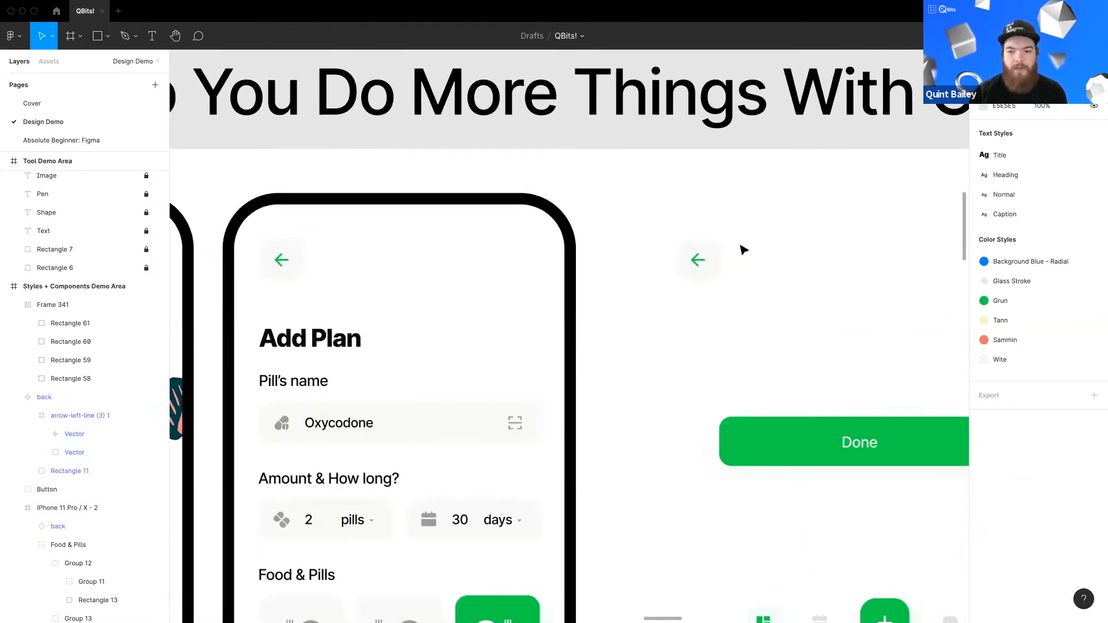
left_click(695, 270)
left_click(665, 339)
left_click_drag(758, 588, 570, 325)
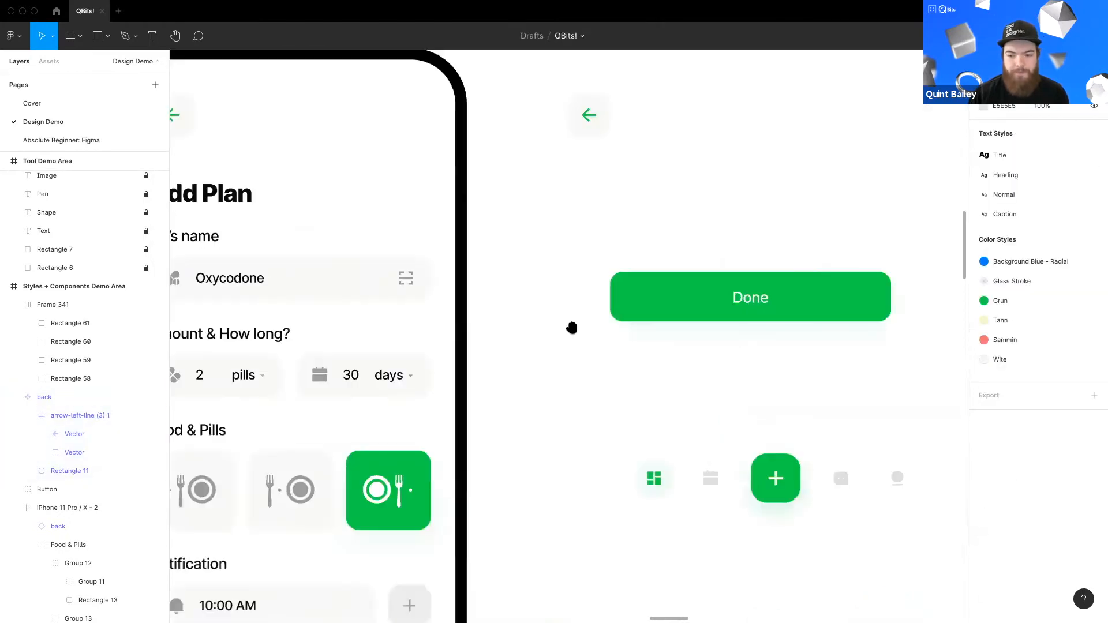
scroll(642, 301, "up", 3)
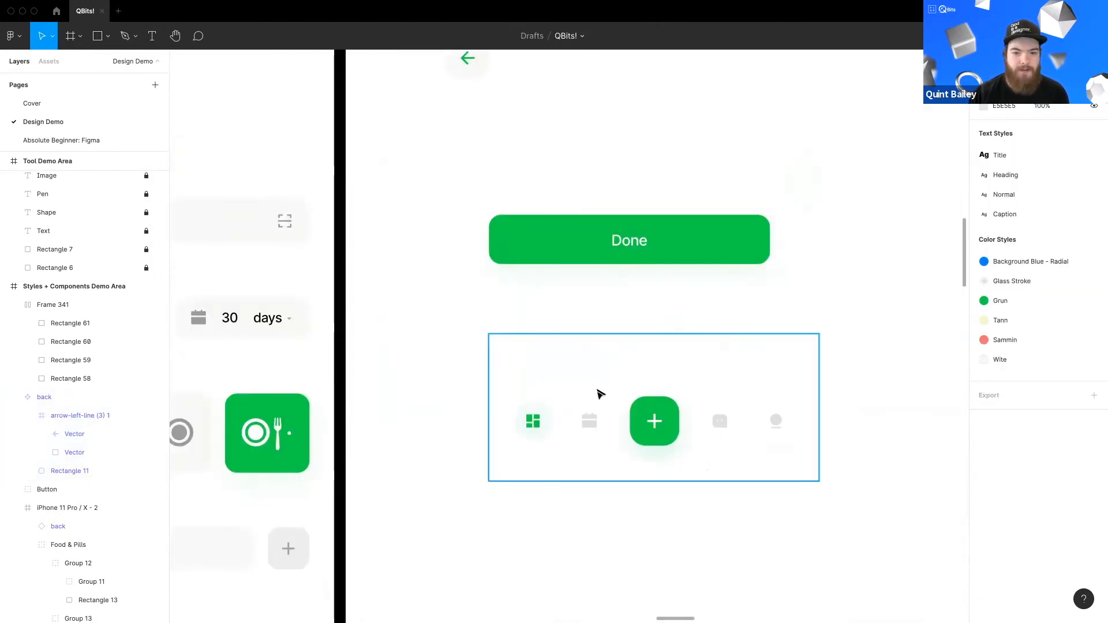
scroll(535, 353, "left", 5)
scroll(536, 353, "left", 2)
double_click(474, 336)
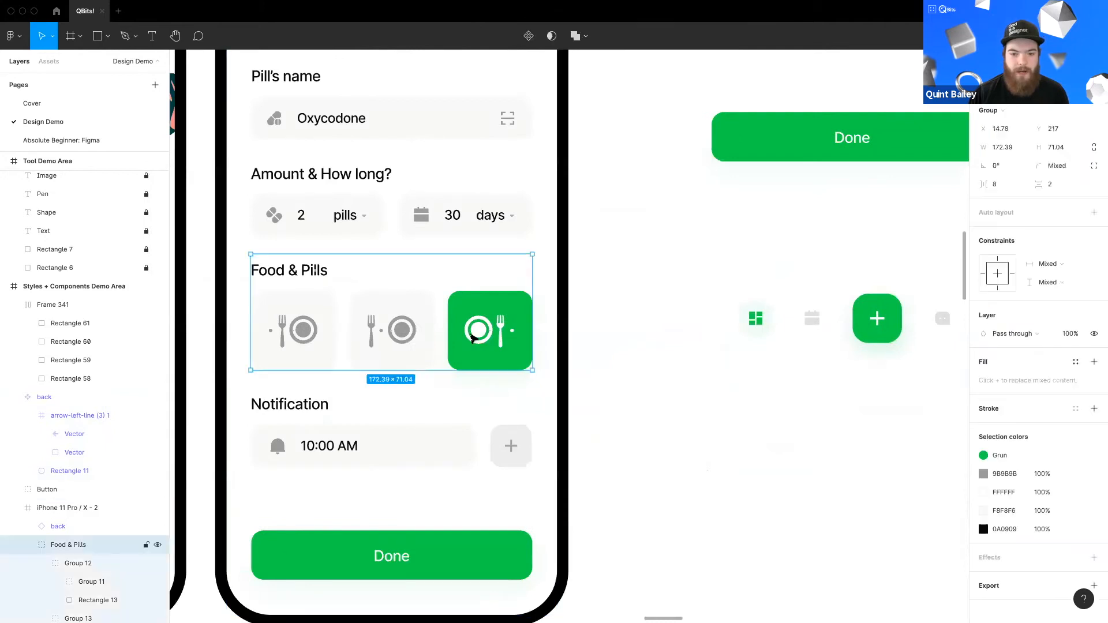
left_click(388, 345, "shift")
left_click(298, 346, "shift")
left_click_drag(374, 360, 878, 478)
left_click_drag(865, 526, 509, 433)
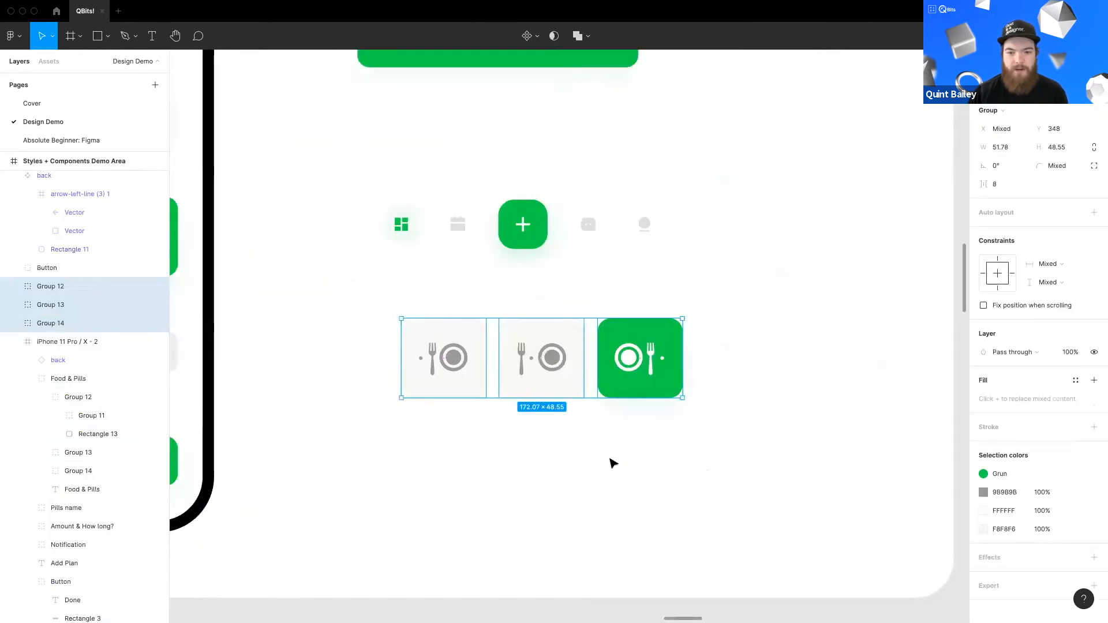
Step: Set the green third meal card's background to the light F8F8F6 fill sampled from the neighbouring card
left_click(611, 462)
left_click_drag(553, 394, 590, 494)
left_click(512, 300)
left_click_drag(552, 322, 517, 230)
left_click(768, 293)
scroll(646, 416, "down", 3)
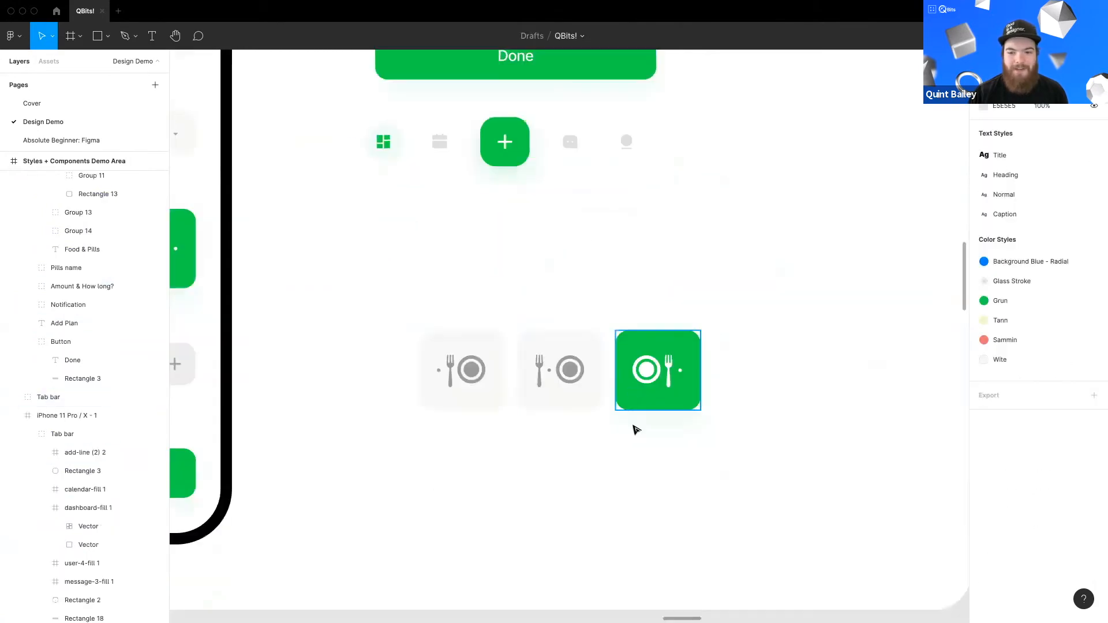
scroll(544, 436, "down", 1)
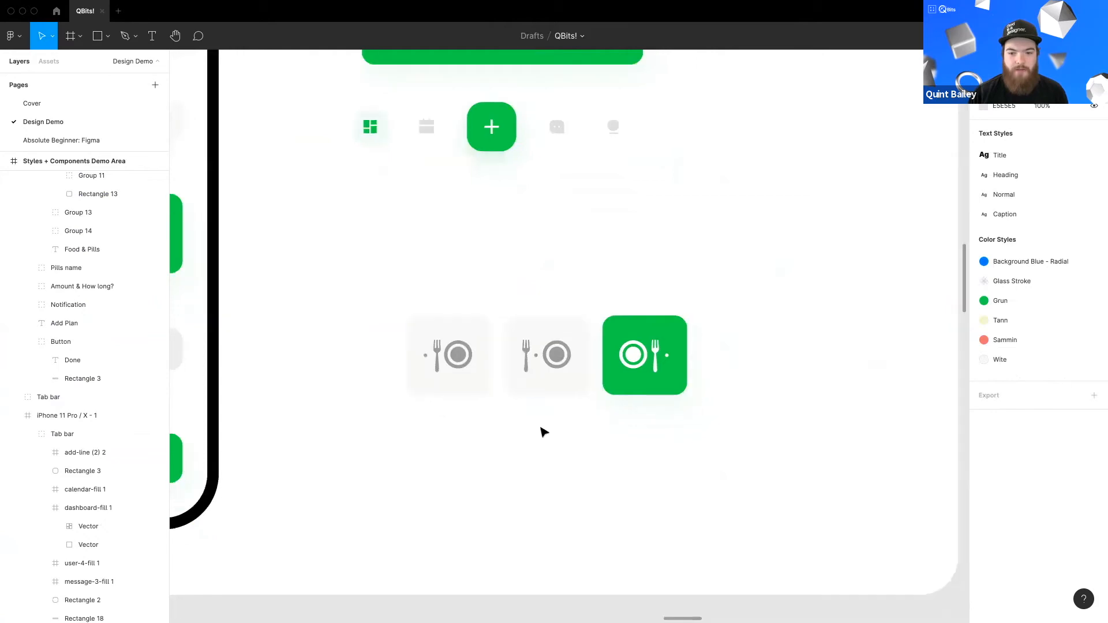
scroll(547, 447, "up", 1)
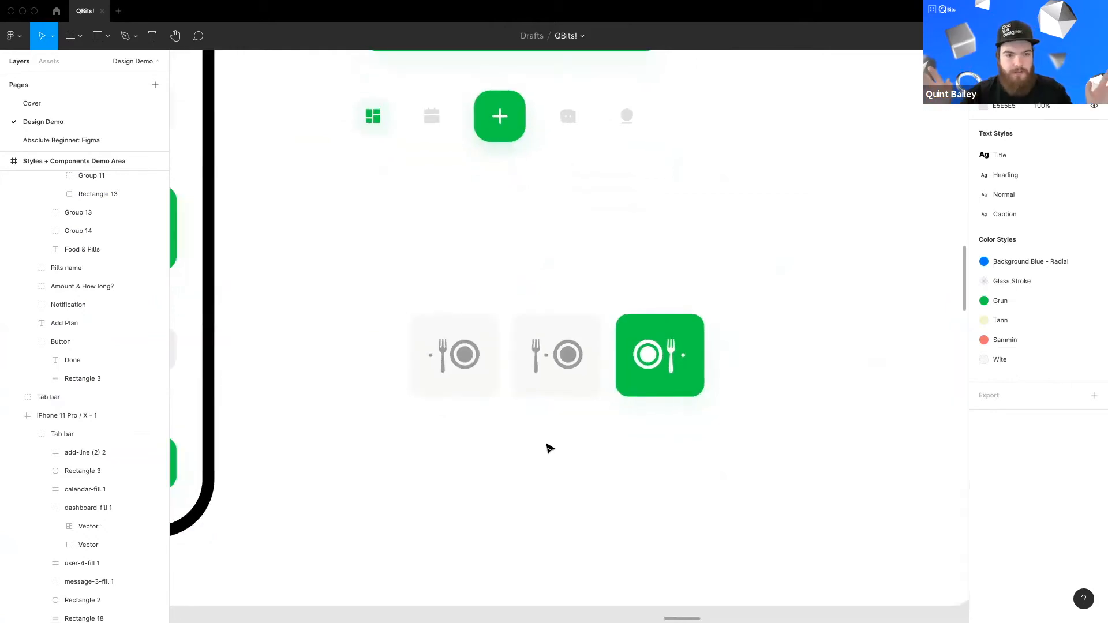
left_click(638, 378)
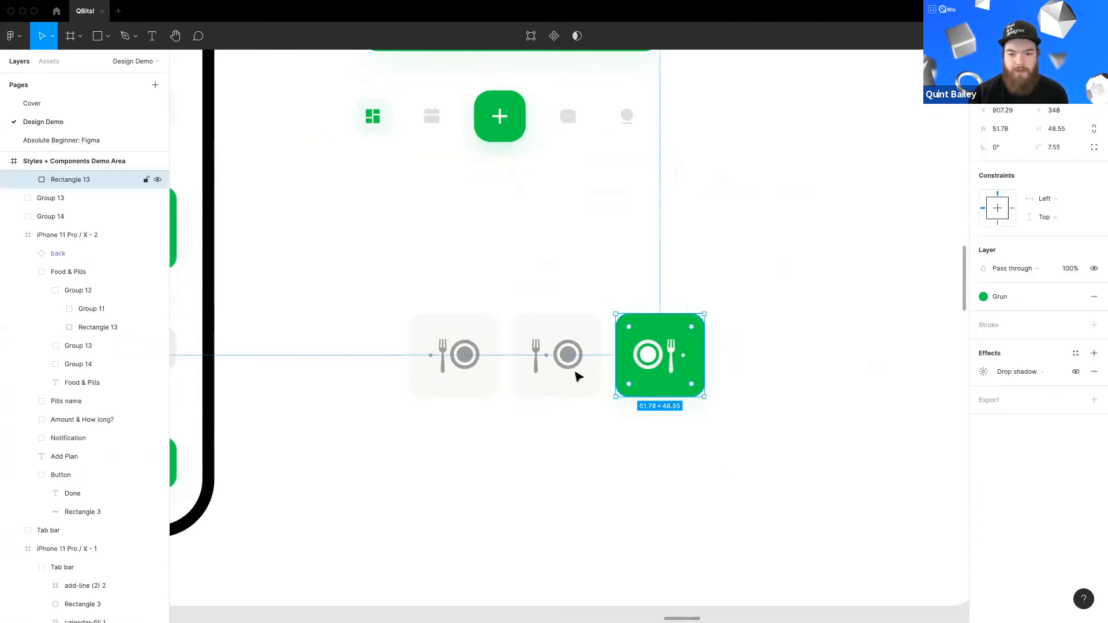
left_click(563, 382)
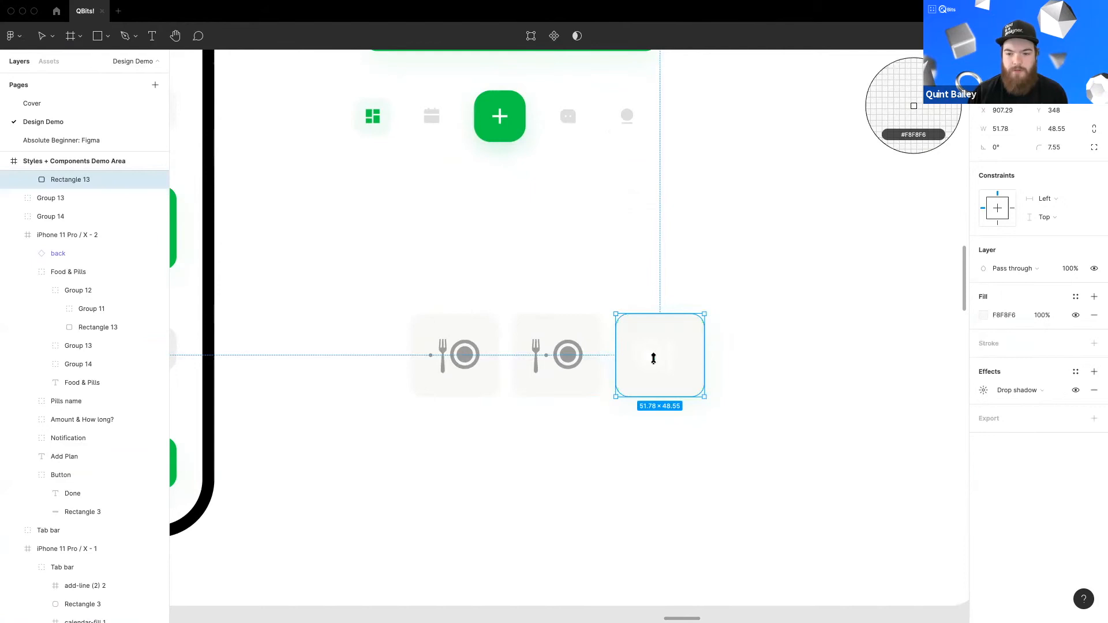
Step: Recolor the third card's fork-and-plate icon with the gray sampled from the neighbouring card's icon
key("ctrl+v")
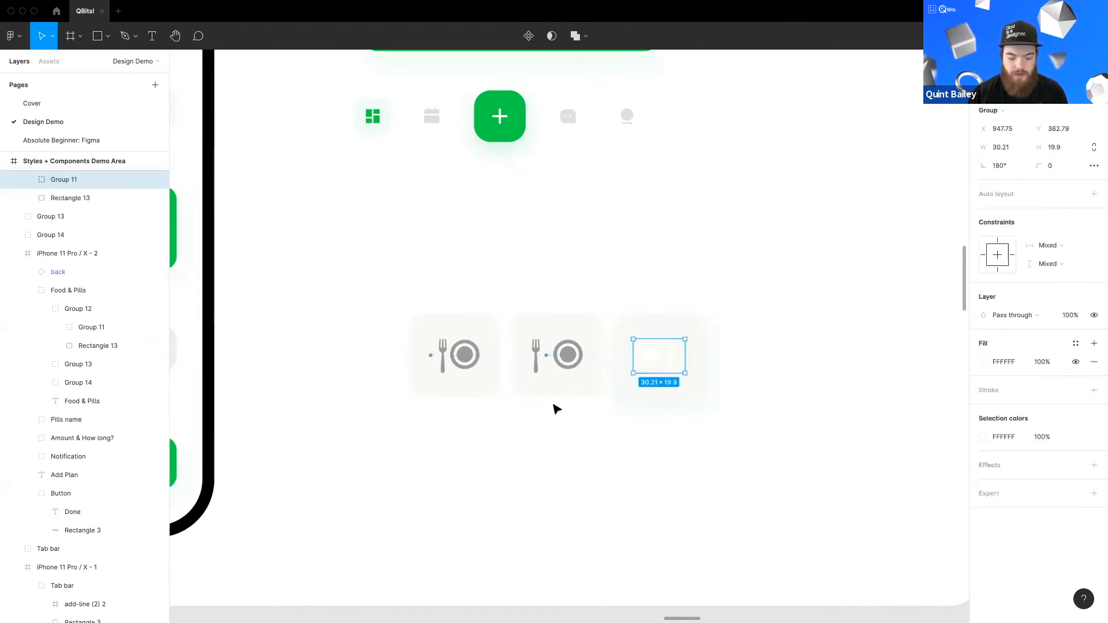
key("i")
left_click(597, 397)
key("Escape")
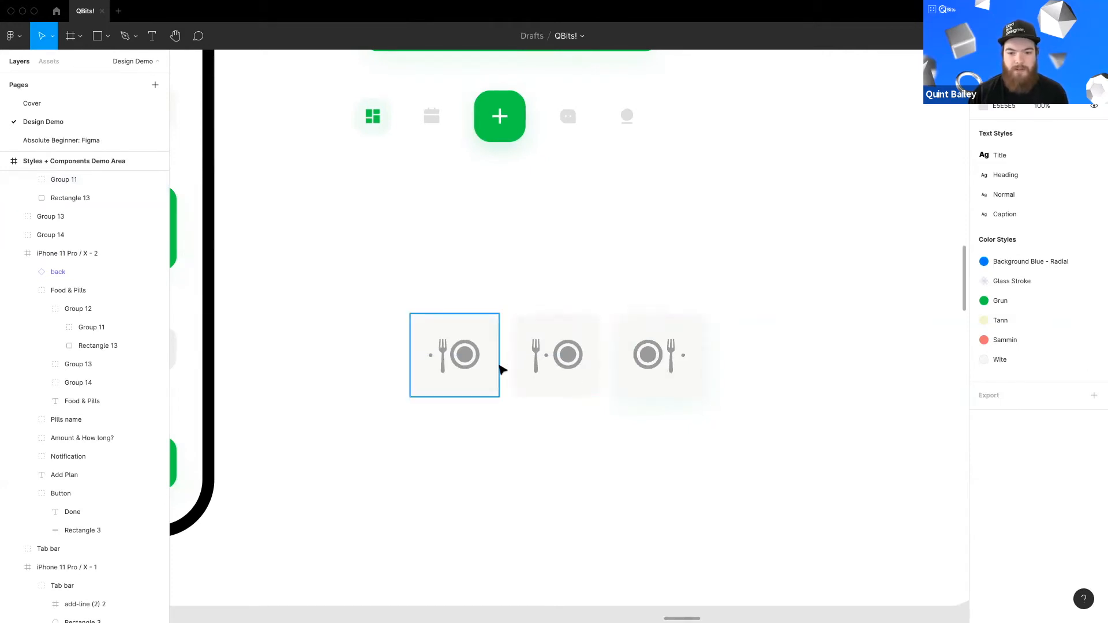
Step: Turn each of the three copied meal cards into its own component
scroll(517, 387, "up", 1)
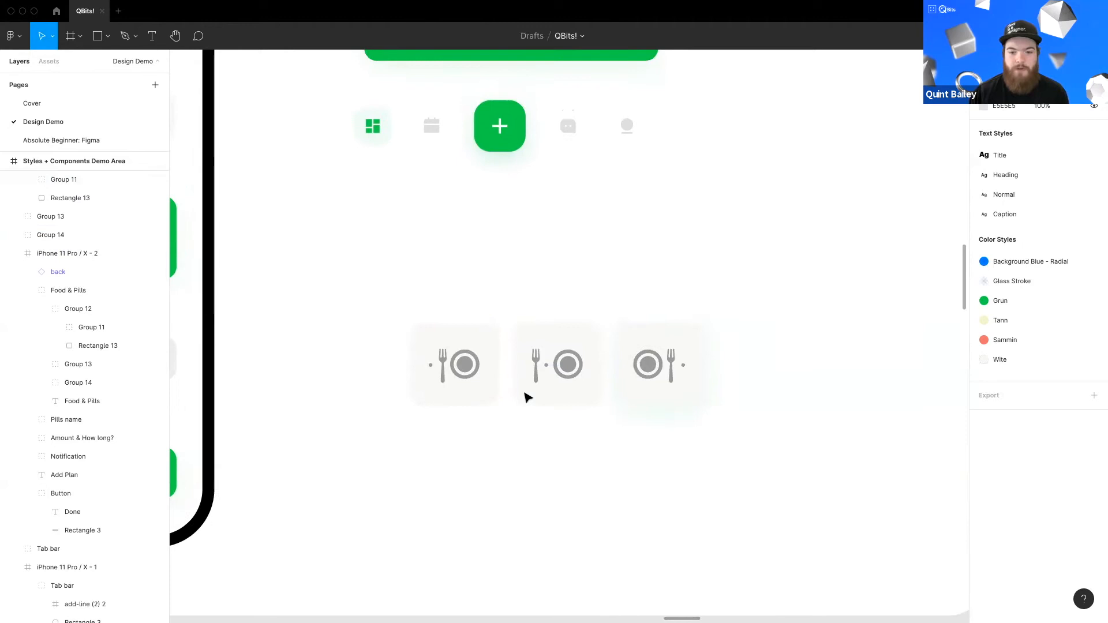
left_click(456, 374)
left_click(544, 376, "shift")
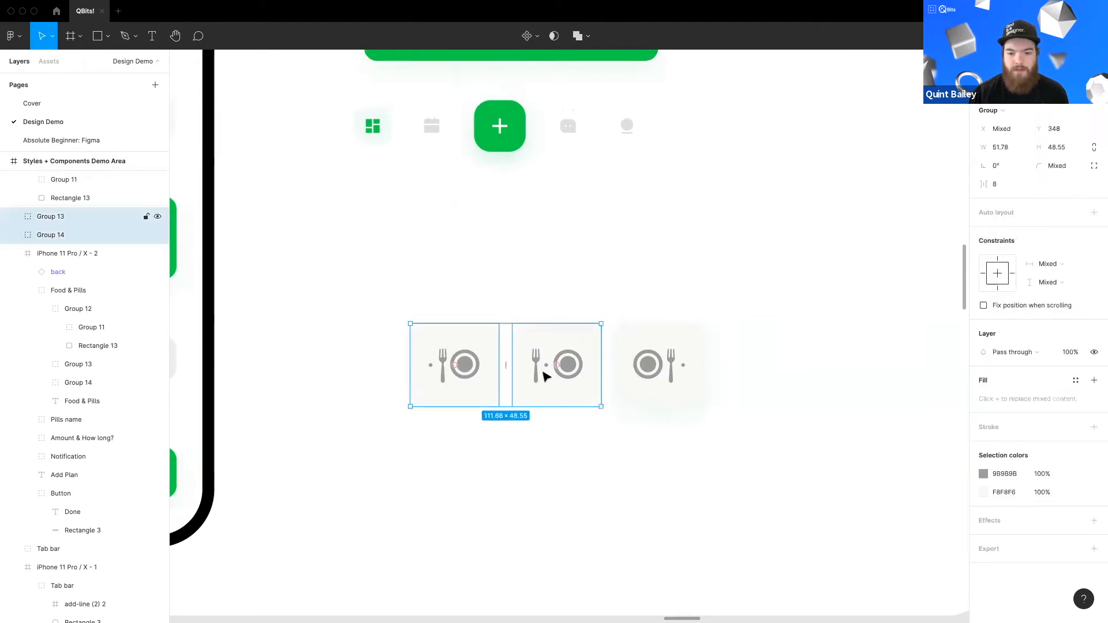
left_click(482, 397)
key("ctrl+alt+k")
left_click(567, 388)
key("ctrl+alt+k")
left_click(652, 416)
key("ctrl+alt+k")
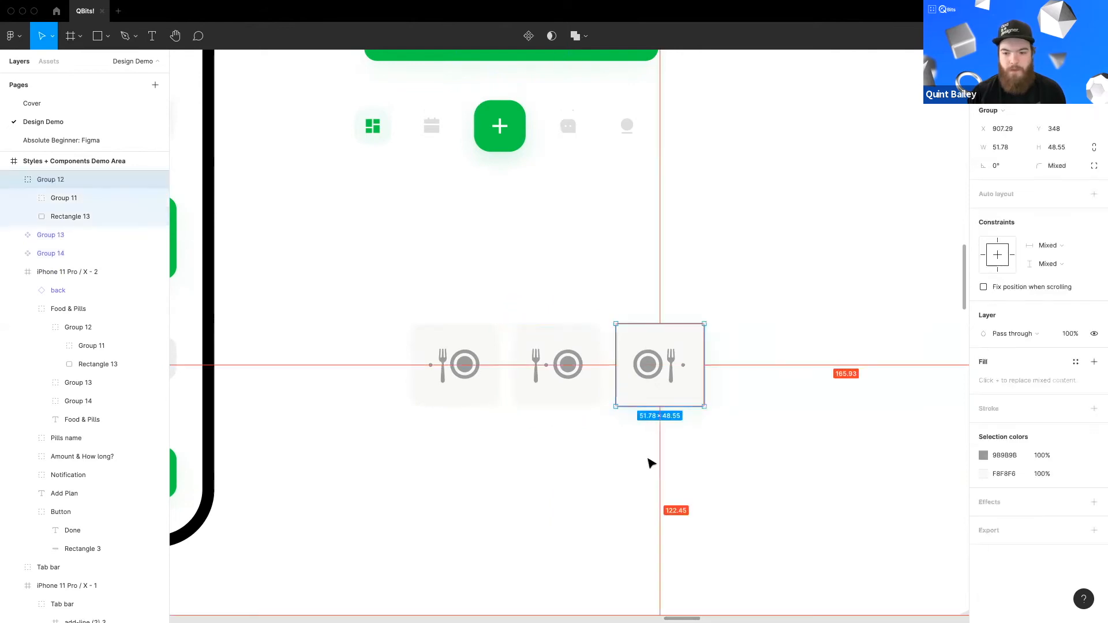
Step: Select the three meal card components and combine them as variants
left_click(419, 321)
left_click_drag(374, 262, 770, 467)
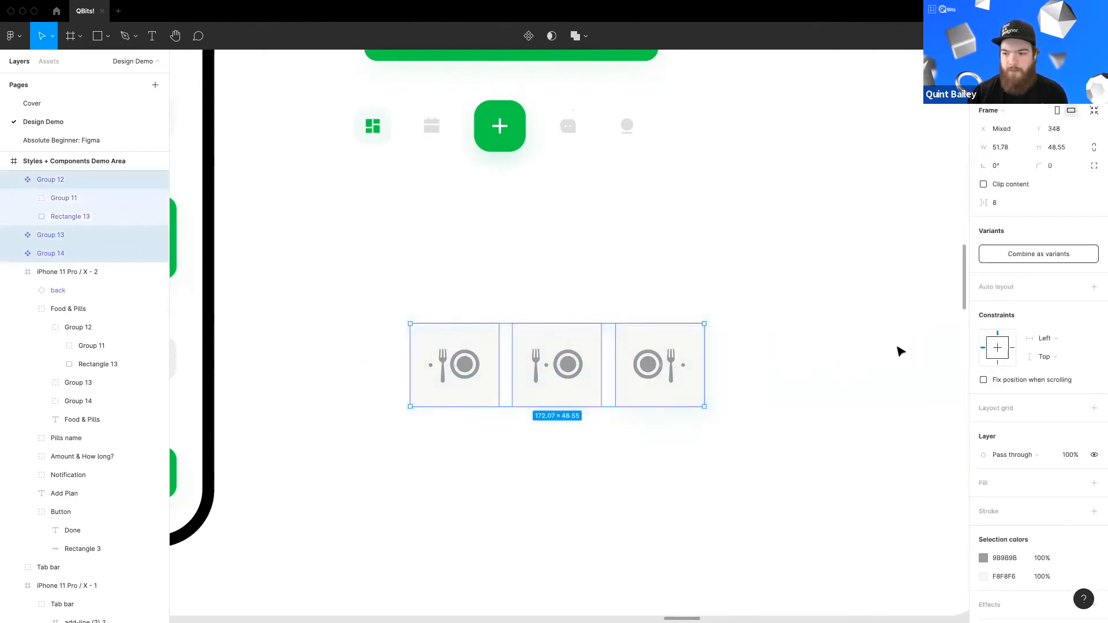
left_click(1031, 255)
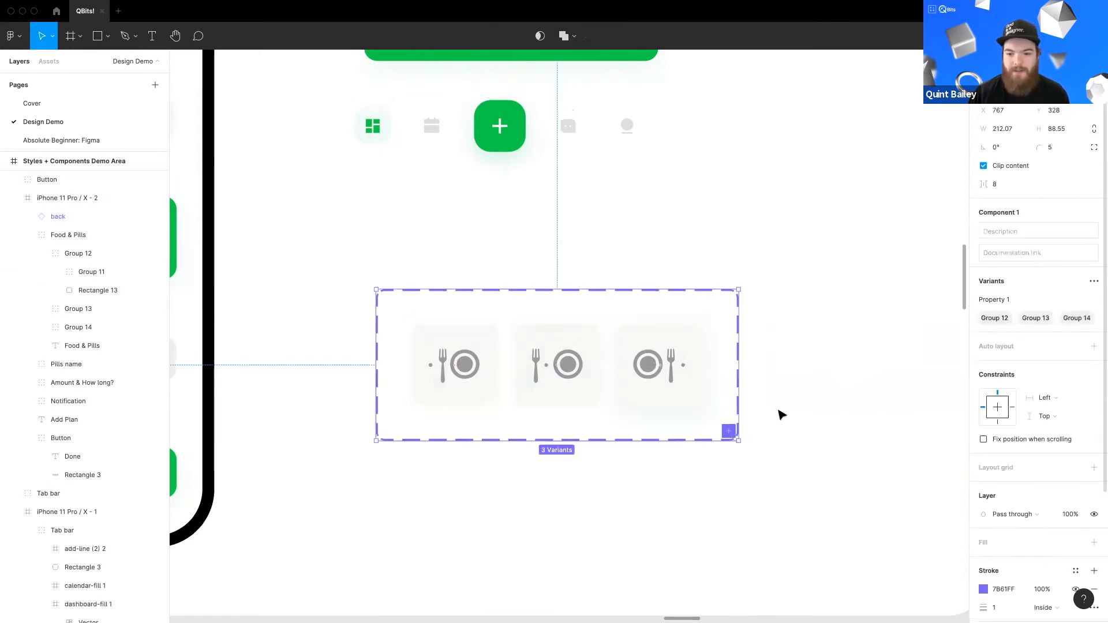
Step: Move the meal card variant set upward, closer to the copied tab bar
left_click_drag(647, 449, 670, 425)
left_click_drag(407, 268, 420, 198)
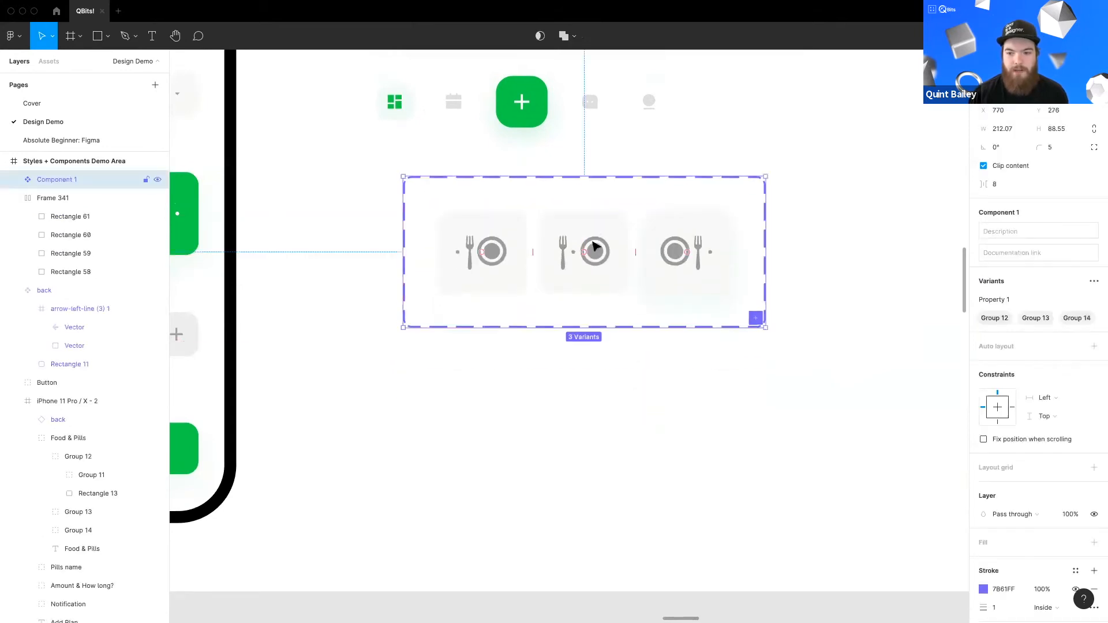
left_click(573, 346)
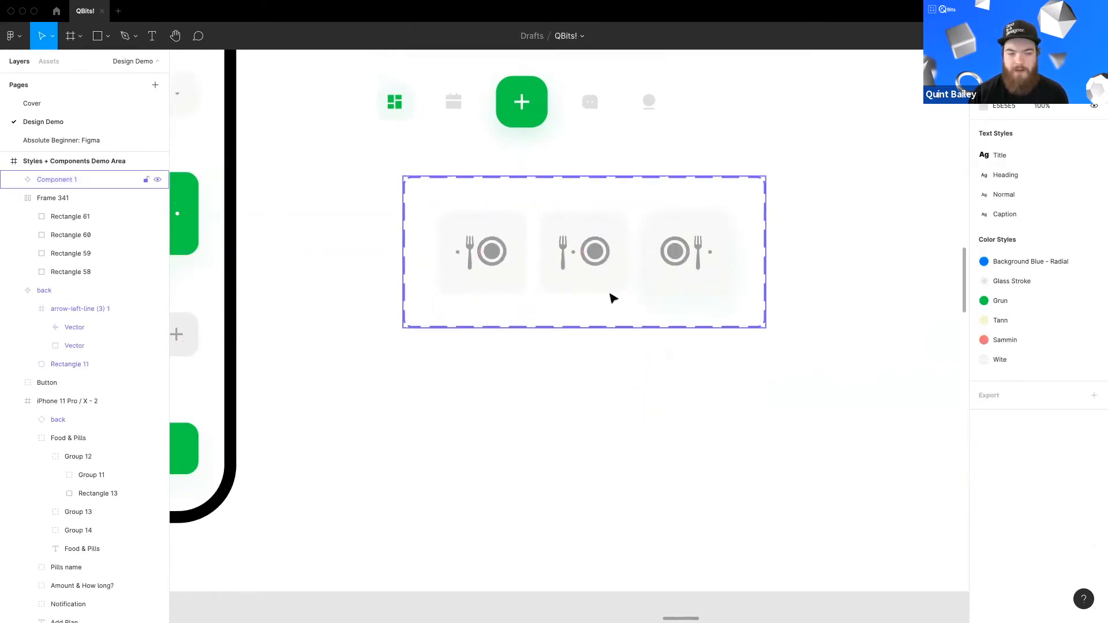
Step: Place an instance of the meal card component from the local components below the variant set
scroll(613, 299, "up", 2)
scroll(606, 329, "right", 1)
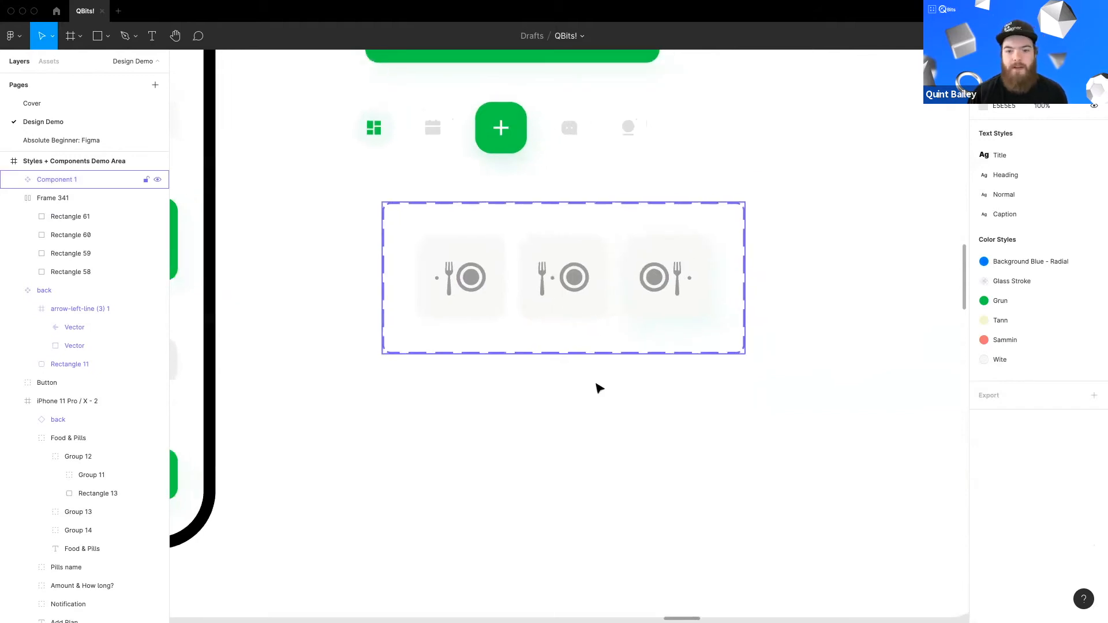
scroll(438, 346, "right", 1)
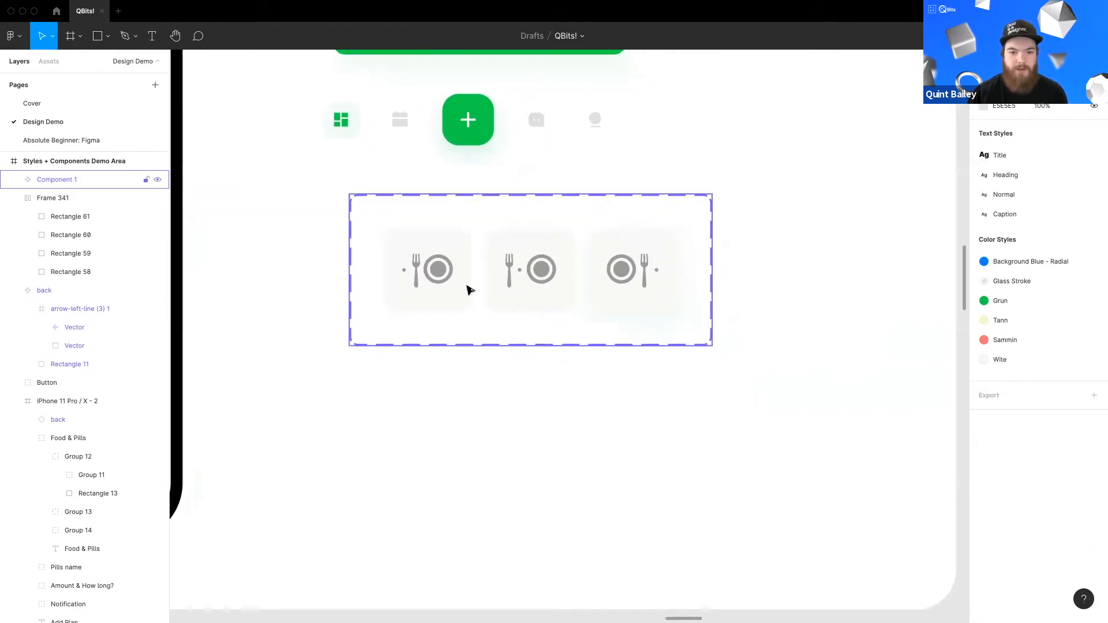
left_click(49, 61)
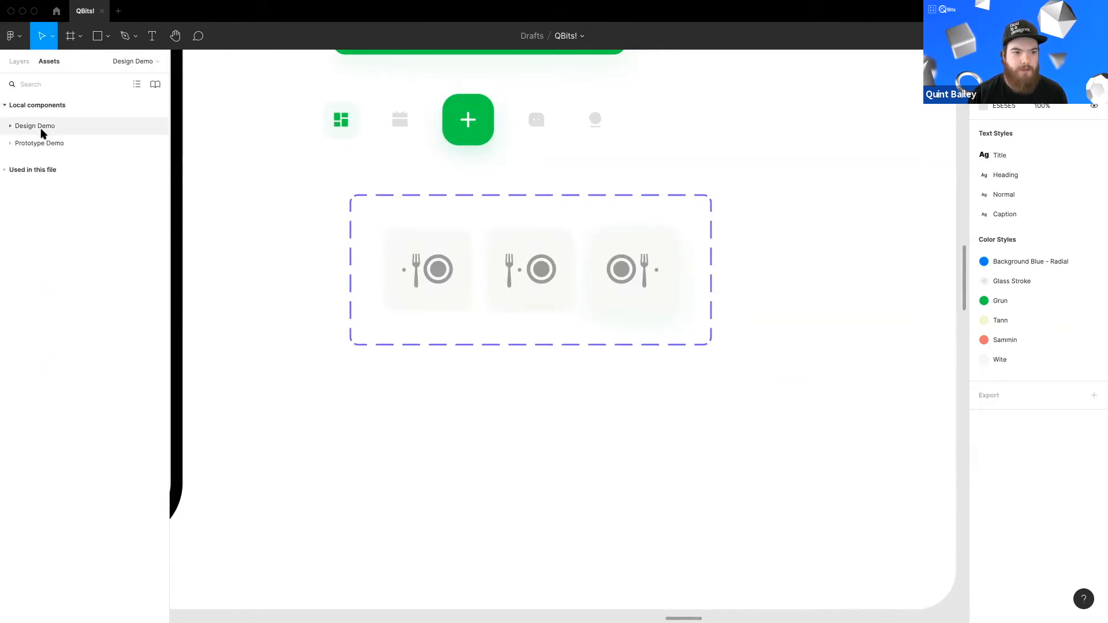
left_click(43, 132)
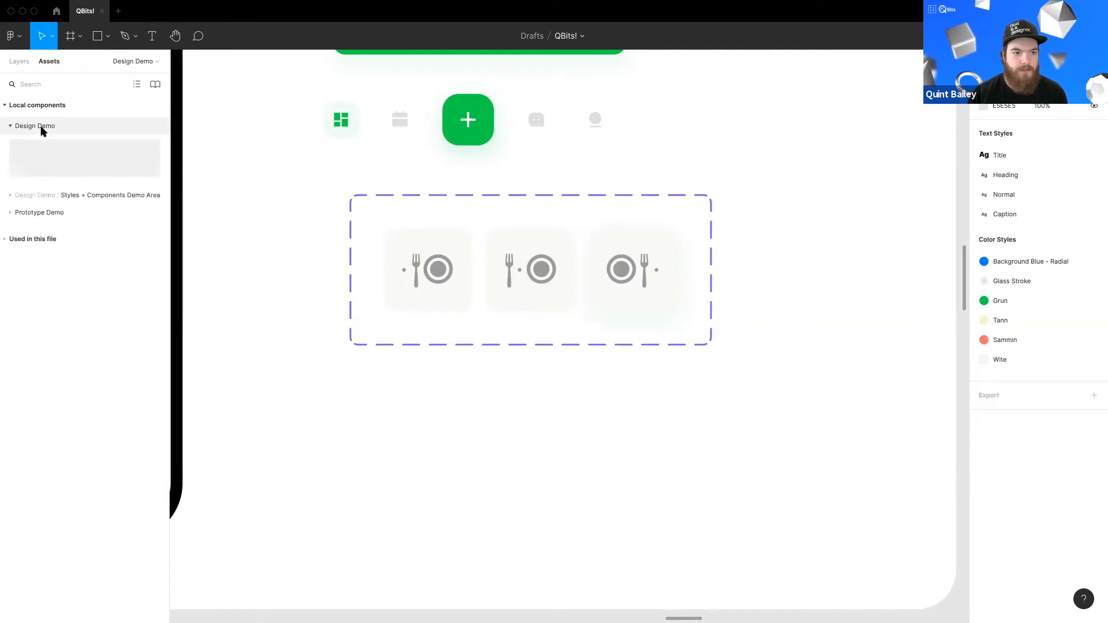
left_click(46, 195)
left_click_drag(255, 292, 261, 251)
left_click_drag(134, 249, 545, 422)
left_click(592, 448)
left_click(554, 426)
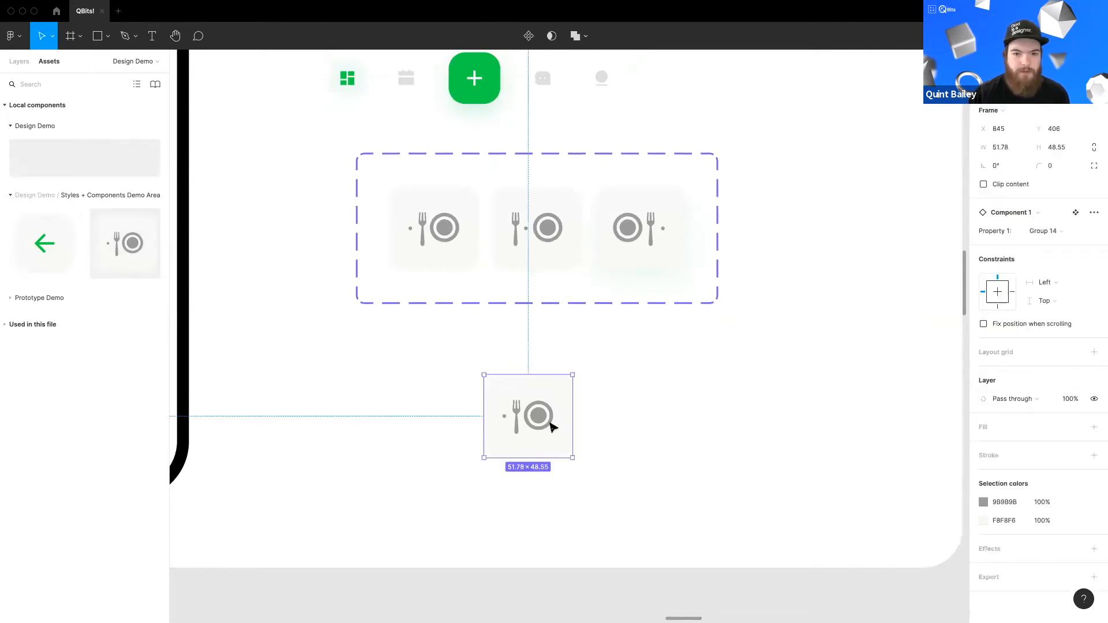
Step: Switch the instance between the Group 12, Group 13 and Group 14 variants
left_click(1043, 232)
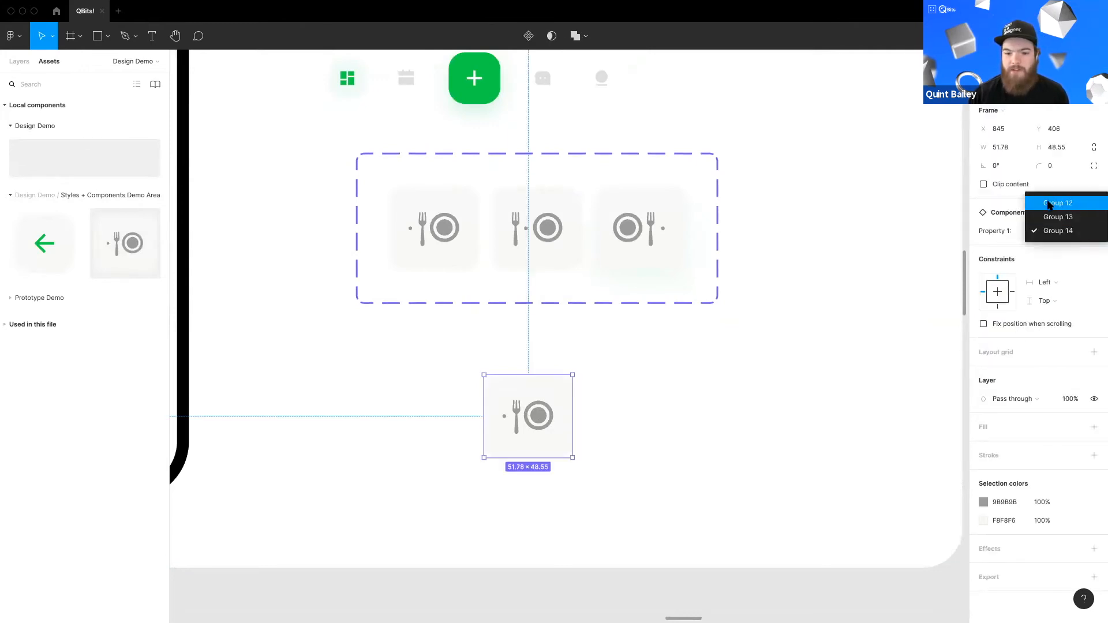
left_click(1049, 206)
left_click(1051, 231)
left_click(1056, 245)
left_click(1049, 231)
left_click(1058, 245)
left_click(833, 319)
Step: Rename the meal card variant set as Eating Plates
scroll(790, 323, "up", 1)
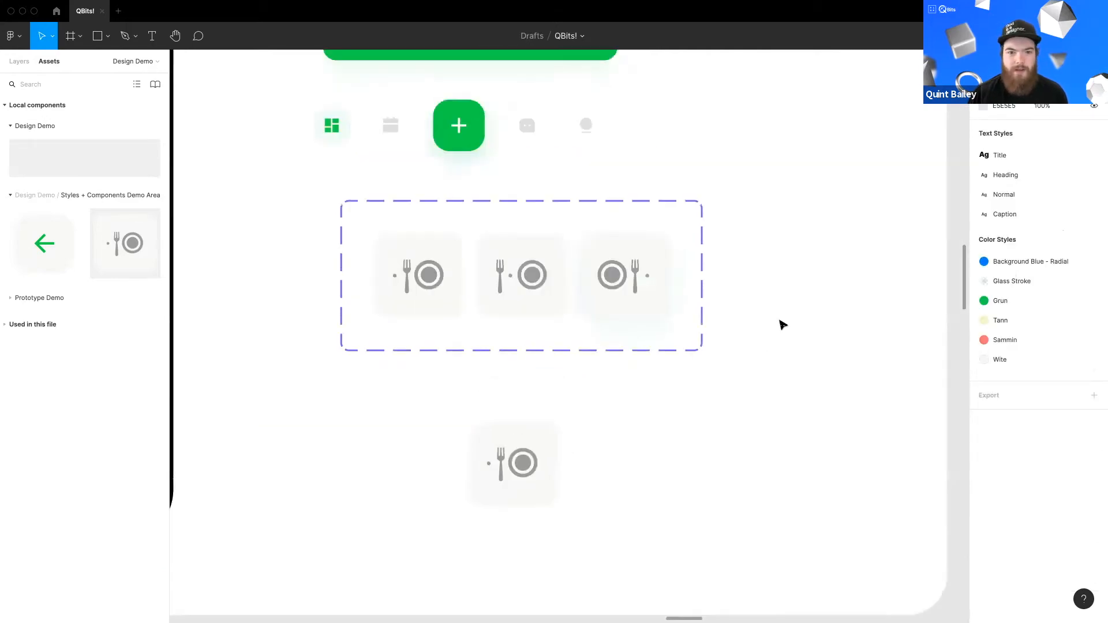
left_click(522, 451)
left_click(549, 296)
left_click(491, 384)
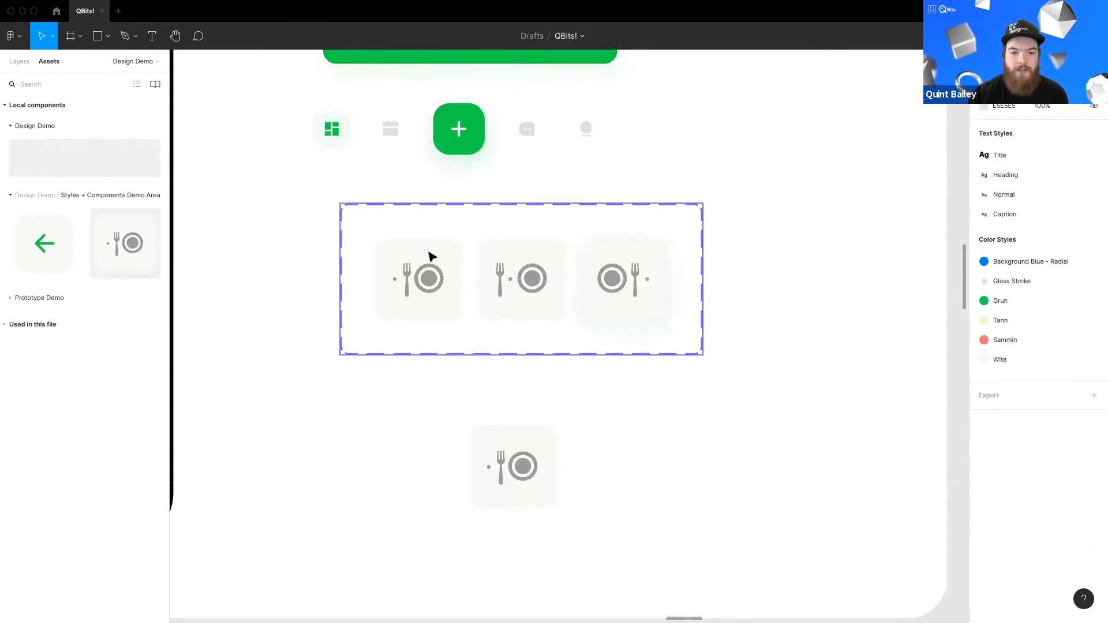
left_click(472, 261)
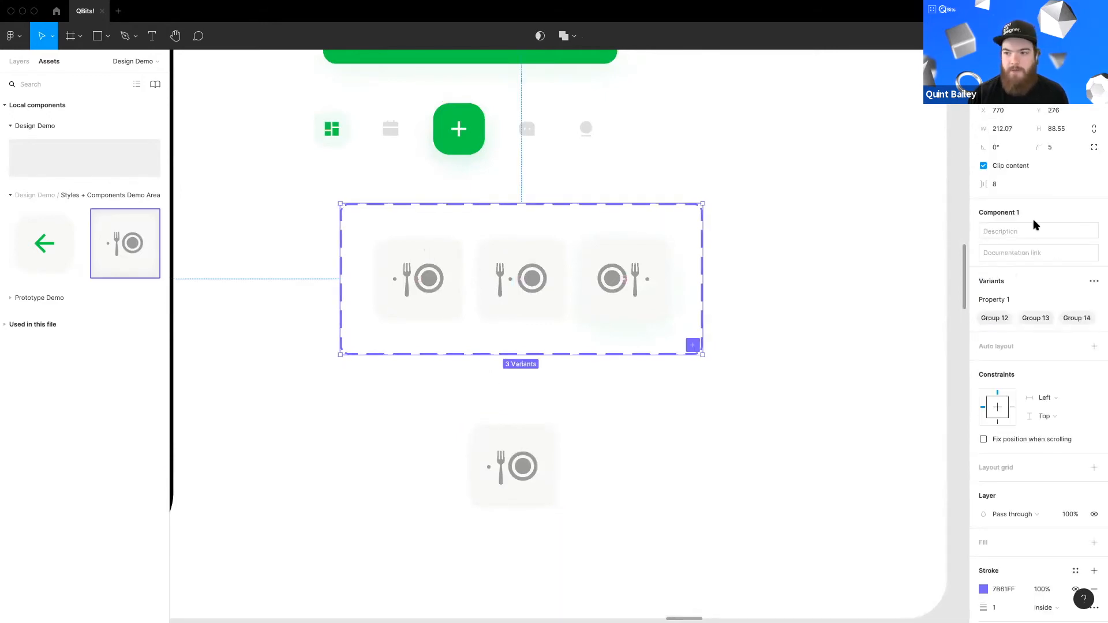
left_click(20, 62)
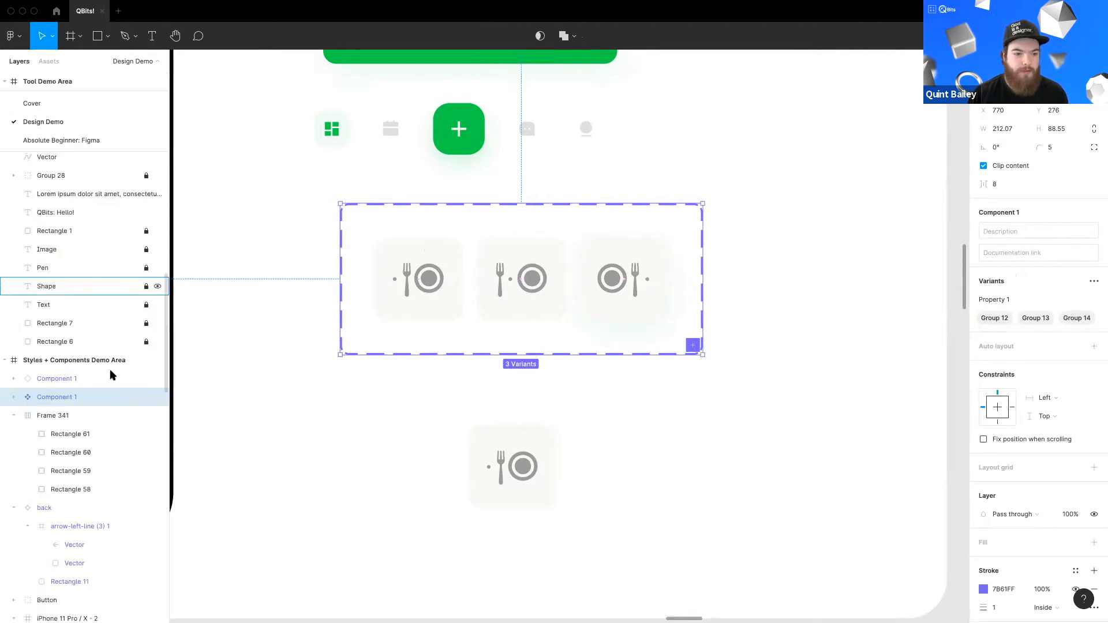
double_click(55, 397)
type("Eating Plates")
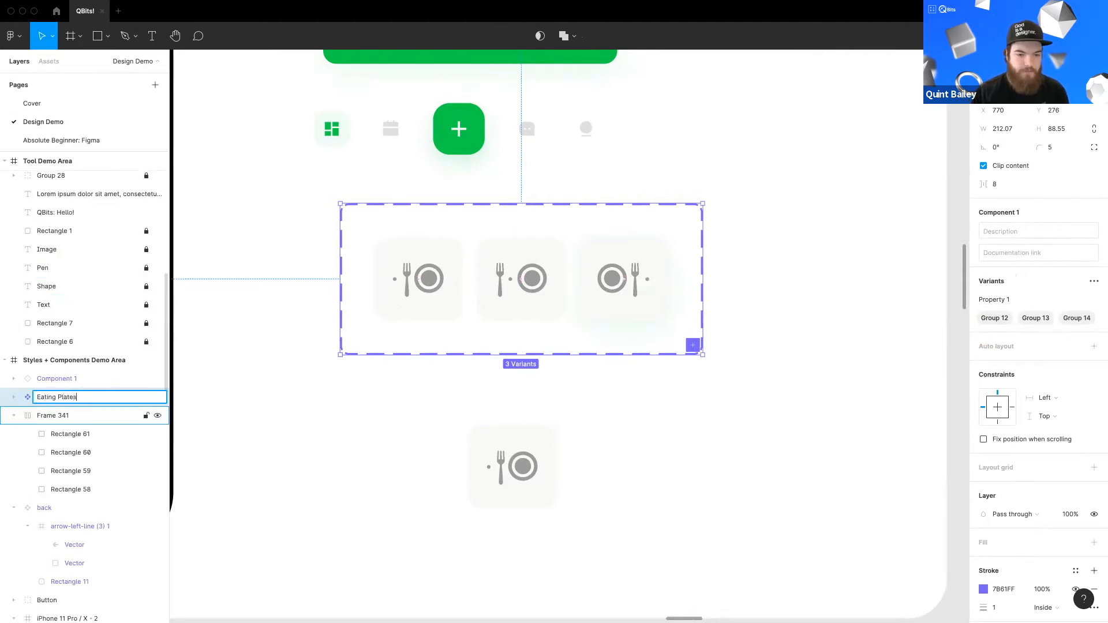
key("Return")
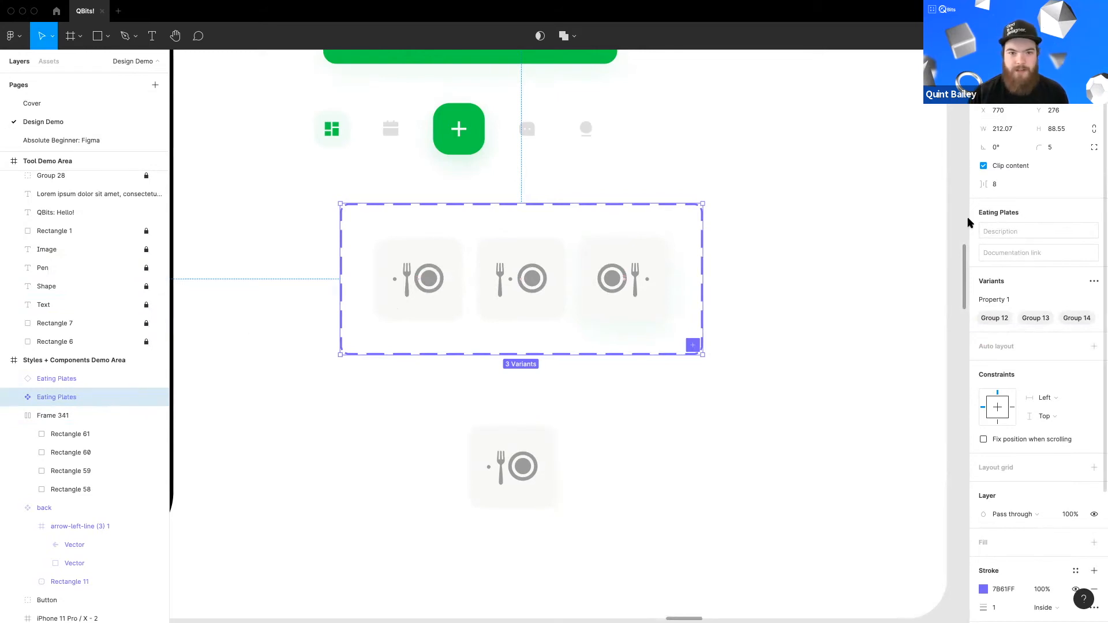
Step: Rename the variant set's property as When
left_click(438, 308)
left_click(509, 290)
left_click(610, 292)
left_click(415, 299)
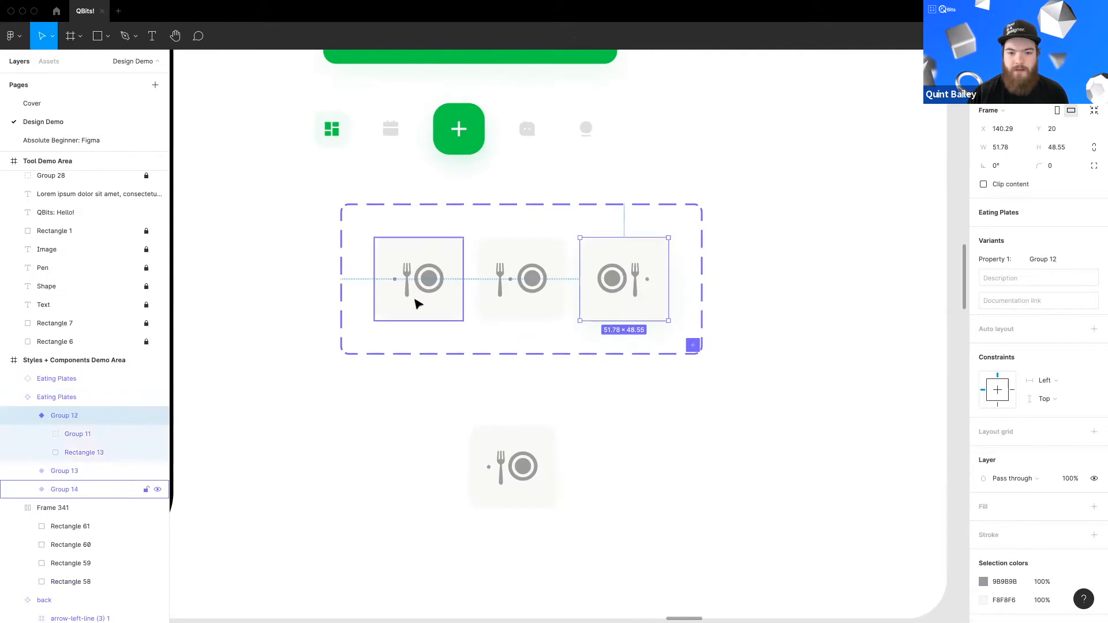
left_click(554, 346)
left_click(998, 298)
double_click(1001, 300)
type("When")
key("Return")
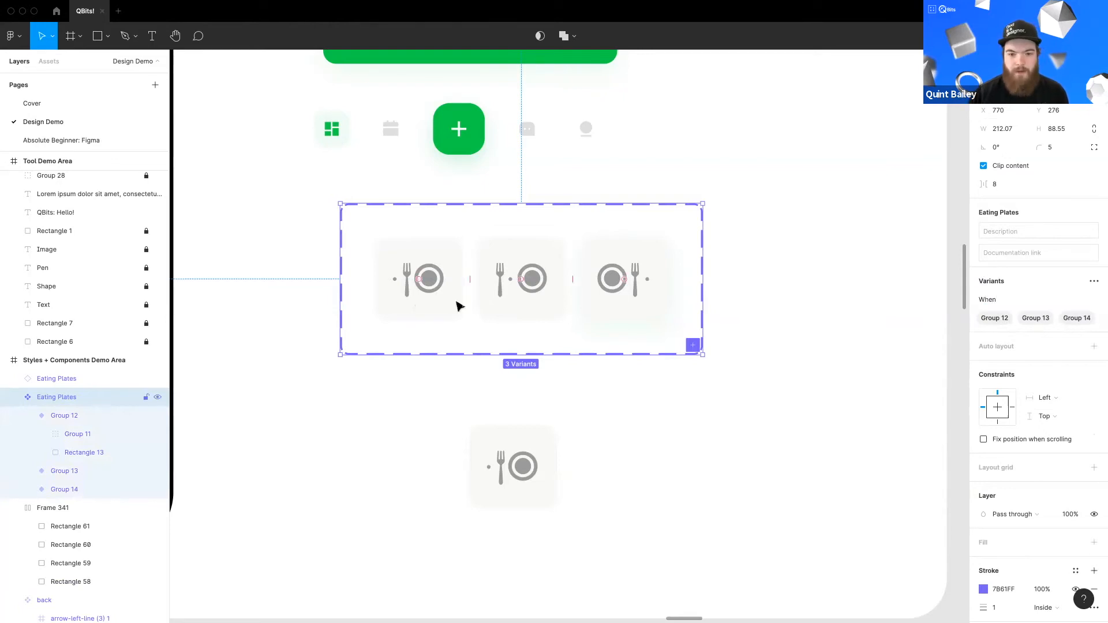
Step: Set the first variant's When value to Before
left_click(420, 304)
left_click(1053, 258)
type("Before")
key("Return")
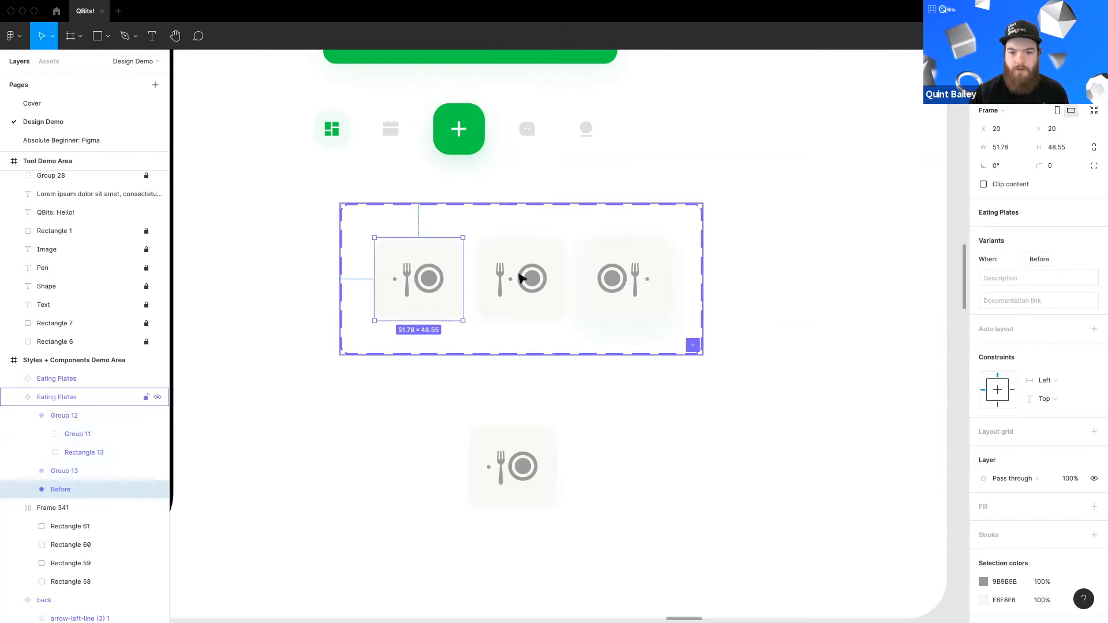
Step: Set the second variant's When value to During
left_click(521, 300)
left_click(1050, 259)
type("D")
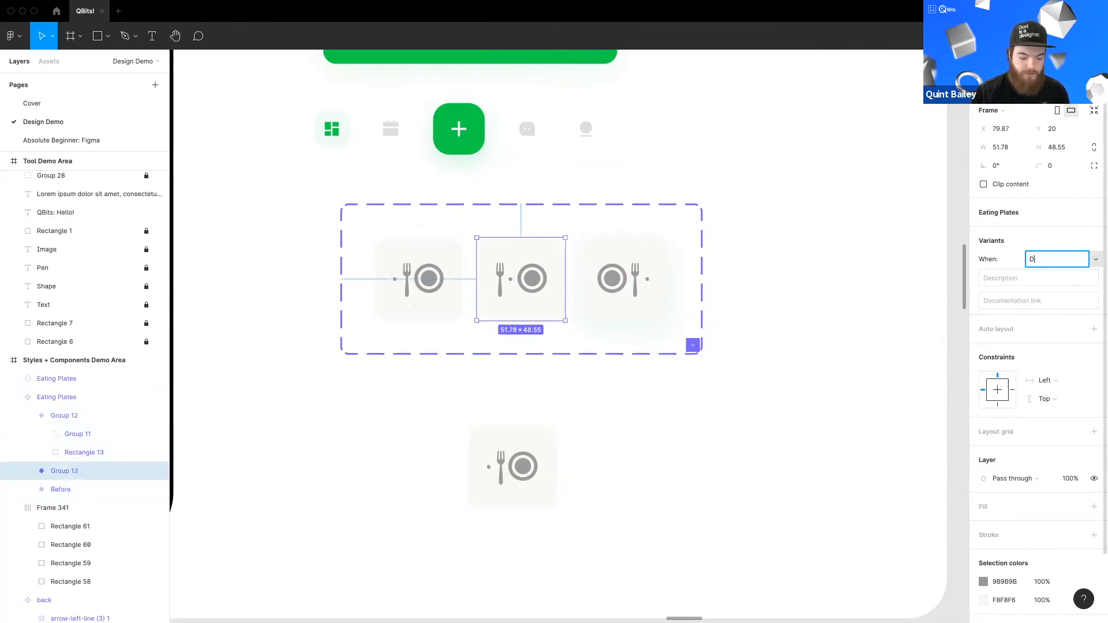
type("uring")
key("Return")
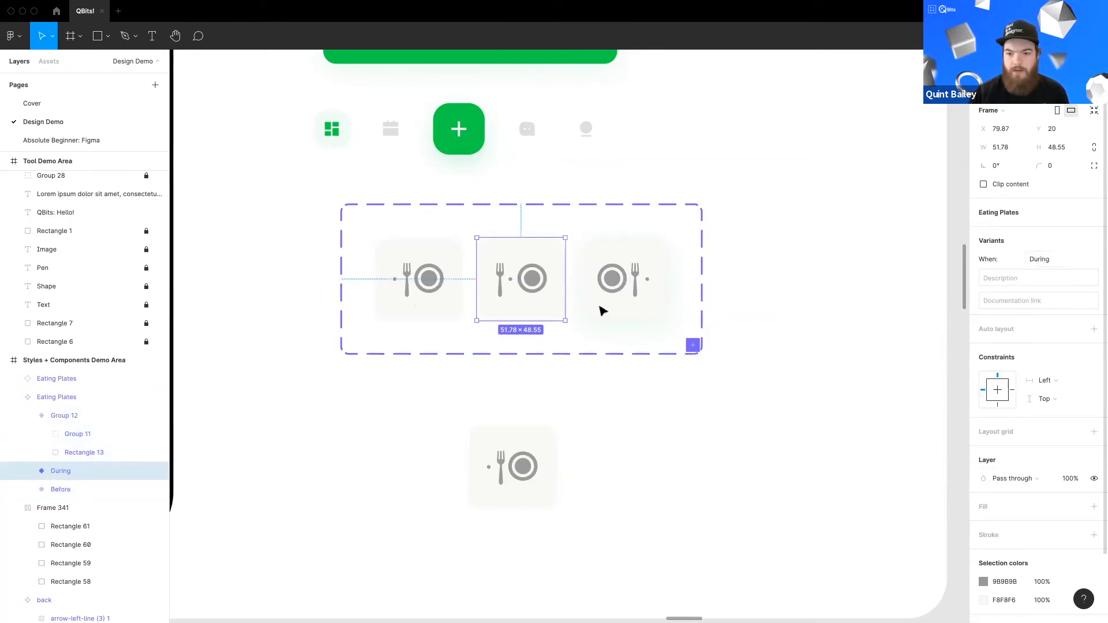
Step: Set the third variant's When value to After
left_click(601, 310)
left_click(1033, 261)
type("A")
key("Return")
left_click(606, 393)
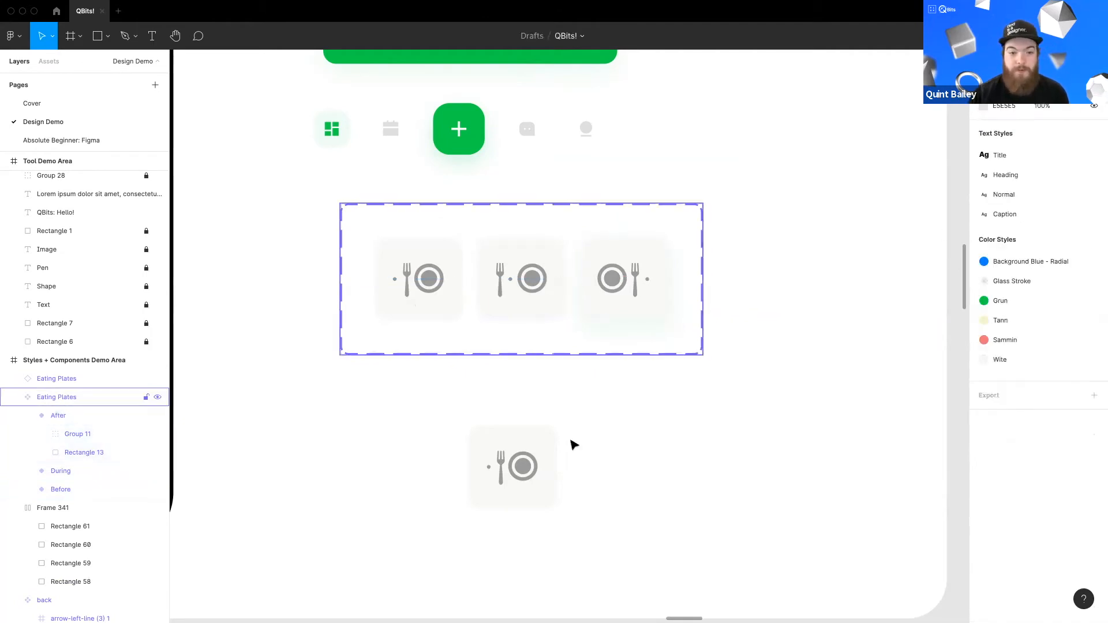
Step: Switch the placed instance's When property to During
left_click(528, 455)
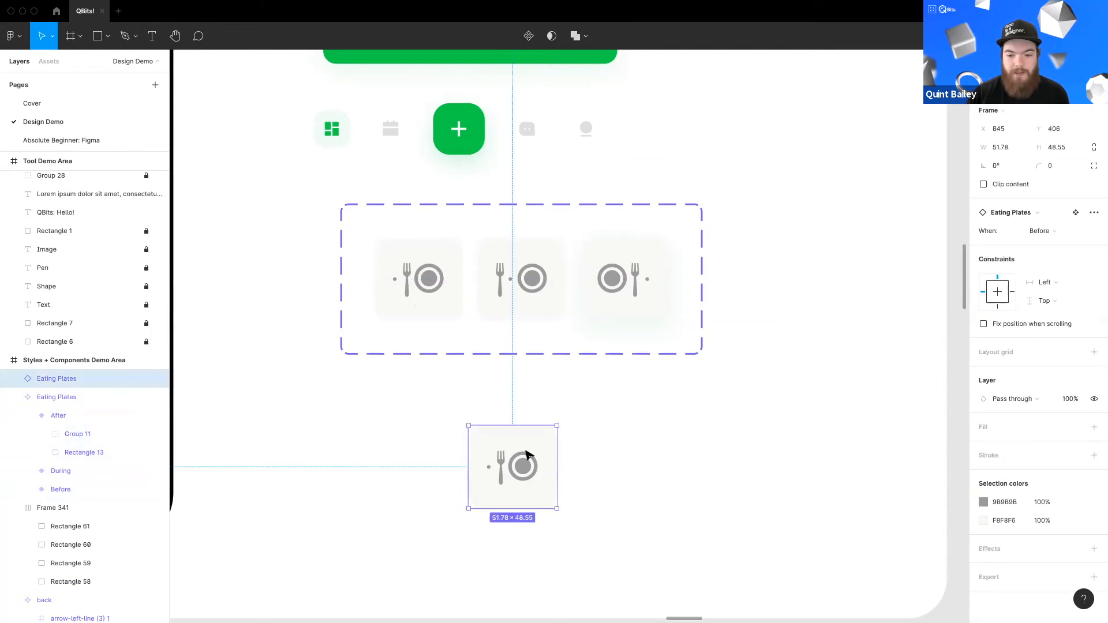
left_click(1029, 232)
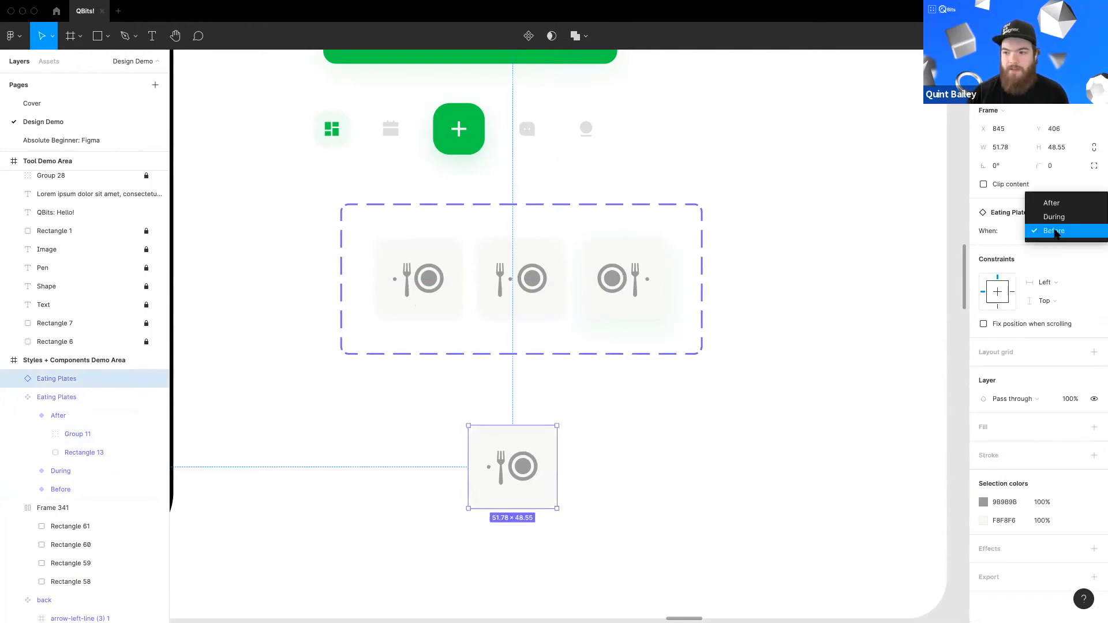
left_click(1055, 216)
left_click(1045, 232)
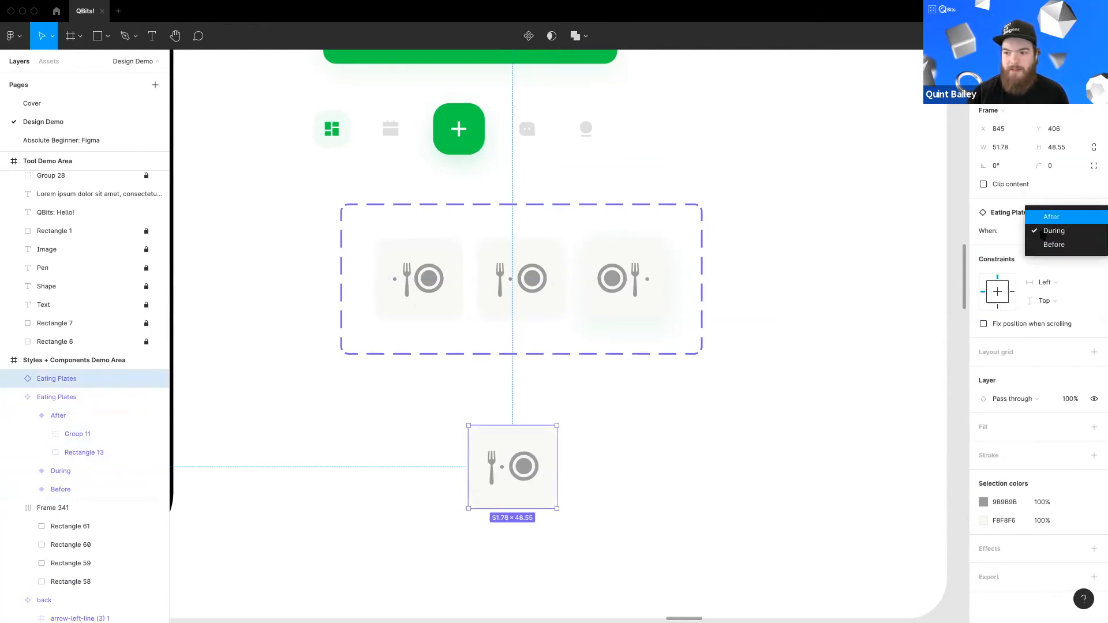
left_click(1042, 233)
left_click(1045, 232)
left_click(1044, 231)
left_click(1045, 235)
left_click(1047, 240)
left_click(1046, 229)
left_click(1045, 217)
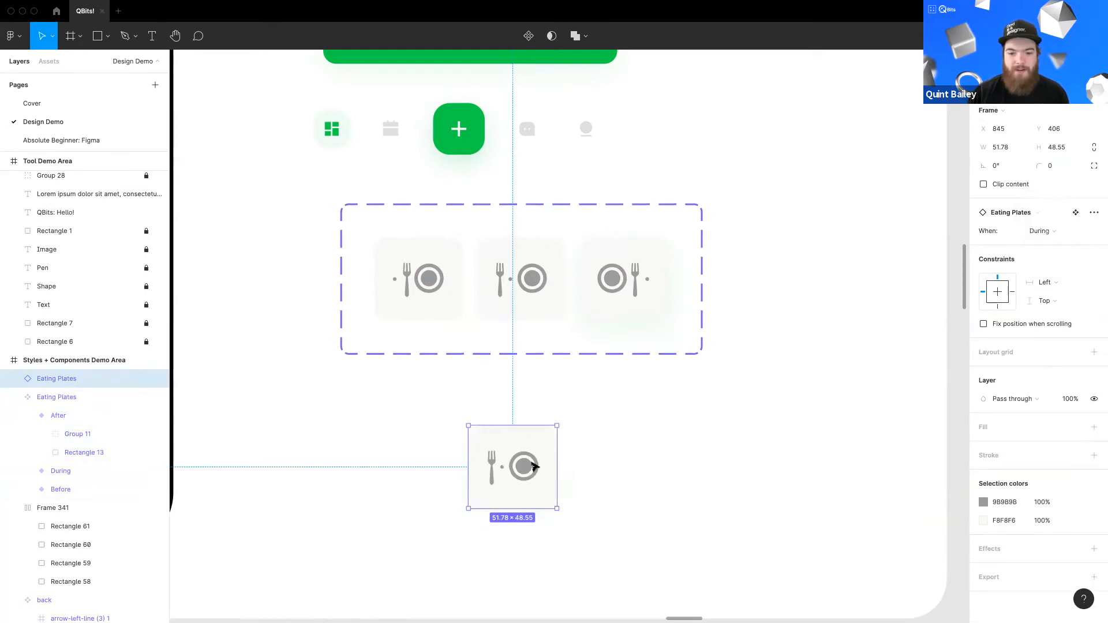
Step: Move the instance to the right, beside the variant set
scroll(553, 447, "down", 1)
scroll(554, 448, "left", 1)
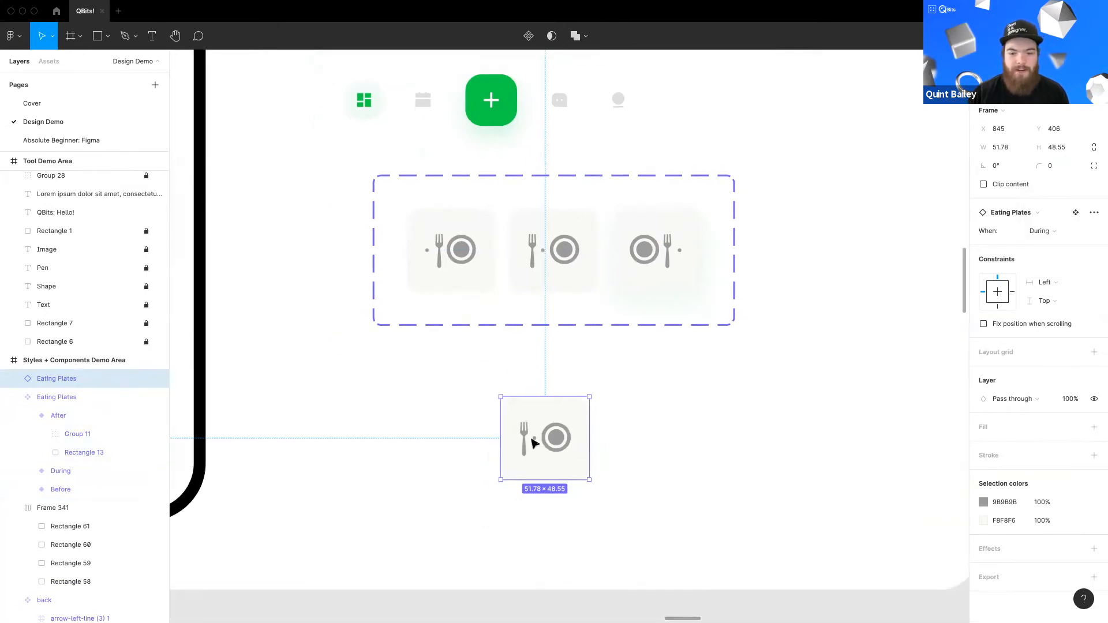
left_click_drag(785, 454, 826, 452)
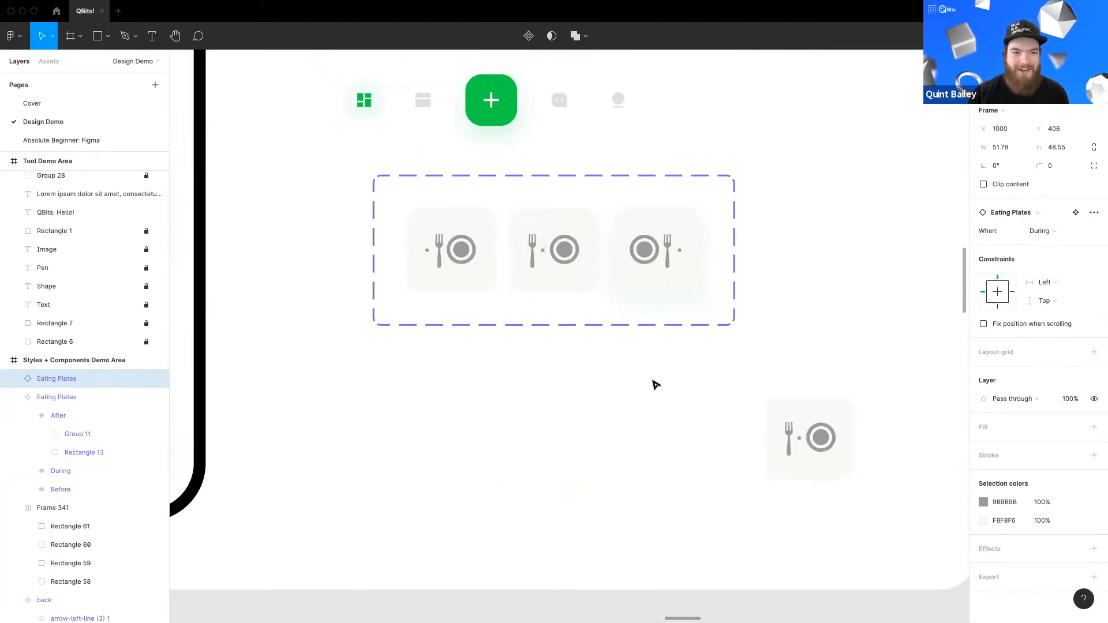
Step: Enlarge the variant set's frame downward to make room for a second row
double_click(566, 268)
left_click(583, 327)
left_click_drag(583, 327, 559, 434)
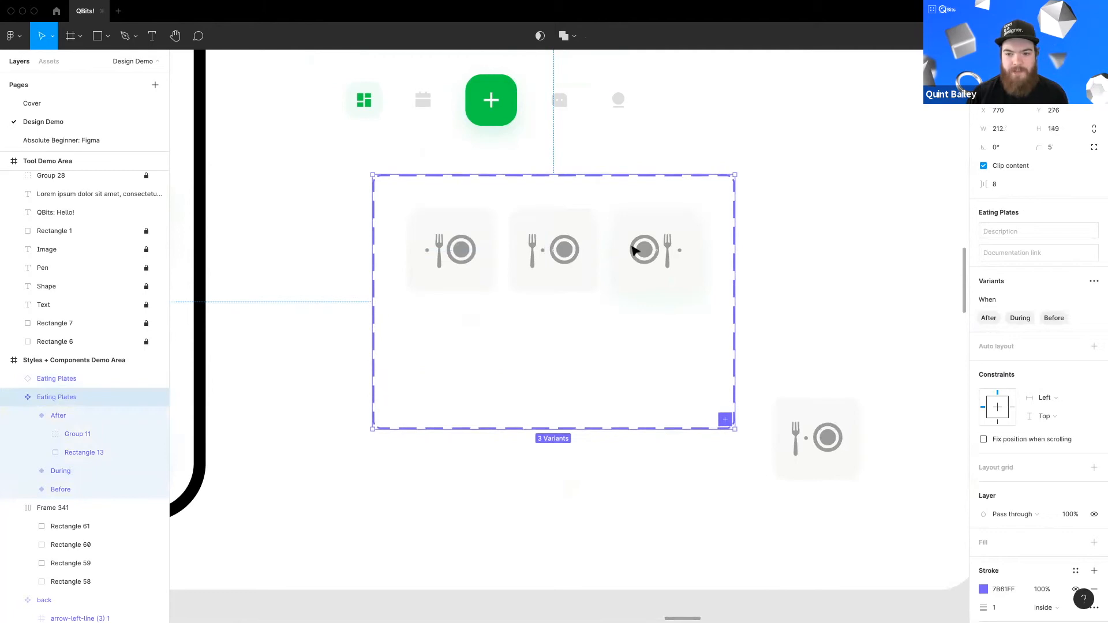
Step: Duplicate the three variants into a second row inside the variant set
double_click(639, 276)
left_click(536, 281, "shift")
left_click(467, 272, "shift")
left_click_drag(544, 329, 549, 345)
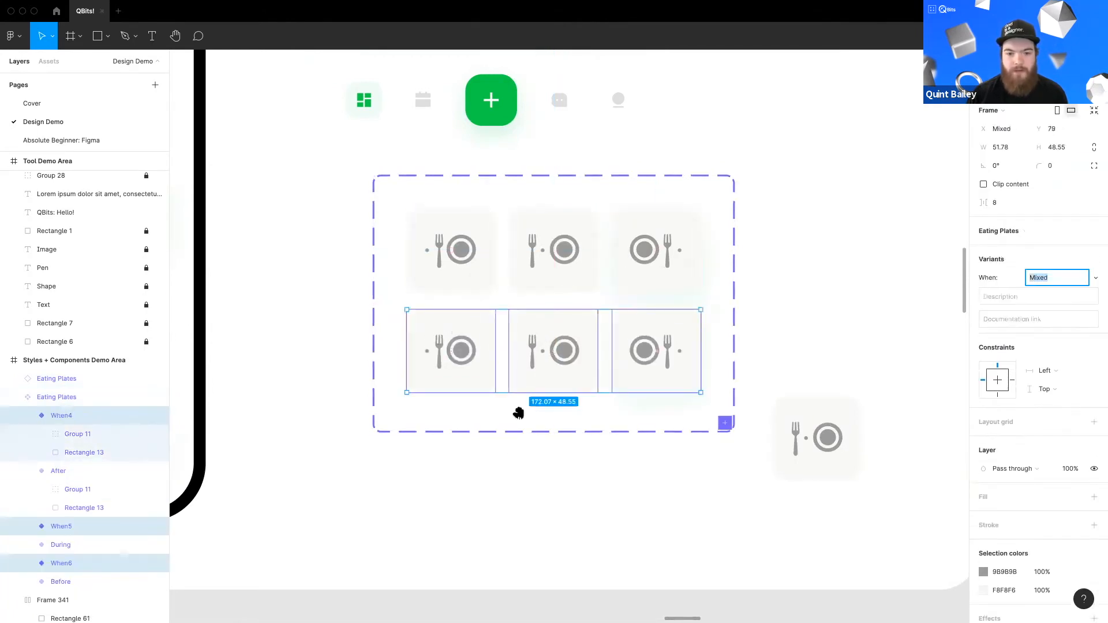
left_click_drag(519, 413, 598, 412)
Step: Fill the second-row card backgrounds with the green sampled from the selected Food & Pills card
key("Escape")
scroll(575, 385, "down", 2)
left_click_drag(474, 386, 643, 396)
left_click(649, 412, "super")
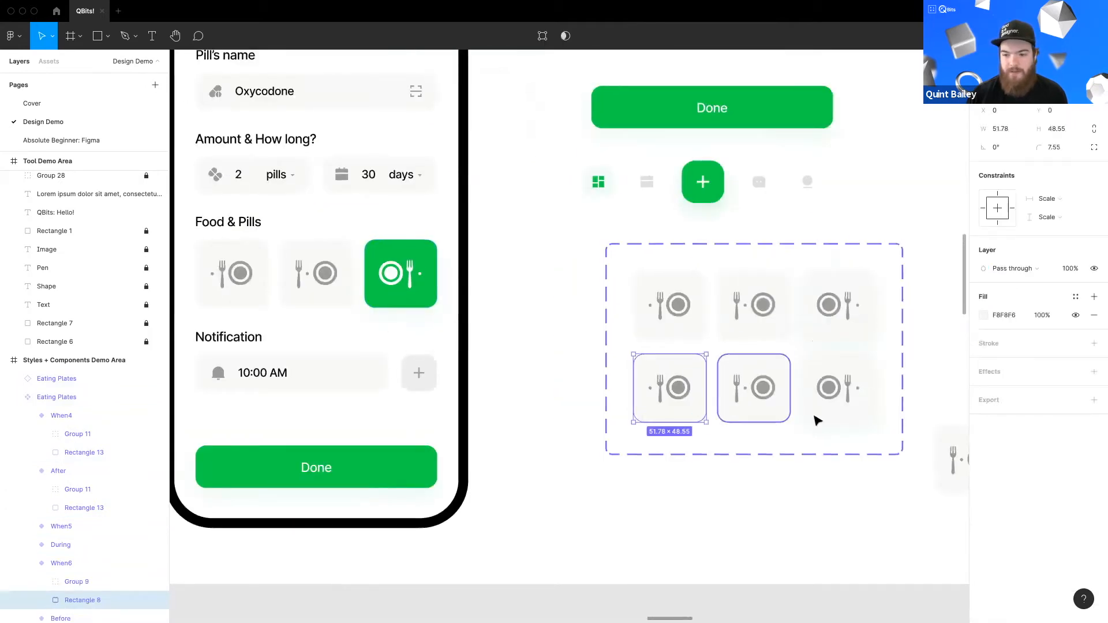
left_click_drag(817, 420, 544, 408, "super")
key("i")
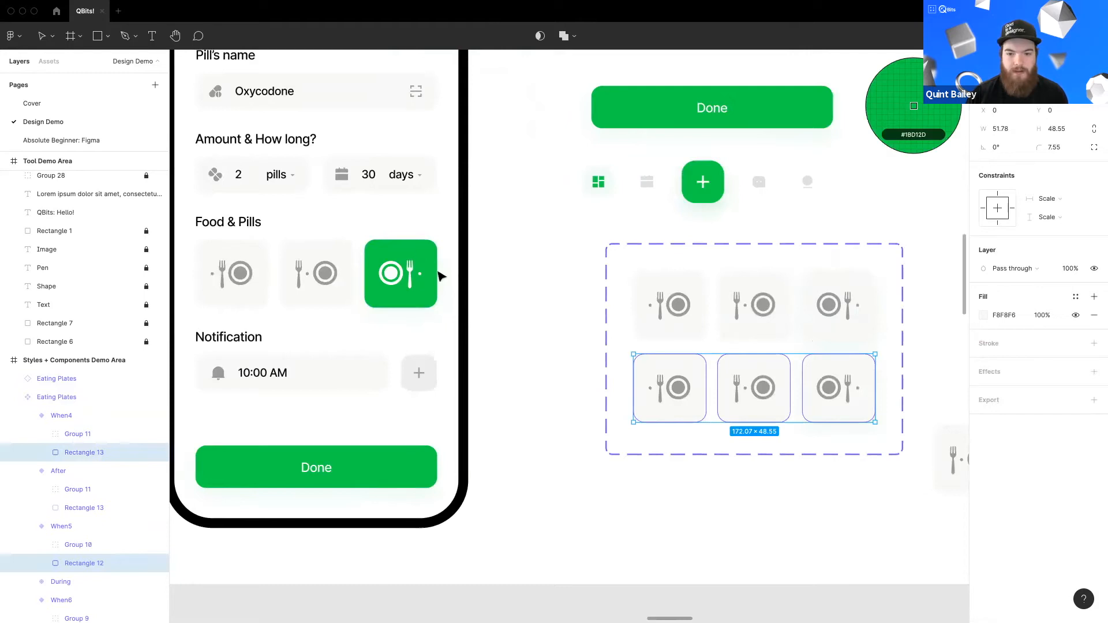
left_click(441, 277)
key("Escape")
Step: Try to fill the first green variant's fork-and-plate icon with sampled white, then undo the fill
scroll(420, 362, "right", 3)
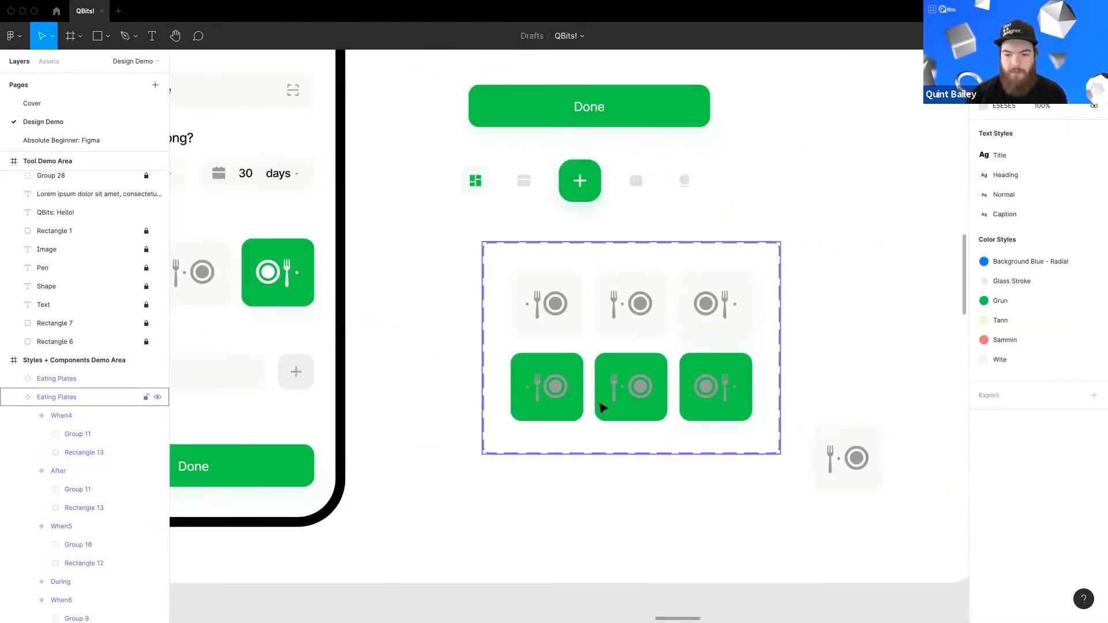
scroll(550, 394, "up", 2)
left_click(526, 389)
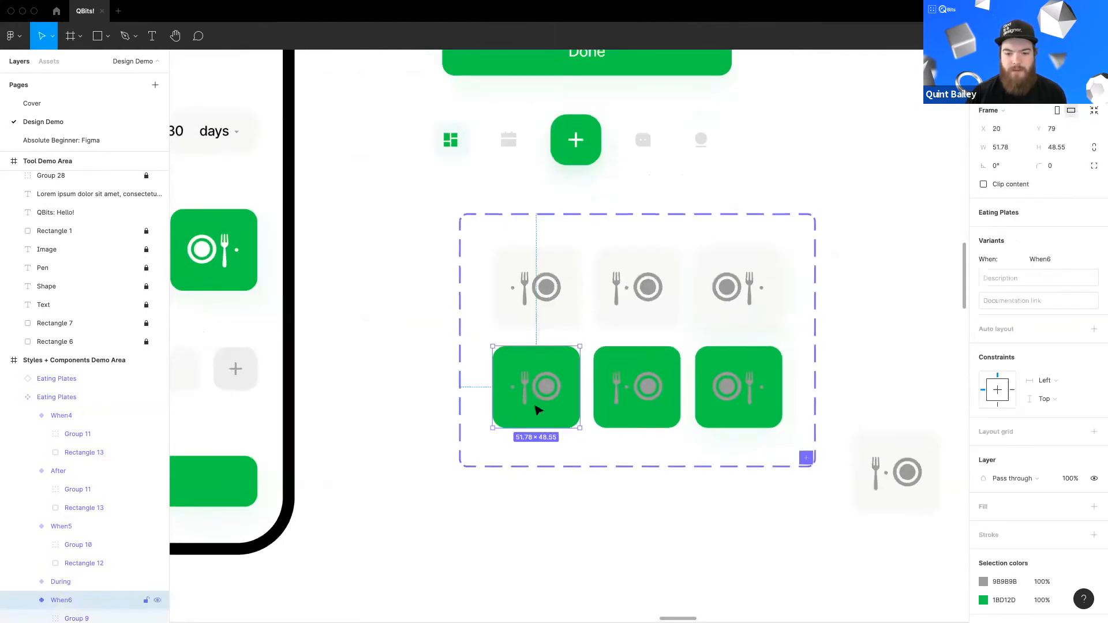
double_click(535, 406)
key("i")
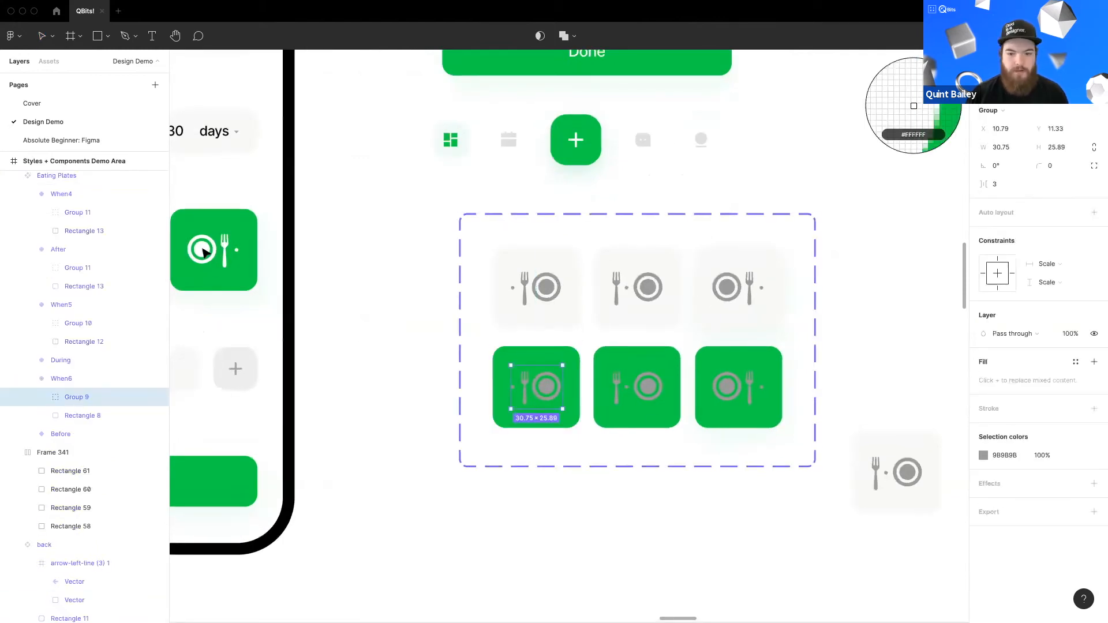
left_click(914, 106)
scroll(386, 380, "left", 3)
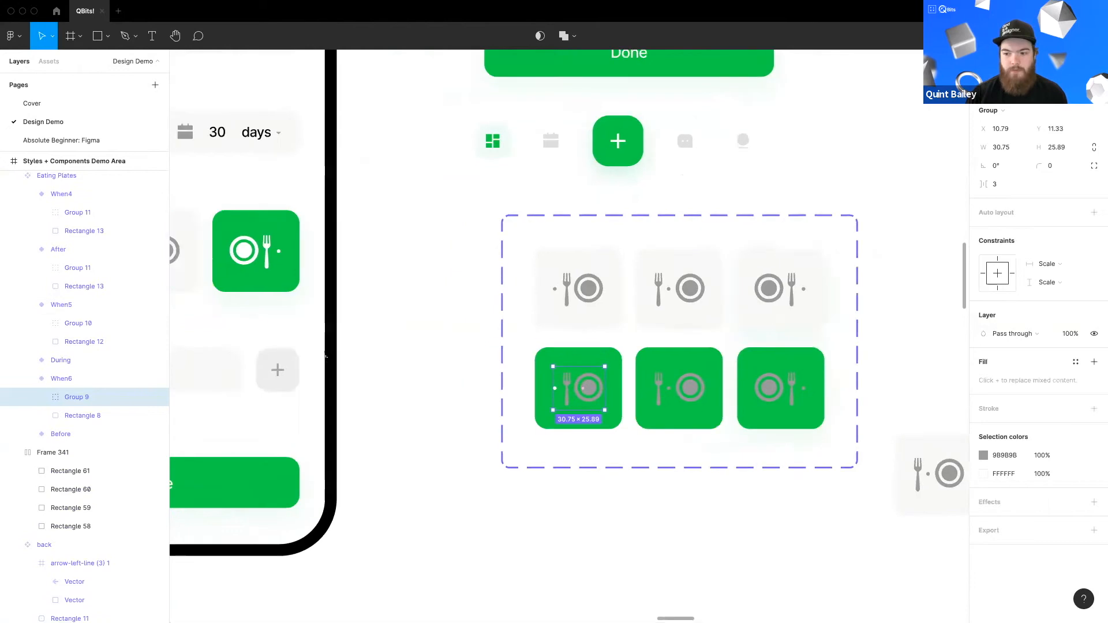
double_click(583, 396)
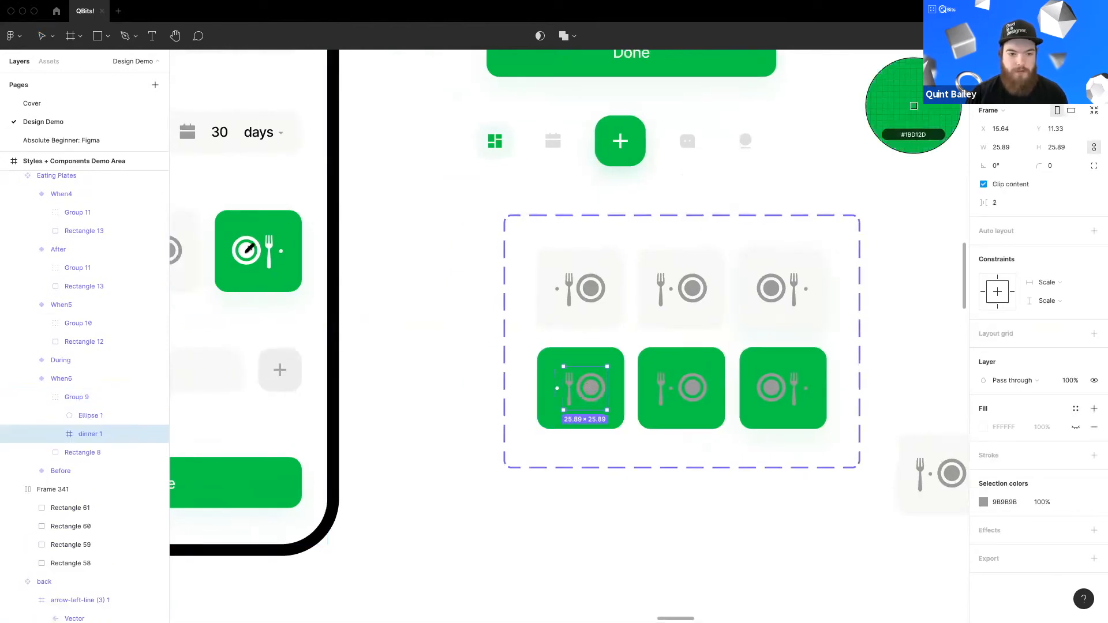
key("Escape")
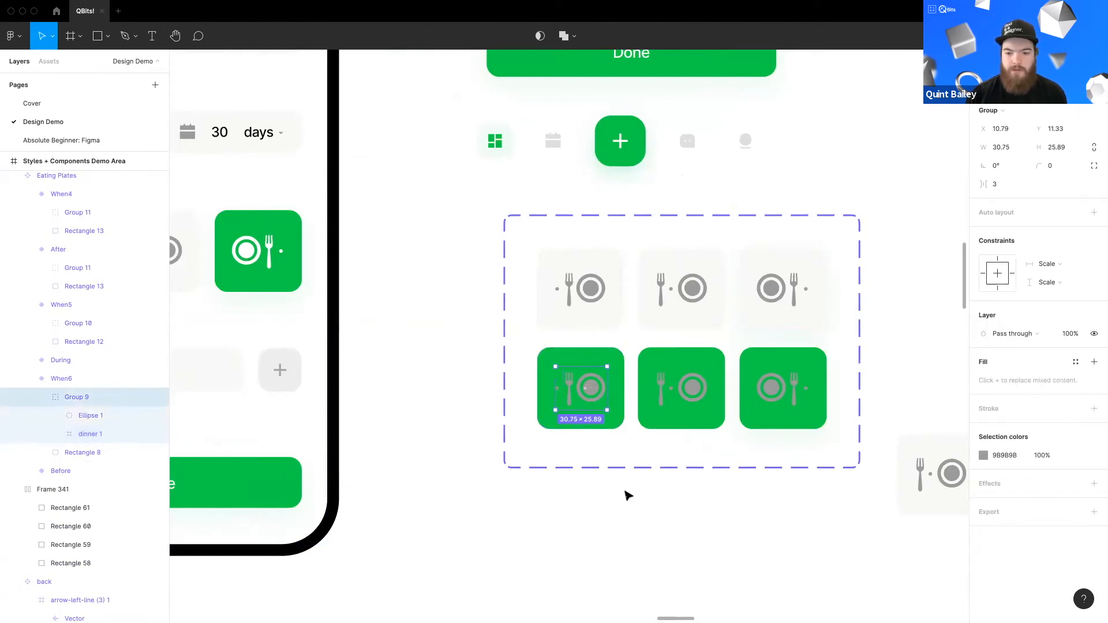
key("Escape")
key("super+z")
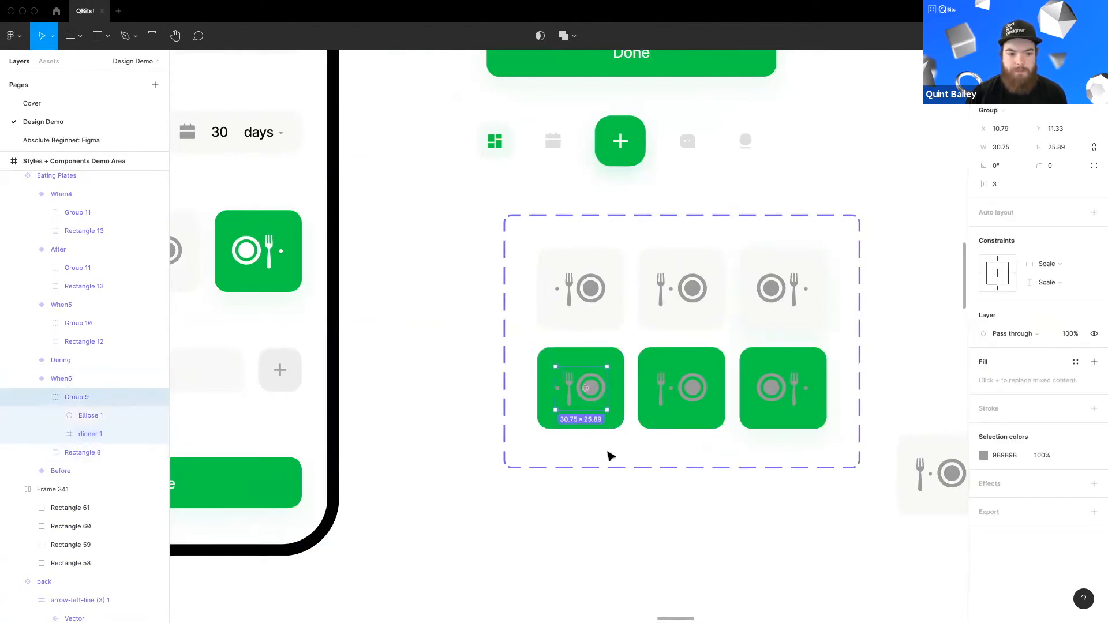
left_click(1093, 361)
key("super+z")
scroll(591, 393, "up", 5)
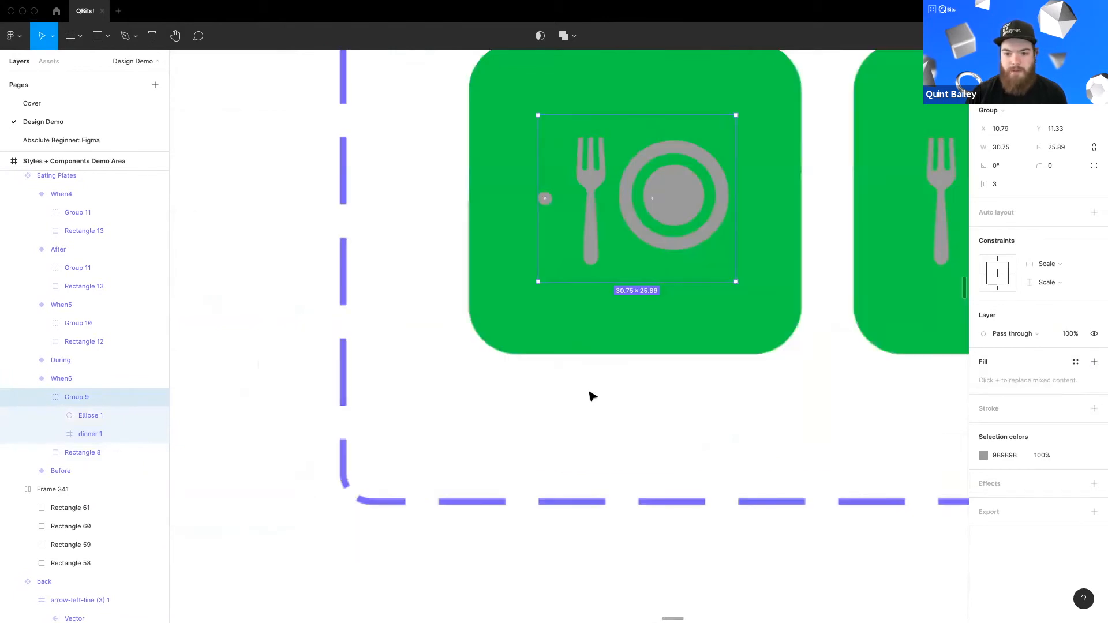
Step: Recolor the second-row fork-and-plate icons white, sampling the color from the Food & Pills card's icon
left_click(658, 241, "super")
left_click(586, 230, "shift+super")
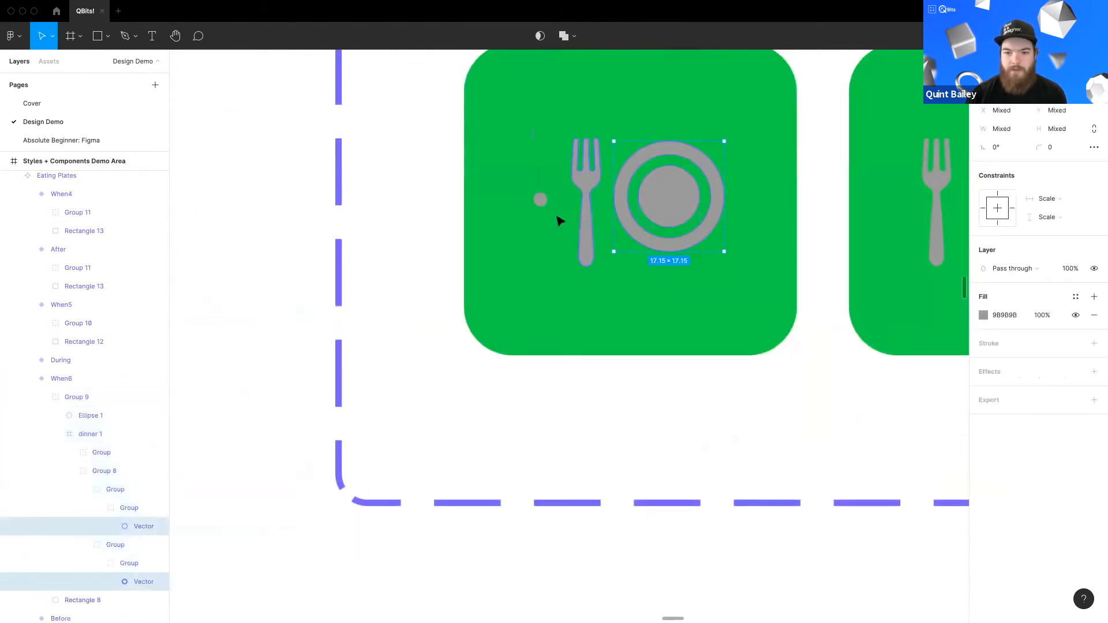
left_click(540, 199, "shift+super")
left_click_drag(808, 385, 464, 421)
scroll(580, 267, "down", 1)
left_click(578, 267, "shift+super")
left_click(615, 241, "shift+super")
left_click(685, 250, "shift+super")
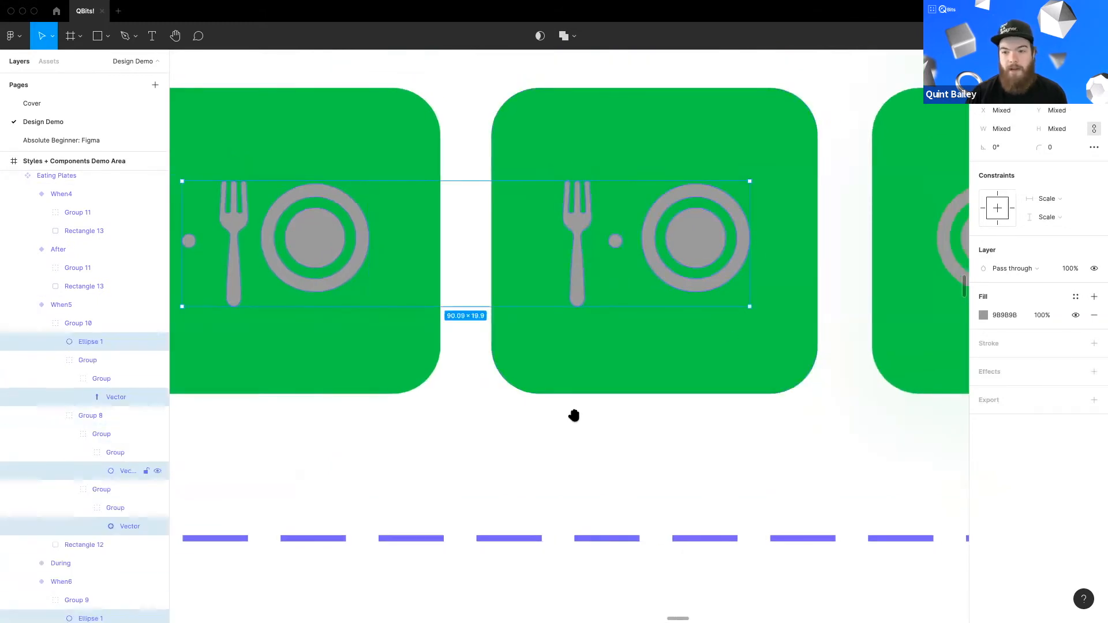
scroll(675, 334, "right", 5)
left_click(665, 283, "shift+super")
left_click(761, 304, "shift+super")
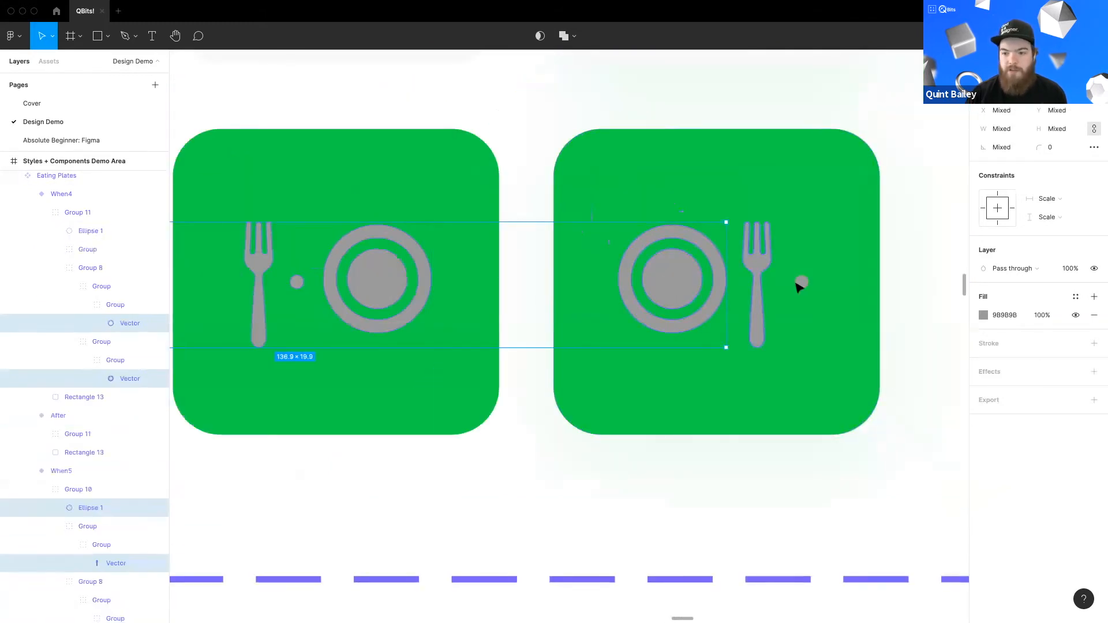
left_click(801, 282, "shift+super")
scroll(517, 327, "down", 5)
left_click_drag(480, 374, 783, 412)
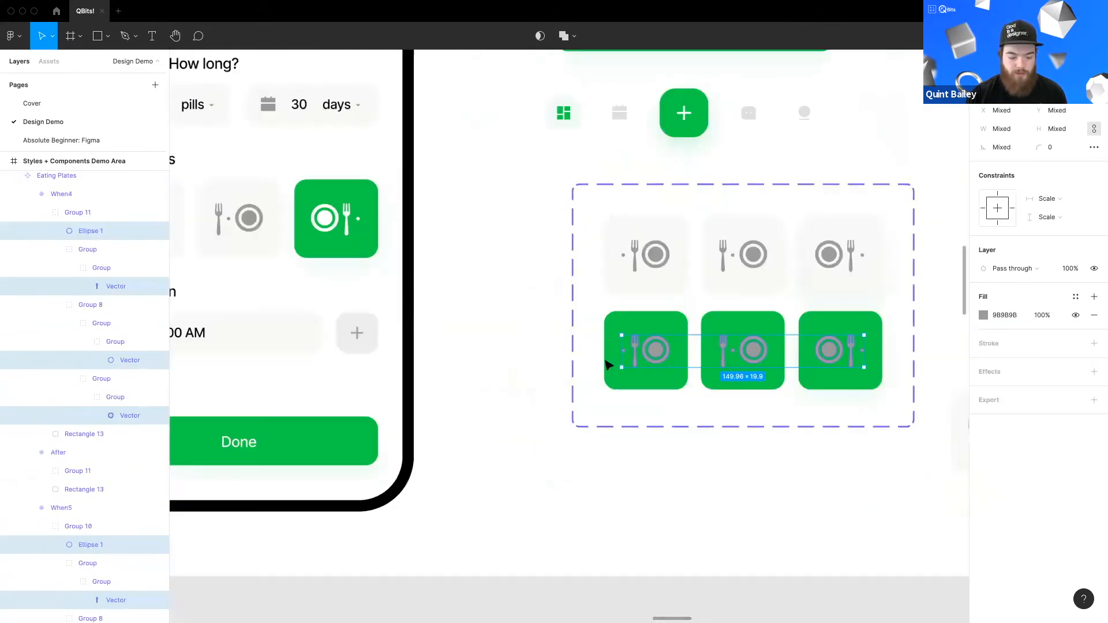
key("i")
left_click(379, 225)
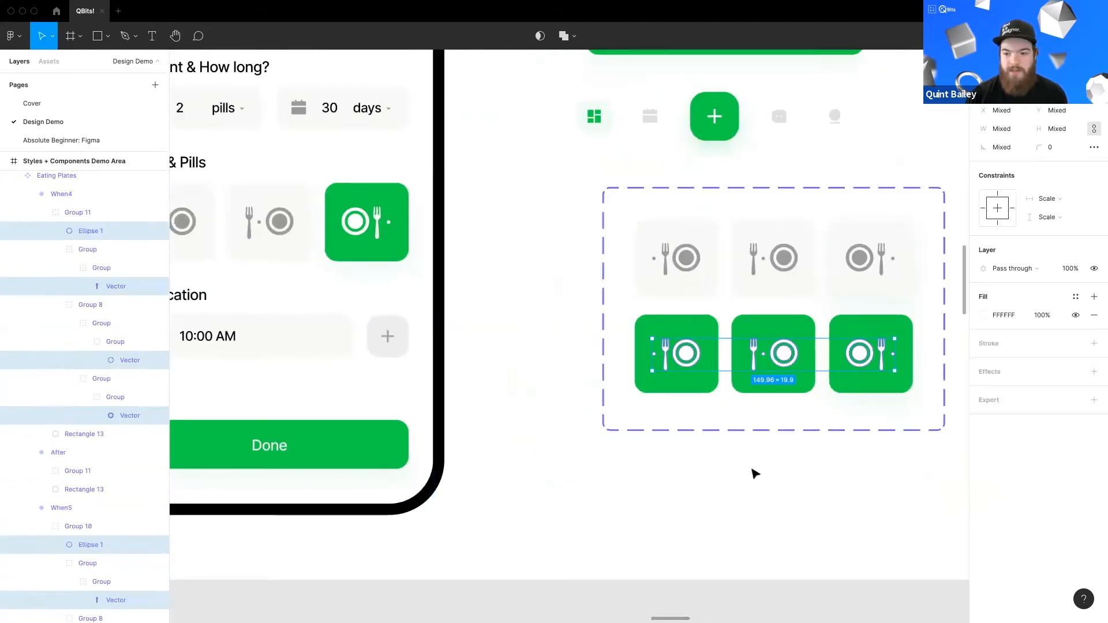
Step: Add a new variant property named Toggle to the Eating Plates set and set its value to On
left_click(754, 469)
scroll(744, 403, "right", 5)
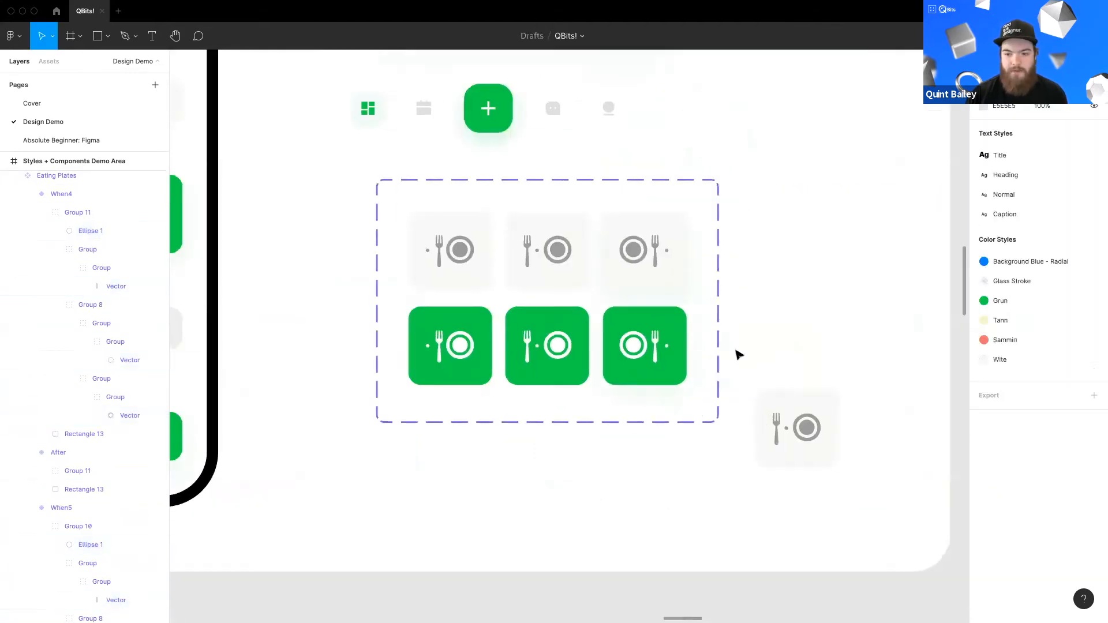
double_click(488, 263)
left_click(457, 367)
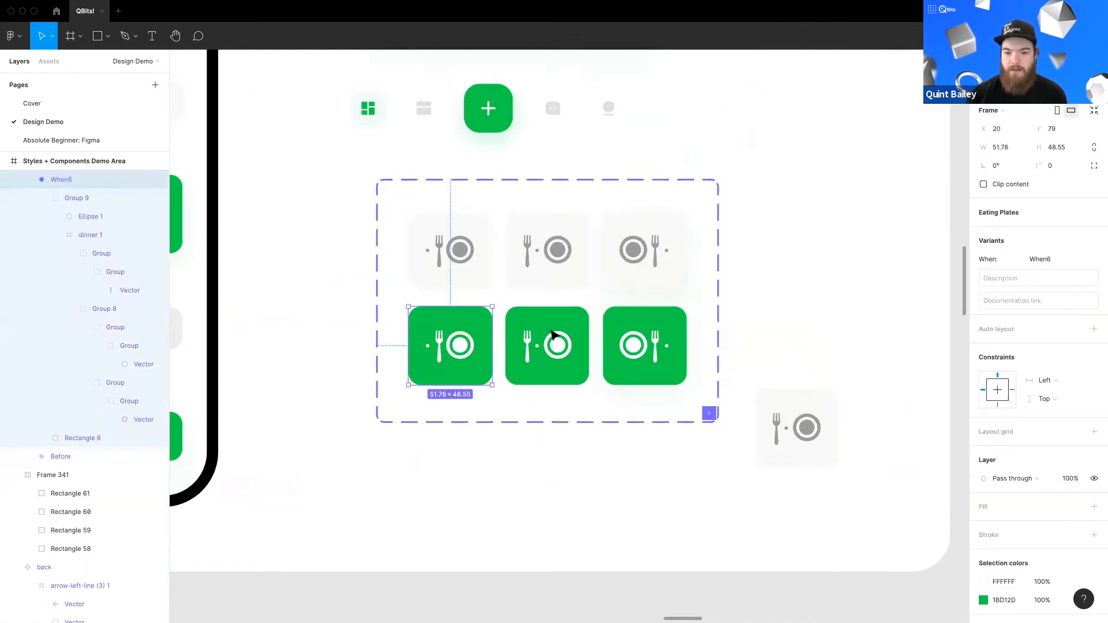
left_click(816, 376)
left_click(704, 369)
left_click(1092, 282)
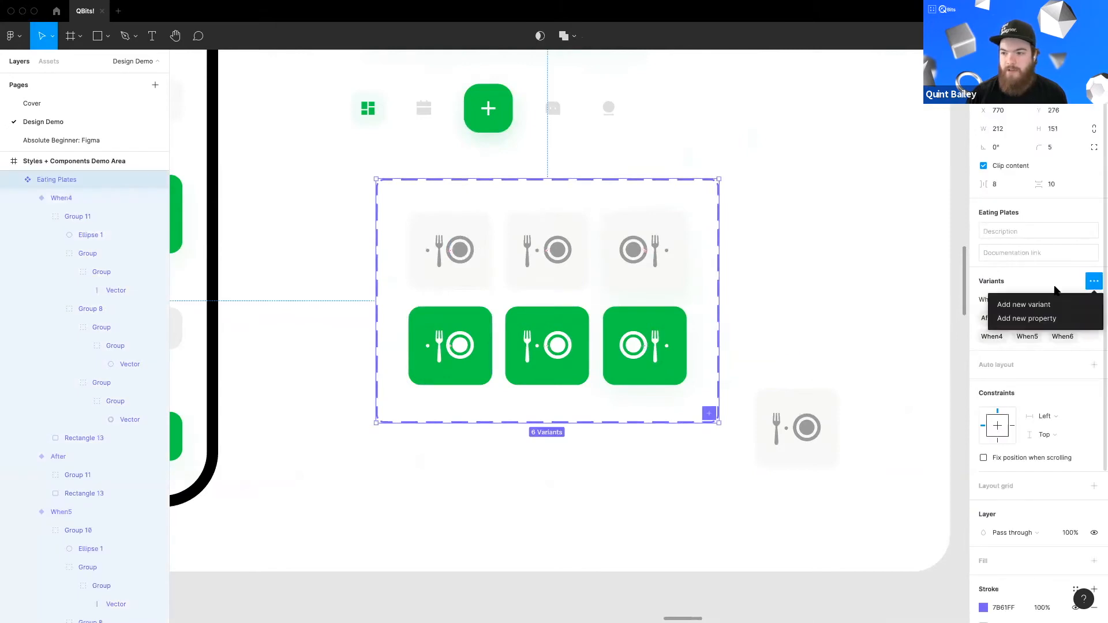
left_click(1042, 319)
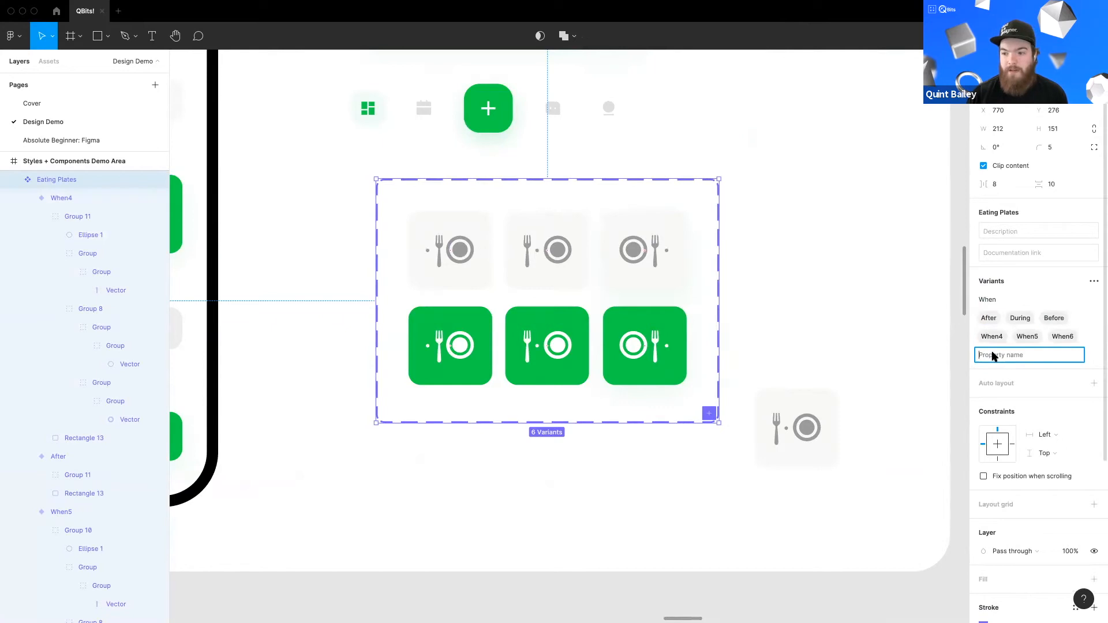
type("Toggle")
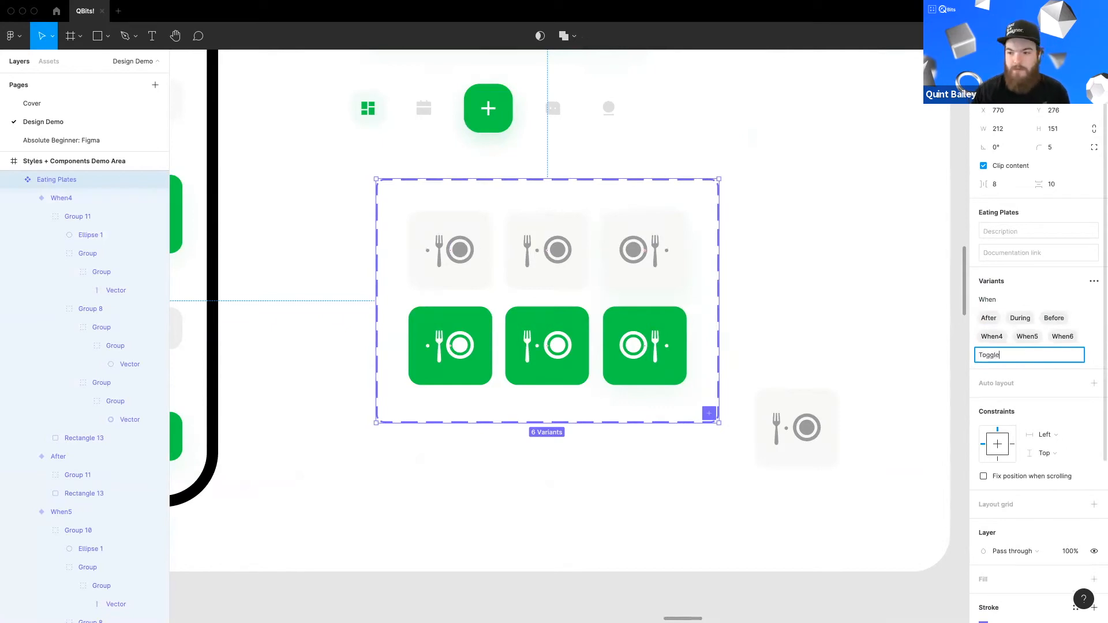
key("Return")
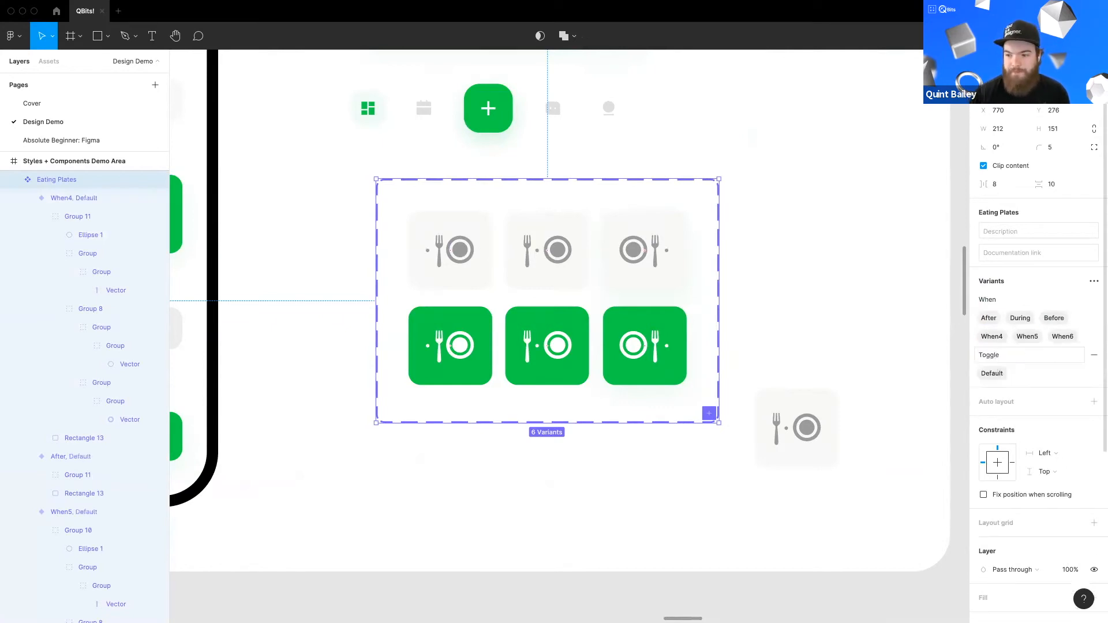
double_click(991, 374)
type("On")
key("Return")
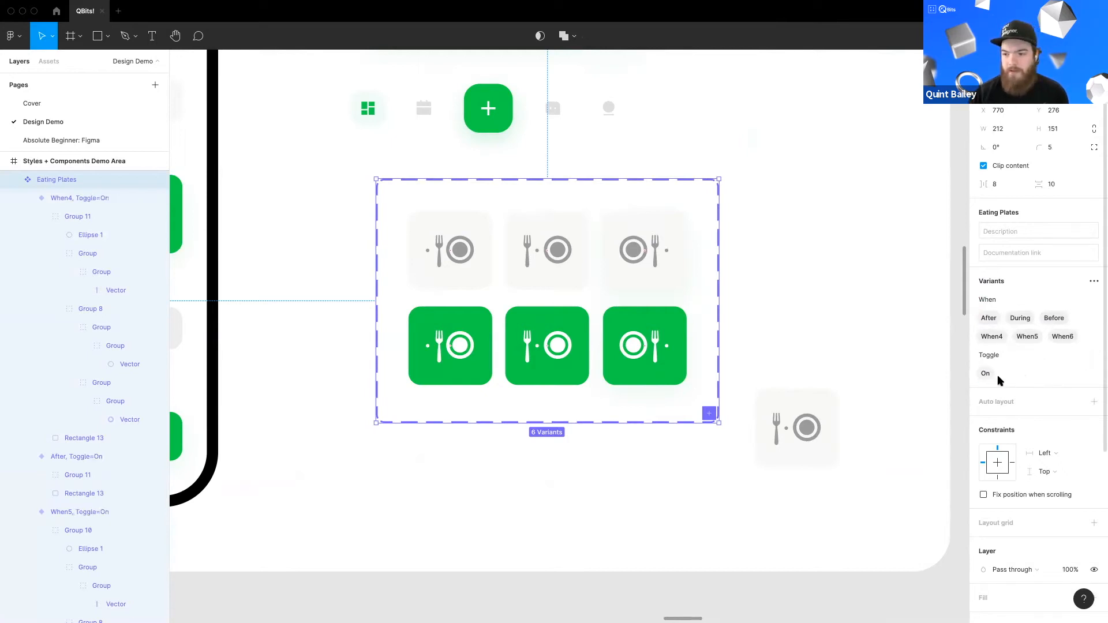
Step: Set the When property of the three green variants to Before, During and After respectively
left_click(765, 342)
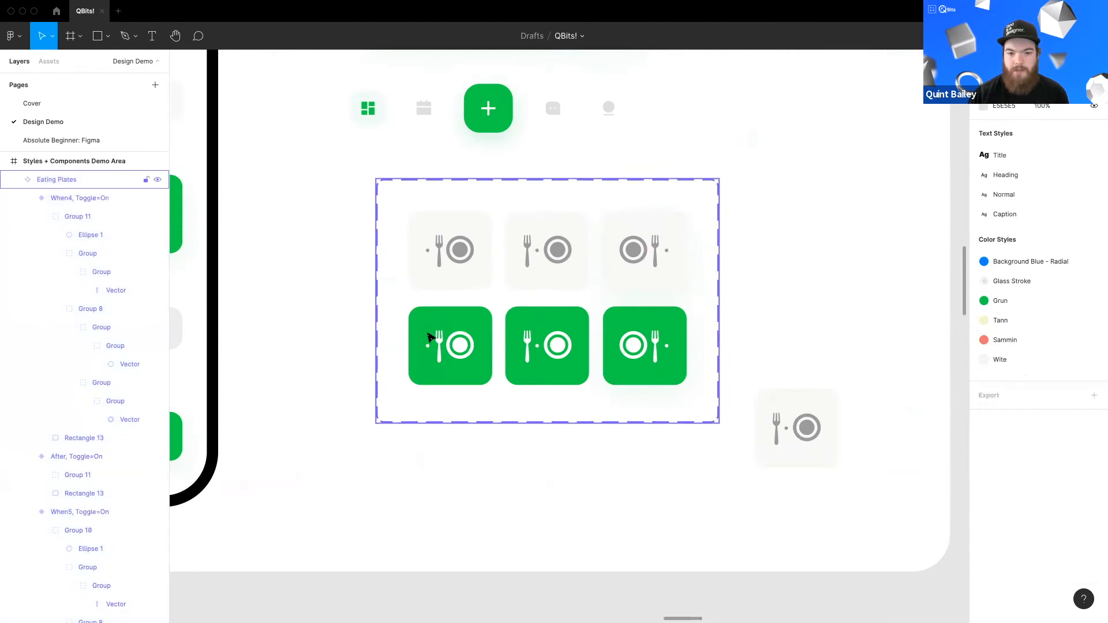
left_click(436, 339)
left_click(489, 332)
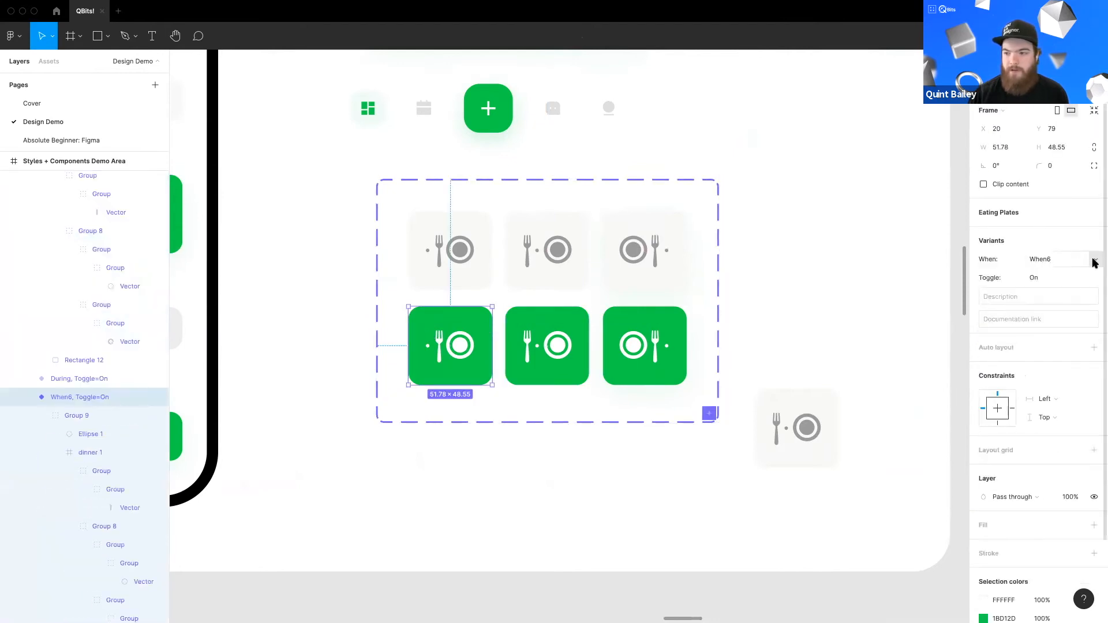
left_click(1096, 260)
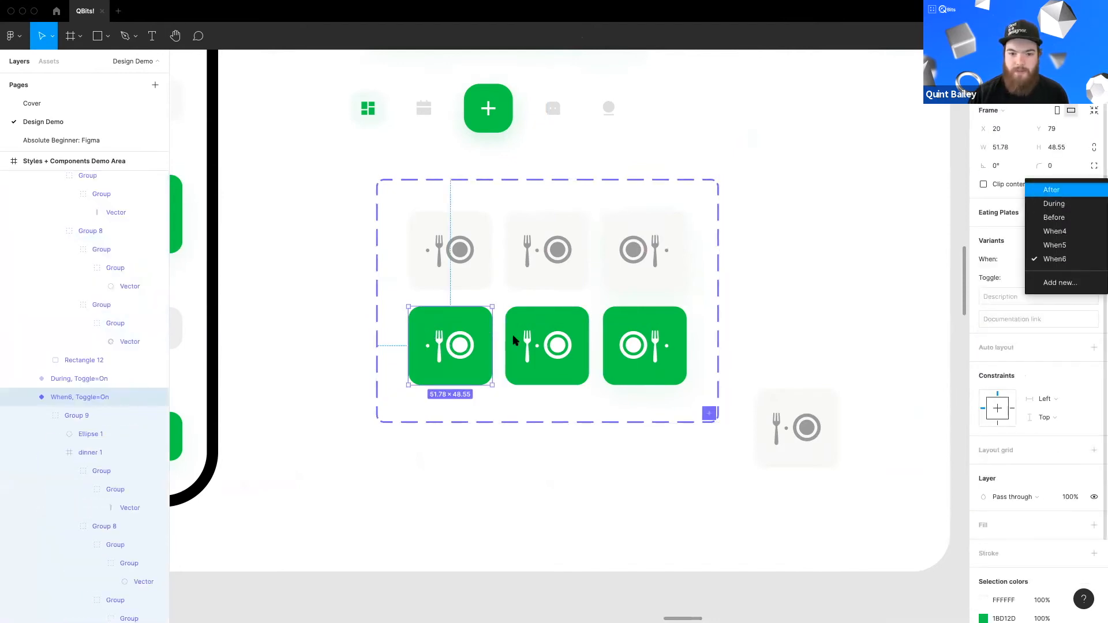
left_click(1034, 218)
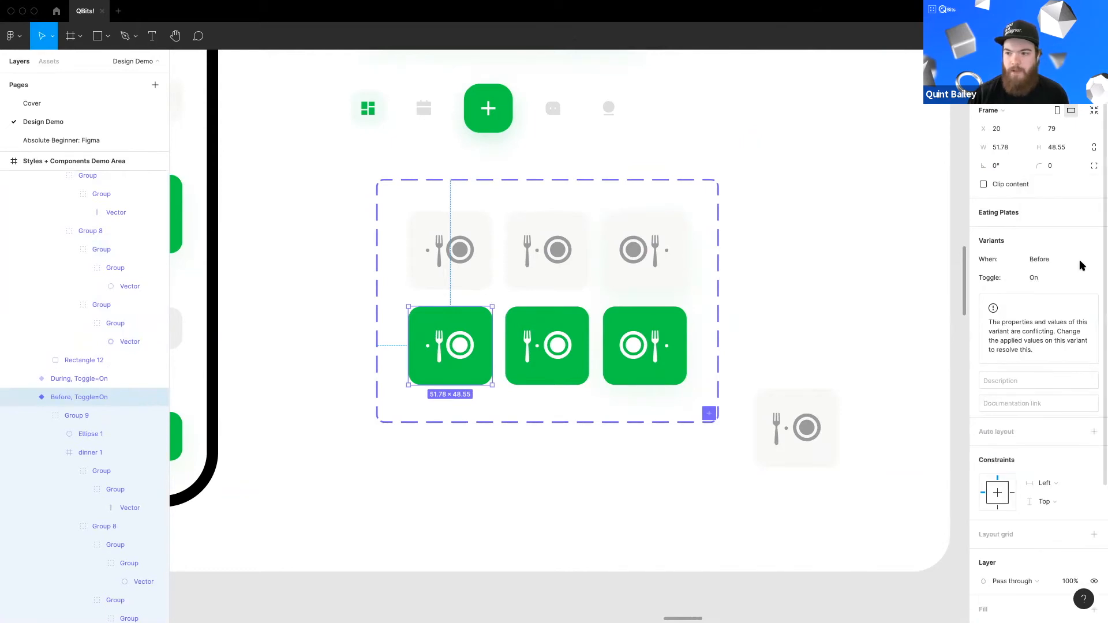
left_click(577, 338)
left_click(1092, 261)
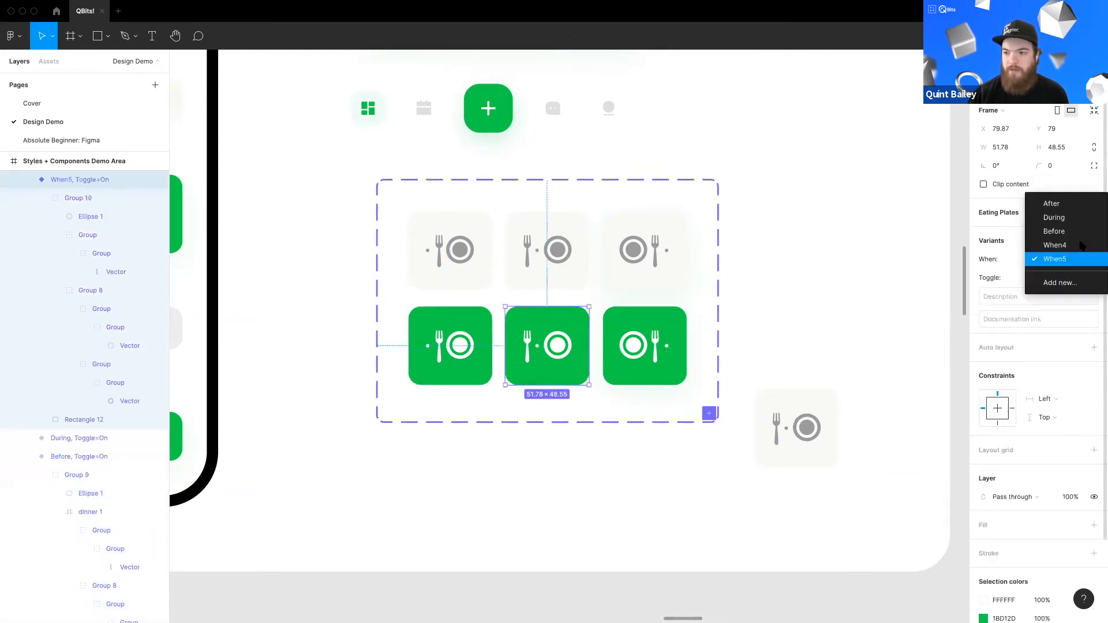
key("Escape")
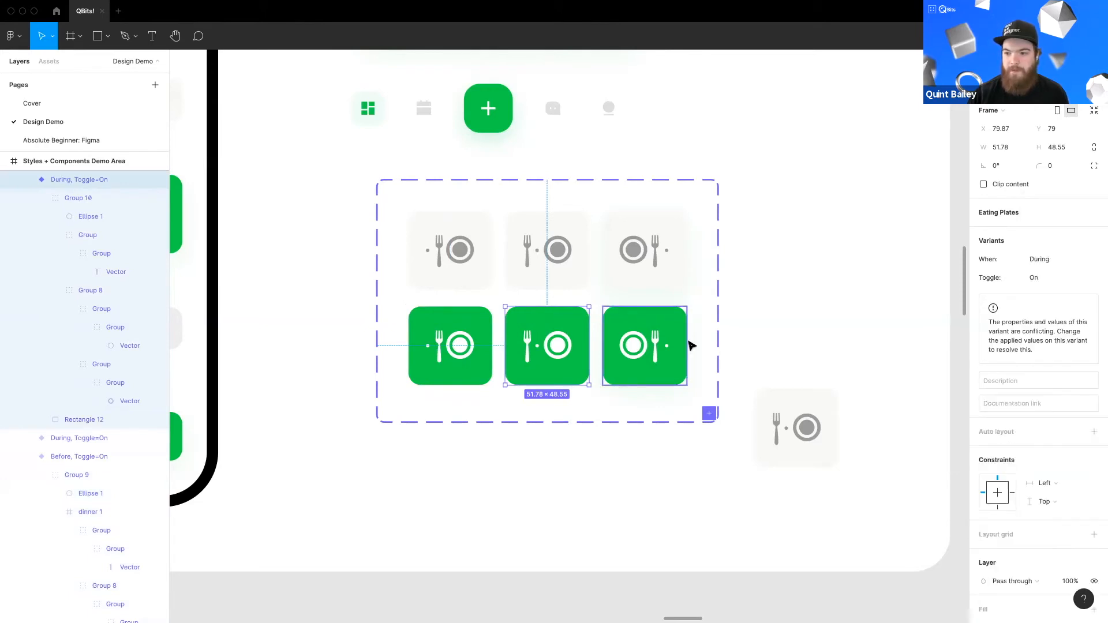
left_click(644, 346)
left_click(1091, 259)
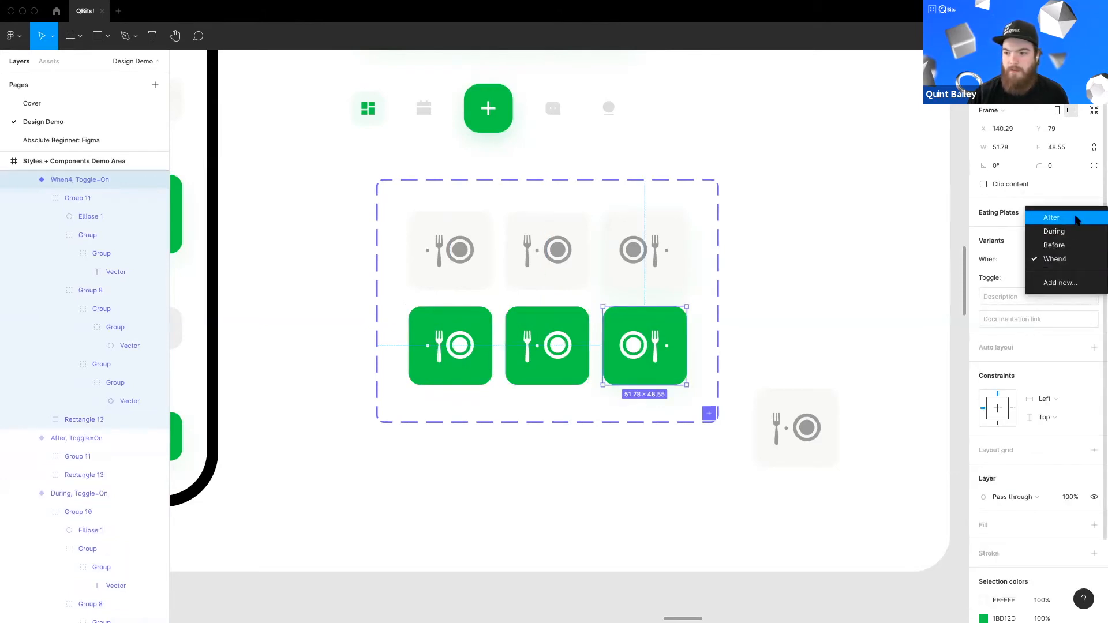
left_click(1062, 245)
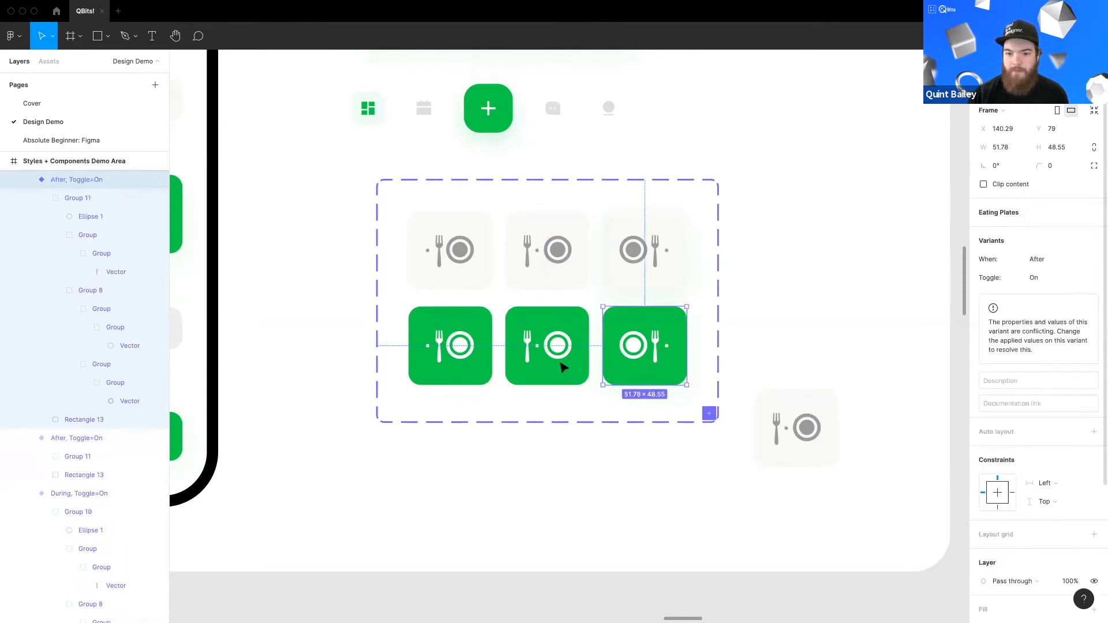
left_click(445, 351)
left_click(715, 449)
scroll(745, 447, "up", 1)
left_click_drag(767, 451, 783, 315)
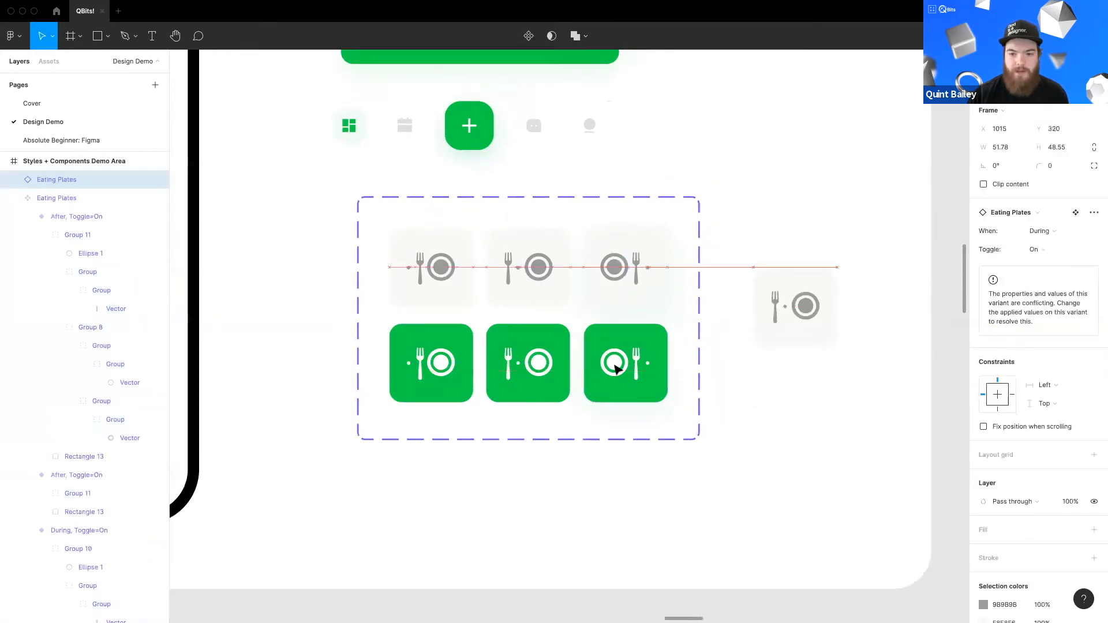
left_click(722, 347)
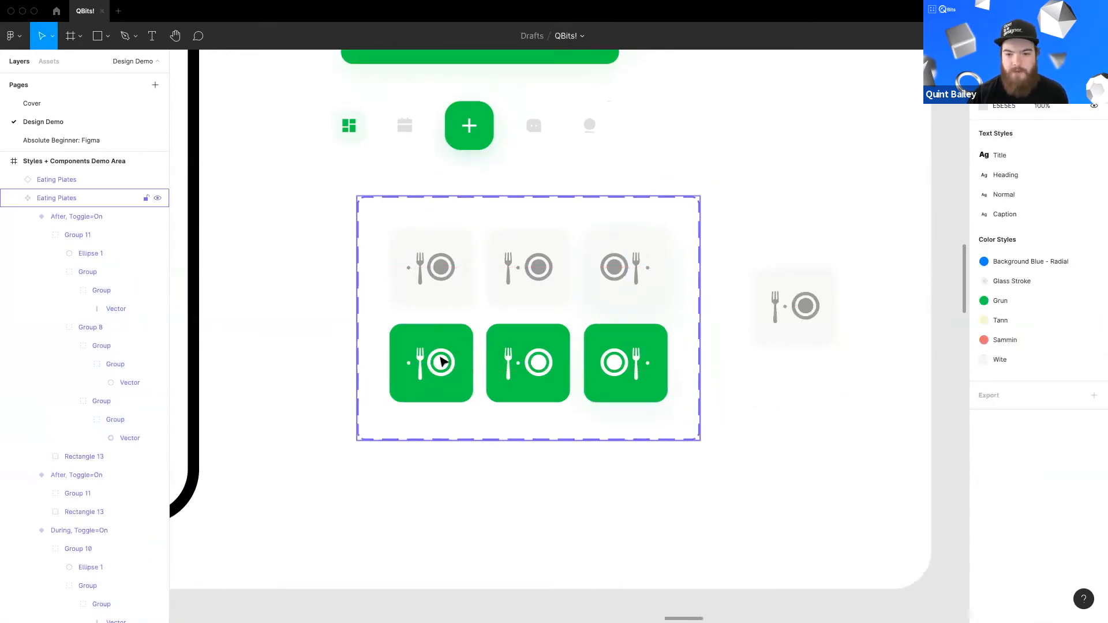
Step: Set the Toggle property of the three gray first-row variants to Off
left_click(437, 281)
left_click(437, 280)
left_click(1090, 275)
left_click(1059, 301)
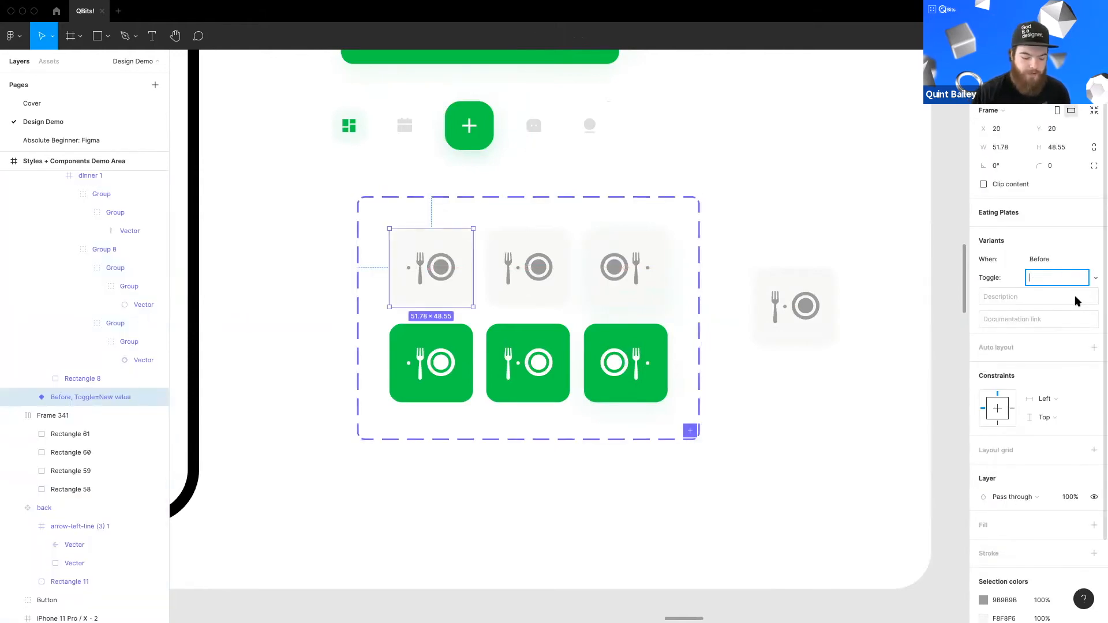
key("Return")
left_click(528, 271)
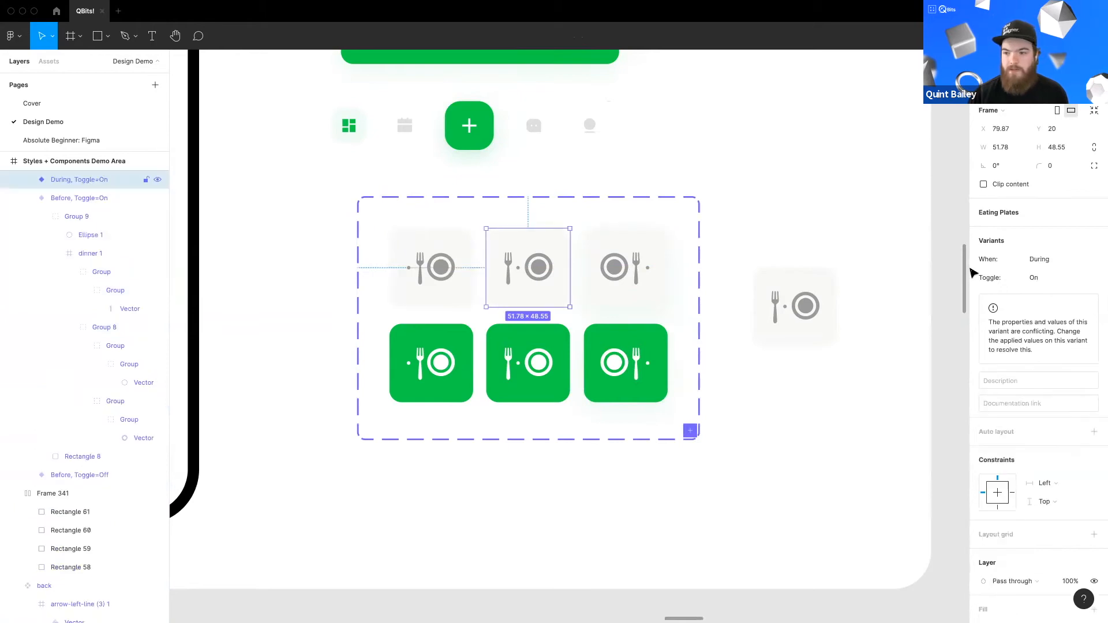
left_click(1096, 279)
key("Escape")
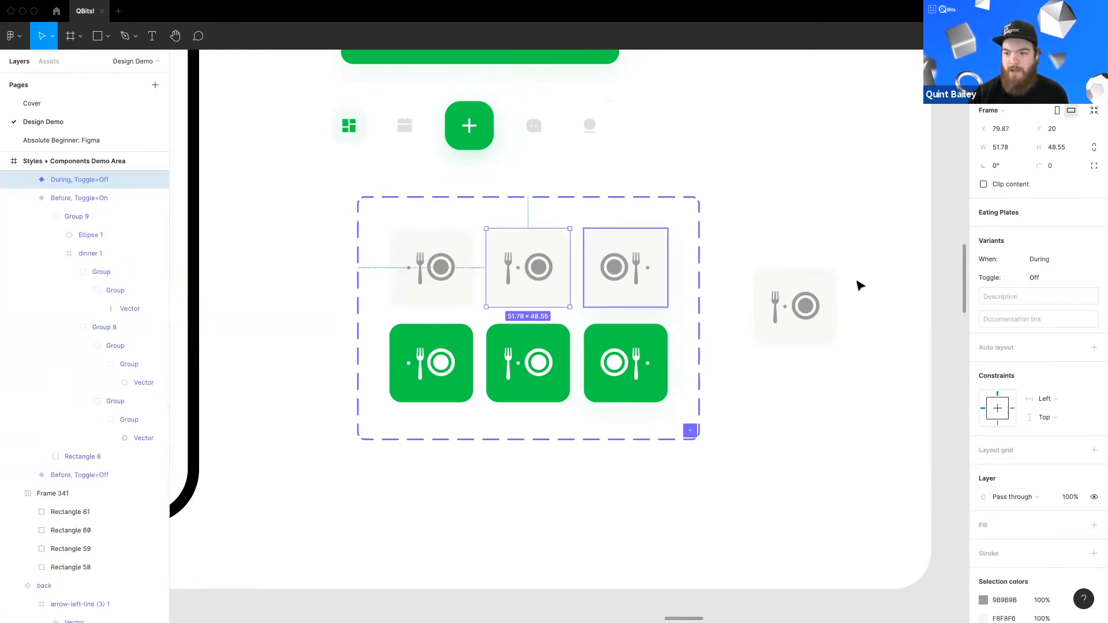
key("Tab")
left_click(1096, 279)
key("Return")
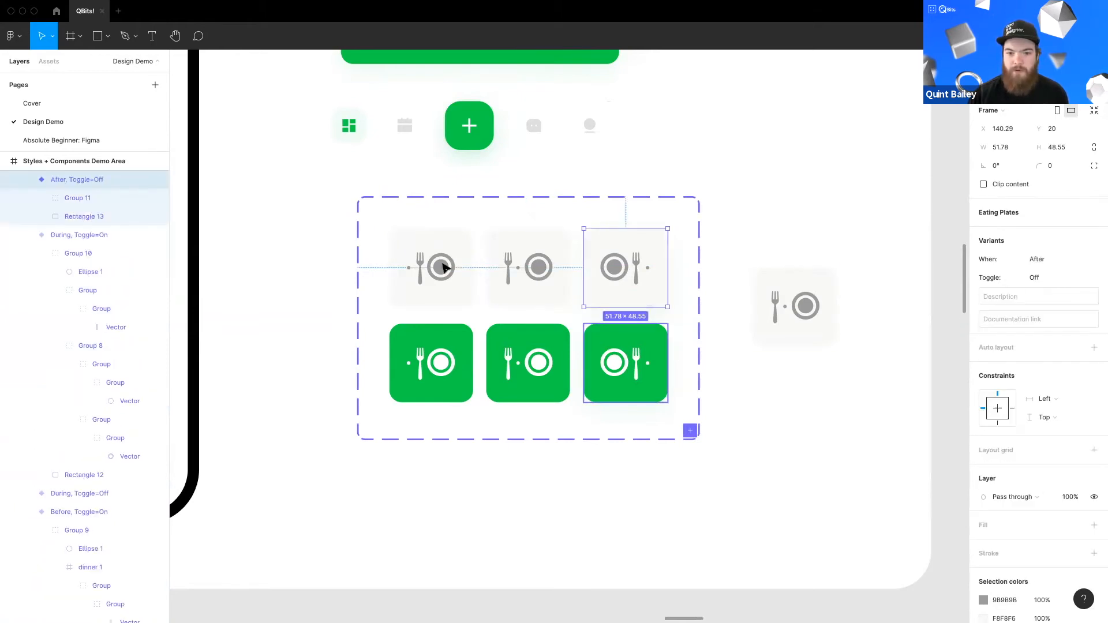
key("Tab")
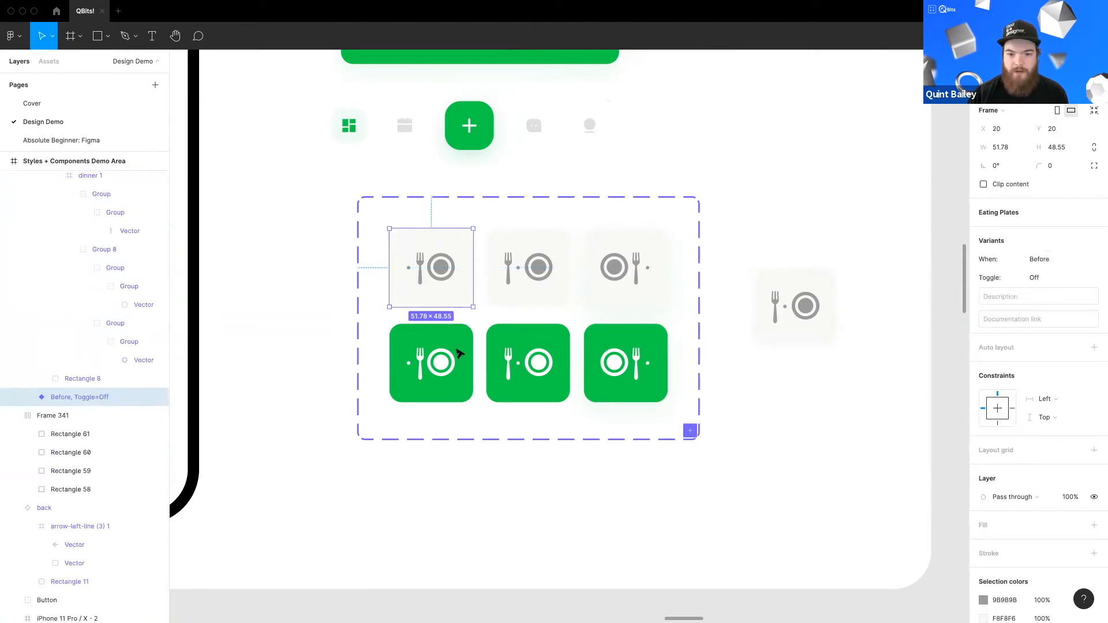
Step: Check the When and Toggle values of the green and gray middle variants
left_click(433, 359)
left_click(549, 379)
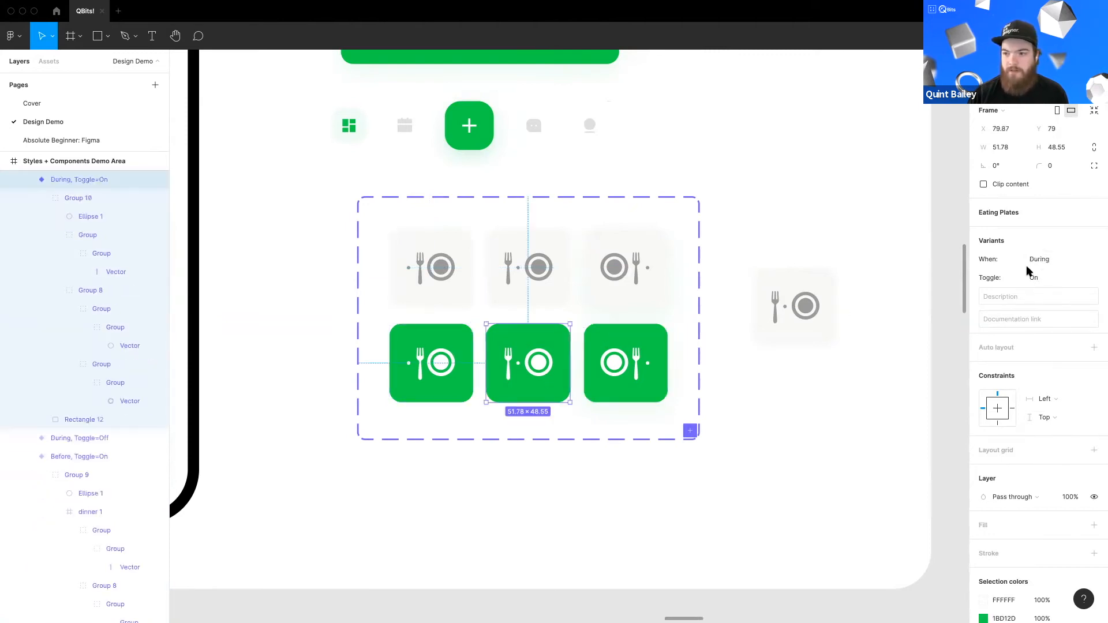
left_click(603, 347)
key("Tab")
left_click(536, 289)
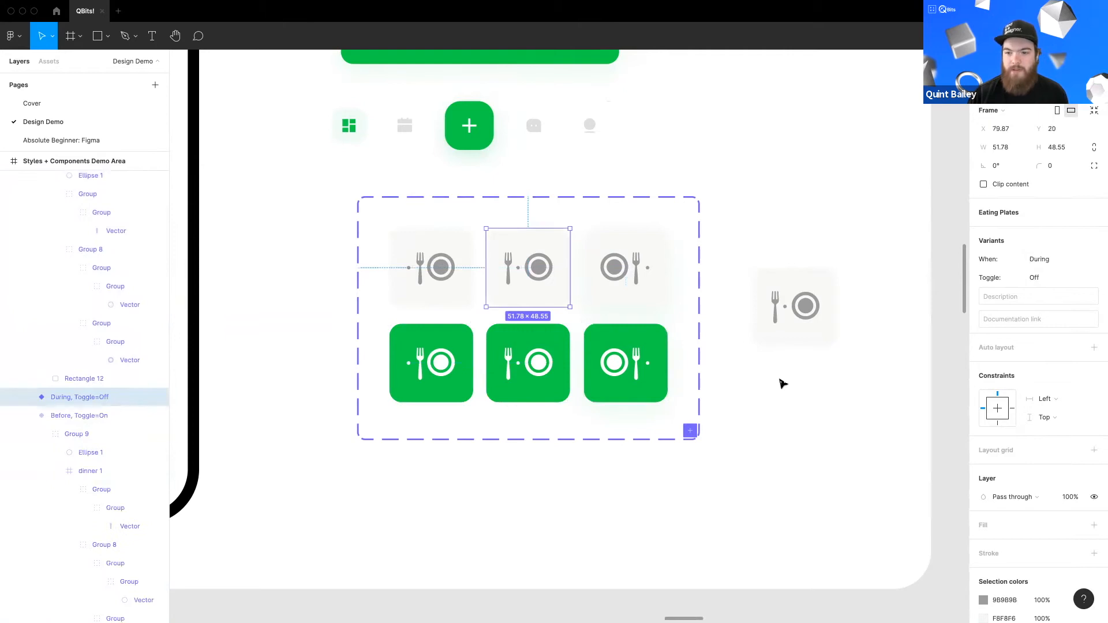
Step: Test the standalone Eating Plates instance by switching its Toggle on and off and changing its When value to After
left_click(779, 383)
left_click(824, 344)
scroll(750, 346, "right", 3)
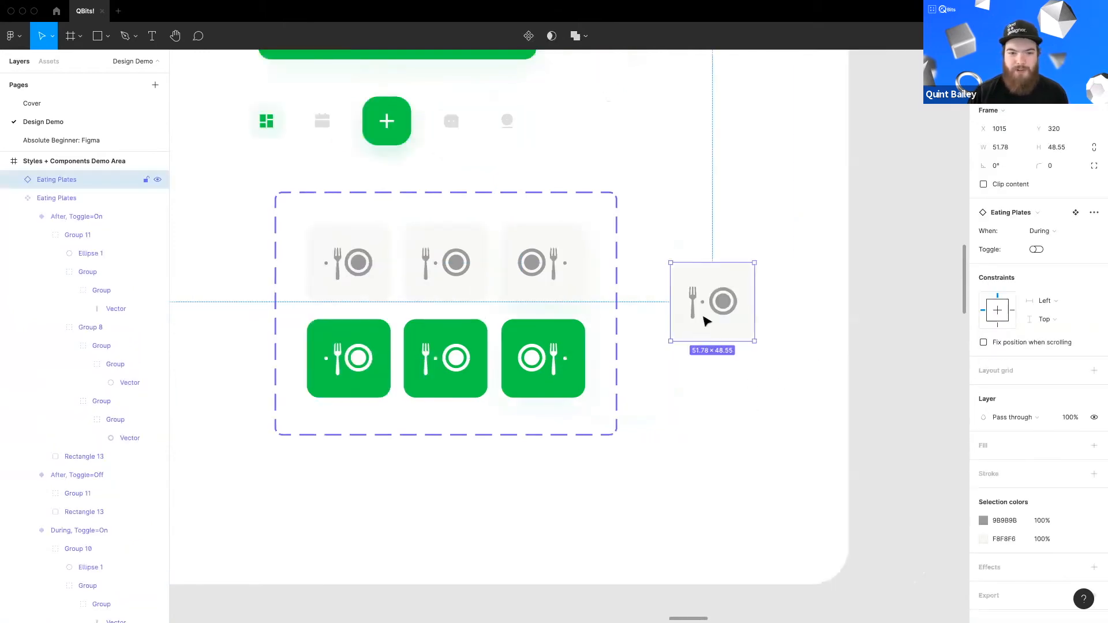
left_click(1035, 250)
left_click(1036, 250)
left_click(1036, 250)
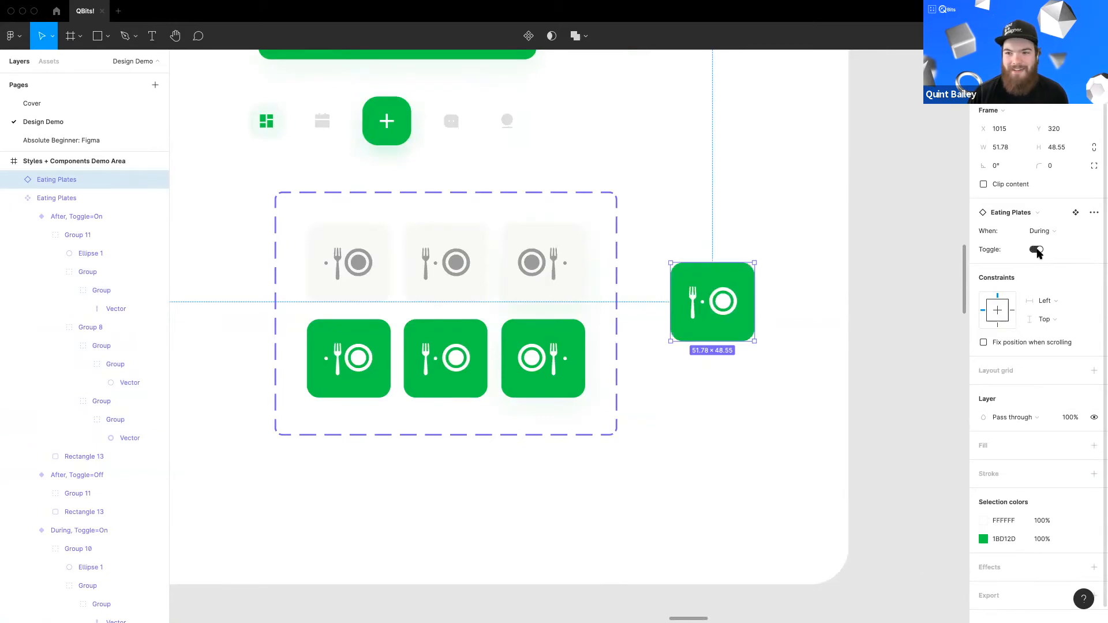
left_click(1036, 250)
left_click(1036, 250)
left_click(1042, 231)
left_click(1041, 218)
left_click(1035, 250)
left_click(1035, 250)
left_click(1041, 231)
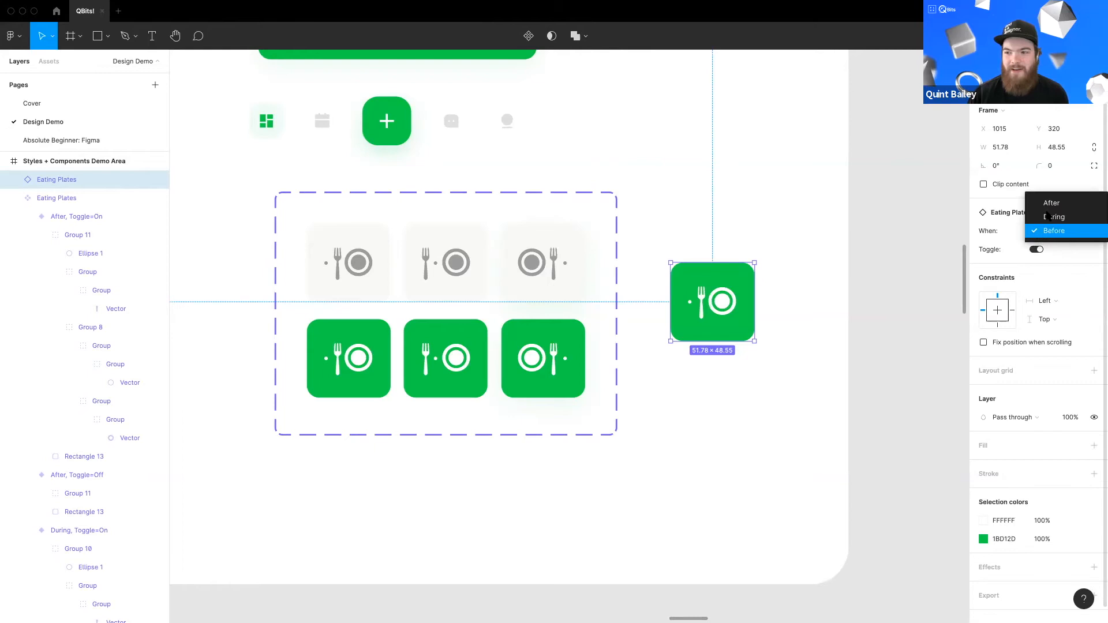
left_click(1044, 202)
left_click(1036, 250)
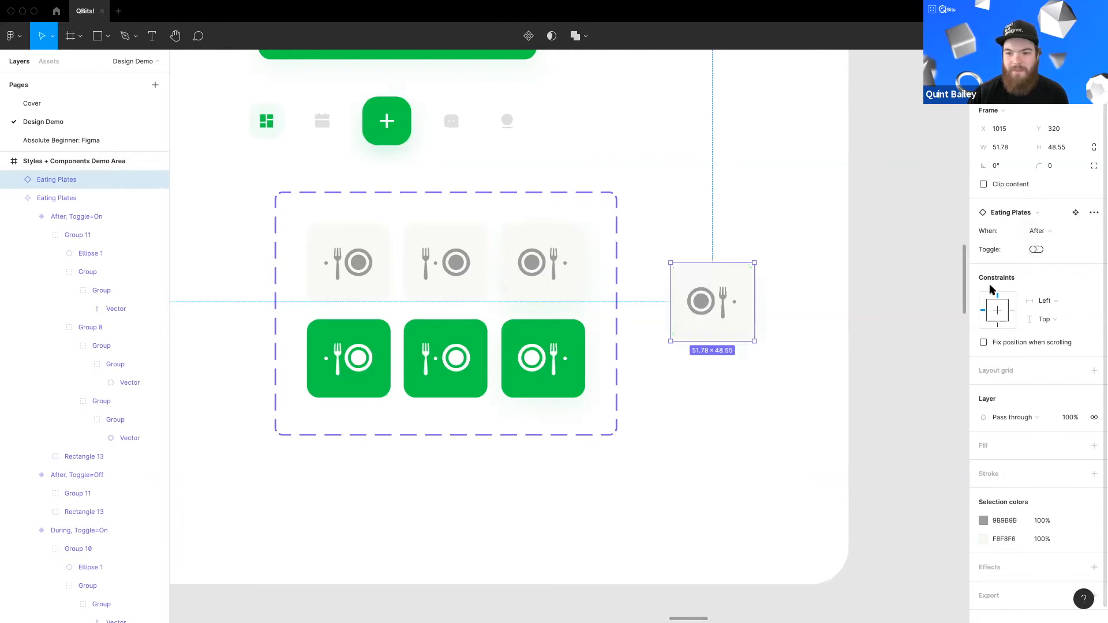
left_click(673, 403)
scroll(618, 369, "left", 3)
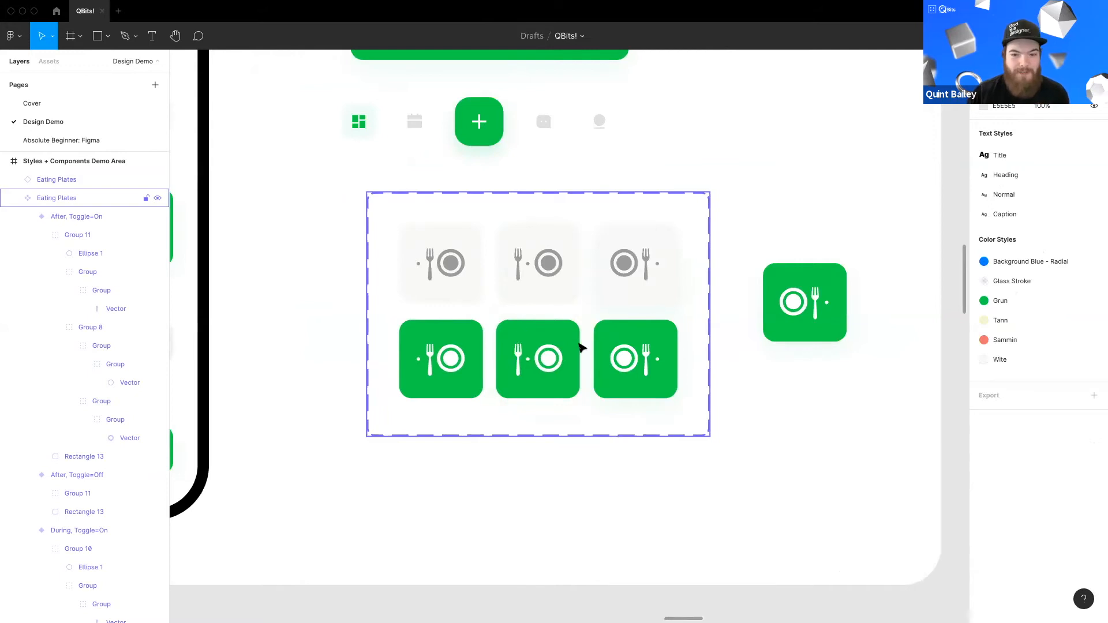
Step: Apply the Sammin color style to the background rectangles of the three green Eating Plates variants
scroll(694, 453, "up", 5)
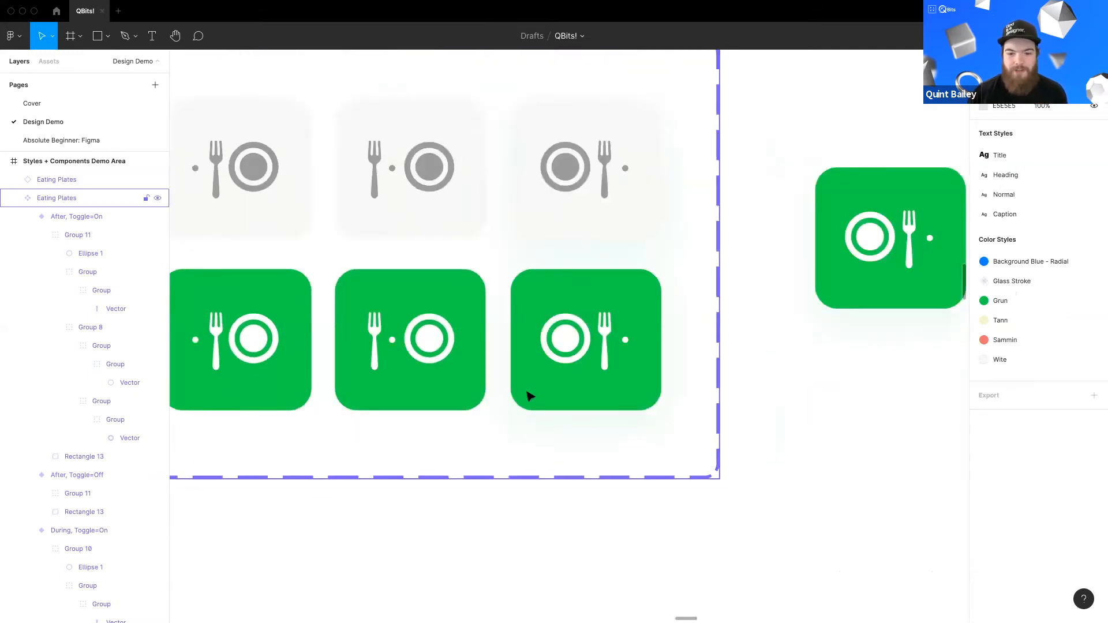
left_click(652, 417)
left_click(279, 398, "shift")
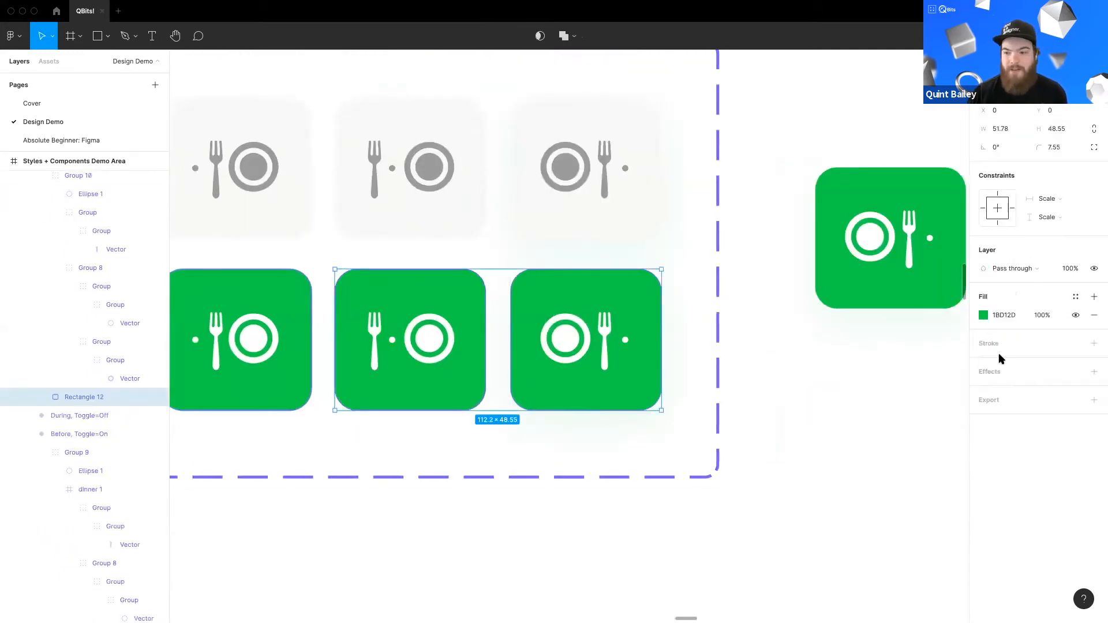
left_click(984, 315)
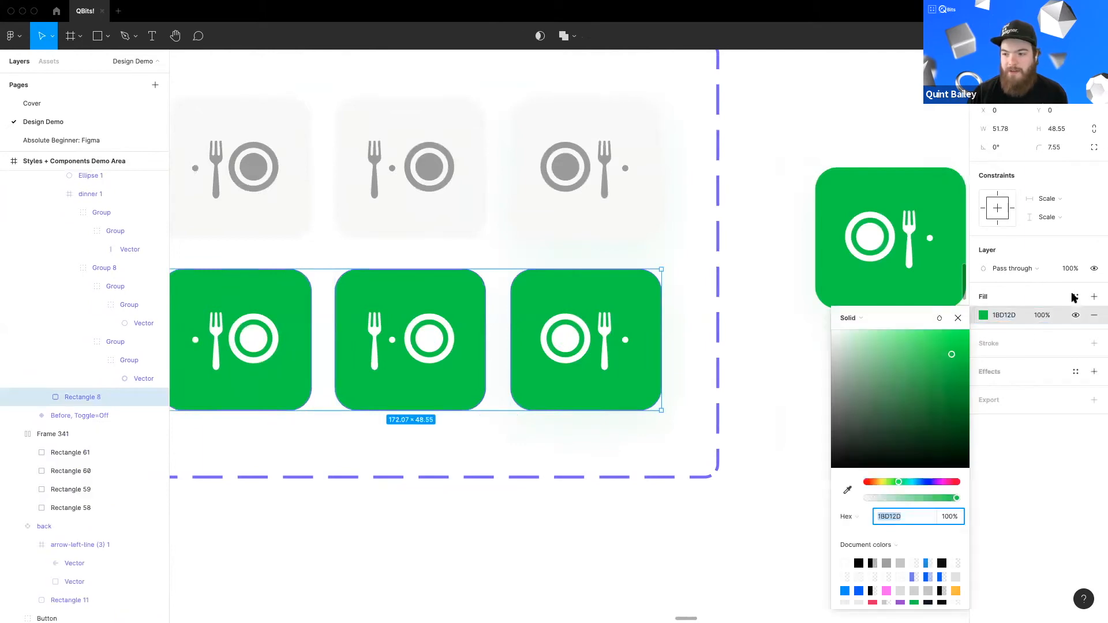
left_click(991, 442)
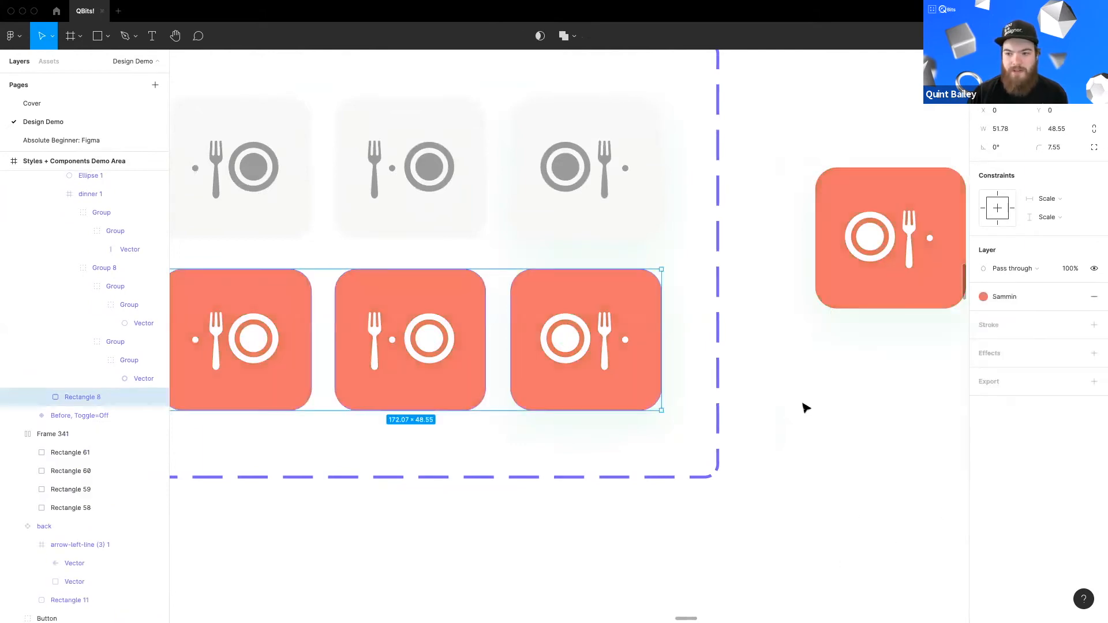
left_click(743, 372)
Step: Inspect the Eating Plates component set and its recolored variants
scroll(719, 404, "down", 3)
scroll(718, 406, "up", 1)
left_click_drag(606, 415, 527, 429)
scroll(618, 417, "down", 1)
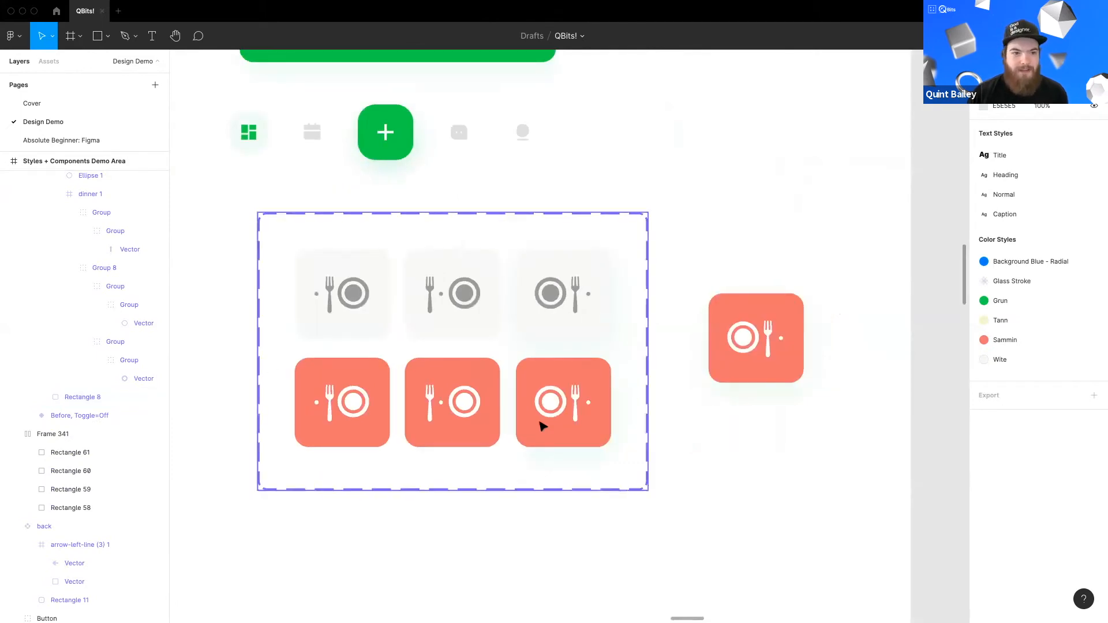
left_click(560, 425)
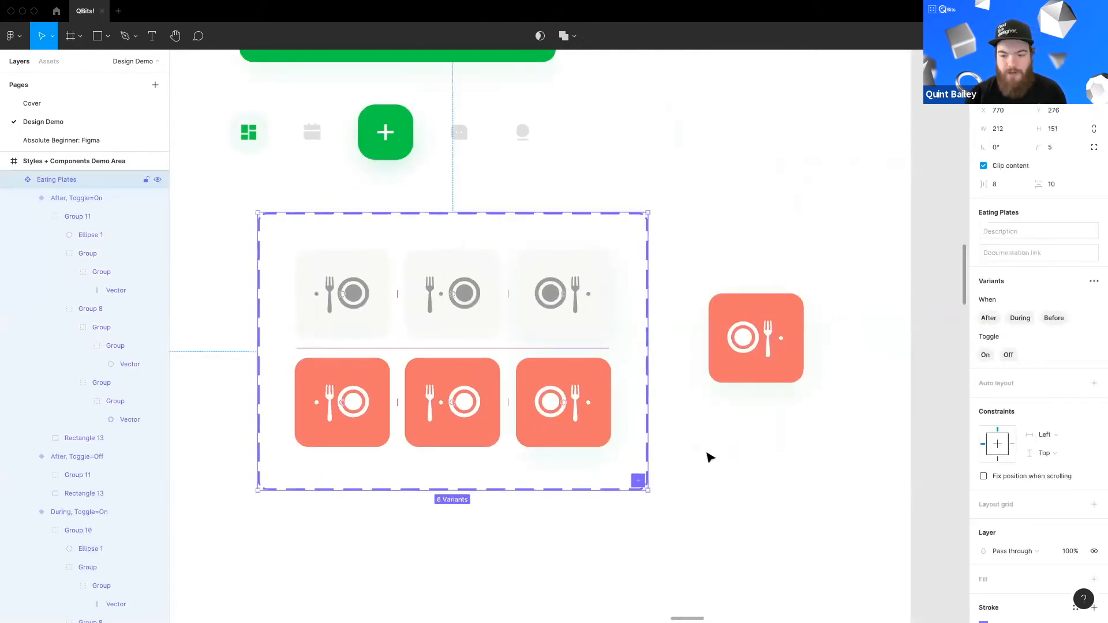
key("Escape")
Step: Pan across the demo area to review the app screens that use the Eating Plates component
scroll(519, 334, "up", 4)
scroll(519, 334, "left", 2)
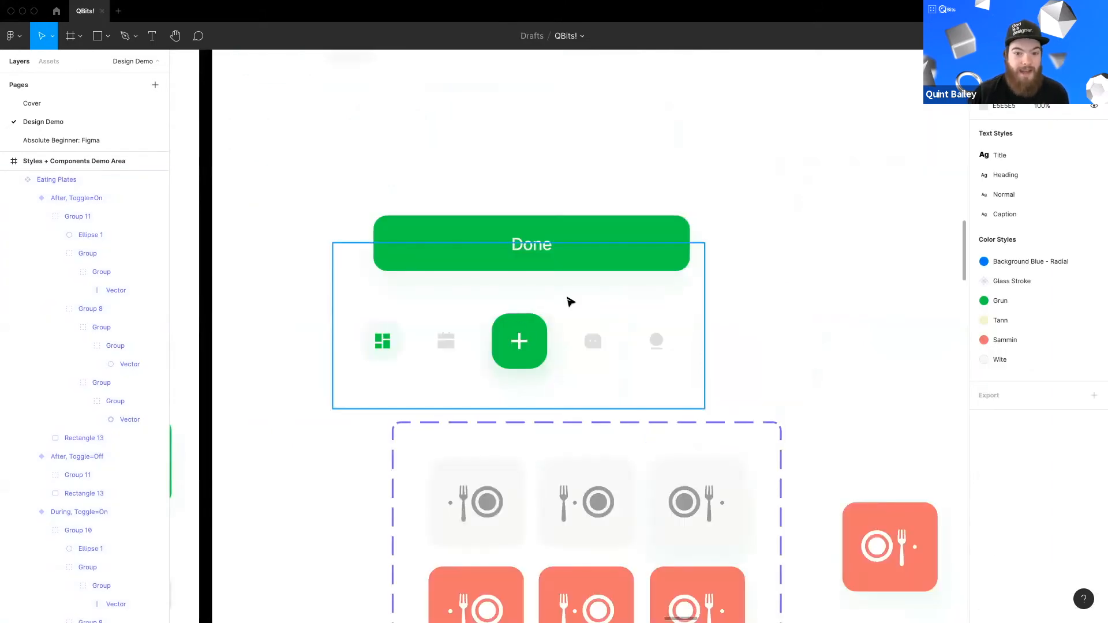
scroll(525, 383, "up", 3)
scroll(424, 265, "down", 2)
scroll(424, 265, "up", 2)
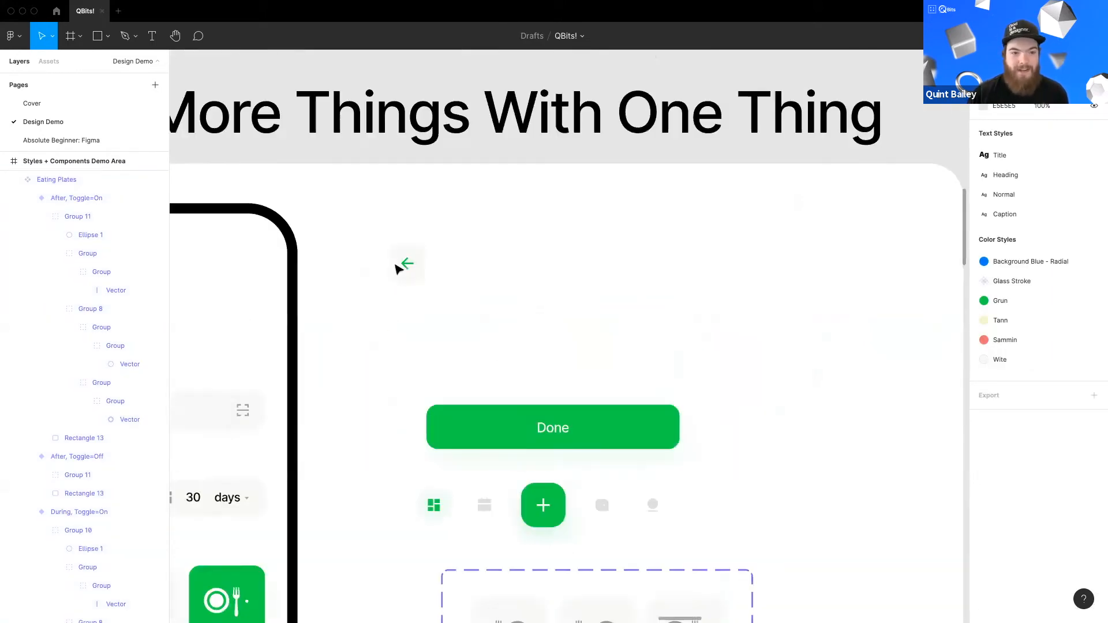
scroll(400, 264, "left", 4)
scroll(620, 281, "down", 5)
scroll(620, 281, "left", 6)
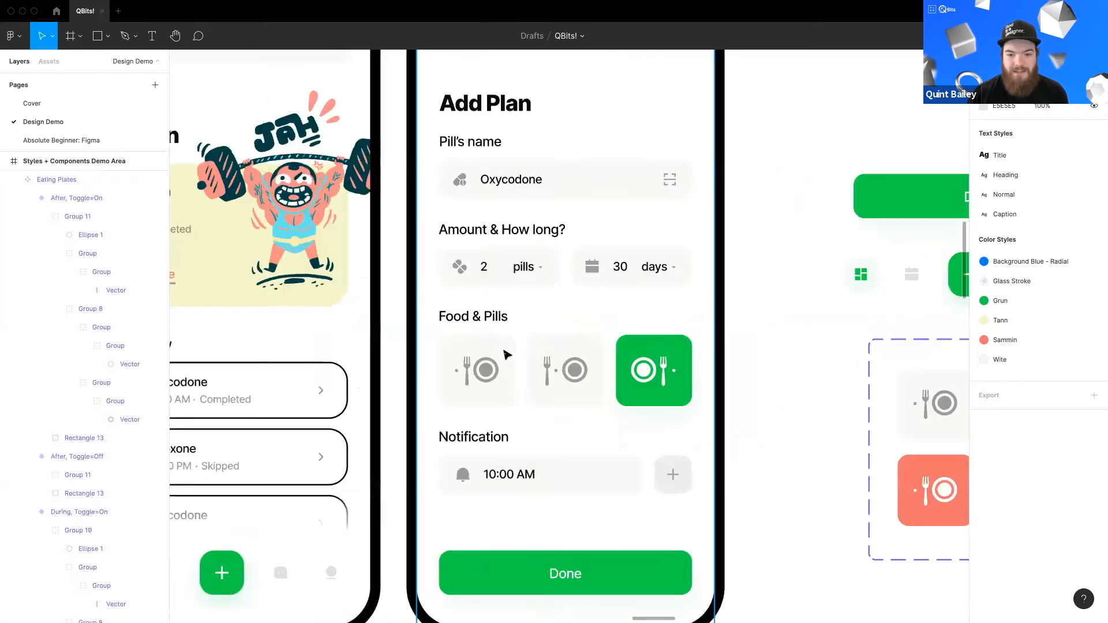
scroll(562, 383, "left", 6)
scroll(450, 287, "down", 3)
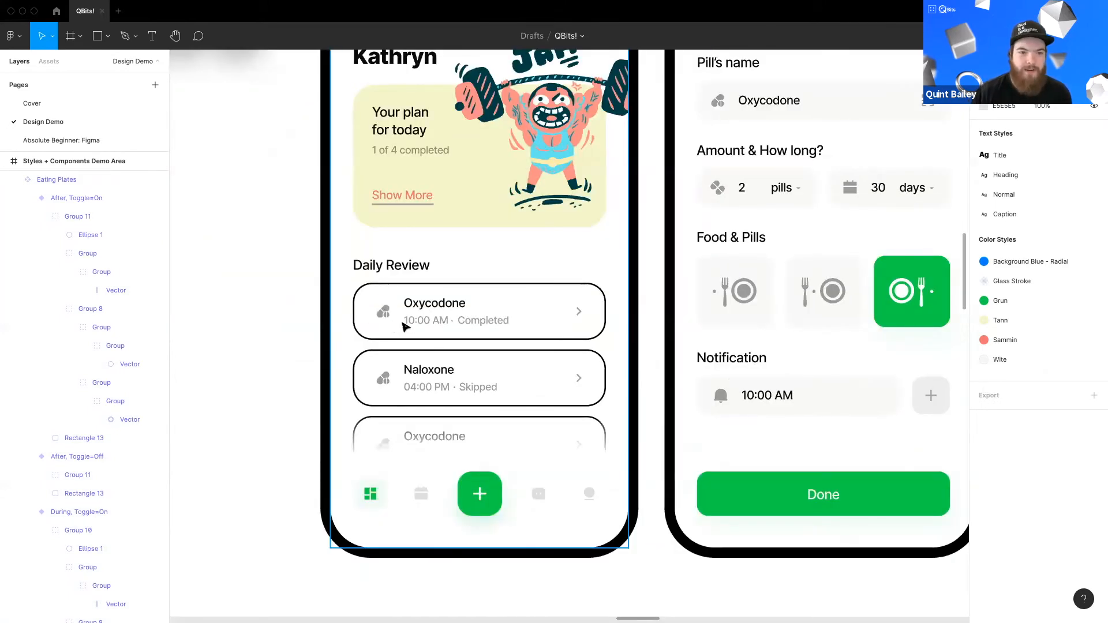
scroll(355, 314, "right", 2)
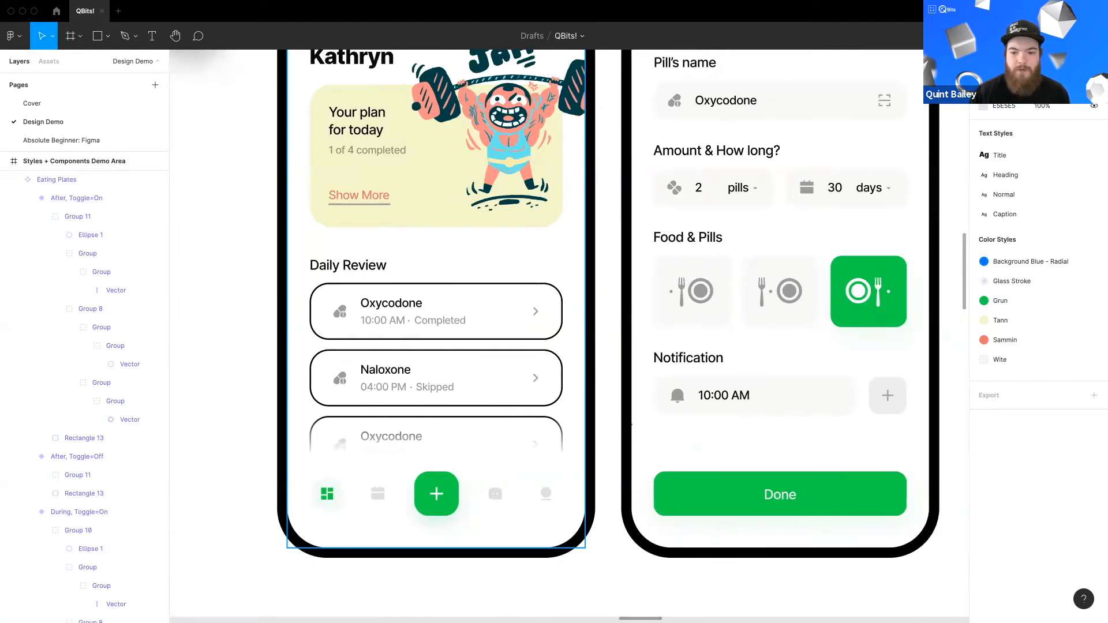
scroll(519, 390, "down", 3)
scroll(483, 391, "up", 2)
scroll(483, 391, "right", 1)
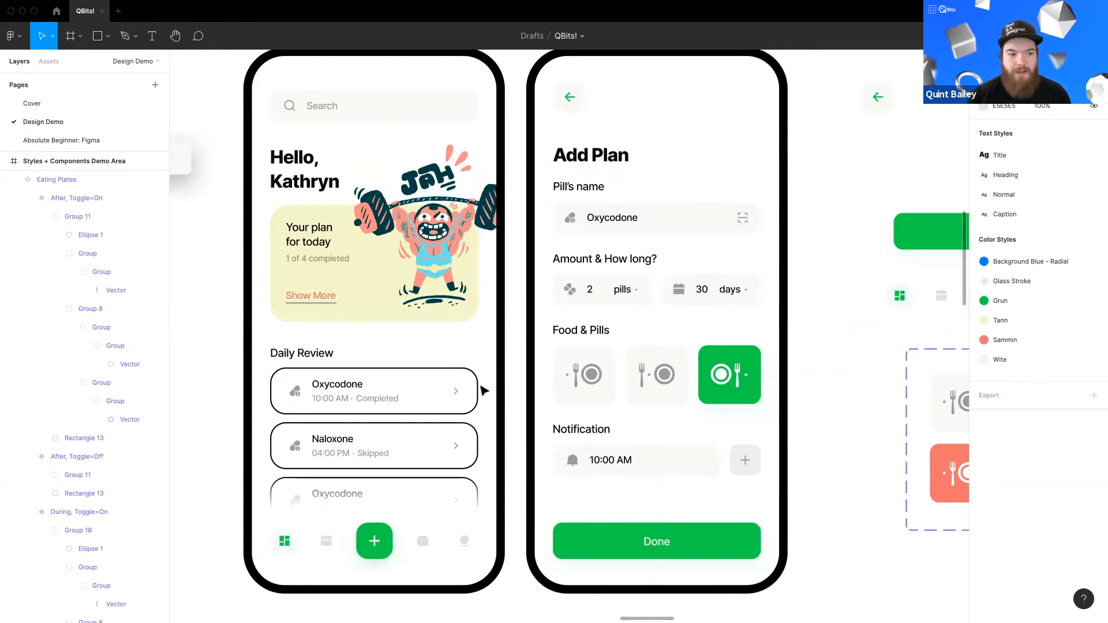
scroll(593, 268, "down", 5)
left_click_drag(591, 269, 624, 340)
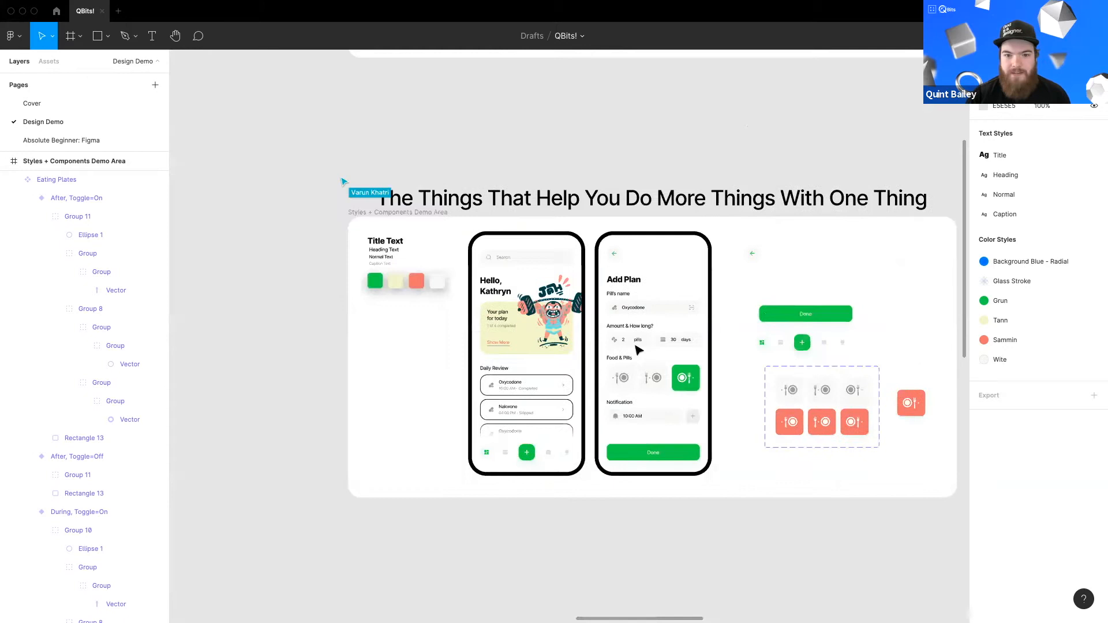
scroll(635, 351, "right", 2)
scroll(574, 263, "up", 1)
scroll(574, 265, "right", 1)
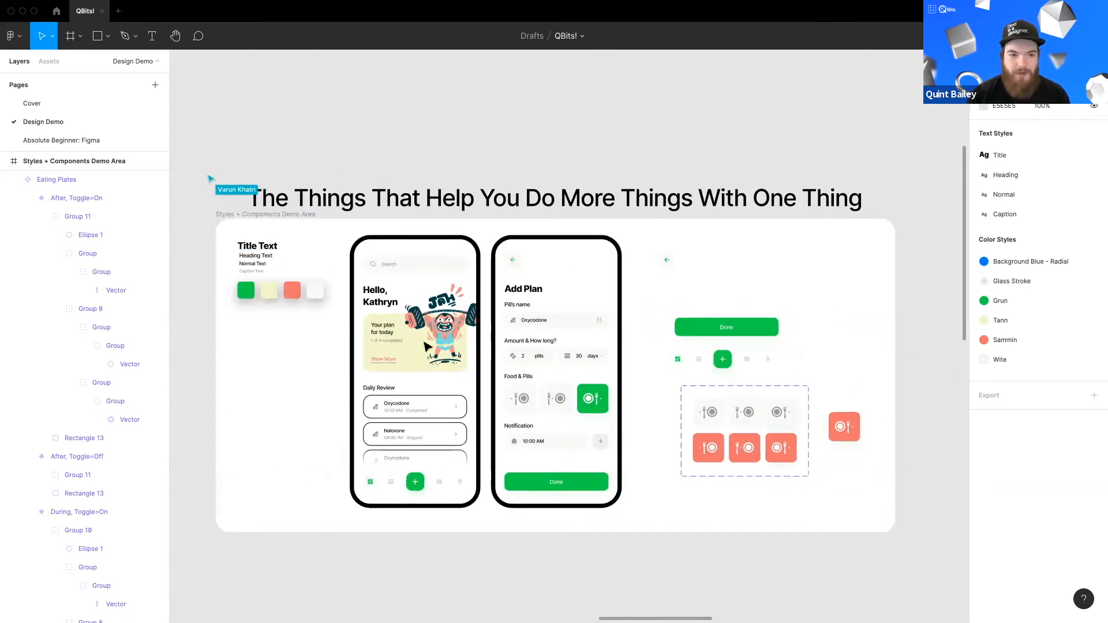
scroll(450, 370, "down", 1)
scroll(450, 370, "right", 2)
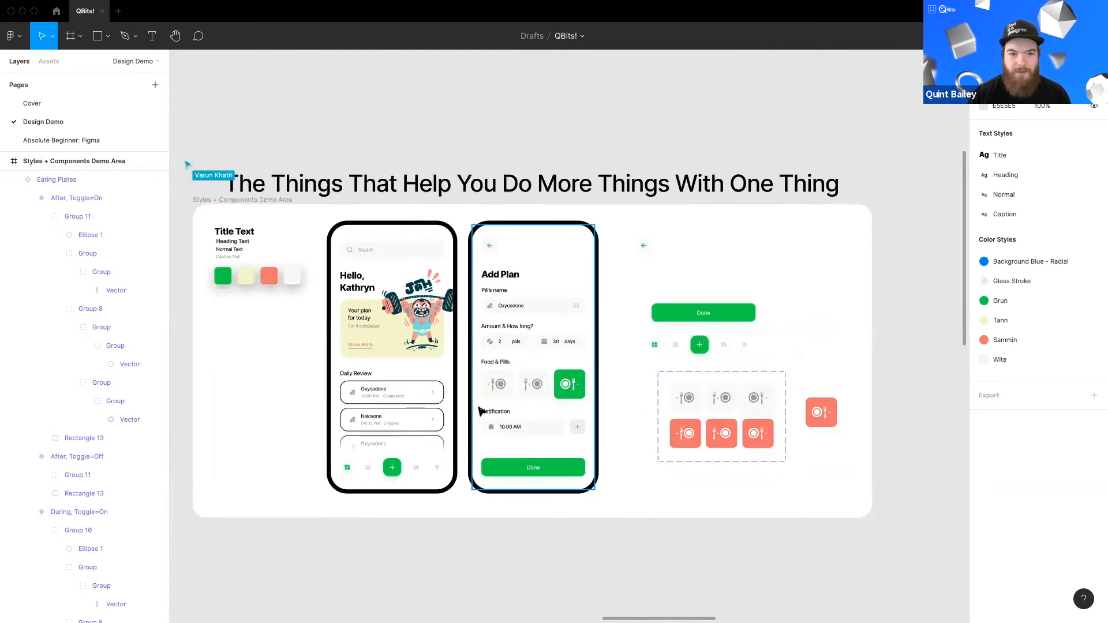
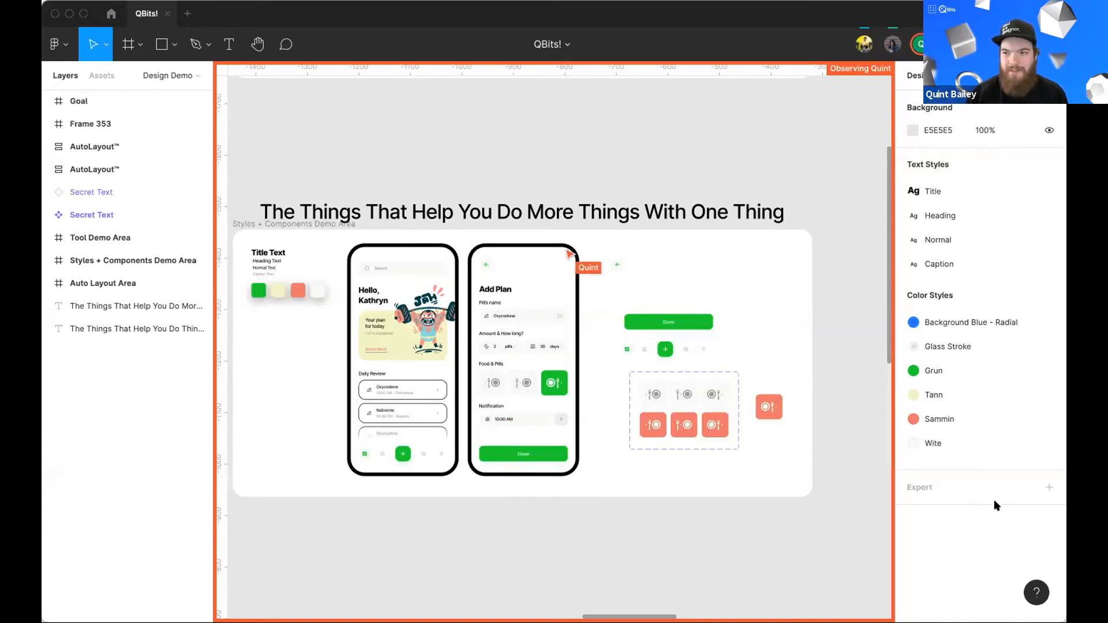
Step: Select the hidden Secret Text instance above the auto layout area and switch its Text property to Show
left_click(553, 147)
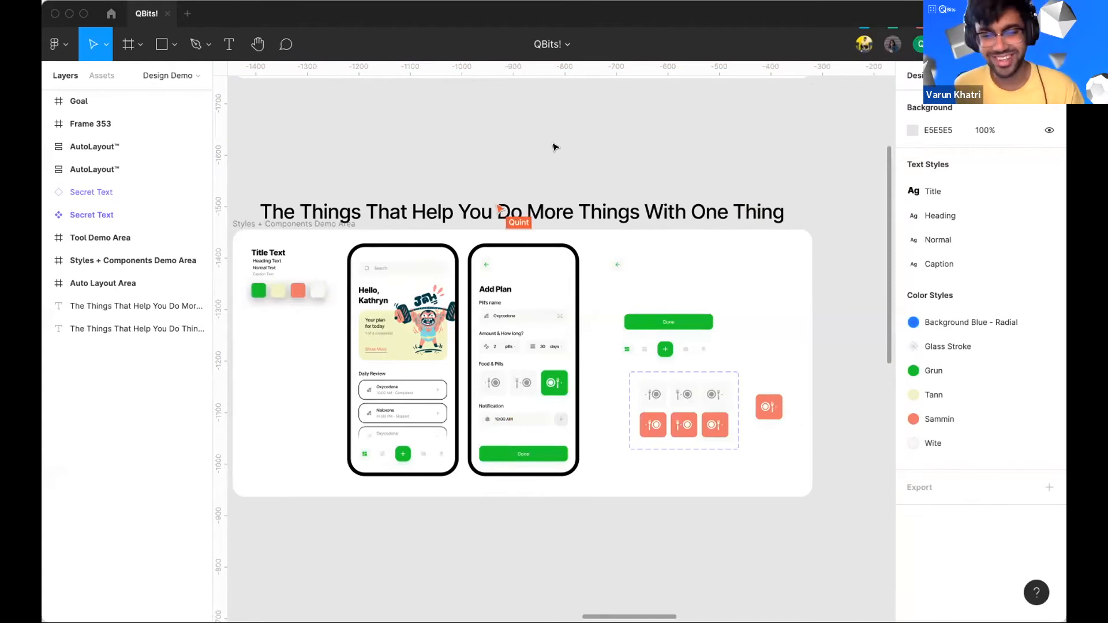
scroll(553, 147, "down", 6)
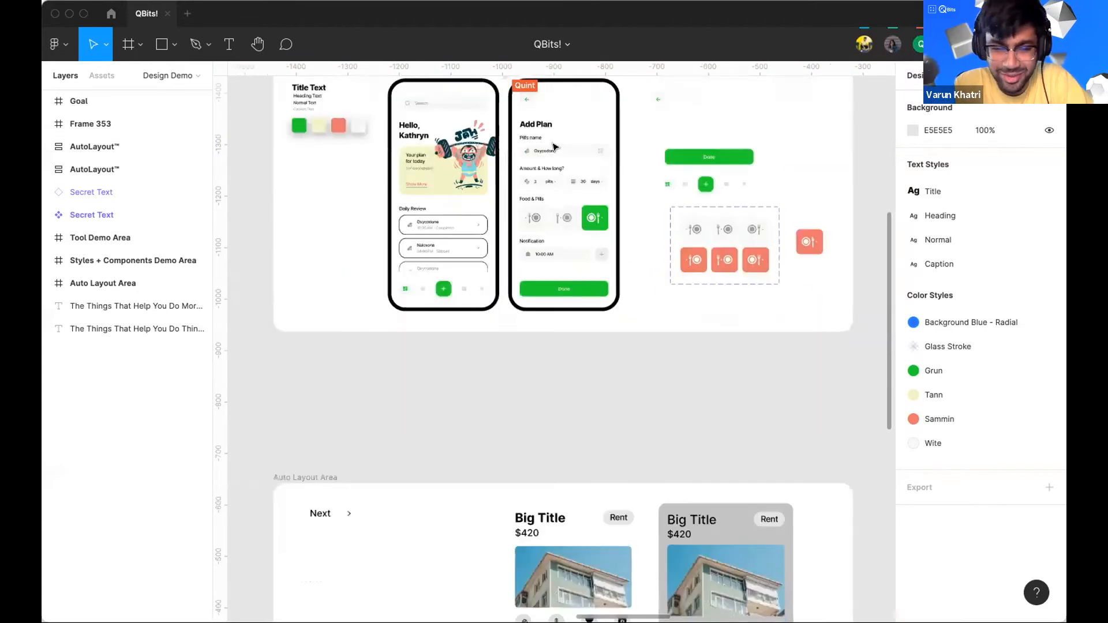
scroll(484, 202, "right", 1)
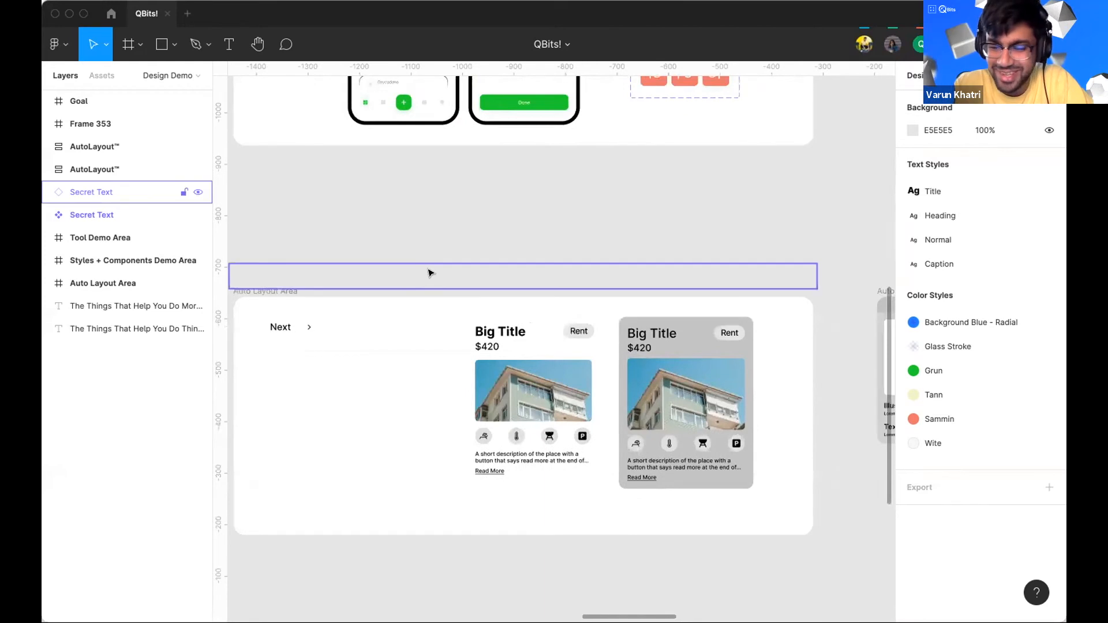
left_click(428, 275)
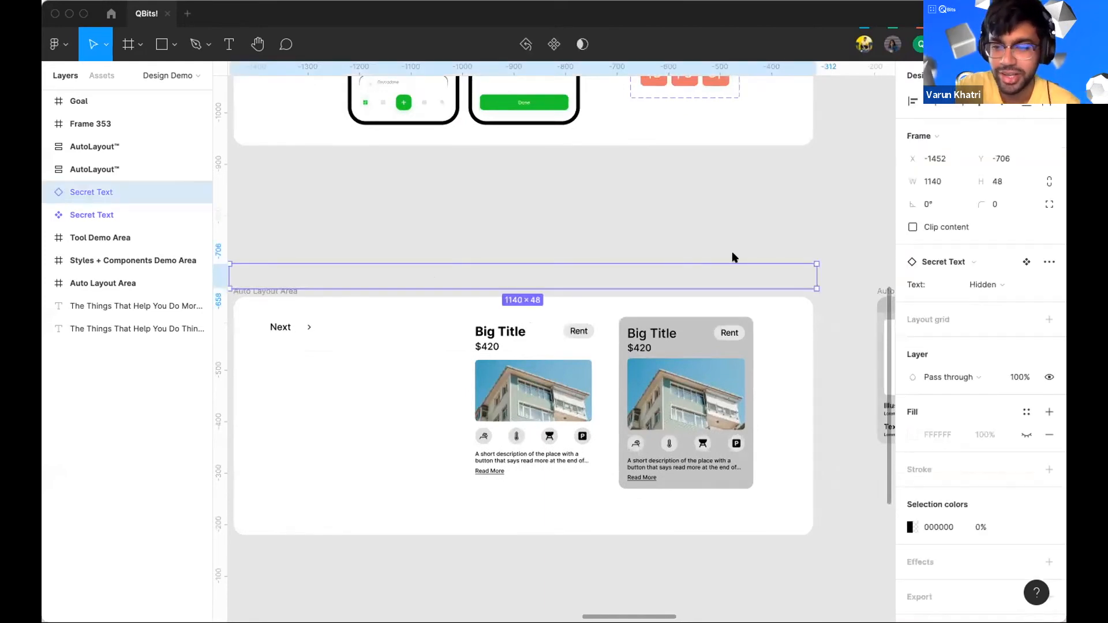
left_click(988, 284)
left_click(992, 305)
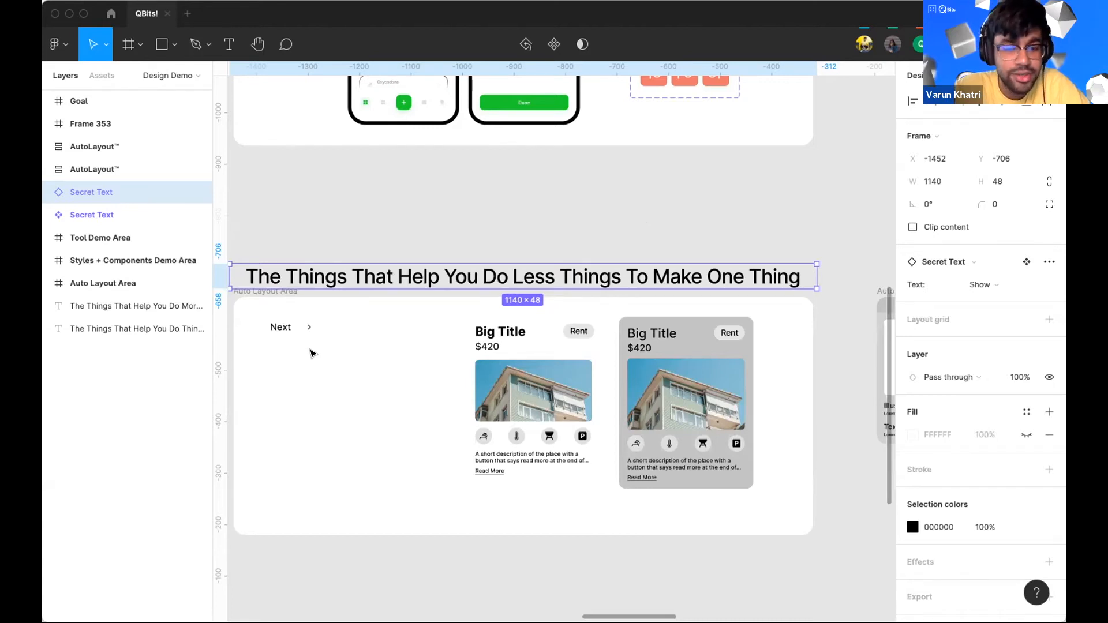
Step: Pan across the auto layout area, the AutoLayout panels and the Latest Updates frames to review them
scroll(311, 353, "right", 3)
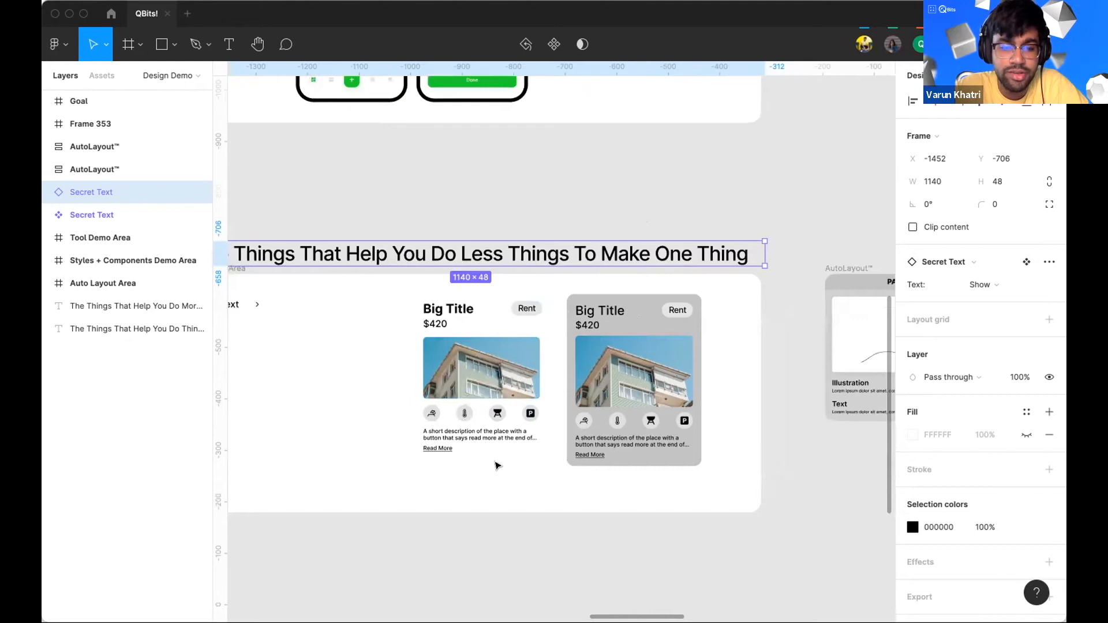
scroll(496, 464, "right", 10)
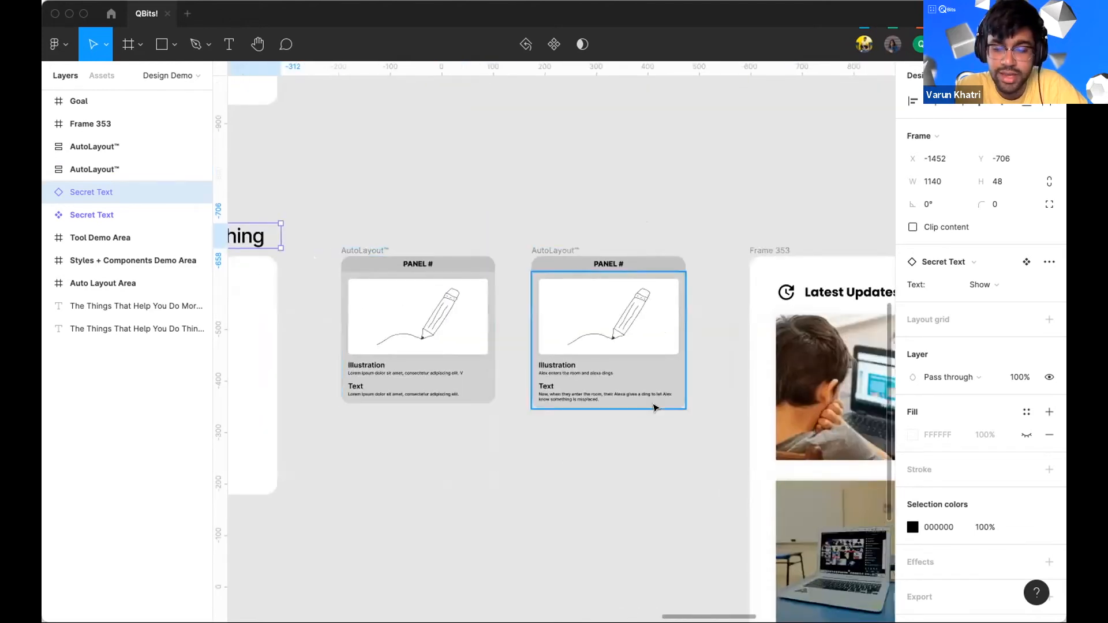
scroll(655, 408, "down", 3)
scroll(515, 213, "right", 10)
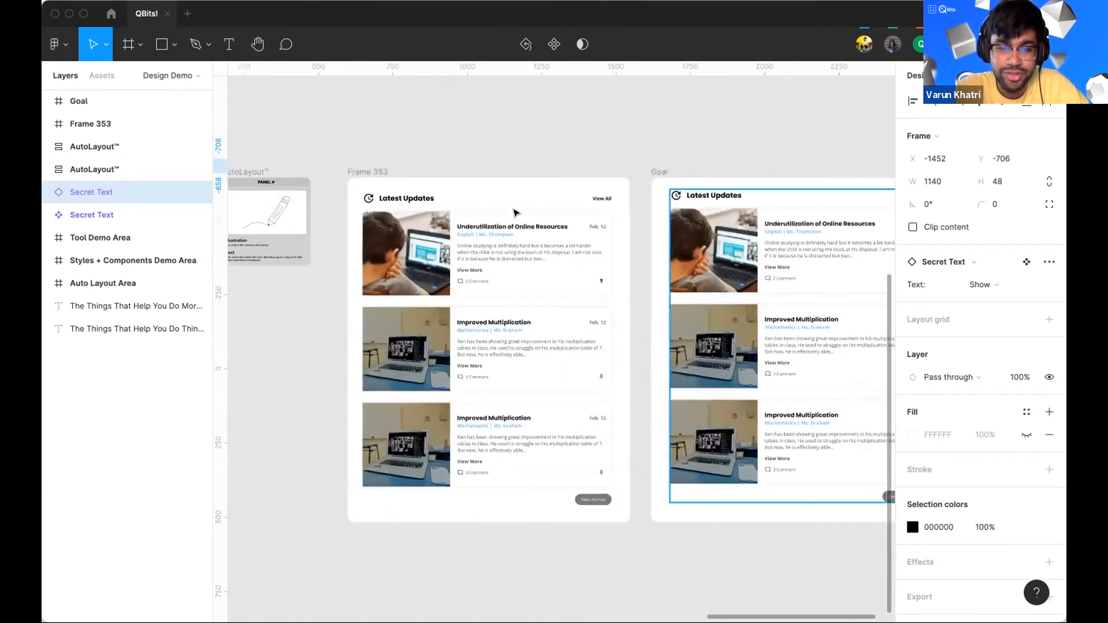
scroll(515, 212, "right", 5)
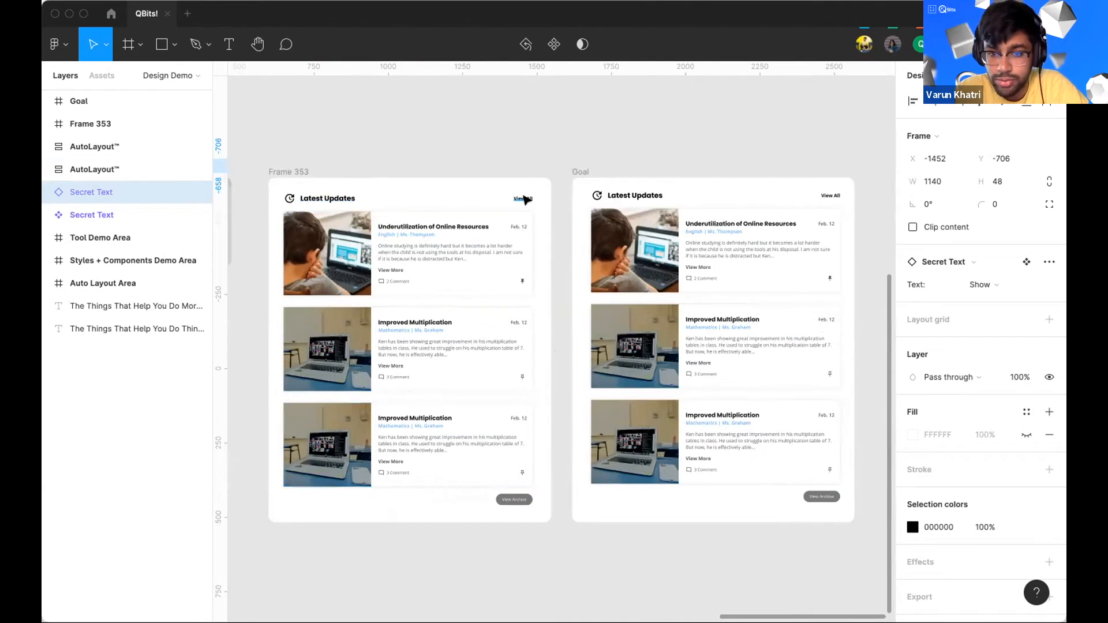
scroll(525, 199, "left", 15)
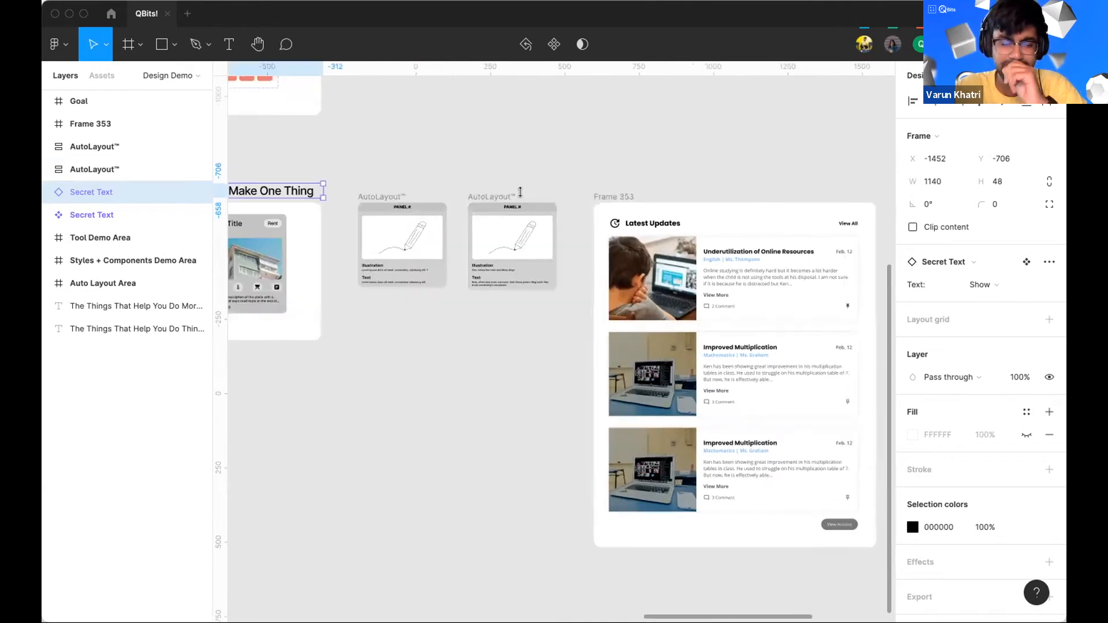
scroll(525, 199, "right", 5)
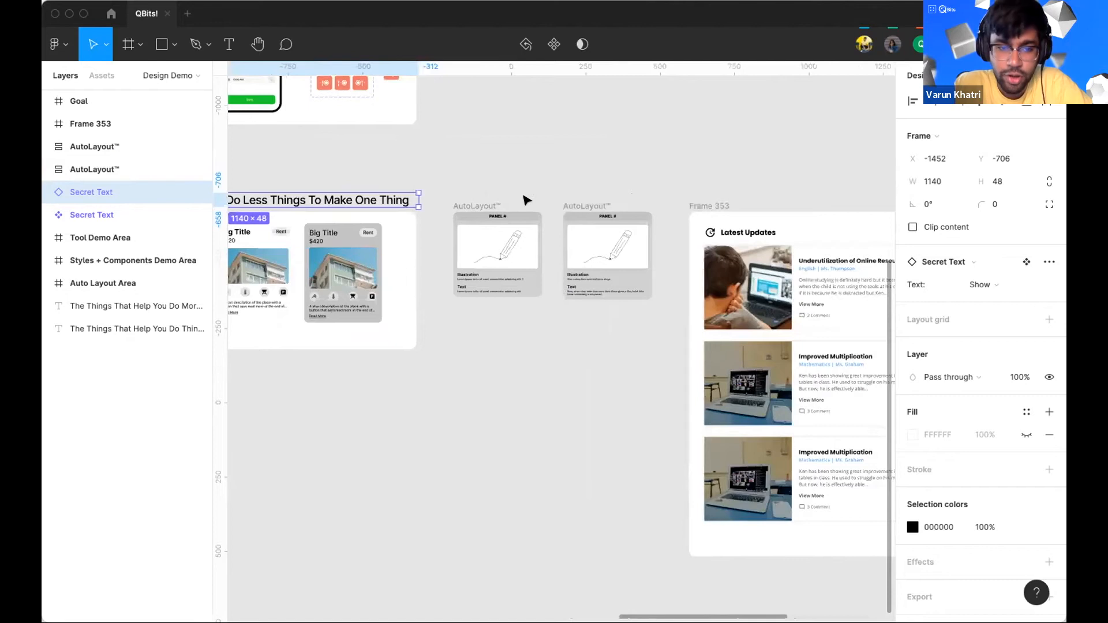
scroll(525, 199, "left", 10)
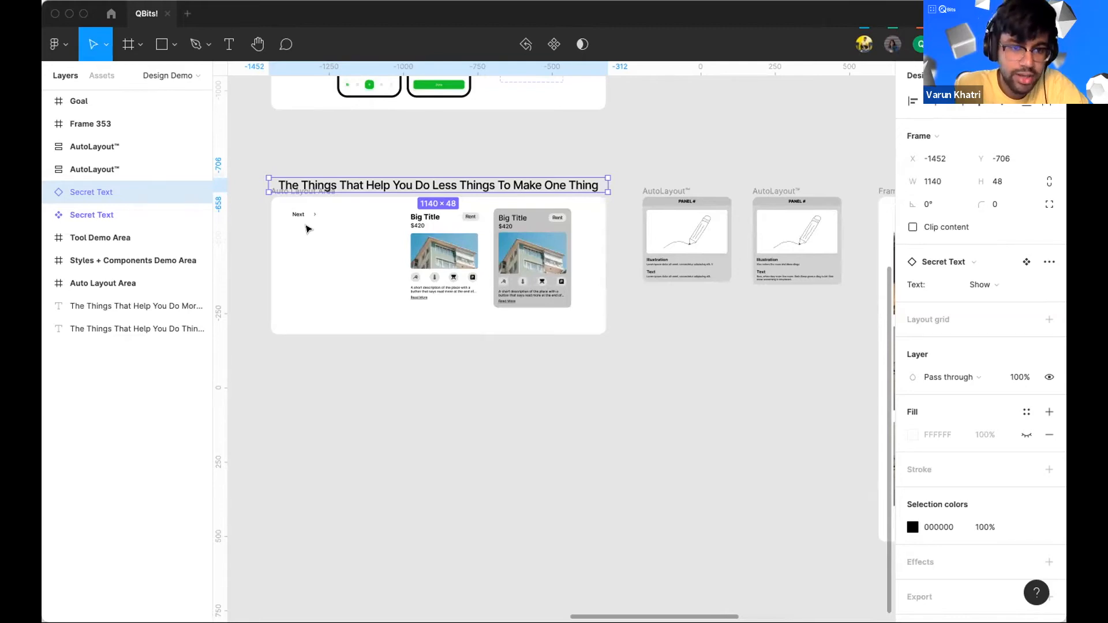
scroll(306, 226, "up", 6)
Step: Group the Next text layer and ungroup it again
left_click(398, 340)
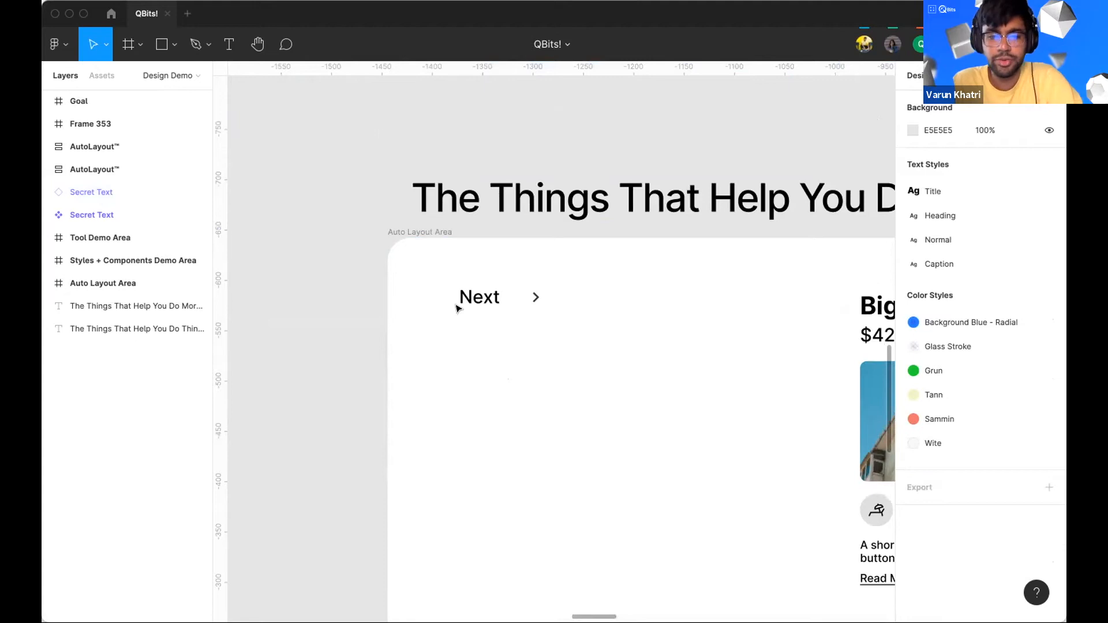
left_click(478, 296)
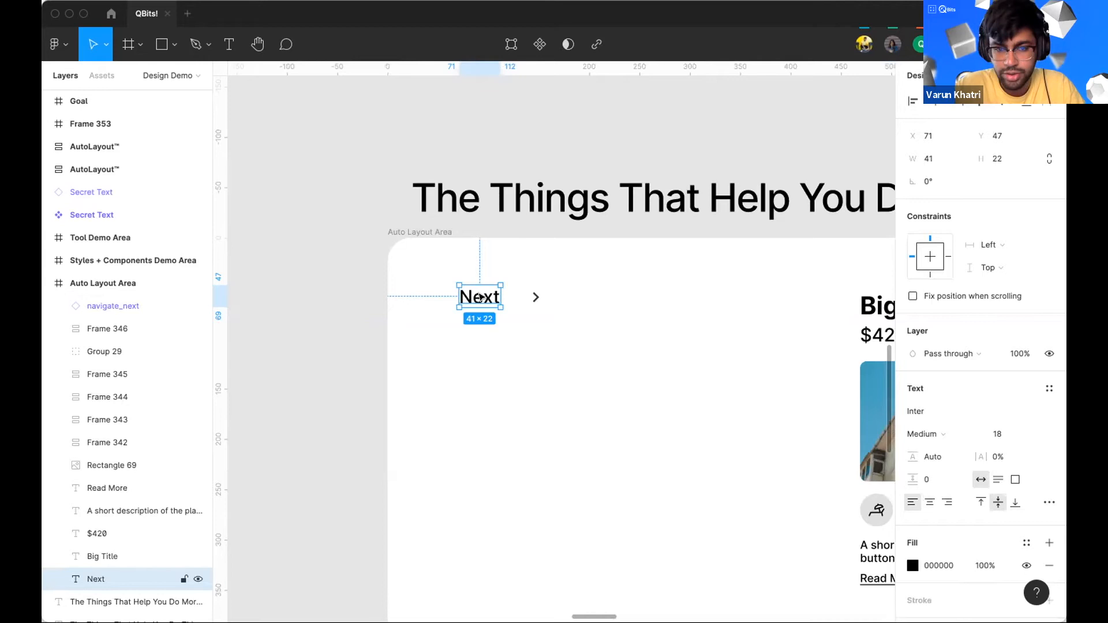
key("super+g")
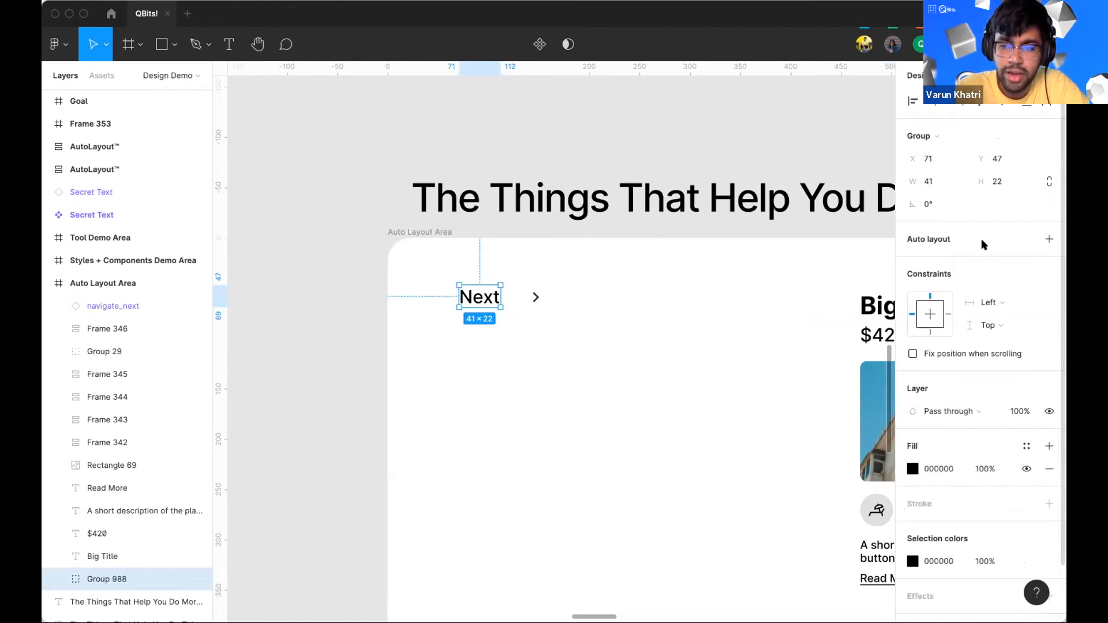
key("shift+super+g")
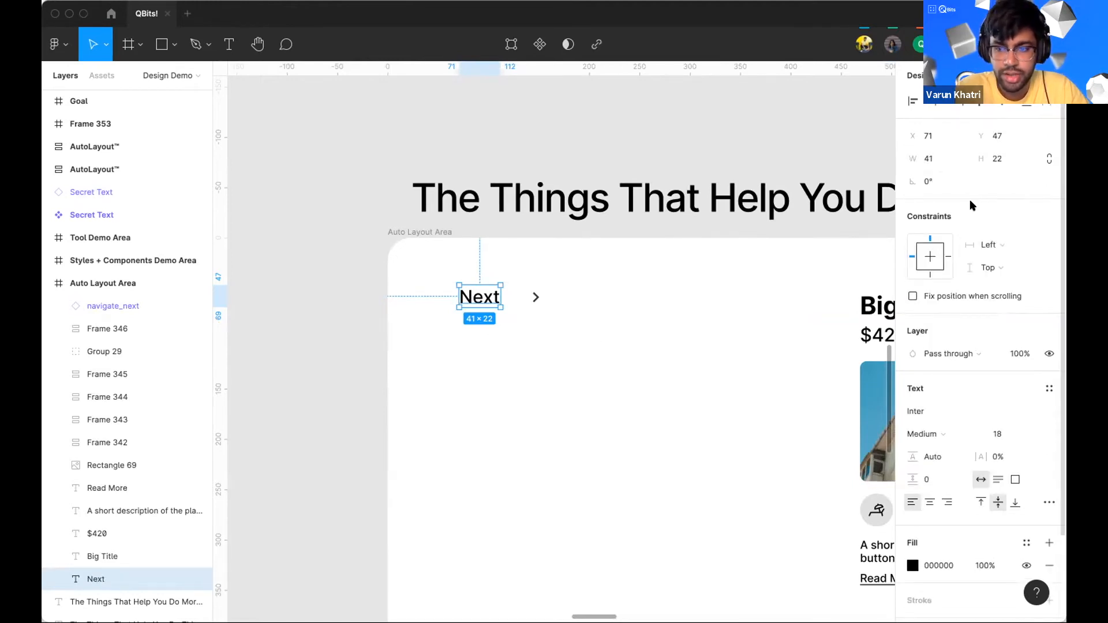
Step: Group the Next text layer
right_click(482, 295)
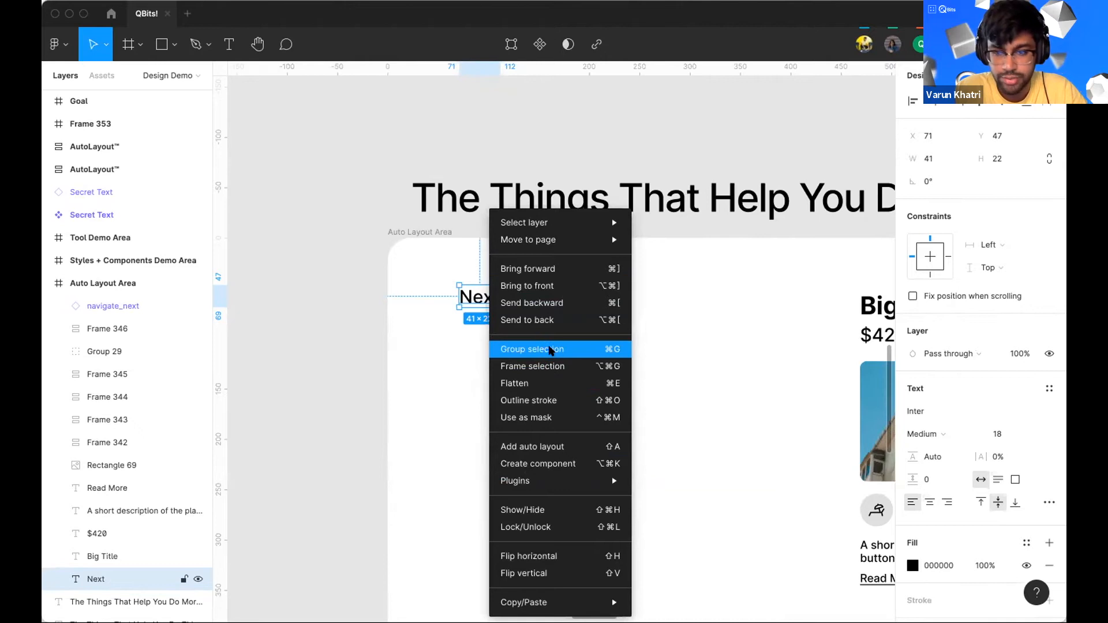
left_click(550, 350)
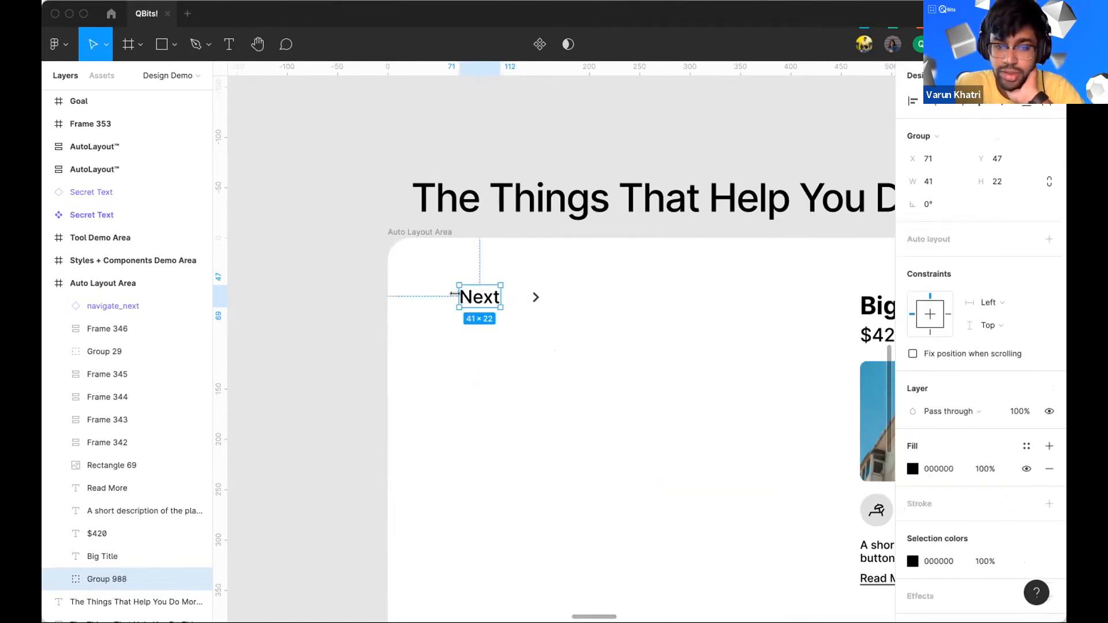
right_click(476, 297)
key("Escape")
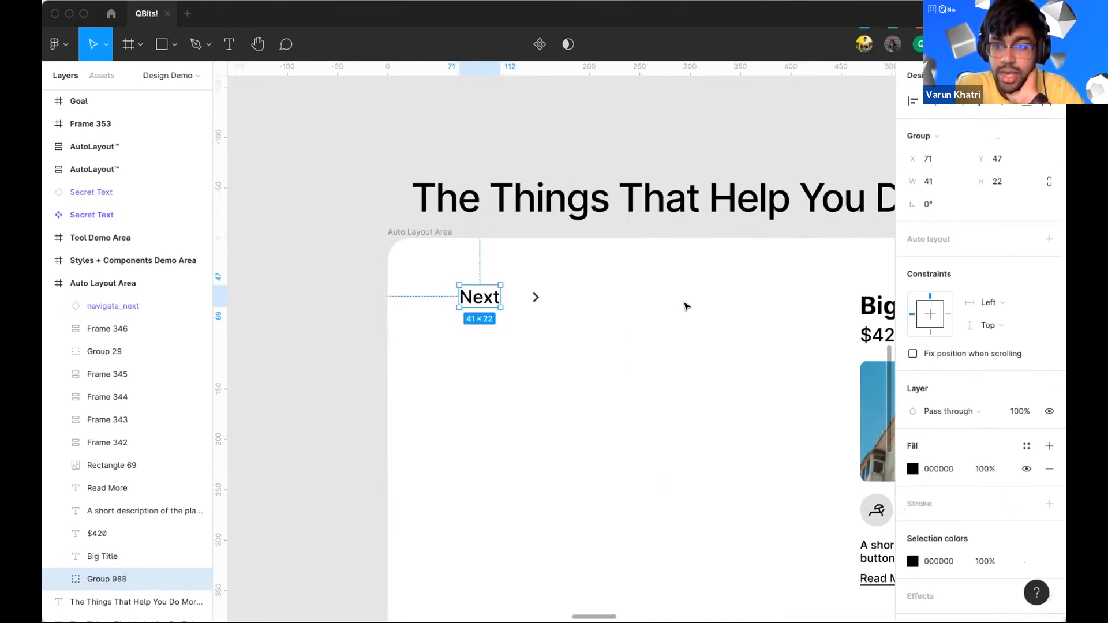
Step: Add auto layout to the Next group, set its vertical padding to 12, and move it back to the left
left_click(1048, 238)
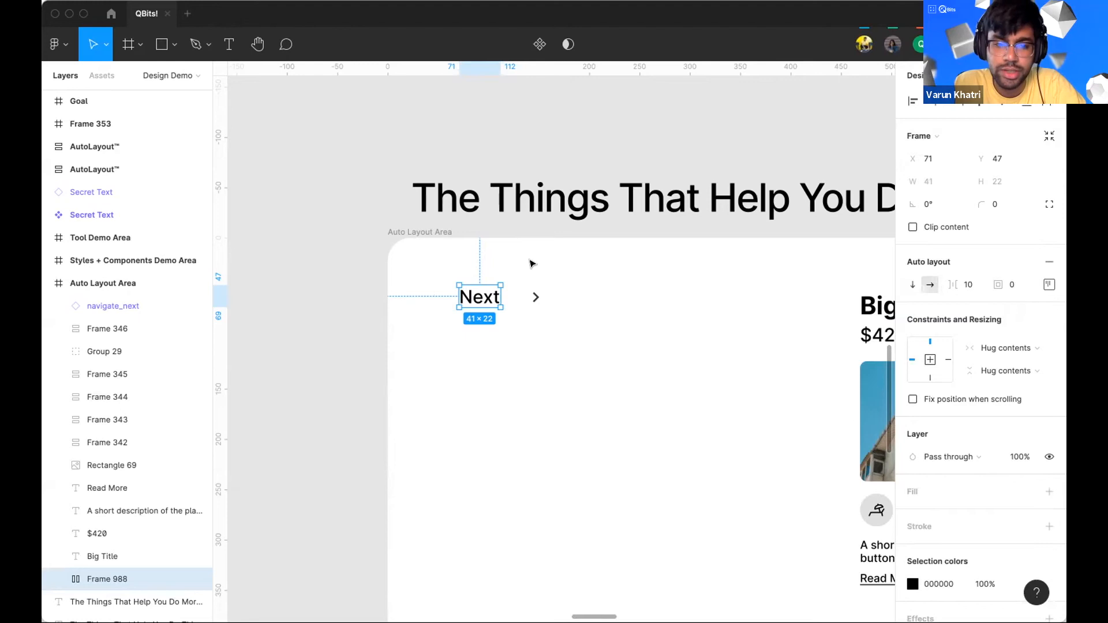
left_click(1016, 284)
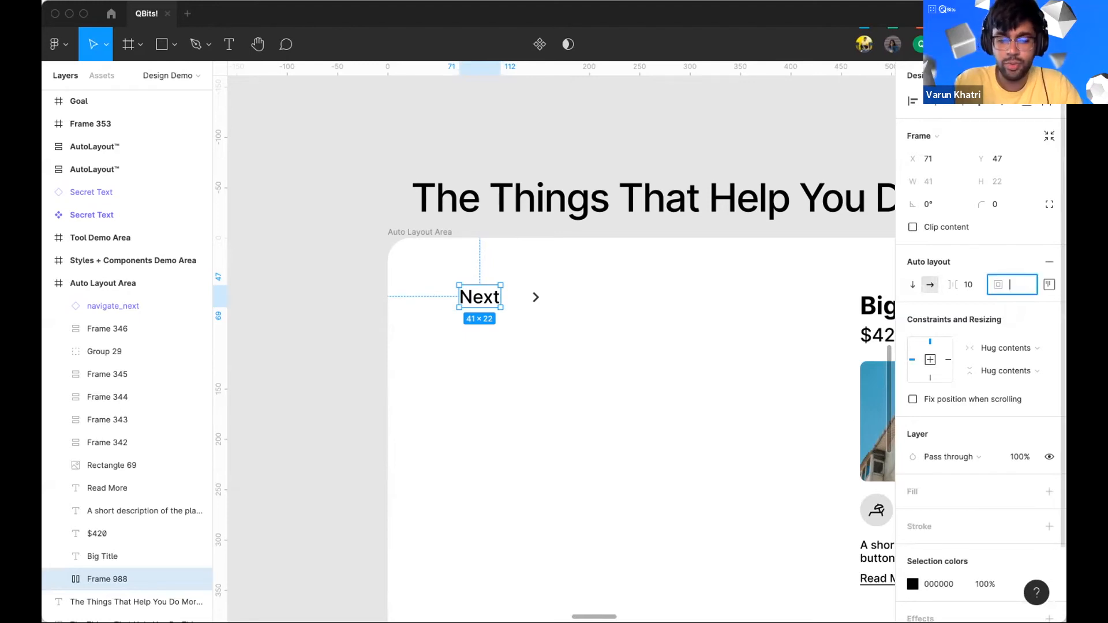
type("12")
key("Return")
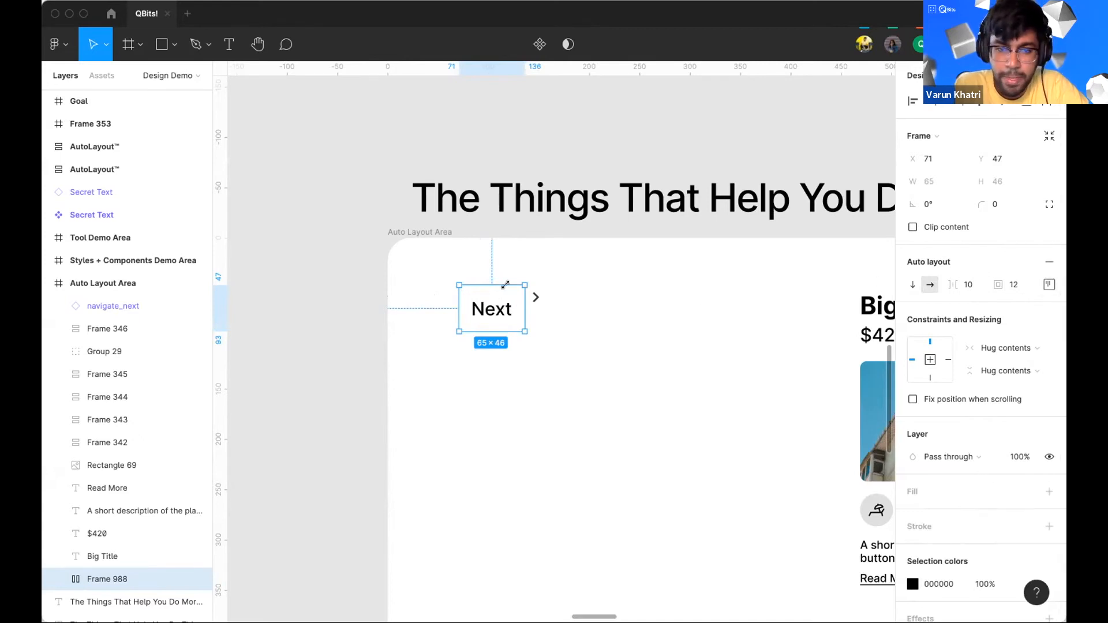
left_click_drag(499, 312, 470, 296)
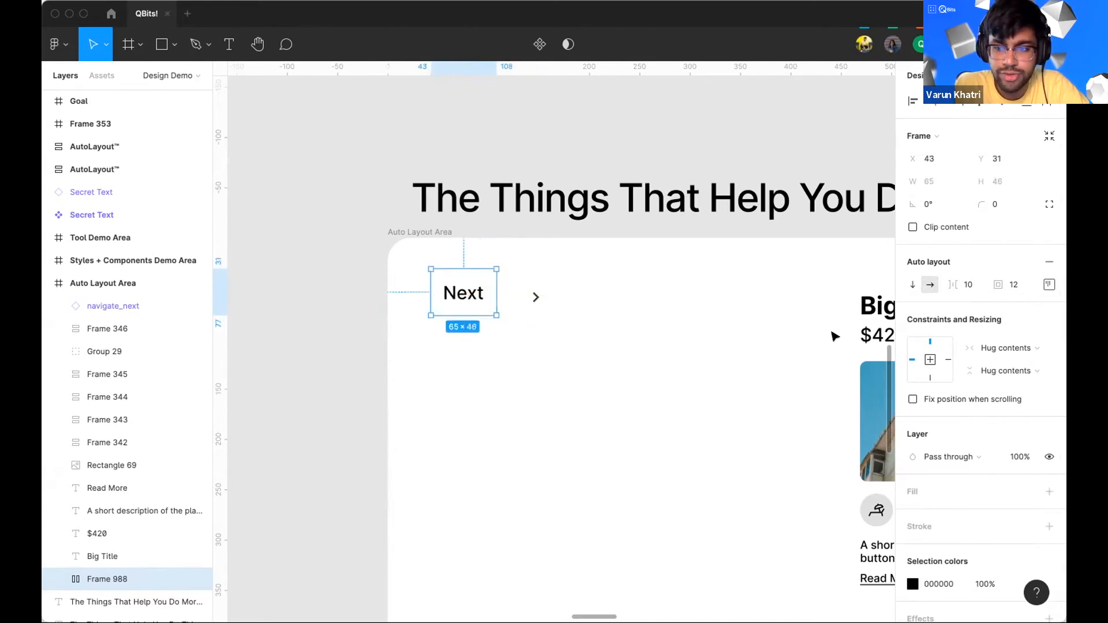
Step: Set the Next frame's left and right padding to 20 and nudge the frame slightly left
left_click(1047, 285)
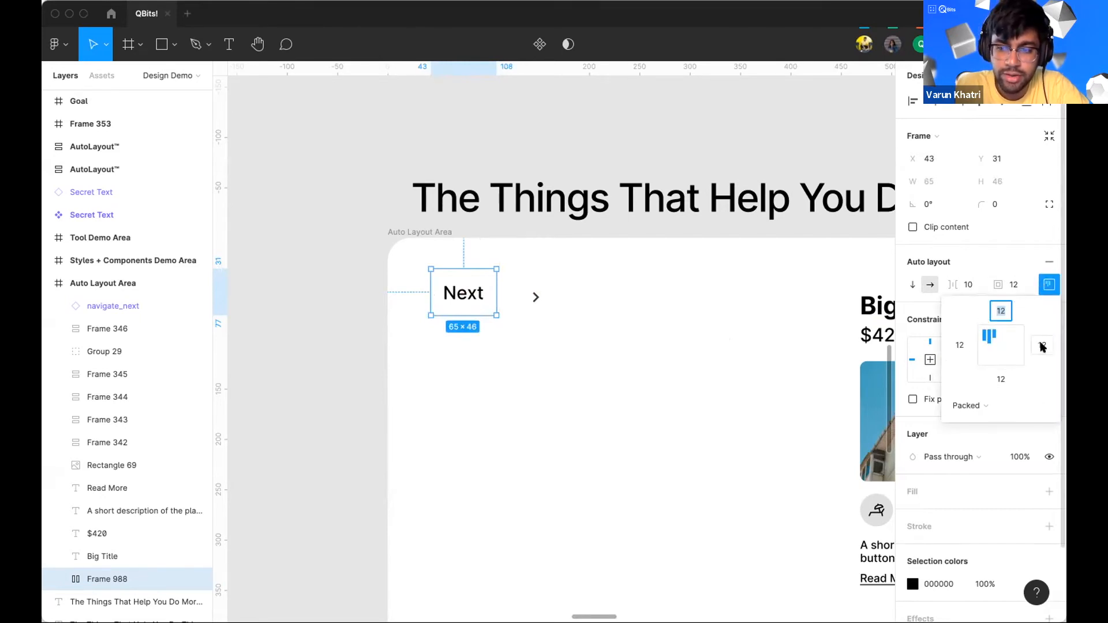
left_click(959, 344)
type("2")
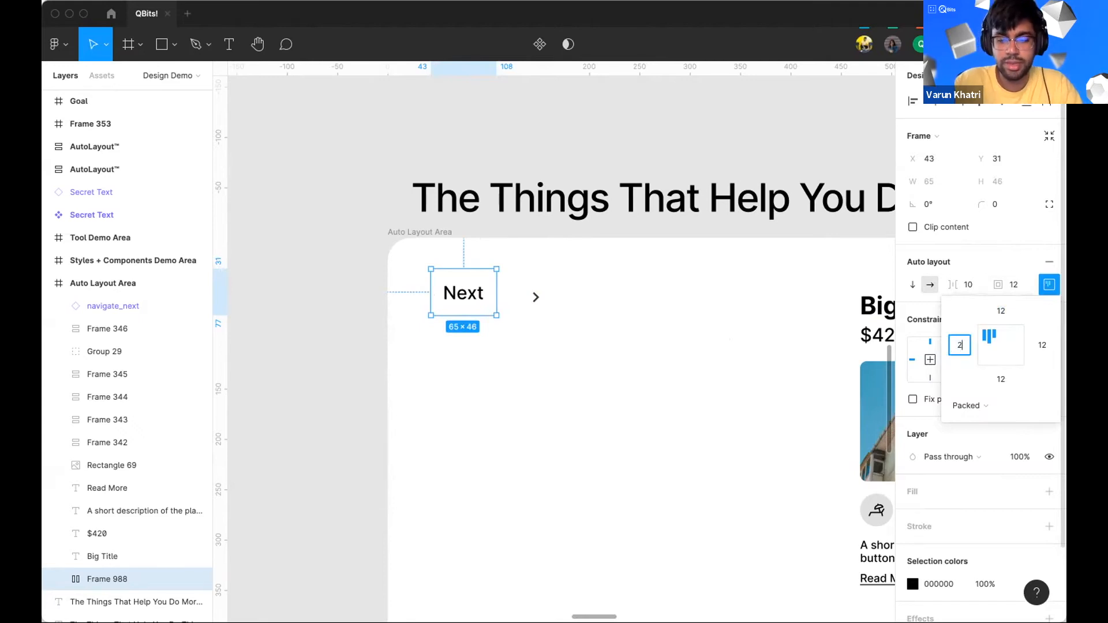
type("0")
left_click(1042, 345)
type("2")
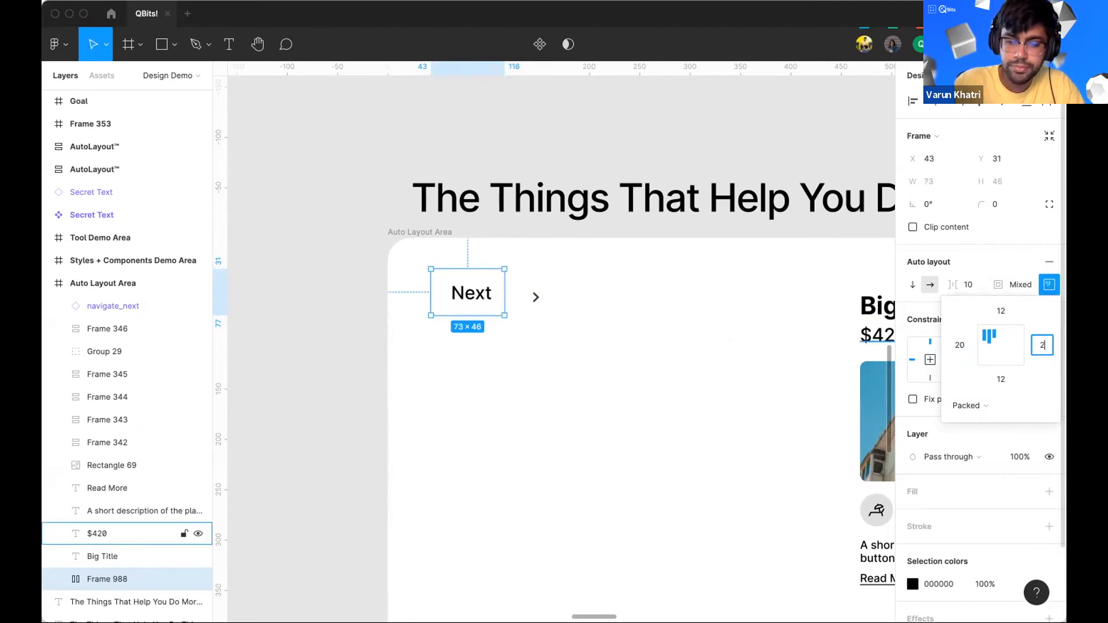
type("0")
key("Return")
left_click(498, 316)
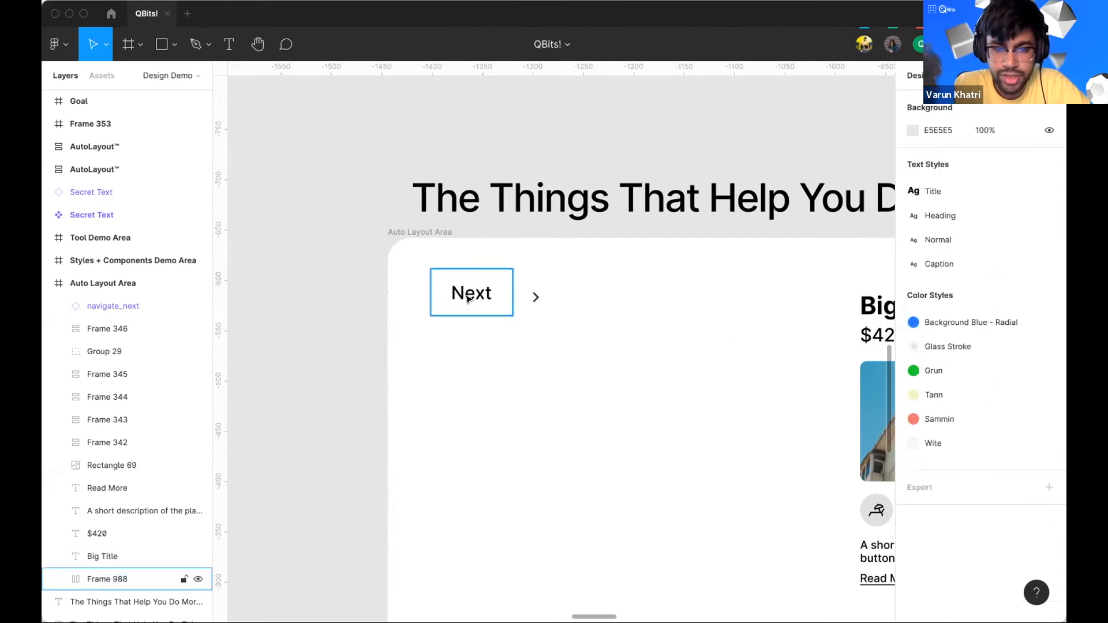
left_click_drag(465, 296, 454, 294)
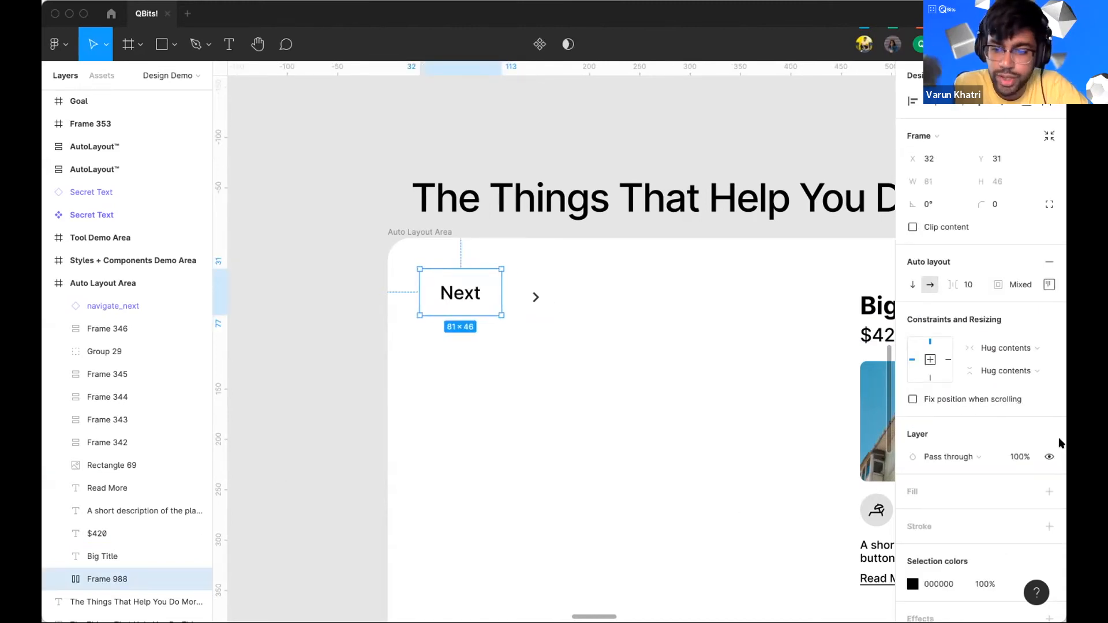
Step: Add a DDDDDD fill to the Next frame
left_click(1049, 492)
left_click(936, 515)
key("BackSpace")
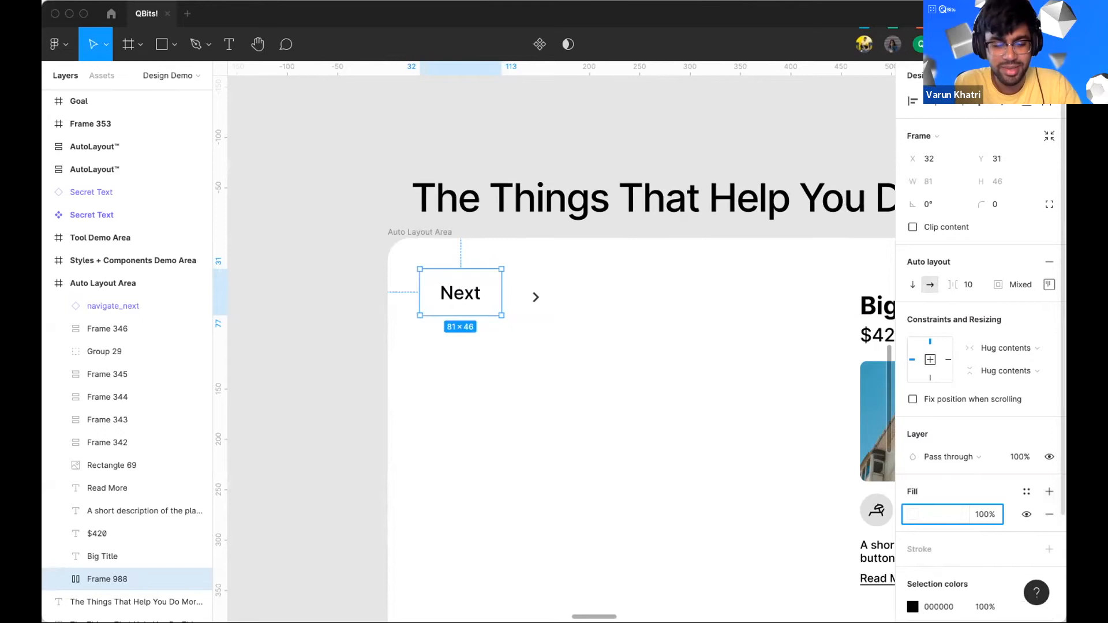
type("ddd")
key("Return")
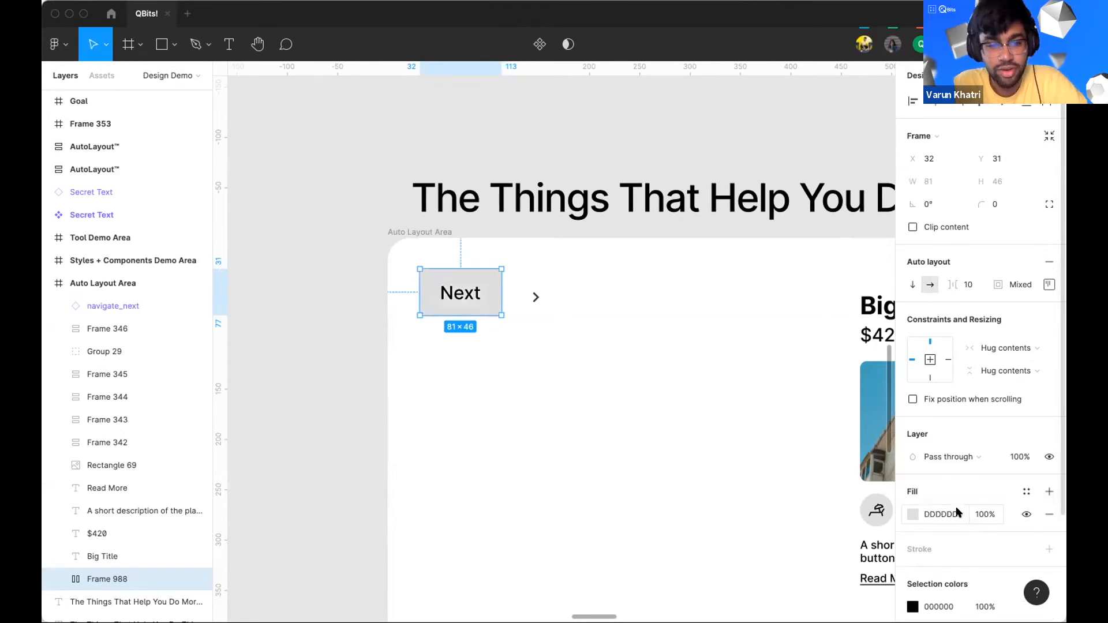
left_click(742, 389)
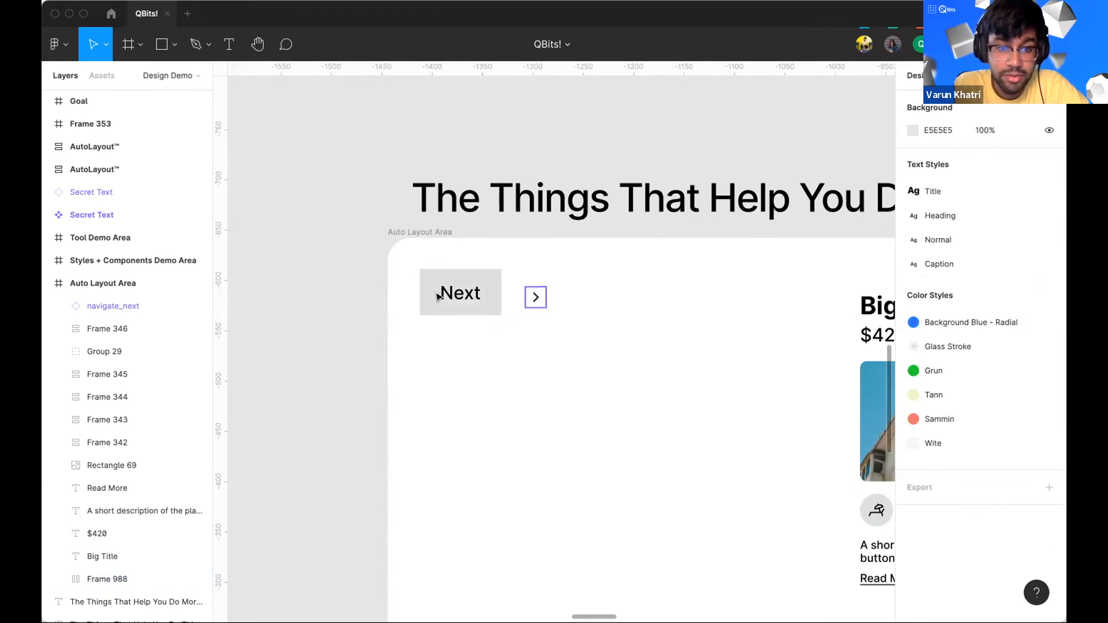
Step: Set the Next frame's corner radius to 20
left_click(500, 285)
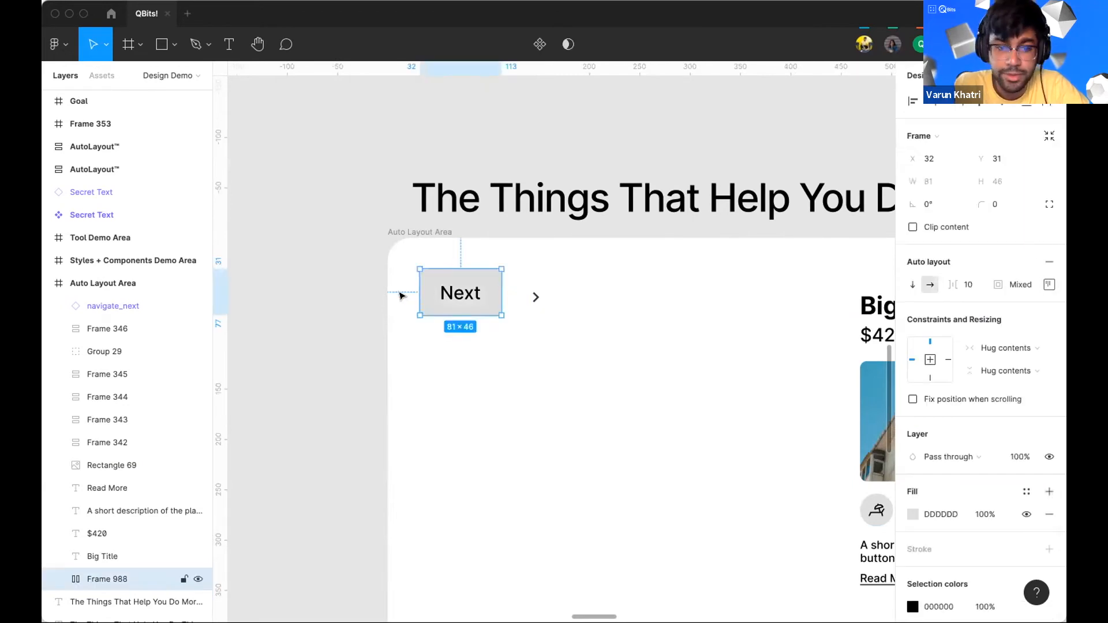
left_click(1007, 204)
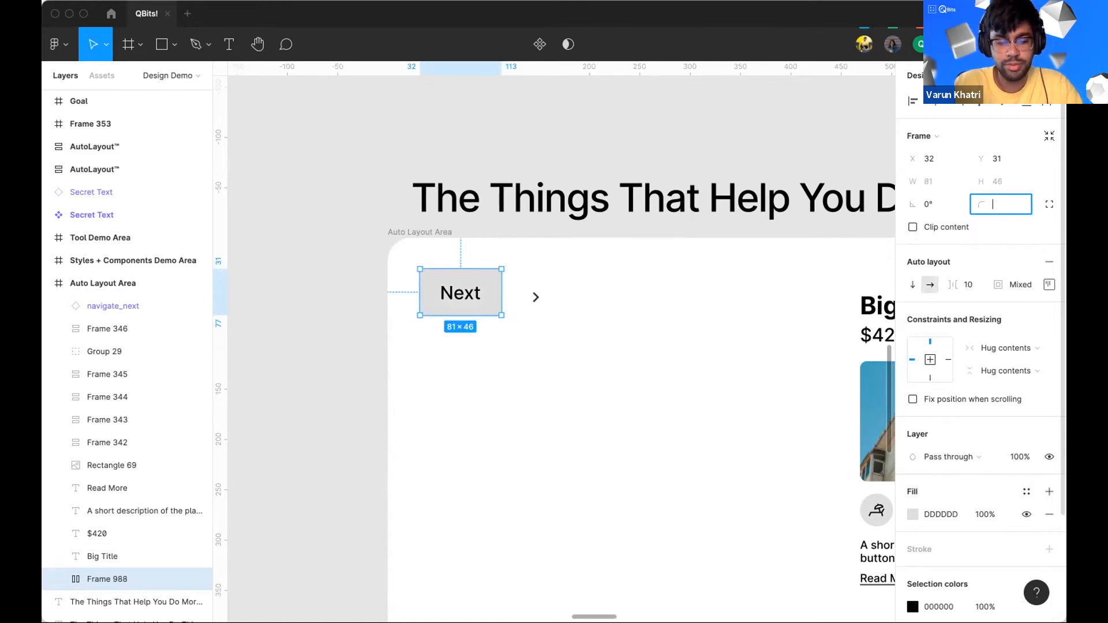
type("20")
key("Return")
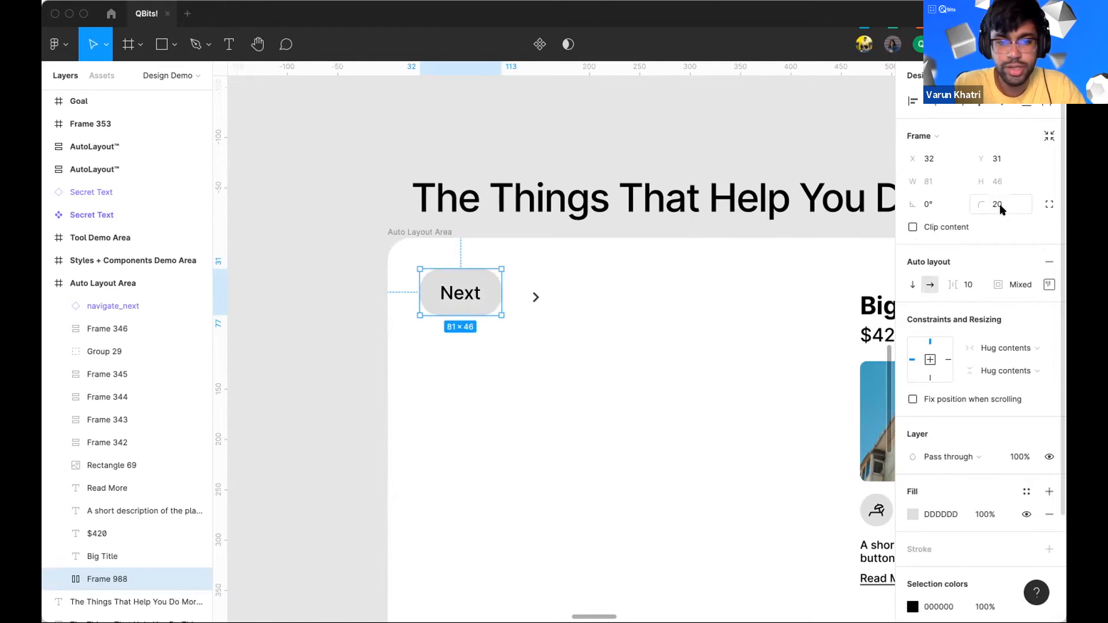
left_click(663, 420)
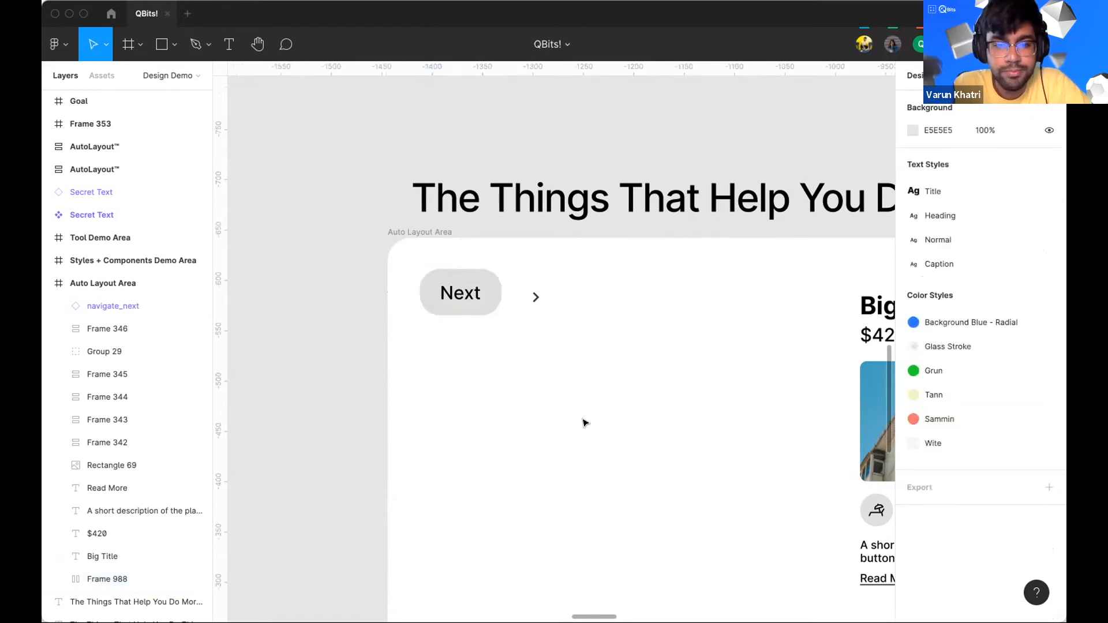
Step: Set the Next frame's corner radius to 40
left_click(495, 282)
left_click(995, 205)
key("BackSpace")
type("40")
key("Return")
left_click(643, 354)
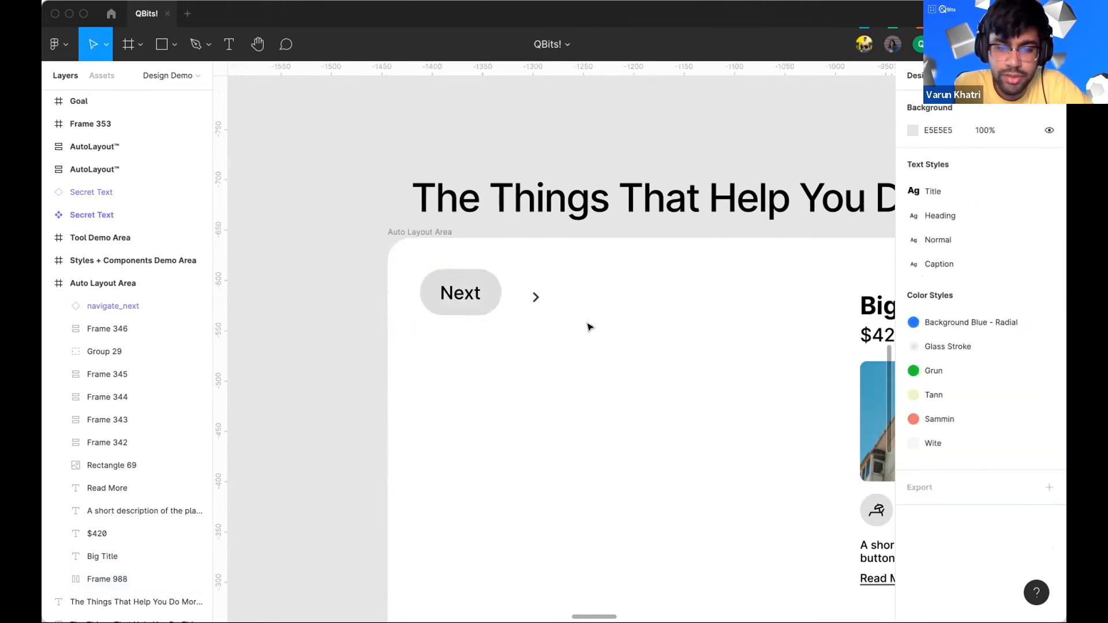
Step: Move the arrow icon into the Next frame so it sits beside the label
left_click(450, 304)
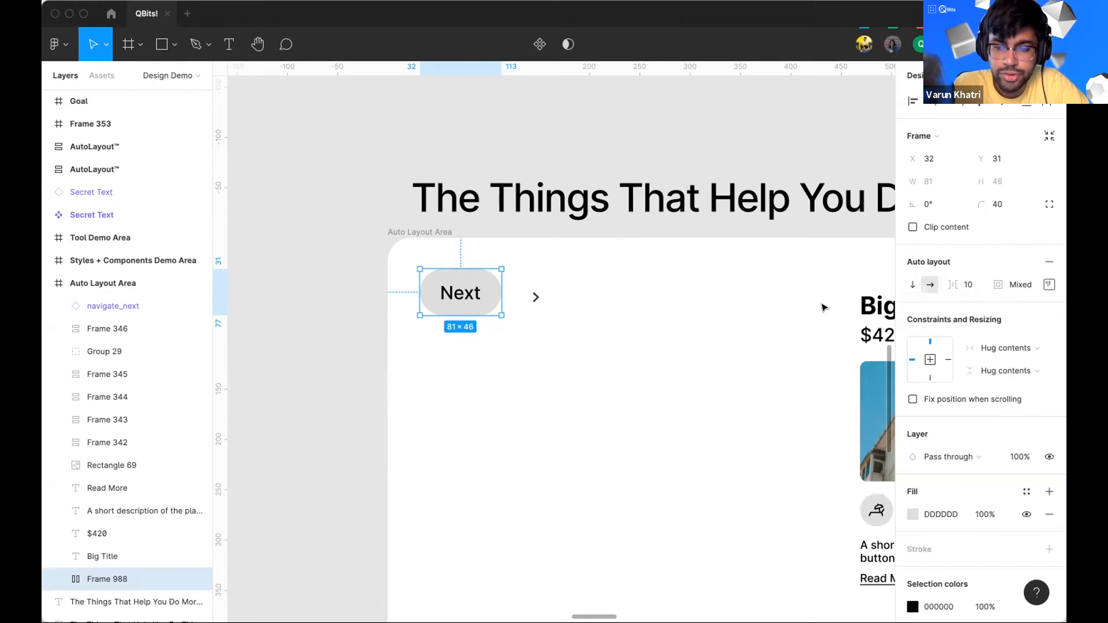
left_click(521, 305)
left_click(535, 297)
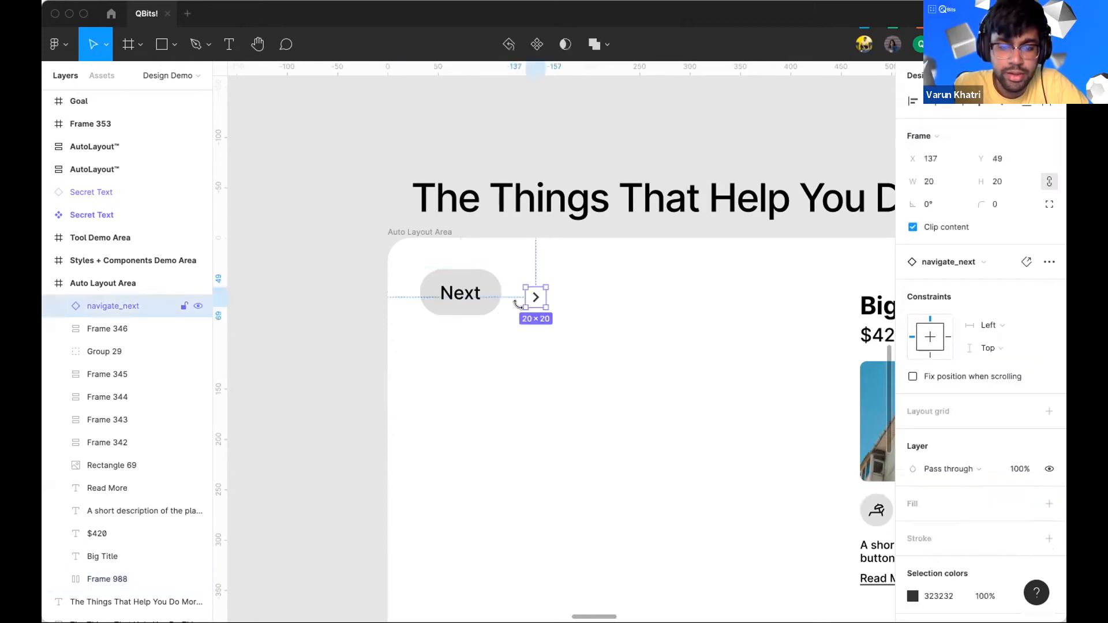
left_click_drag(535, 297, 478, 293)
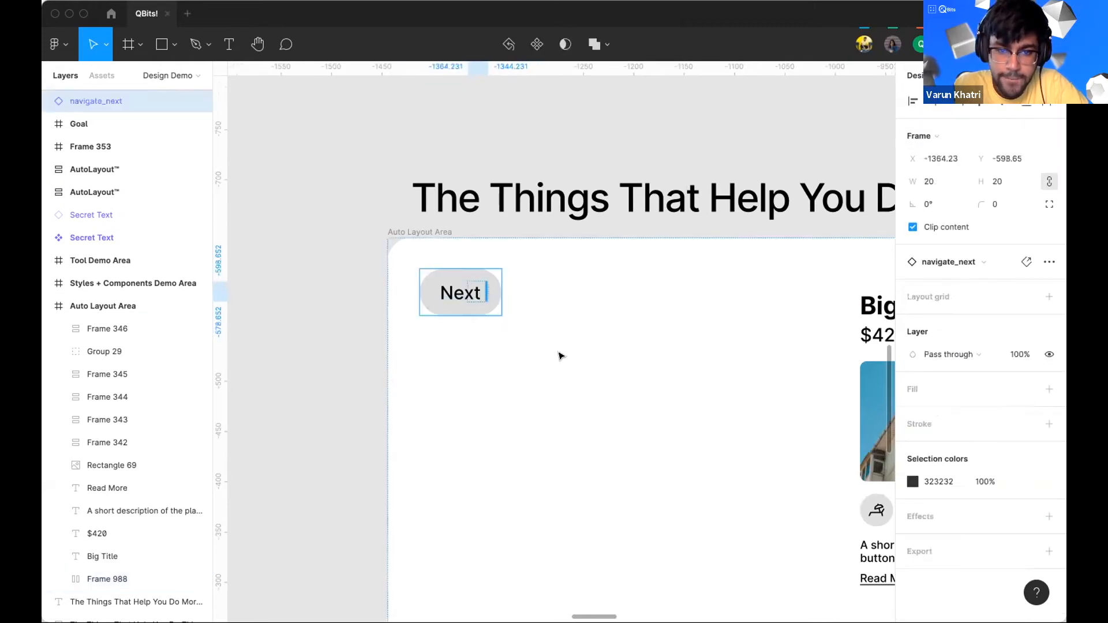
left_click_drag(560, 356, 564, 364)
left_click(583, 291)
left_click(494, 298)
left_click(552, 316)
left_click(515, 306)
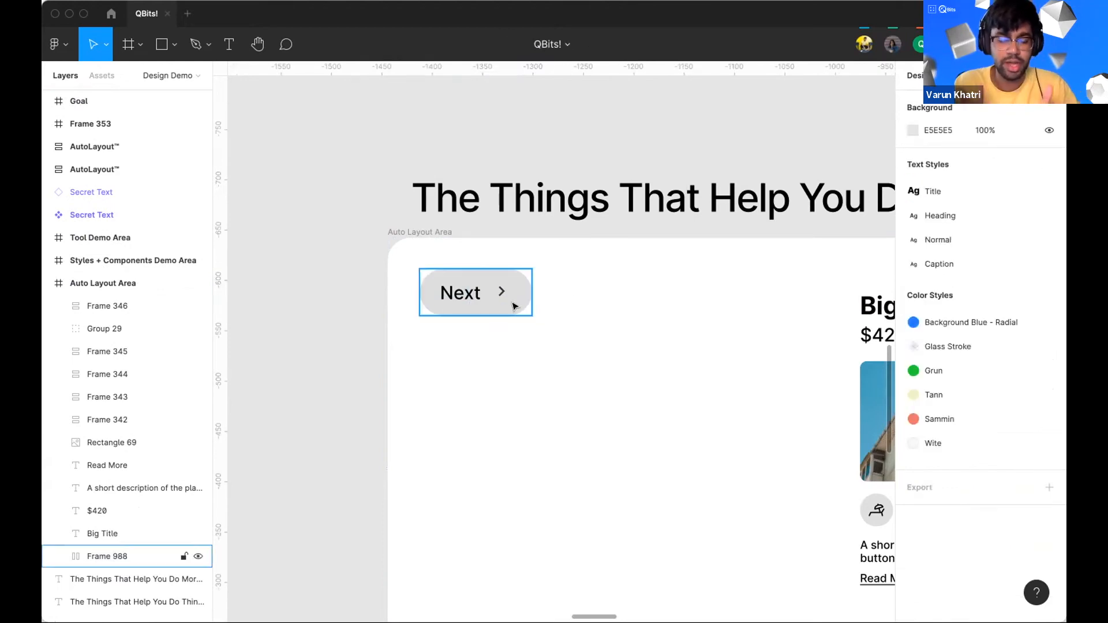
Step: Switch the Next frame's auto layout direction to vertical and back to horizontal
left_click(428, 284)
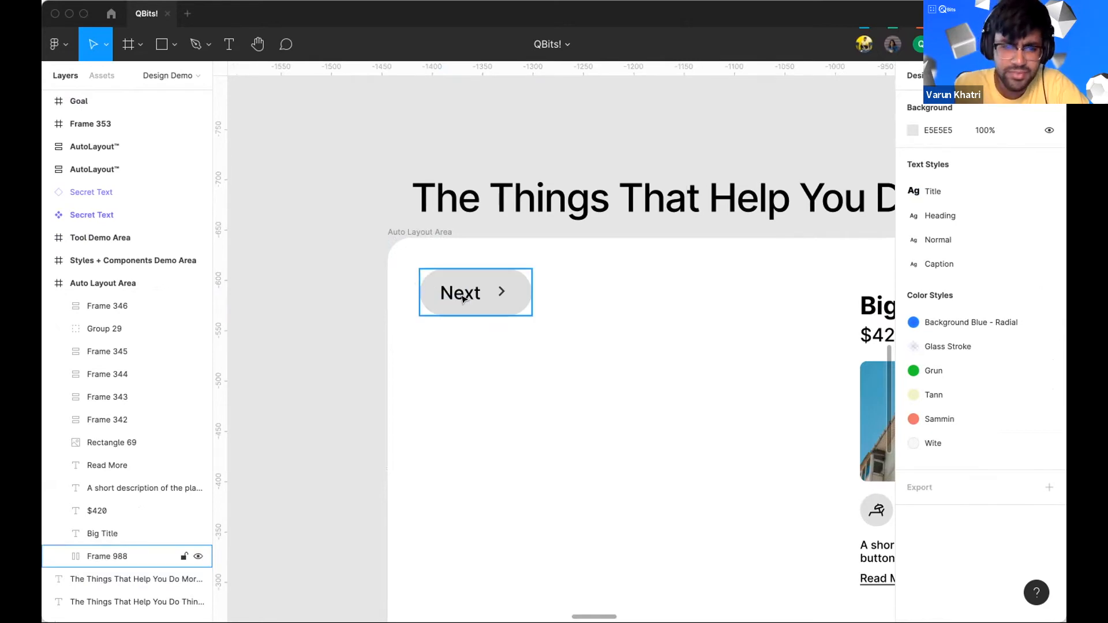
left_click(497, 302)
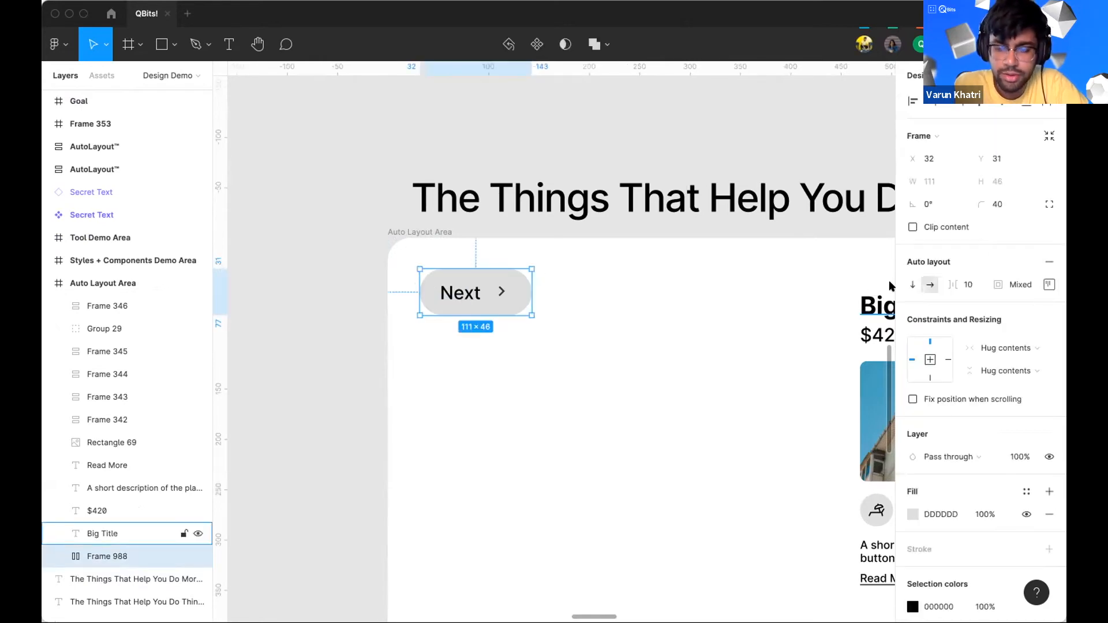
left_click(912, 284)
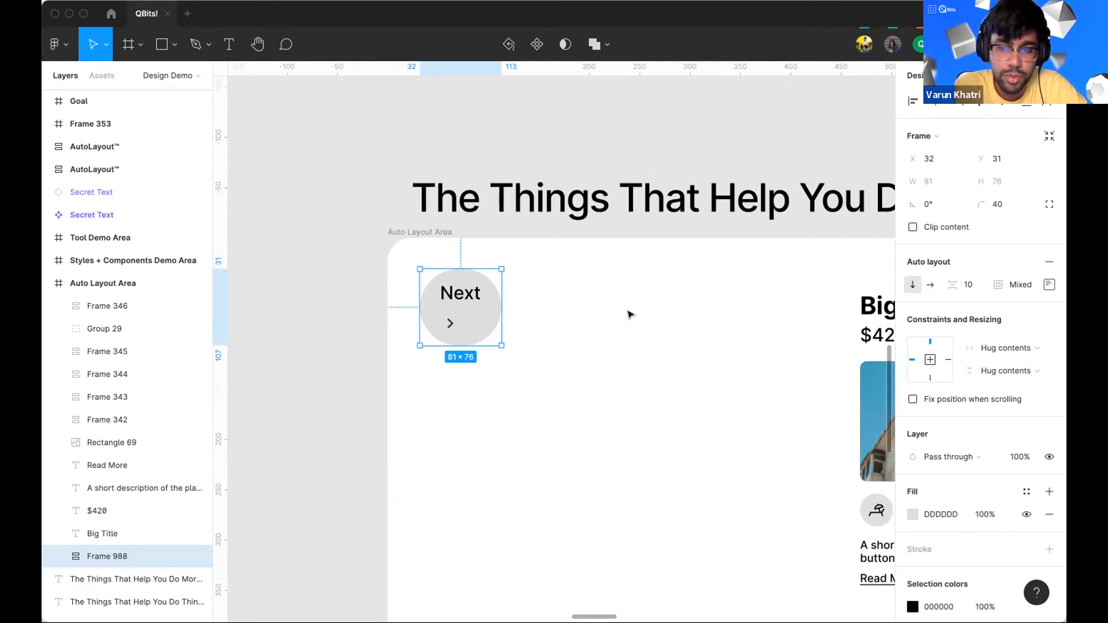
left_click(926, 285)
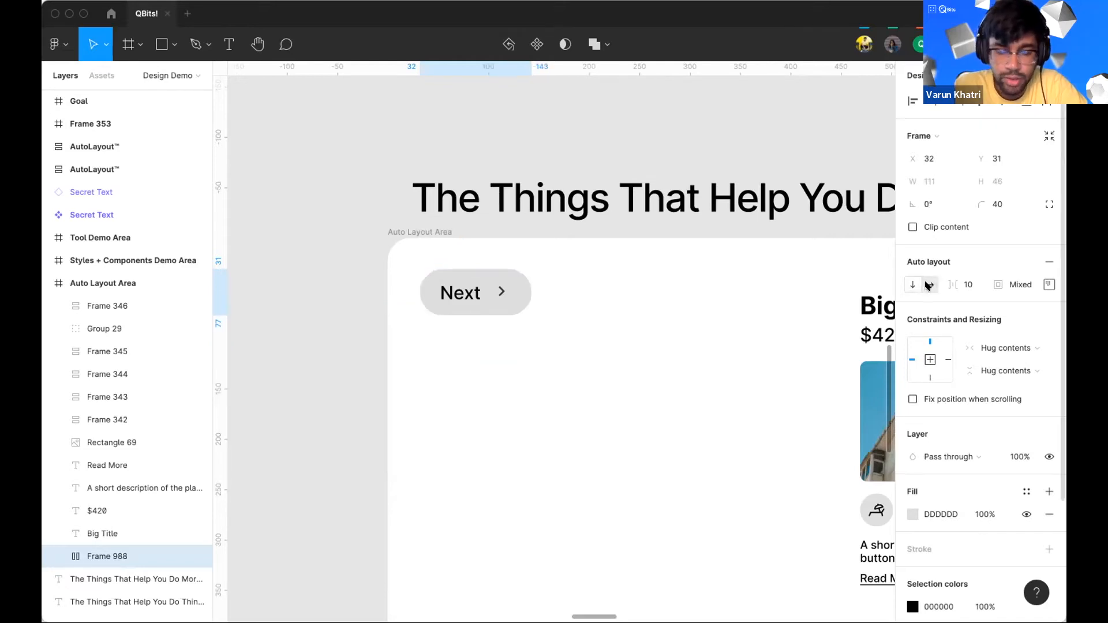
left_click(563, 354)
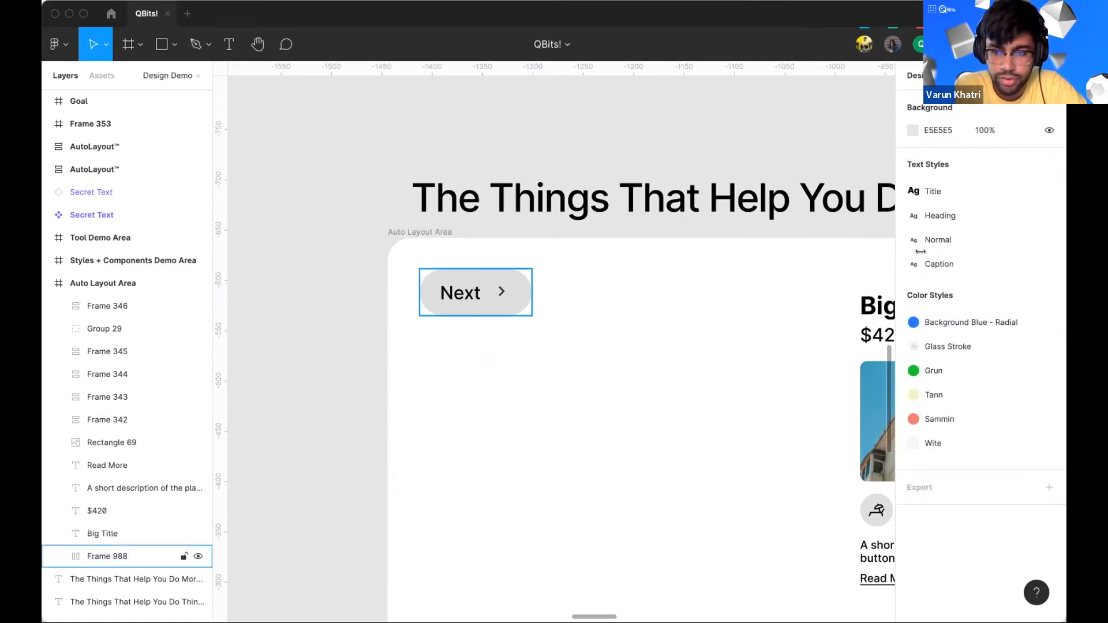
Step: Set the spacing between items in the Next frame to 4
left_click(438, 291)
left_click(967, 284)
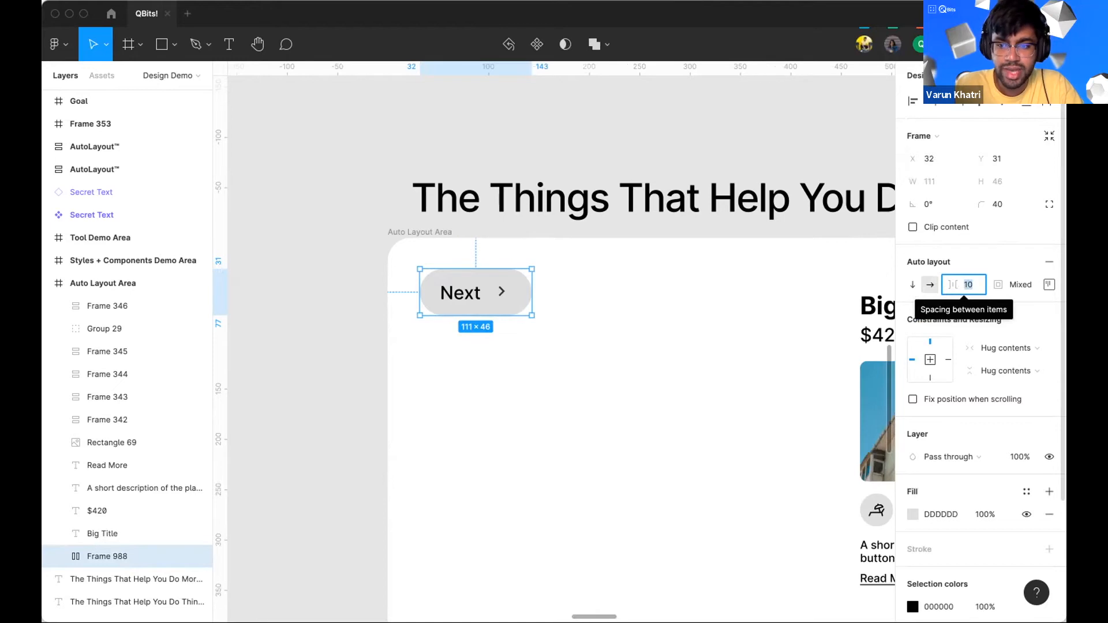
type("4")
key("Return")
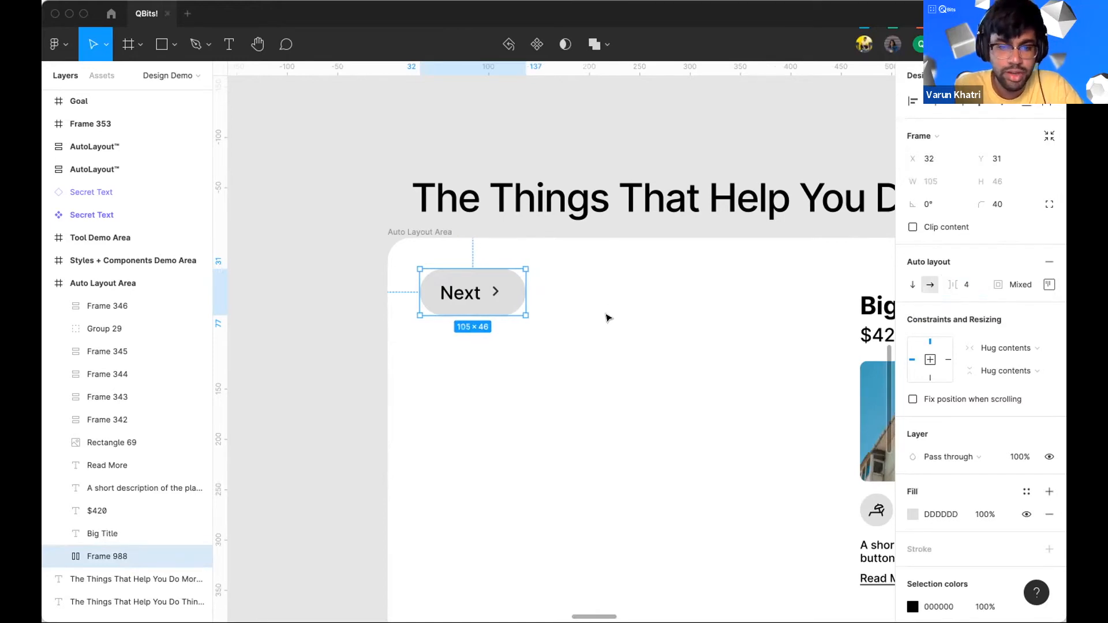
left_click(484, 329)
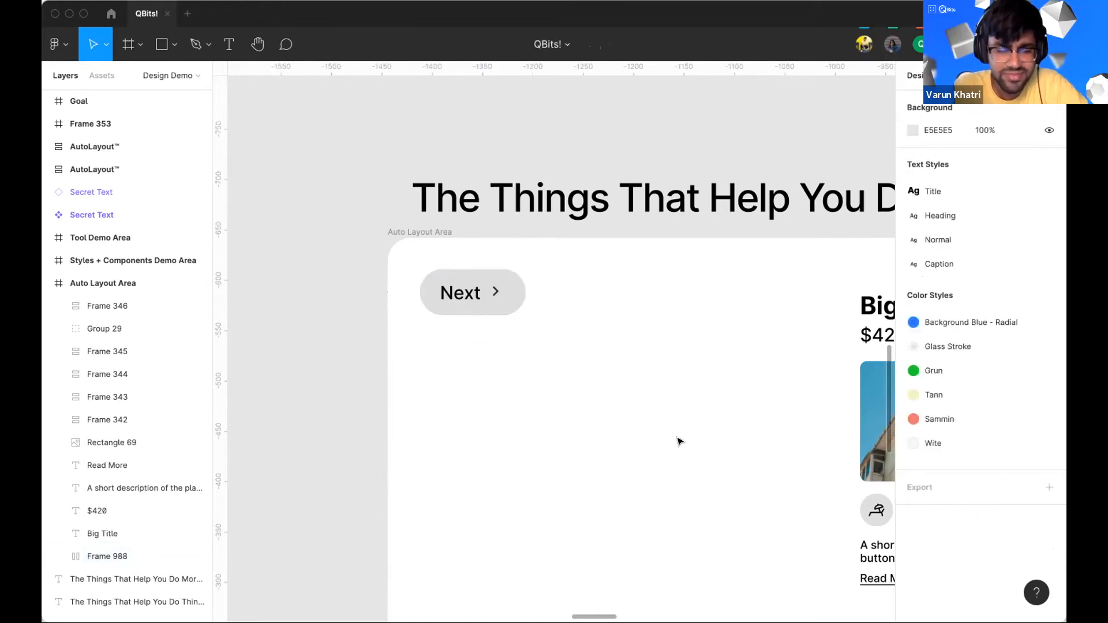
Step: Change the button's label text to Continue
double_click(470, 294)
double_click(470, 294)
key("BackSpace")
type("Continue")
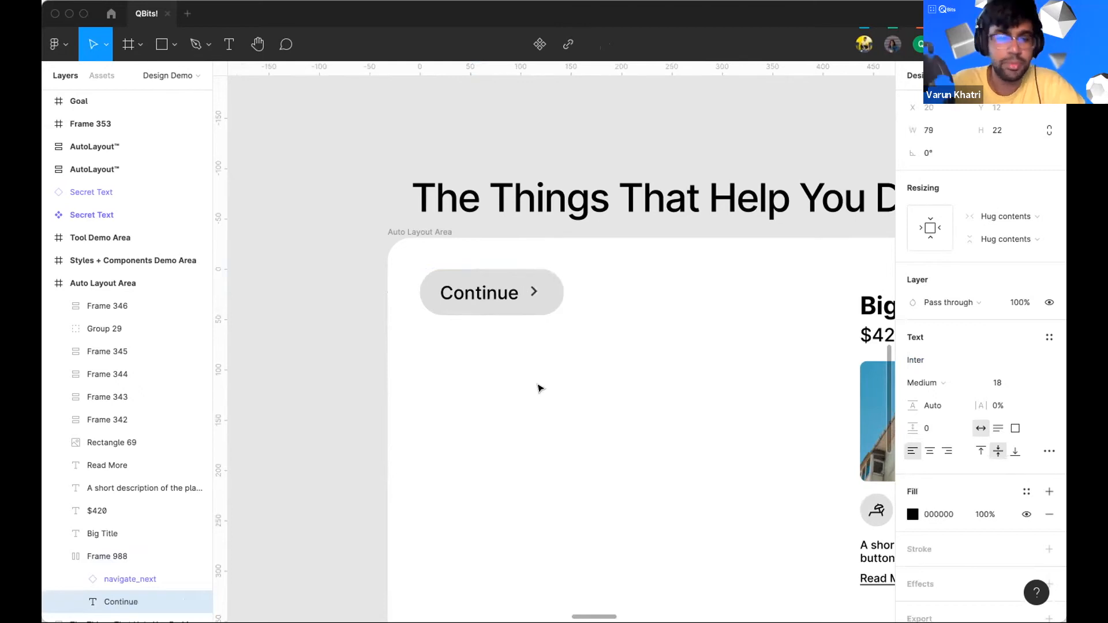
key("Escape")
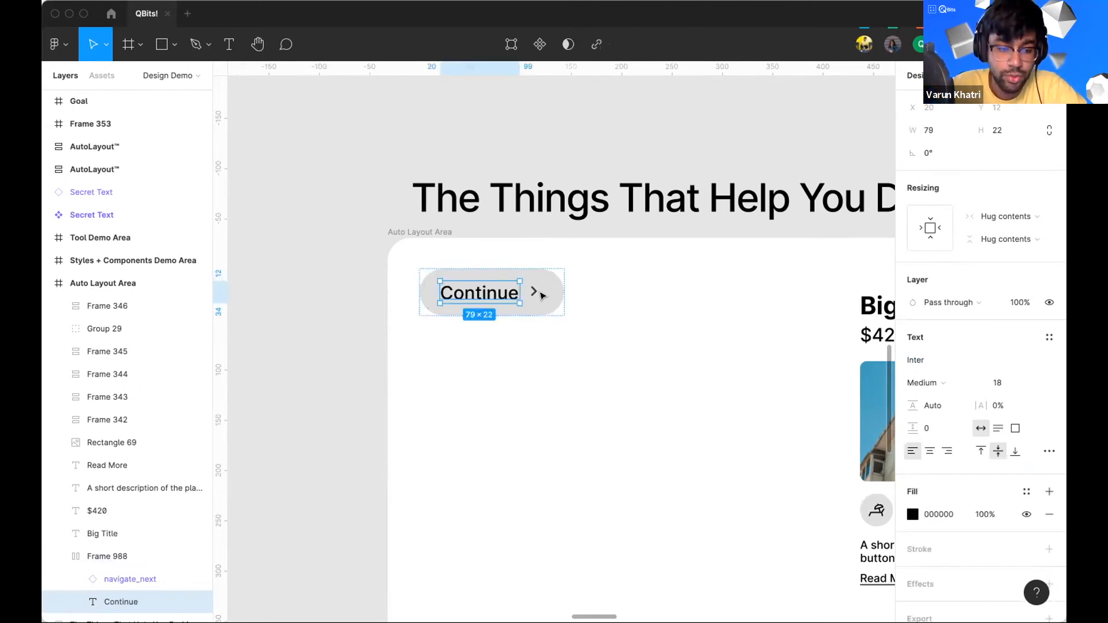
left_click(628, 350)
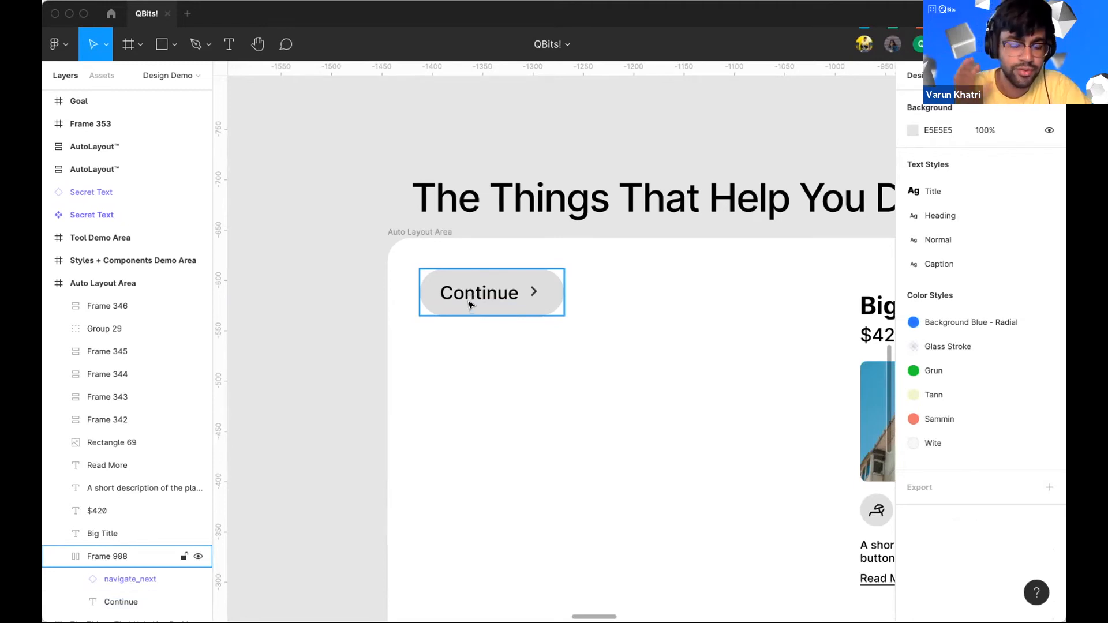
left_click(448, 376)
left_click(452, 304)
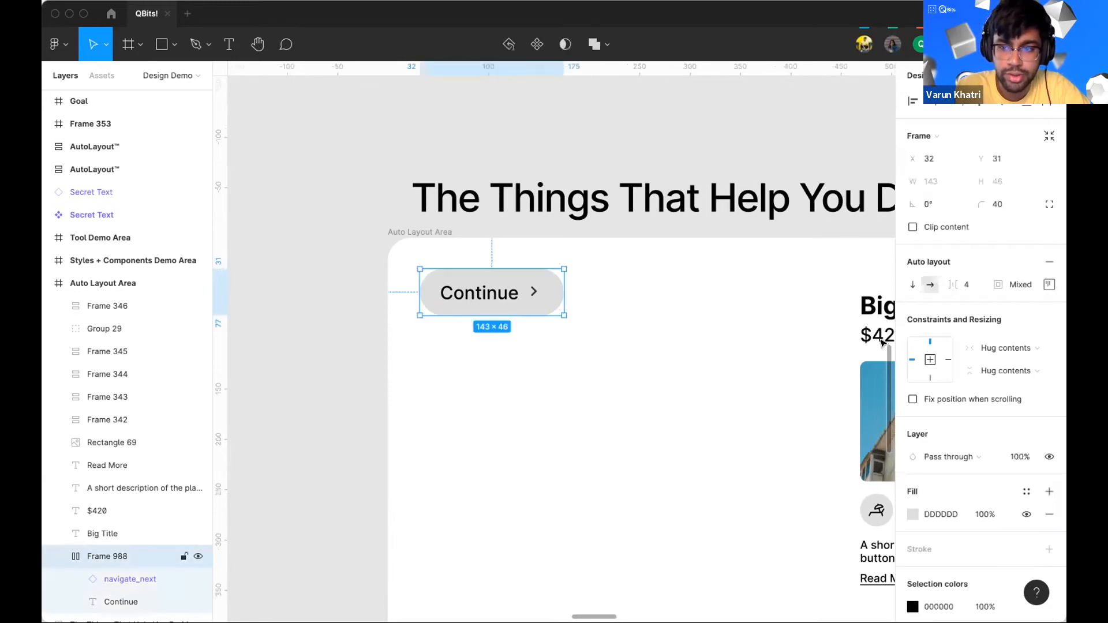
right_click(501, 293)
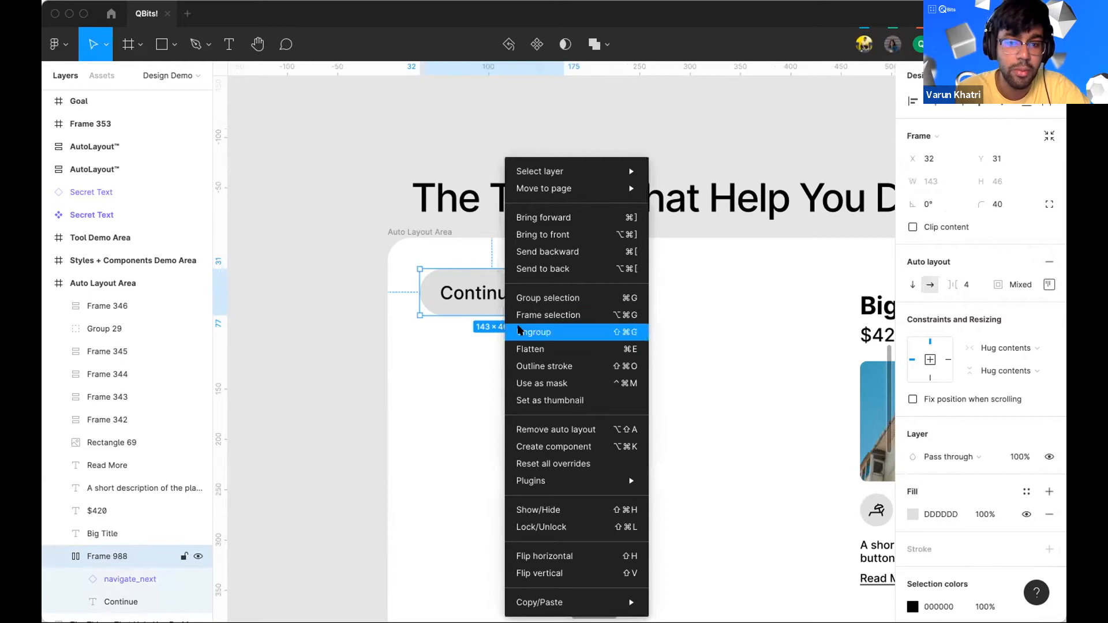
left_click(469, 349)
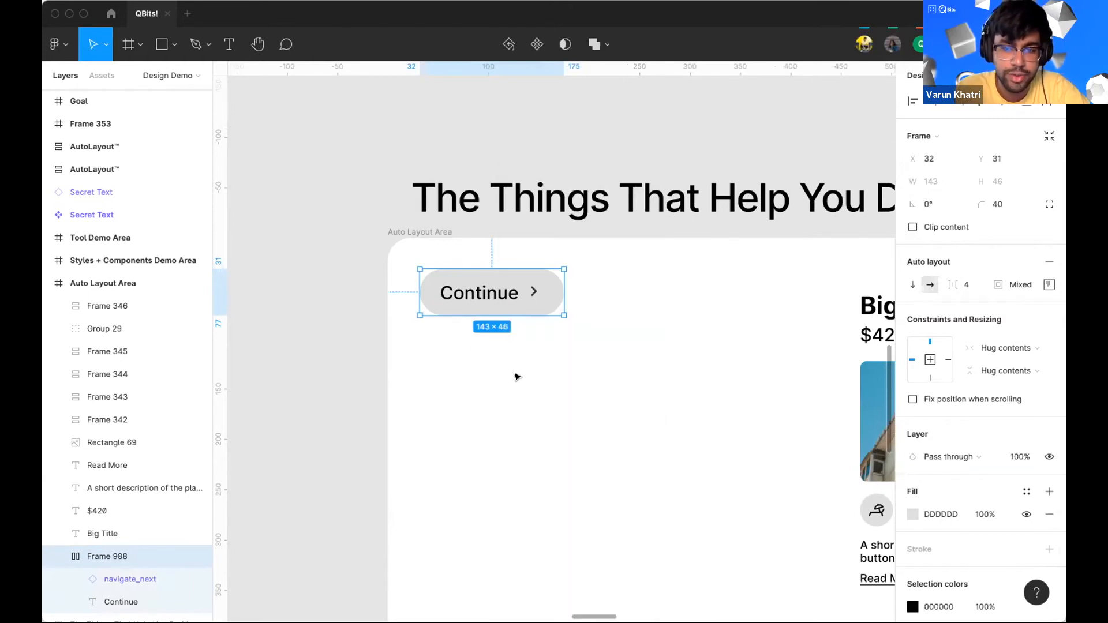
Step: Group the left card's Big Title, $420 price and Rent button together
scroll(515, 376, "right", 10)
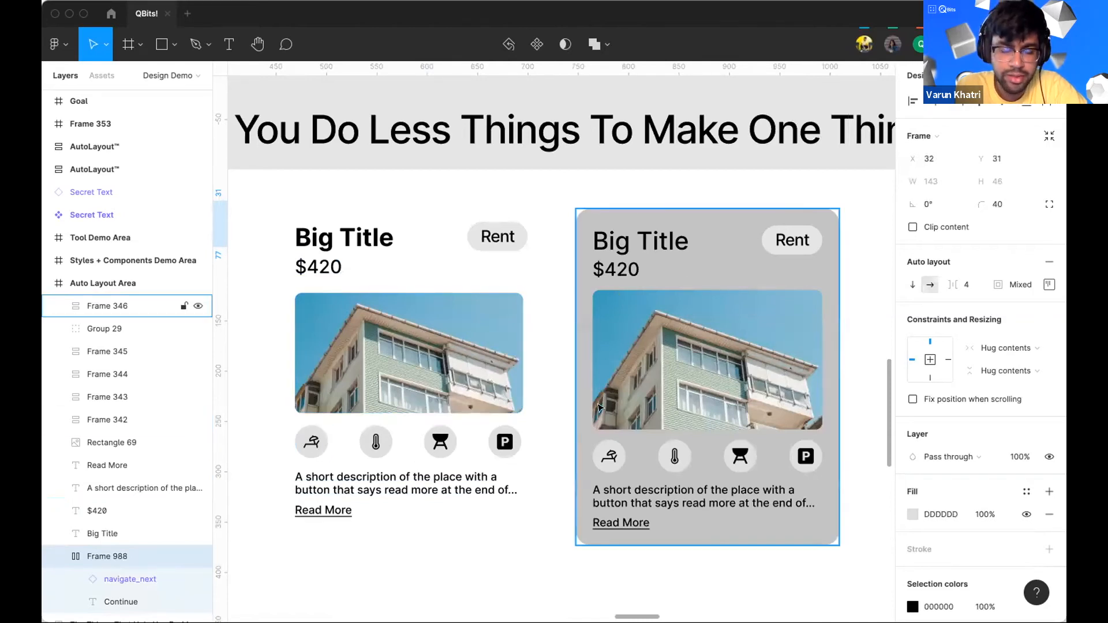
left_click(532, 272)
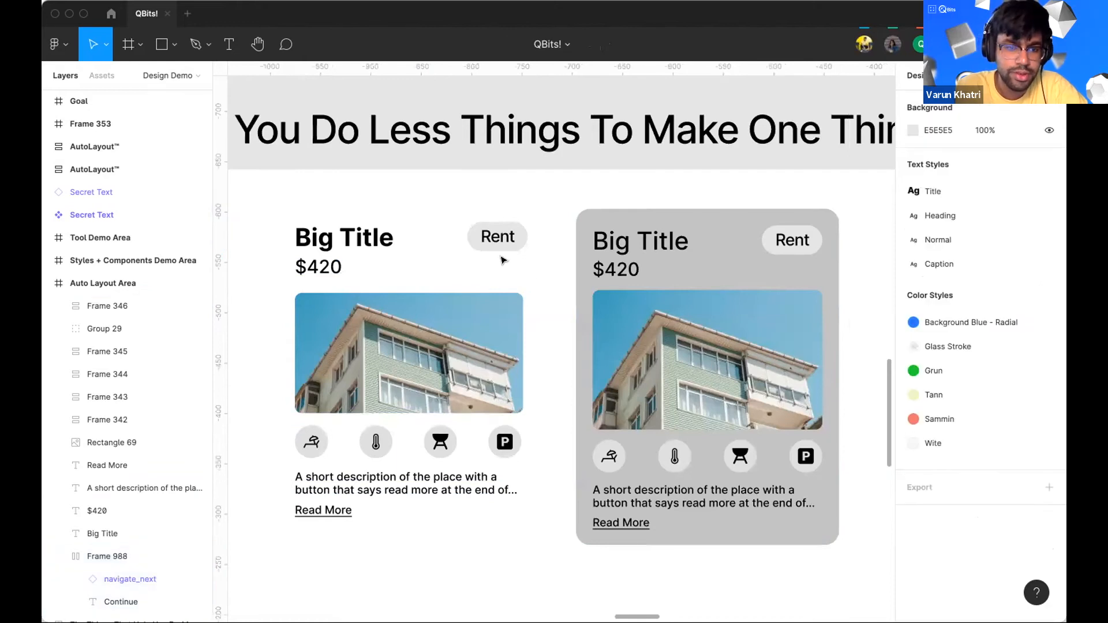
left_click_drag(306, 207, 529, 278)
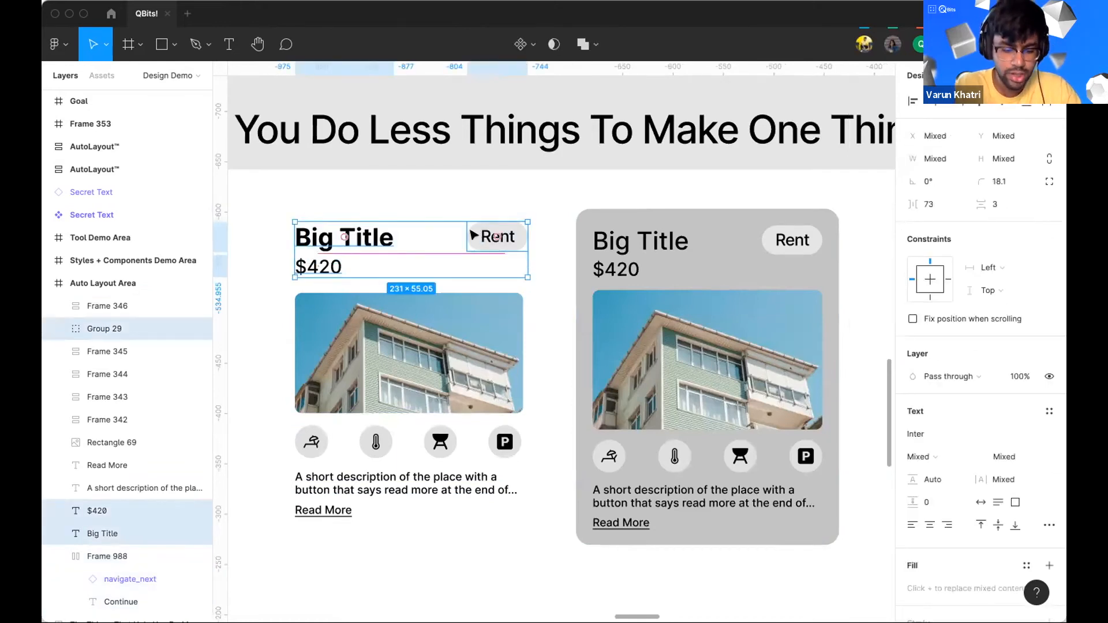
key("ctrl+g")
left_click(539, 448)
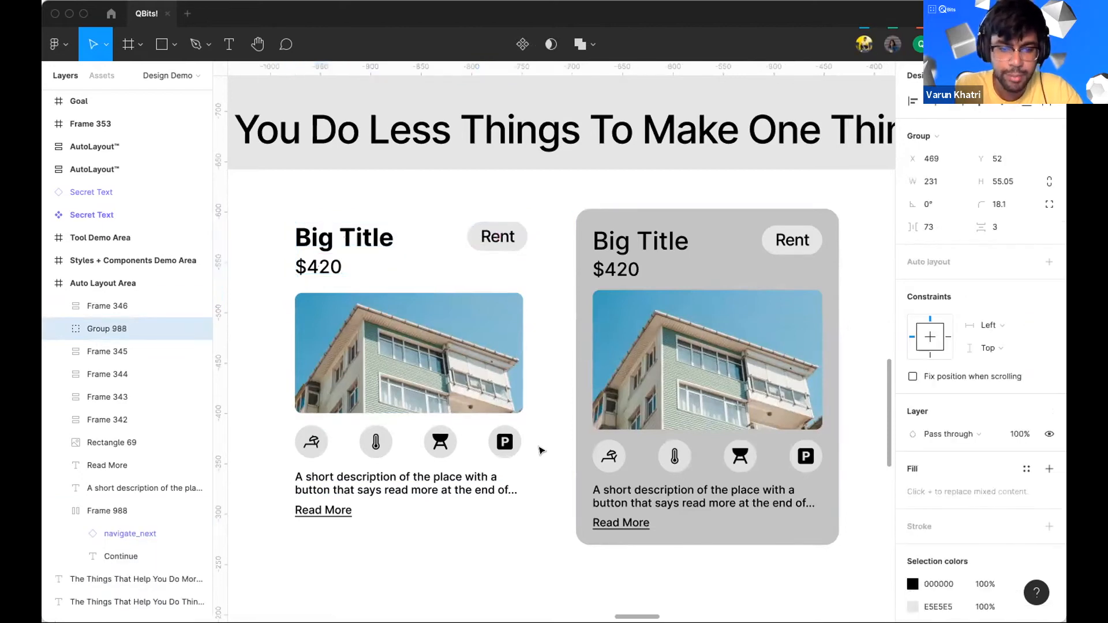
Step: Group the row of amenity icons on the left card and add auto layout to it
left_click_drag(293, 442, 289, 436)
key("ctrl+g")
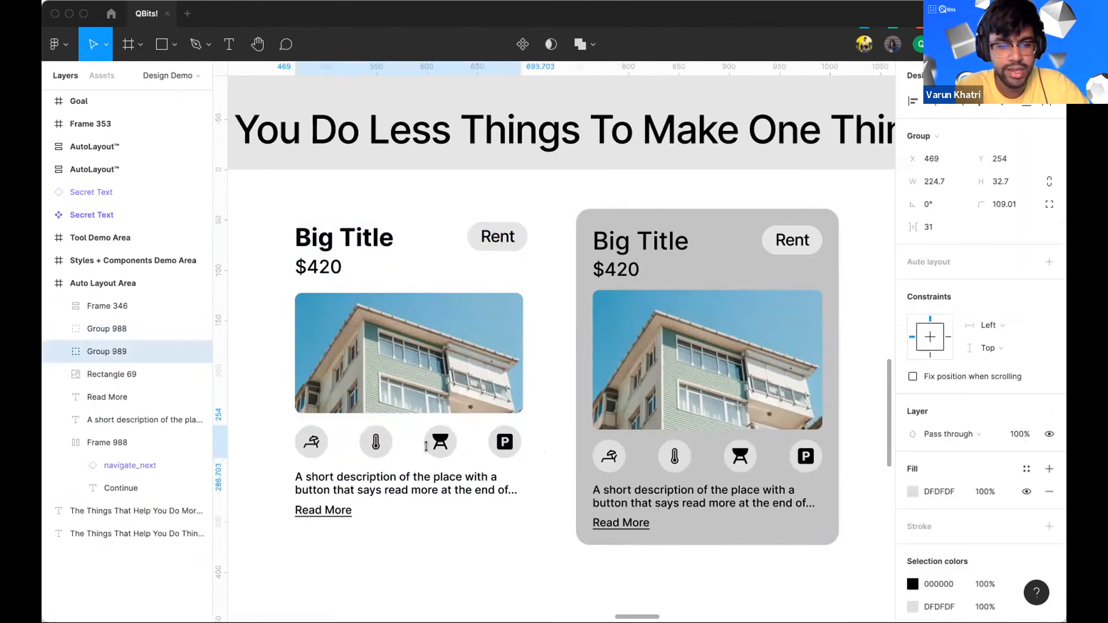
left_click(1048, 261)
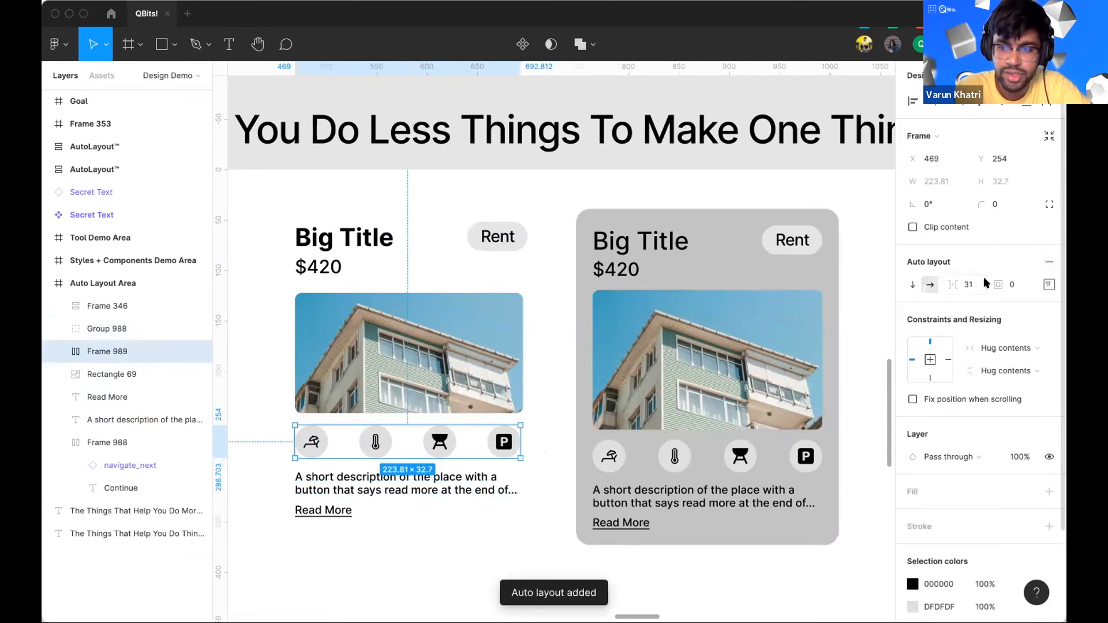
Step: Try setting the icon row's spacing between items to 4
left_click(967, 284)
type("4")
key("Return")
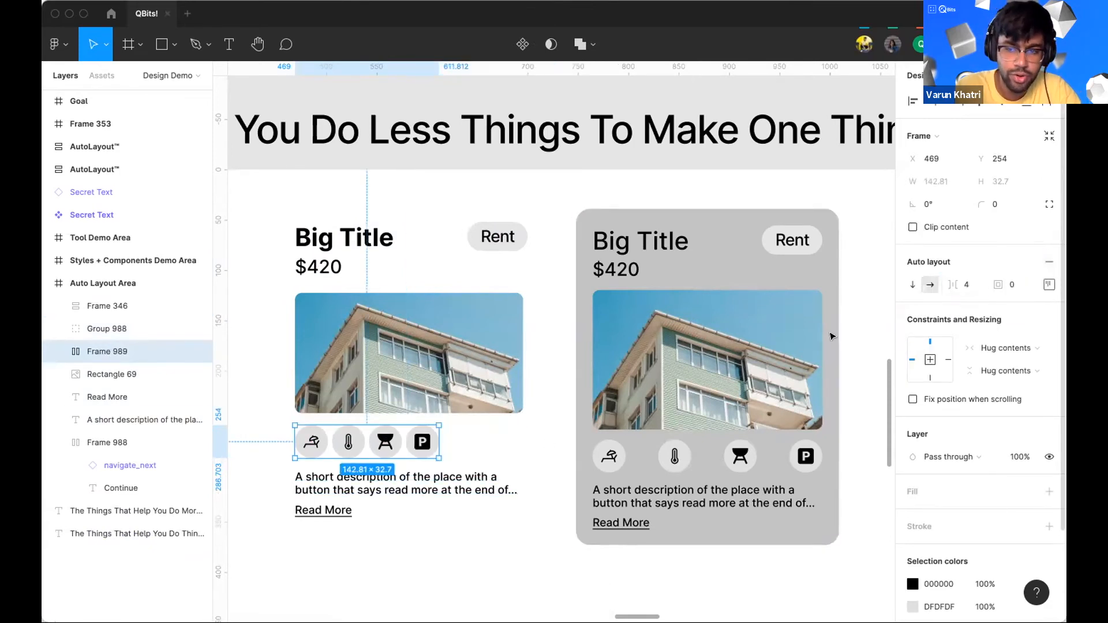
left_click(966, 293)
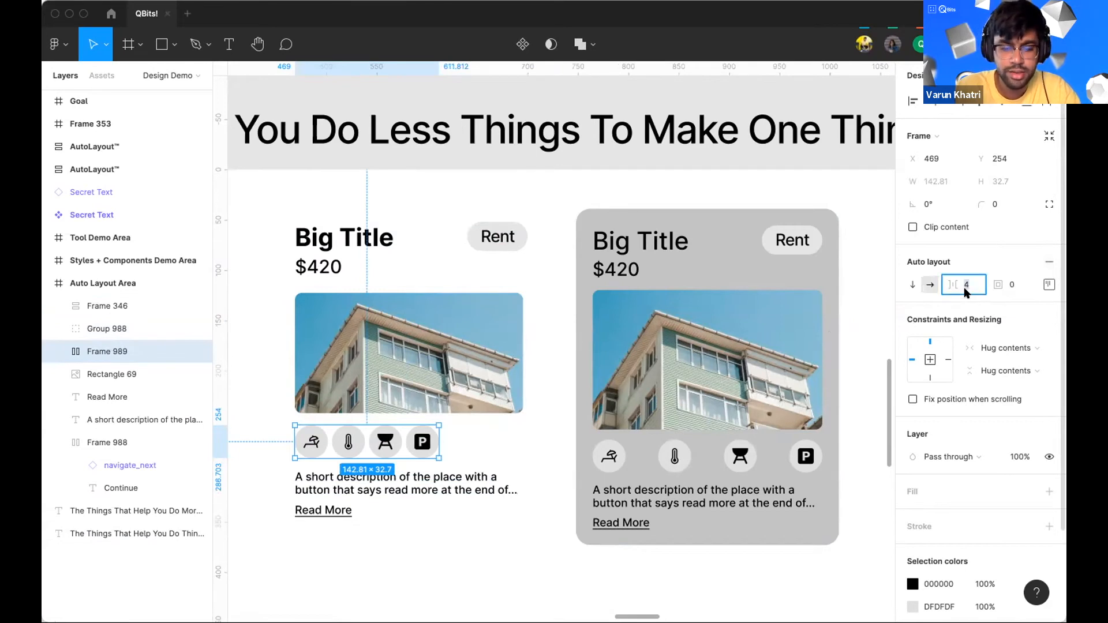
key("Return")
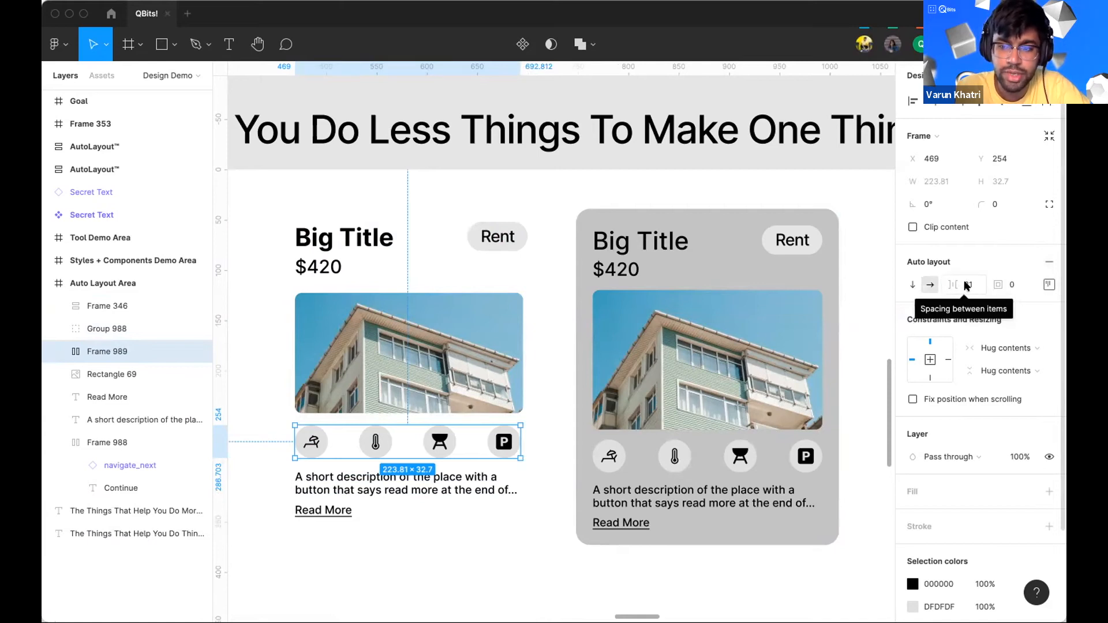
Step: Set the icon row's spacing to Space between and widen it to about 226 to match the image
left_click(1049, 285)
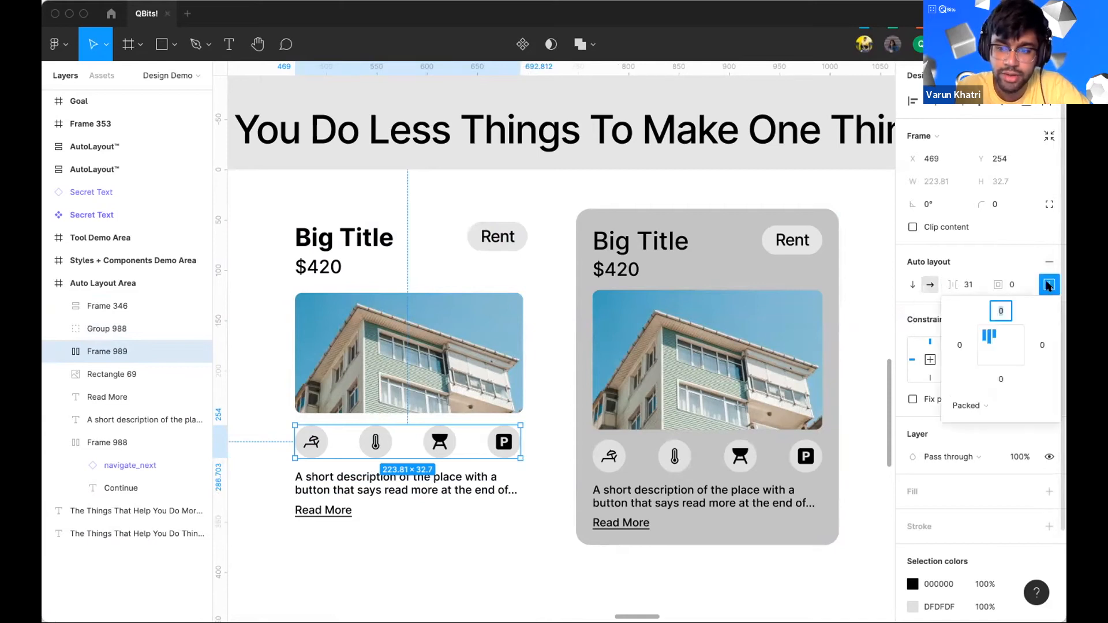
left_click(968, 406)
left_click(973, 421)
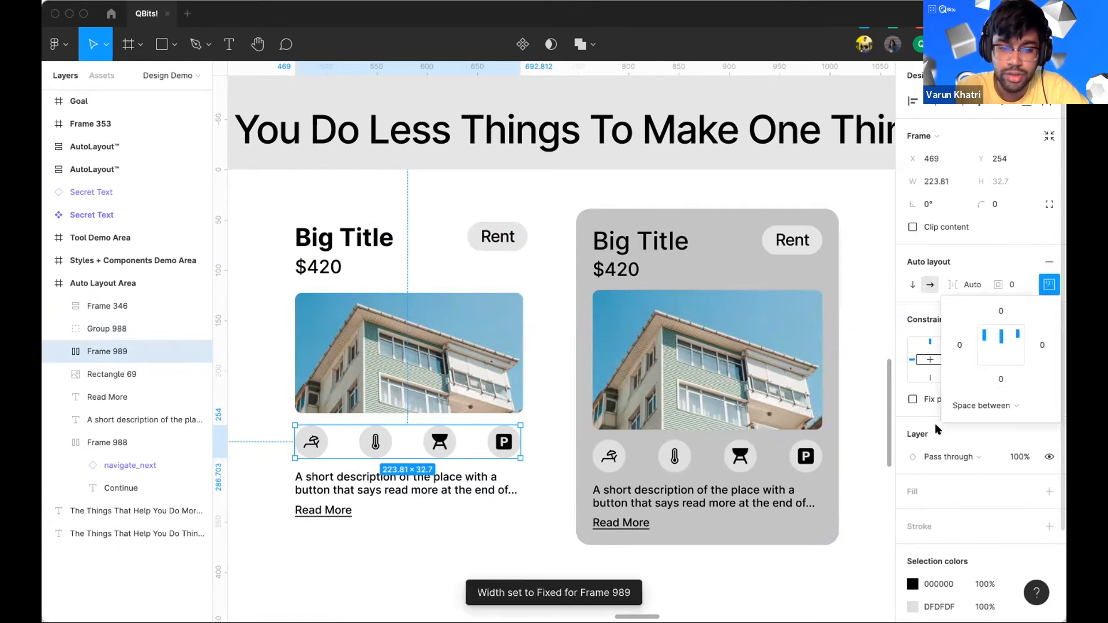
left_click_drag(660, 452, 520, 420)
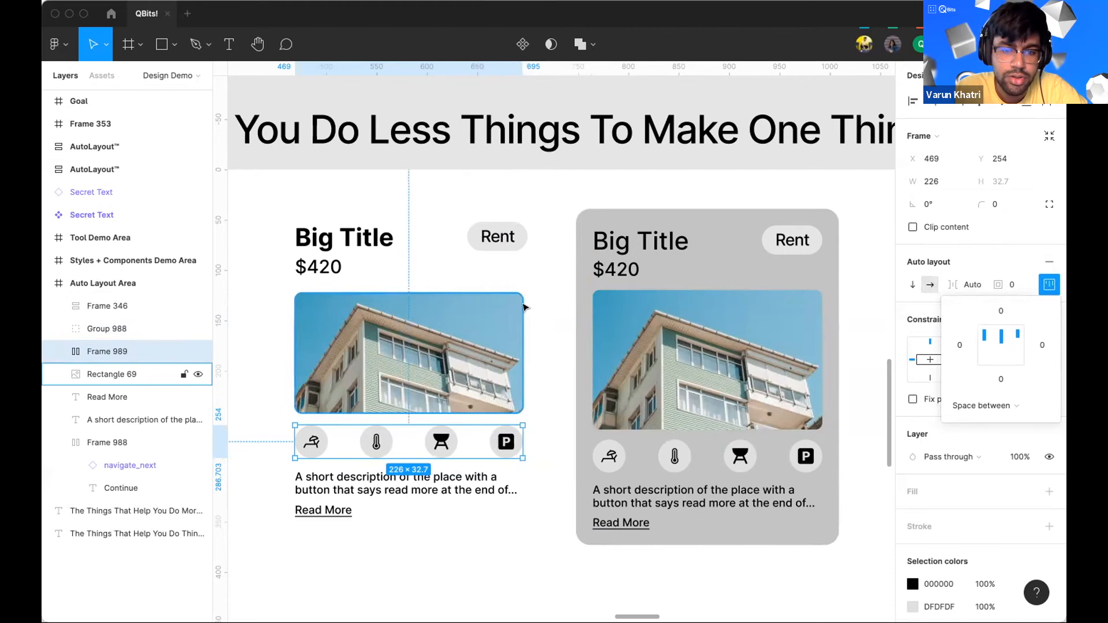
Step: Group the card's description text and Read More link together
left_click_drag(400, 531, 311, 487)
key("ctrl+g")
left_click(518, 565)
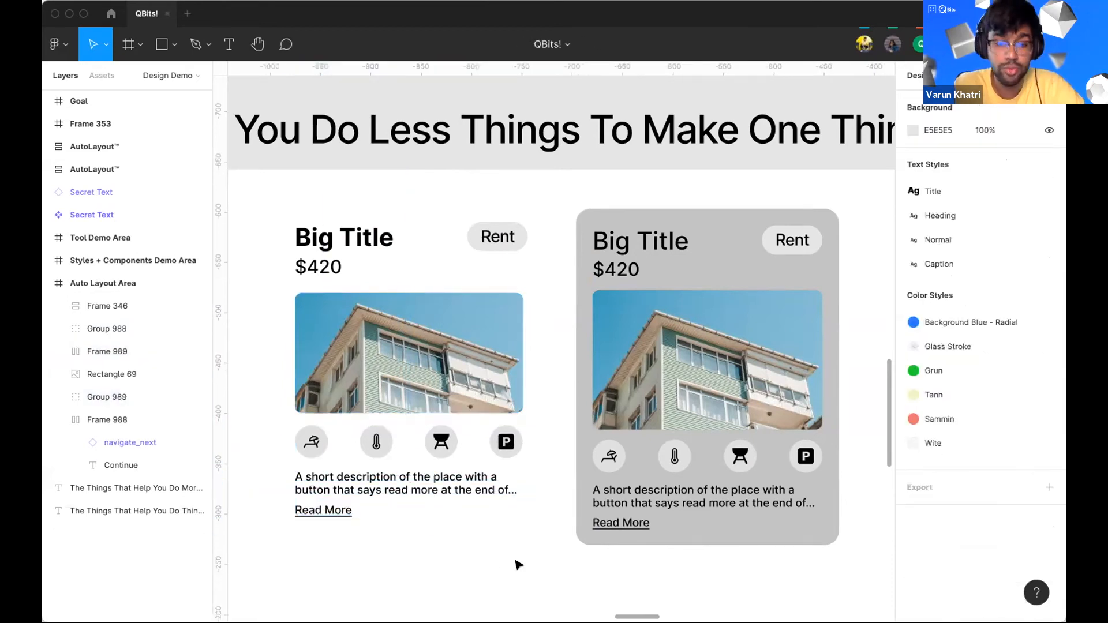
Step: Group all of the left card's contents and add auto layout to the group
left_click_drag(526, 540, 285, 209)
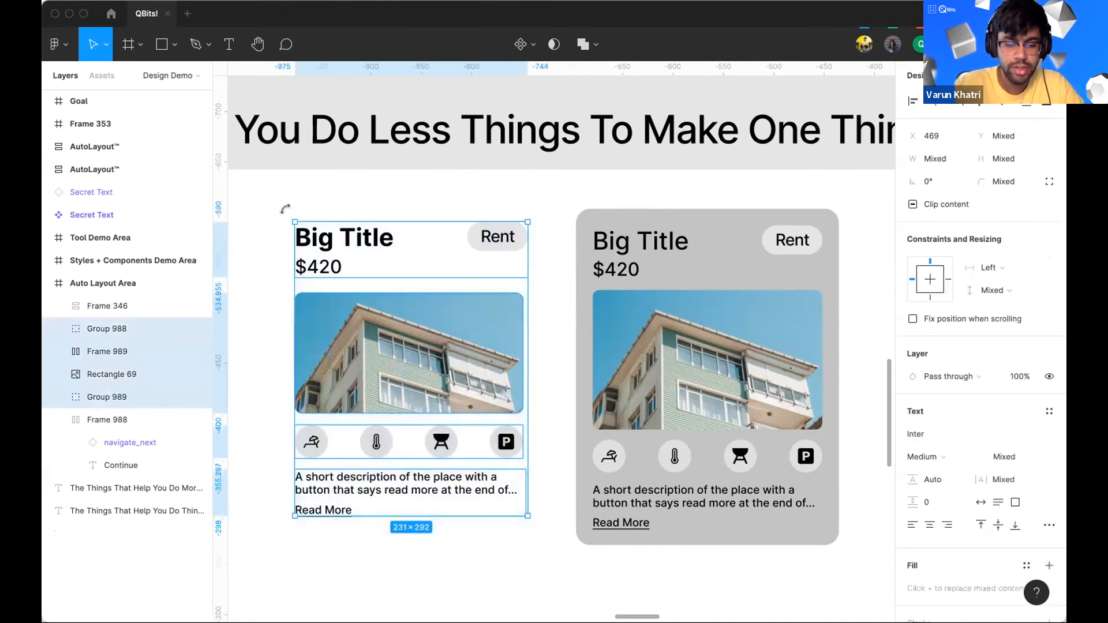
key("ctrl+g")
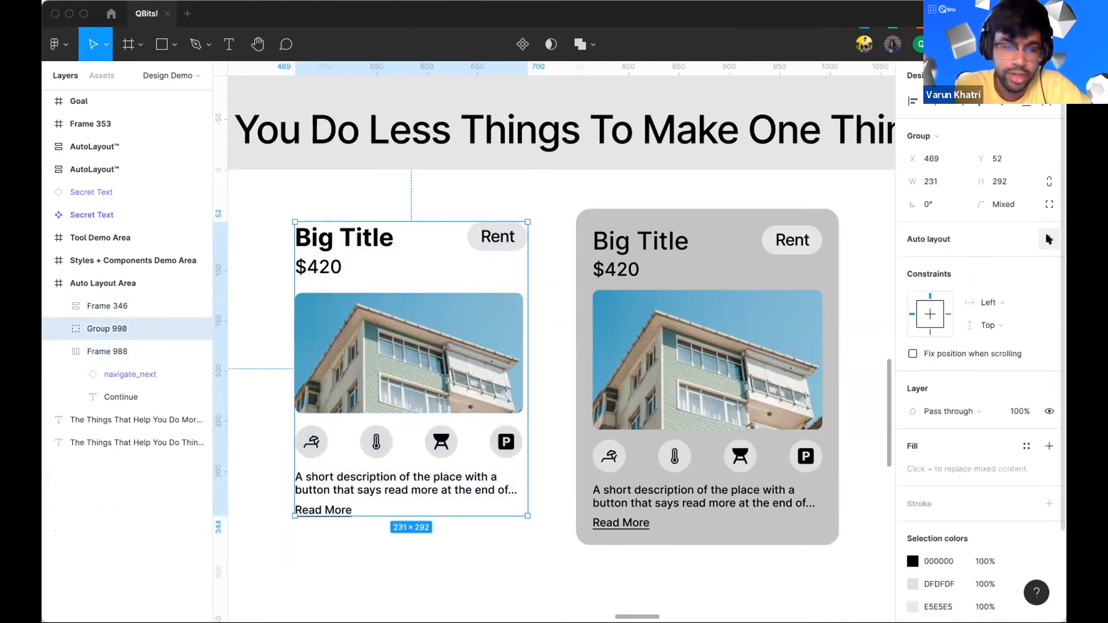
left_click(1048, 239)
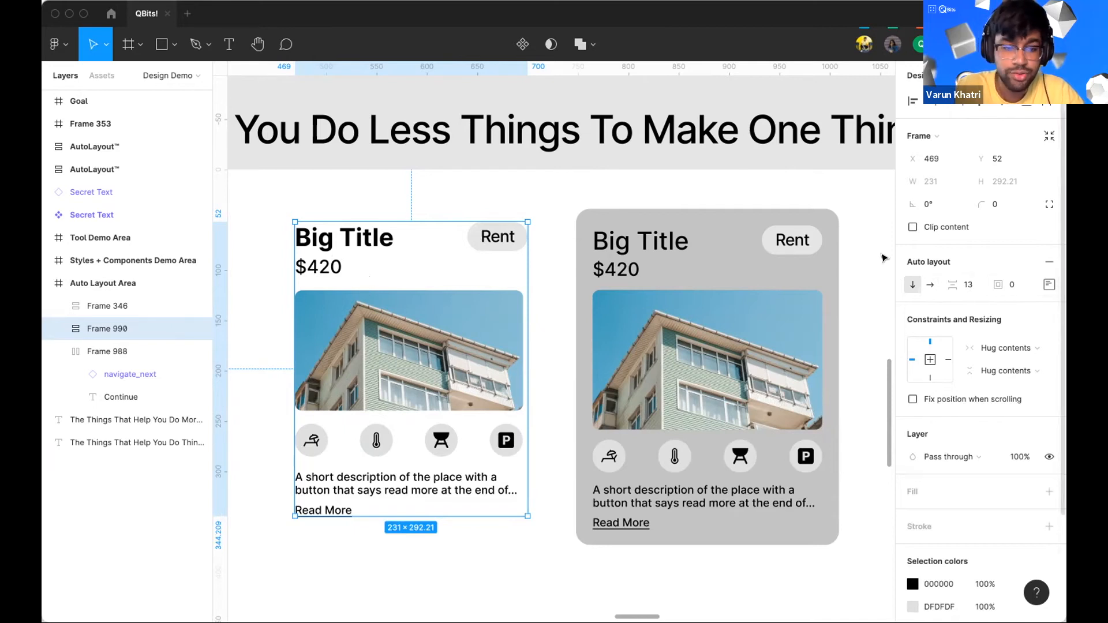
Step: Set the left card's auto layout padding to 20
left_click(1026, 292)
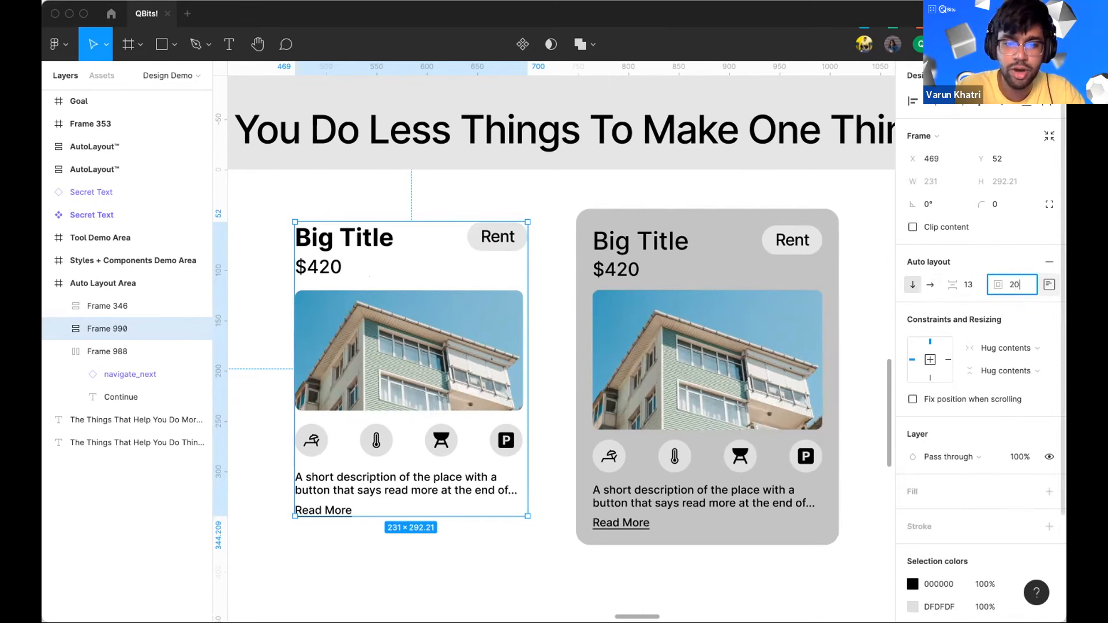
key("Return")
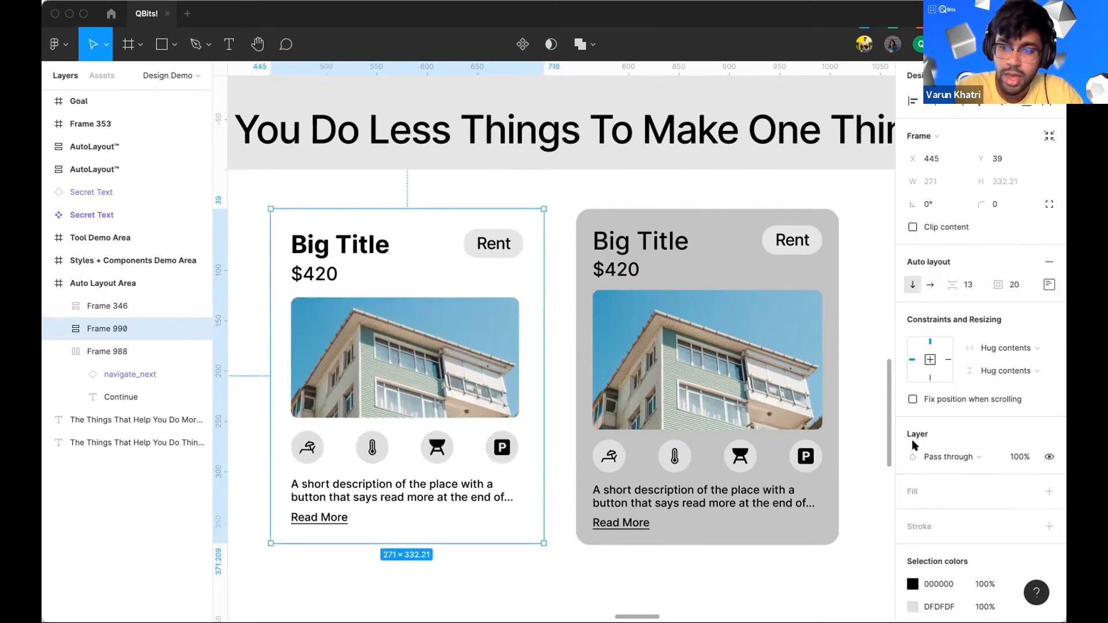
Step: Add a fill to the card and set its colour to DDDDDD
scroll(940, 577, "down", 3)
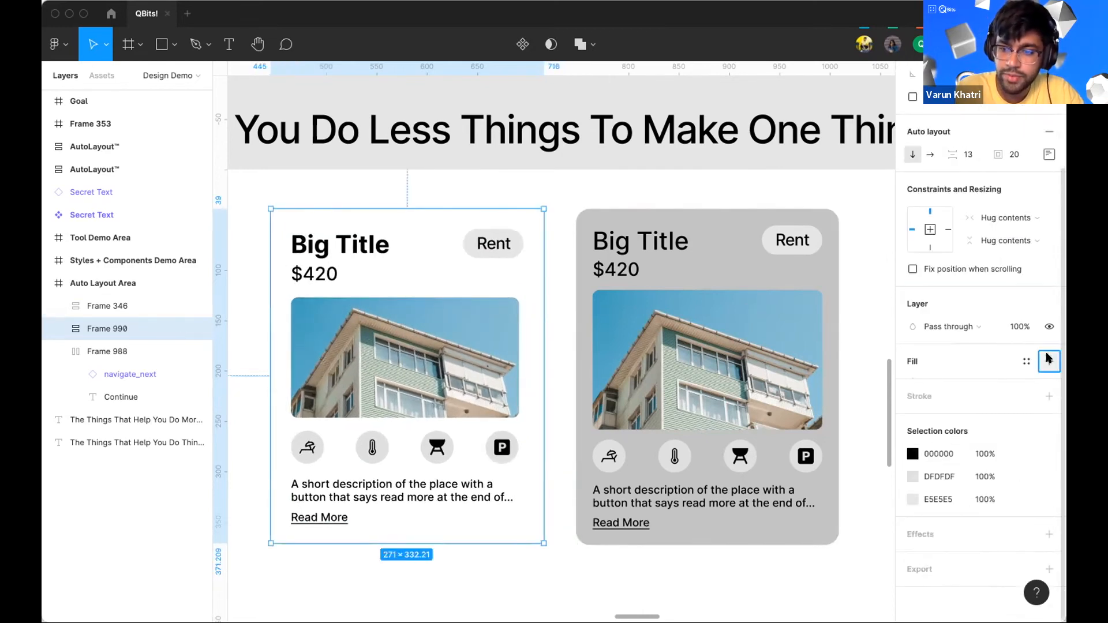
left_click(1049, 360)
left_click(943, 384)
type("ddd")
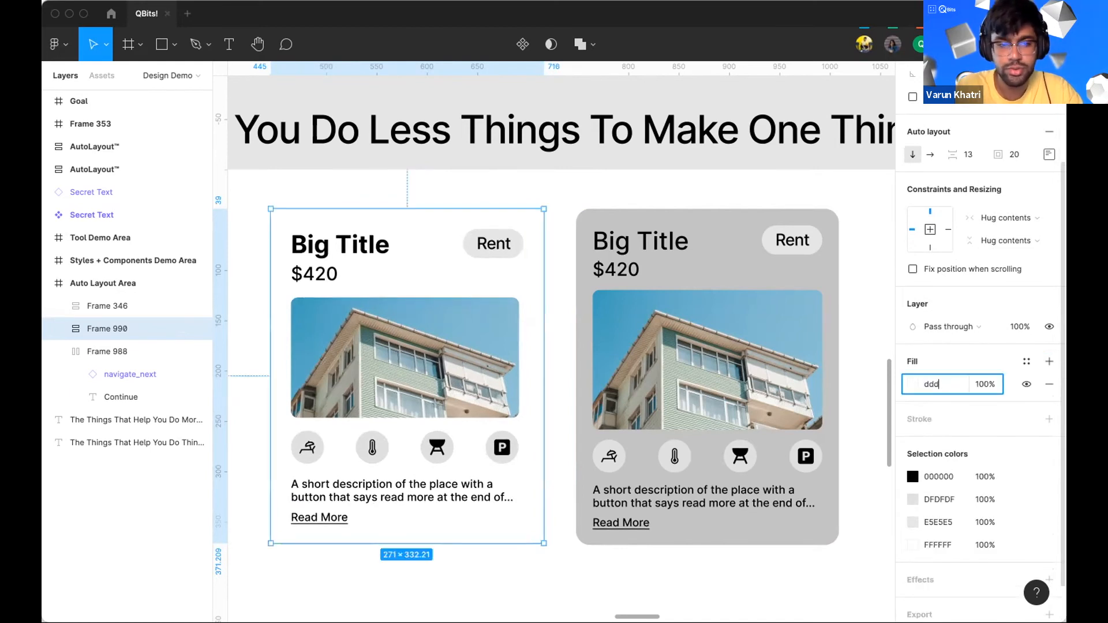
key("Return")
Step: Set the card's corner radius to 20
scroll(933, 154, "up", 3)
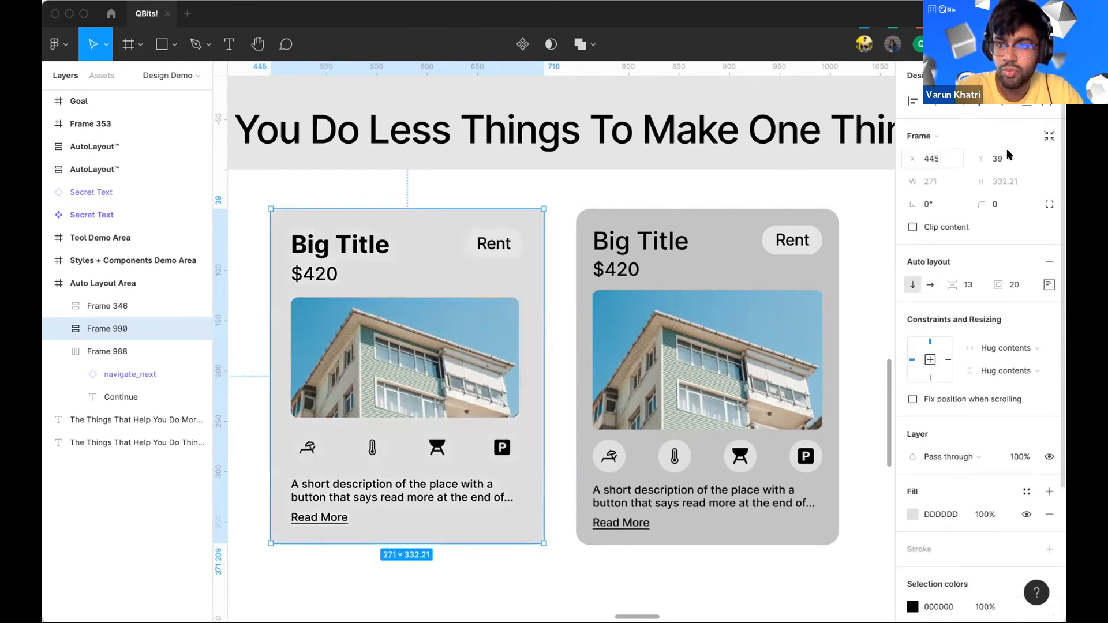
left_click(1006, 204)
type("1")
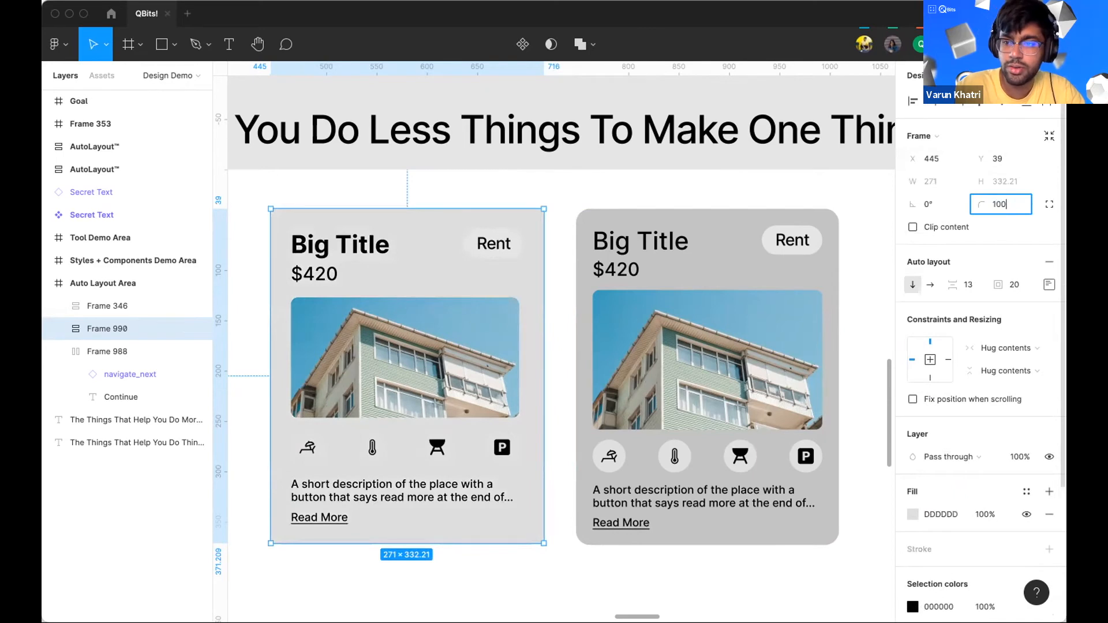
type("00")
key("Return")
left_click(1005, 211)
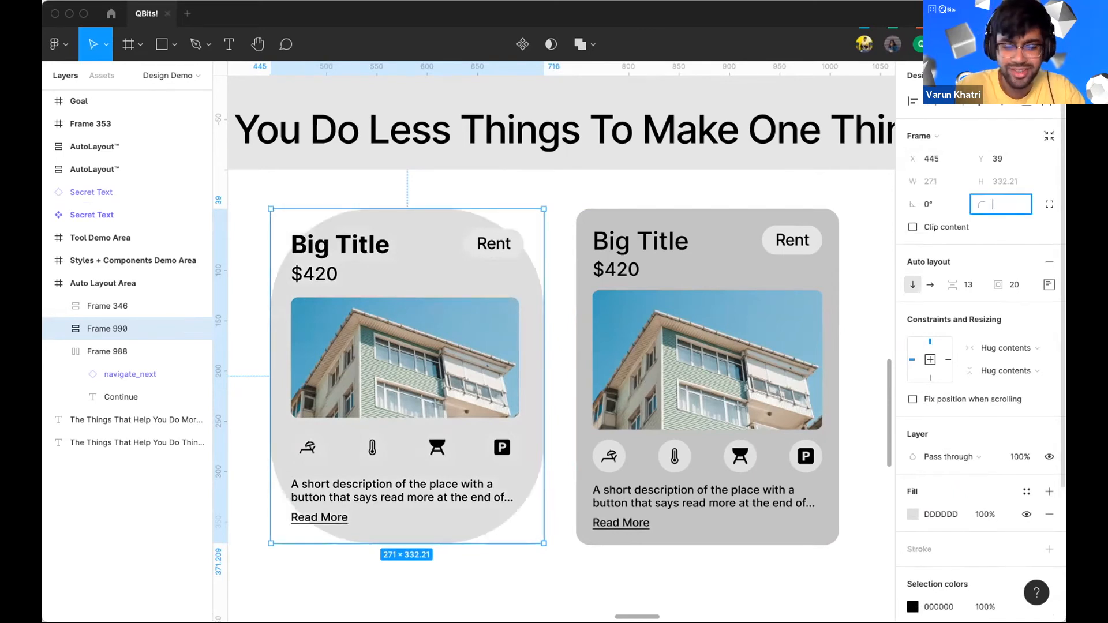
type("20")
key("Return")
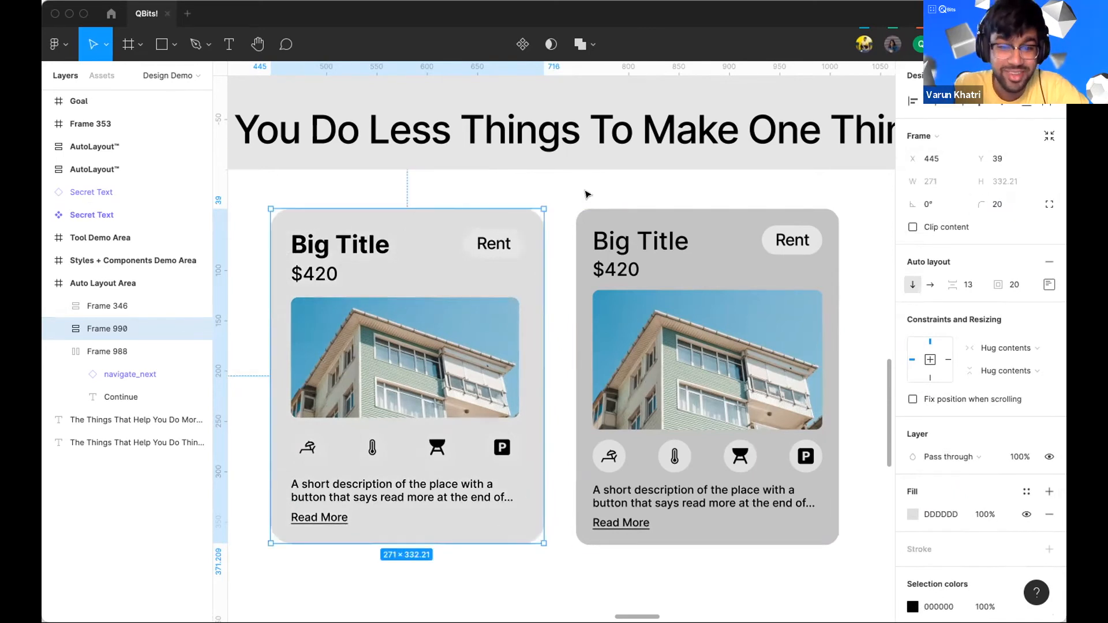
key("Escape")
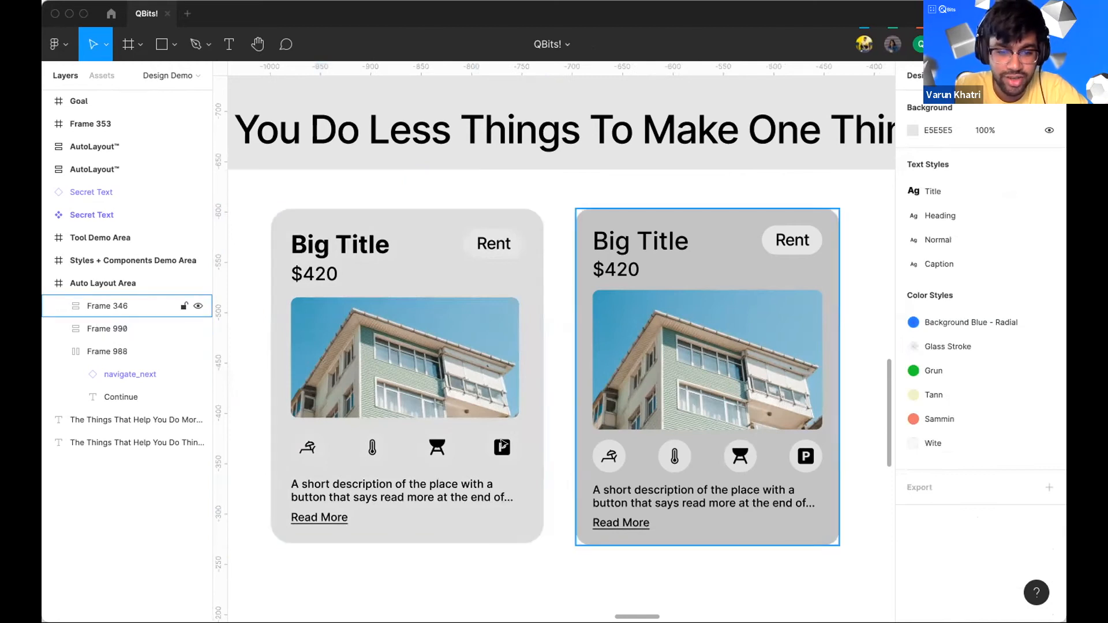
Step: Change the card's fill colour to CCCCCC
left_click(532, 478)
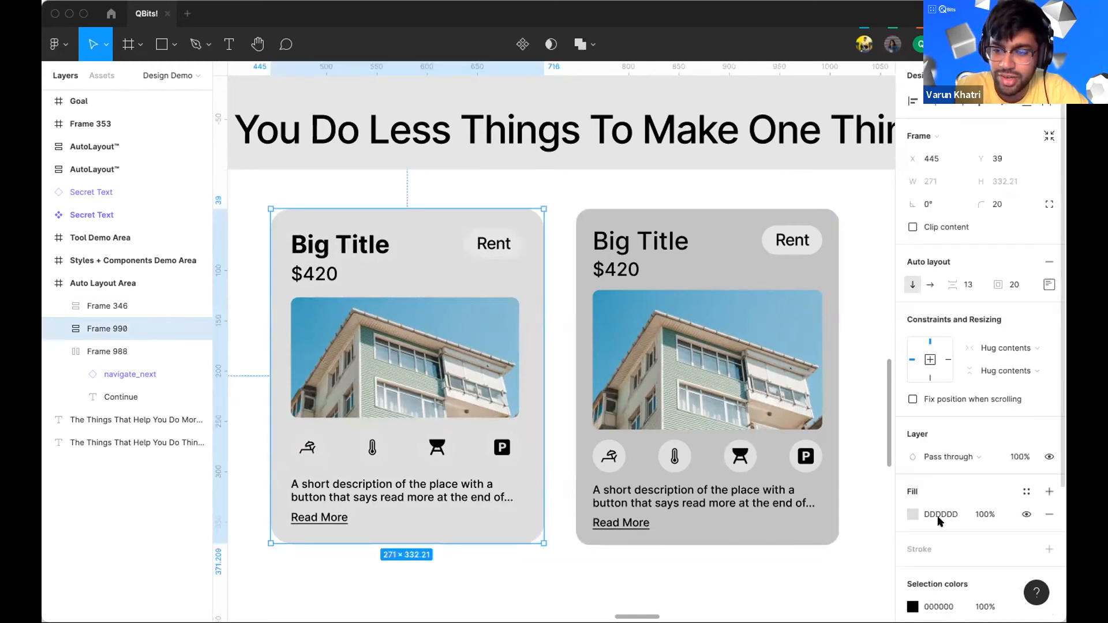
left_click(933, 511)
type("ccc")
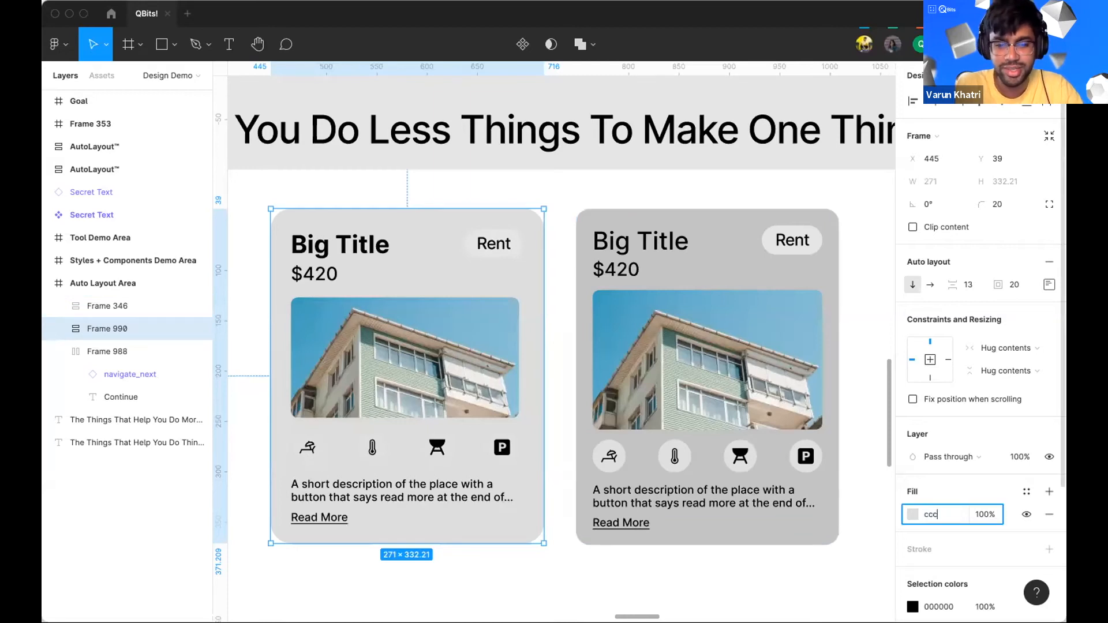
key("Return")
Step: Set the building image's width to Fill container and undo the change
left_click(551, 432)
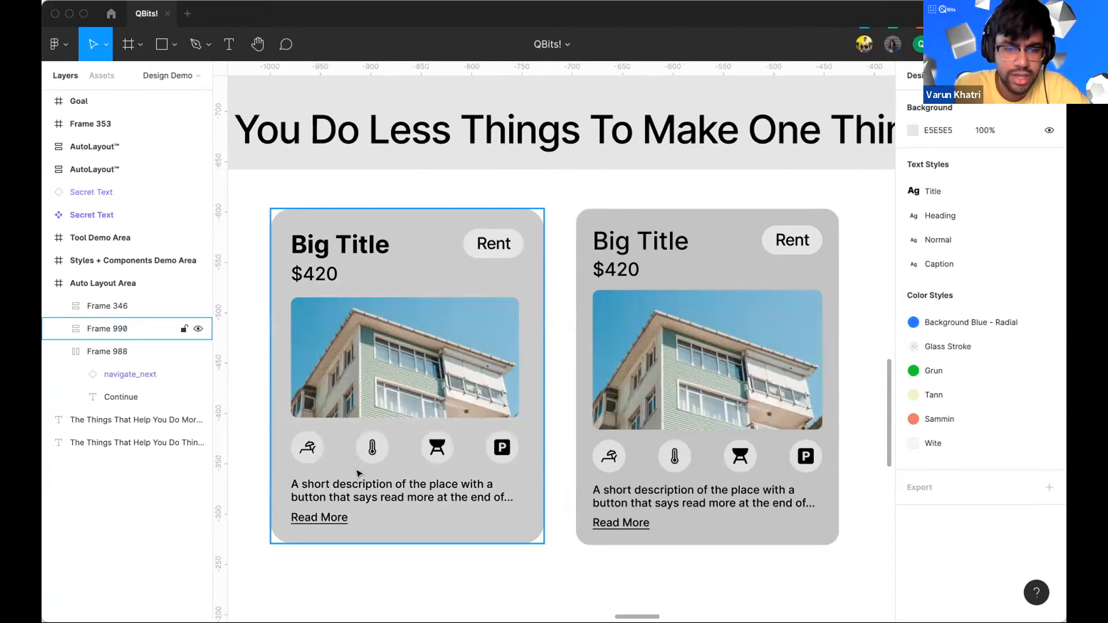
left_click(479, 392)
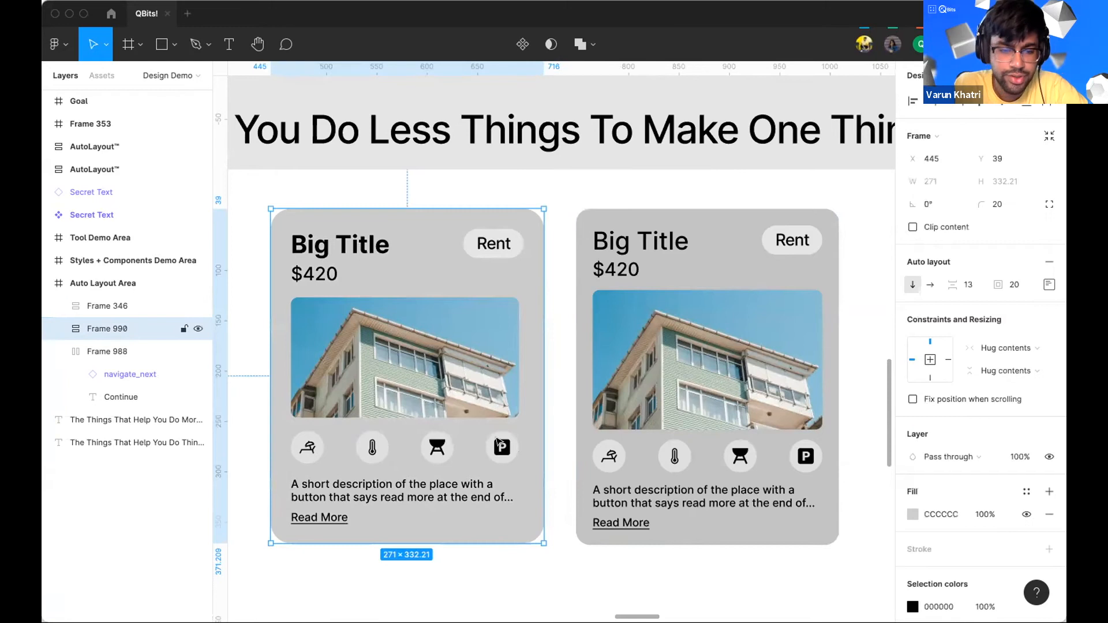
double_click(471, 320)
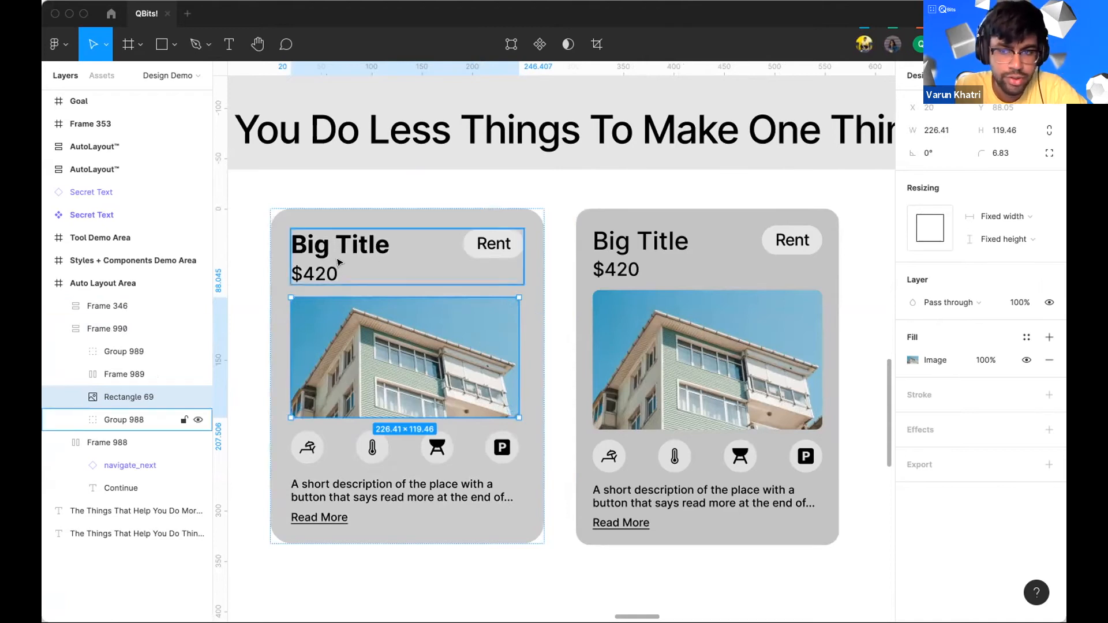
left_click(456, 258)
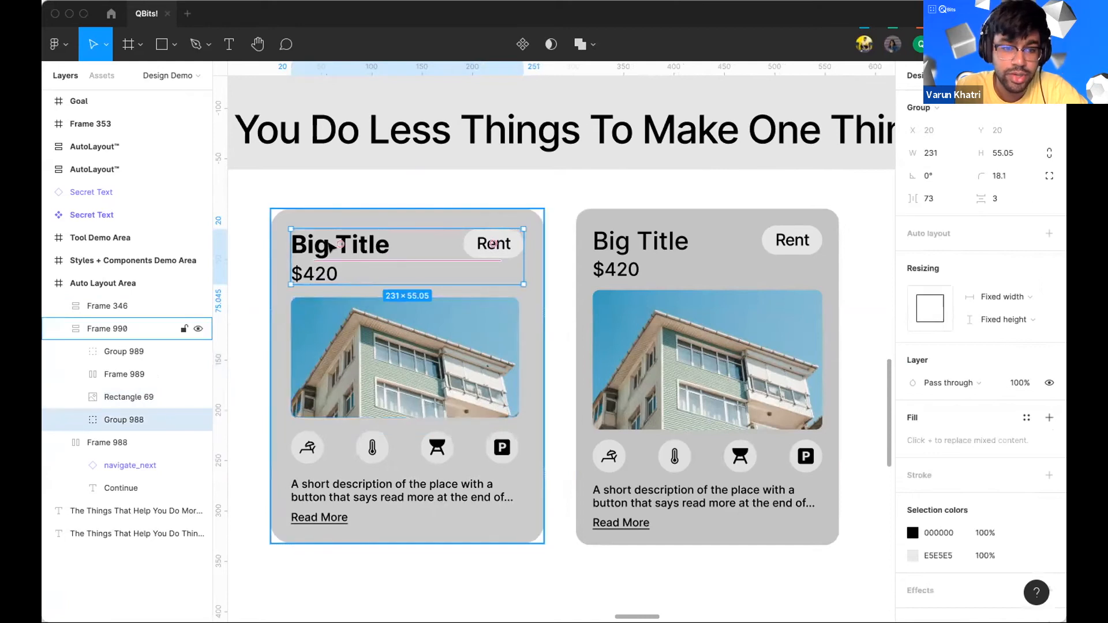
left_click(448, 378)
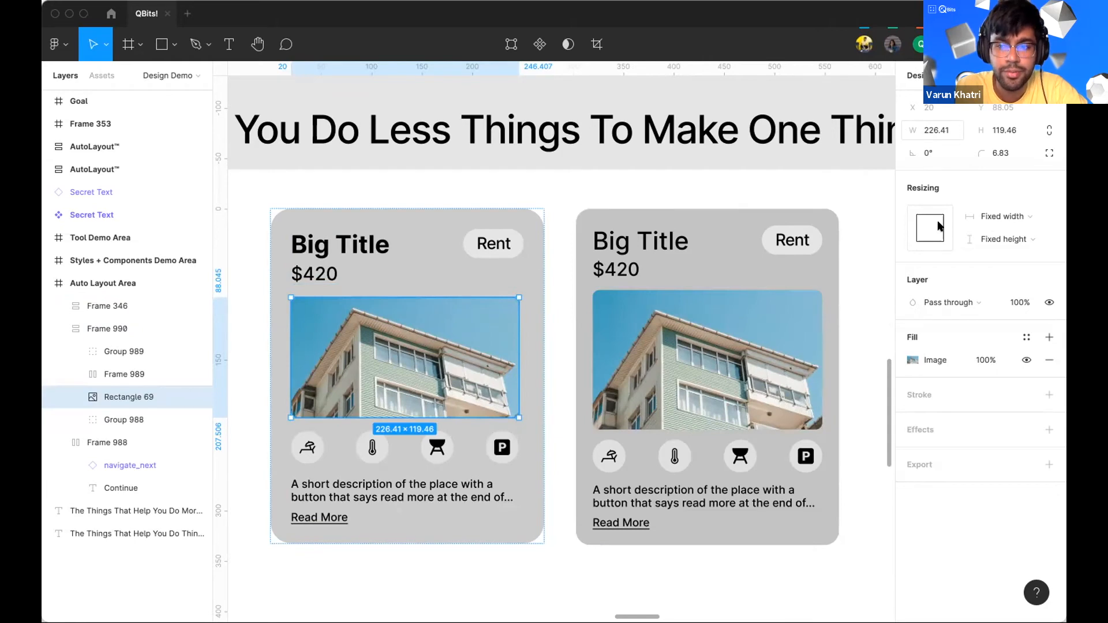
left_click(1011, 218)
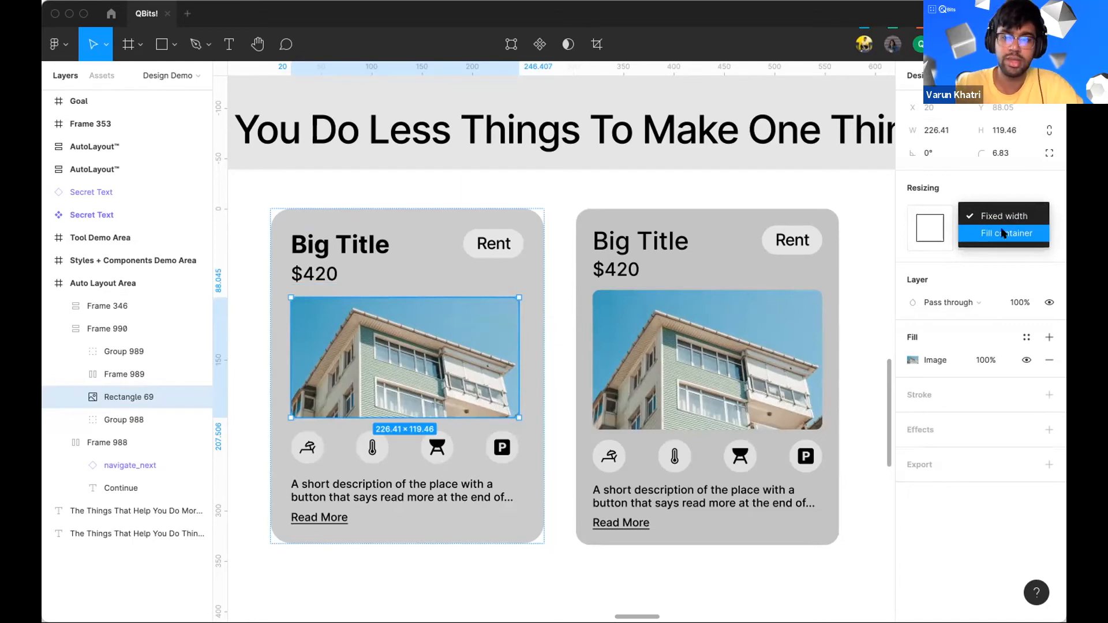
left_click(1002, 233)
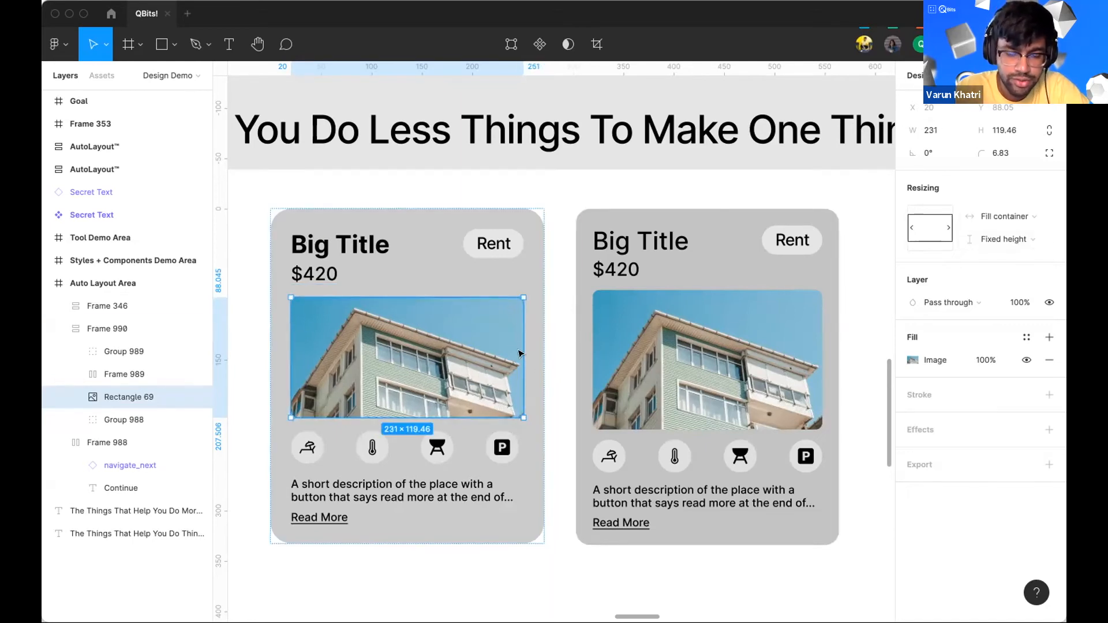
key("super+z")
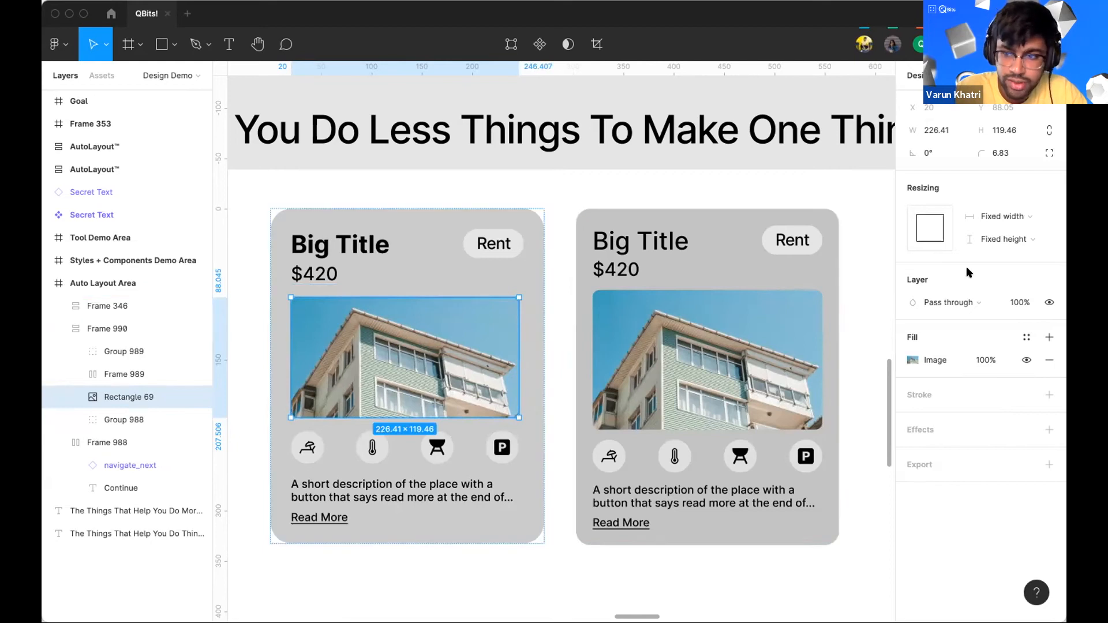
Step: Set the building image's width to Fill container
left_click(981, 216)
left_click(995, 233)
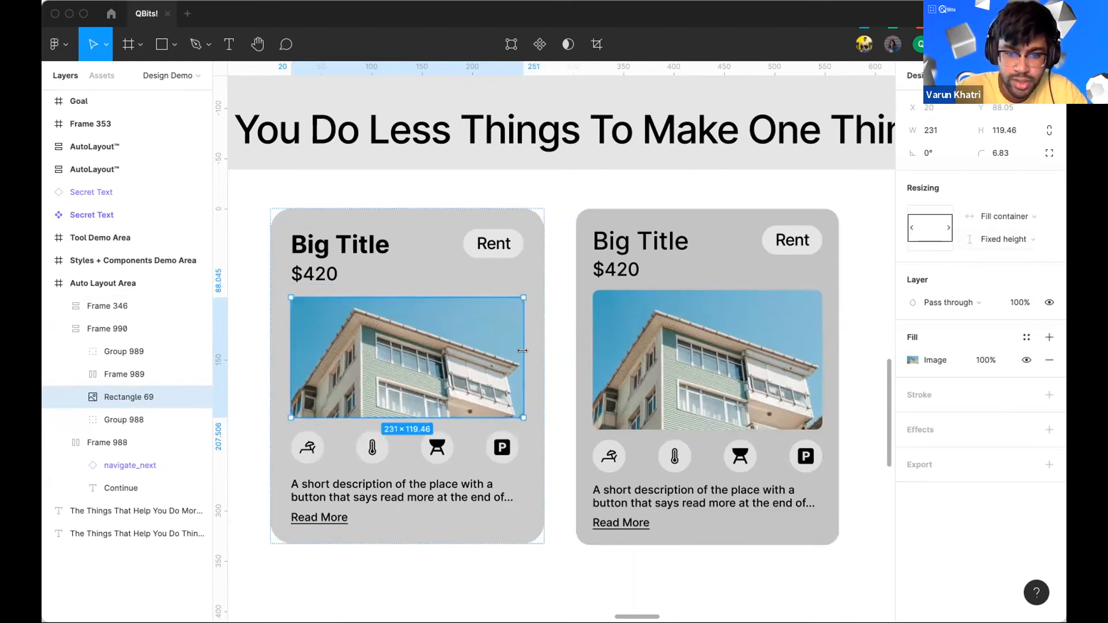
key("Escape")
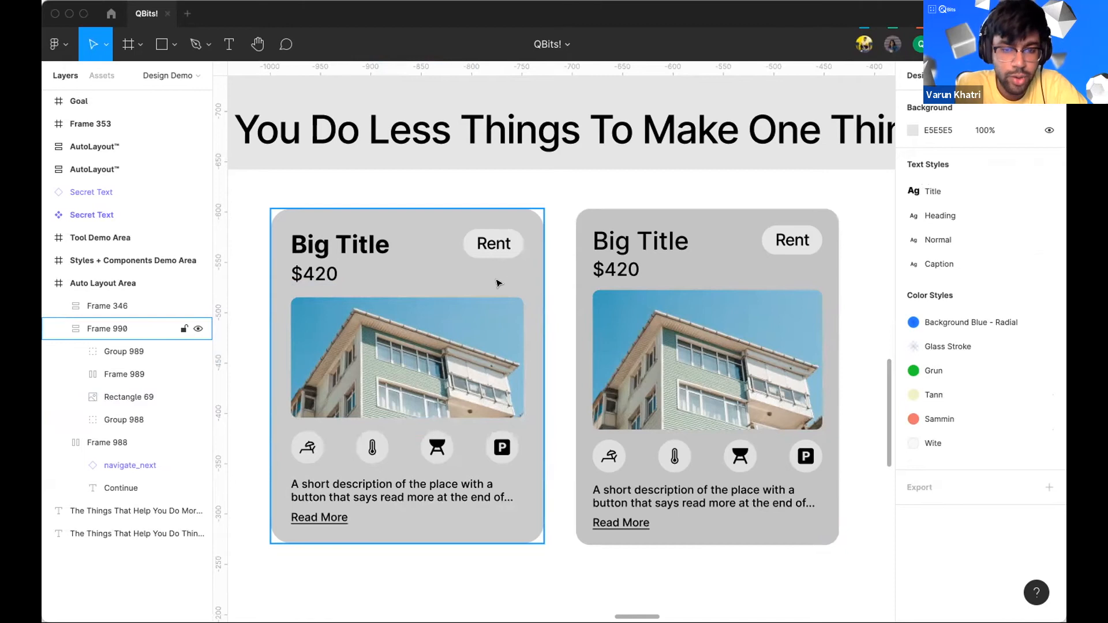
Step: Set the building image's height to Fill container
double_click(403, 376)
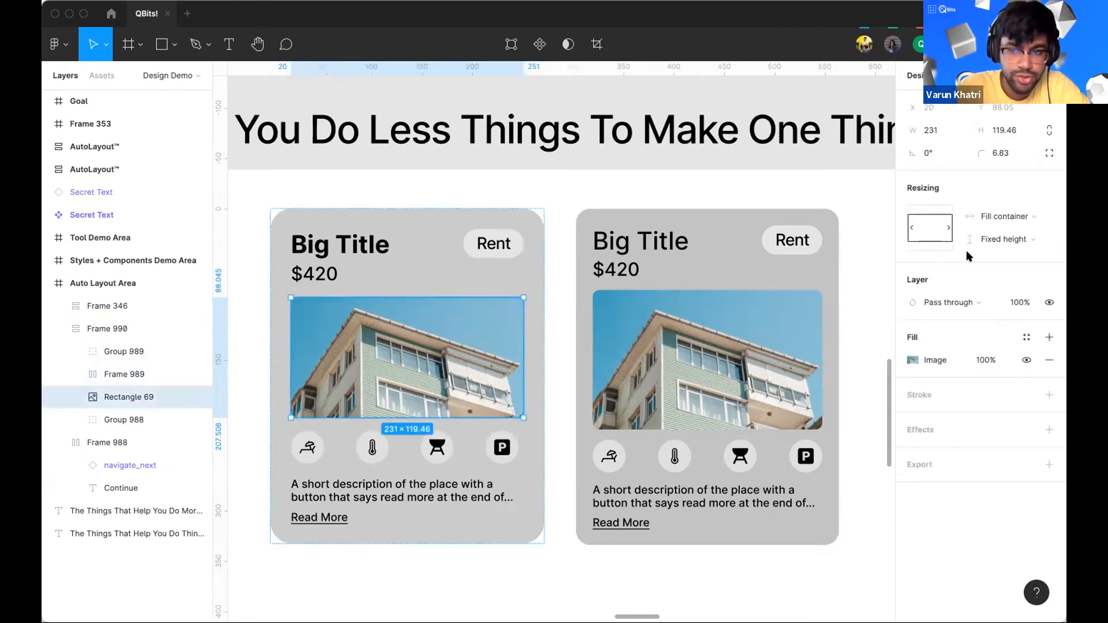
left_click(1019, 242)
left_click(997, 257)
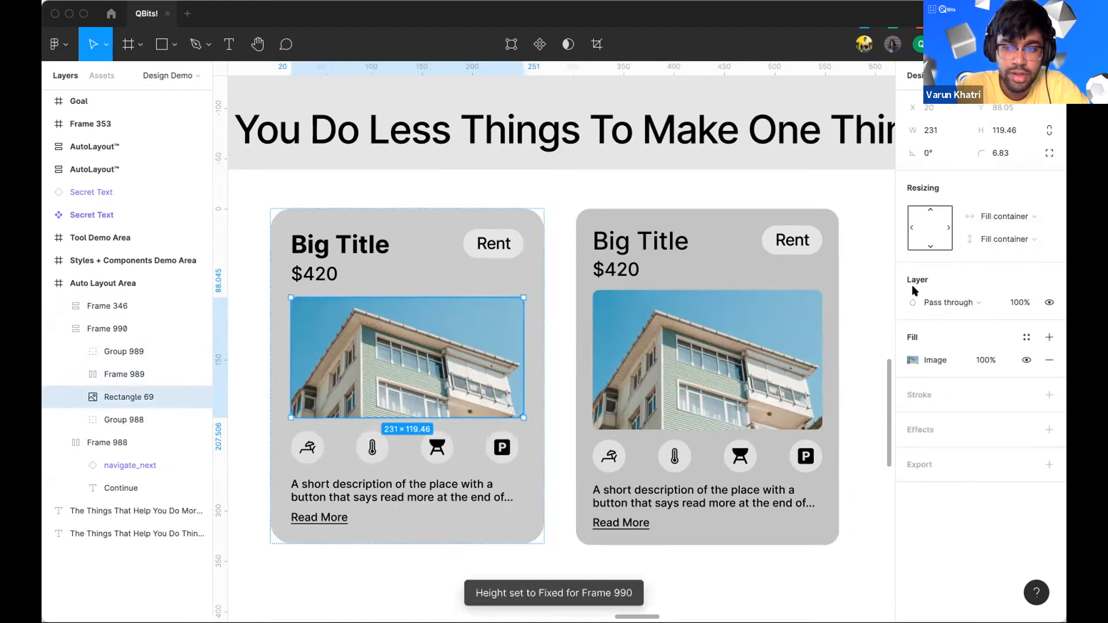
Step: Resize the card taller to a height of 415
left_click(415, 548)
left_click(402, 539)
left_click_drag(395, 542, 393, 465)
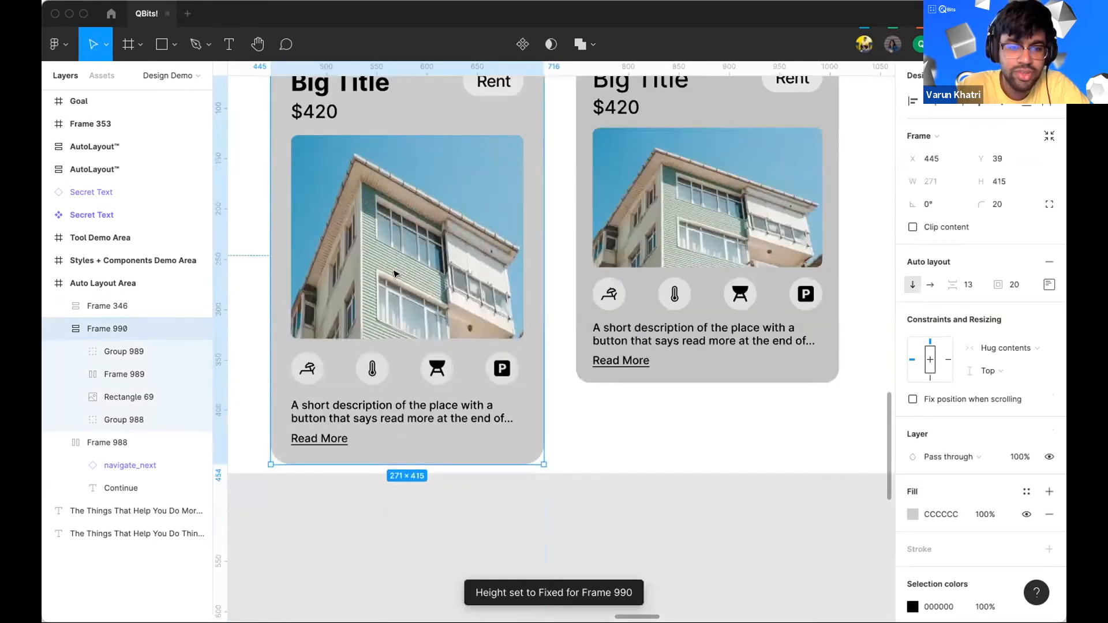
Step: Change the building image's fill mode from Crop to Fill
double_click(402, 237)
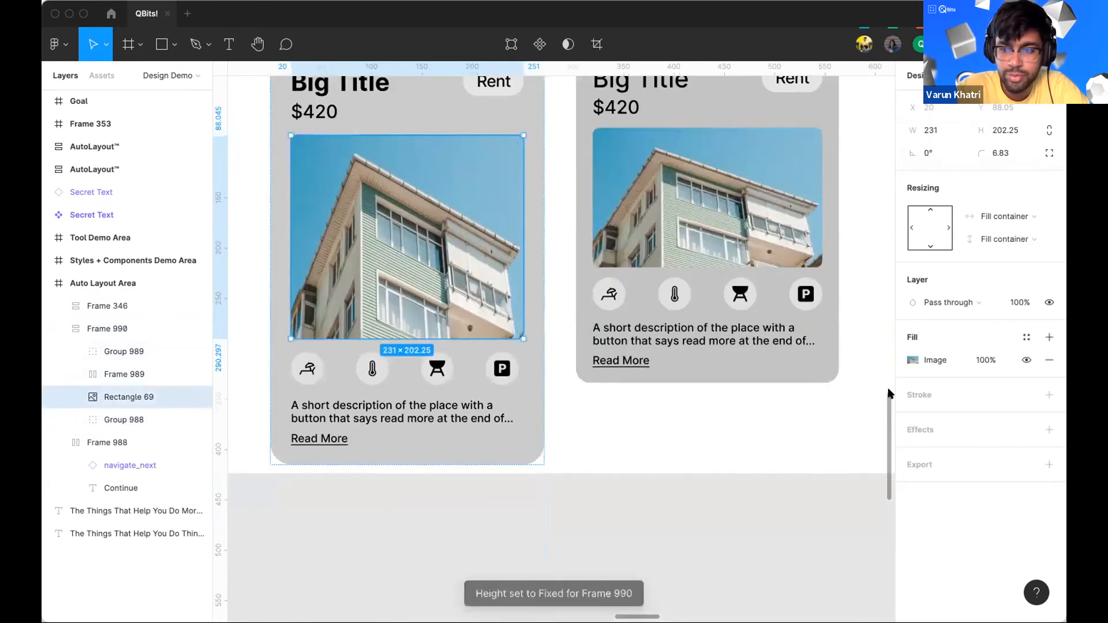
left_click(912, 360)
left_click(747, 314)
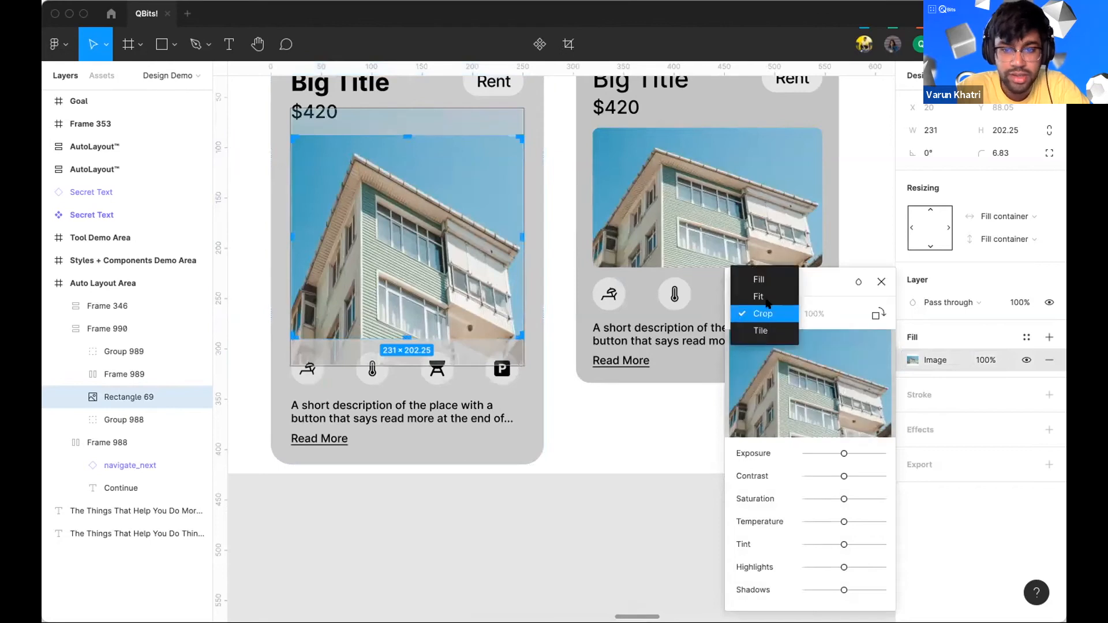
left_click(759, 278)
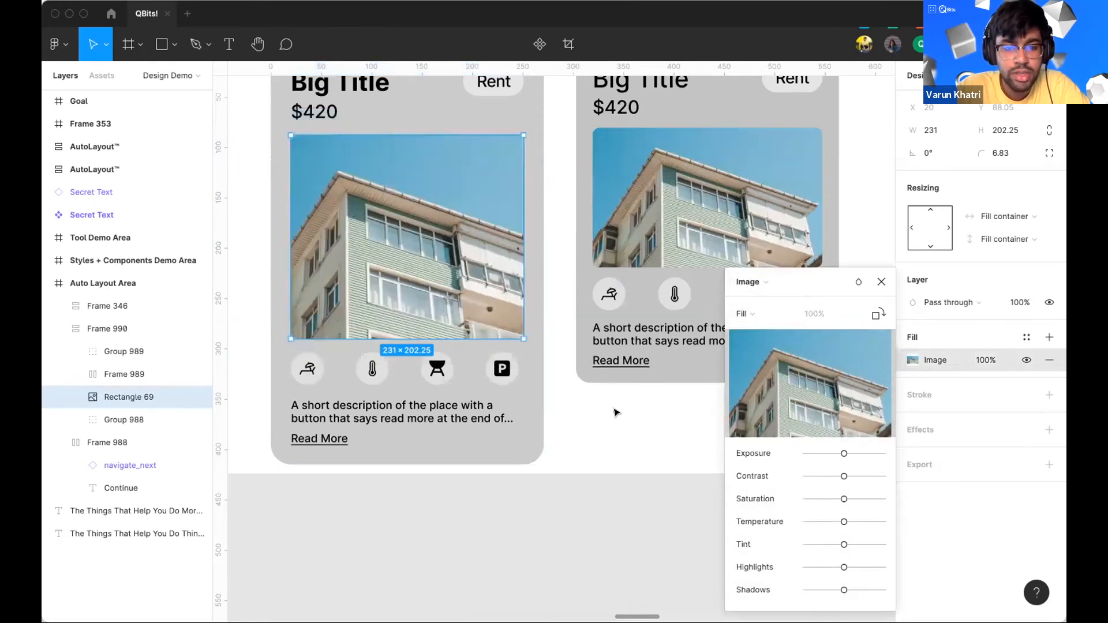
Step: Resize the card shorter to a height of 342
left_click(539, 454)
left_click(475, 454)
left_click_drag(427, 463, 411, 391)
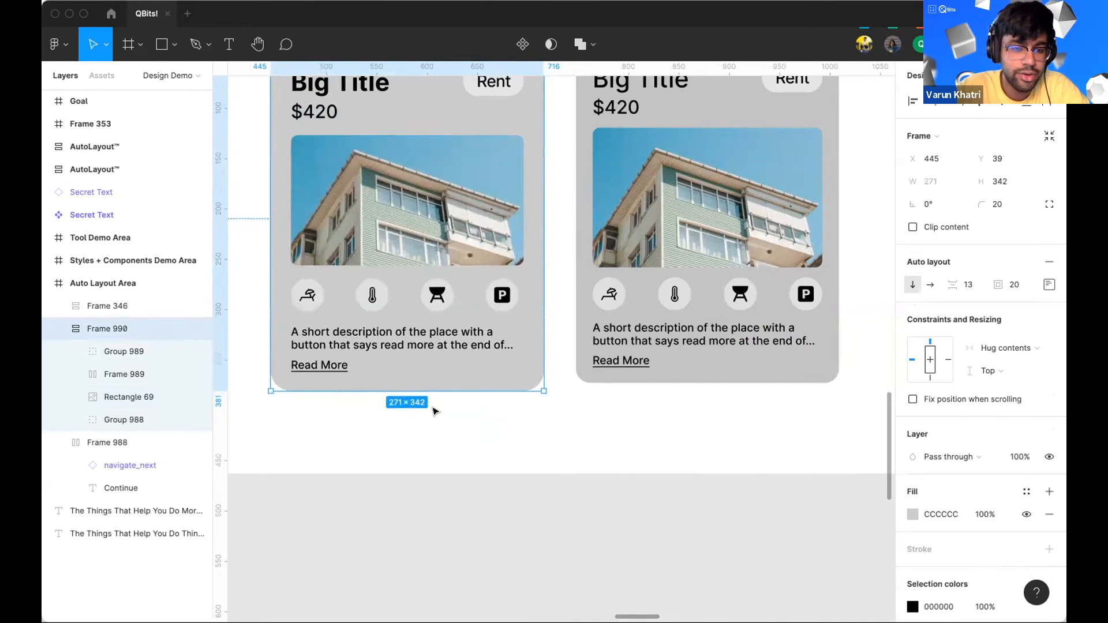
Step: Set the building image's height to Fixed height
left_click(446, 218)
left_click(1016, 239)
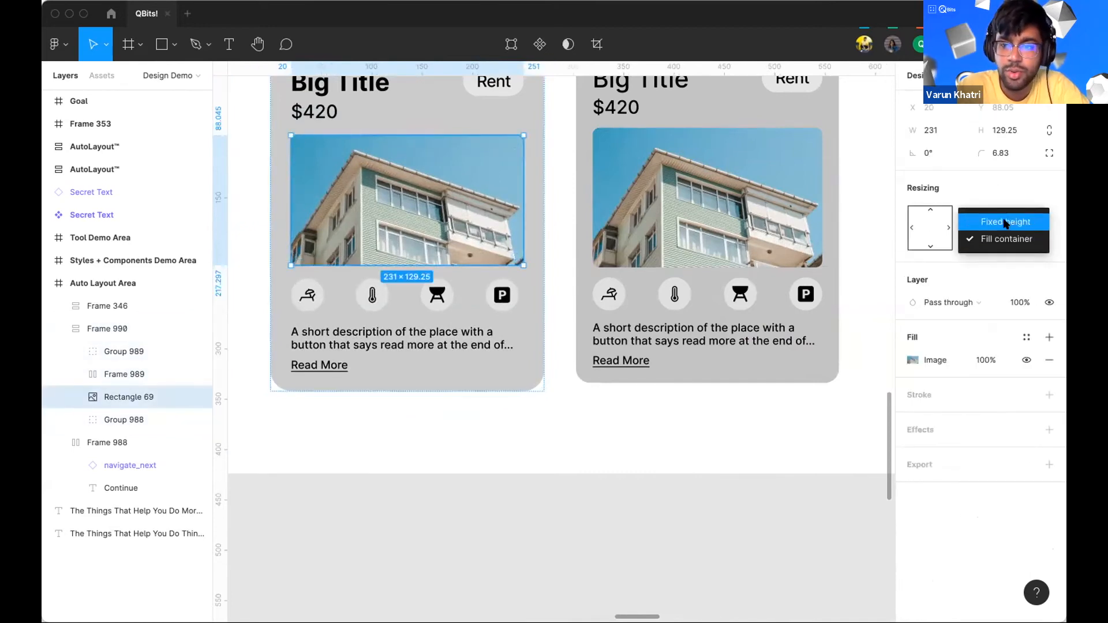
left_click(1006, 222)
Step: Stretch the card to a height of about 441 and undo the resize
left_click(490, 417)
left_click_drag(418, 384, 417, 488)
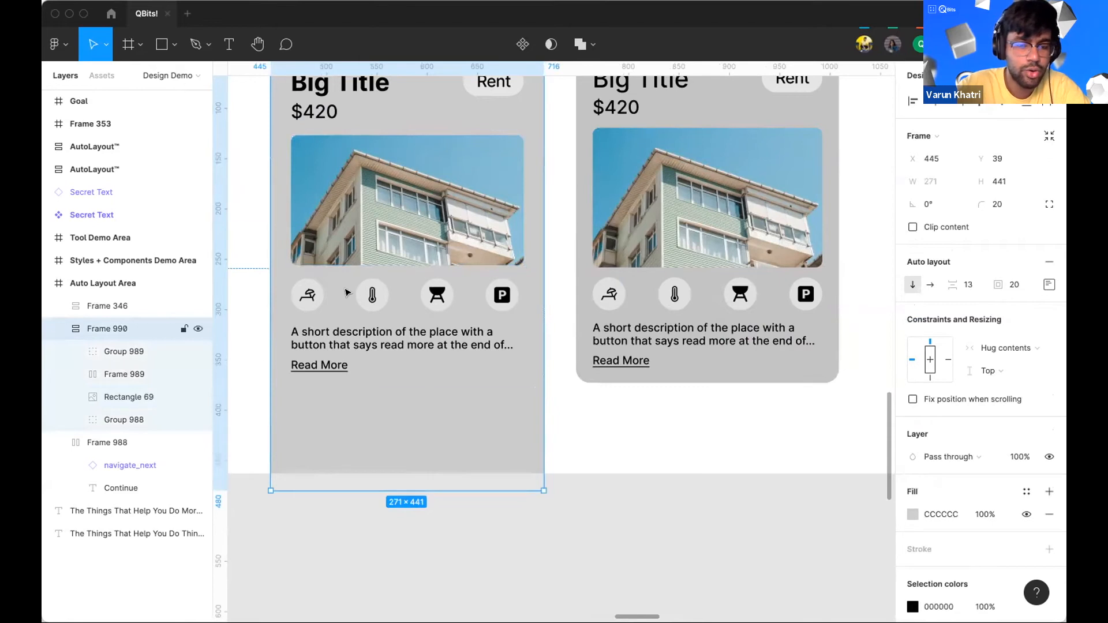
key("super+z")
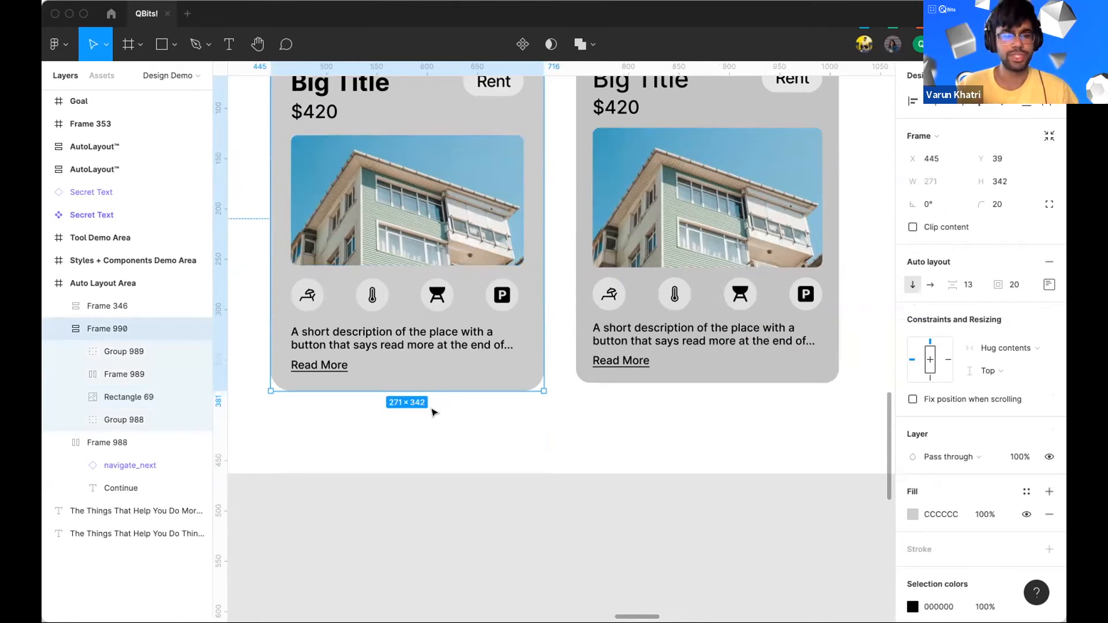
Step: Examine the AutoLayout panel cards elsewhere on the canvas
left_click(492, 433)
scroll(492, 433, "down", 6)
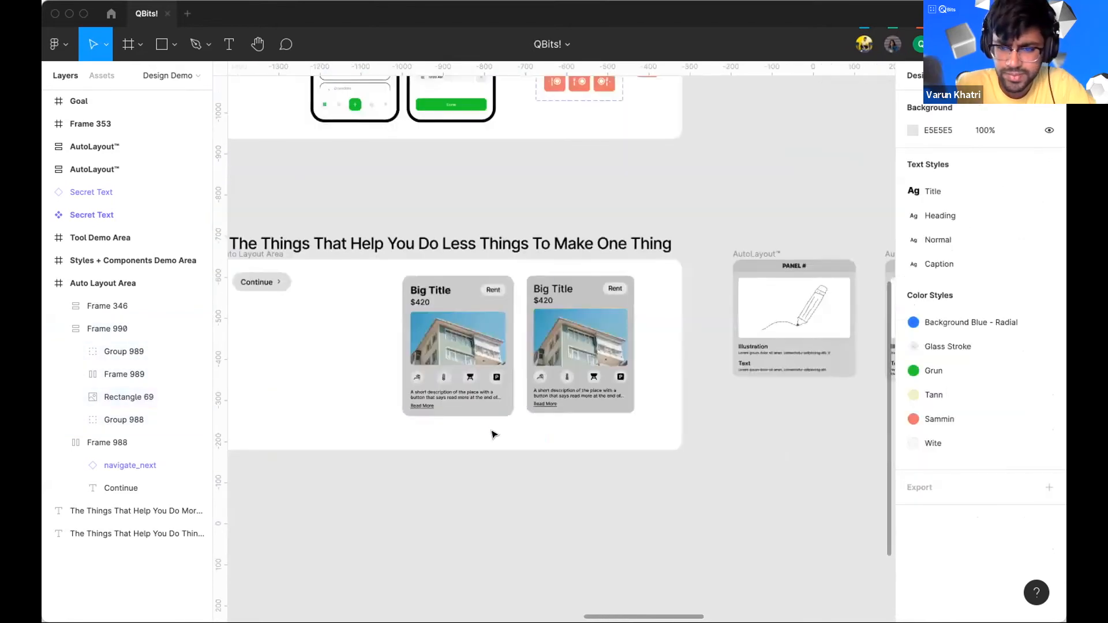
scroll(742, 366, "right", 2)
scroll(643, 350, "up", 5)
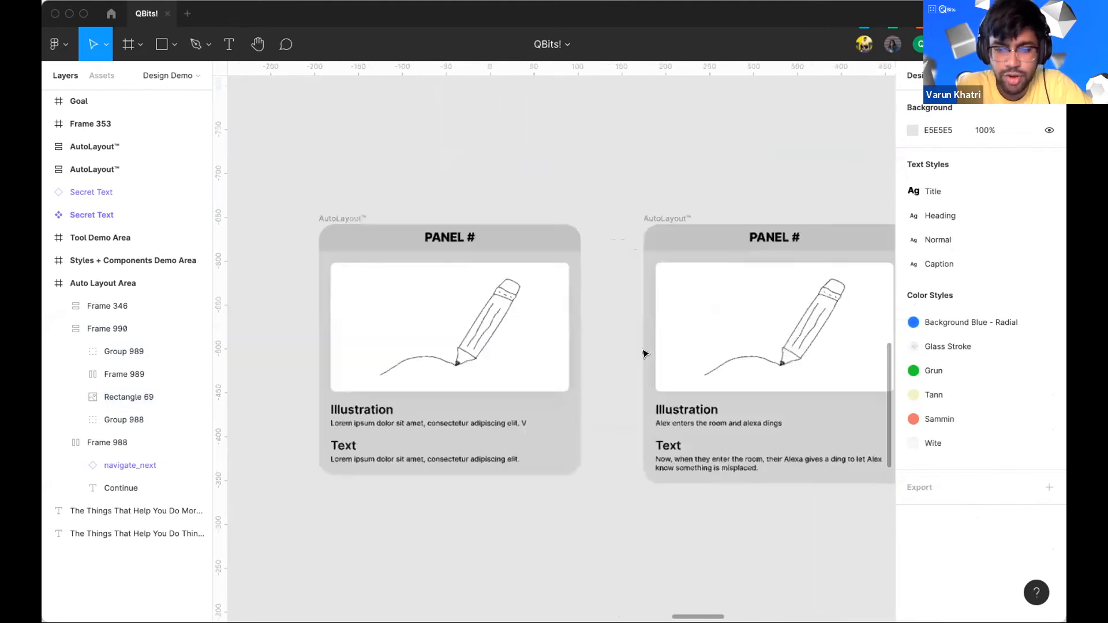
scroll(645, 353, "down", 5)
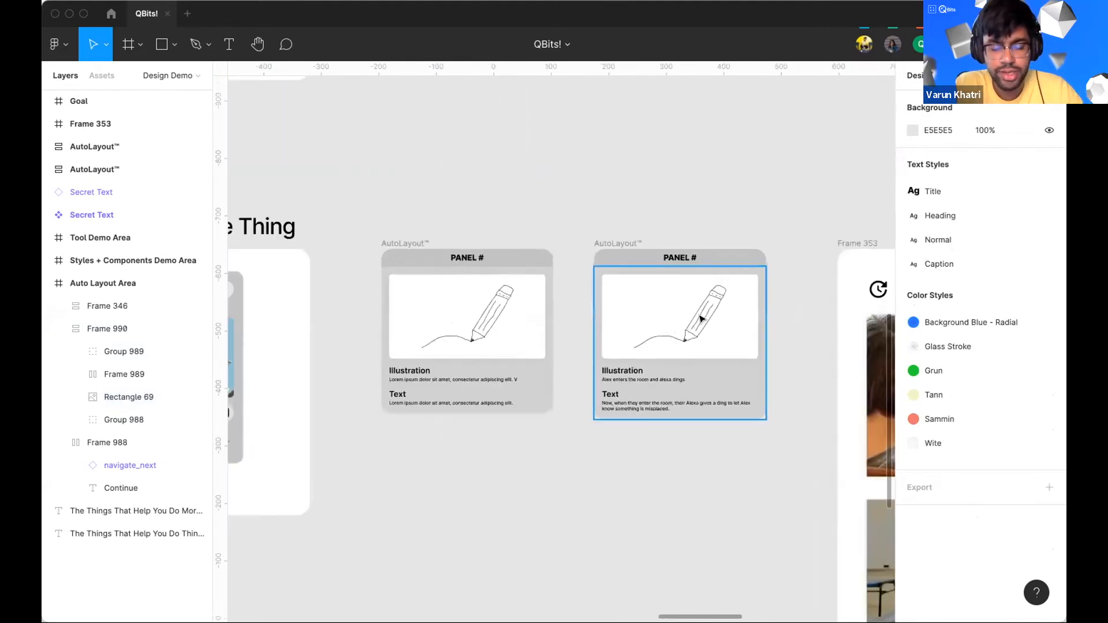
scroll(664, 332, "down", 3)
scroll(608, 339, "up", 8)
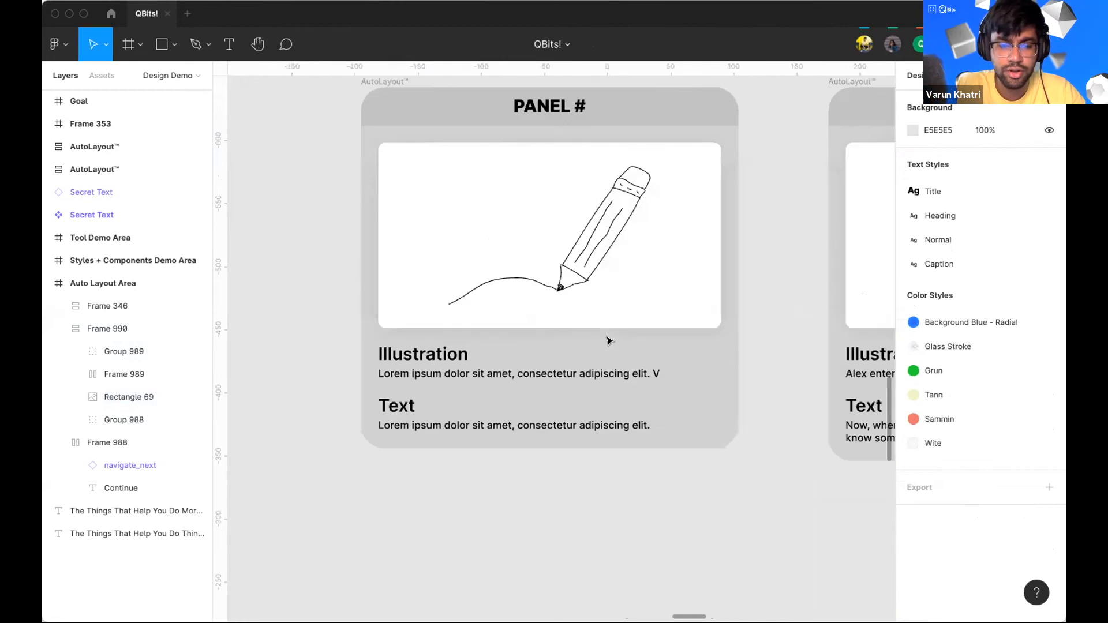
Step: Append a long string of filler text to the Illustration description in the panel card
left_click(496, 378)
left_click(496, 378)
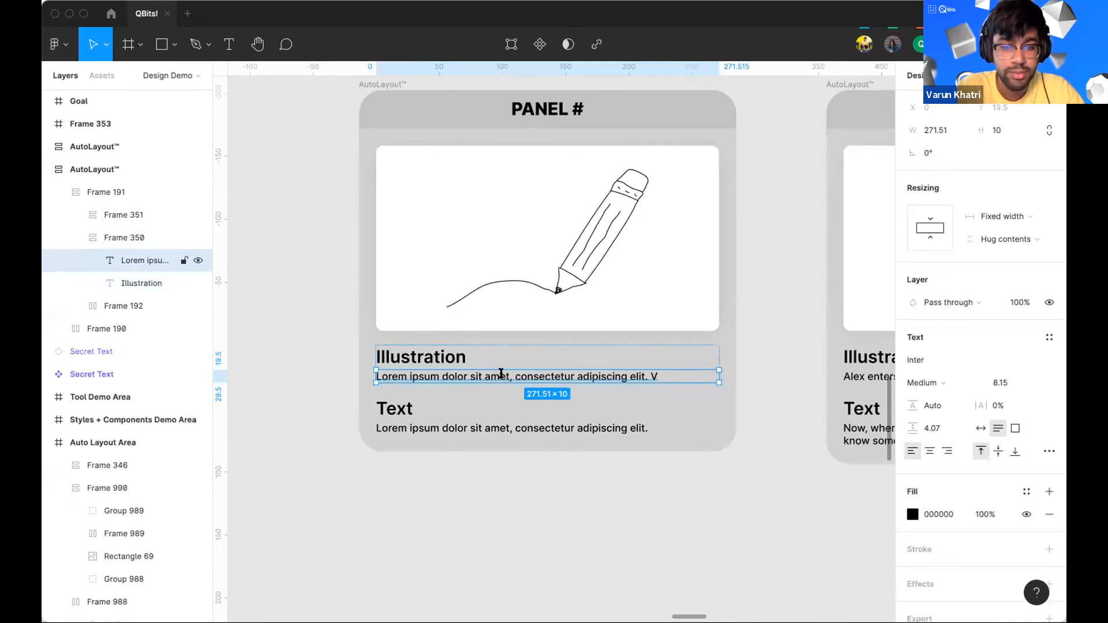
double_click(501, 374)
left_click(670, 375)
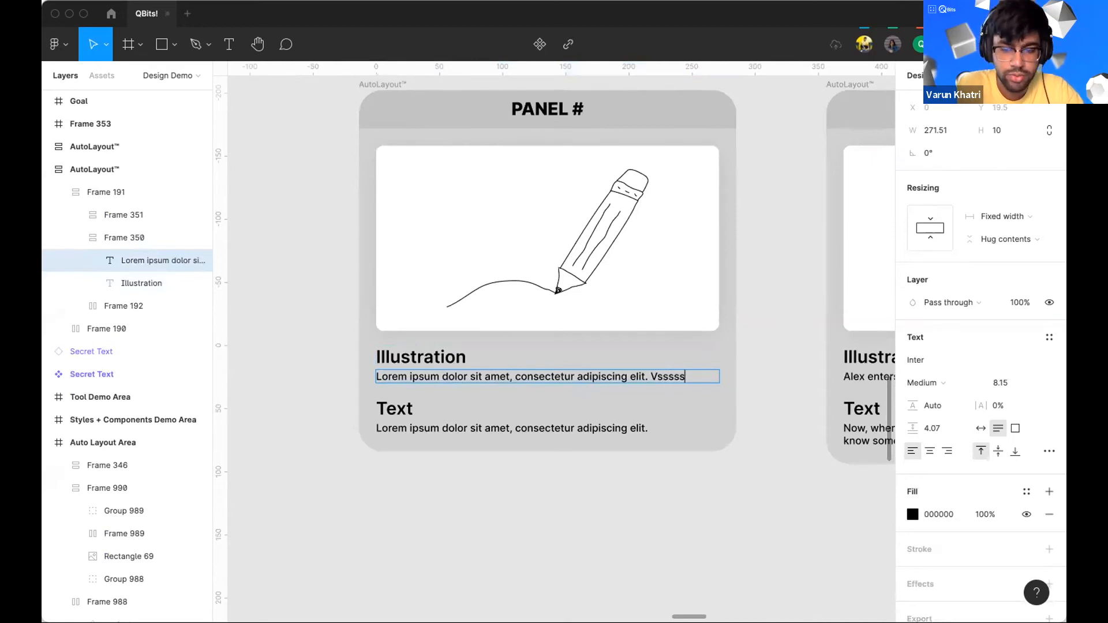
type("sdasdasdasdasdasdasdas")
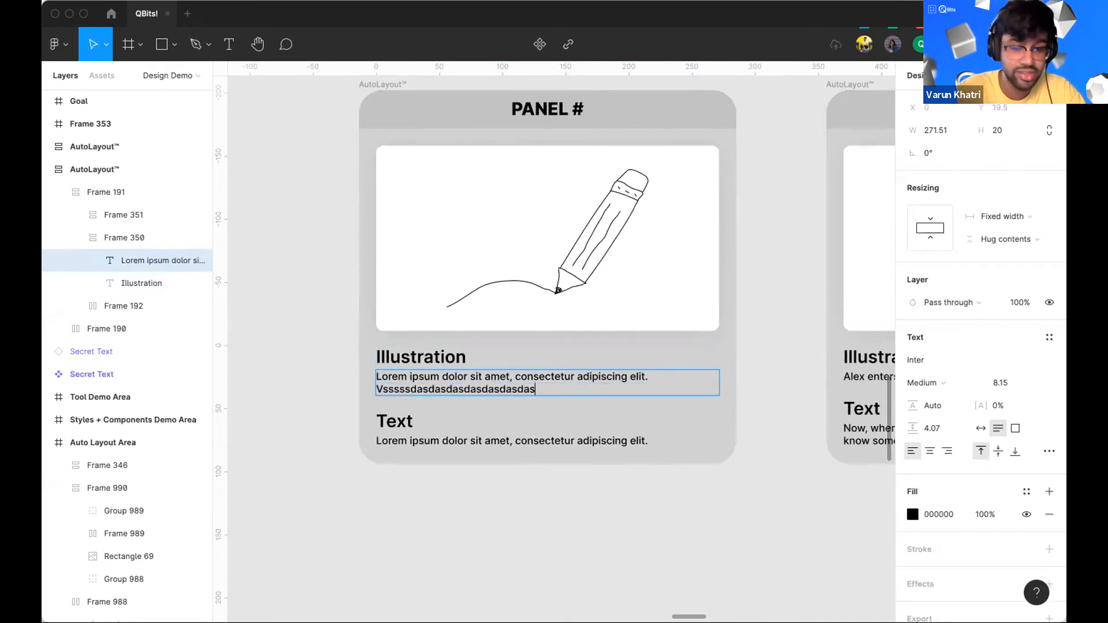
type("dasdasdasdasdasdsada")
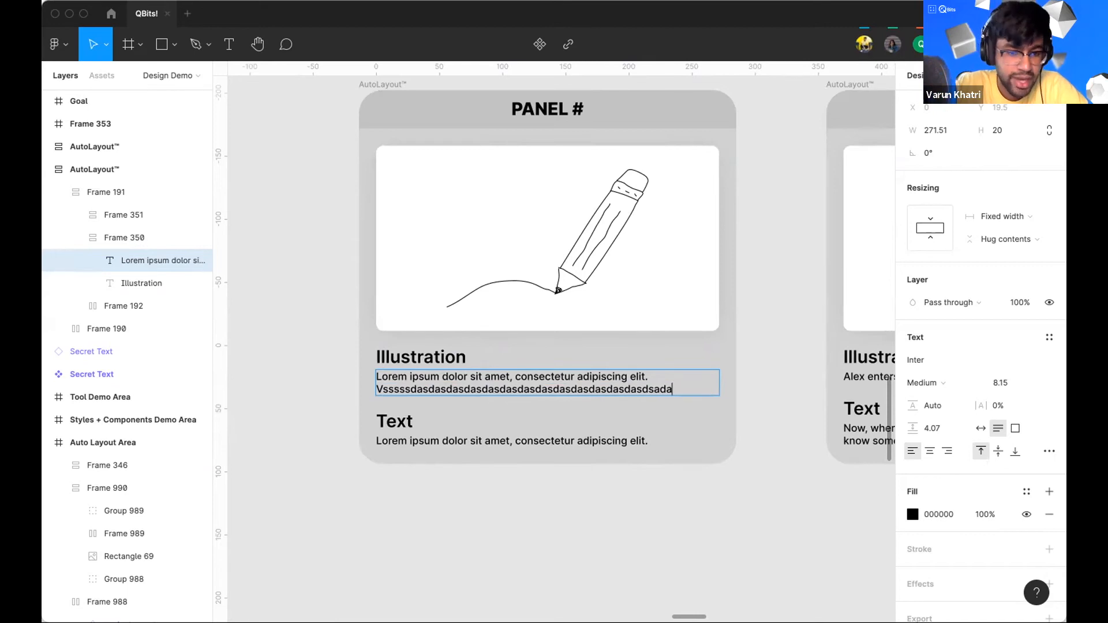
Step: Pan across the canvas to examine the Latest Updates designs
scroll(558, 290, "down", 3)
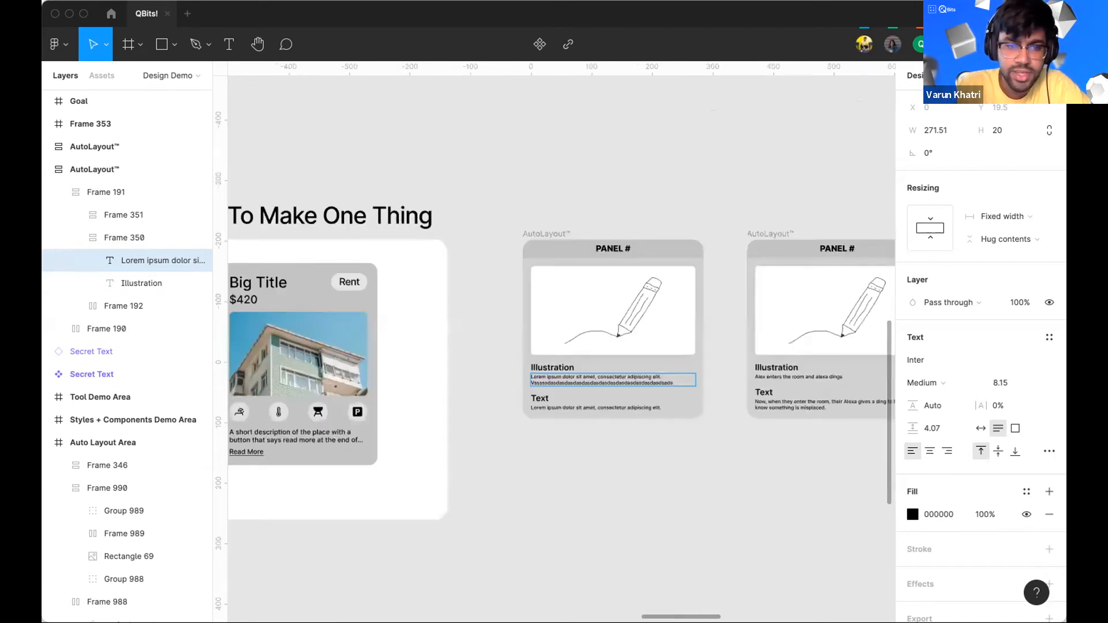
scroll(612, 334, "right", 8)
scroll(674, 382, "up", 3)
scroll(674, 382, "down", 2)
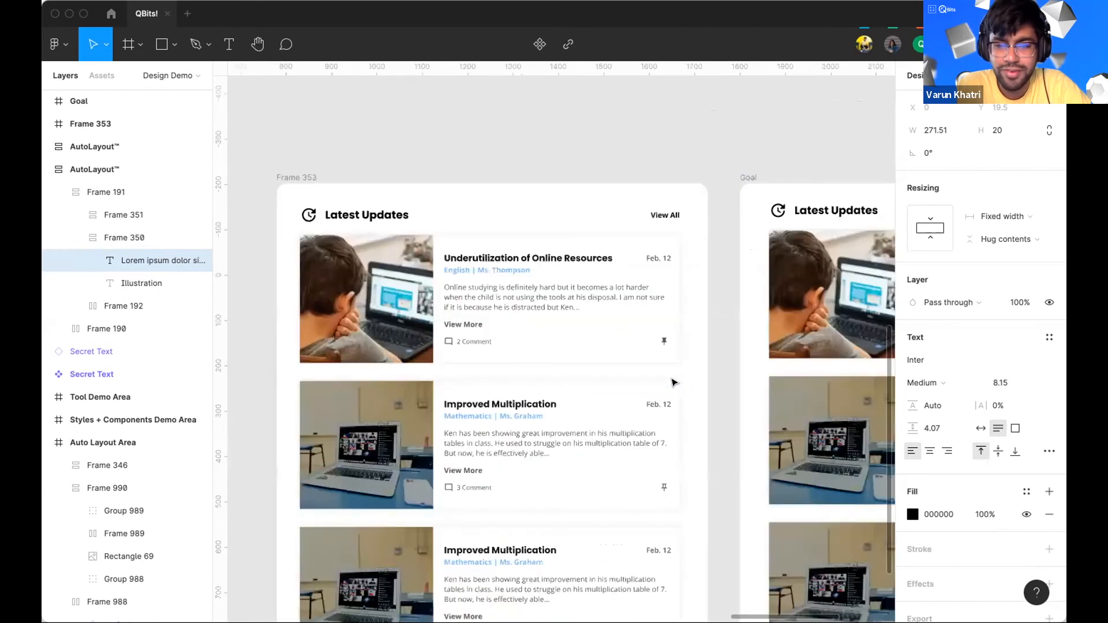
scroll(672, 378, "right", 10)
scroll(670, 376, "right", 2)
scroll(670, 376, "down", 1)
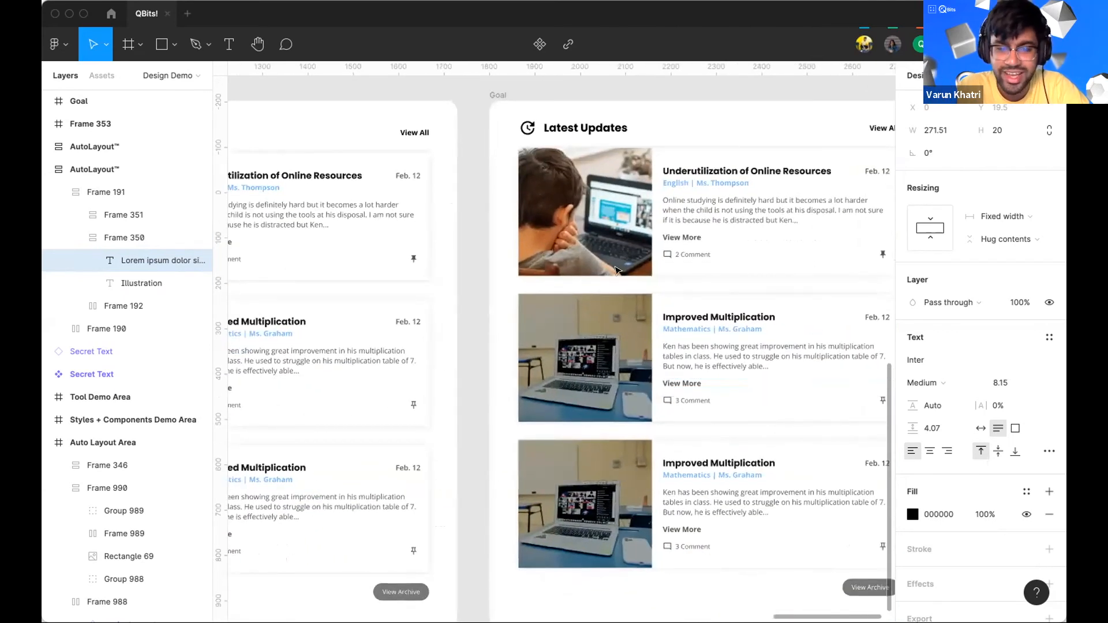
scroll(617, 270, "right", 4)
scroll(616, 270, "down", 2)
scroll(617, 270, "right", 1)
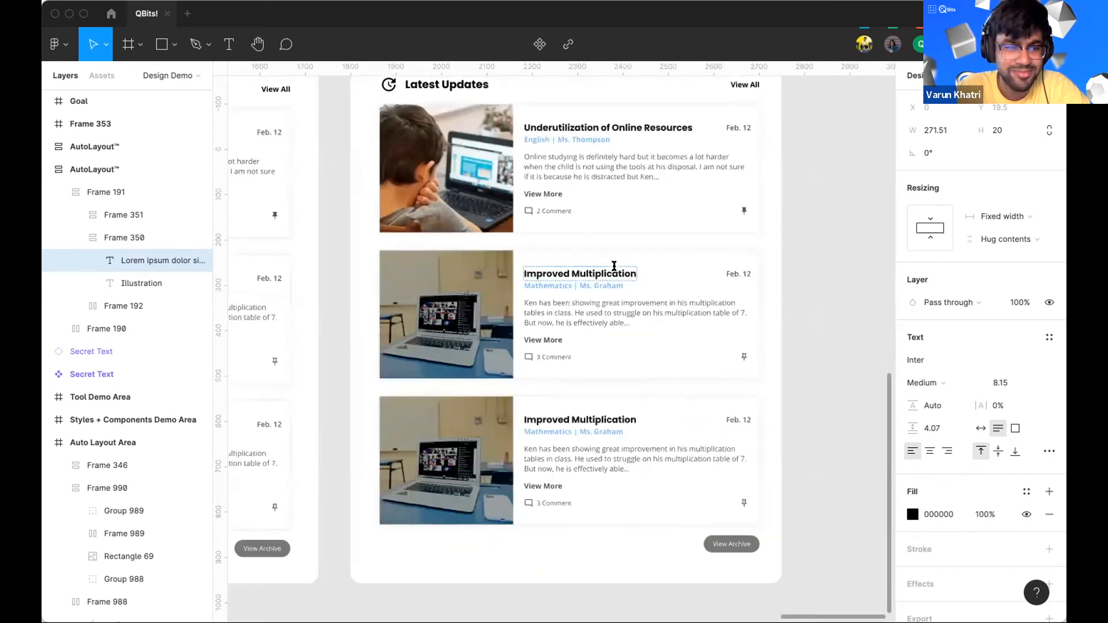
scroll(616, 270, "up", 1)
scroll(617, 270, "left", 1)
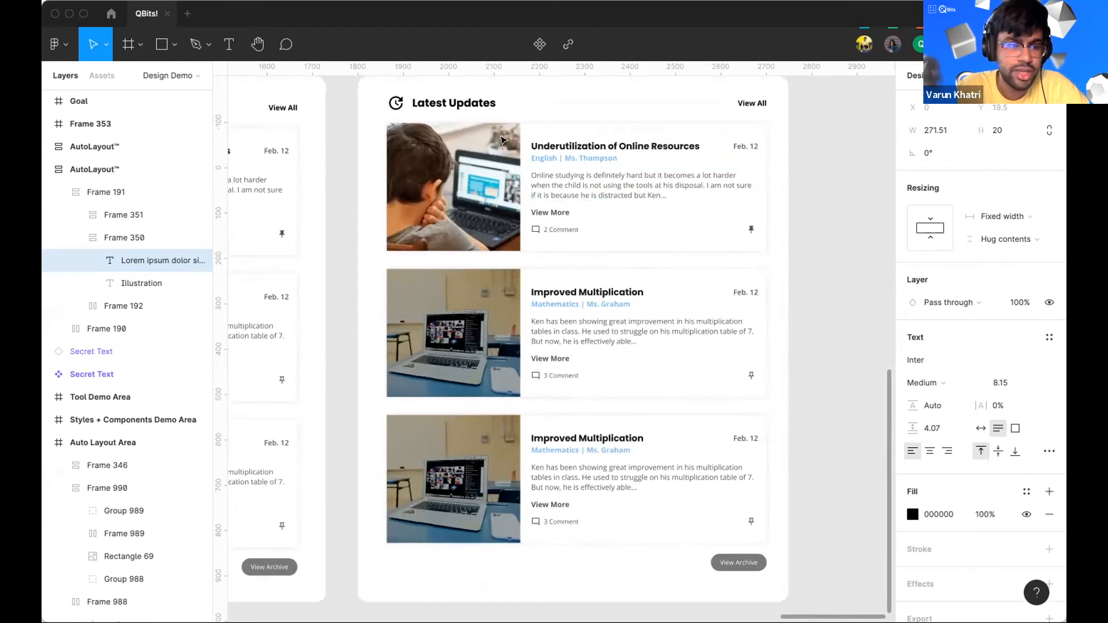
scroll(577, 156, "up", 3)
Step: Inspect the Goal frame's layer structure, including the Latest Updates frame and its child frames
left_click(371, 124)
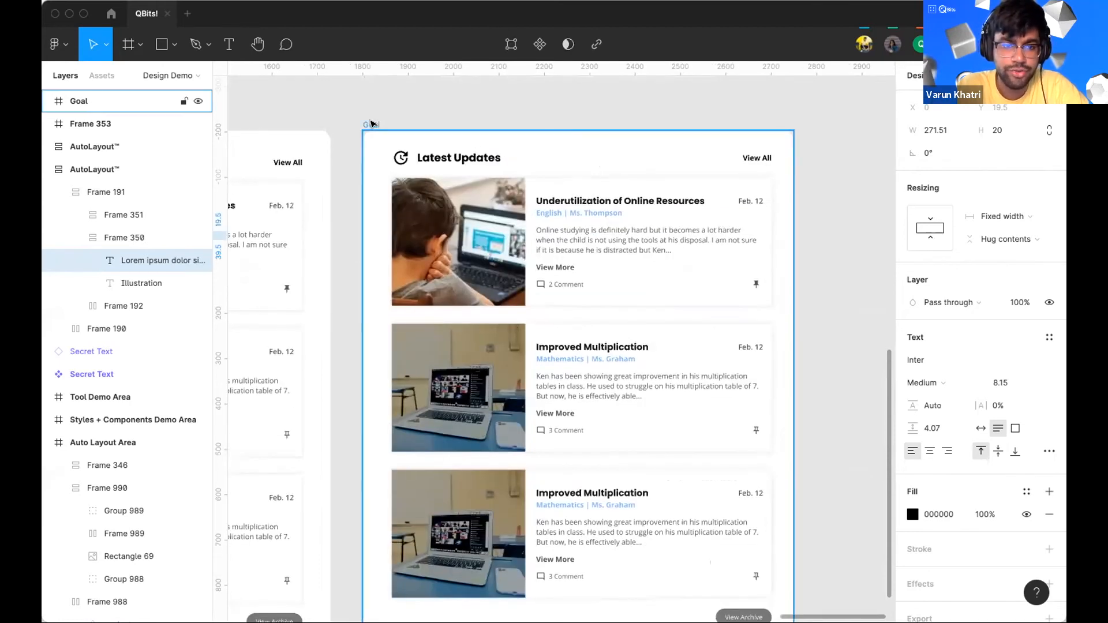
left_click(47, 169)
left_click(369, 125)
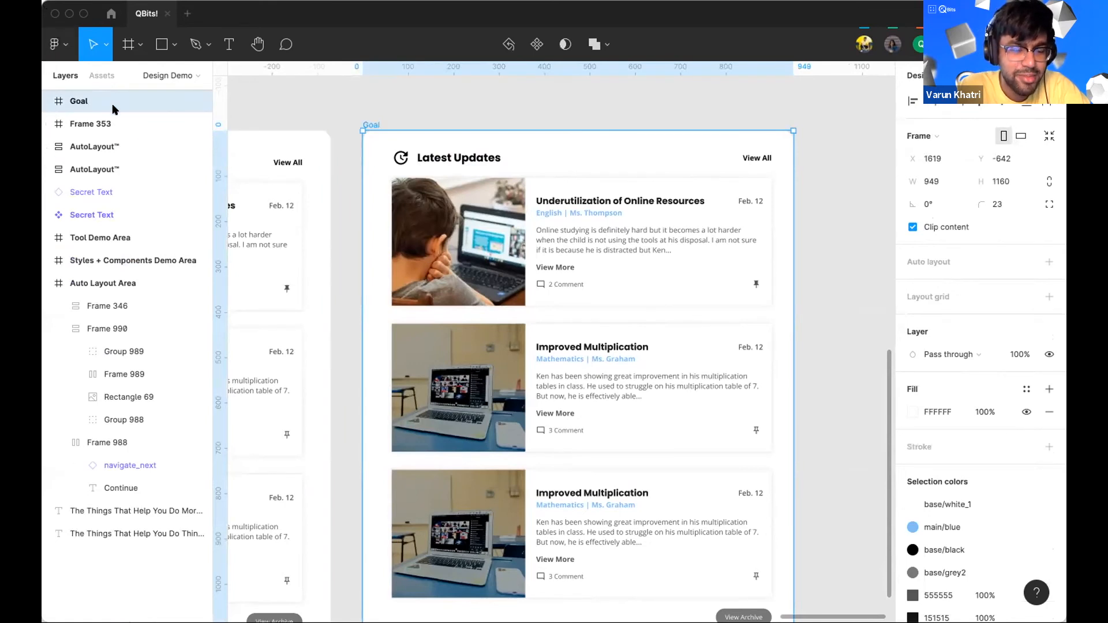
left_click(48, 102)
left_click(75, 121)
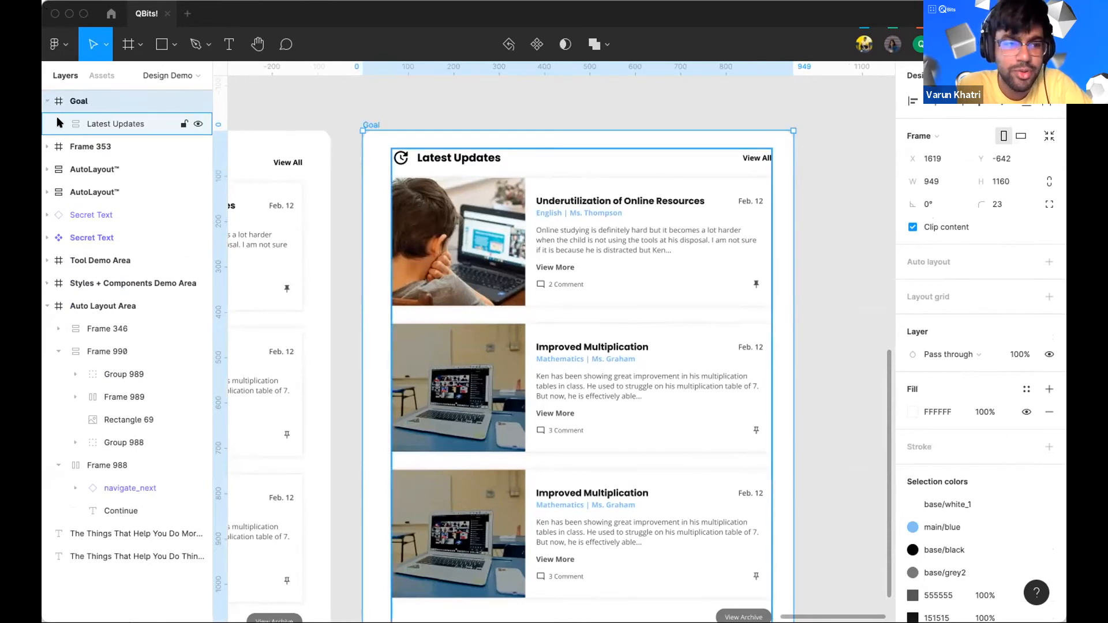
left_click(56, 123)
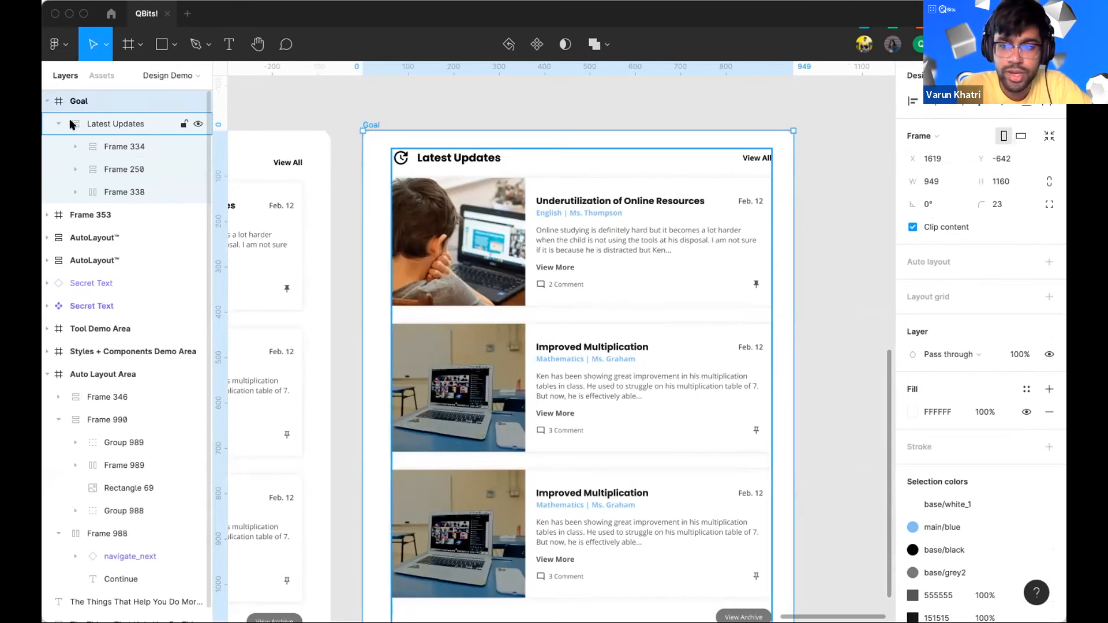
left_click(72, 124)
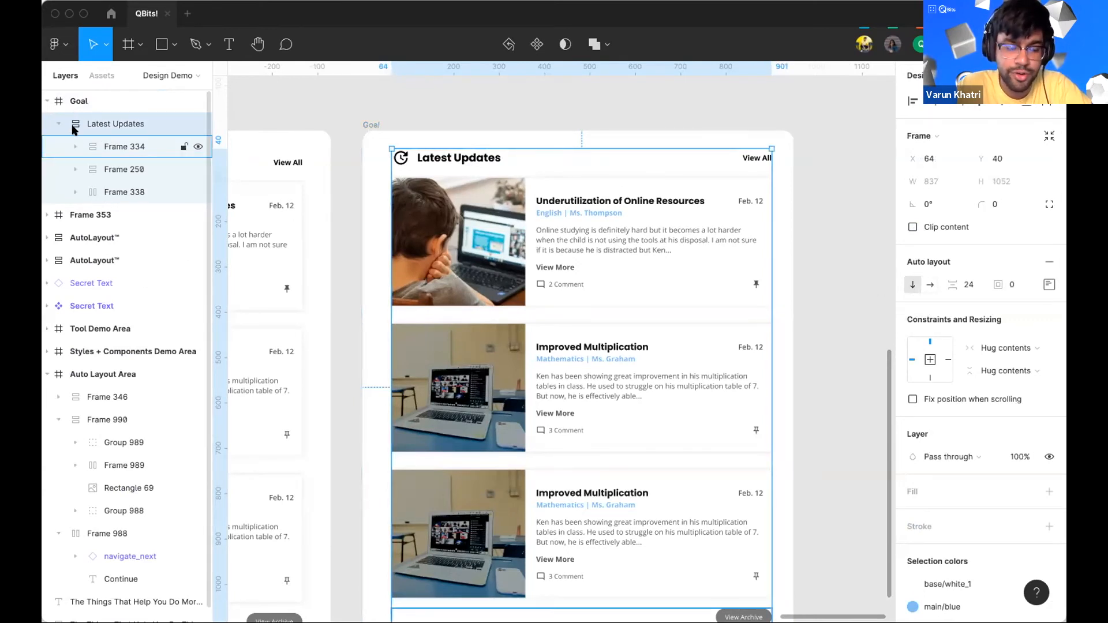
left_click(124, 192)
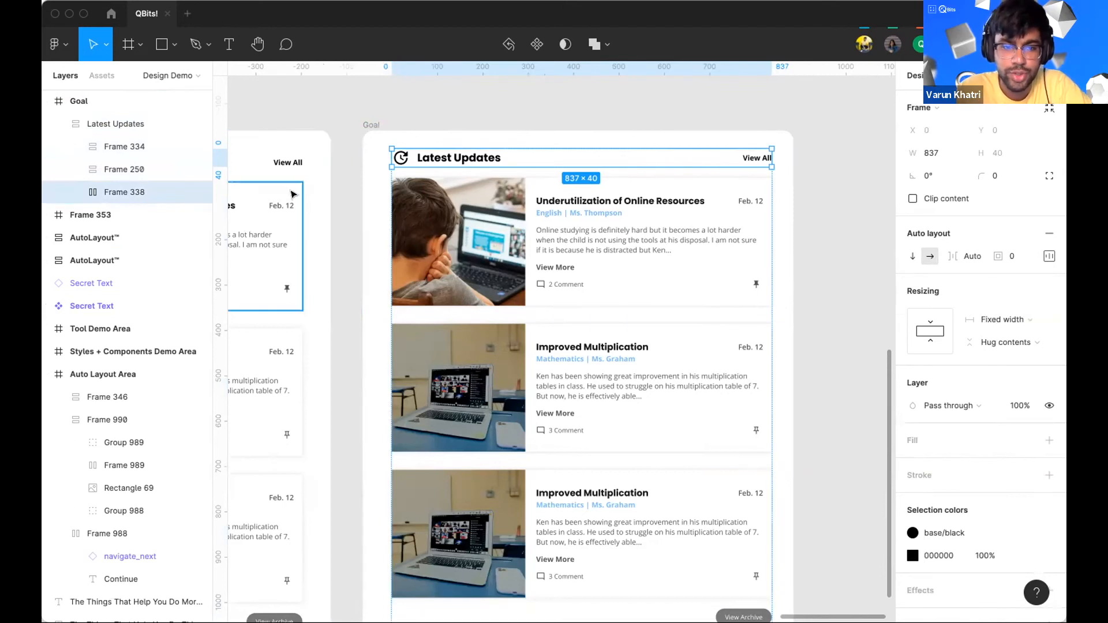
left_click(652, 134)
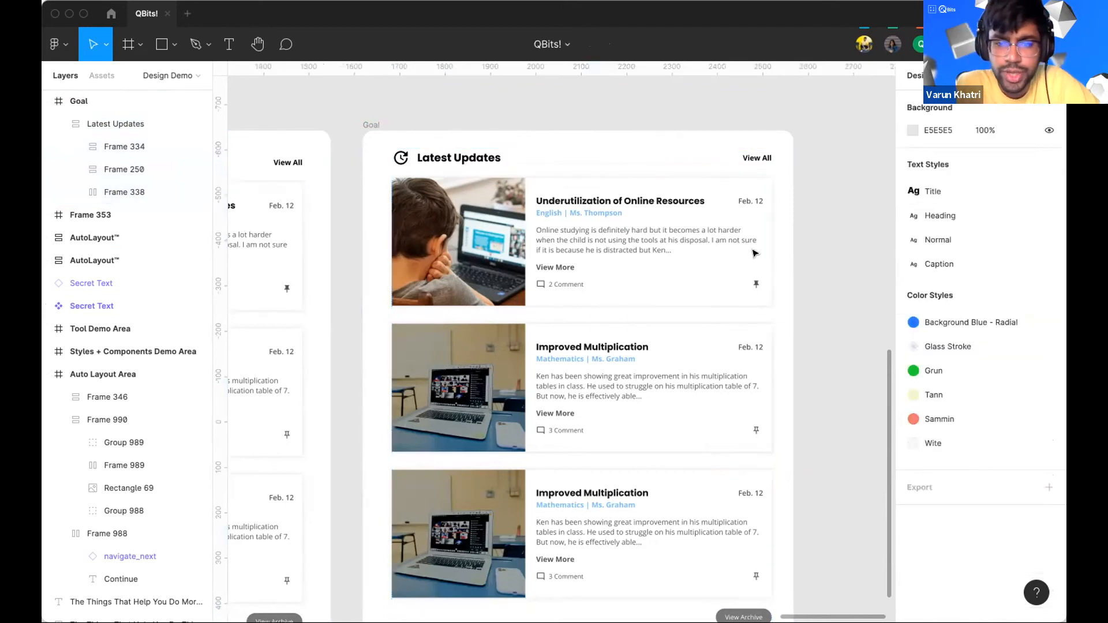
Step: Examine the auto layout settings of the Latest Updates frame and each of its nested frames
scroll(574, 321, "down", 2)
scroll(557, 174, "left", 5)
scroll(557, 175, "down", 2)
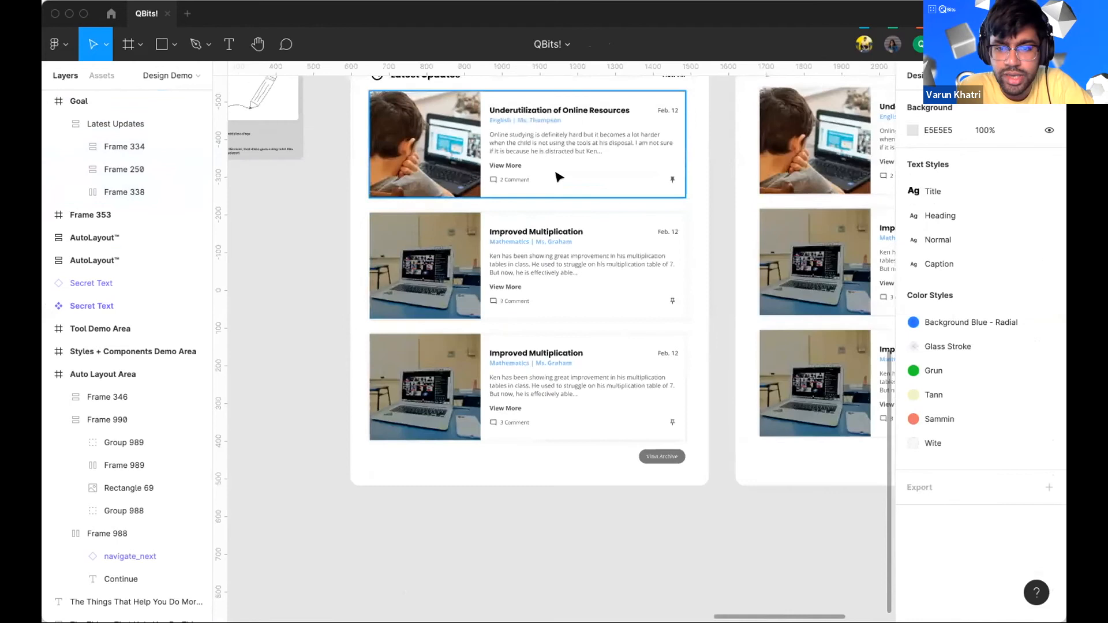
scroll(615, 188, "up", 2)
scroll(616, 188, "right", 3)
scroll(574, 158, "right", 3)
left_click(116, 124)
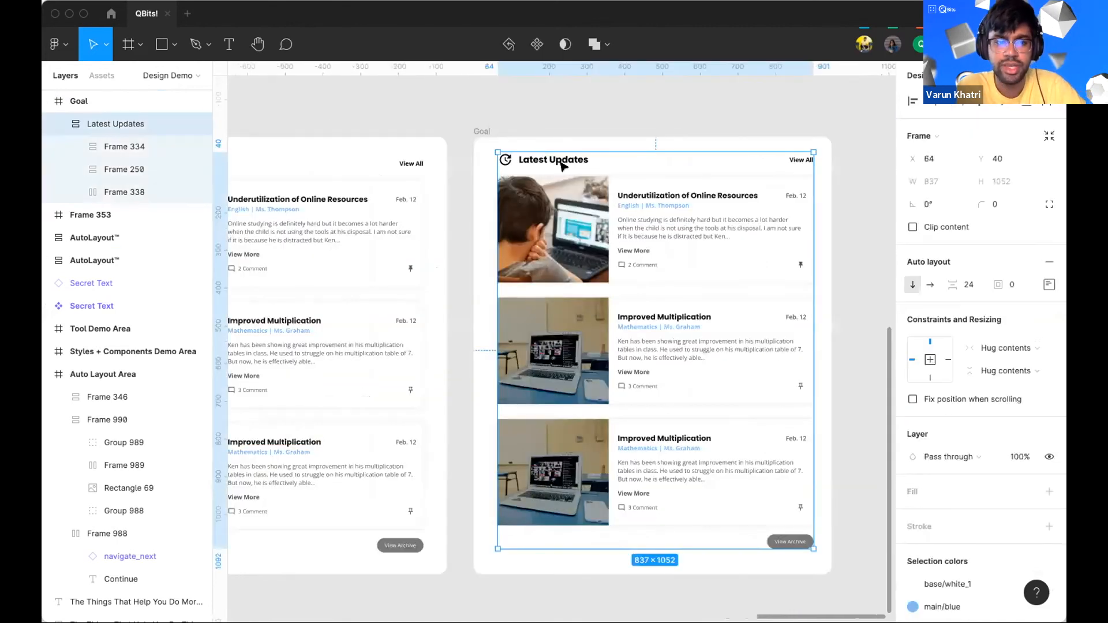
left_click(107, 148)
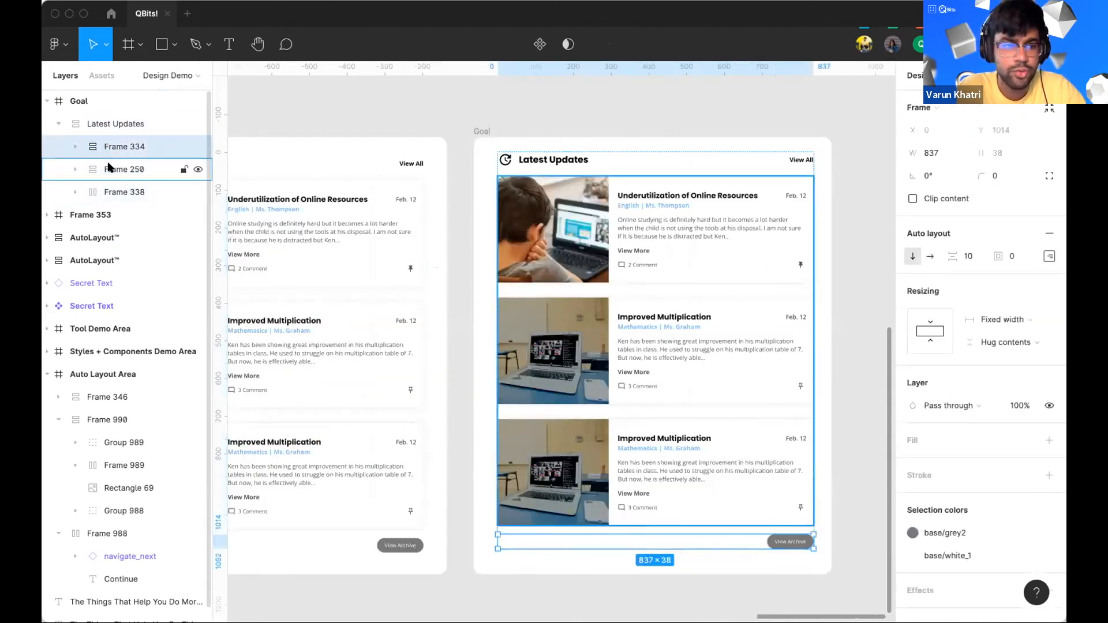
left_click(110, 169)
left_click(110, 192)
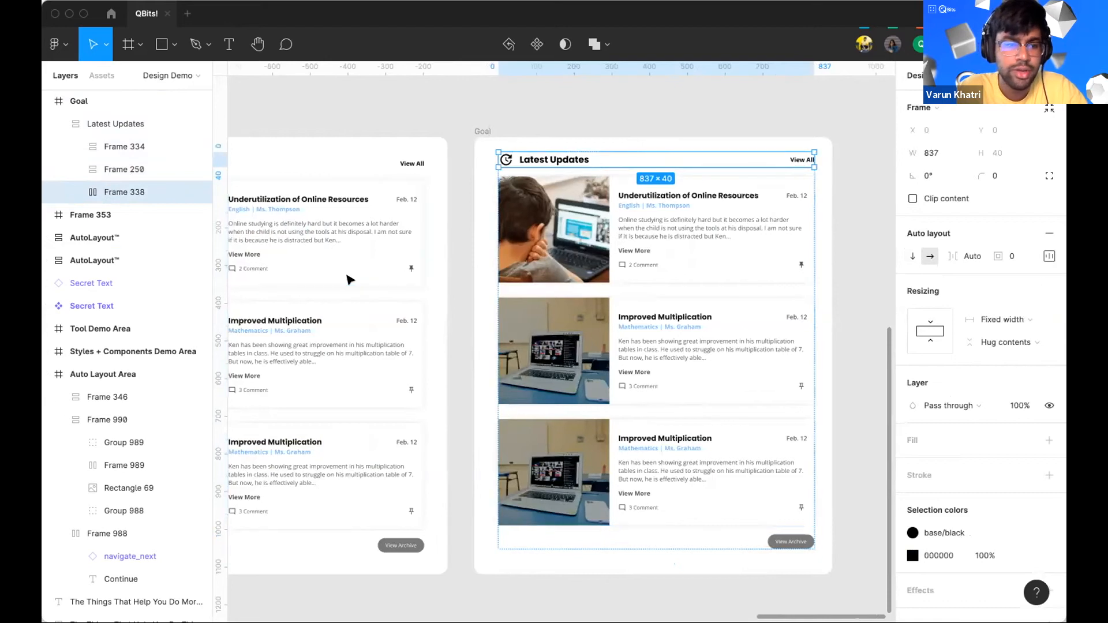
Step: Inspect the update cards, View Archive button and Latest Updates heading in Frame 353
scroll(404, 289, "left", 4)
scroll(403, 288, "down", 1)
scroll(471, 260, "left", 3)
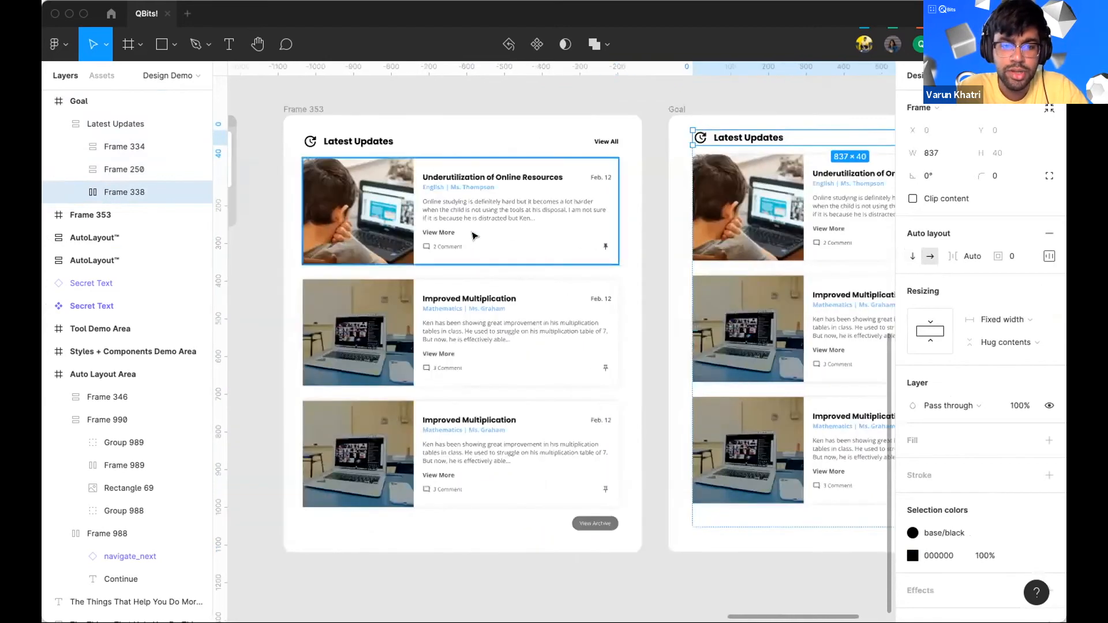
left_click(461, 320)
left_click(589, 505)
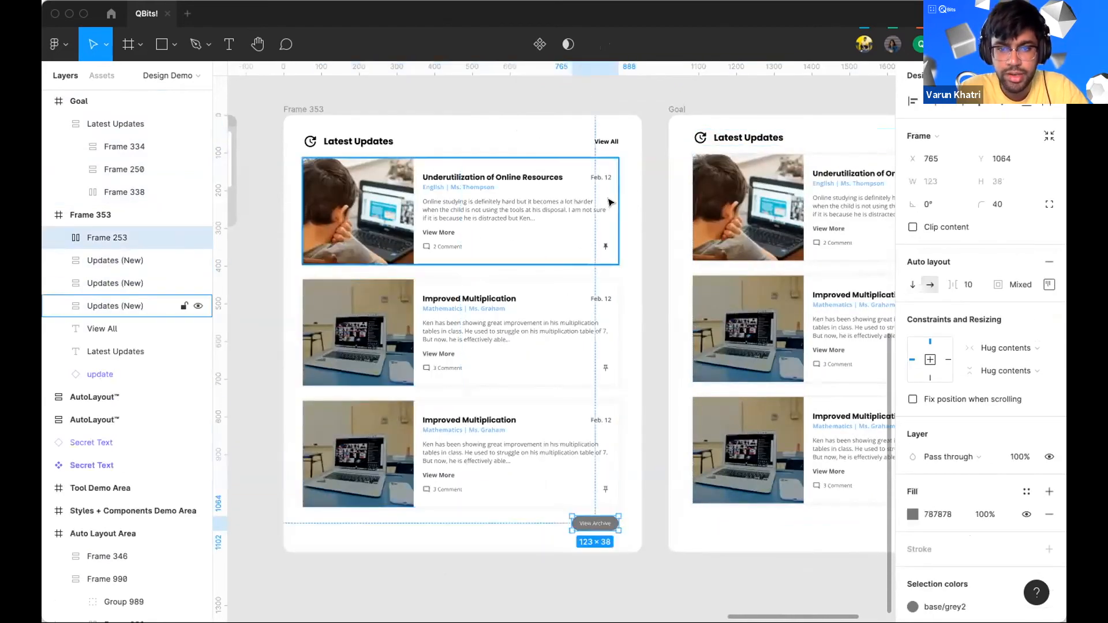
left_click(607, 143)
left_click(367, 146)
left_click(312, 144)
left_click(379, 144)
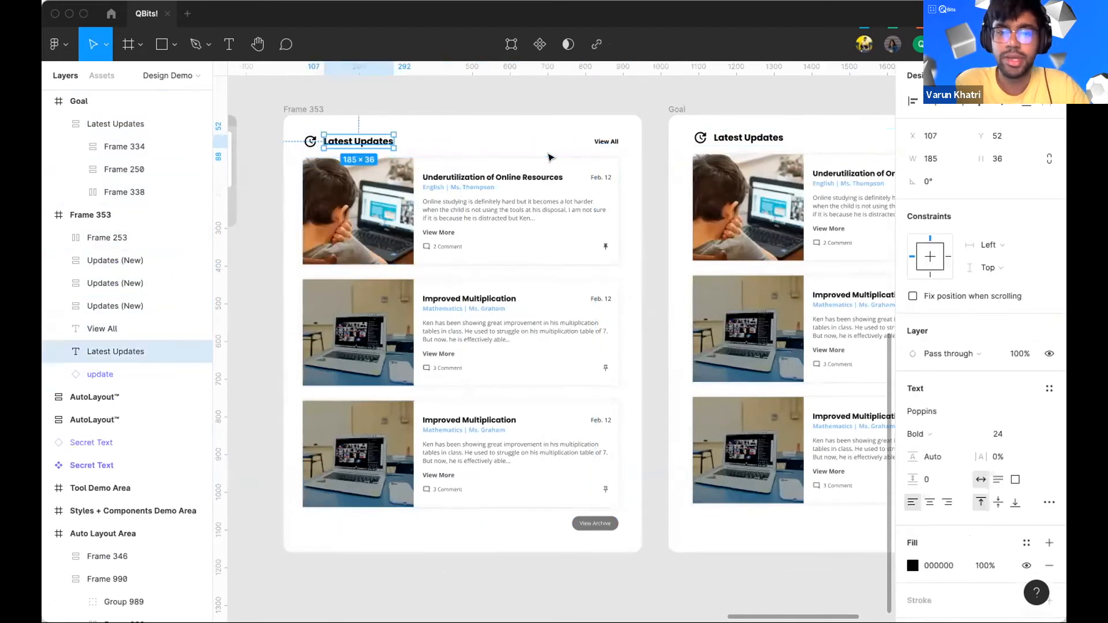
Step: Select the three update cards in Frame 353 and group them
scroll(549, 158, "up", 5)
scroll(549, 158, "down", 3)
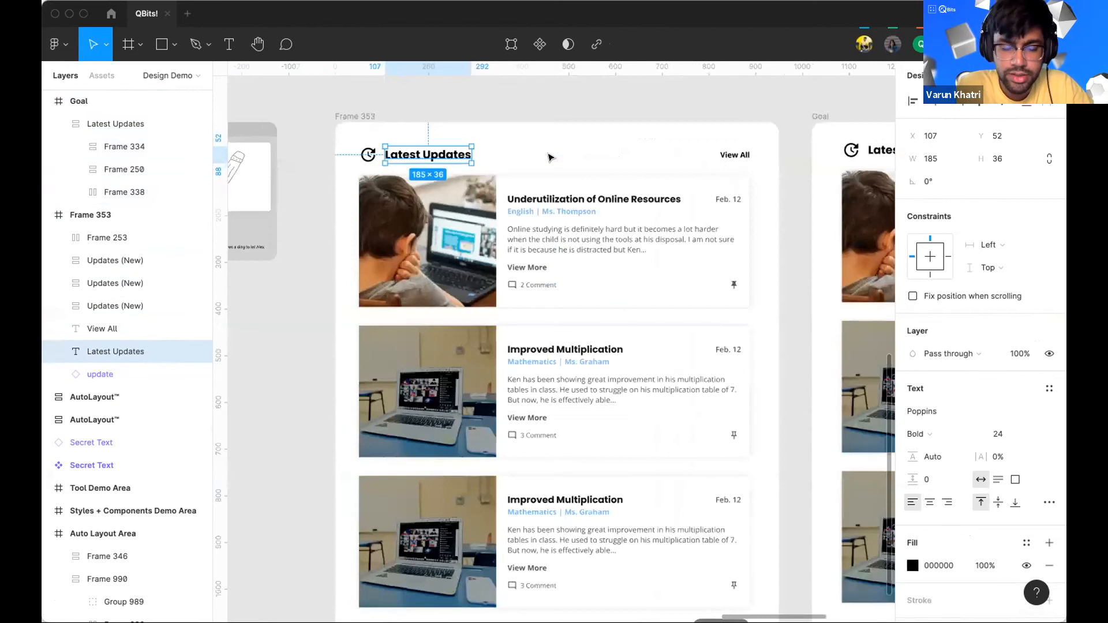
scroll(556, 214, "up", 3)
scroll(557, 213, "right", 2)
scroll(516, 211, "down", 5)
left_click(518, 212)
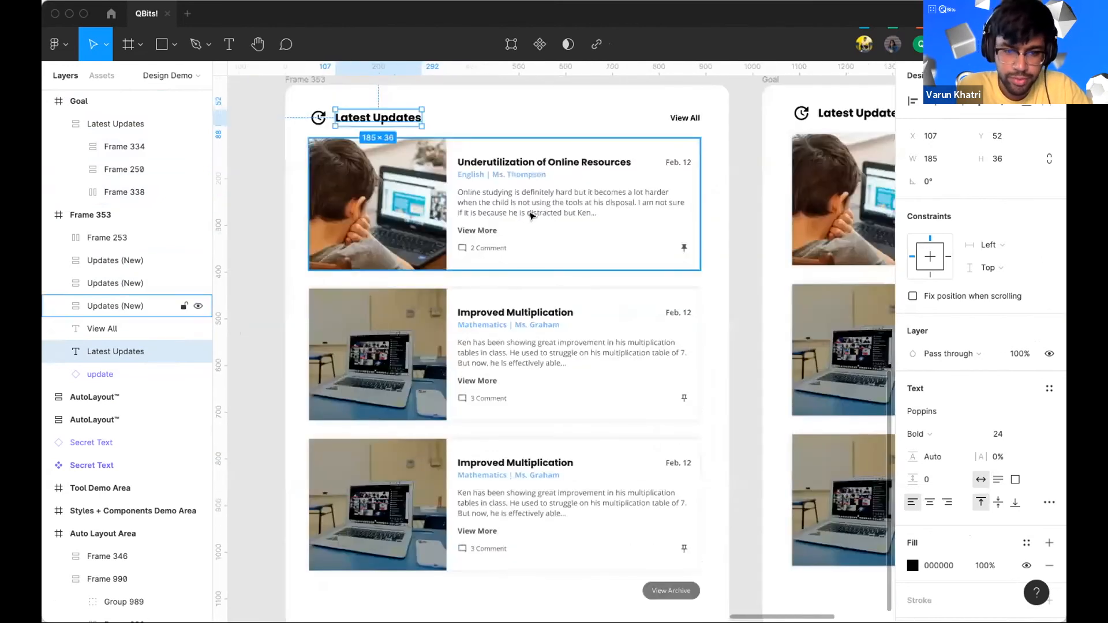
left_click(527, 297, "shift")
left_click(526, 530, "shift")
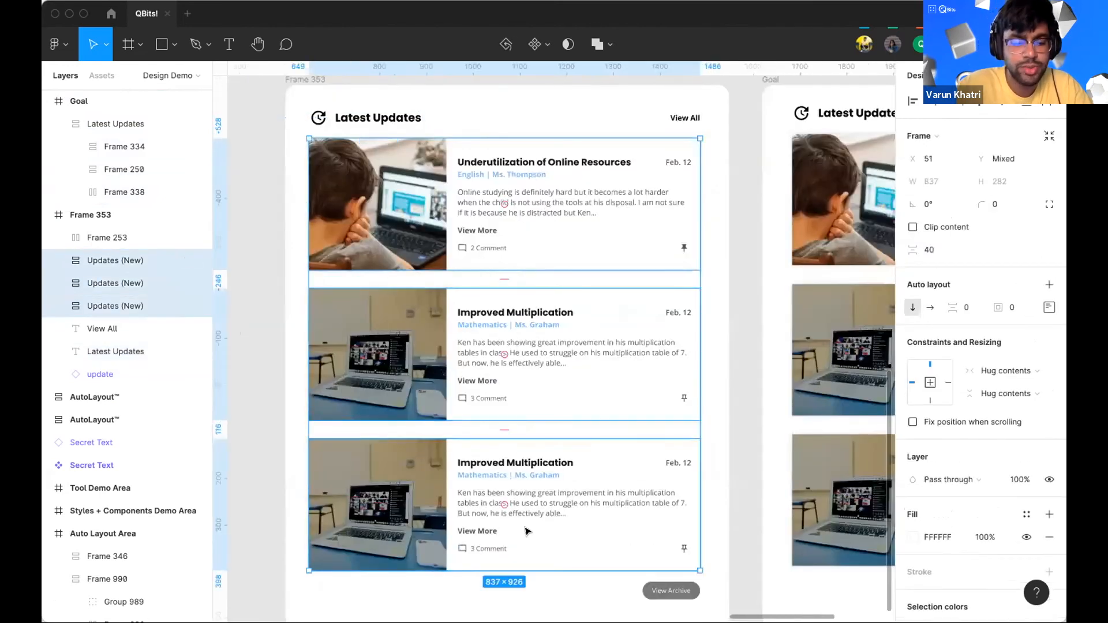
key("ctrl+g")
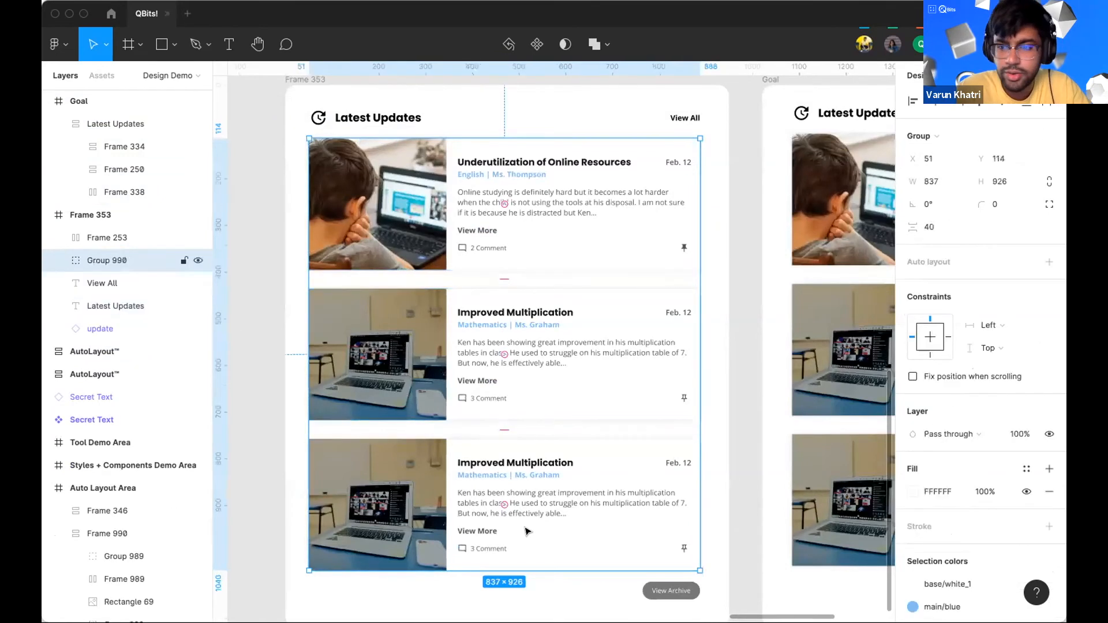
Step: Add auto layout to the group of update cards and set the spacing between them to 32
left_click(1049, 261)
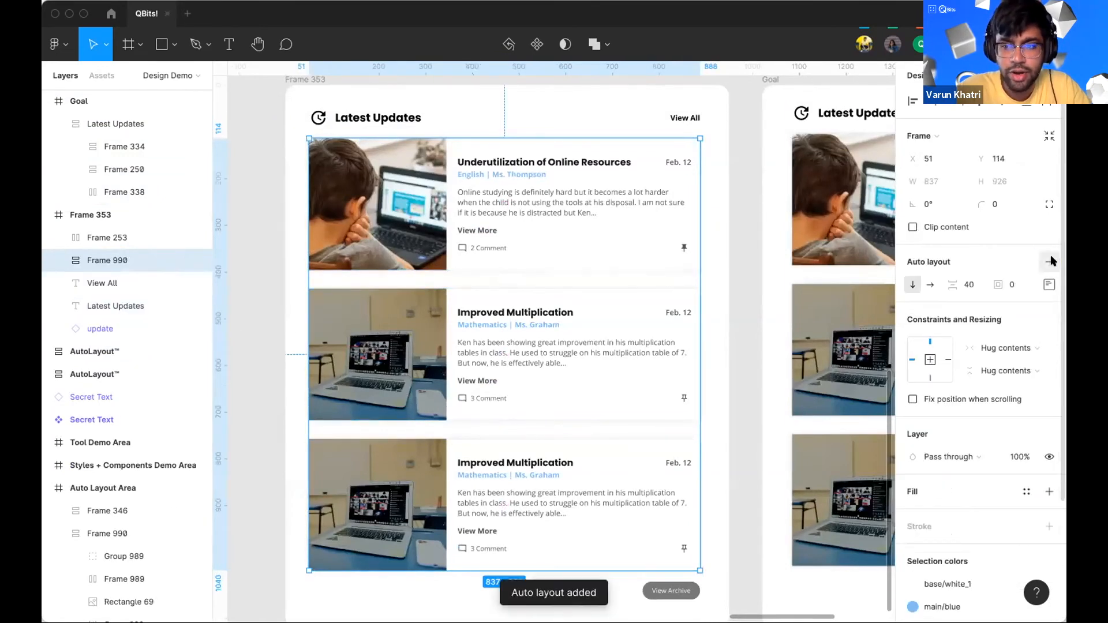
left_click(969, 285)
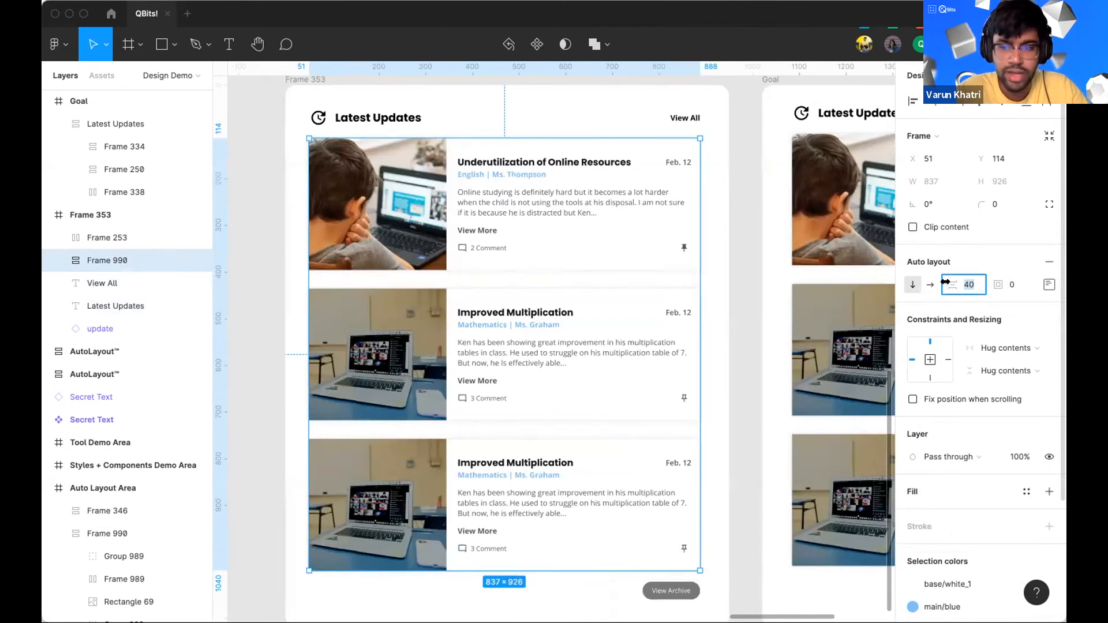
type("32")
key("Return")
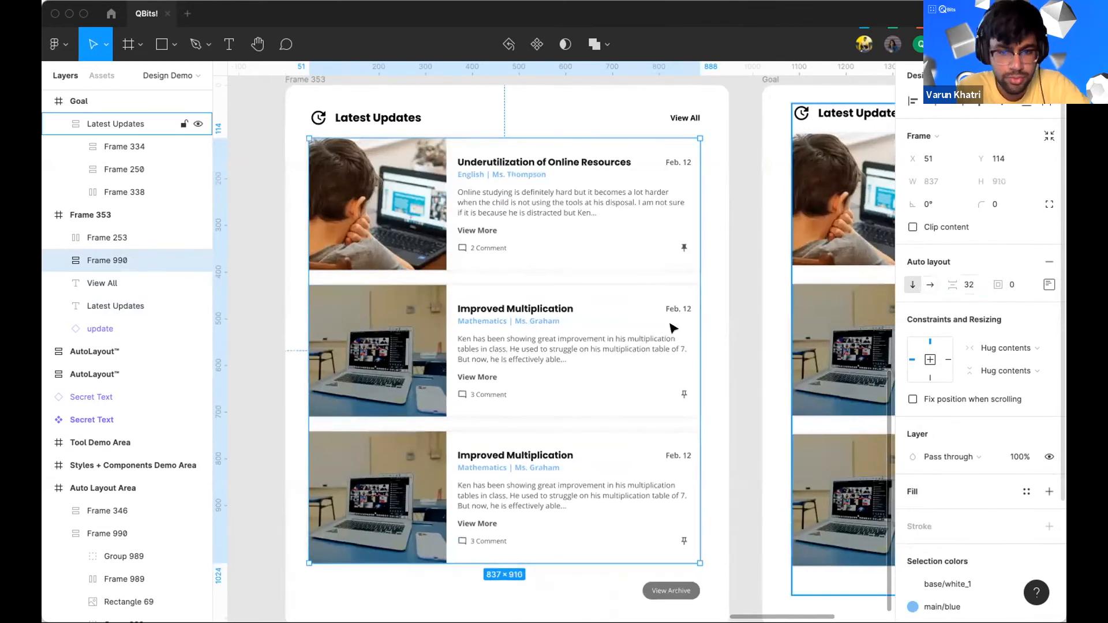
left_click(751, 283)
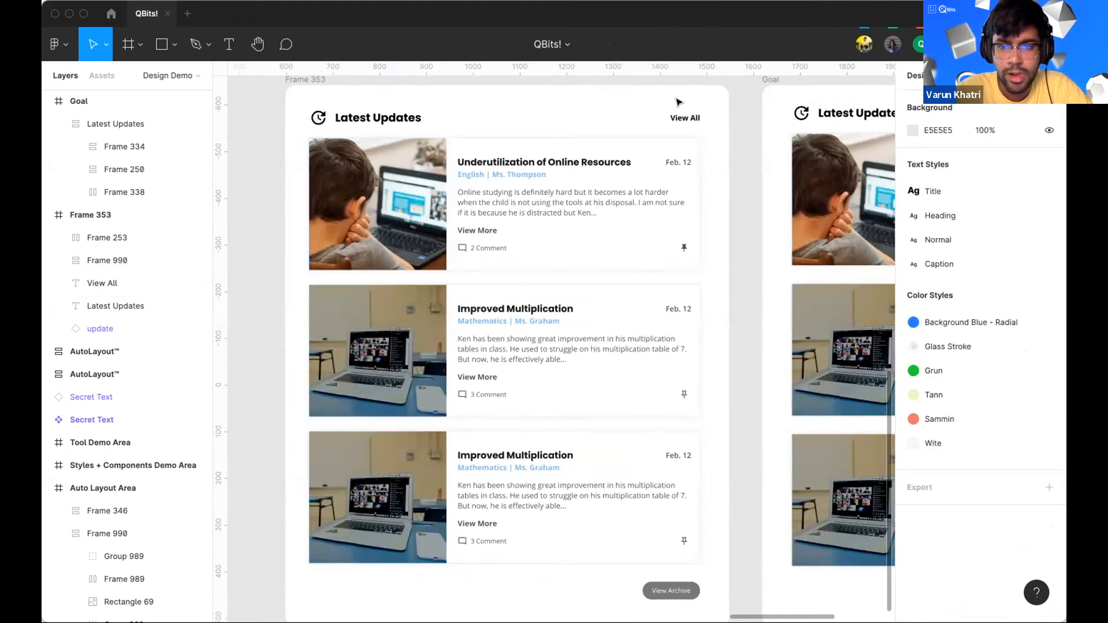
Step: Select the refresh icon together with the Latest Updates heading text and group them
scroll(652, 126, "up", 2)
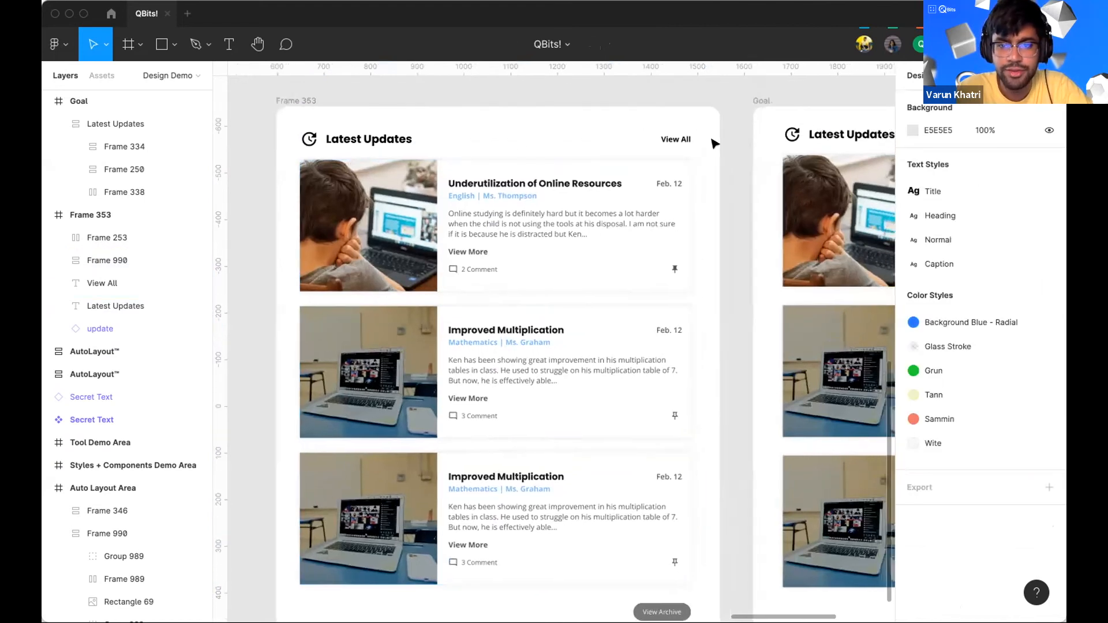
left_click(323, 138)
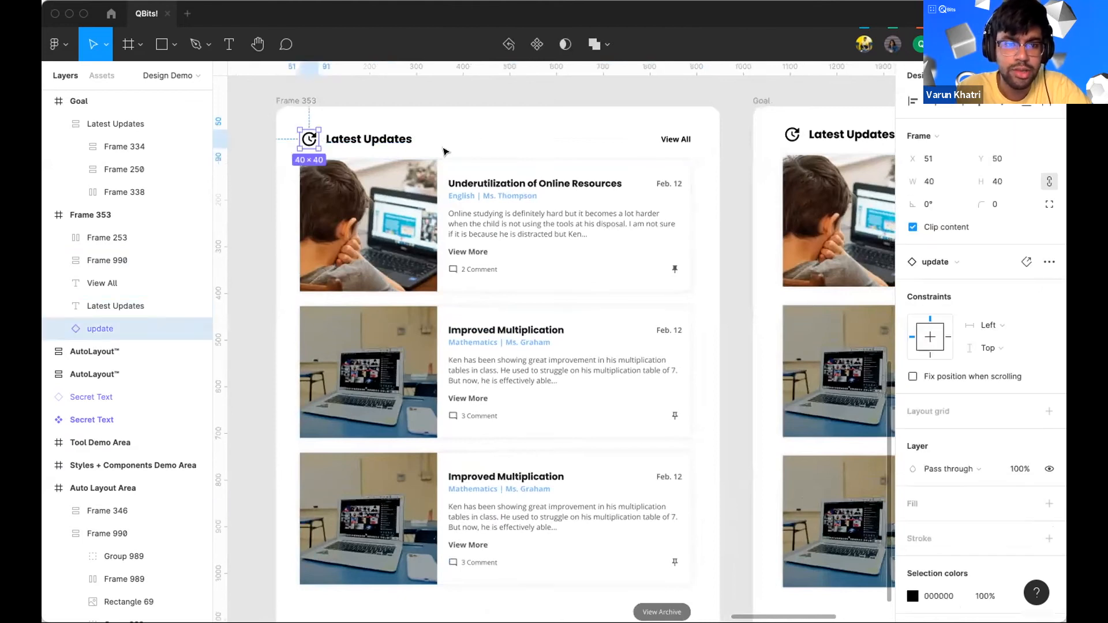
left_click(273, 113)
left_click_drag(444, 149, 267, 109)
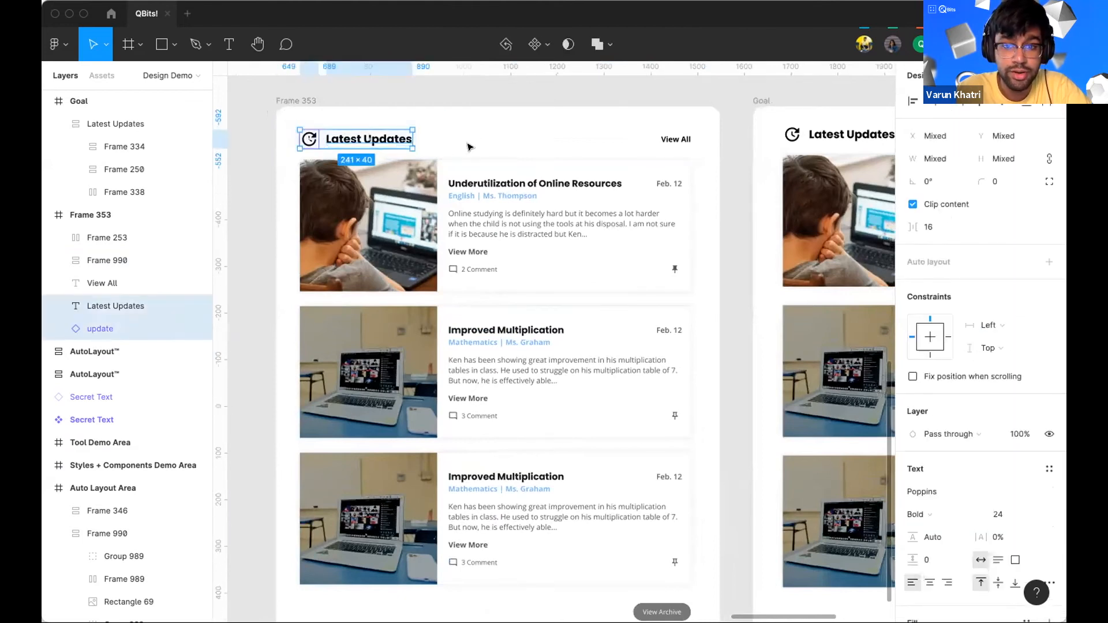
scroll(503, 147, "right", 3)
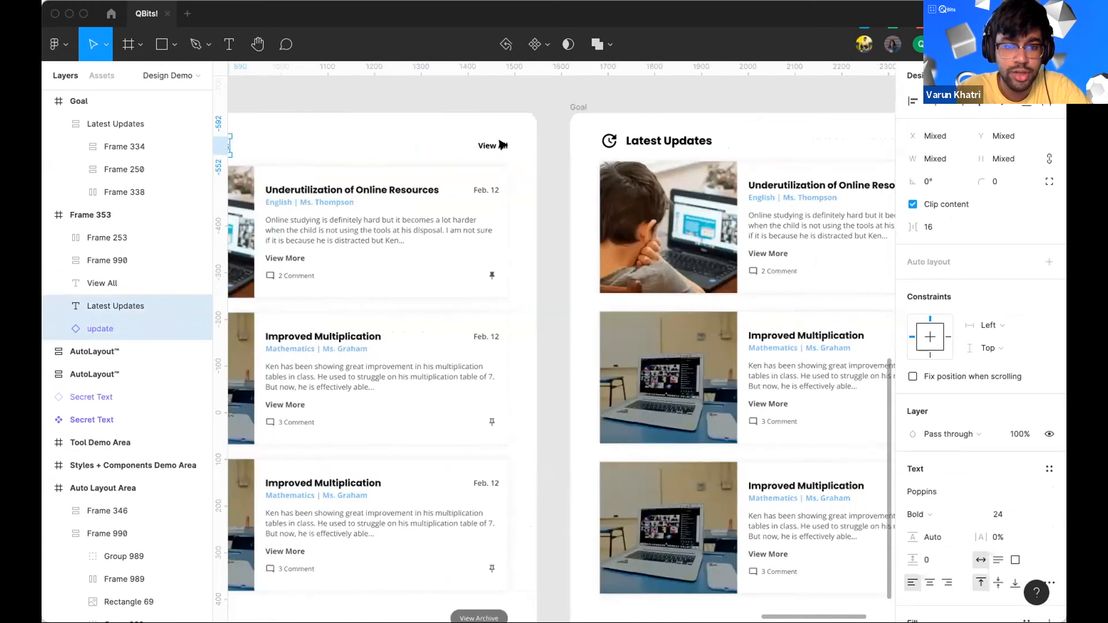
scroll(508, 146, "left", 3)
scroll(509, 146, "up", 1)
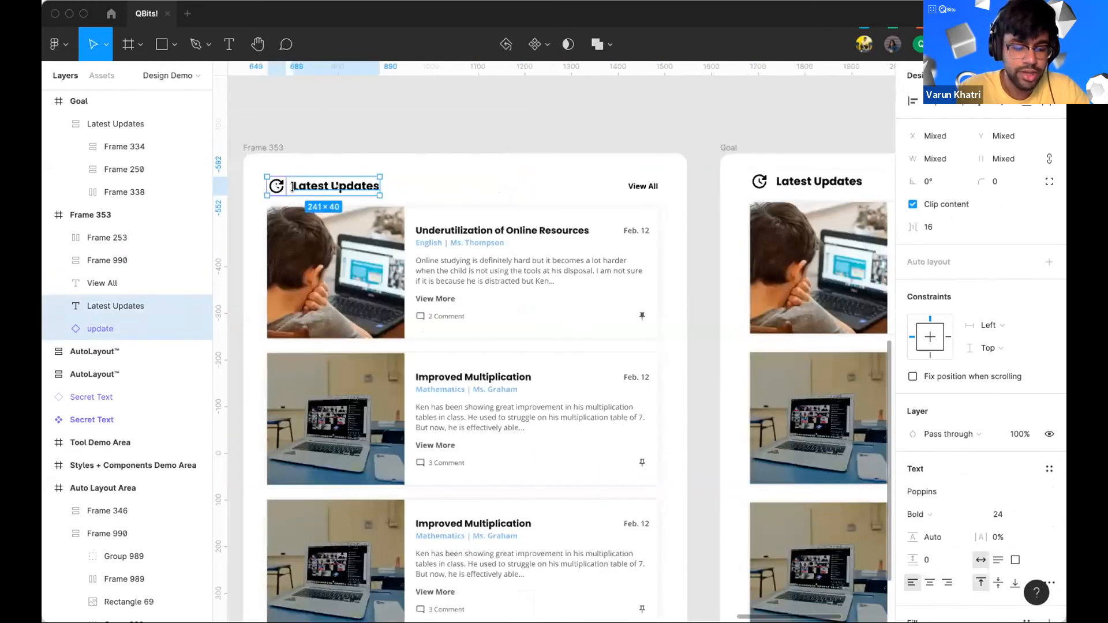
key("super+g")
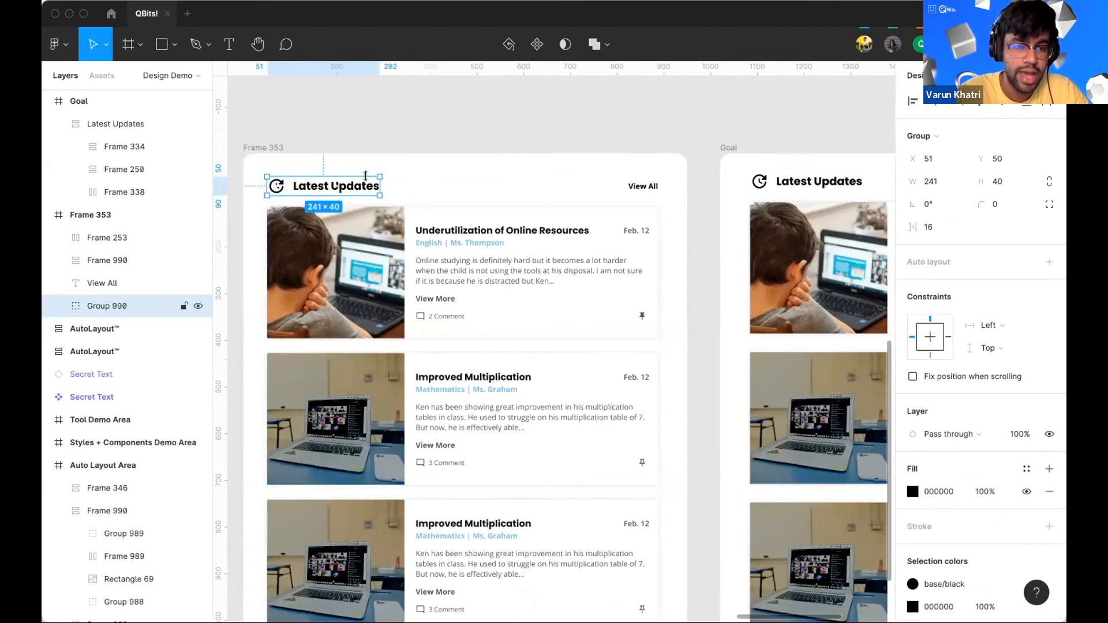
Step: Add auto layout to the heading group and set the gap between icon and text to 12
left_click(1049, 261)
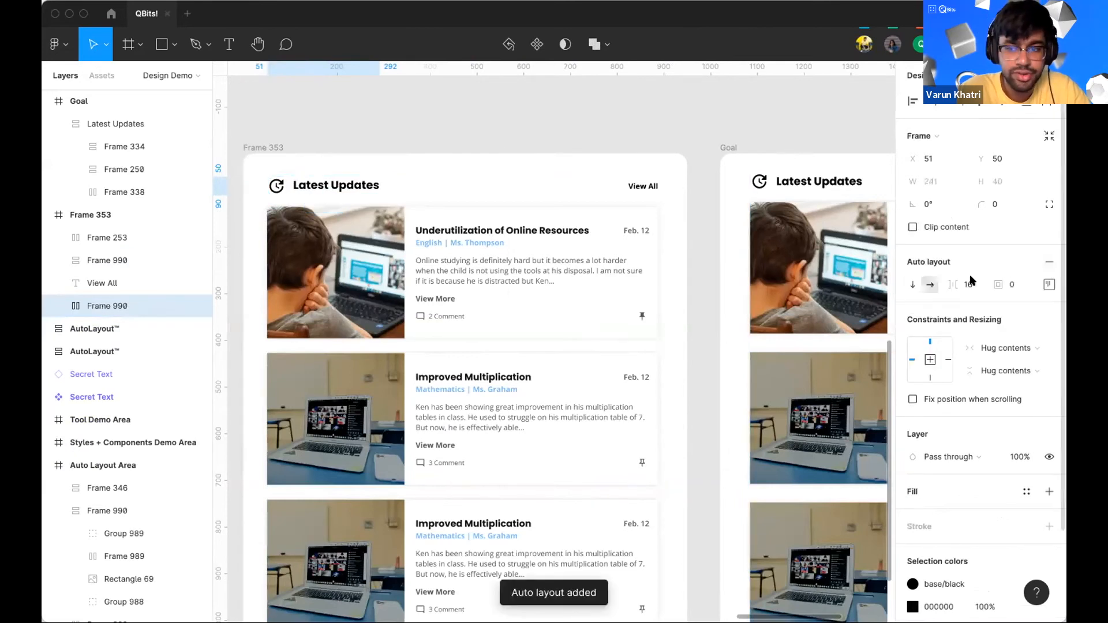
left_click(978, 285)
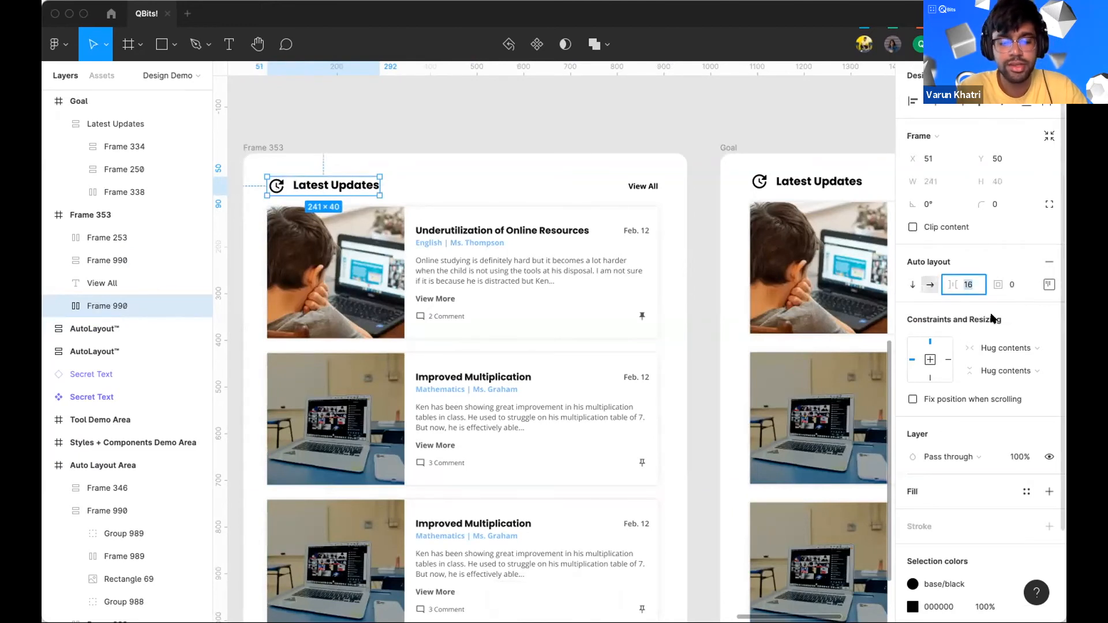
type("12")
key("Return")
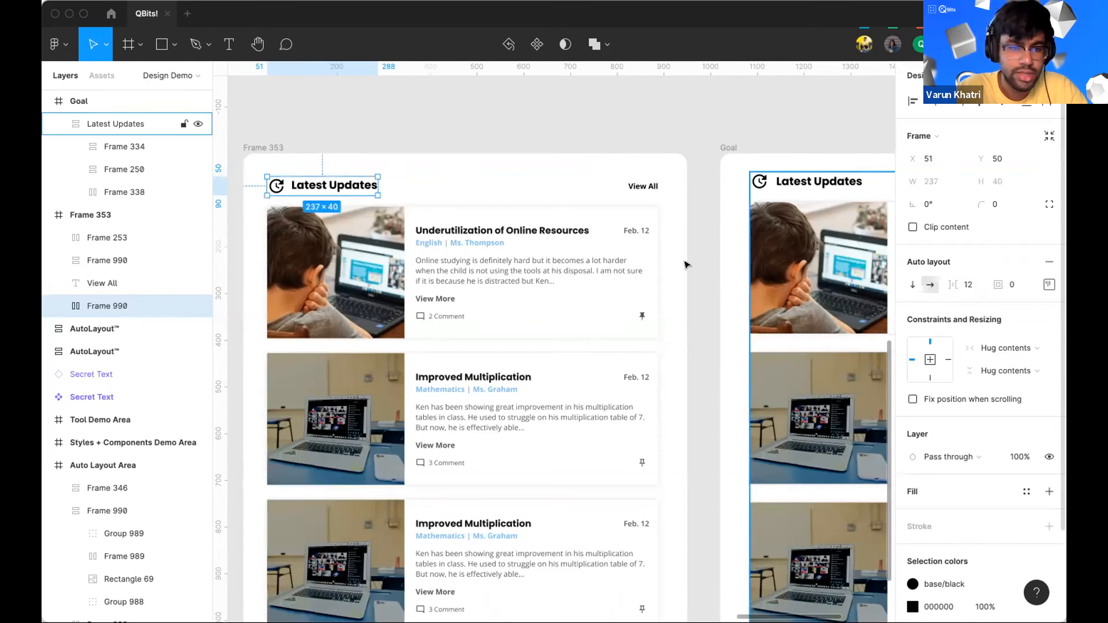
Step: Group the heading frame with the View All text and add auto layout to the new group
left_click(521, 183)
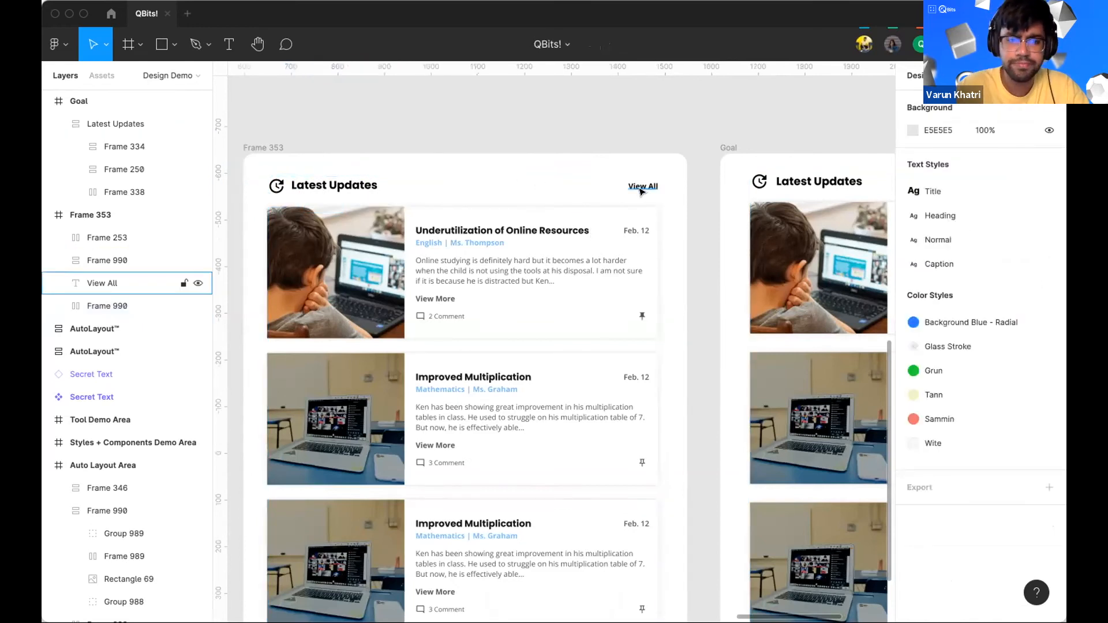
left_click(354, 184)
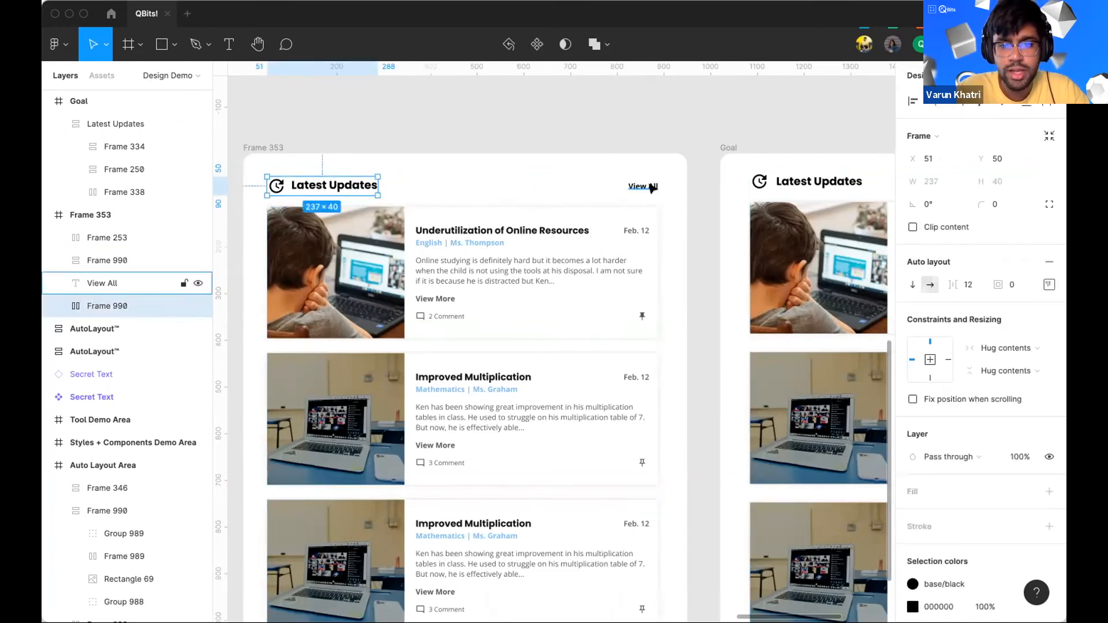
left_click(652, 187, "shift")
key("ctrl+g")
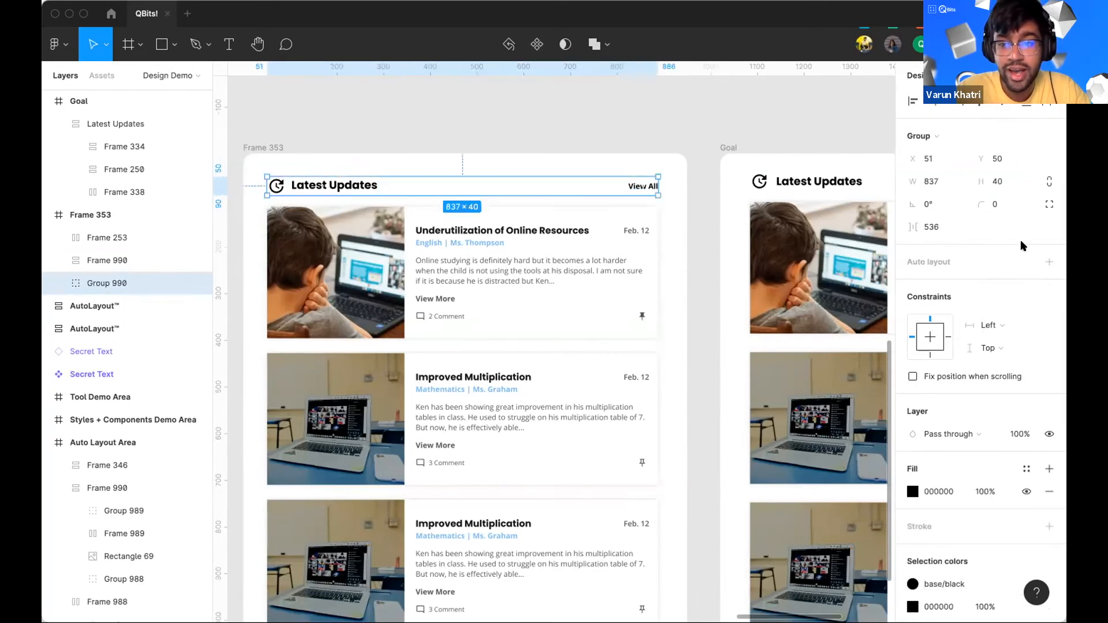
left_click(1049, 261)
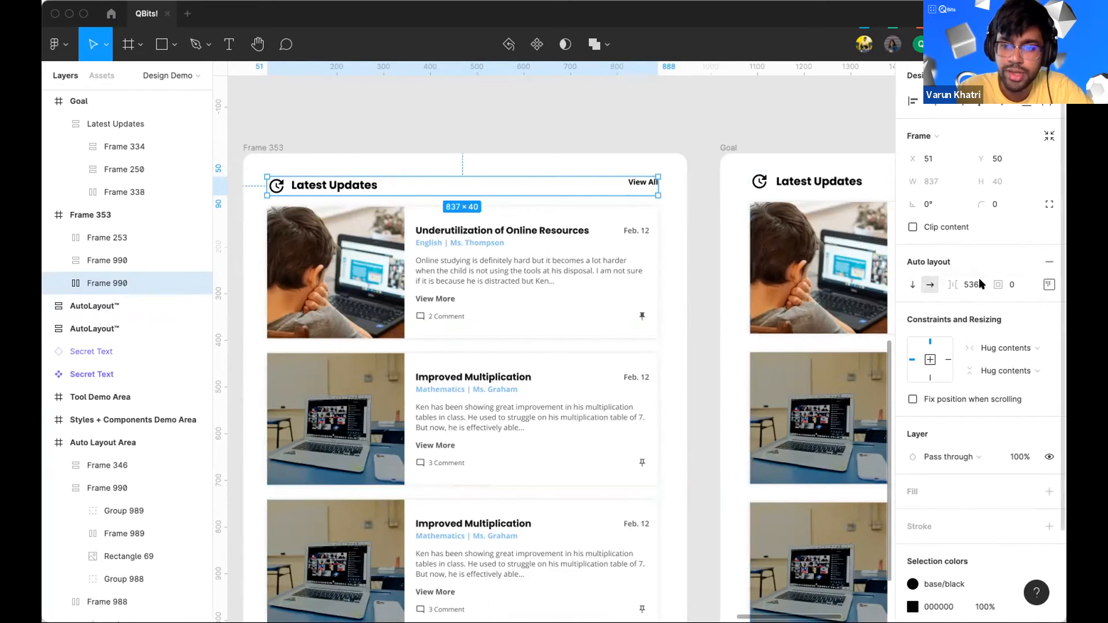
left_click(958, 291)
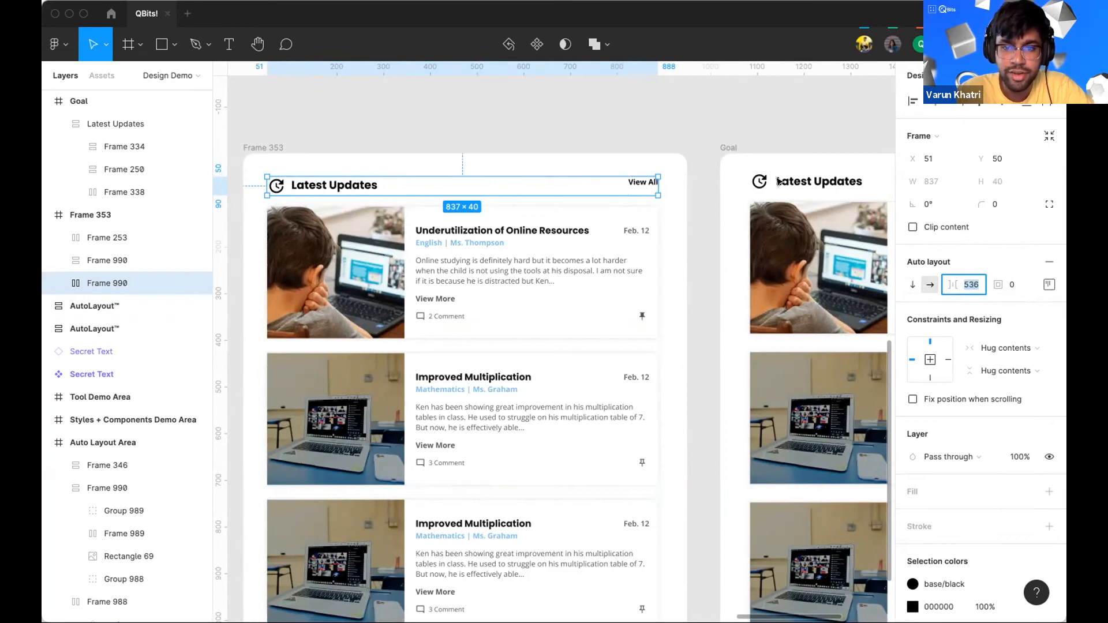
left_click(637, 176)
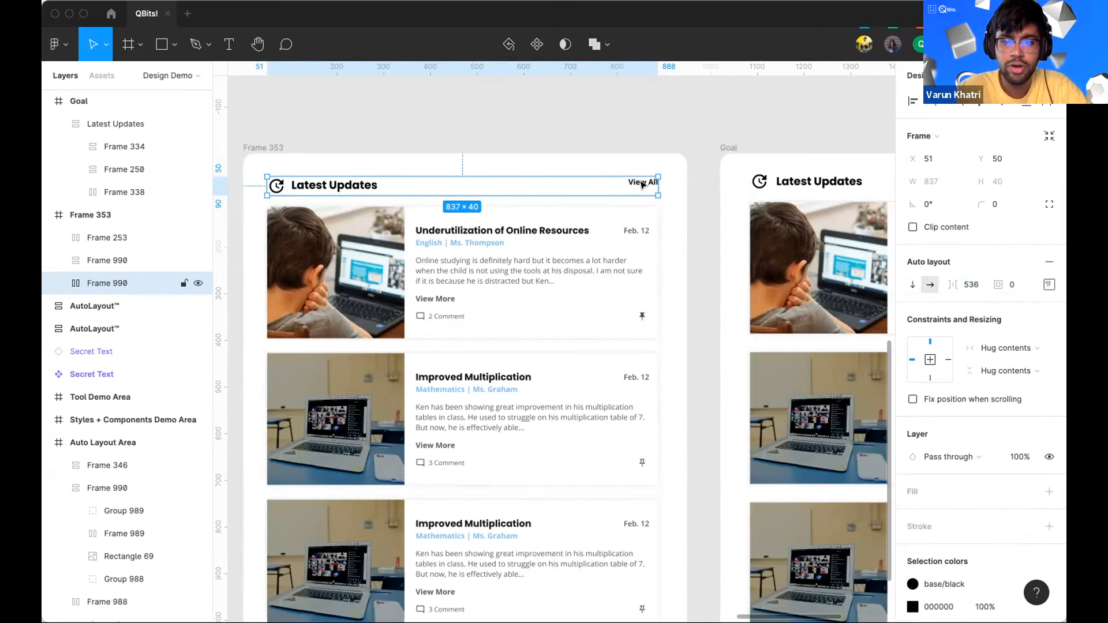
left_click(640, 183)
key("ctrl+v")
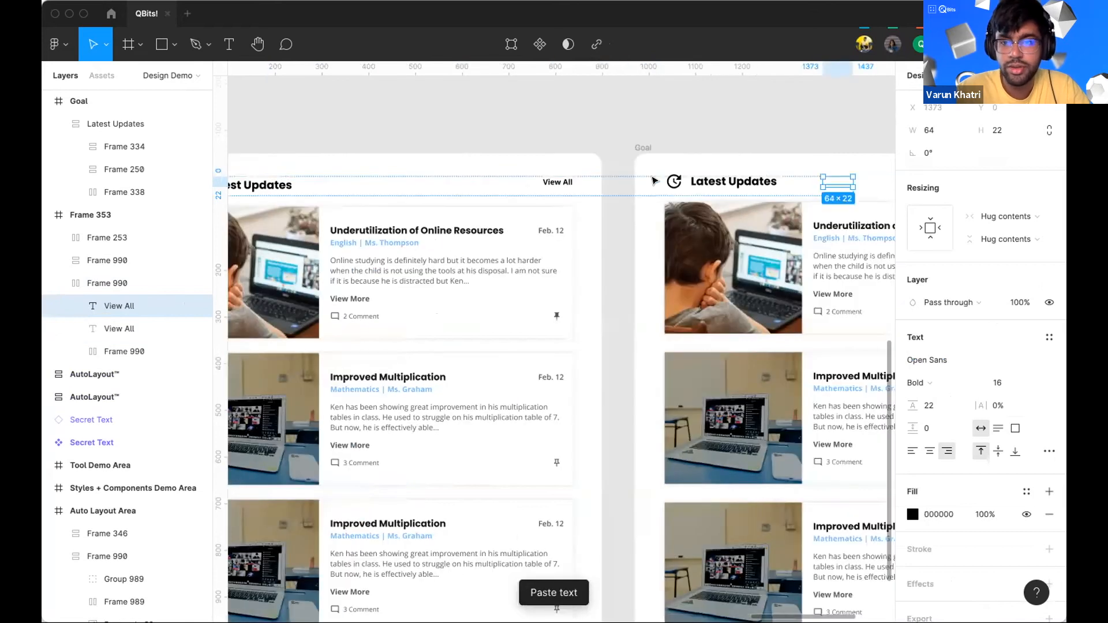
scroll(654, 182, "down", 5)
scroll(603, 195, "right", 3)
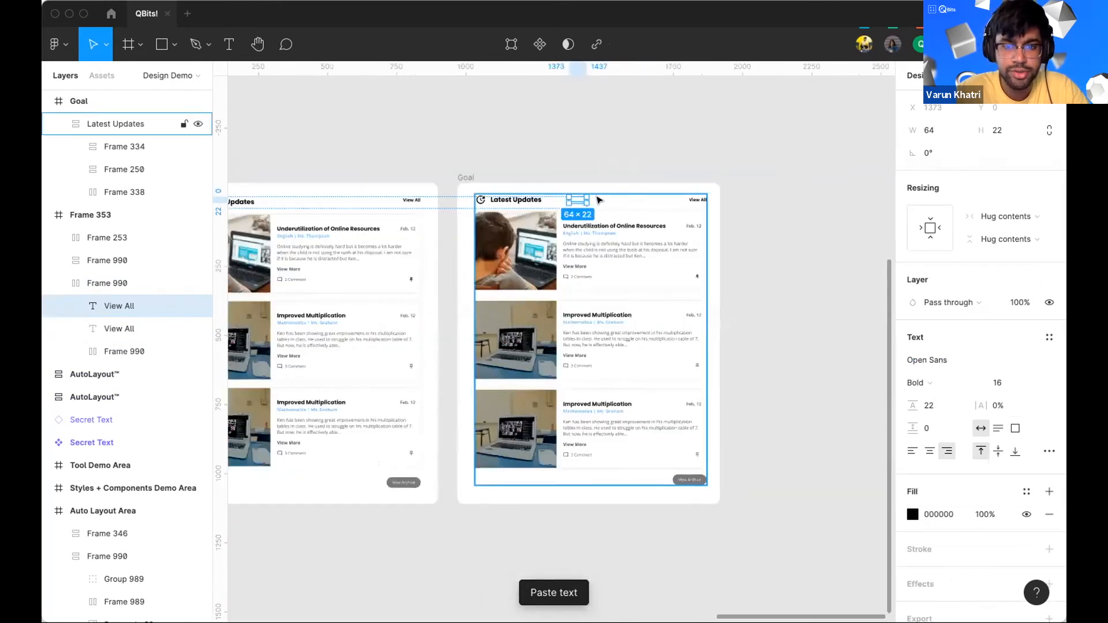
scroll(594, 199, "up", 5)
left_click_drag(588, 199, 312, 200)
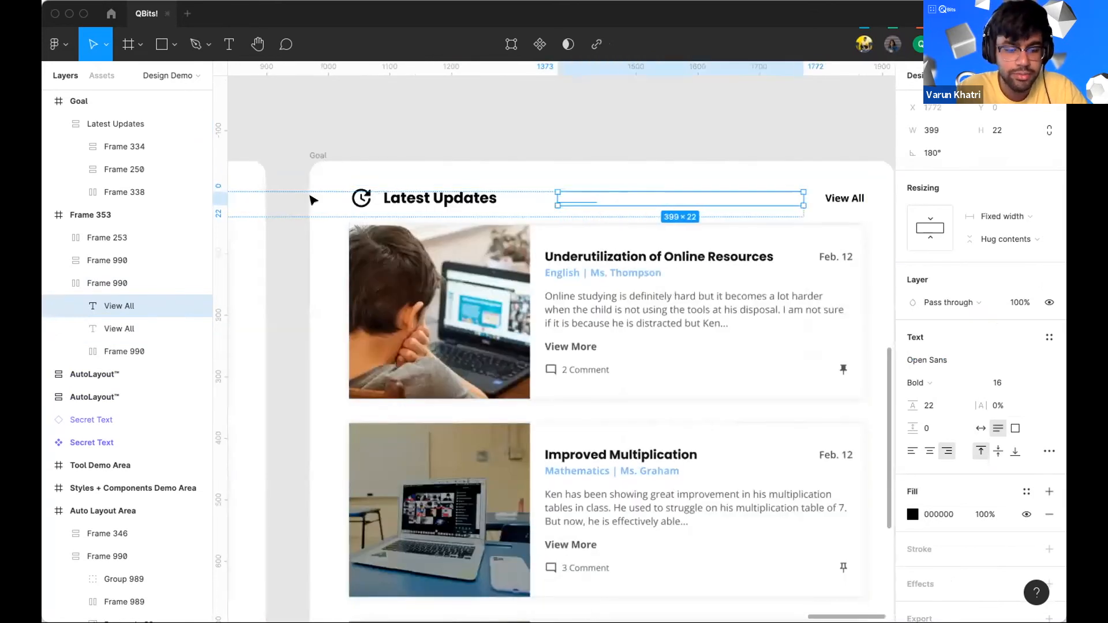
key("ctrl+z")
key("ctrl+z")
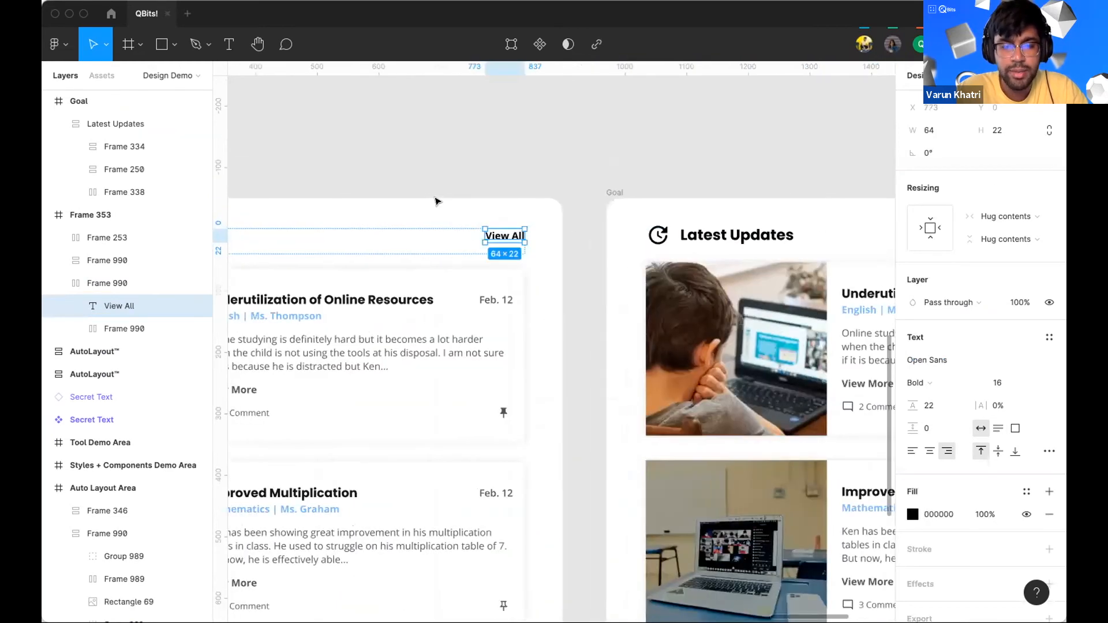
scroll(436, 200, "left", 3)
scroll(506, 202, "down", 3)
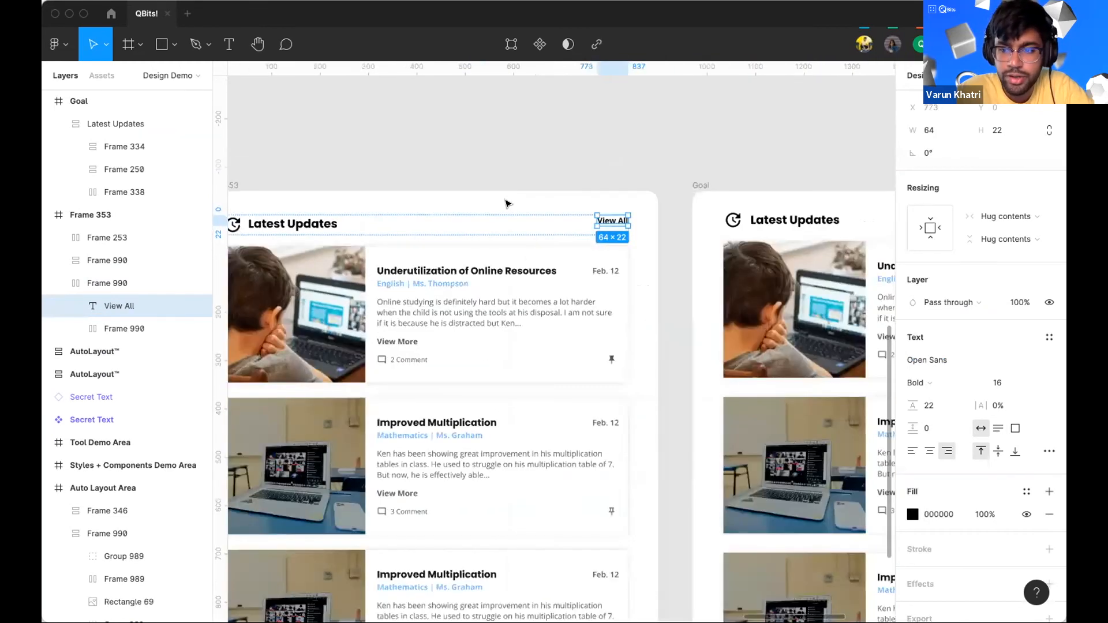
scroll(572, 139, "left", 2)
Step: Set the header row's auto layout spacing mode to Space between
left_click(573, 138)
left_click(107, 283)
left_click(1048, 284)
left_click(973, 406)
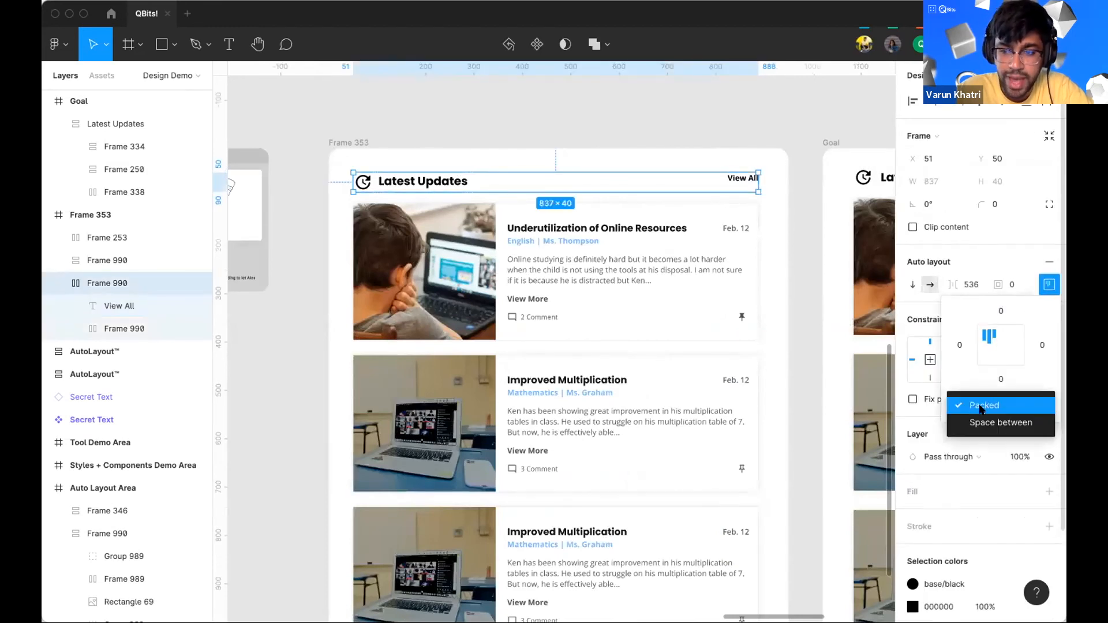
left_click(979, 421)
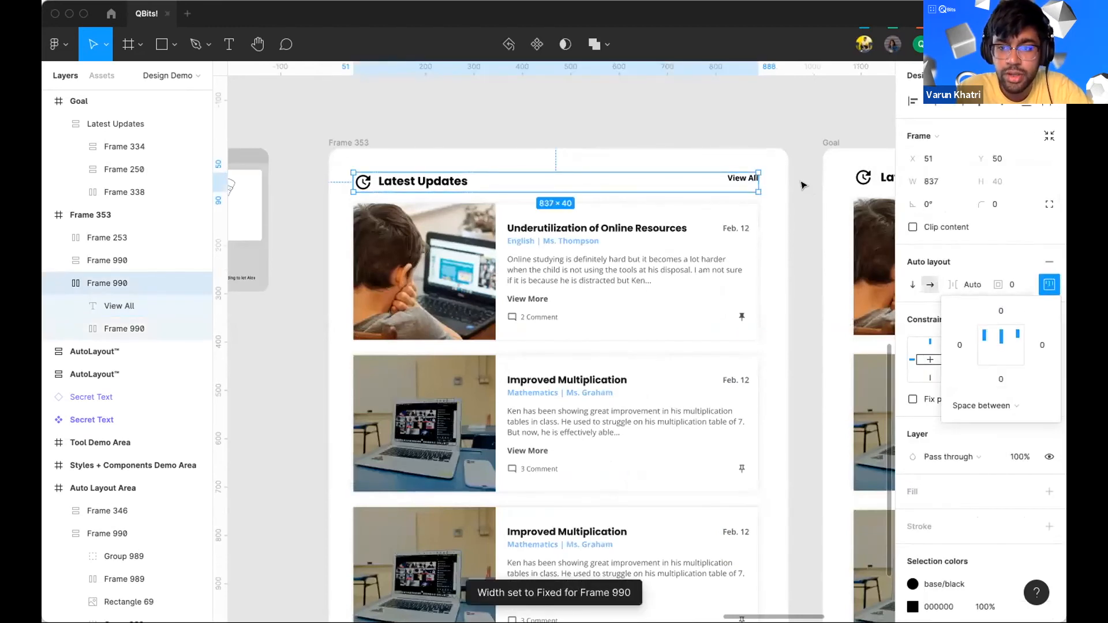
Step: Try to move the View All text within the header row
left_click(744, 184)
left_click_drag(750, 177, 651, 177)
left_click_drag(727, 163, 750, 165)
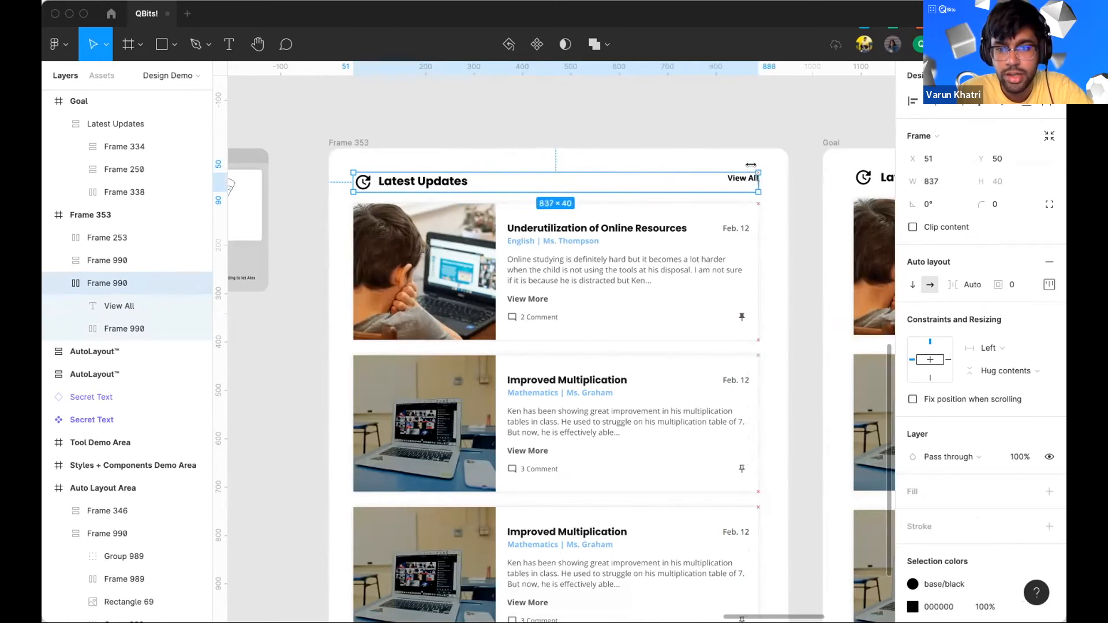
left_click(719, 159)
Step: Align the header row's items to the vertical centre in its auto layout alignment settings
left_click(435, 187)
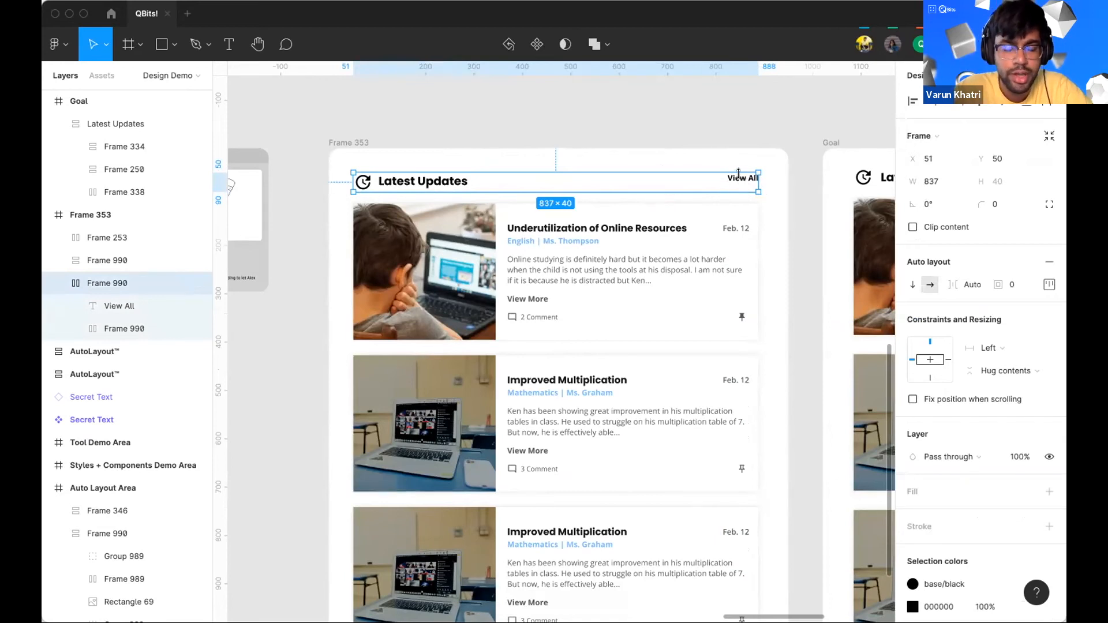
left_click(1049, 284)
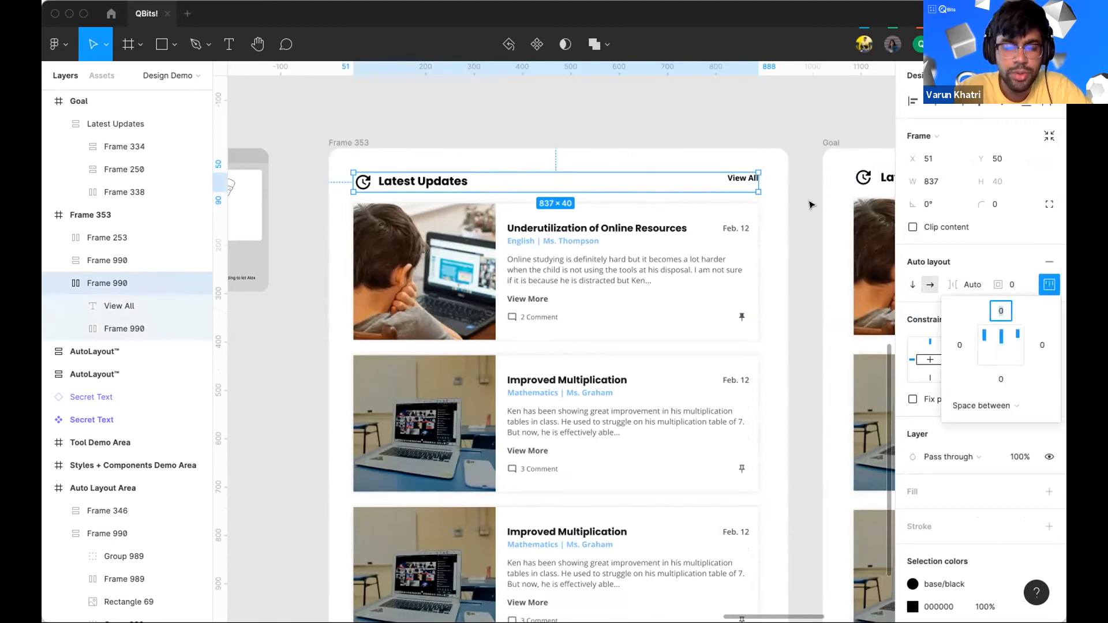
left_click(989, 342)
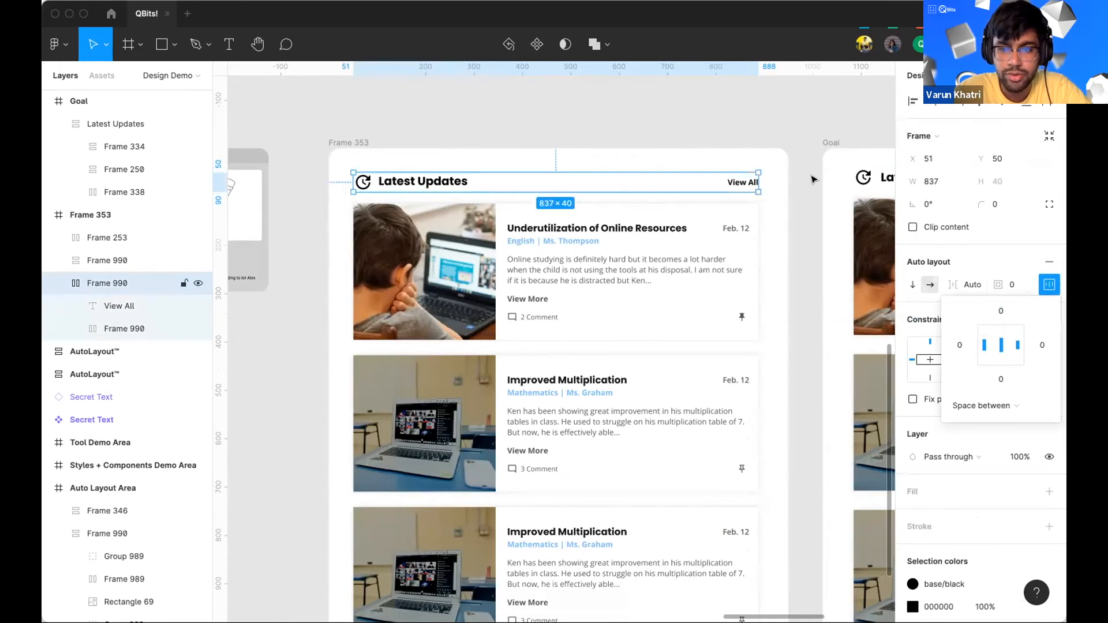
left_click(1001, 360)
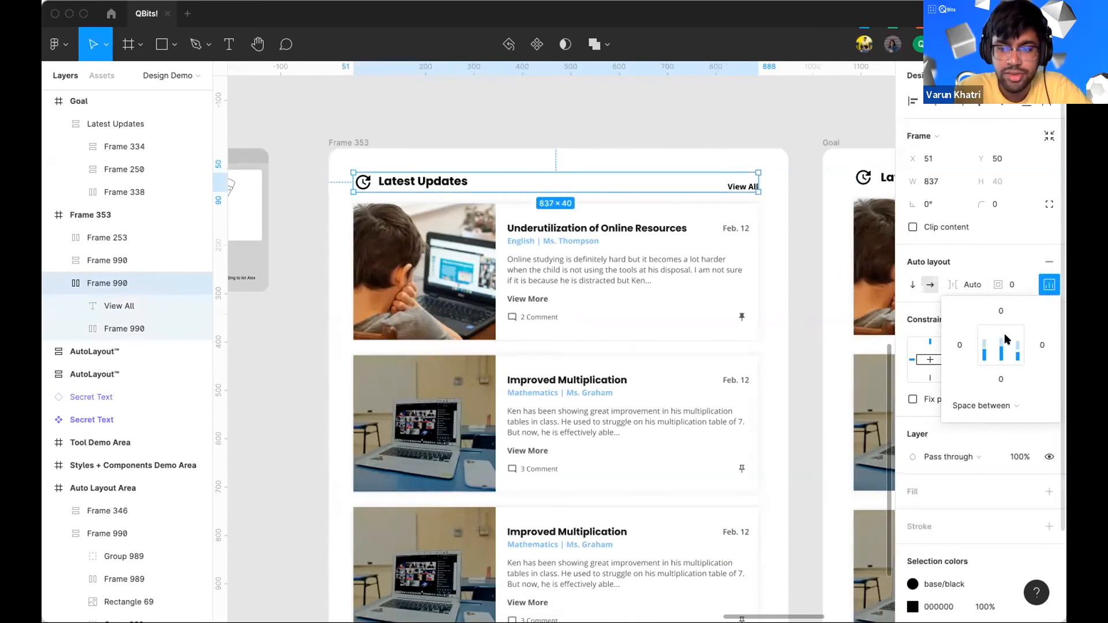
left_click(982, 353)
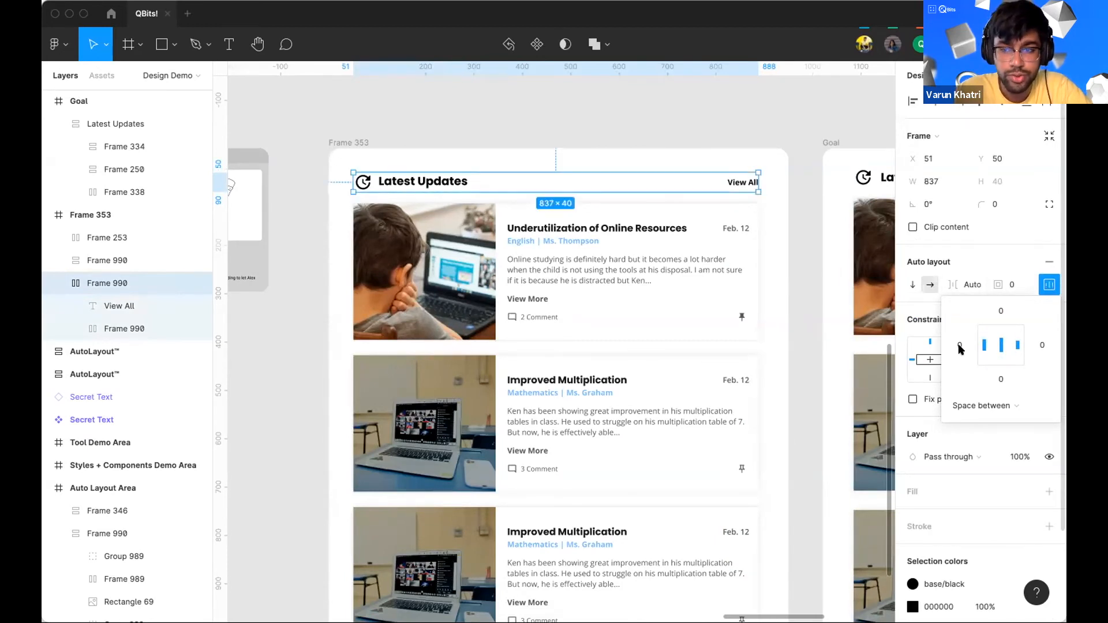
Step: Switch the header row's spacing mode to Packed and back to Space between
left_click(989, 404)
left_click(984, 385)
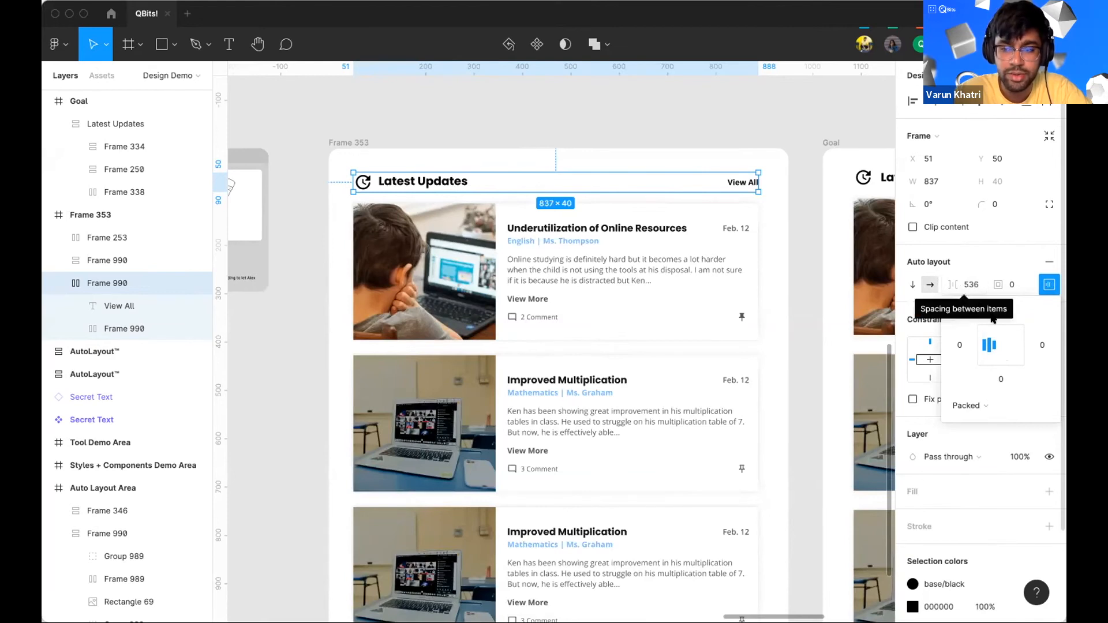
left_click(967, 405)
left_click(984, 423)
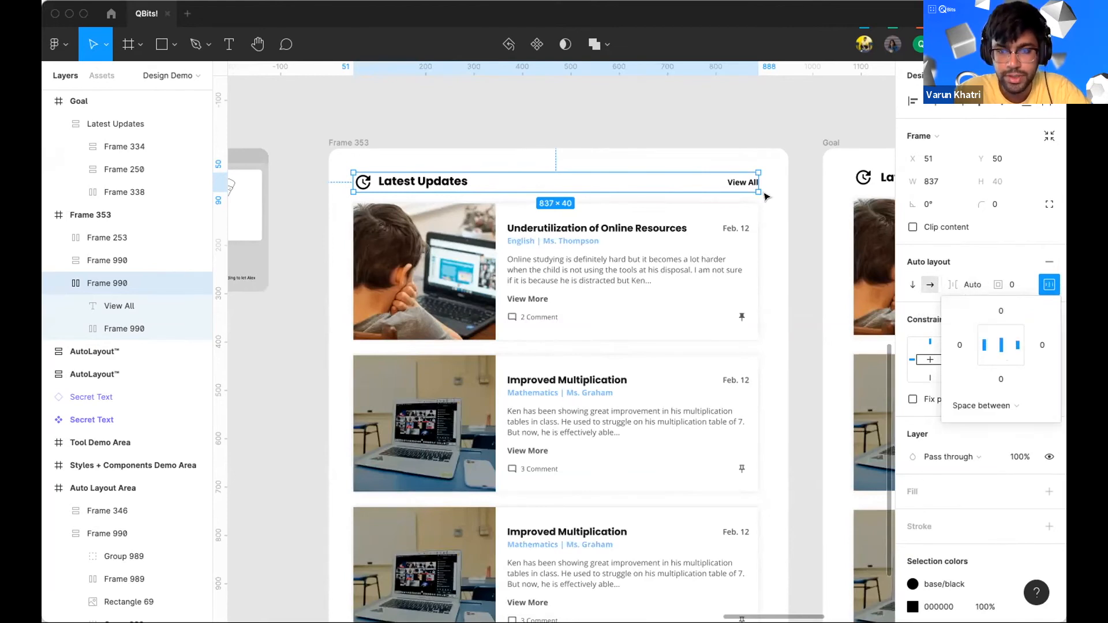
left_click(779, 175)
Step: Select the header row, card list and View Archive button in Frame 353, group them and add auto layout
scroll(779, 174, "down", 5)
scroll(779, 174, "down", 5)
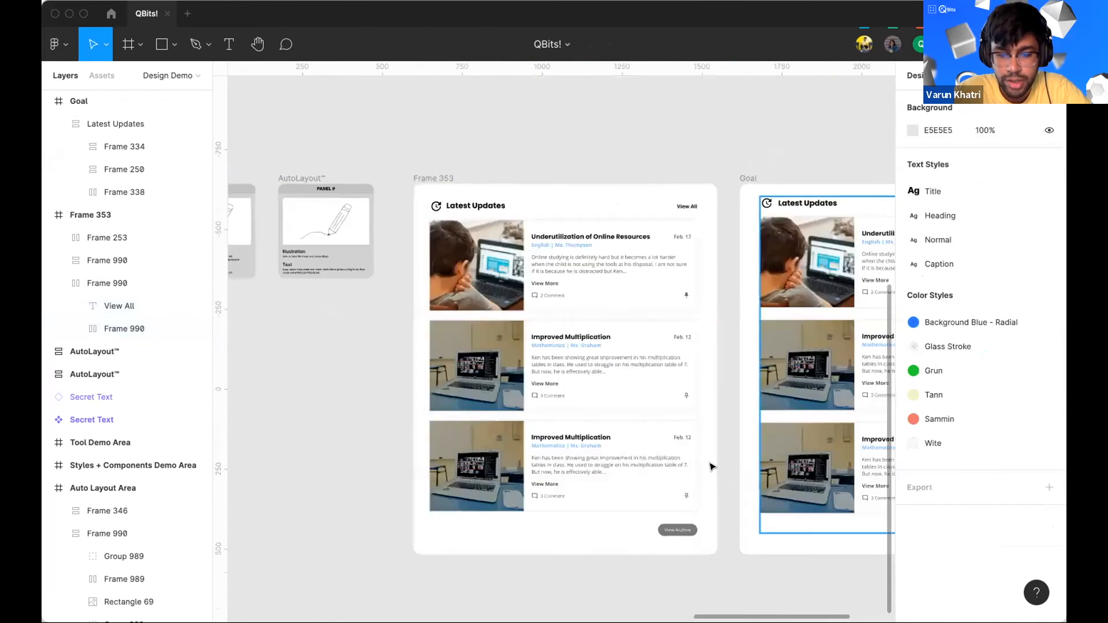
left_click_drag(583, 333, 461, 179)
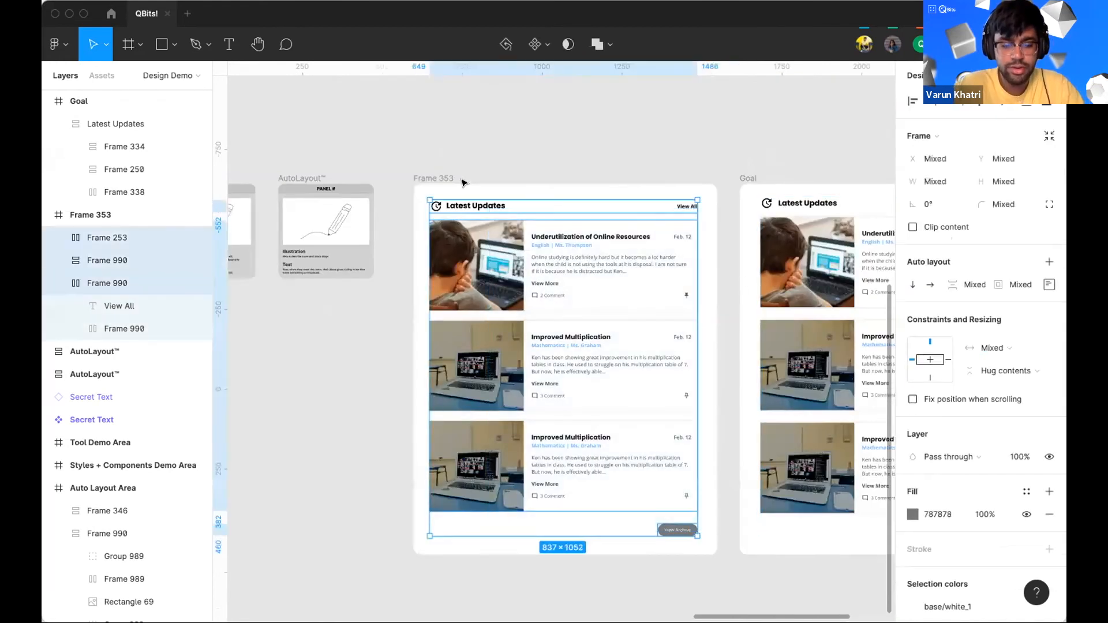
key("super+g")
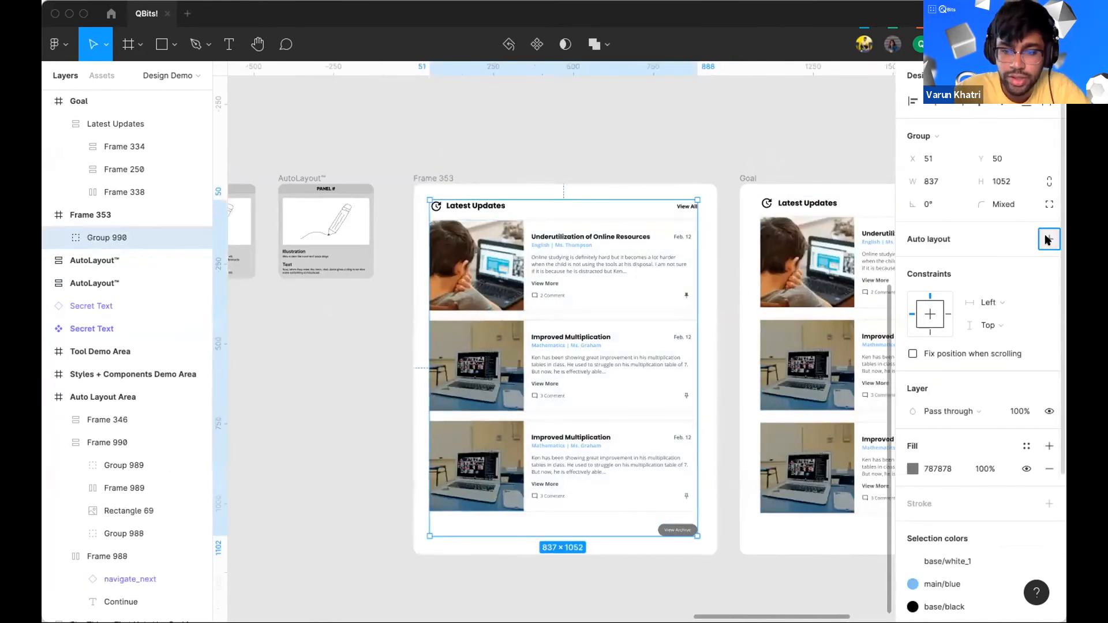
key("shift+a")
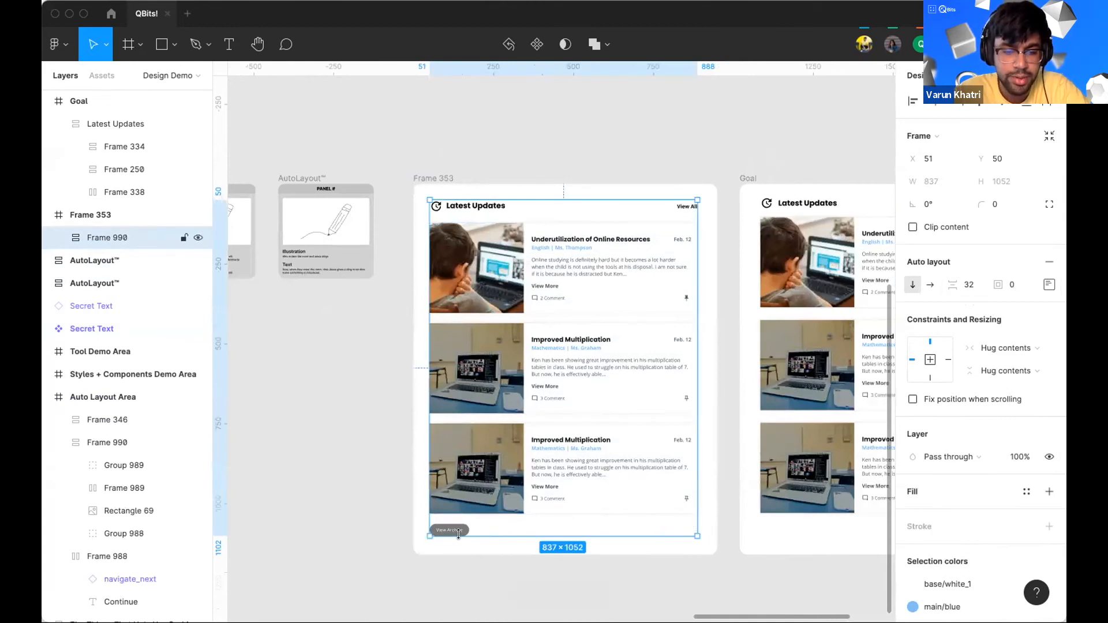
scroll(457, 524, "up", 3)
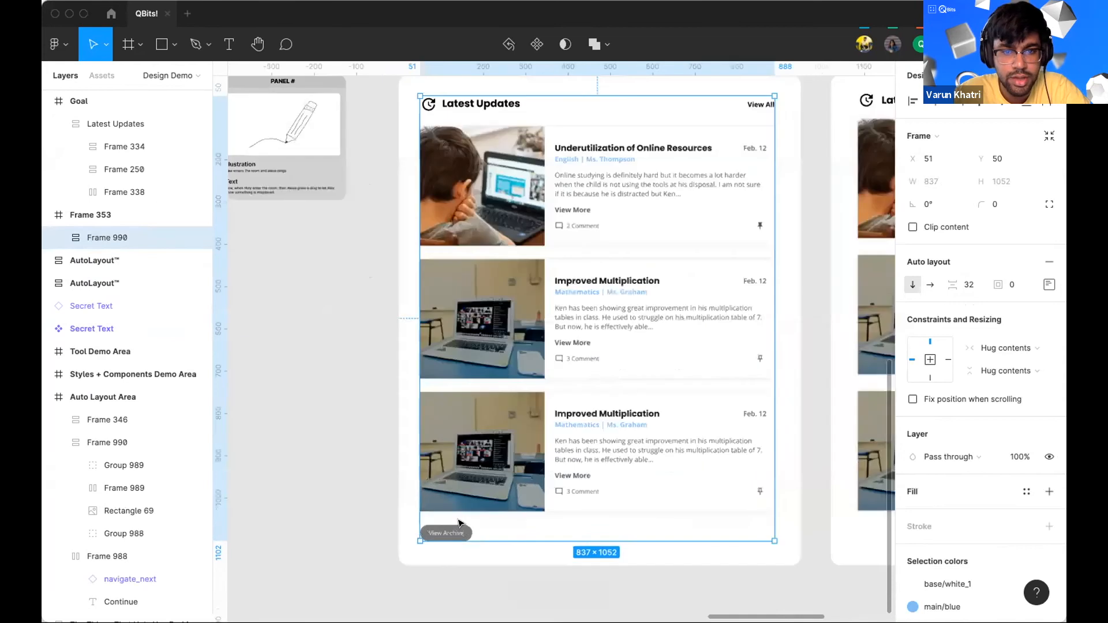
Step: Set the vertical spacing between items in the wrapper frame to 24
left_click(970, 282)
type("2")
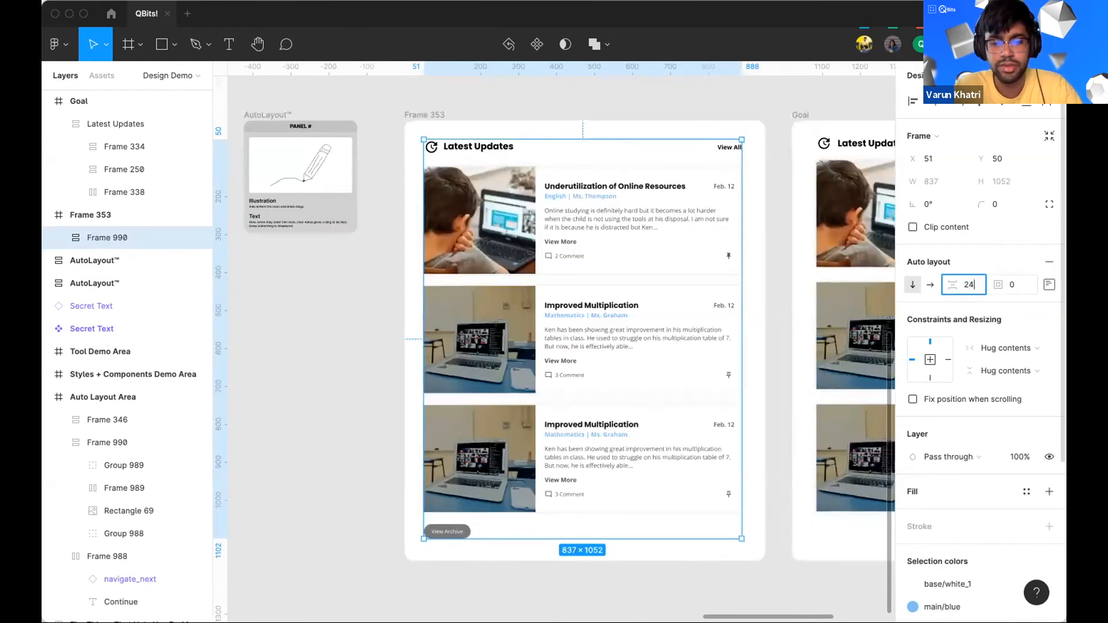
type("4")
key("Return")
Step: Select the wrapper frame and try different content alignments, ending at top right
left_click(779, 259)
scroll(779, 260, "down", 2)
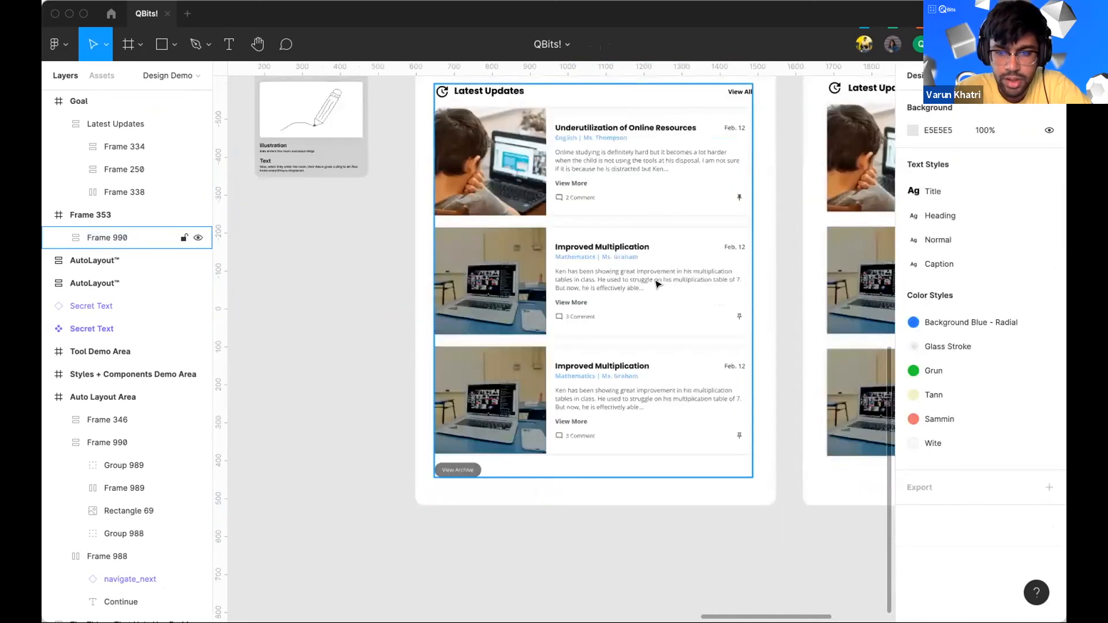
left_click(470, 474)
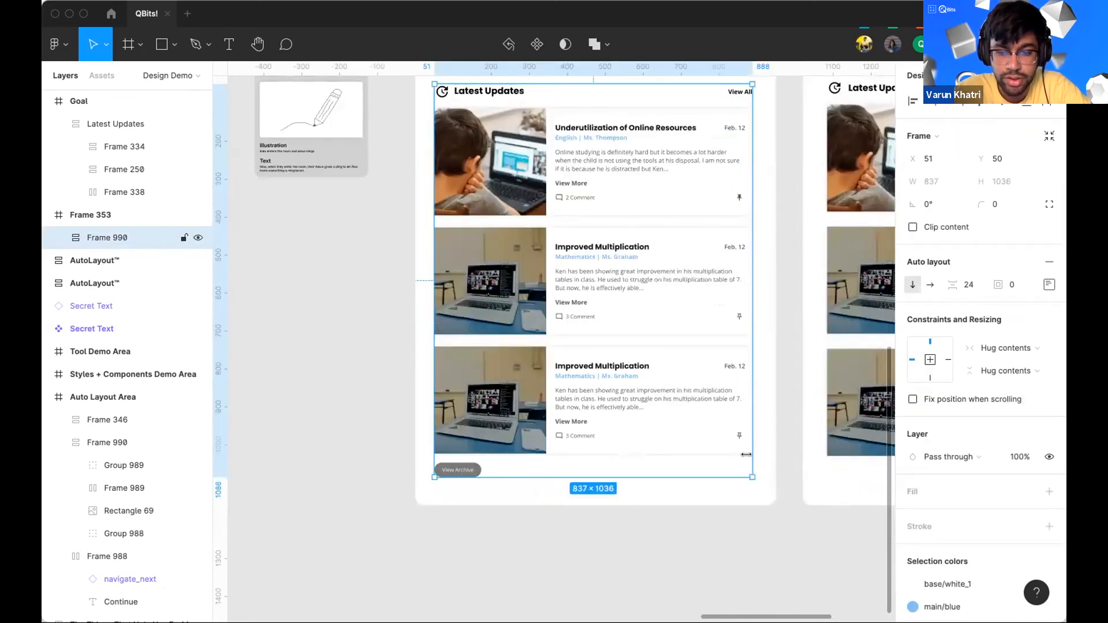
left_click(1049, 284)
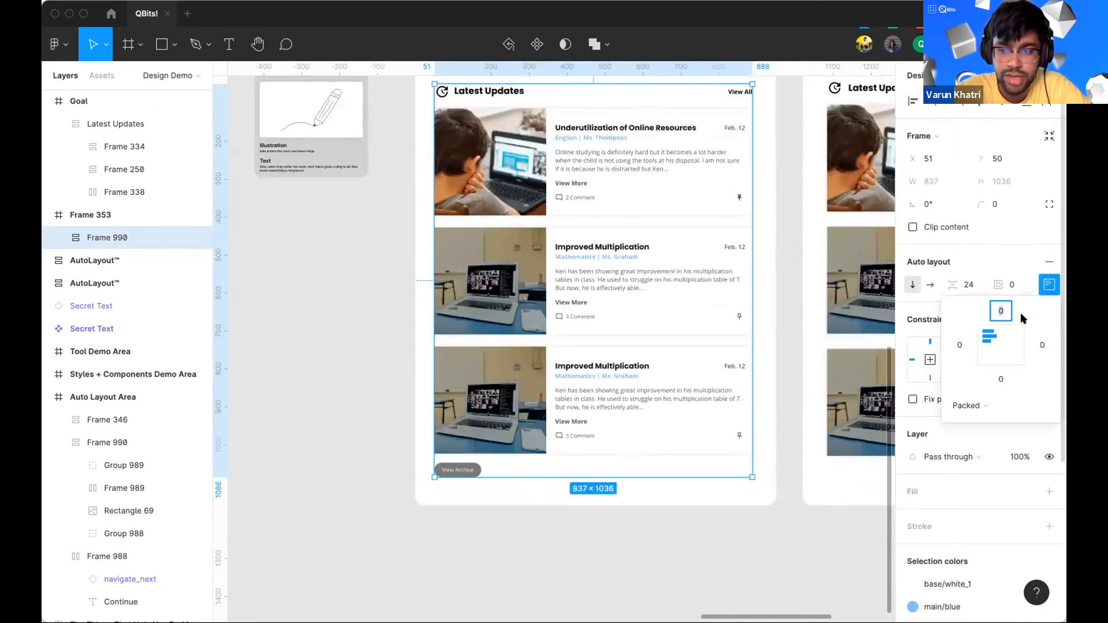
left_click(1013, 333)
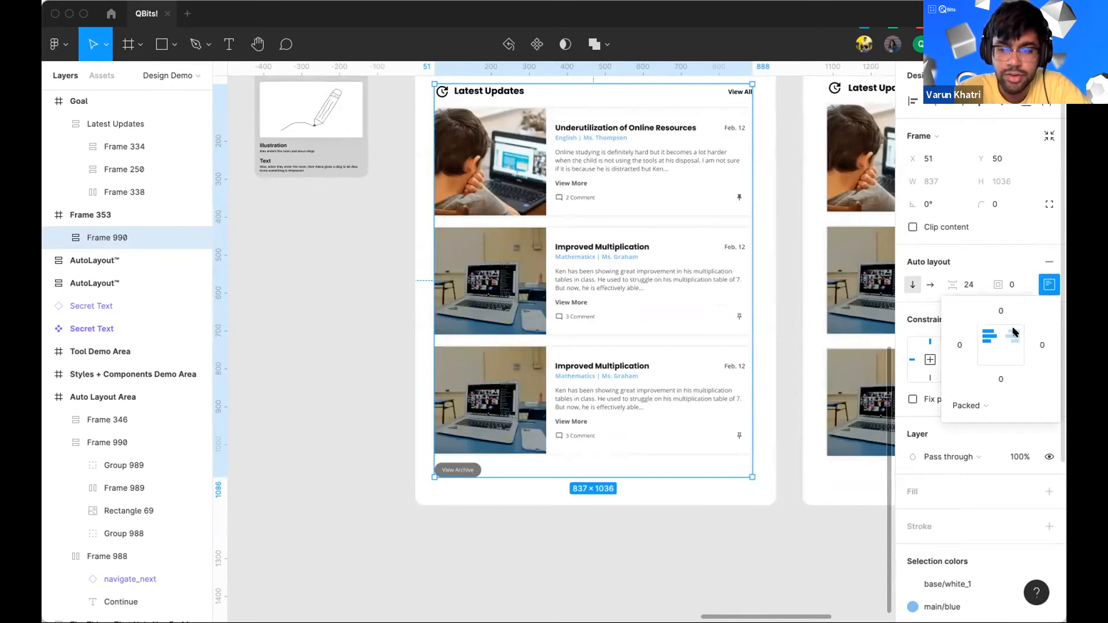
left_click(1013, 352)
left_click(1014, 358)
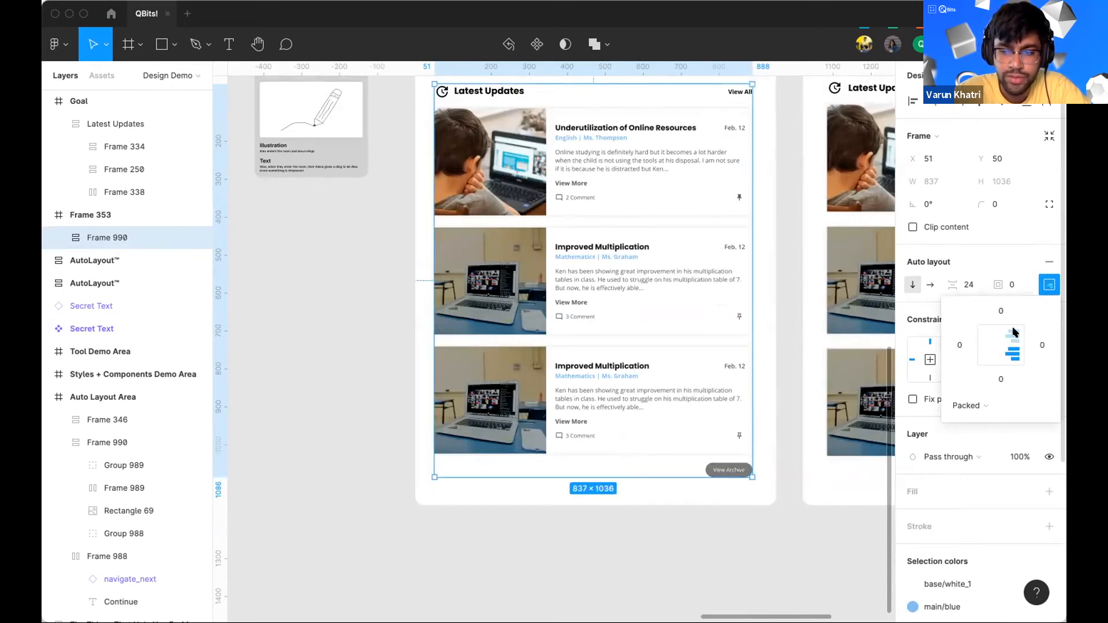
left_click(1014, 332)
left_click(1013, 348)
left_click(1013, 358)
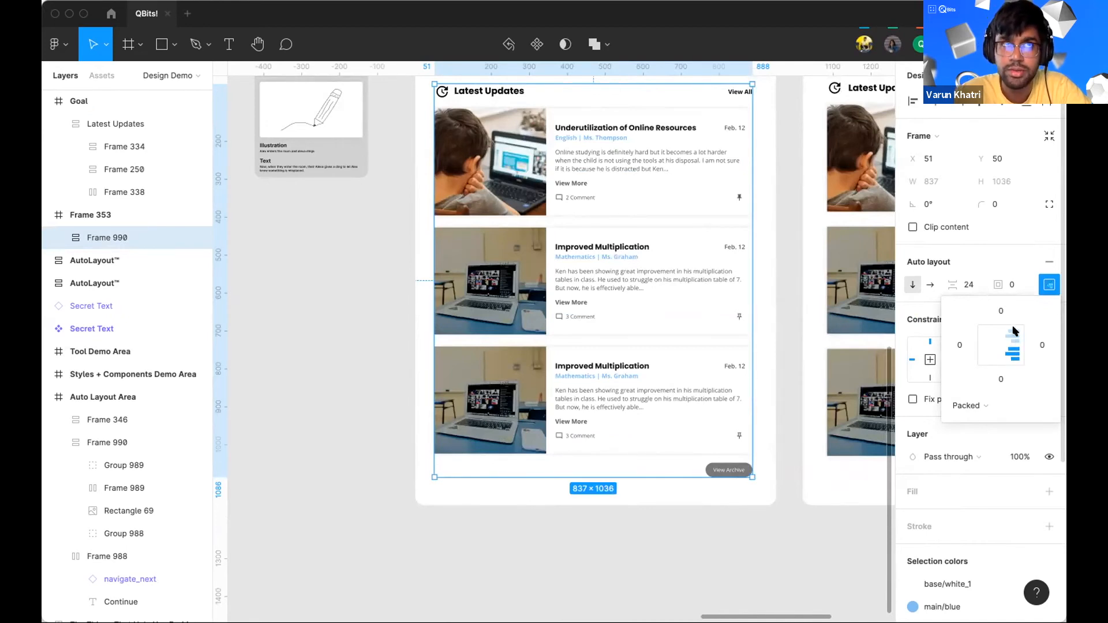
left_click(1016, 328)
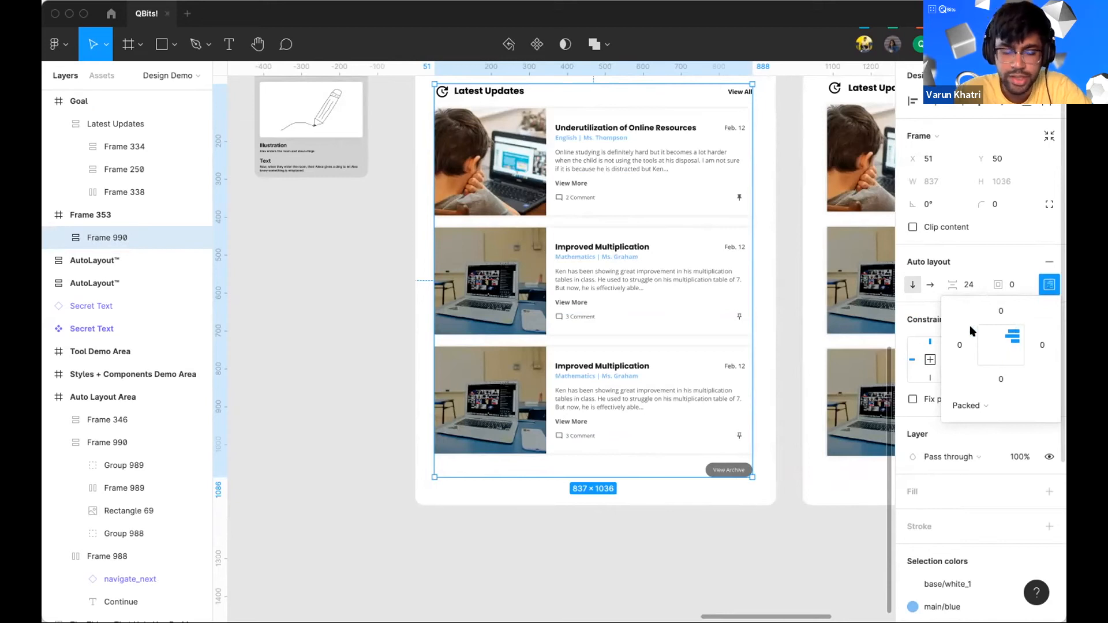
Step: Paste a copy of the View Archive button into the wrapper frame
scroll(719, 348, "up", 3)
scroll(719, 348, "right", 3)
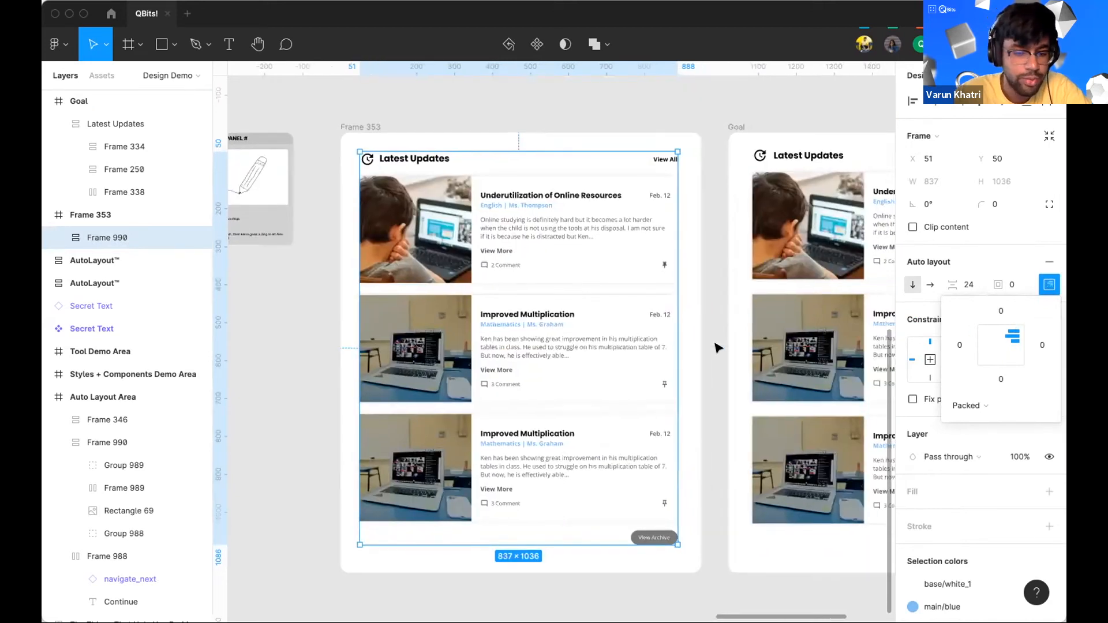
scroll(664, 432, "down", 3)
scroll(664, 432, "right", 1)
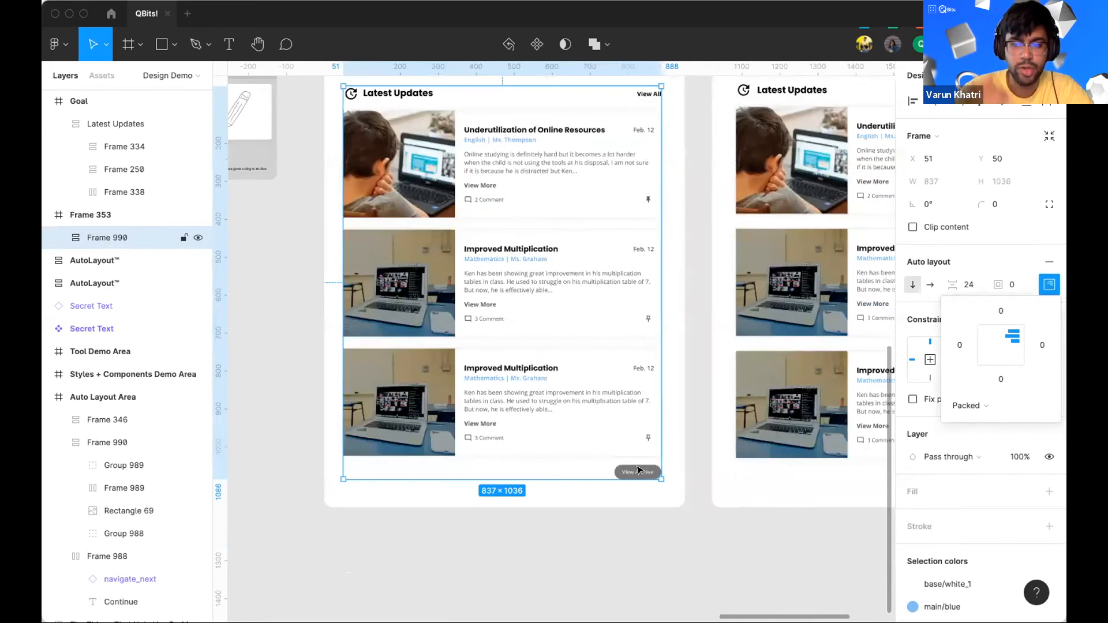
left_click(638, 470)
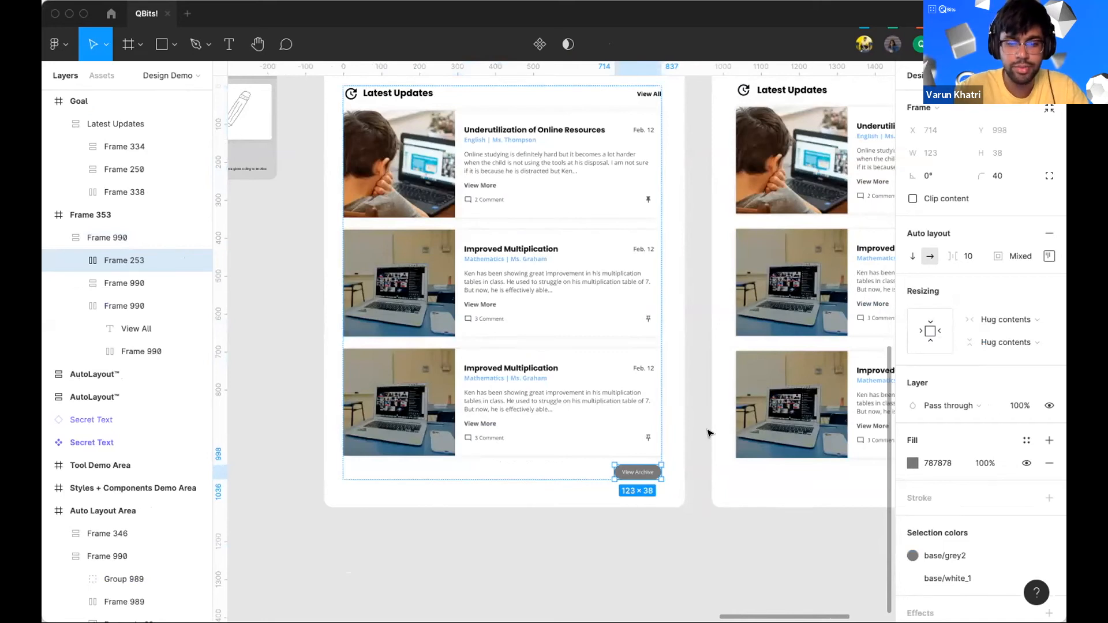
key("super+v")
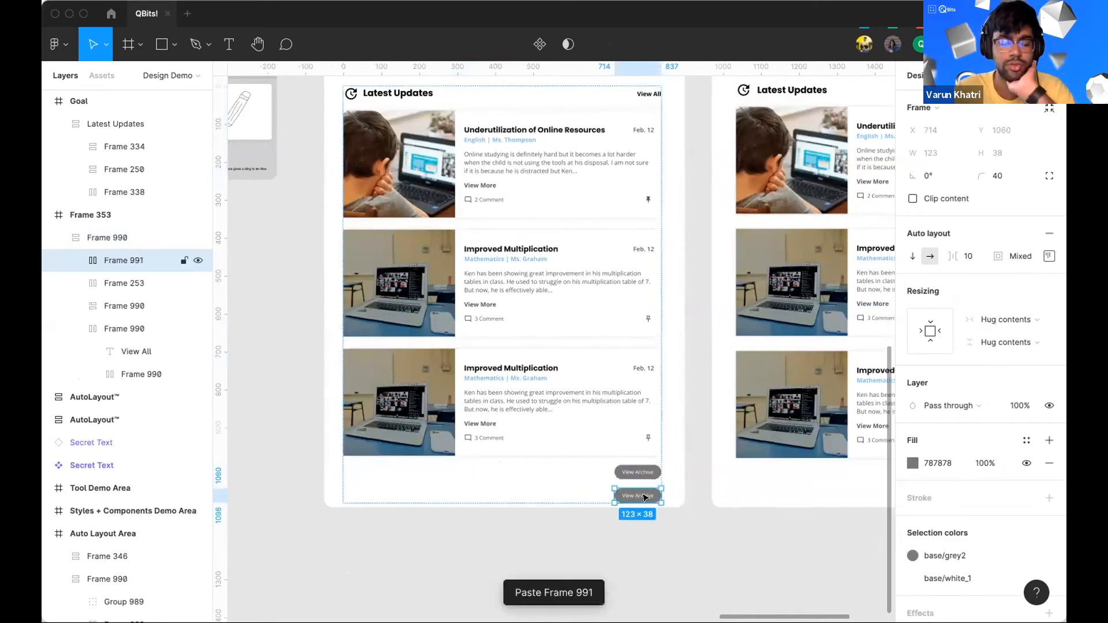
Step: Try to resize the header row by dragging its edges, undoing each attempt
scroll(416, 235, "up", 3)
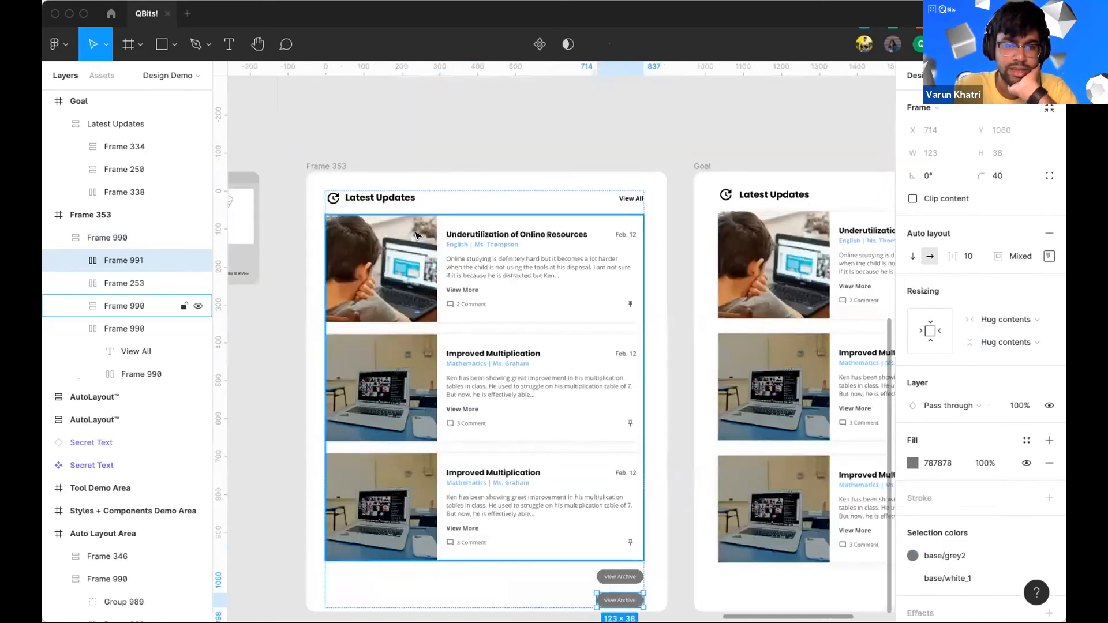
left_click(372, 199)
left_click_drag(378, 195, 403, 197)
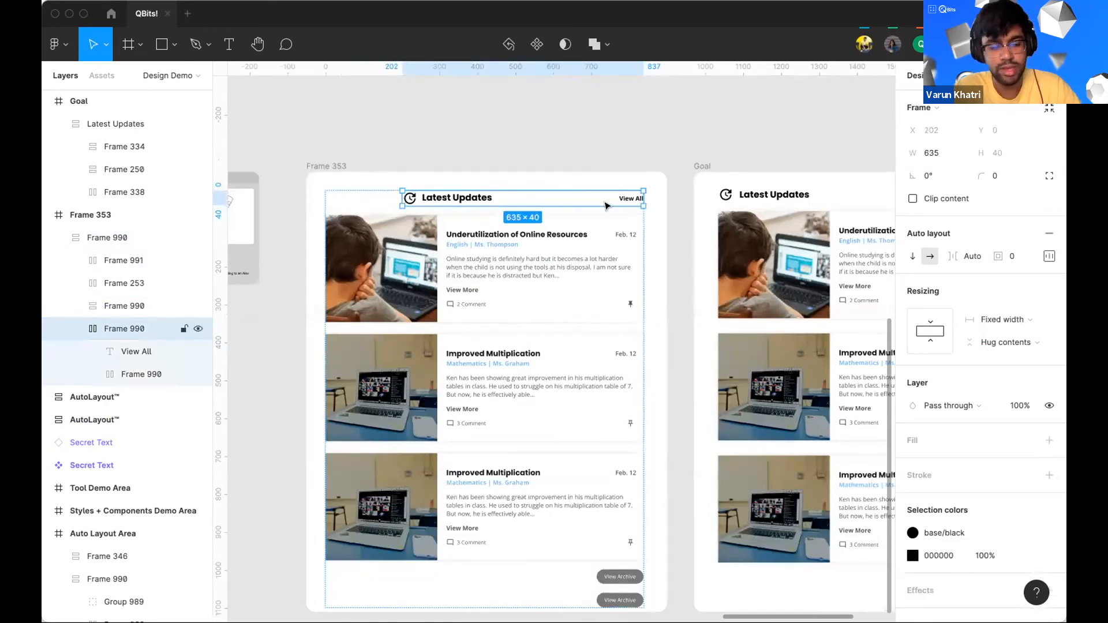
key("super+z")
left_click_drag(621, 193, 586, 196)
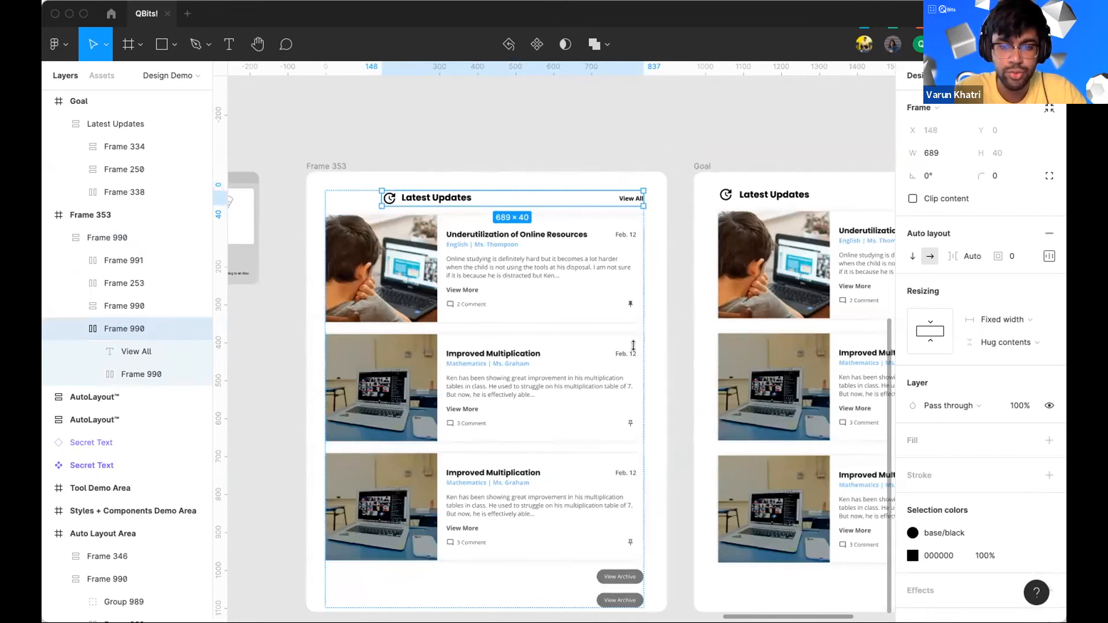
key("super+z")
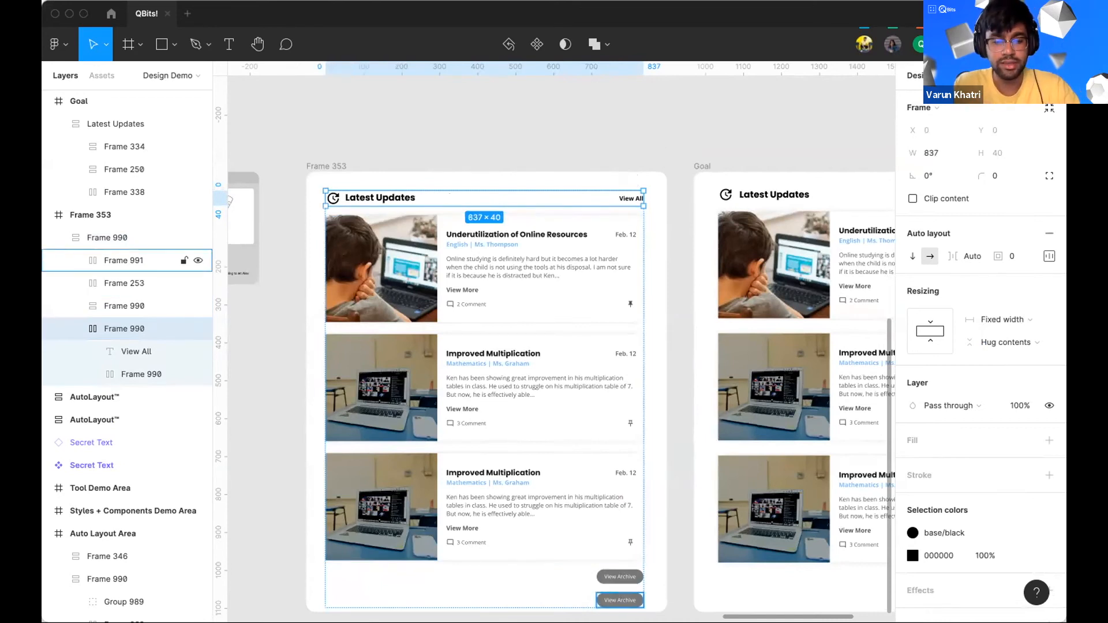
Step: Delete the pasted View Archive copy and reselect the original button
left_click(607, 604)
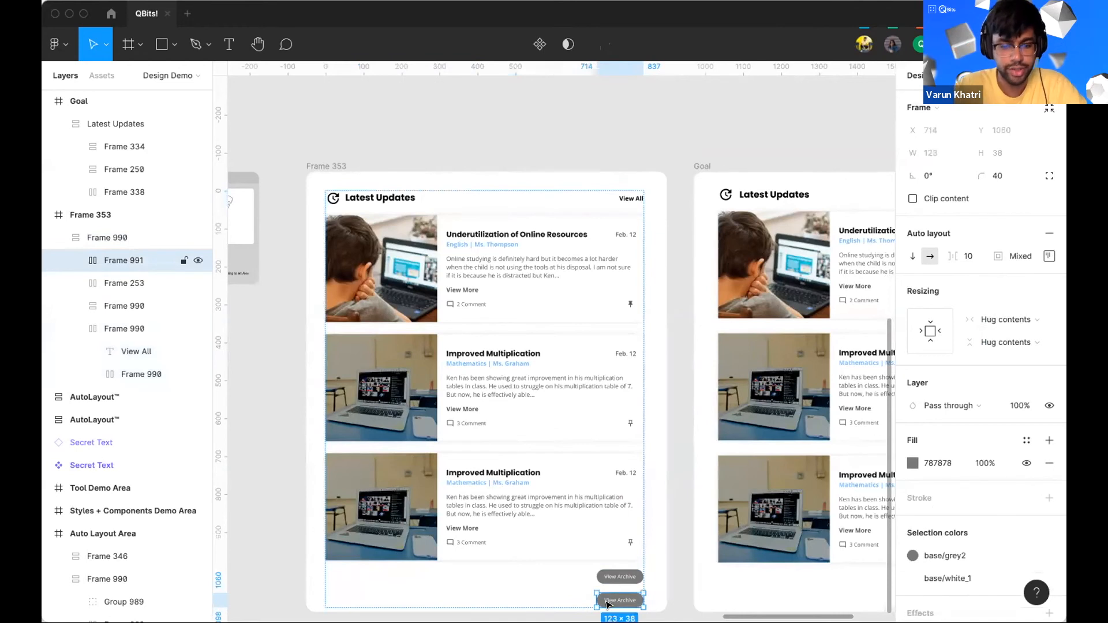
key("Delete")
left_click(617, 575)
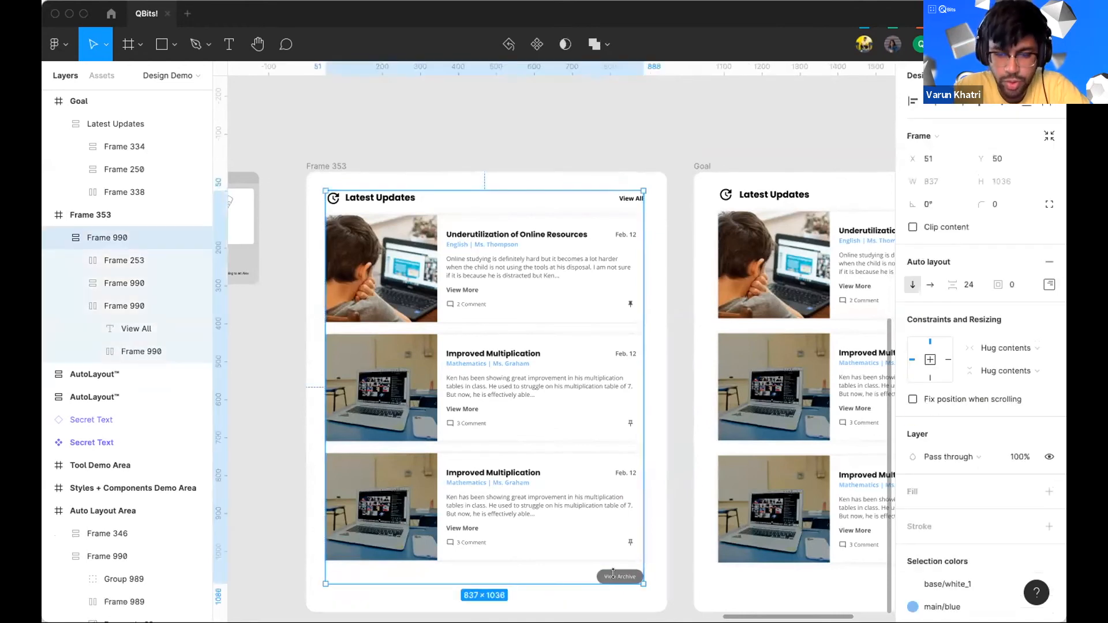
double_click(618, 575)
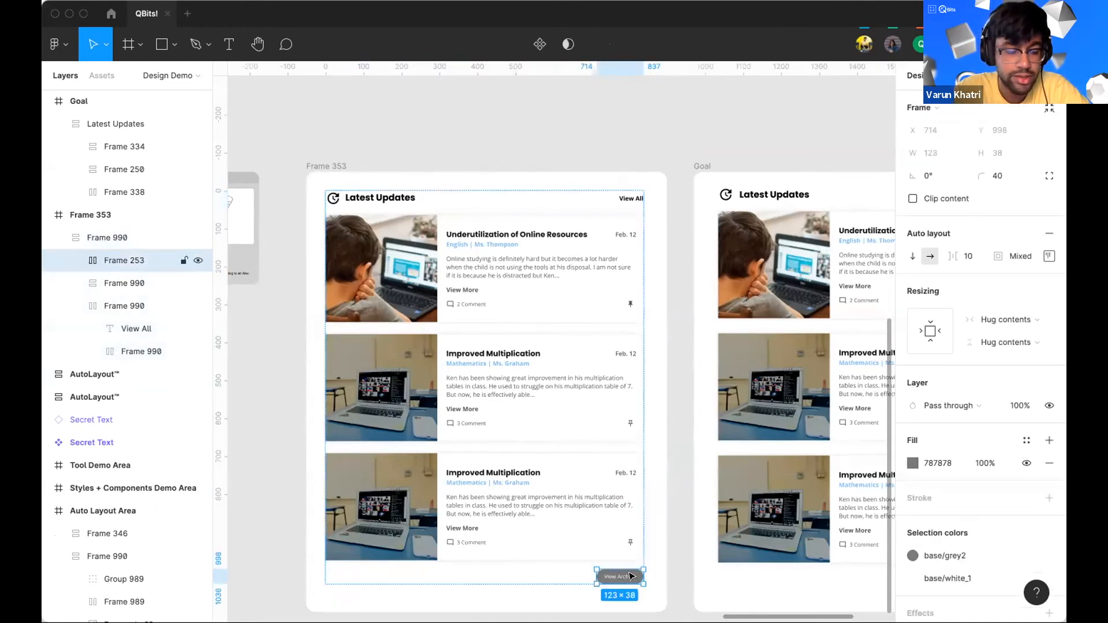
Step: Align the wrapper frame's contents to the top left
left_click(525, 272)
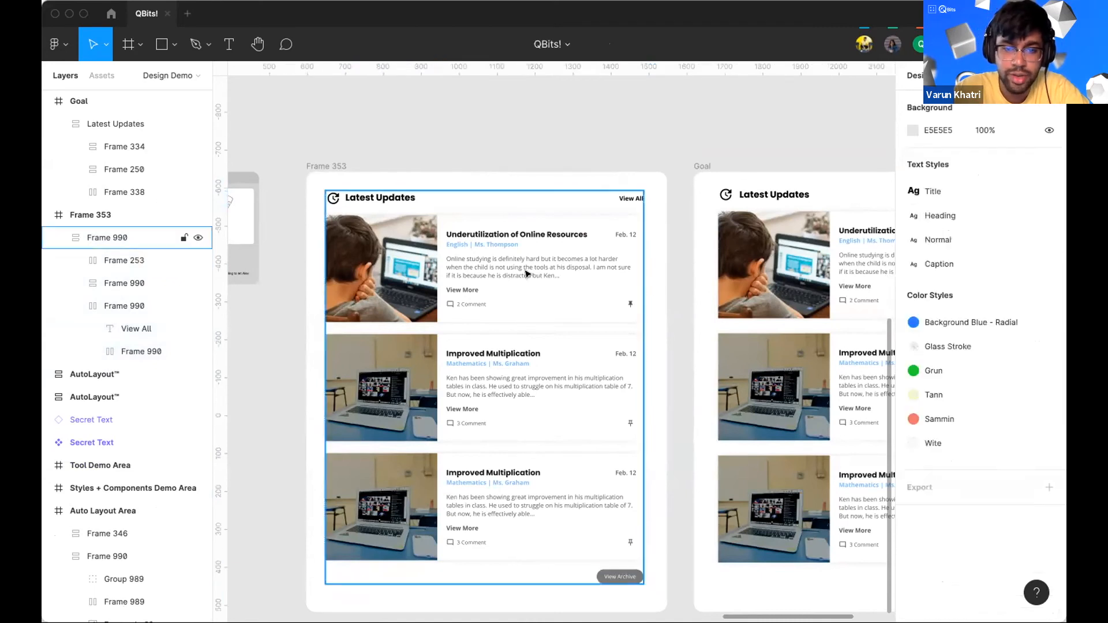
left_click(1049, 284)
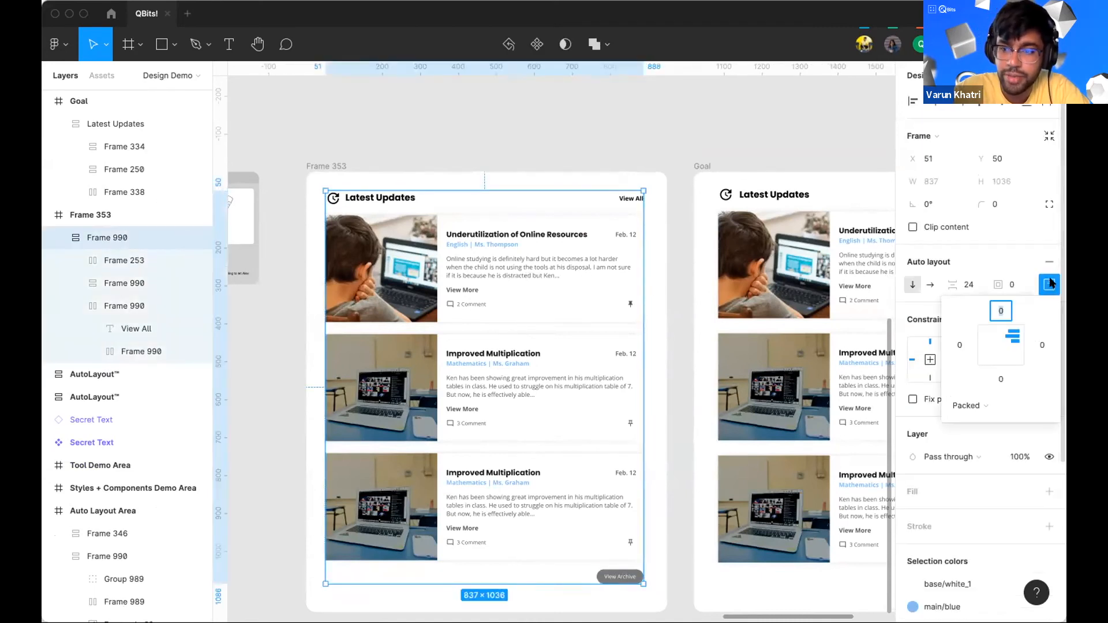
left_click(989, 336)
scroll(390, 523, "down", 5)
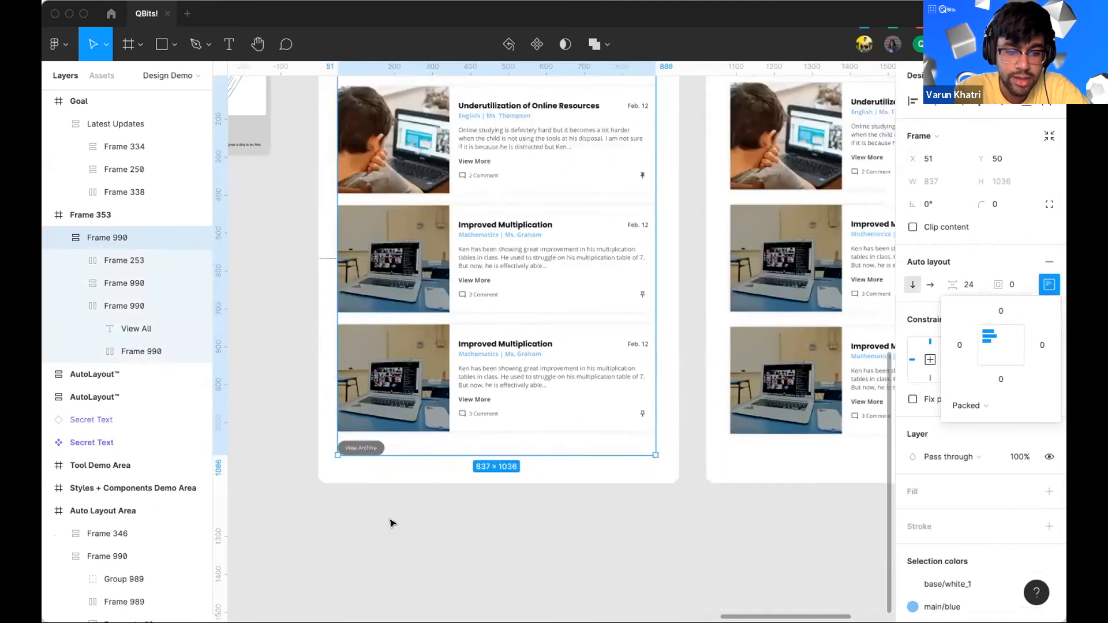
Step: Wrap the View Archive button in an auto layout frame and widen it to 837 px, the full list width
left_click(370, 429)
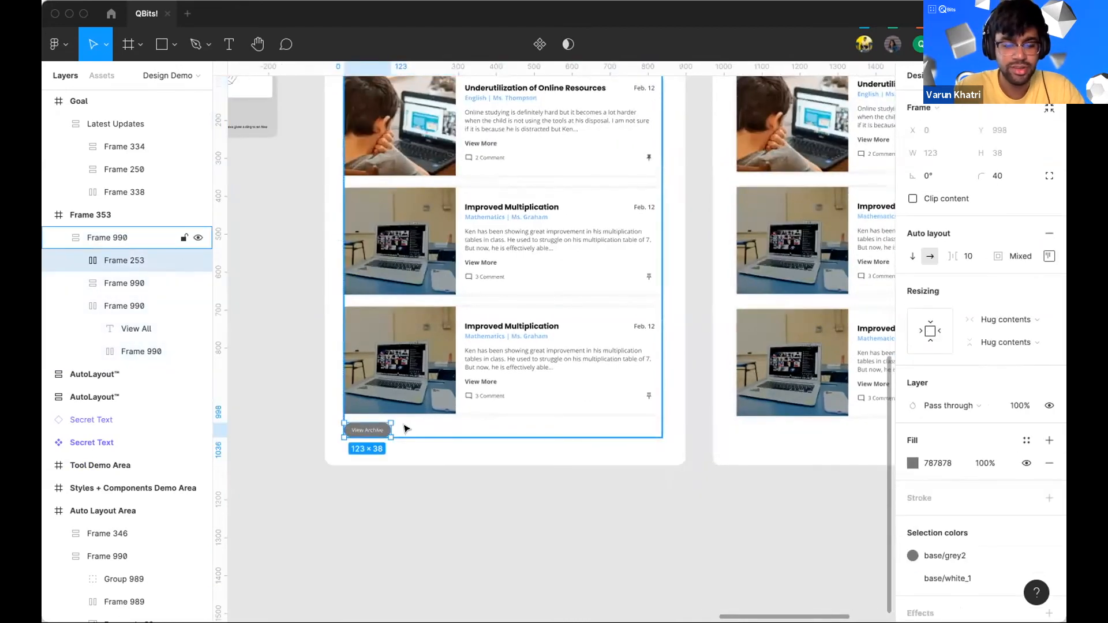
key("ctrl+g")
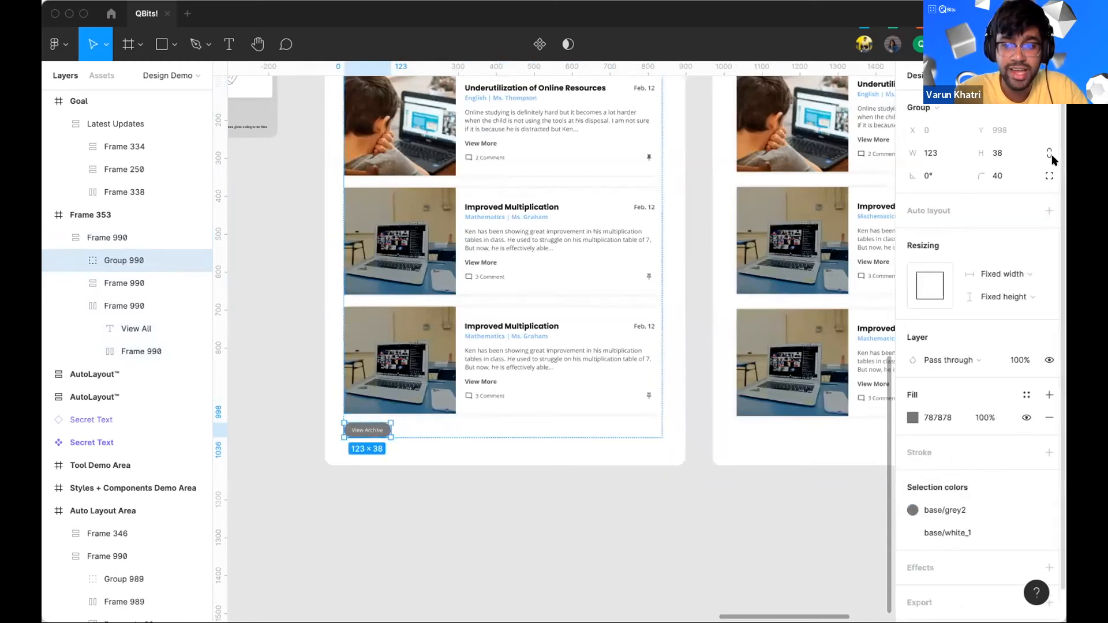
left_click_drag(388, 425, 565, 430)
key("ctrl+z")
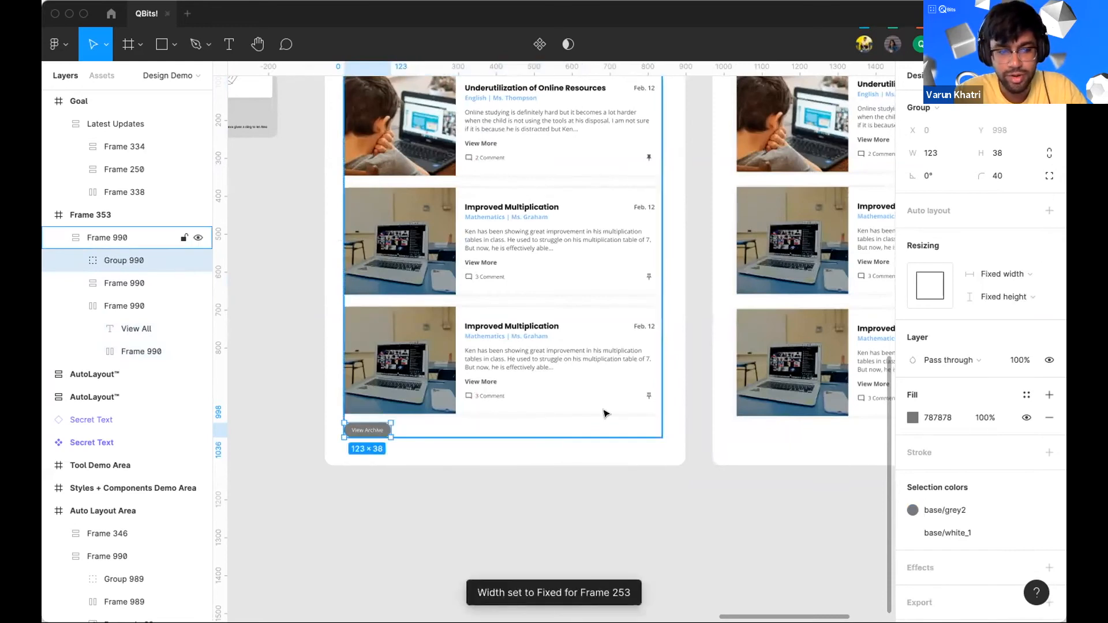
left_click(1049, 209)
left_click_drag(391, 430, 657, 414)
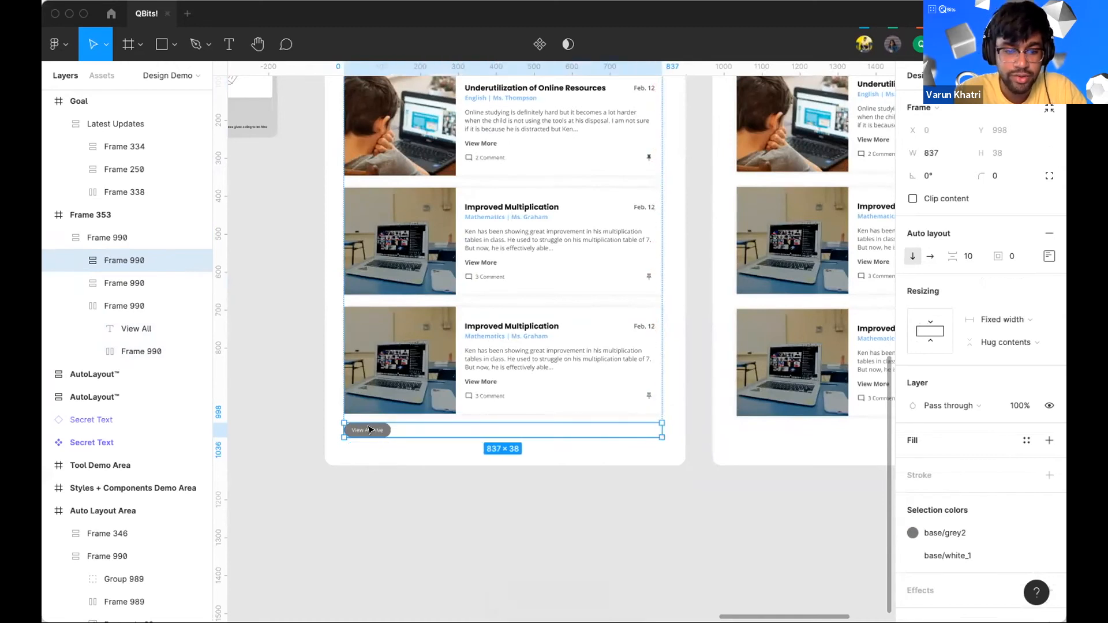
Step: Align the View Archive button to the right inside its new full-width frame
left_click(76, 260)
left_click(1049, 256)
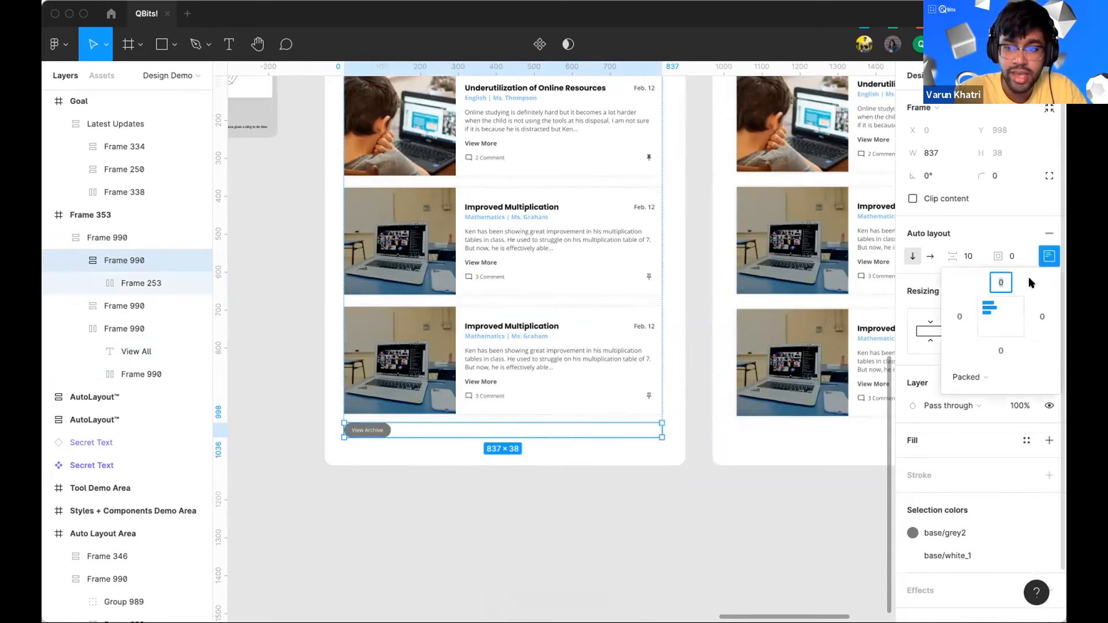
left_click(1016, 307)
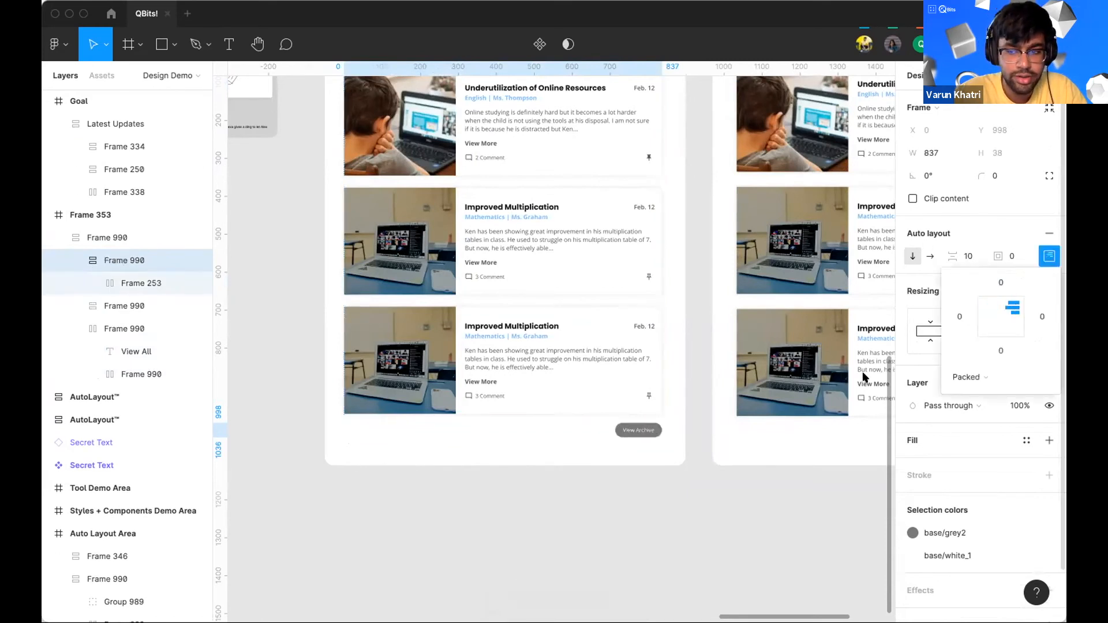
left_click(695, 477)
Step: Narrow the header row containing View All to about 457 px wide
scroll(638, 440, "up", 4)
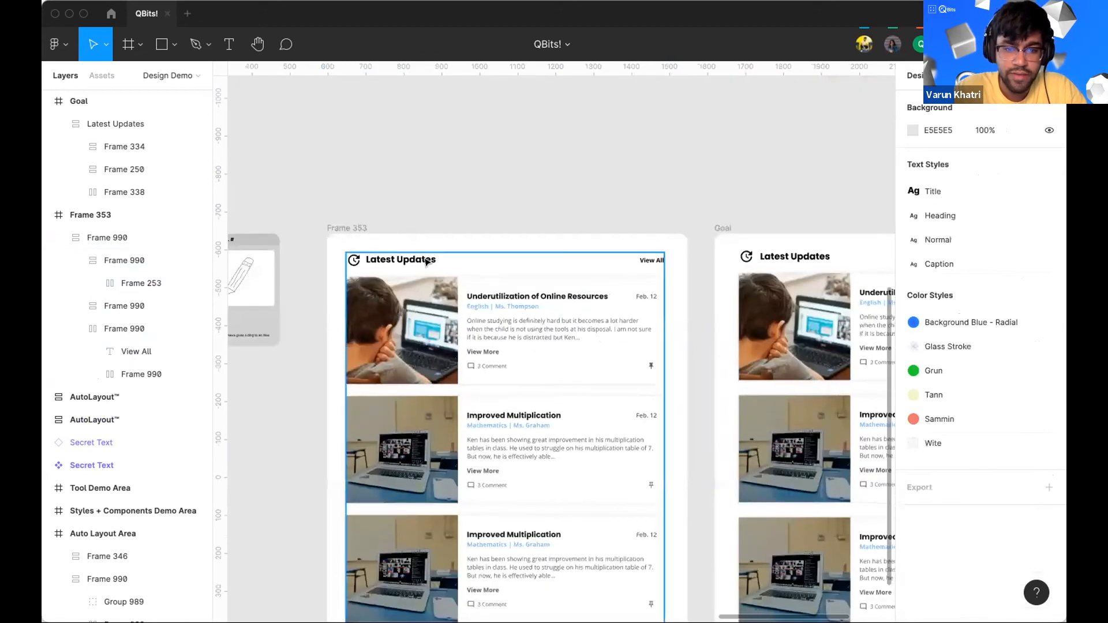
double_click(648, 259)
left_click_drag(660, 256, 525, 254)
scroll(398, 267, "down", 1)
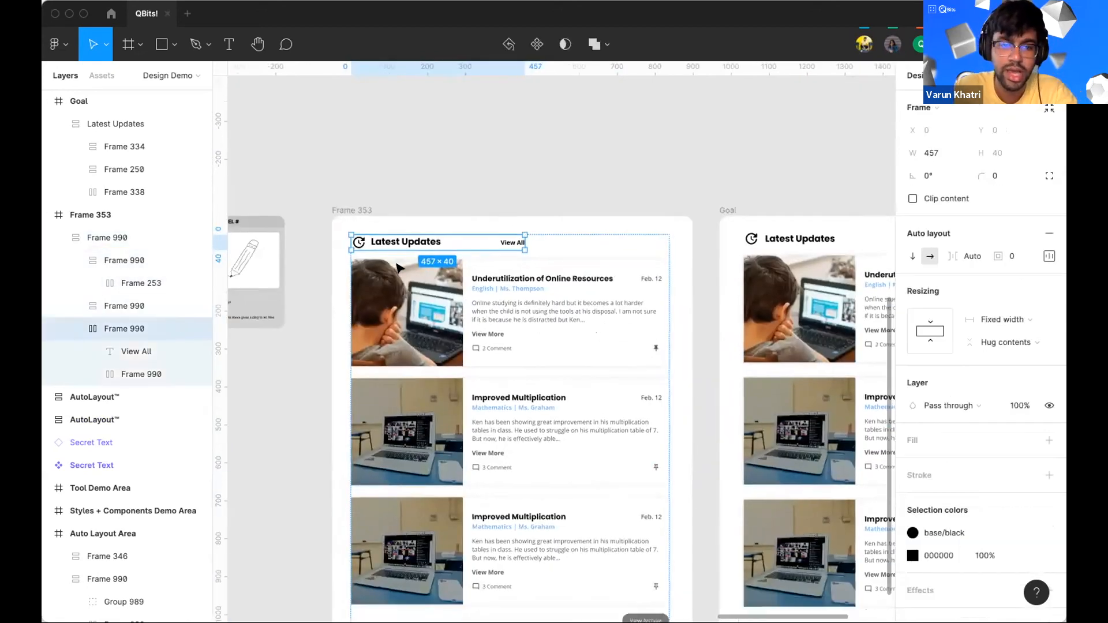
Step: Examine the rebuilt Latest Updates frame against the Goal design while panning and zooming
scroll(398, 267, "down", 3)
left_click(639, 513)
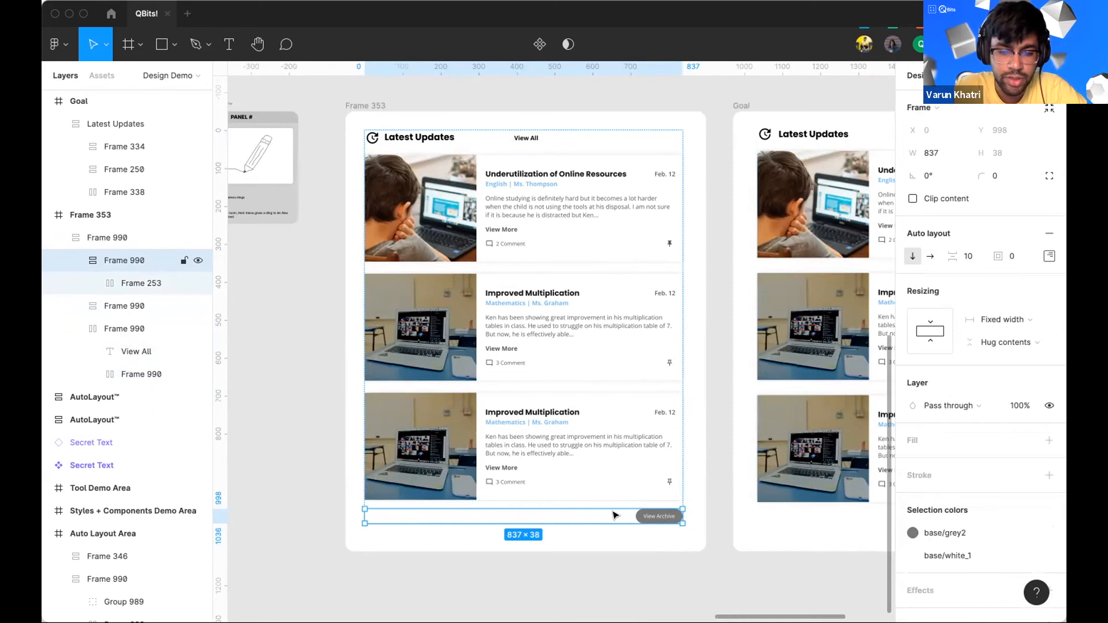
scroll(612, 515, "up", 3)
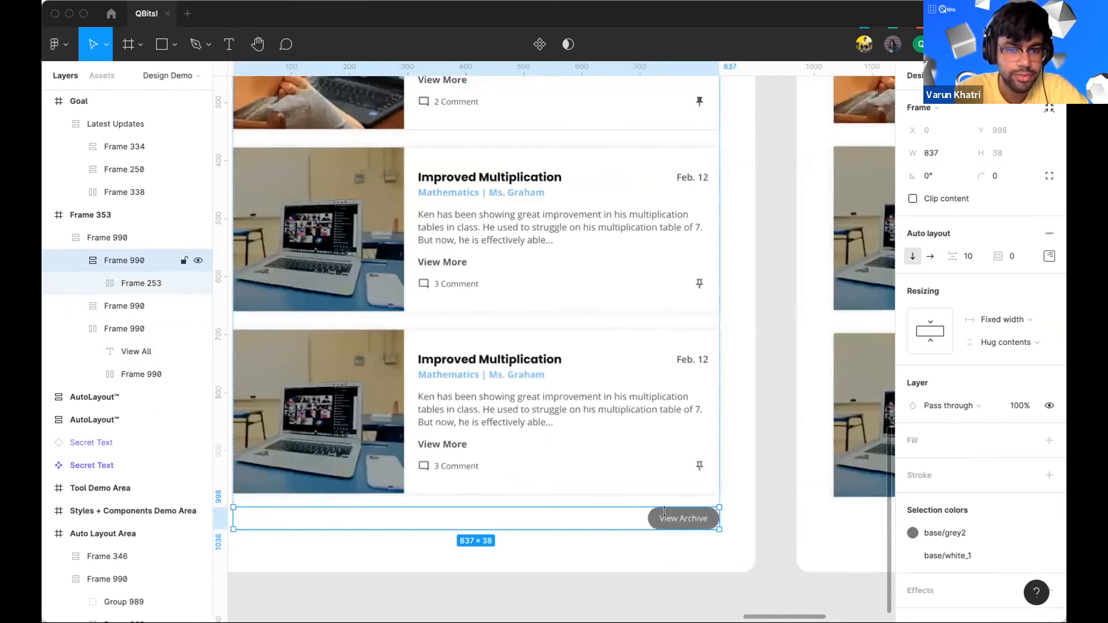
scroll(664, 512, "down", 5)
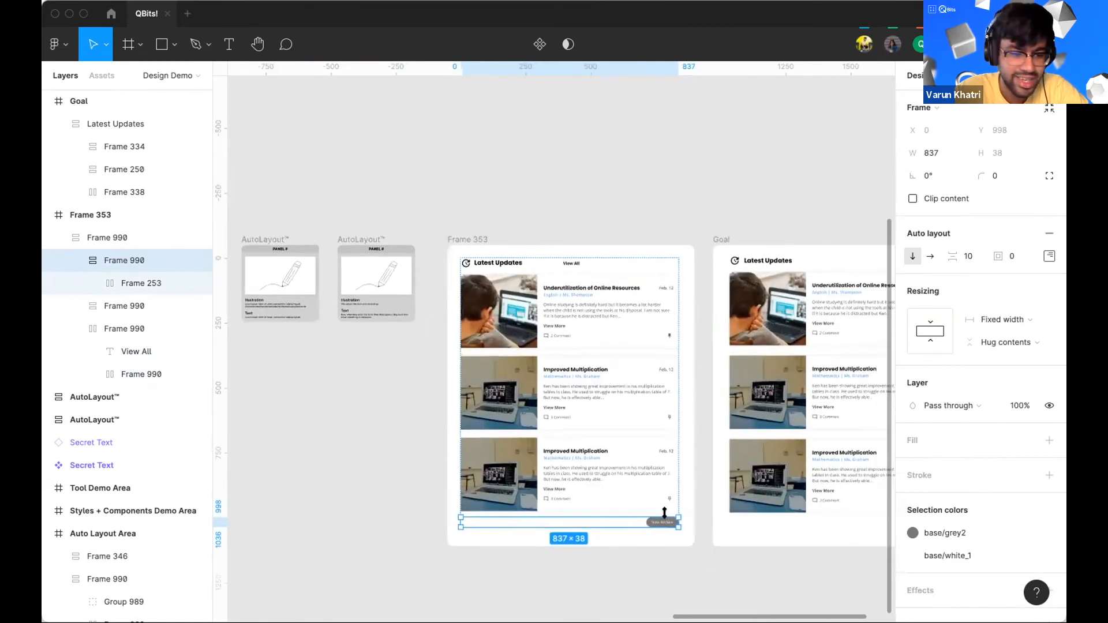
scroll(664, 512, "right", 1)
scroll(544, 525, "left", 6)
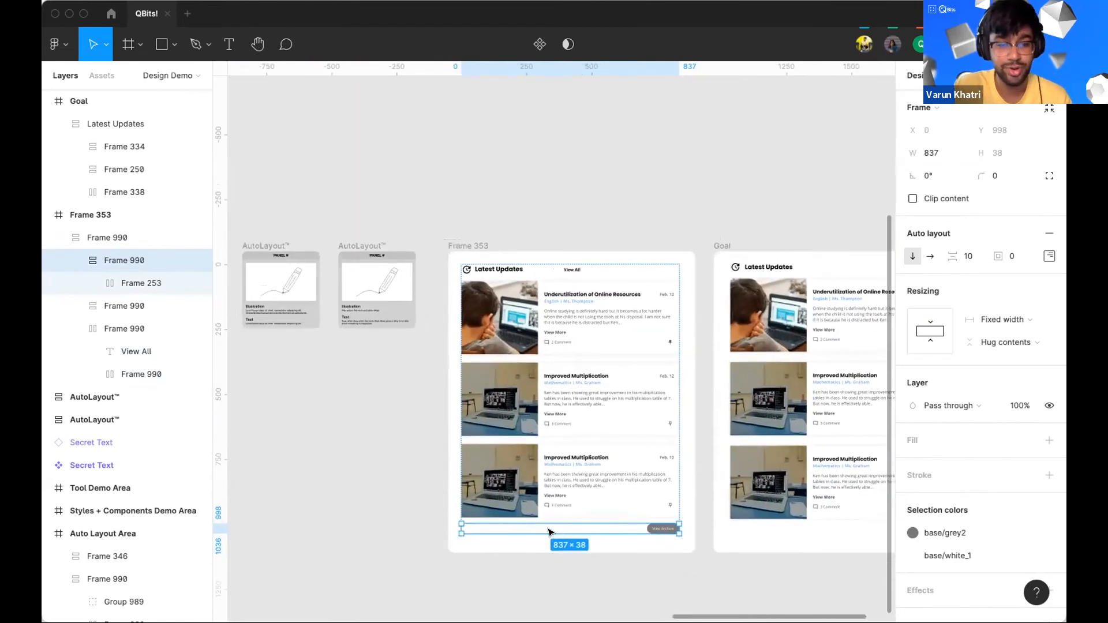
scroll(545, 528, "down", 2)
scroll(550, 531, "right", 2)
scroll(550, 532, "down", 1)
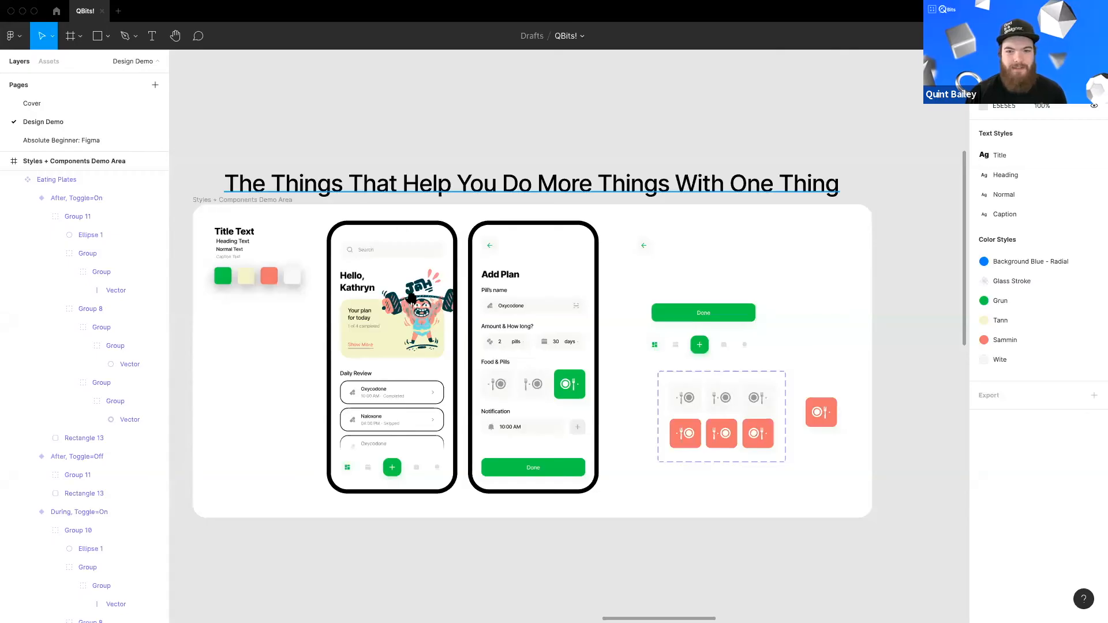
Step: Select the lorem ipsum paragraph in the Text card and narrow its text box to about 225 px wide
scroll(408, 304, "up", 5)
scroll(461, 289, "up", 3)
scroll(477, 255, "up", 10)
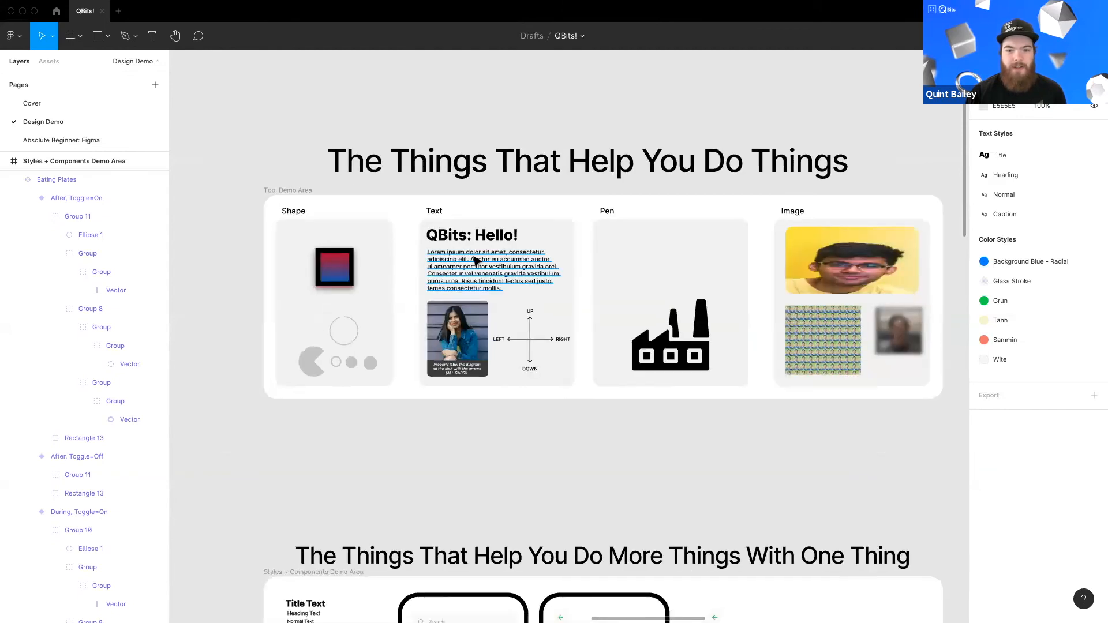
left_click(511, 313)
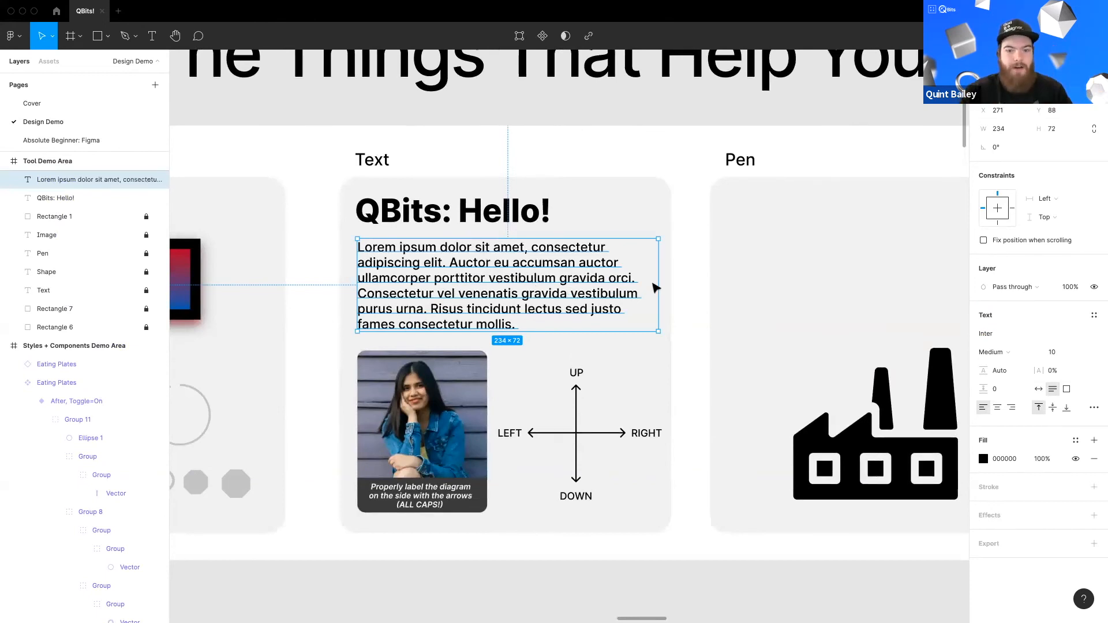
left_click_drag(716, 335, 649, 333)
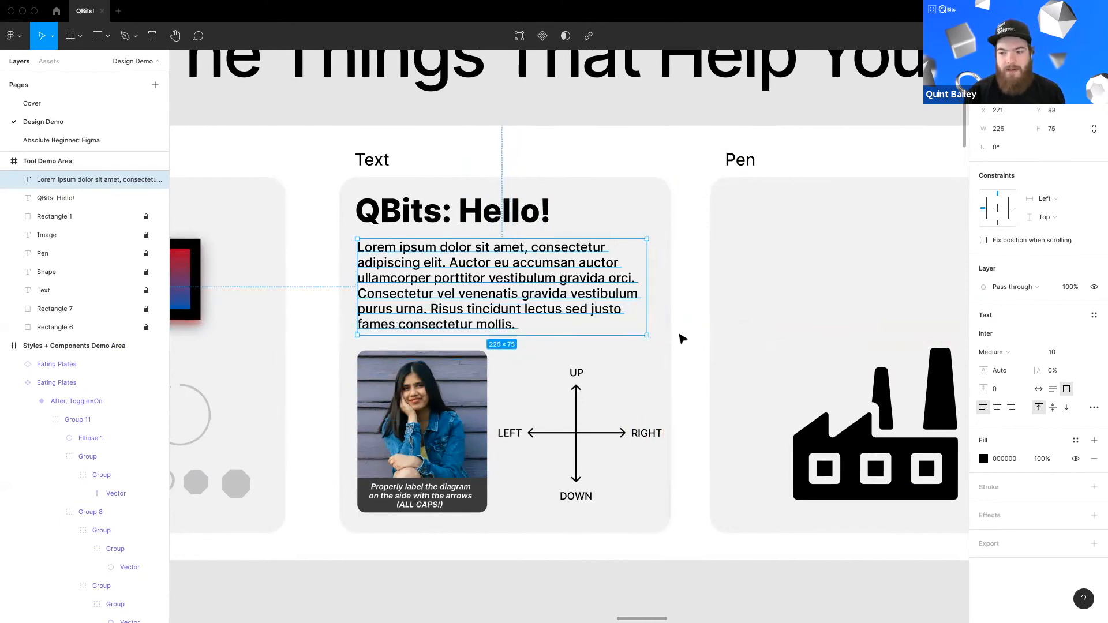
Step: Try enlarging the paragraph's font size to 26, then undo the change
left_click_drag(1052, 352, 1072, 352)
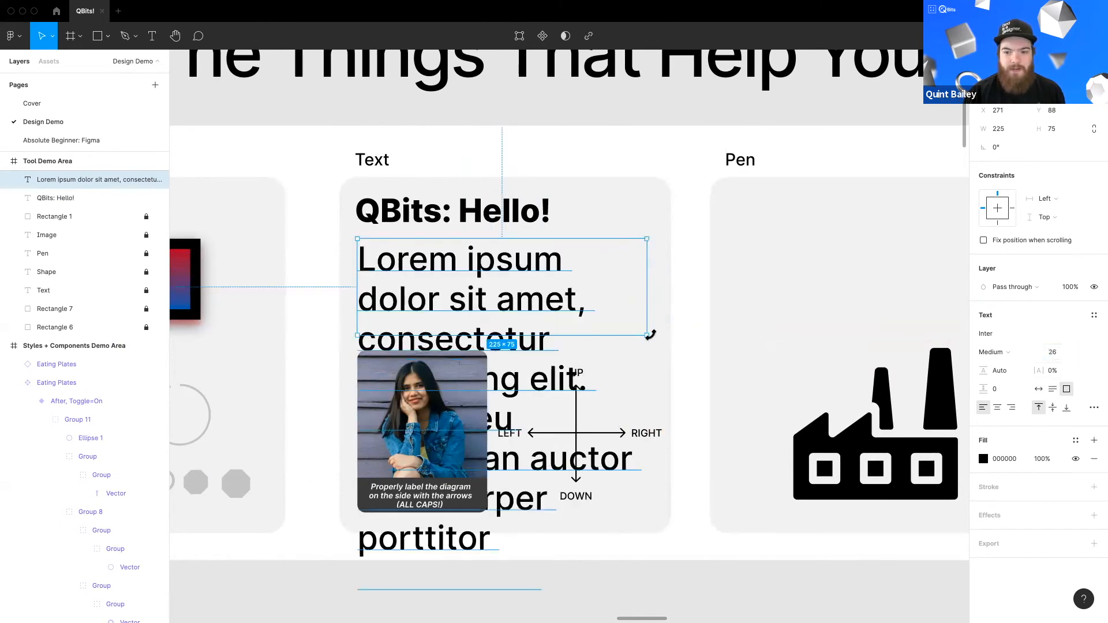
left_click_drag(647, 335, 846, 480)
key("super+z")
key("super+z")
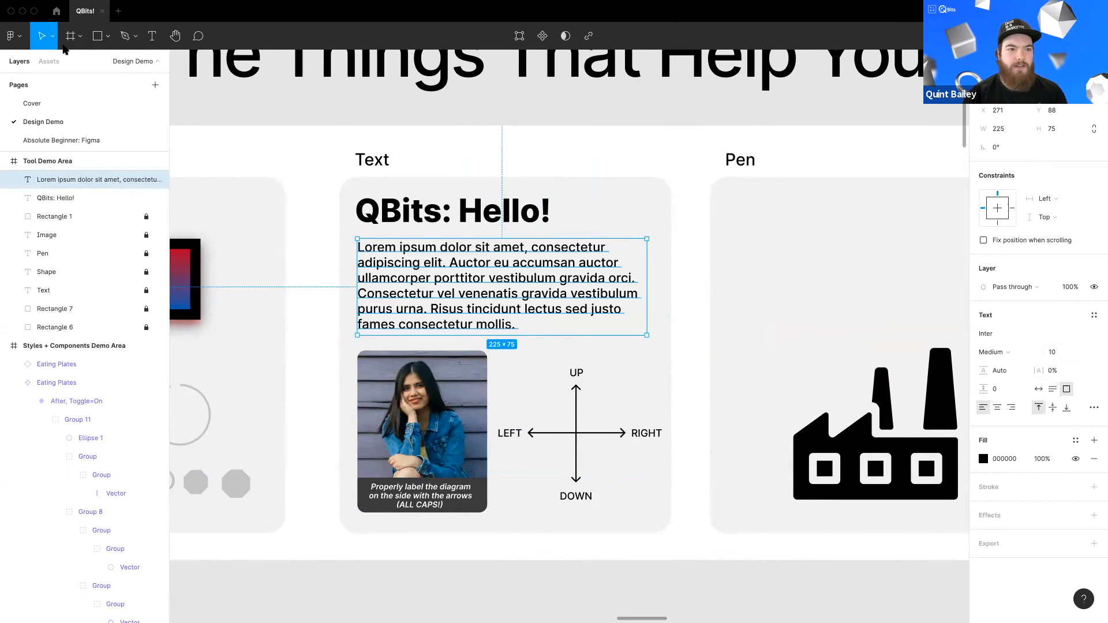
Step: Try scaling the paragraph with the Scale tool so its text grows along with the box
left_click(53, 37)
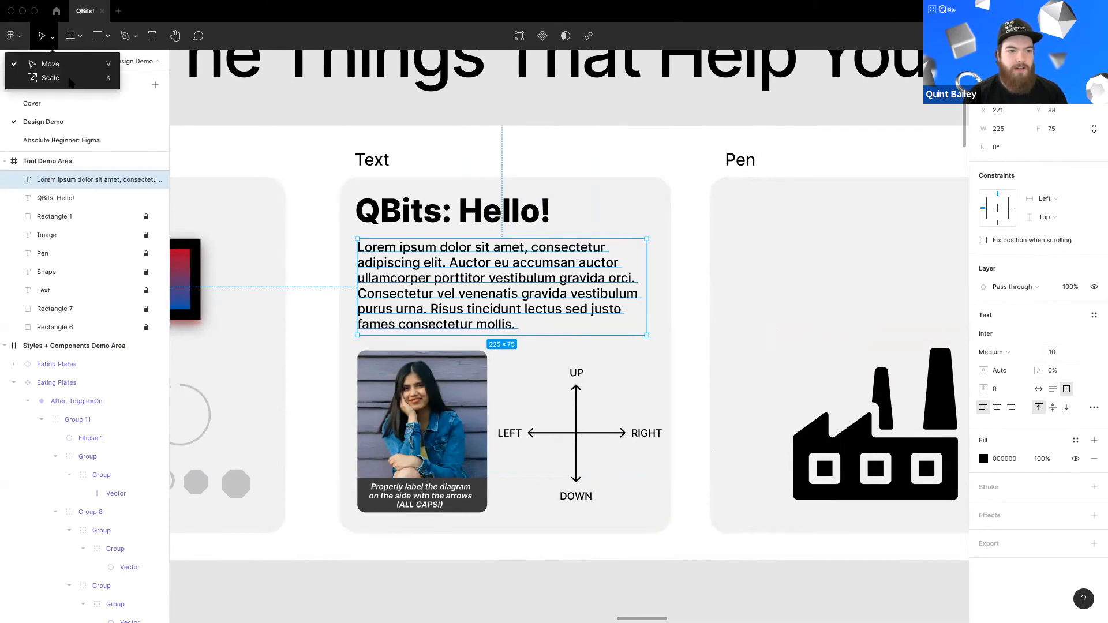
left_click(70, 78)
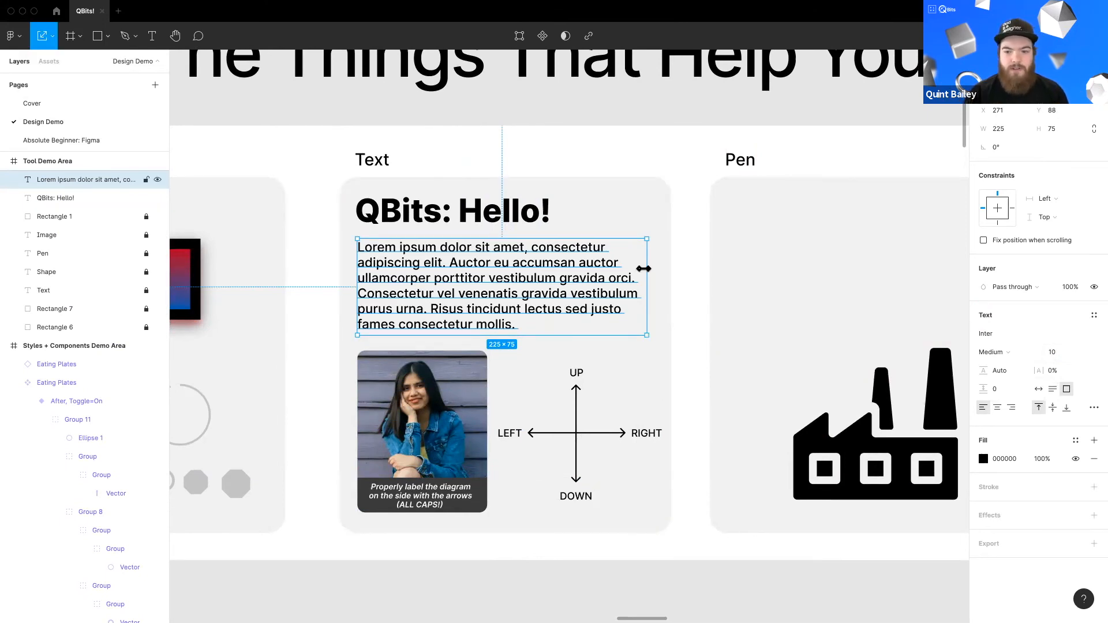
left_click_drag(792, 278, 647, 271)
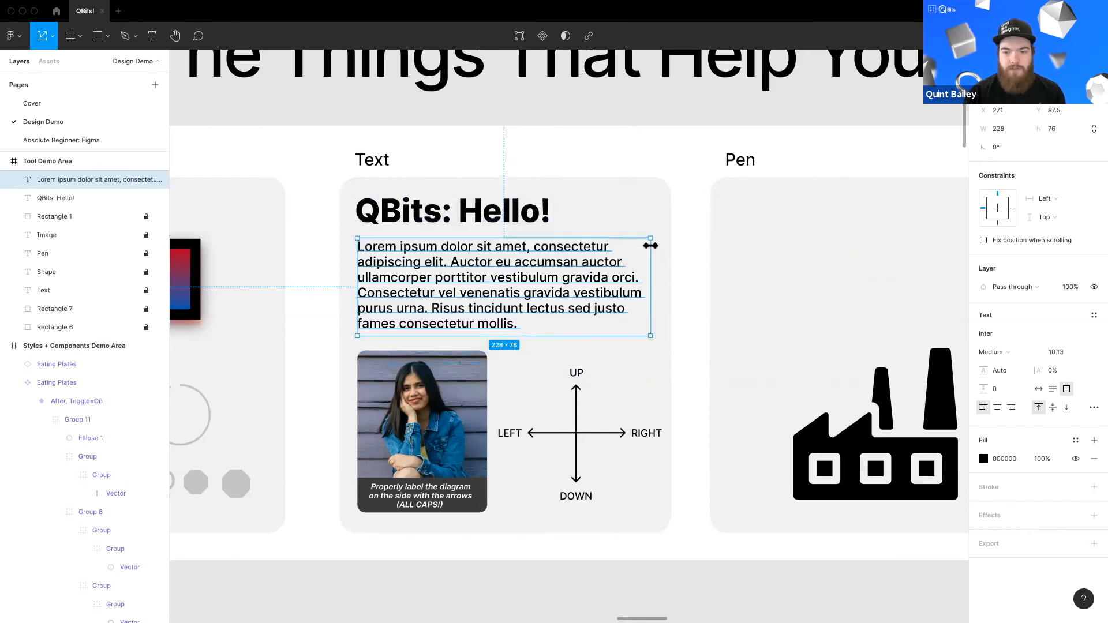
left_click_drag(719, 154, 662, 207)
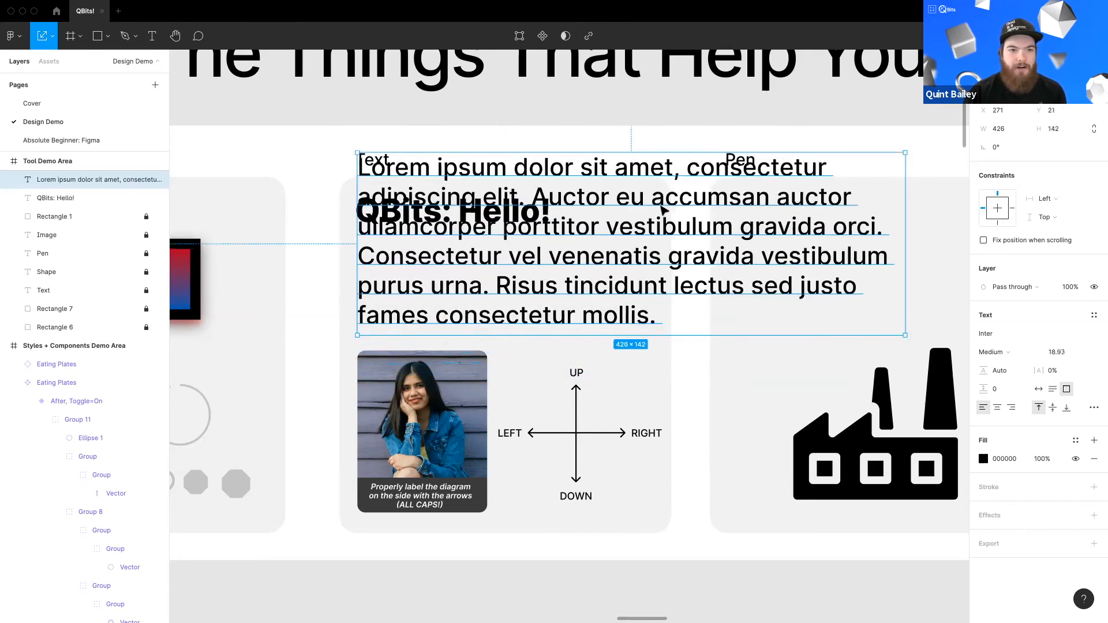
mouse_move(612, 242)
left_mouse_down()
mouse_move(647, 238)
mouse_move(768, 132)
mouse_move(653, 238)
left_mouse_up()
key("v")
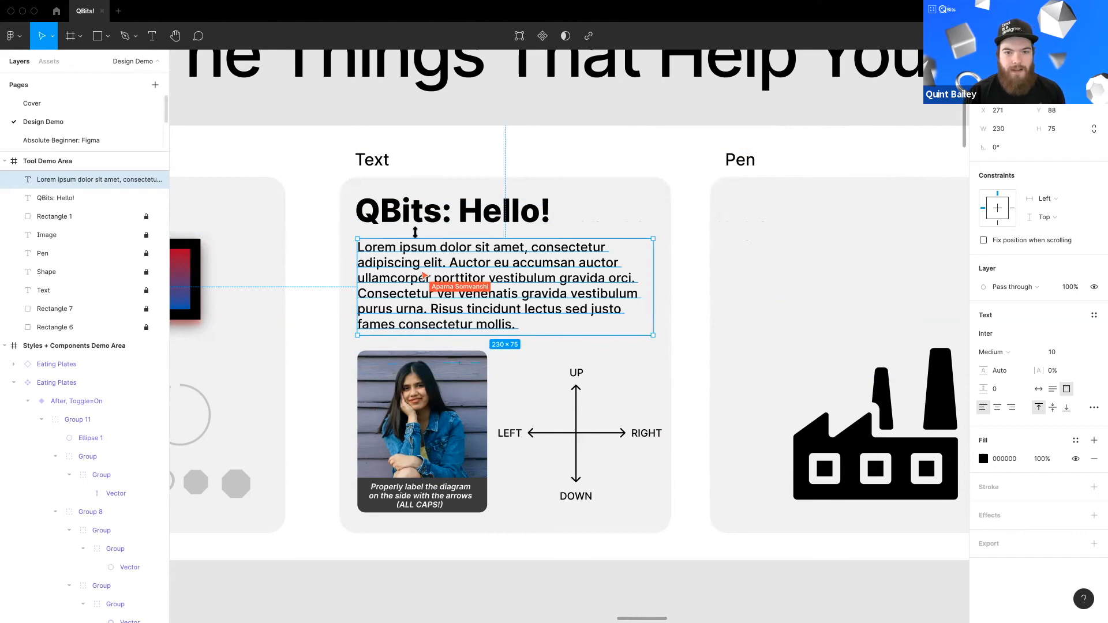
key("k")
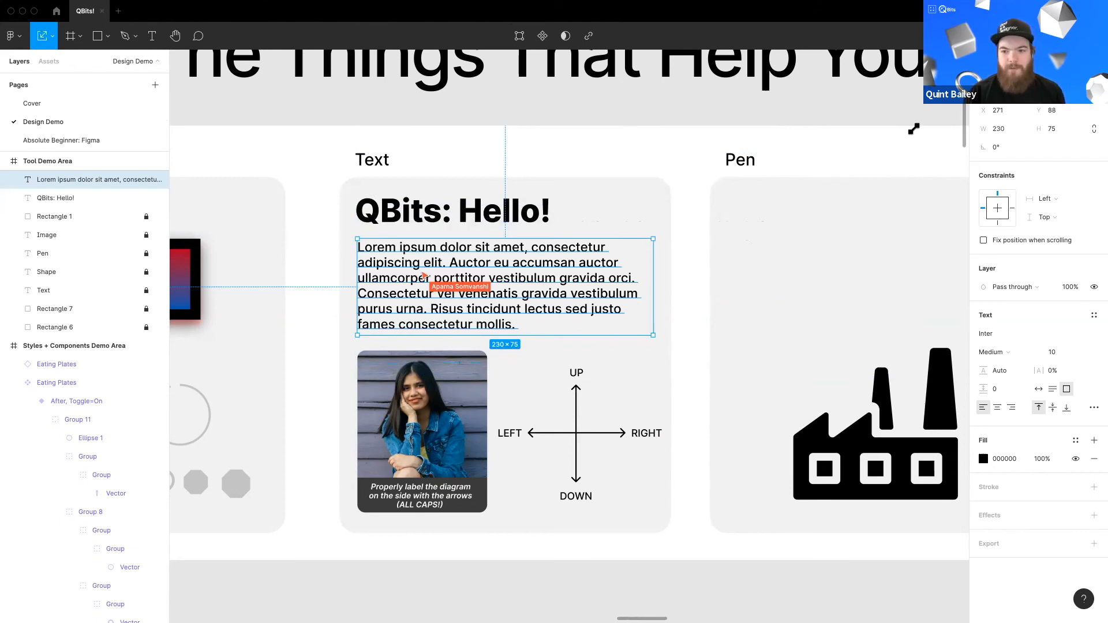
left_click_drag(913, 128, 906, 131)
key("super+z")
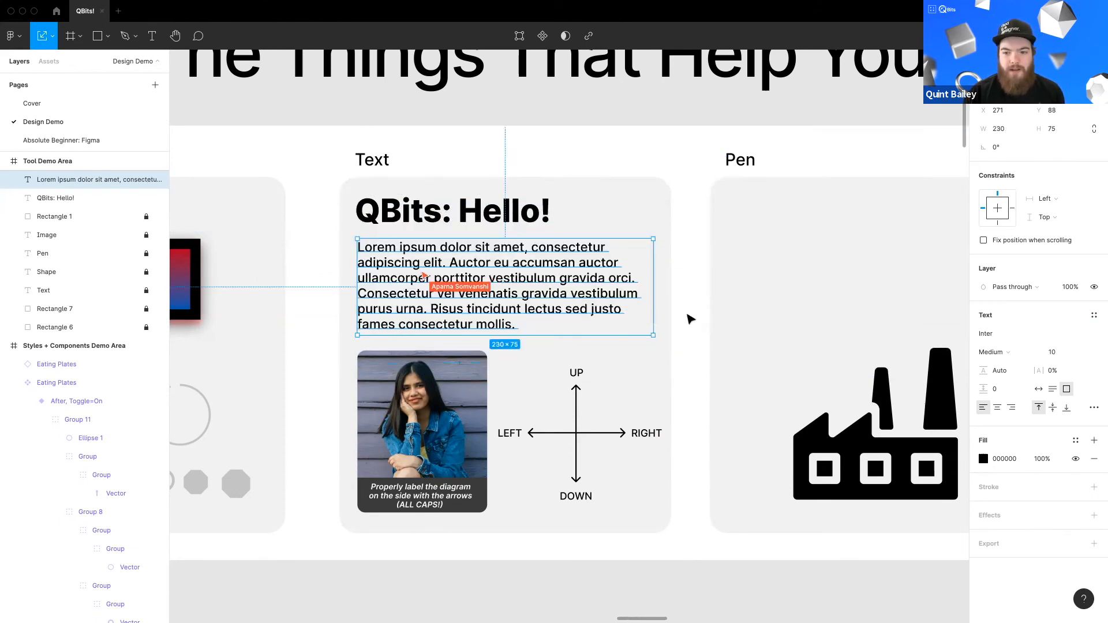
key("Escape")
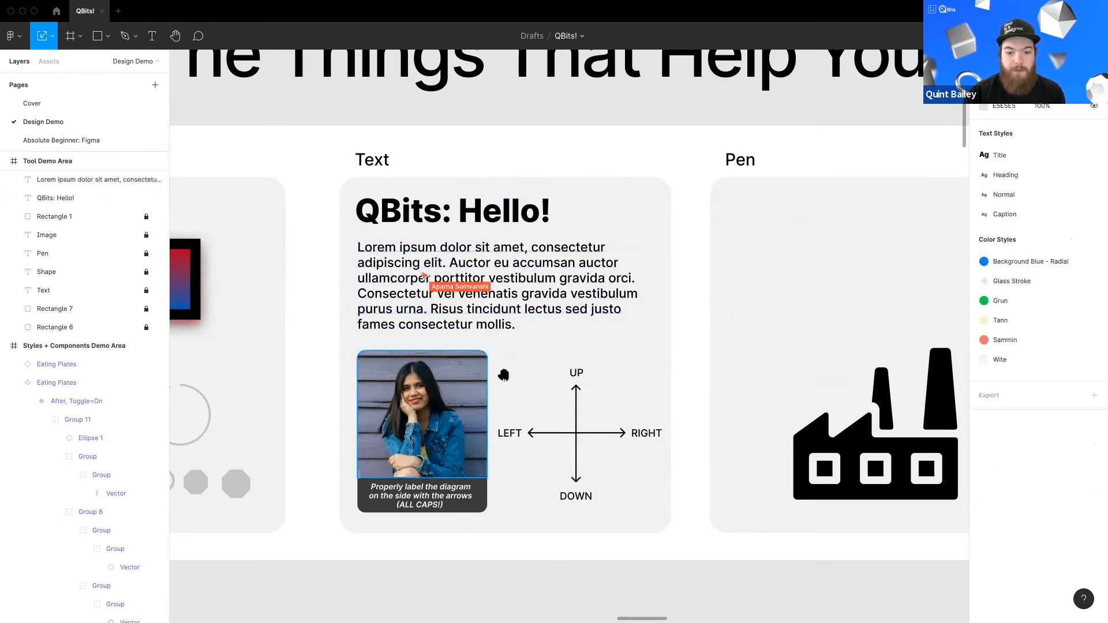
Step: Try scaling up the photo card, its background and caption together with the Scale tool, then undo it
scroll(527, 358, "down", 2)
scroll(527, 359, "left", 2)
scroll(508, 375, "down", 5)
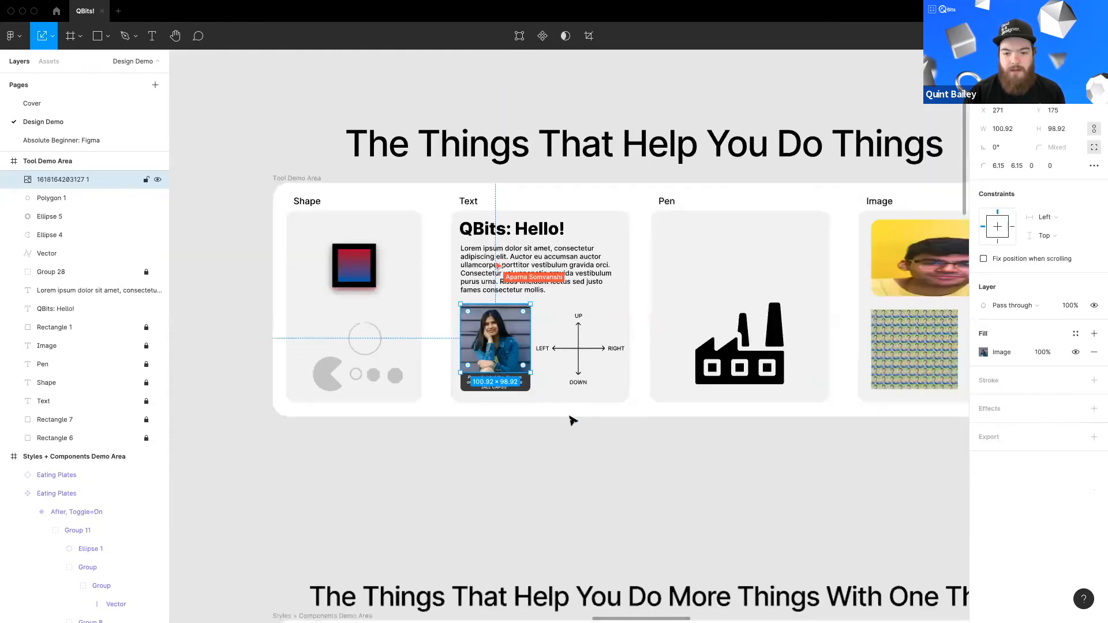
left_click_drag(547, 417, 506, 322)
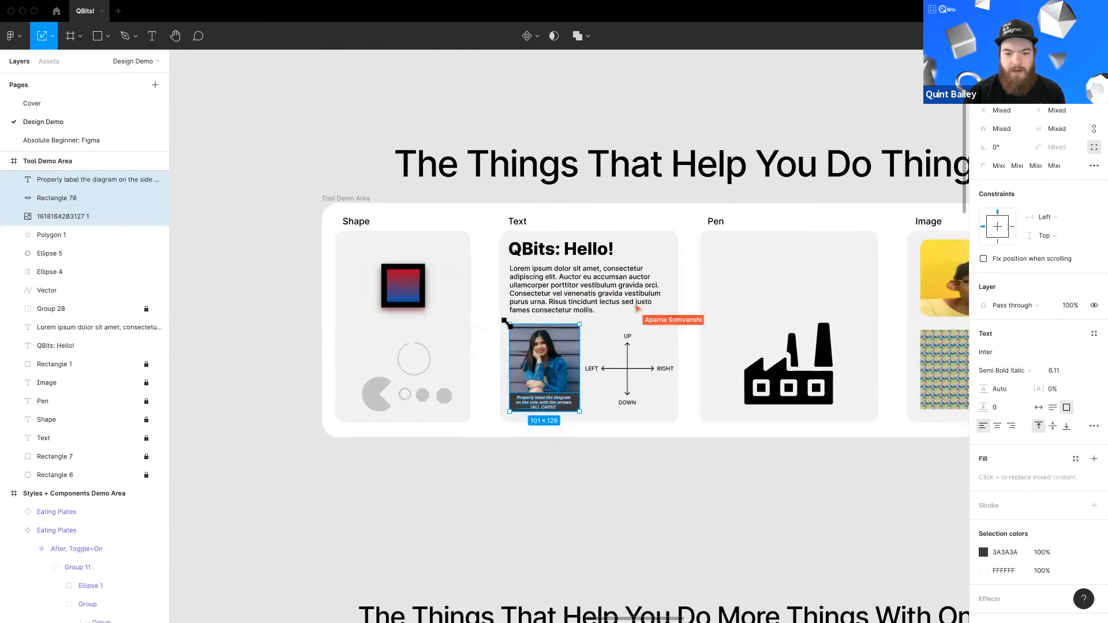
left_click_drag(318, 167, 251, 94)
scroll(678, 351, "left", 3)
left_click_drag(678, 351, 346, 375)
scroll(473, 451, "left", 3)
scroll(473, 452, "down", 3)
left_click_drag(465, 456, 455, 524)
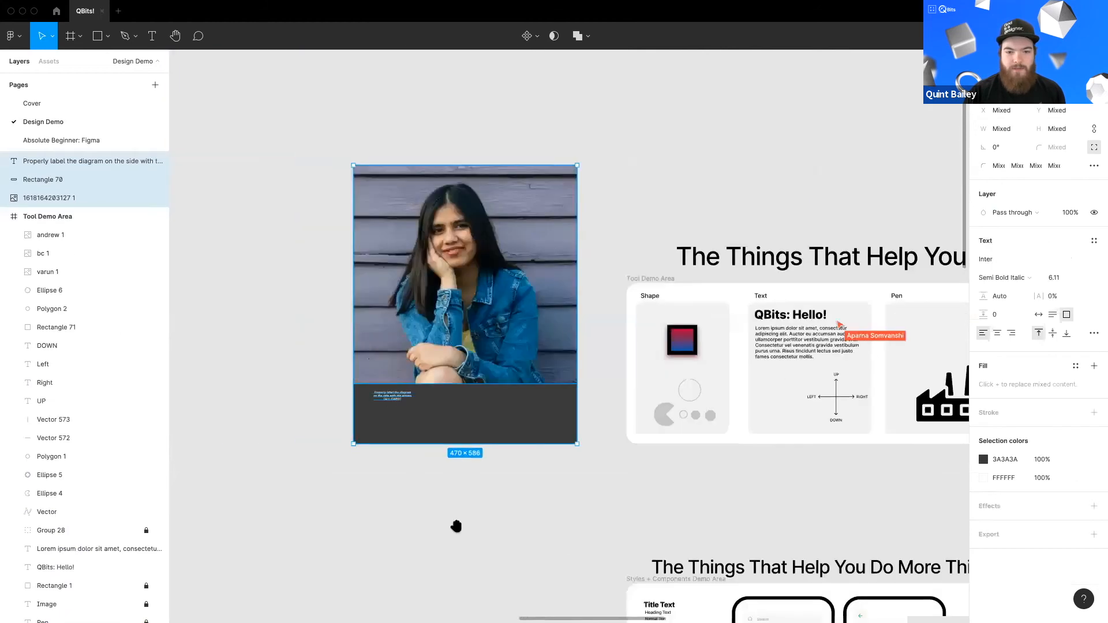
key("Escape")
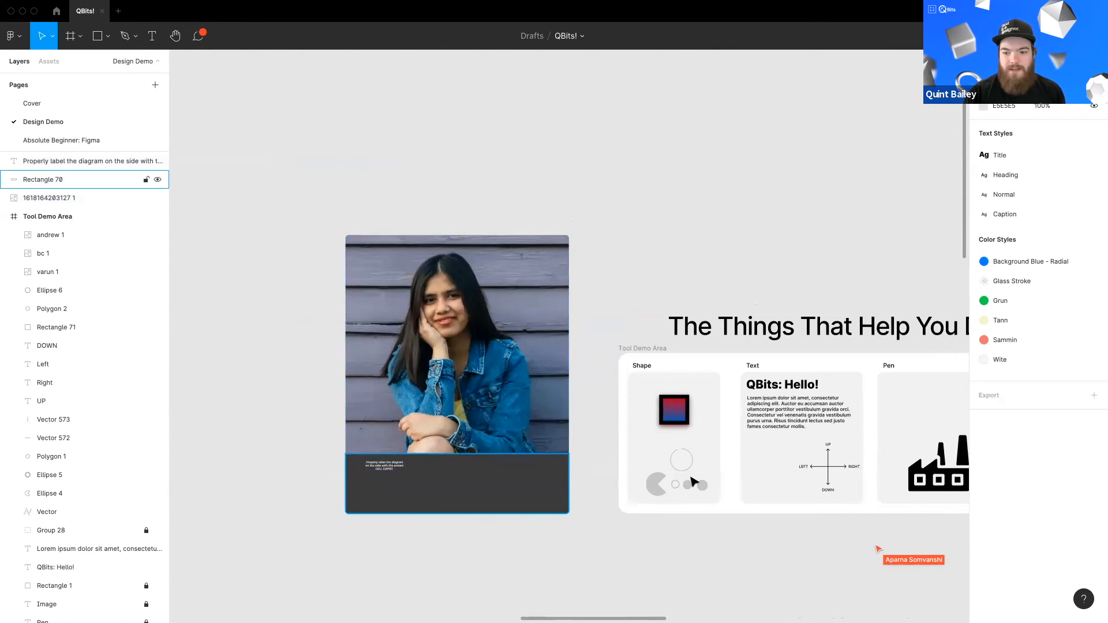
key("super+z")
key("super+z")
key("super+z")
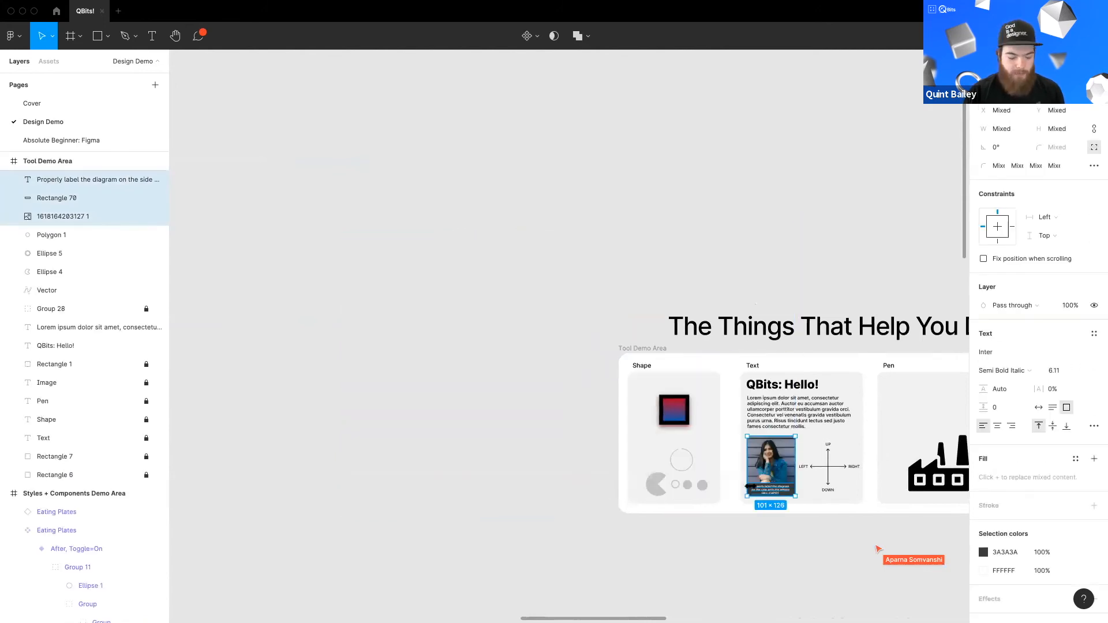
Step: Try scaling the photo card again to about 644 × 803, then undo the scaling
key("k")
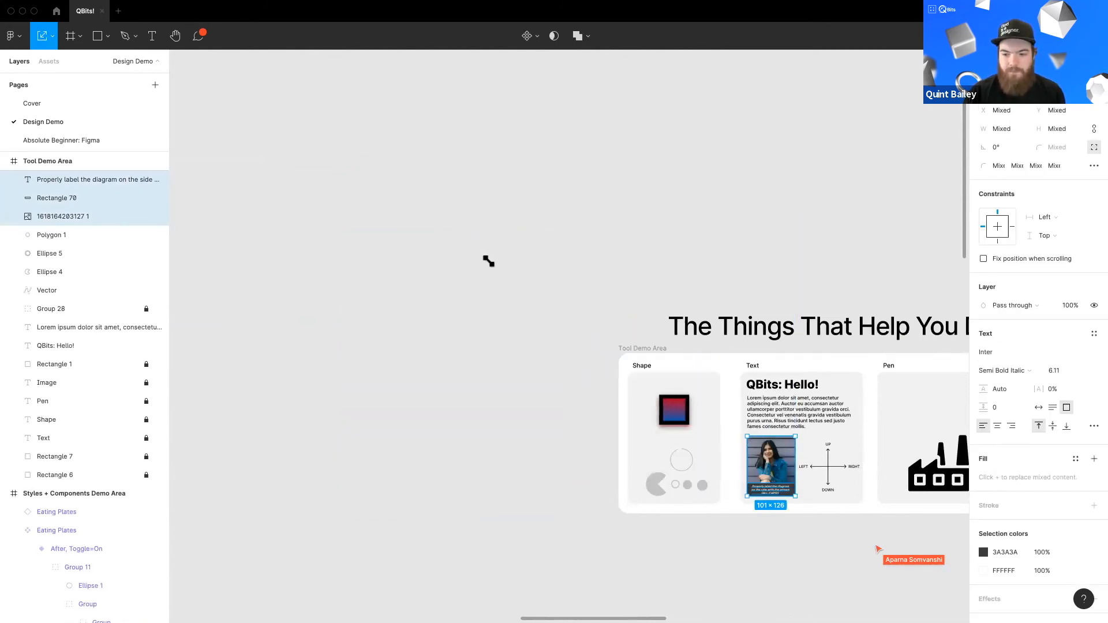
left_click_drag(747, 436, 489, 261)
left_click_drag(736, 394, 499, 419)
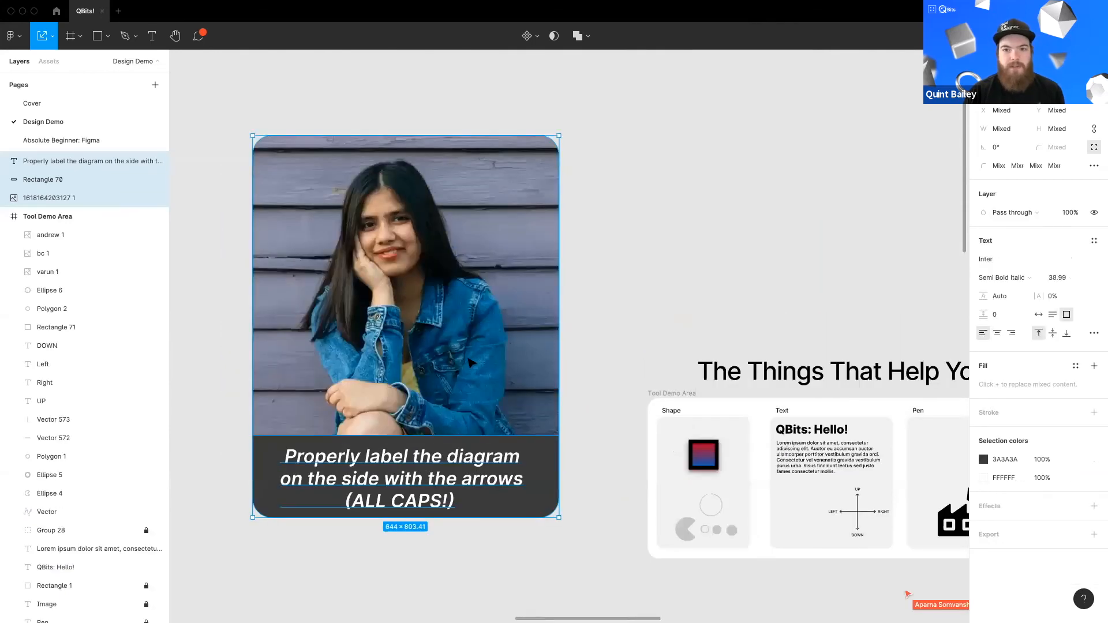
key("super+z")
key("super+z")
left_click(664, 496)
left_click_drag(663, 497, 467, 424)
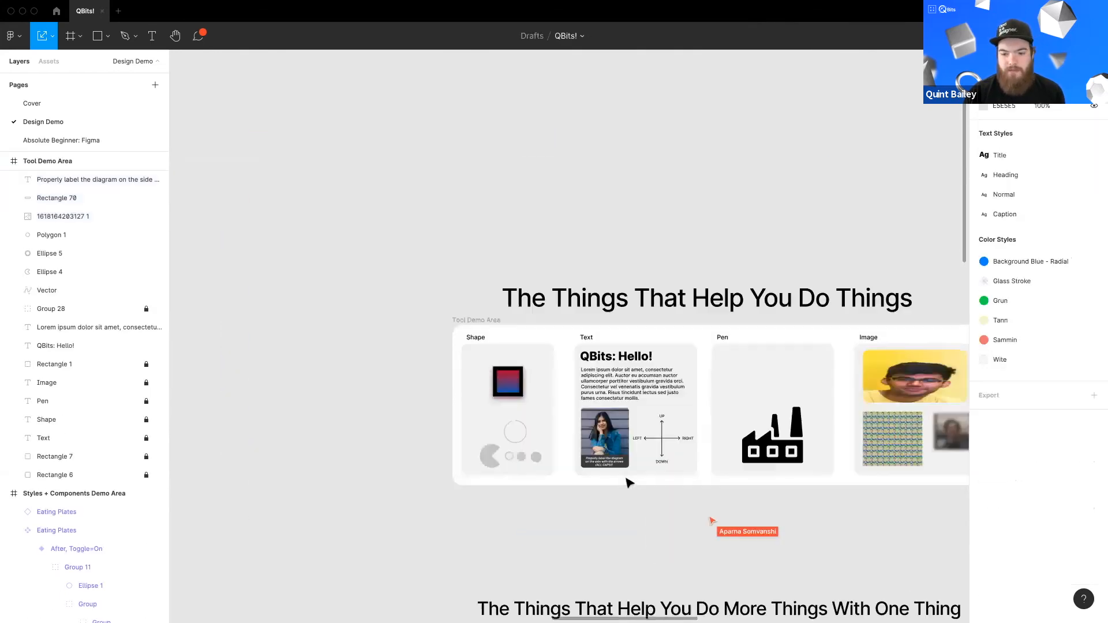
Step: Switch back from the Scale tool to the Move tool
scroll(628, 421, "up", 2)
scroll(577, 416, "right", 3)
left_click(52, 36)
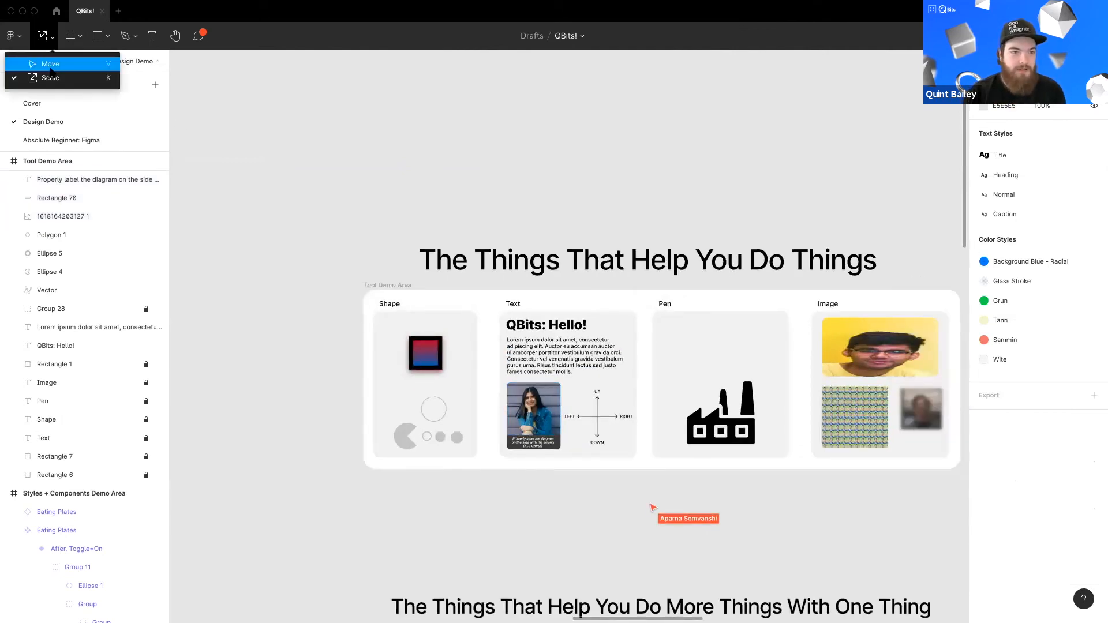
left_click(53, 63)
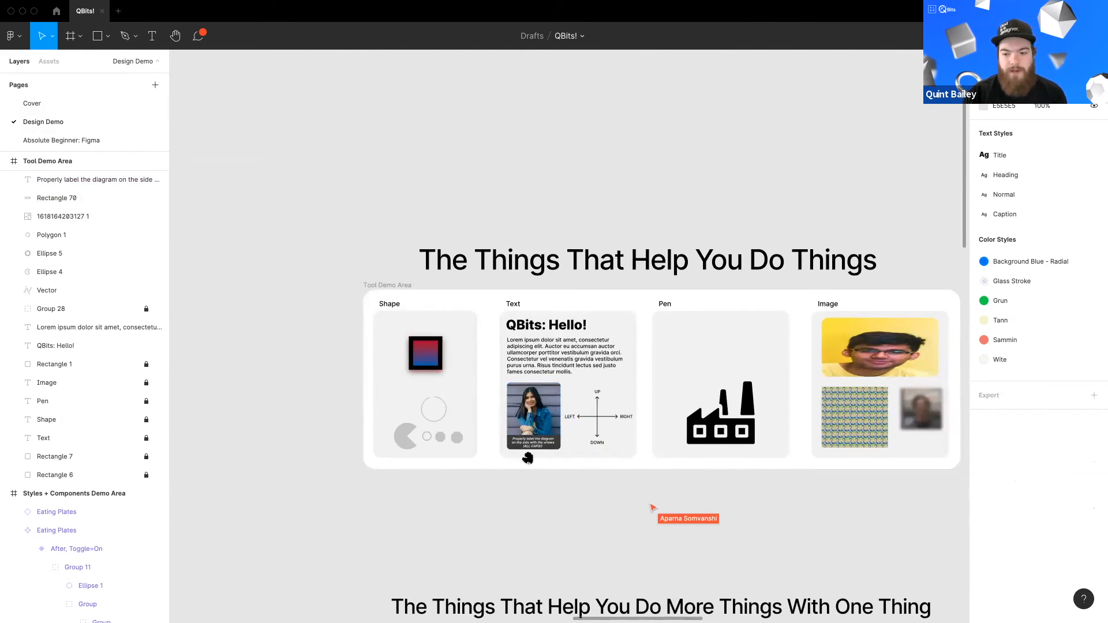
scroll(527, 458, "up", 3)
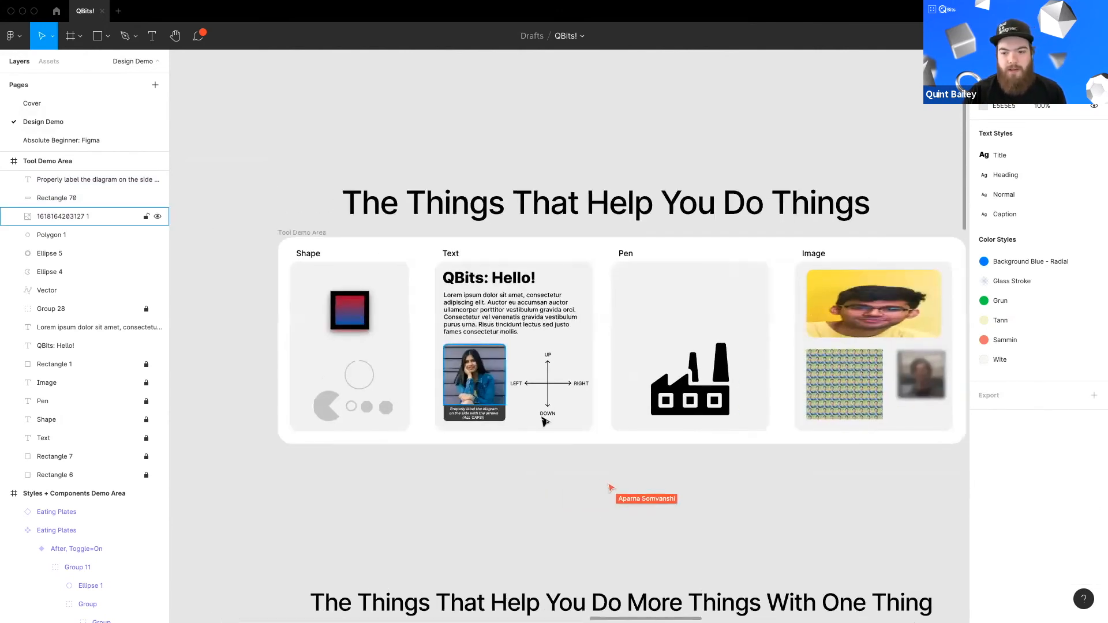
scroll(548, 418, "up", 2)
scroll(742, 230, "right", 2)
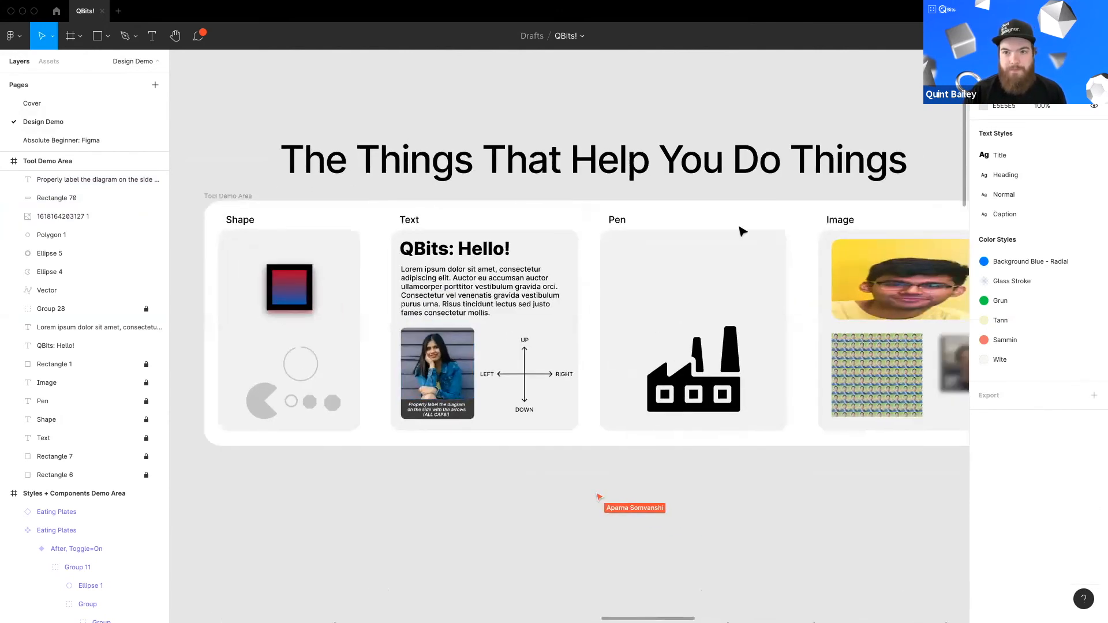
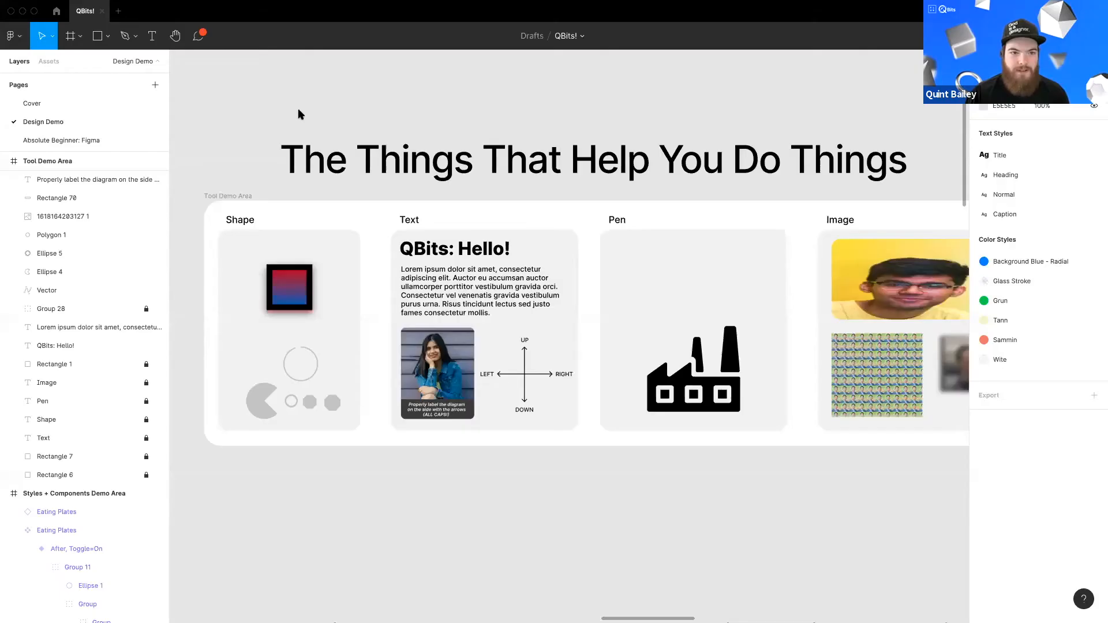
left_click_drag(509, 253, 463, 268)
scroll(471, 280, "down", 1)
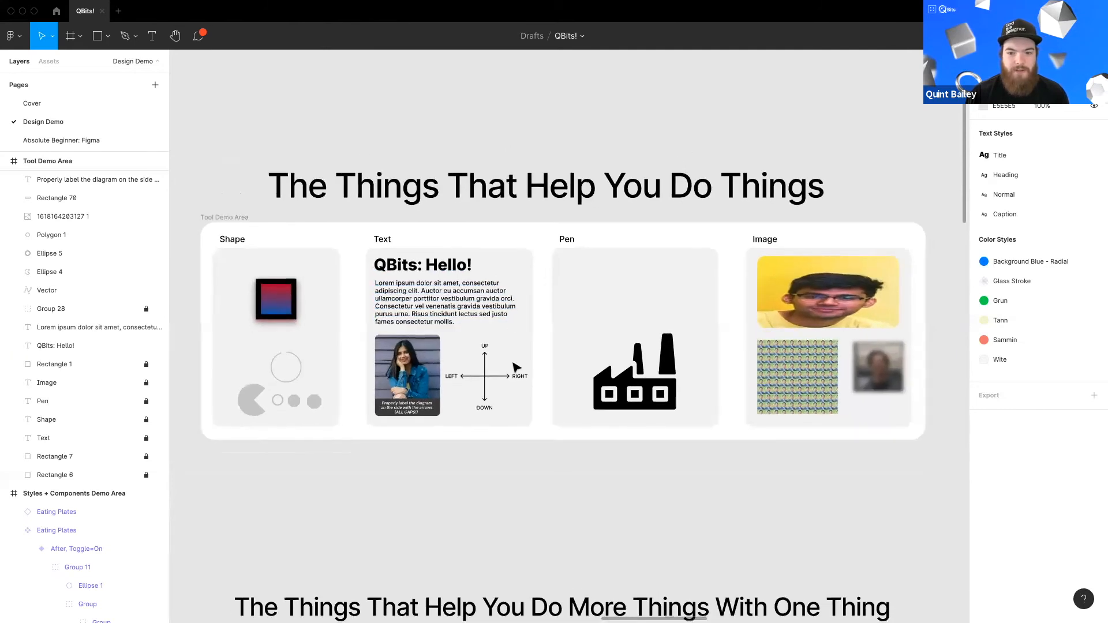
scroll(515, 367, "down", 8)
scroll(456, 340, "up", 4)
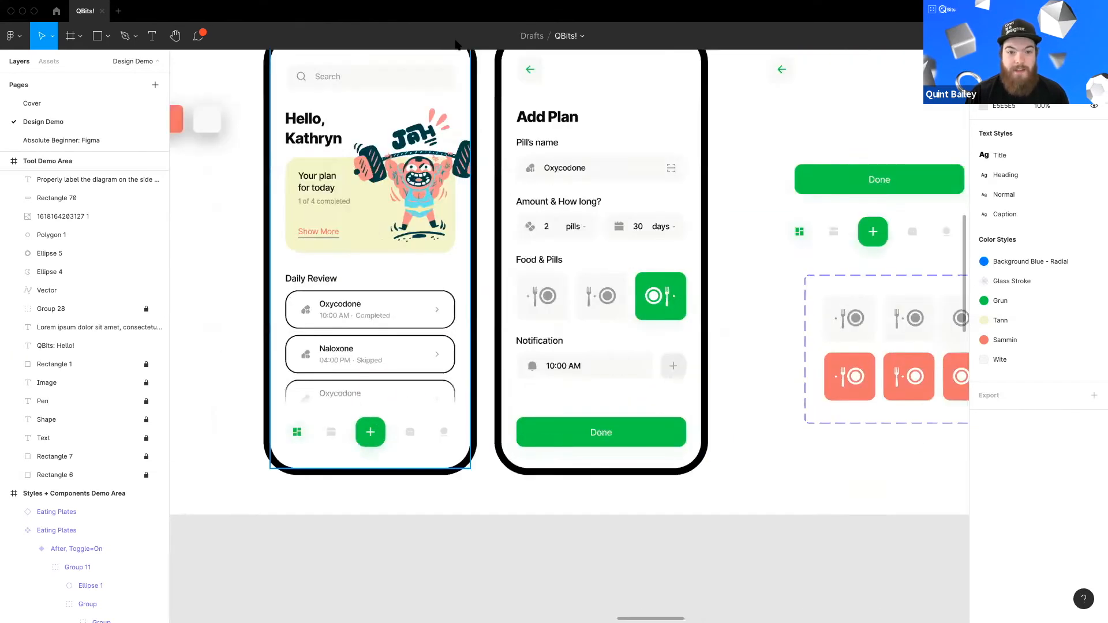
left_click_drag(465, 185, 490, 231)
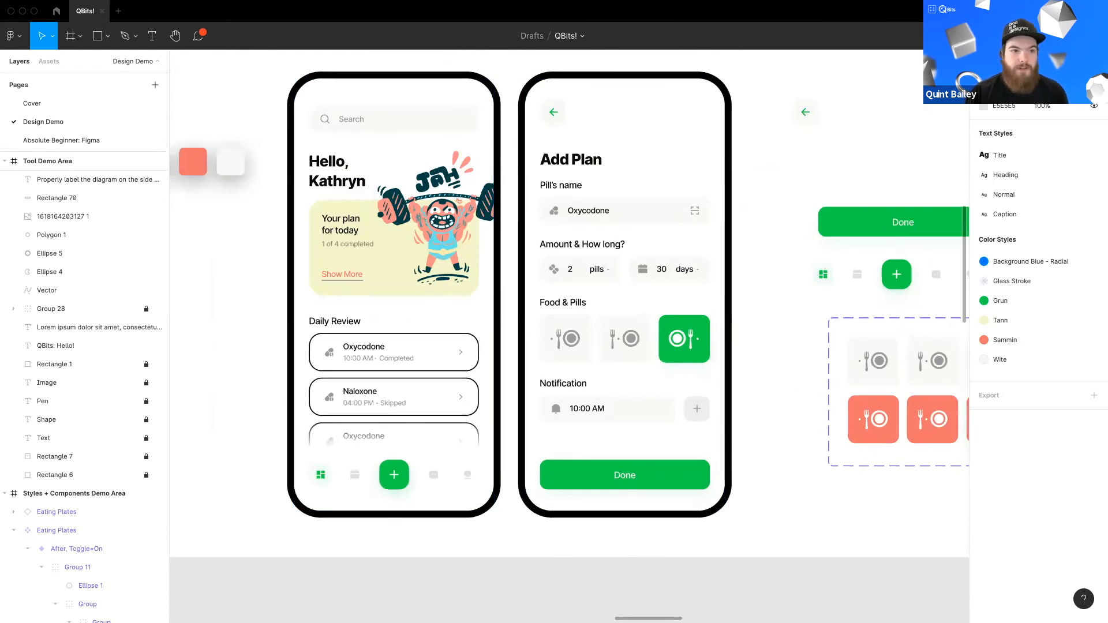
Step: Open the Figma Community from the home screen and browse its featured templates, plugins and trending files
left_click(56, 11)
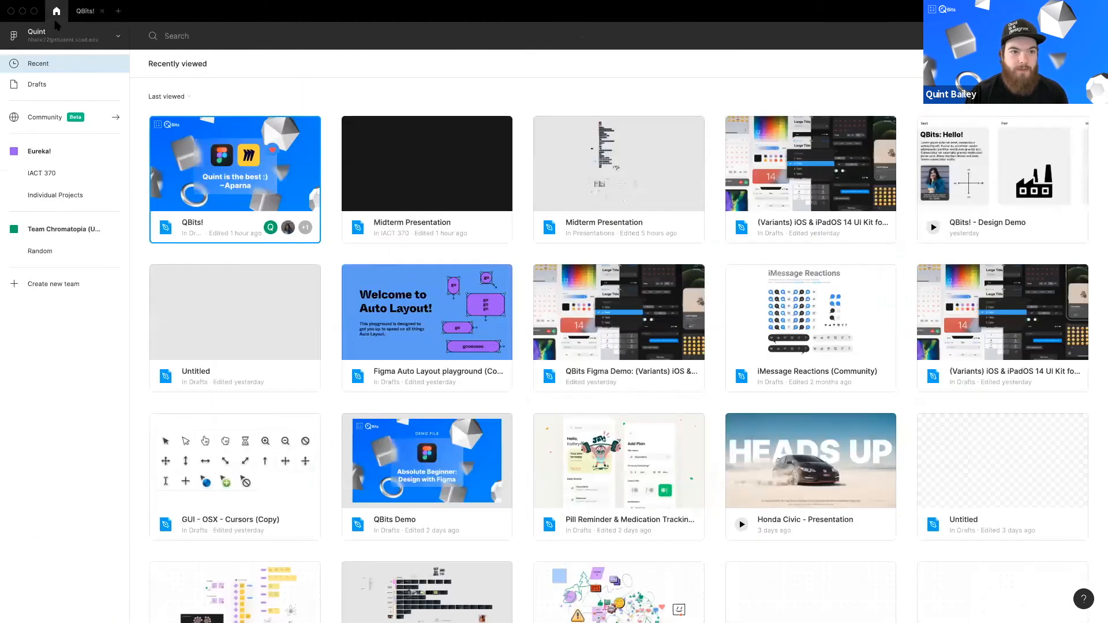
left_click(44, 117)
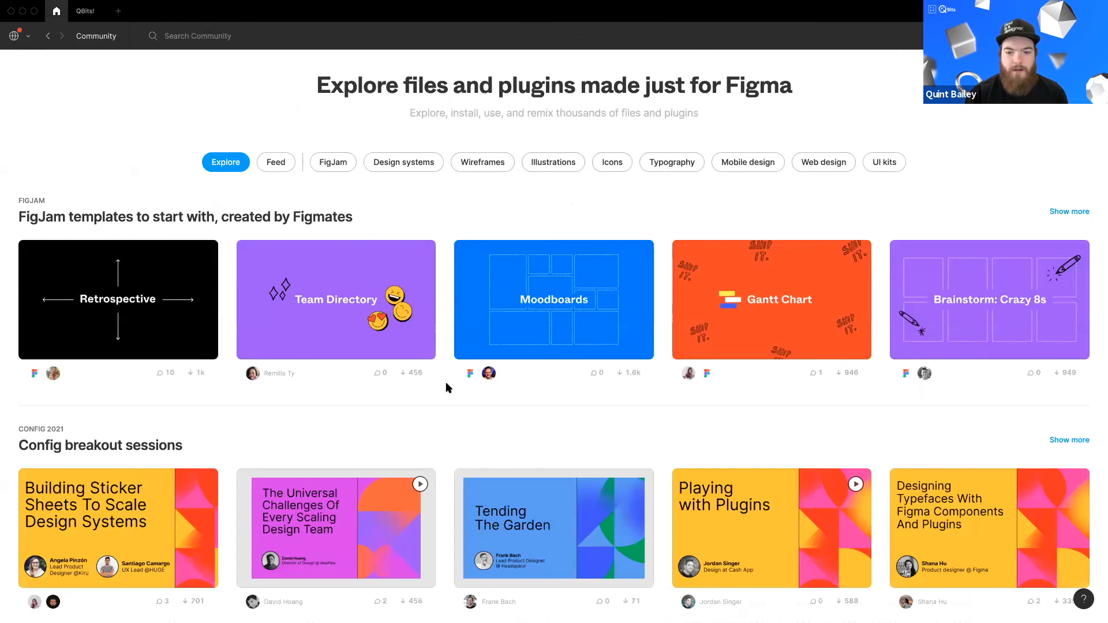
scroll(446, 382, "down", 5)
scroll(445, 382, "down", 6)
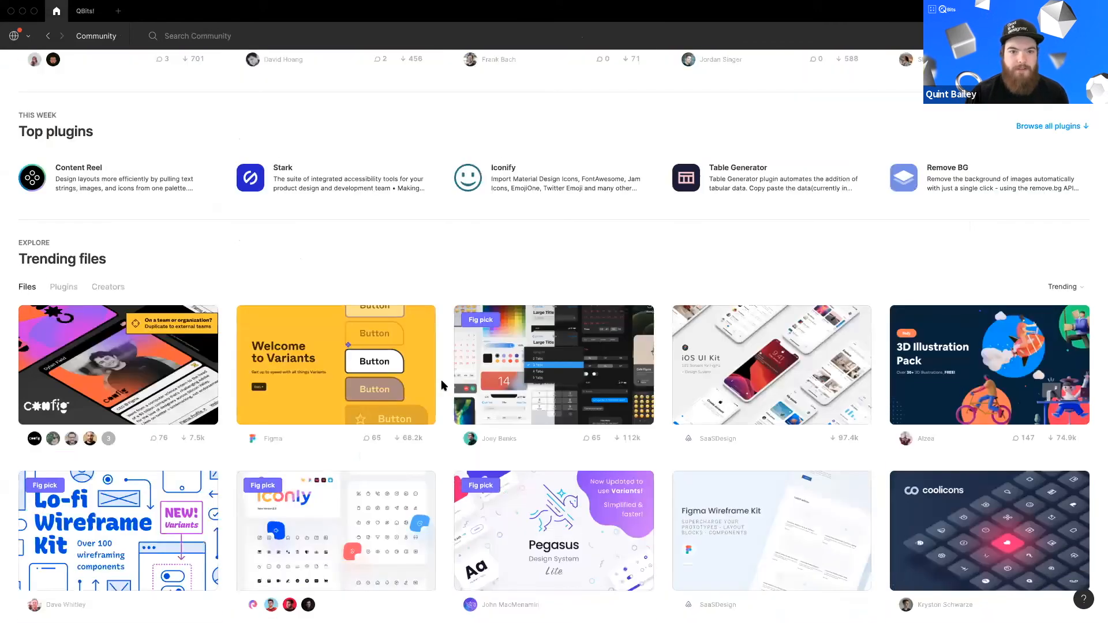
scroll(443, 386, "up", 5)
scroll(442, 385, "up", 7)
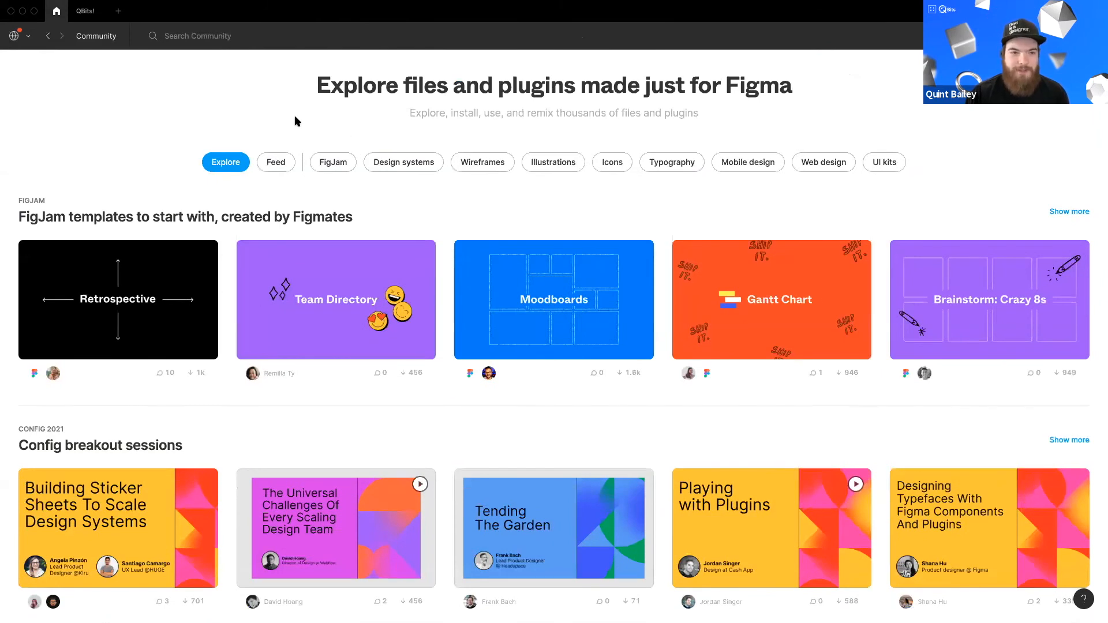
left_click(171, 36)
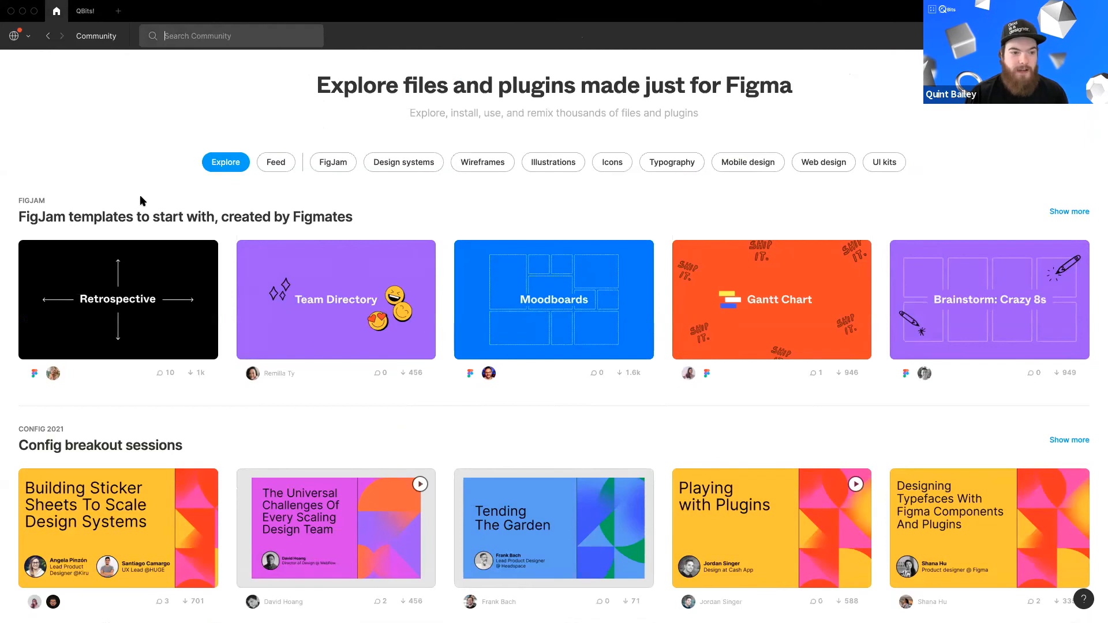
scroll(81, 311, "down", 4)
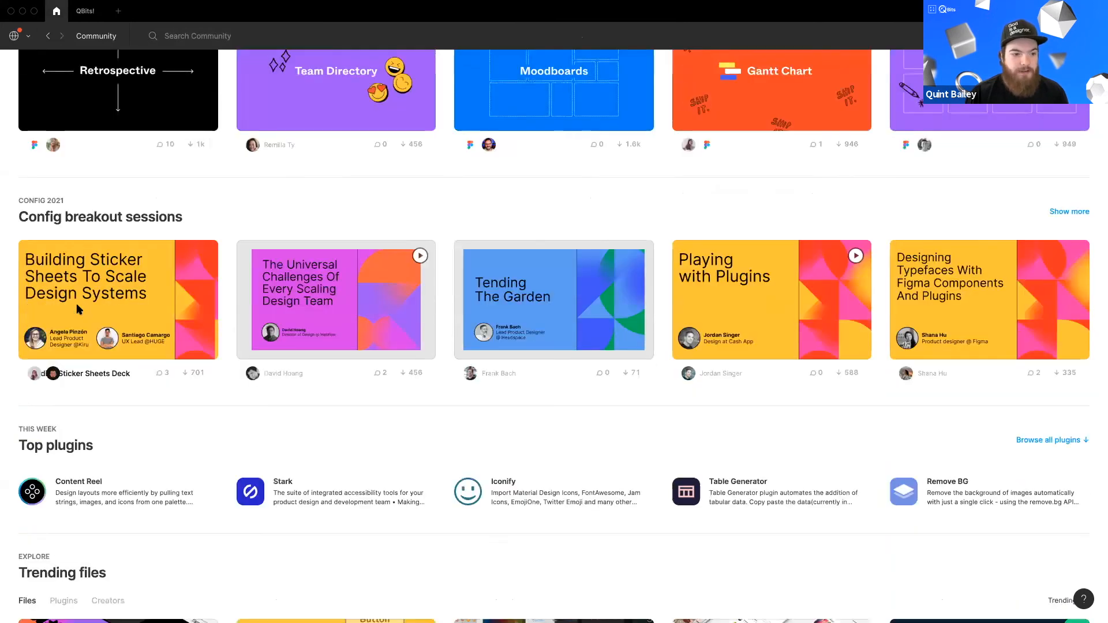
scroll(79, 310, "down", 7)
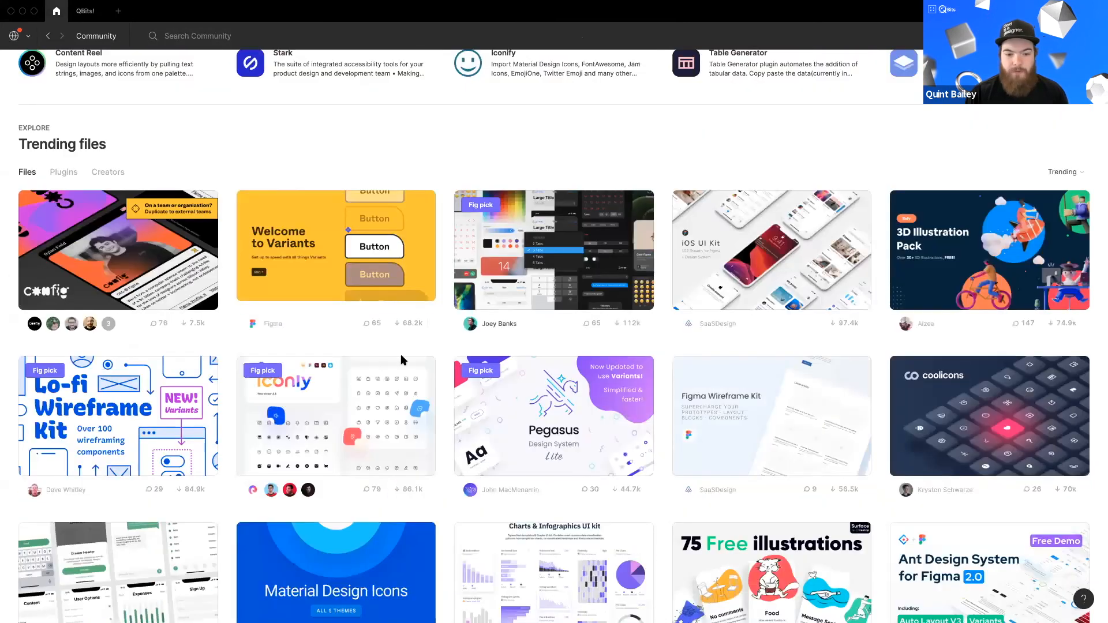
scroll(398, 357, "up", 11)
Step: Search the Community for auto layout files and scroll through the results
left_click(195, 36)
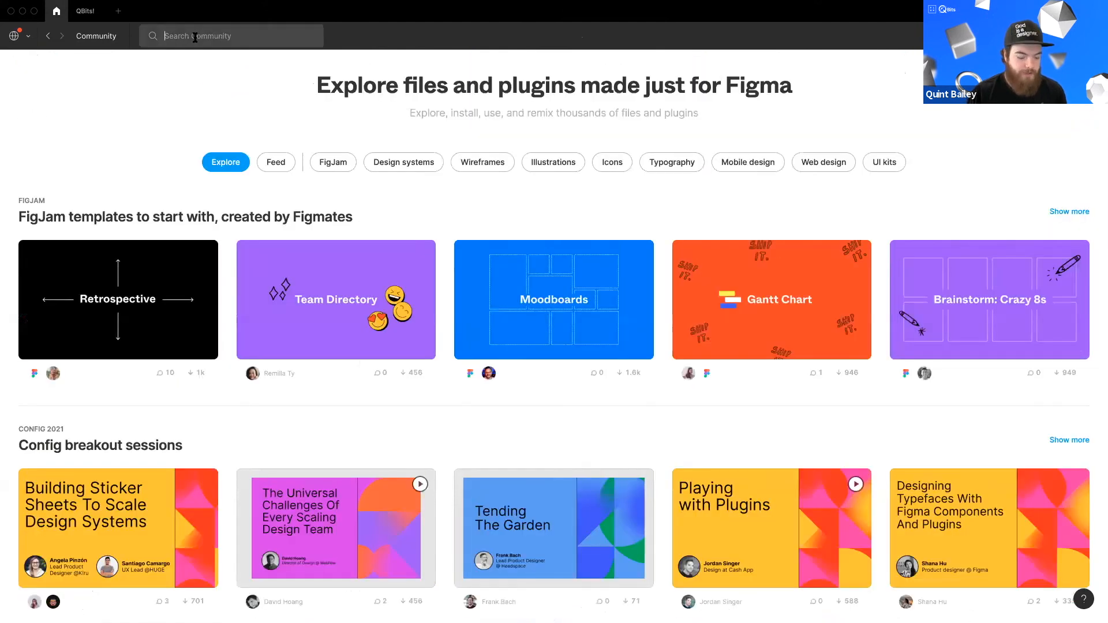
type("auto layout")
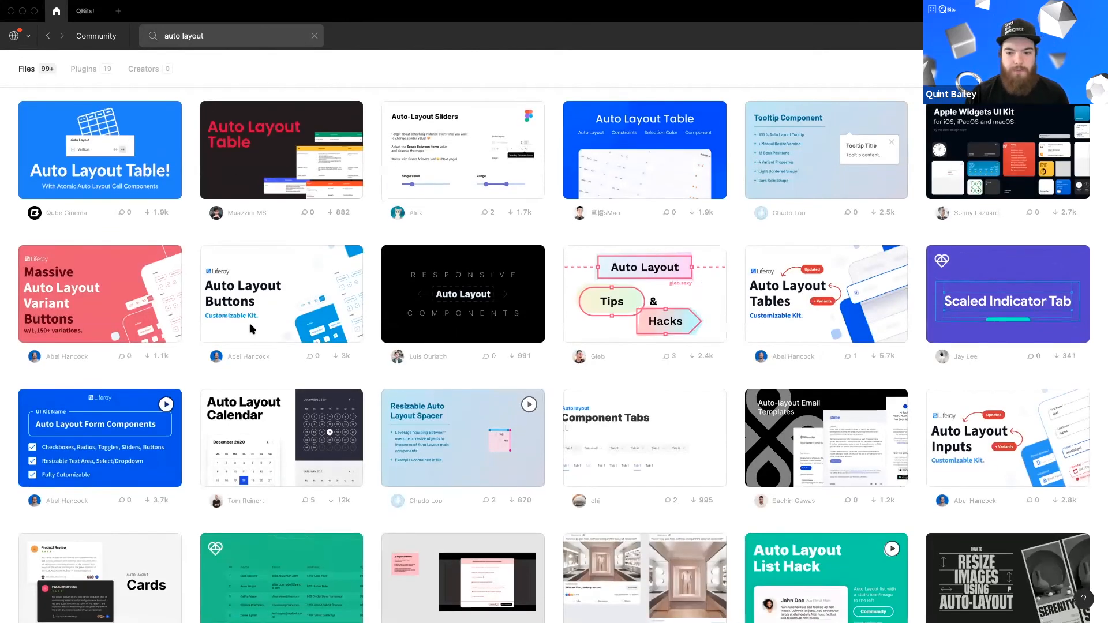
scroll(251, 326, "down", 5)
scroll(250, 329, "down", 3)
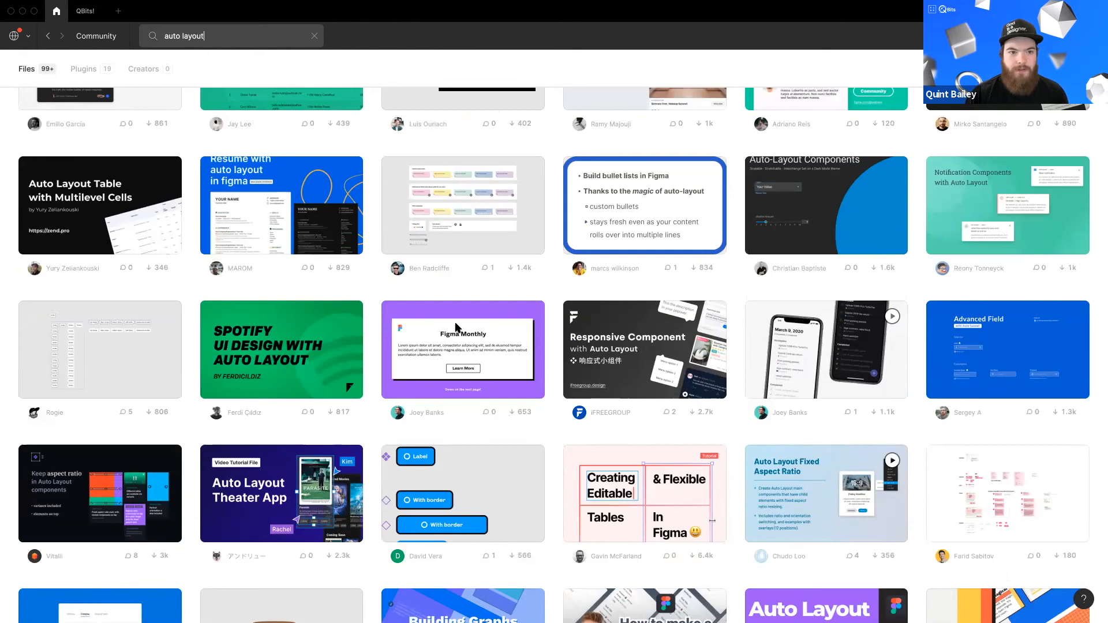
scroll(456, 327, "down", 6)
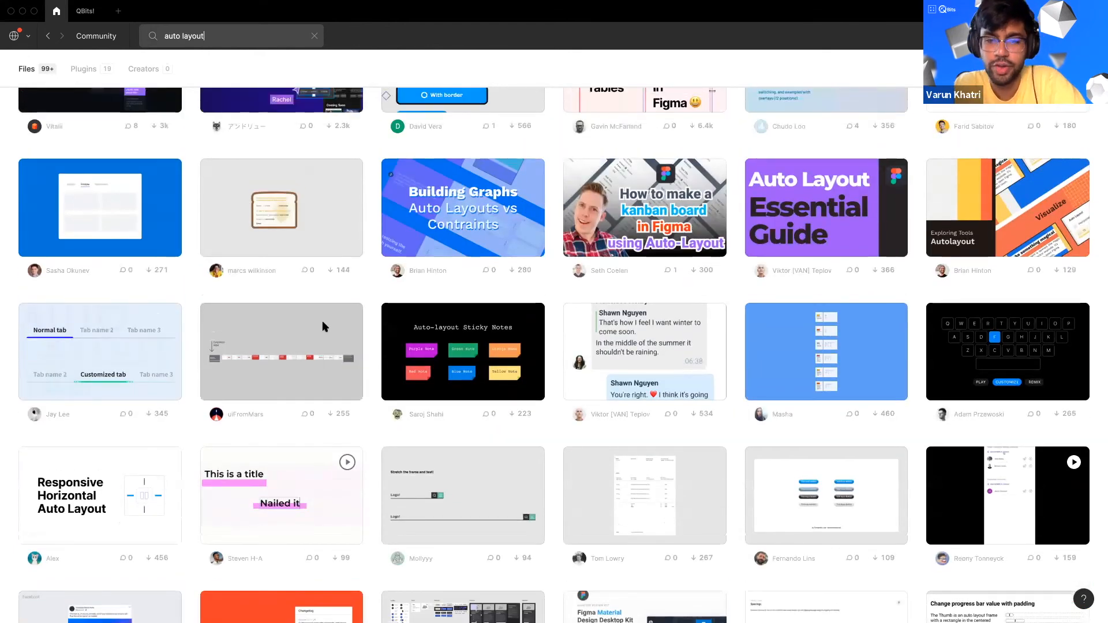
scroll(322, 327, "up", 10)
Step: Refine the search to auto layout playgroud and open the Figma Auto Layout playground file
left_click(223, 35)
left_click(225, 36)
type("playgroud")
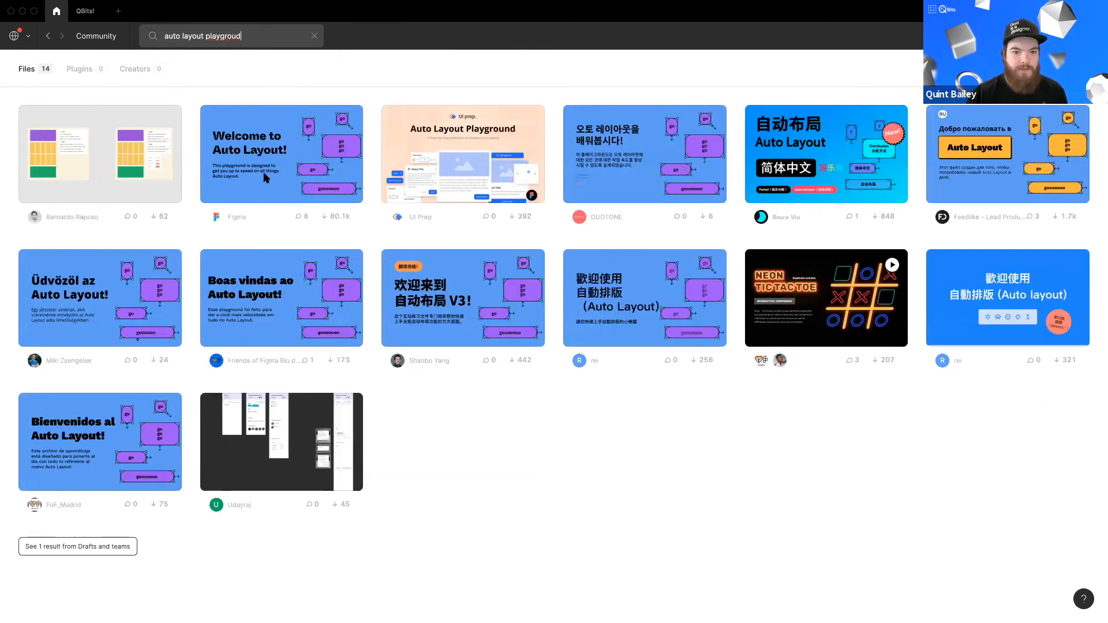
left_click(263, 154)
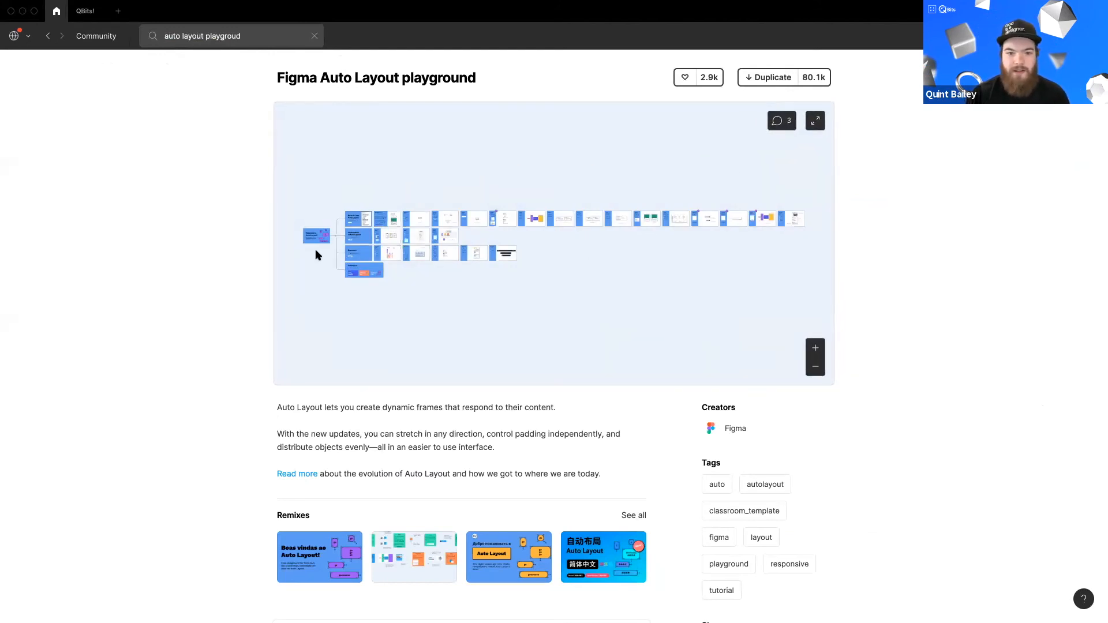
Step: Examine the playground file's preview by zooming and panning around its frames
scroll(316, 252, "up", 5)
scroll(385, 255, "up", 3)
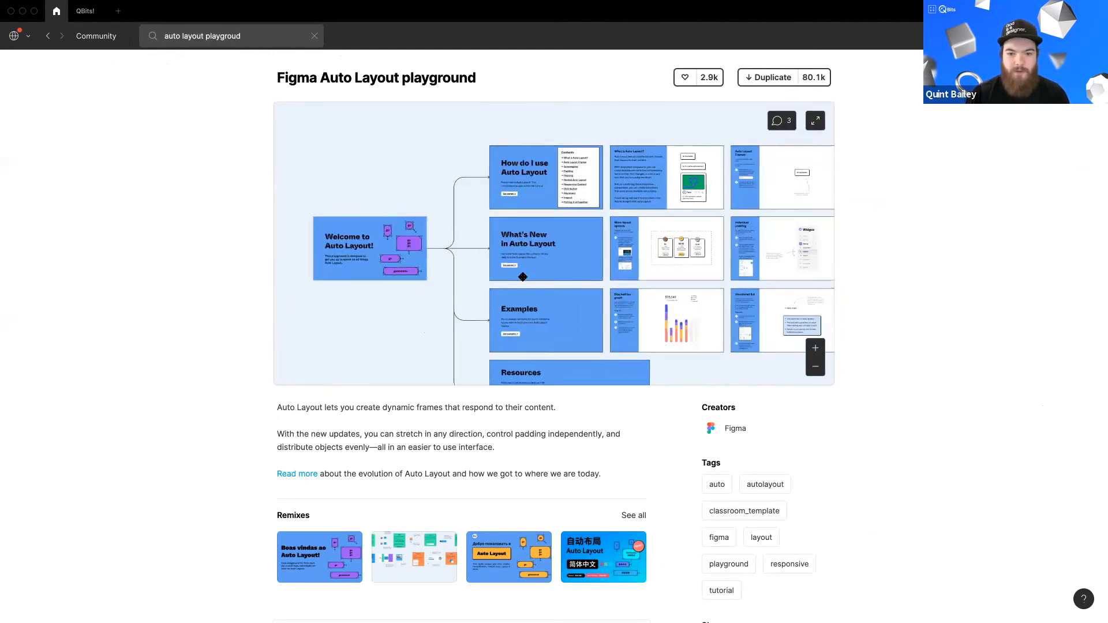
left_click_drag(522, 275, 456, 293)
scroll(480, 215, "up", 5)
left_click_drag(479, 215, 468, 294)
left_click_drag(688, 295, 528, 276)
scroll(542, 243, "up", 3)
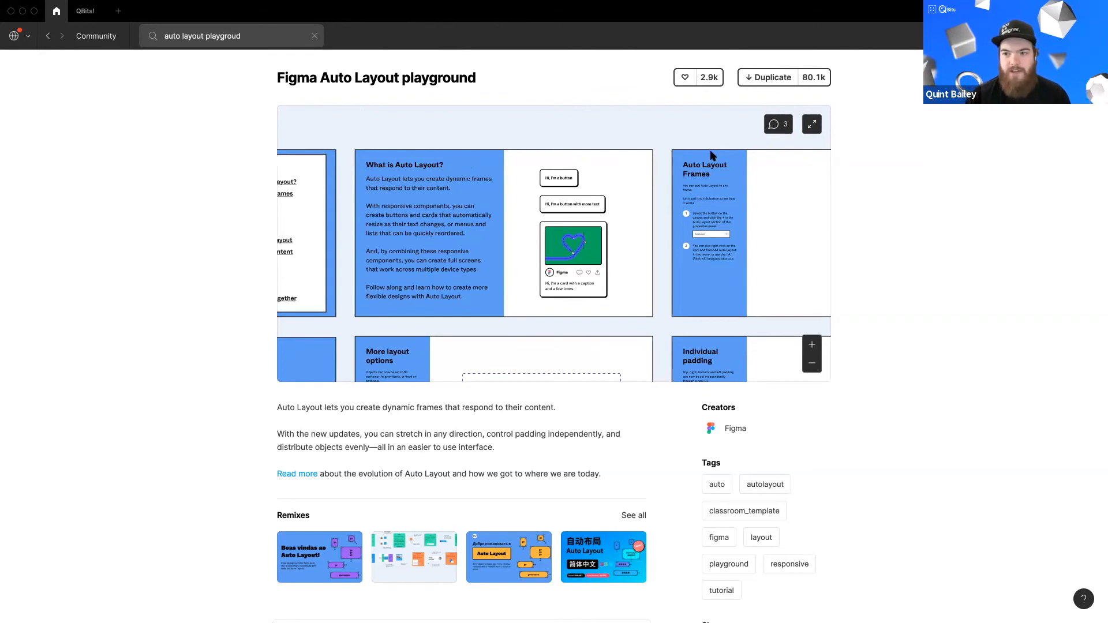
Step: Search the Community for glassmorphism and open the Glassmorphism UI, with code! file
left_click(315, 36)
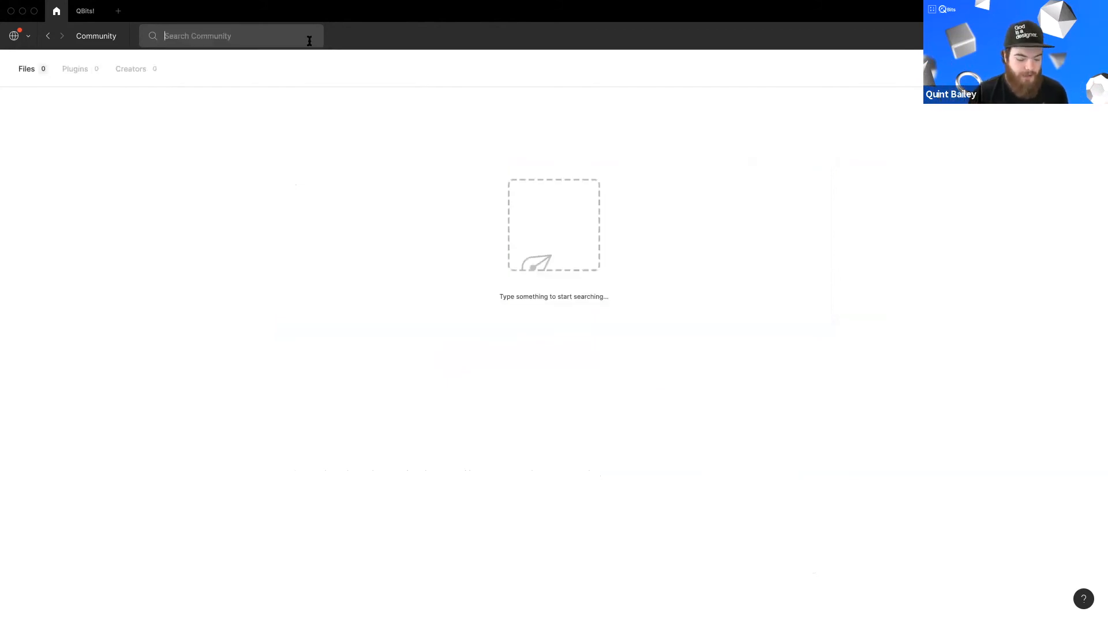
type("glassmorphi")
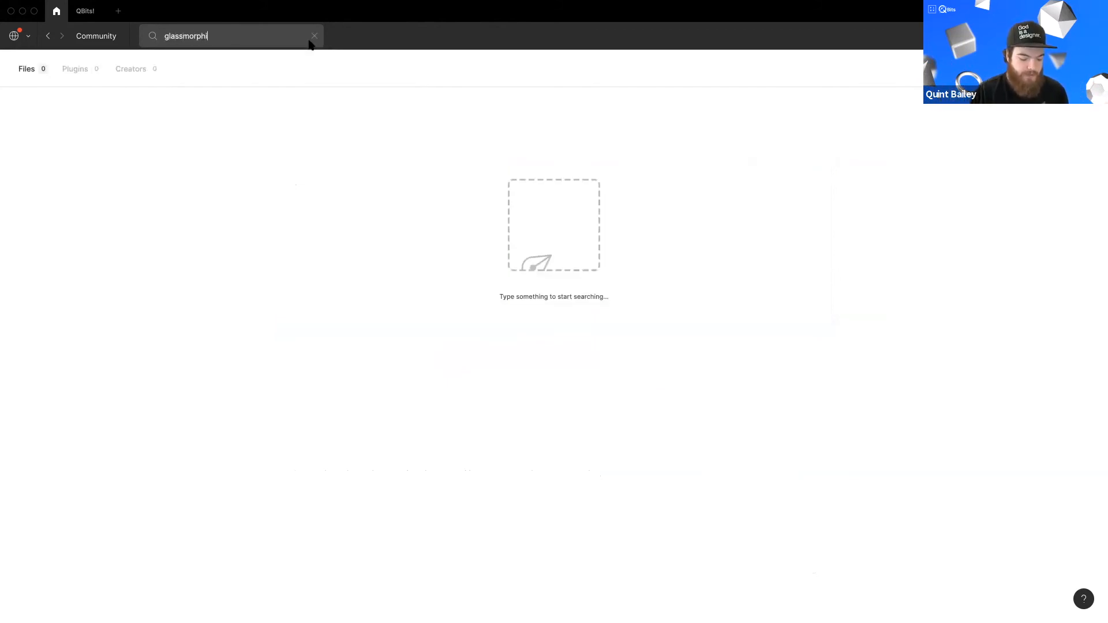
key("Return")
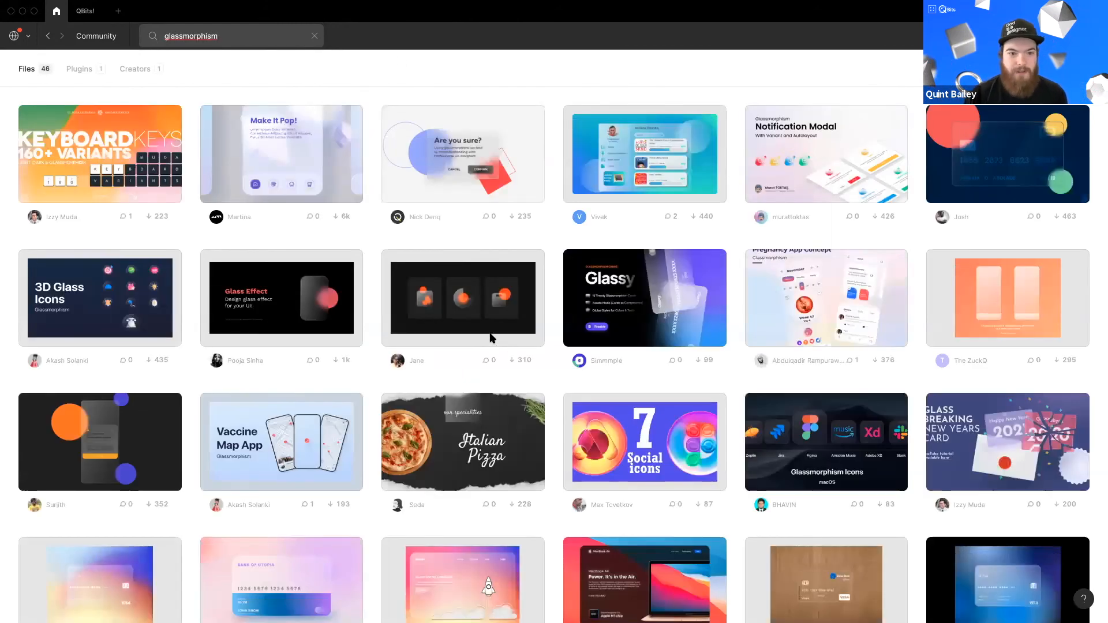
scroll(490, 338, "down", 2)
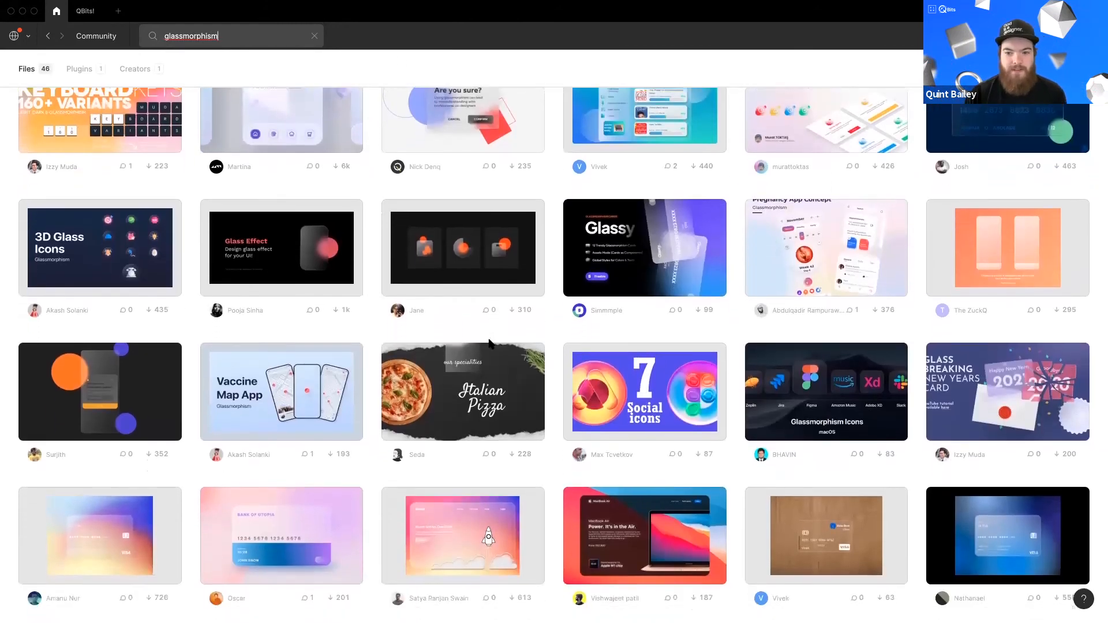
scroll(490, 344, "down", 1)
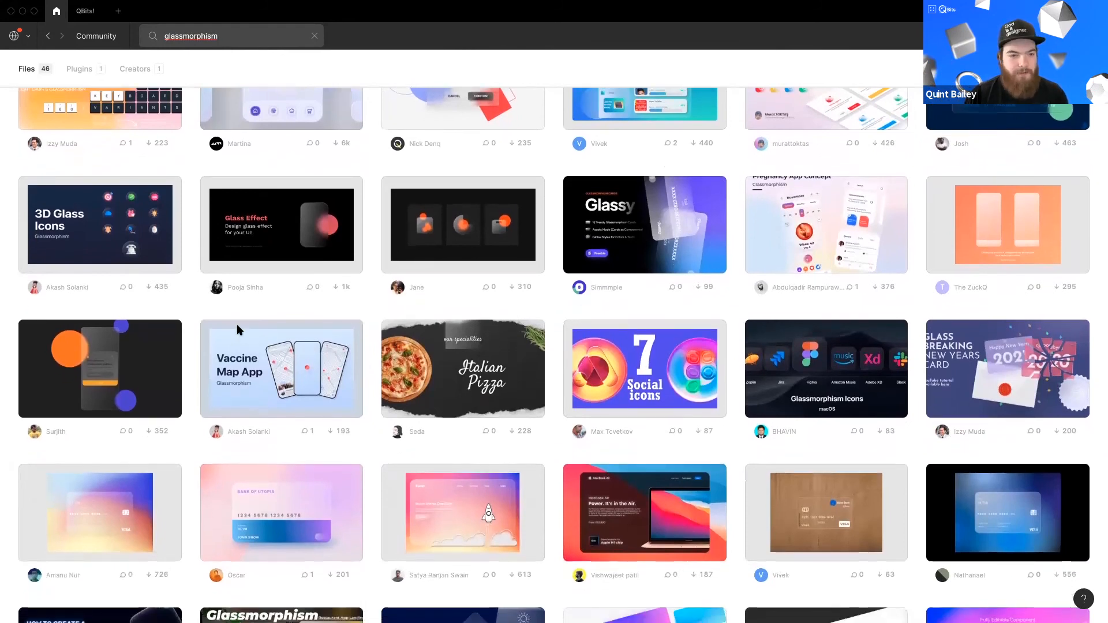
left_click(318, 240)
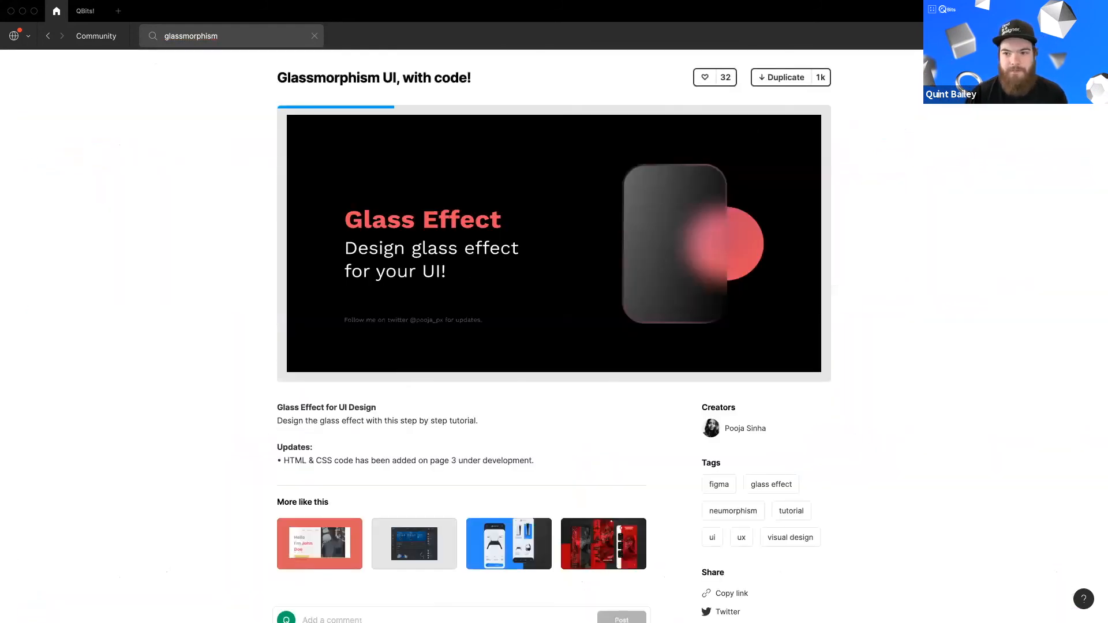
Step: Duplicate the Glassmorphism UI, with code! file into drafts and browse the steps on its Glass Effect page
left_click(780, 78)
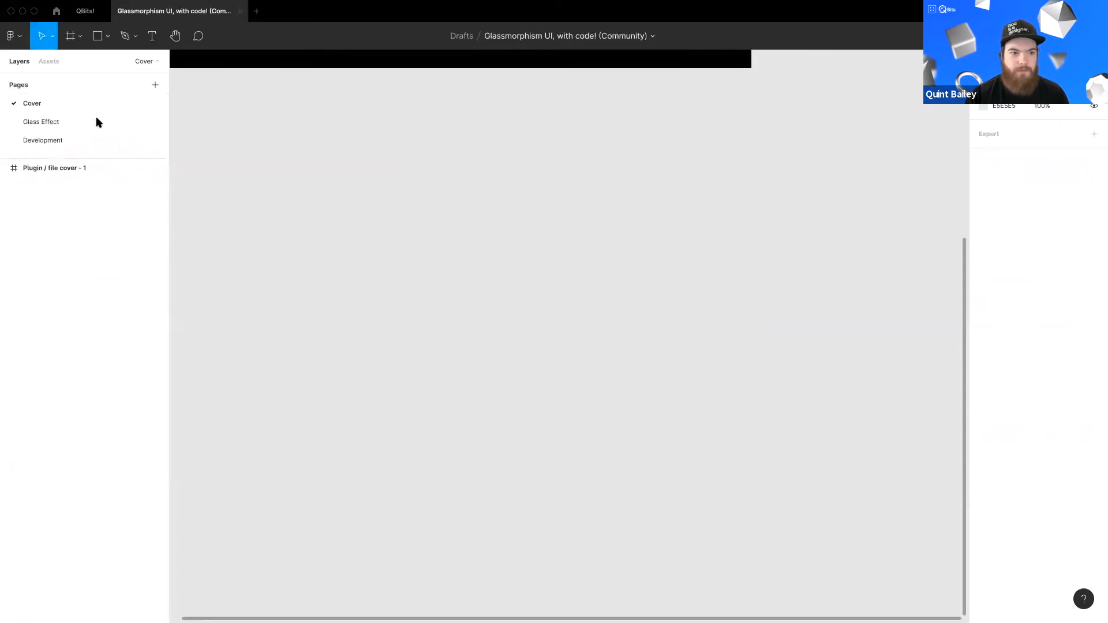
left_click(50, 122)
scroll(455, 380, "left", 5)
scroll(280, 322, "up", 5)
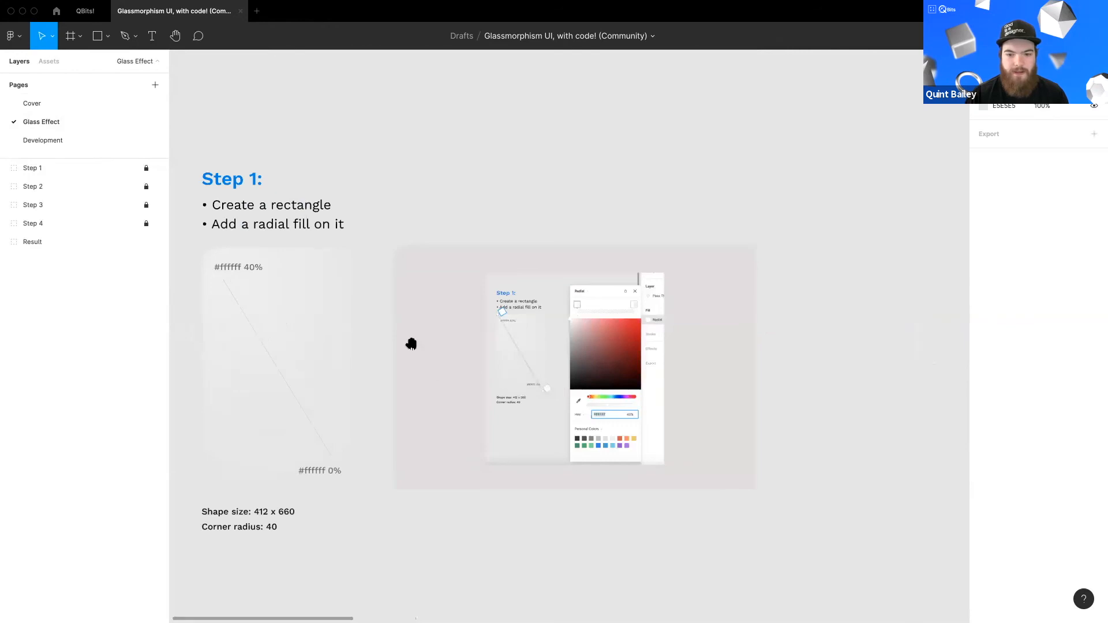
scroll(710, 366, "right", 15)
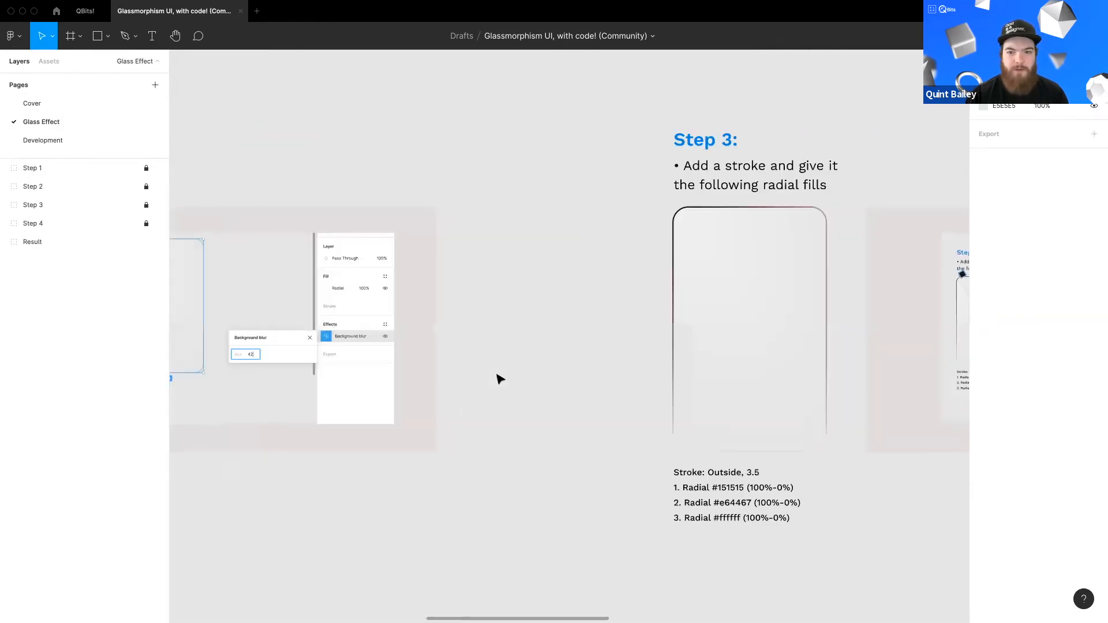
scroll(500, 380, "right", 10)
scroll(554, 376, "left", 2)
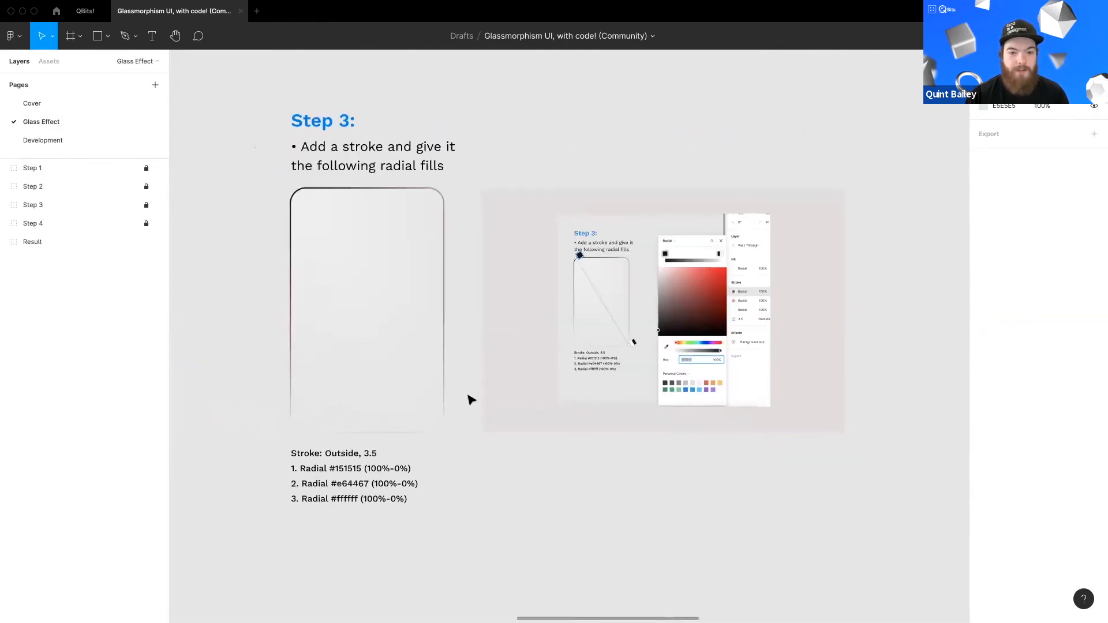
scroll(470, 399, "down", 15)
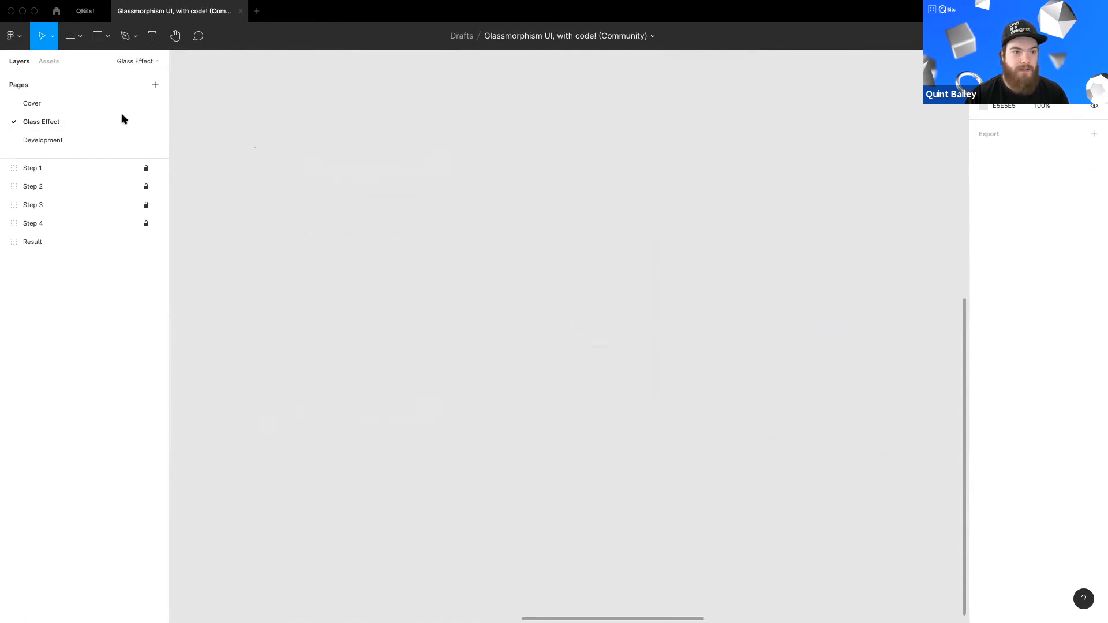
Step: Switch back to the QBits! file and scroll through its demo areas
left_click(81, 12)
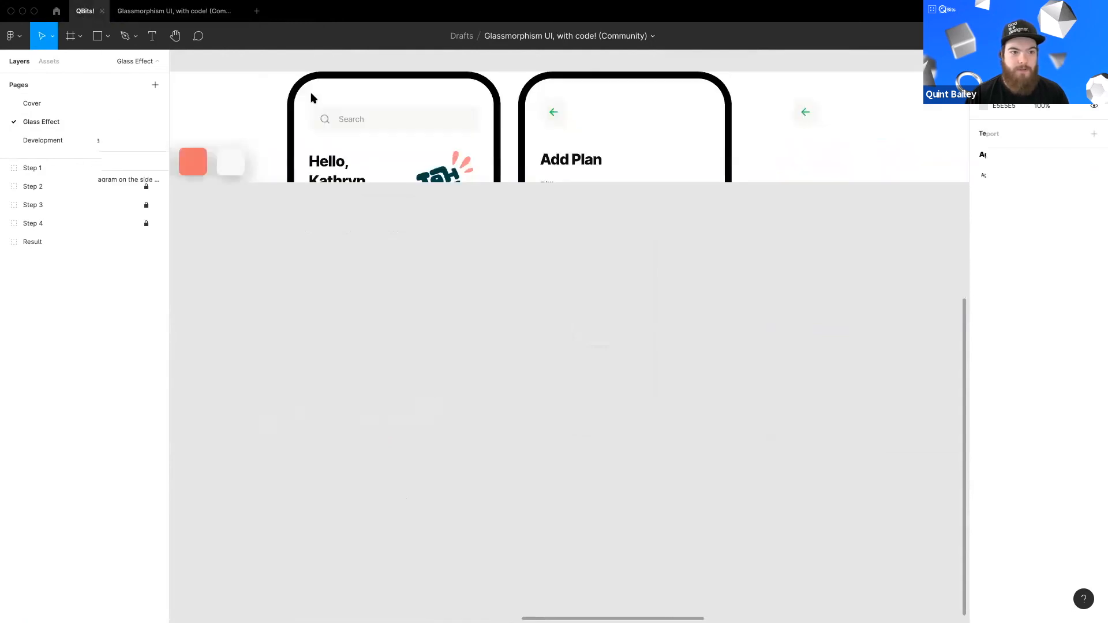
scroll(443, 293, "down", 10)
scroll(412, 306, "up", 5)
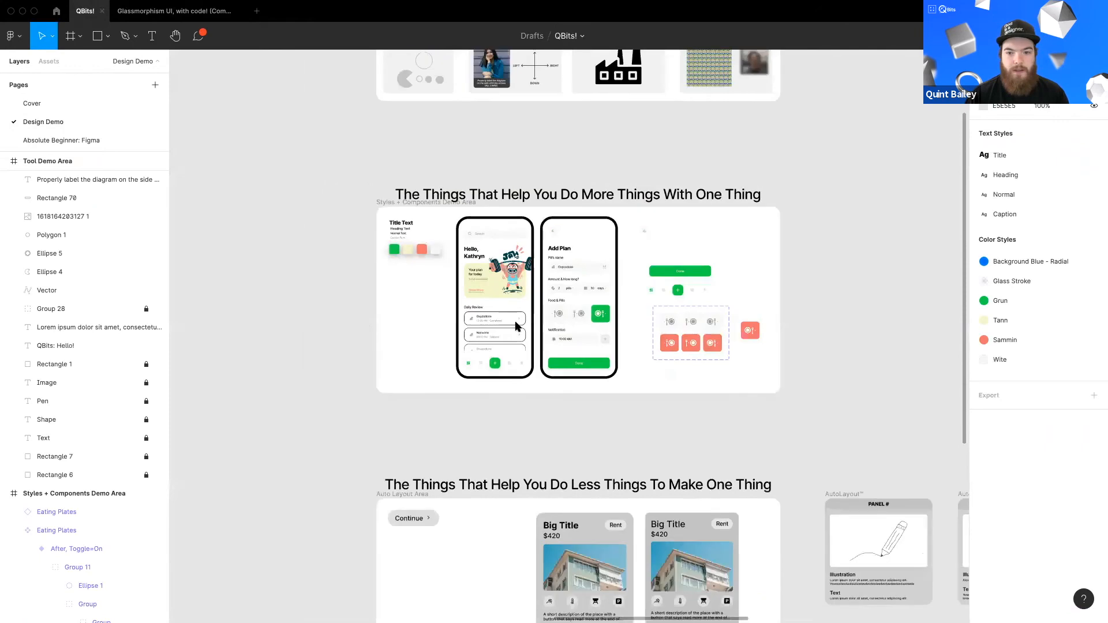
scroll(412, 313, "up", 5)
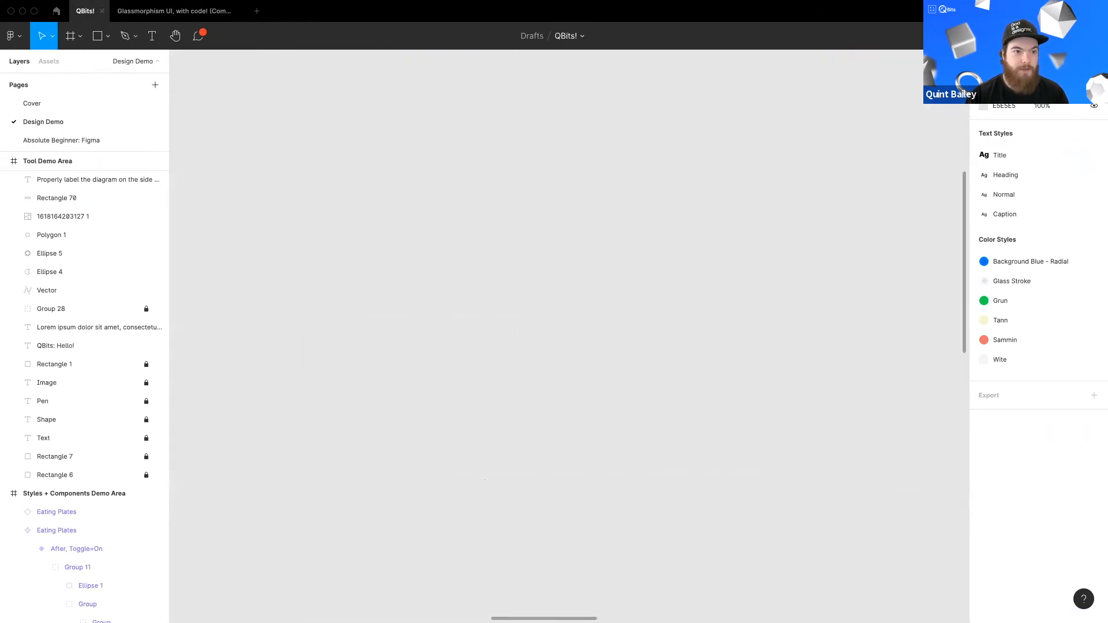
Step: Return to the Community, search for ios and open the (Variants) iOS & iPadOS 14 UI Kit for Figma
left_click(56, 11)
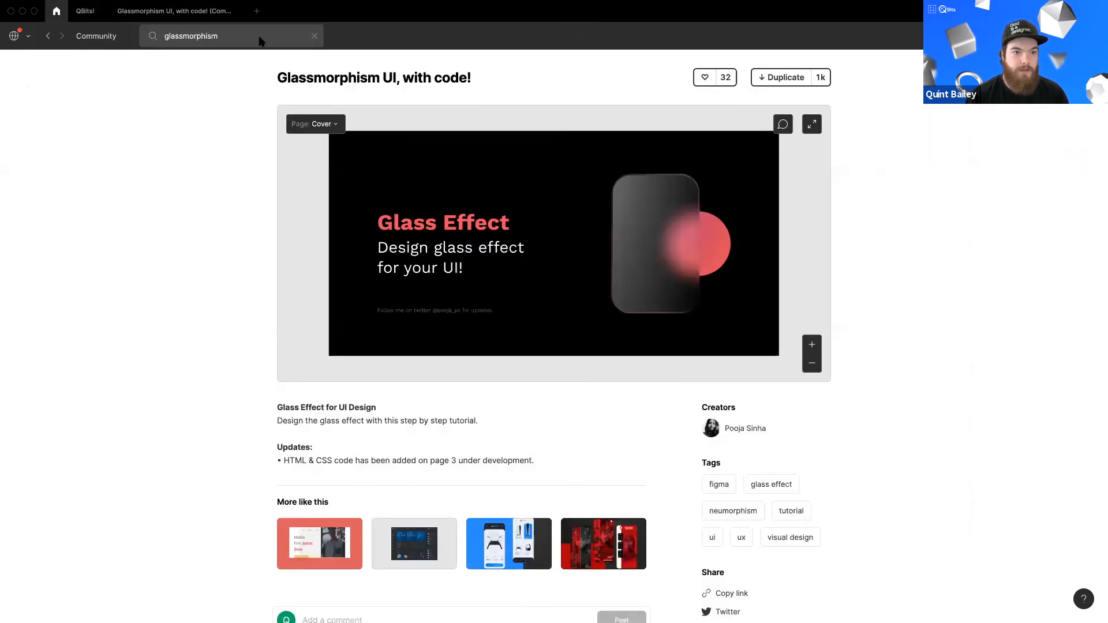
left_click(312, 36)
type("ios")
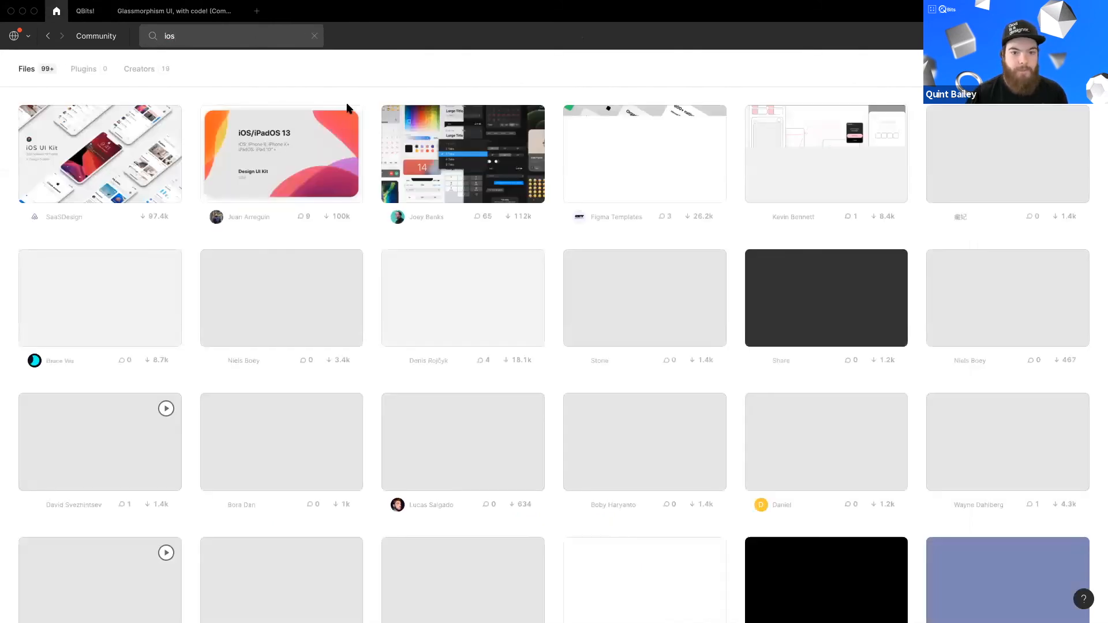
left_click(413, 219)
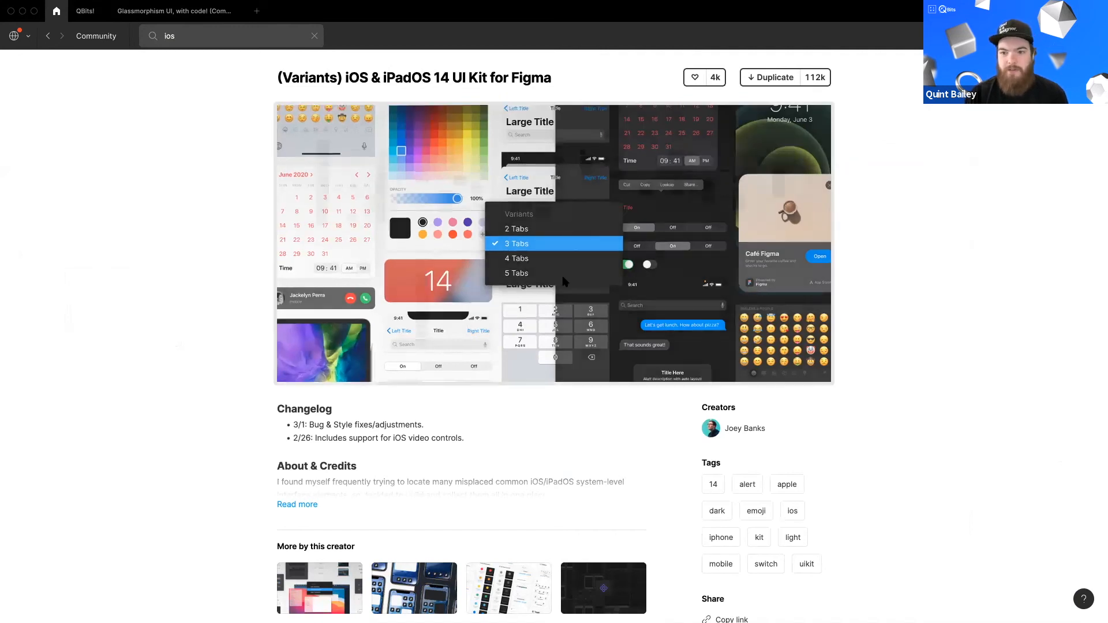
Step: Open the kit's interactive file preview and pan around its iOS component boards
left_click(330, 169)
scroll(331, 169, "up", 5)
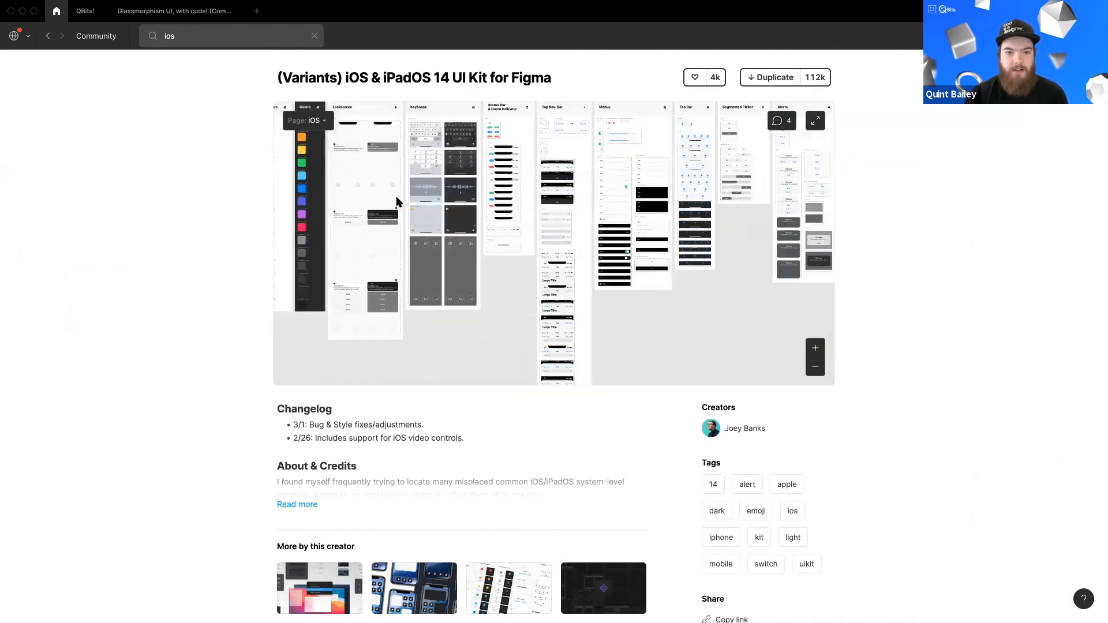
scroll(363, 215, "up", 5)
scroll(491, 216, "up", 5)
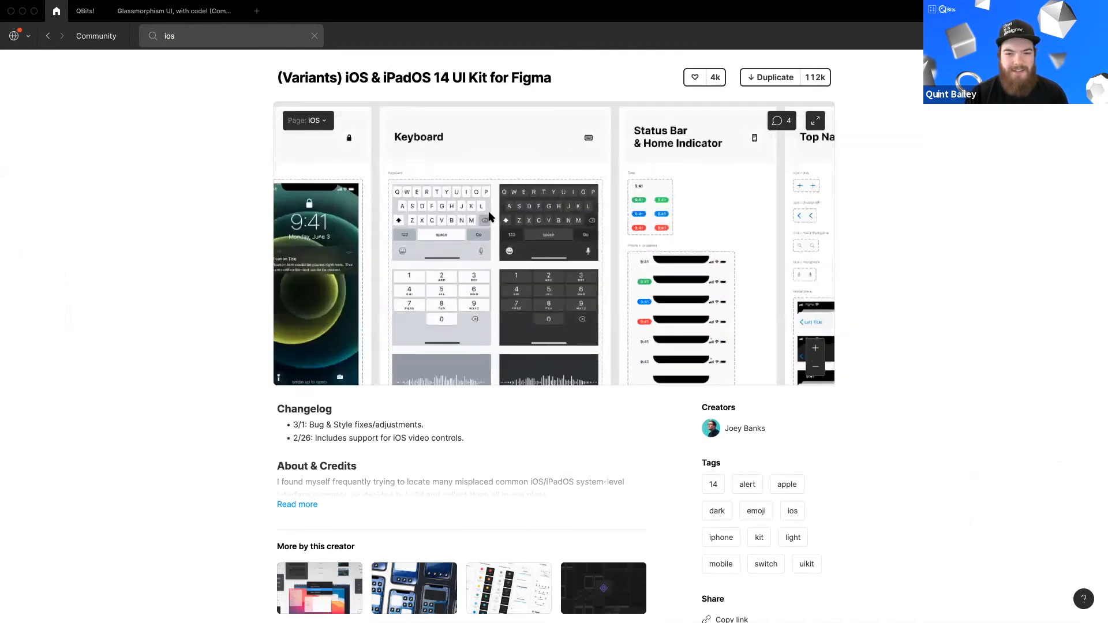
scroll(509, 227, "up", 2)
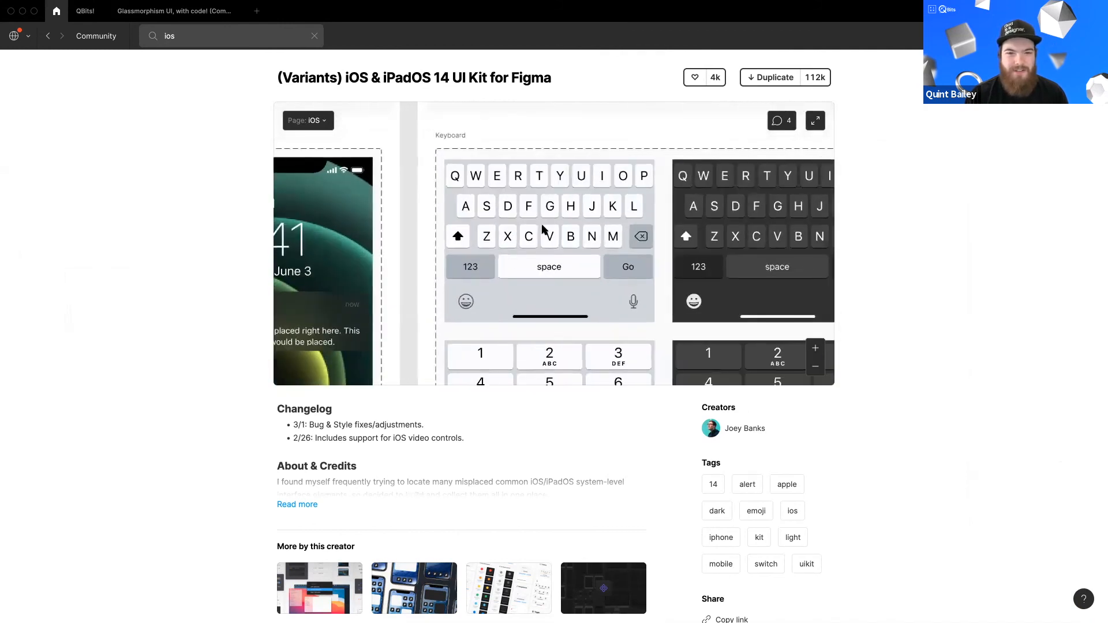
scroll(543, 234, "down", 2)
scroll(536, 236, "left", 2)
scroll(502, 237, "down", 2)
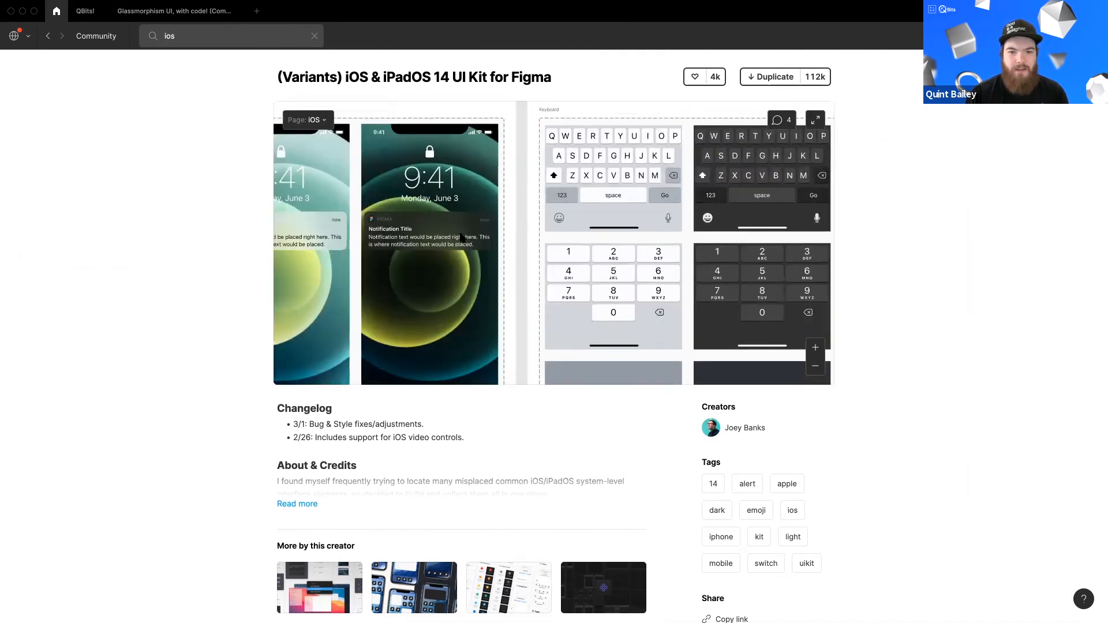
scroll(462, 237, "down", 2)
scroll(466, 208, "left", 2)
scroll(679, 247, "right", 10)
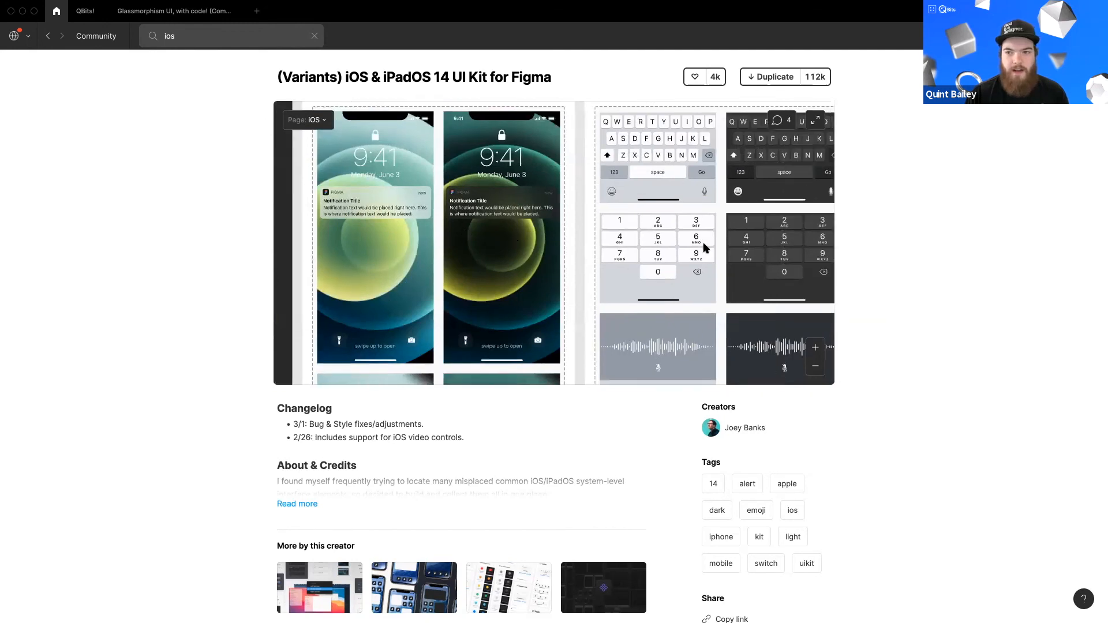
scroll(468, 208, "down", 3)
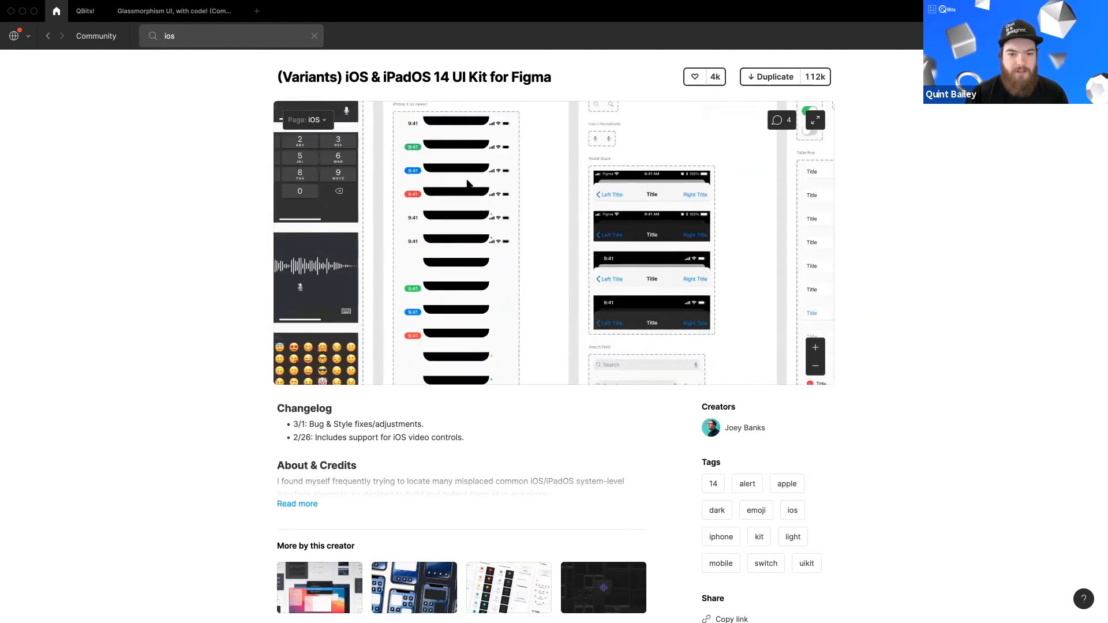
scroll(502, 294, "down", 3)
scroll(565, 258, "right", 3)
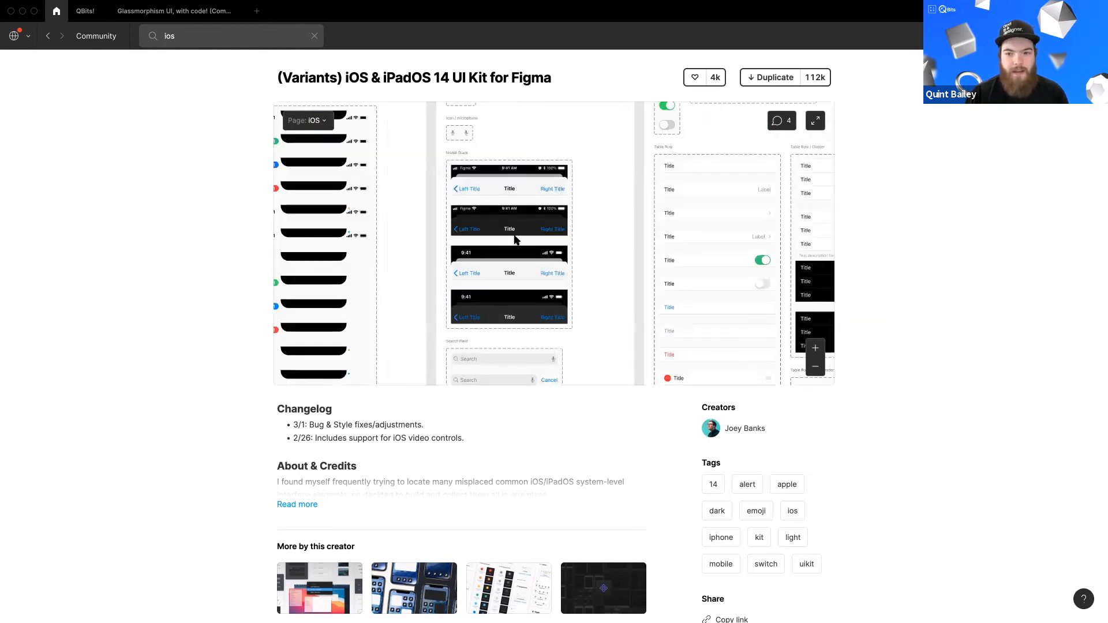
scroll(501, 227, "down", 3)
scroll(508, 244, "right", 3)
scroll(508, 244, "down", 2)
scroll(508, 245, "right", 5)
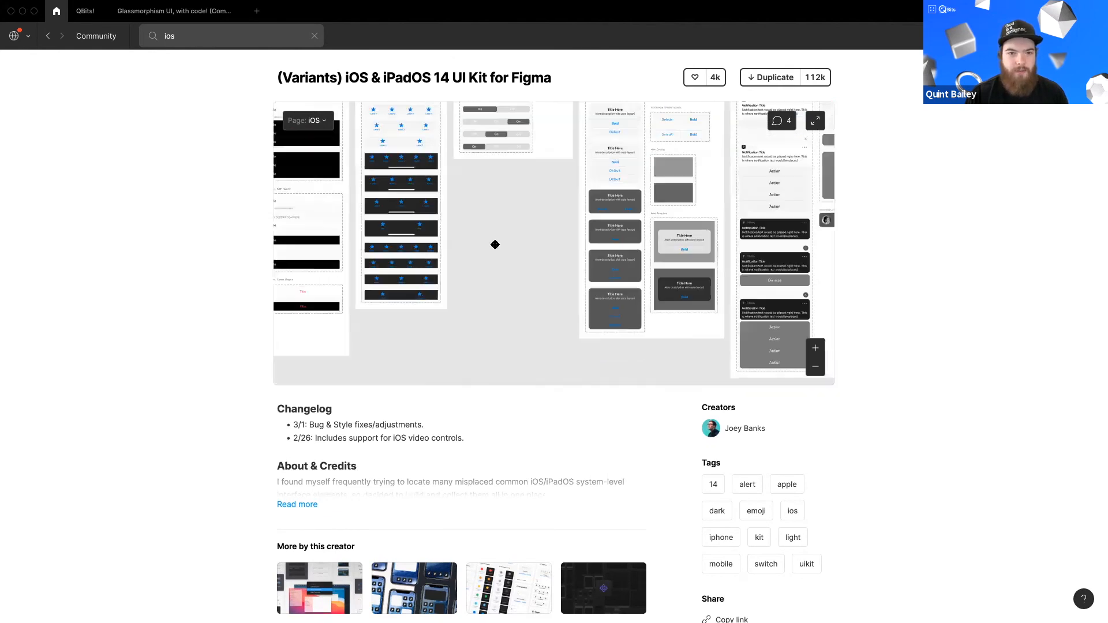
scroll(408, 230, "down", 3)
scroll(537, 271, "left", 4)
scroll(536, 271, "up", 2)
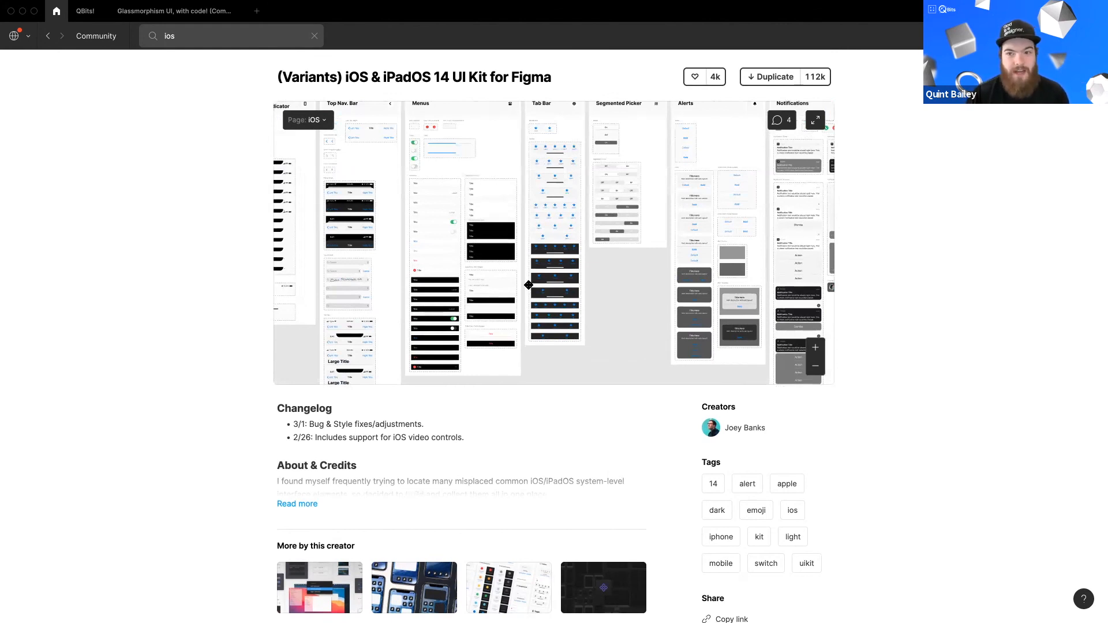
scroll(528, 285, "down", 1)
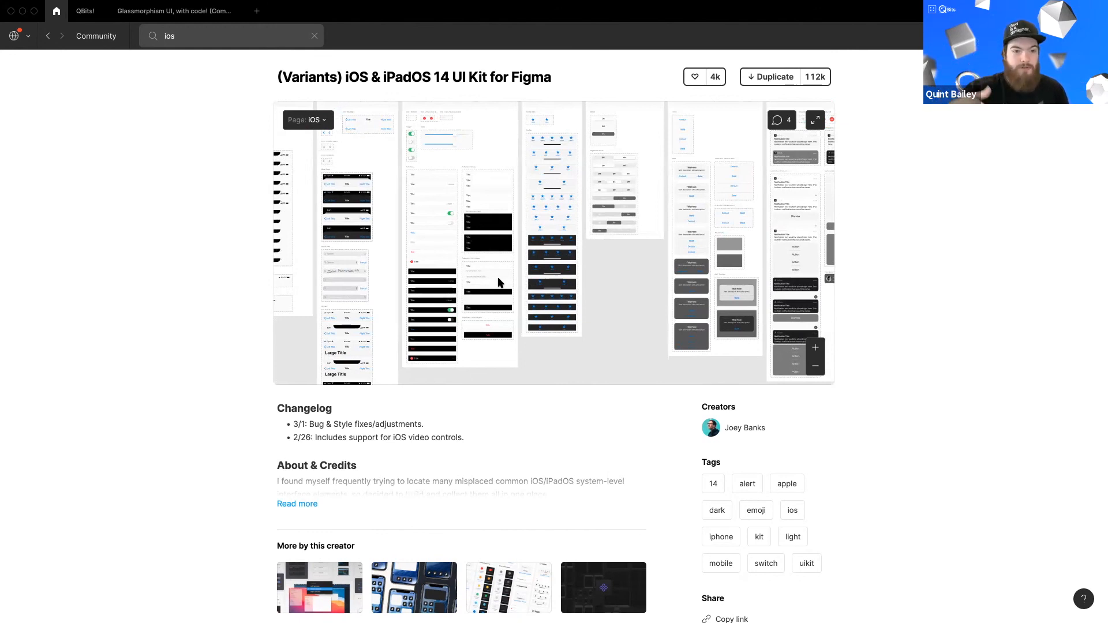
scroll(319, 258, "up", 5)
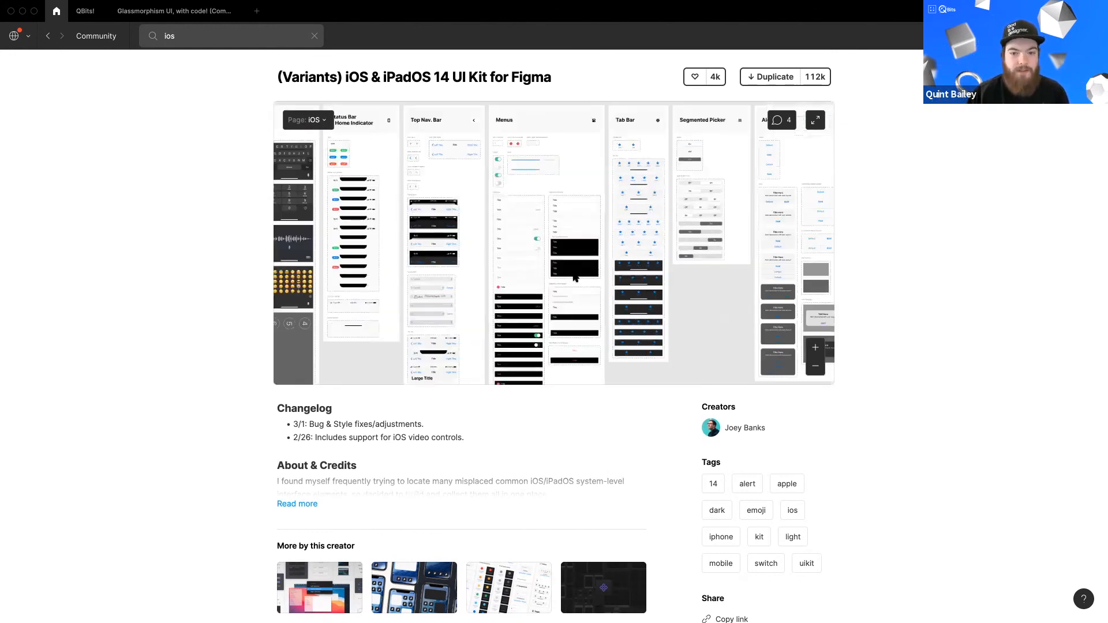
scroll(594, 270, "right", 5)
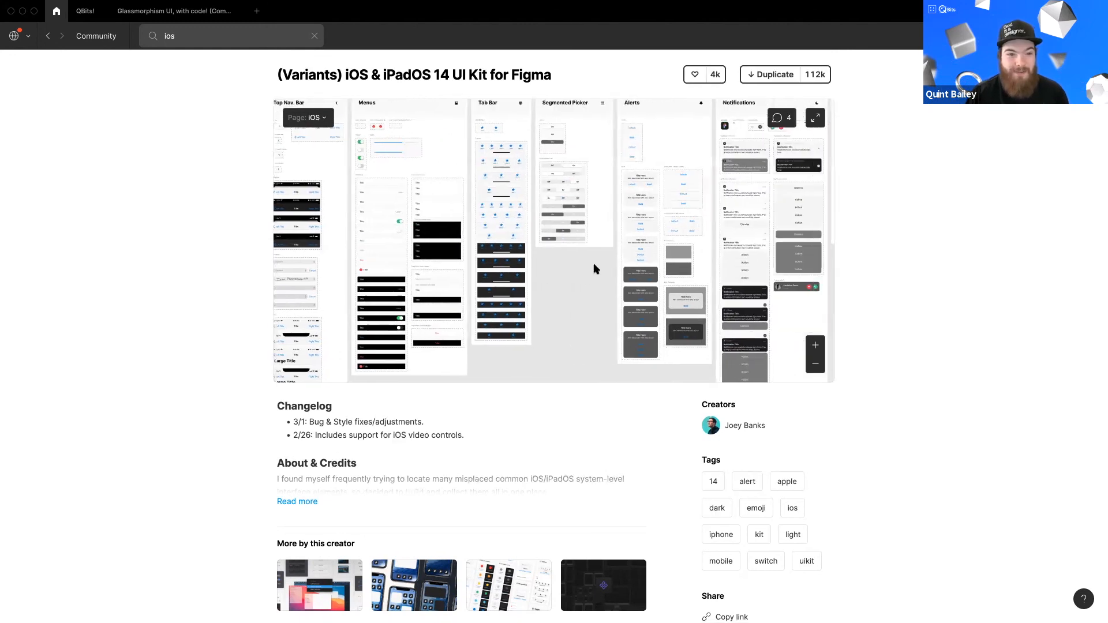
scroll(630, 291, "right", 10)
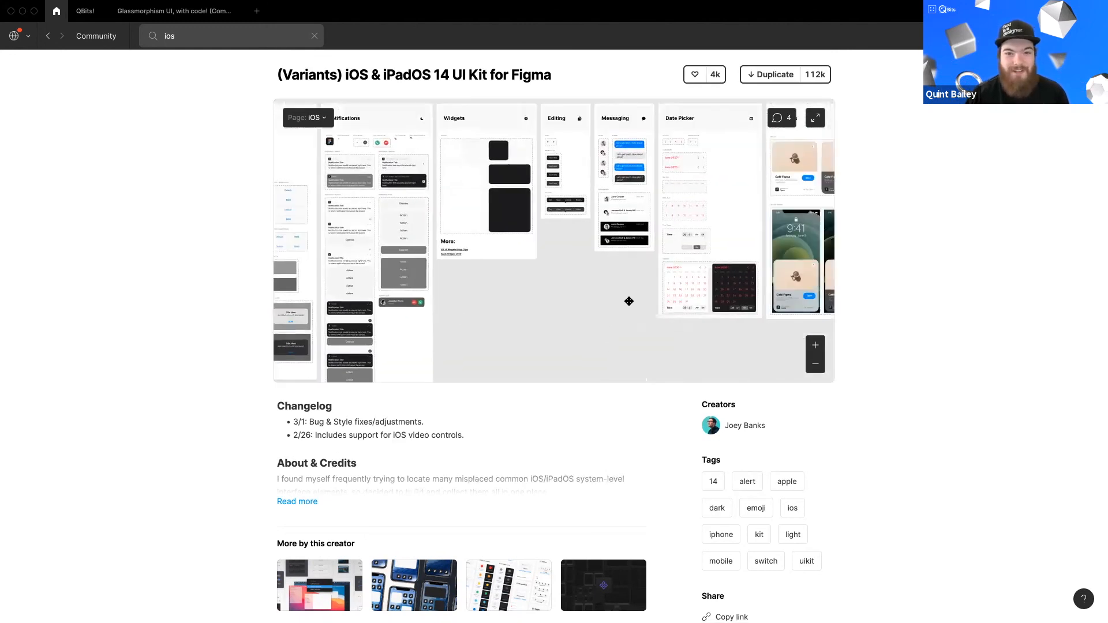
scroll(561, 296, "right", 5)
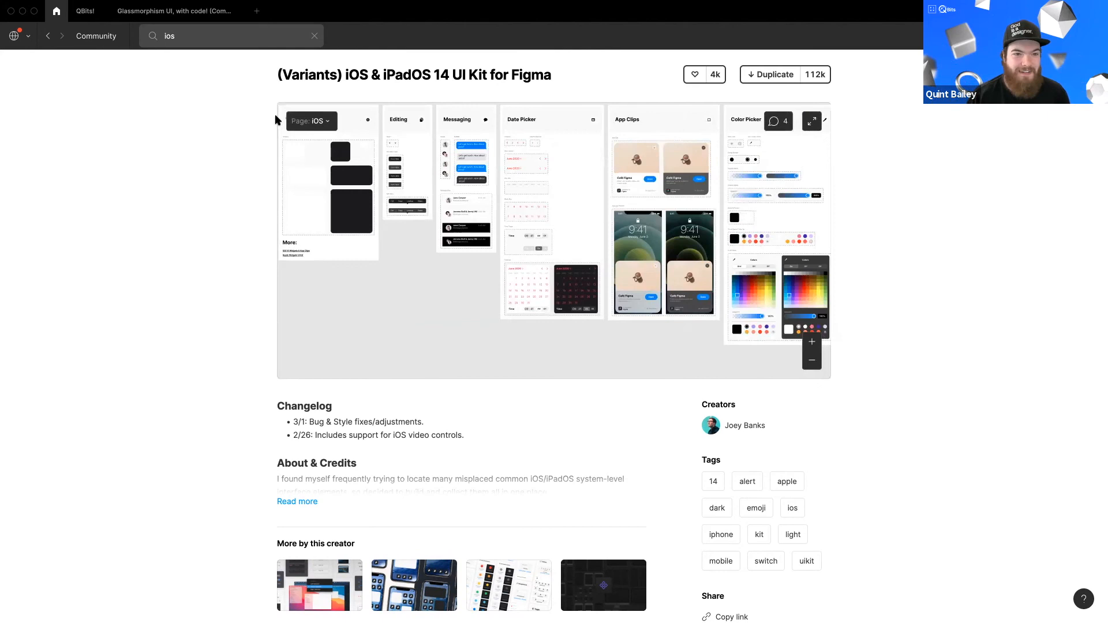
Step: Search the Community for unsplash and open the Unsplash plugin's page from the Plugins results
left_click(313, 36)
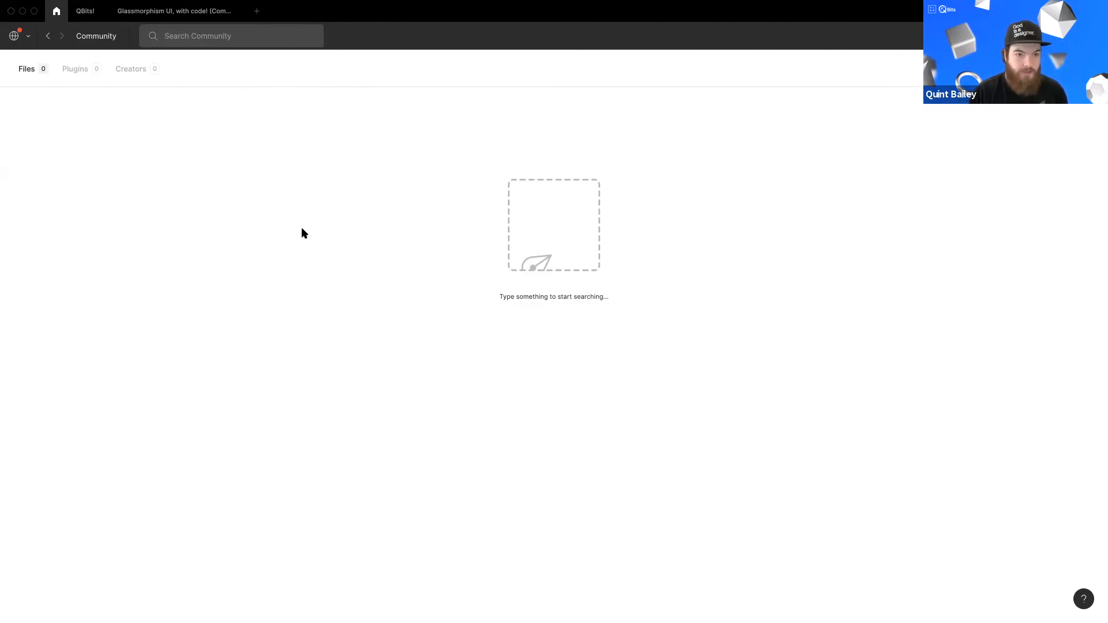
type("unsplash")
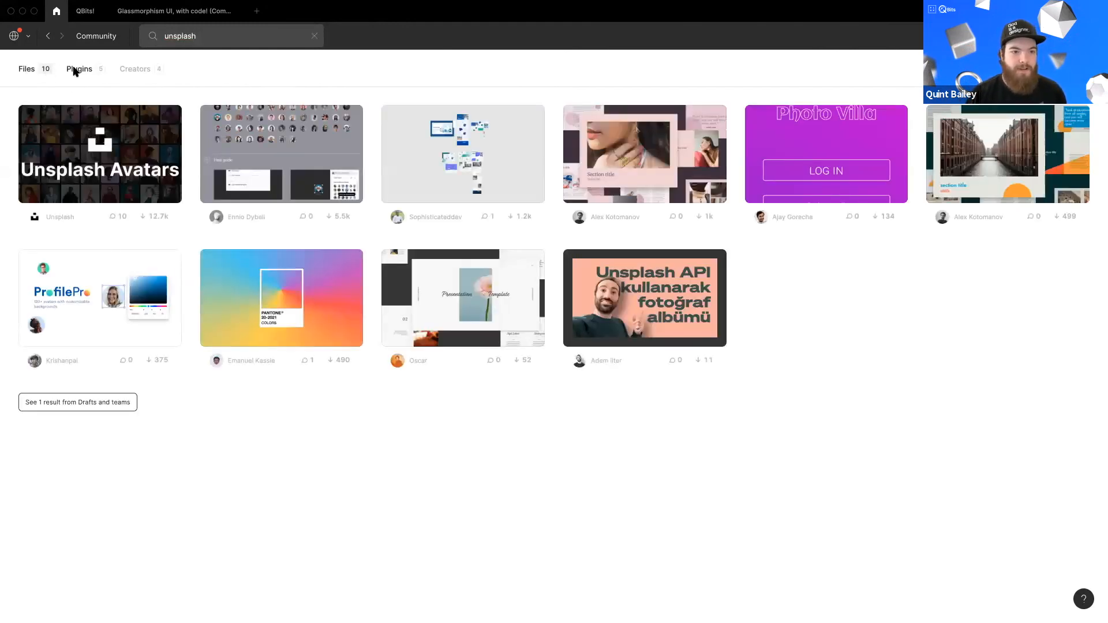
left_click(75, 70)
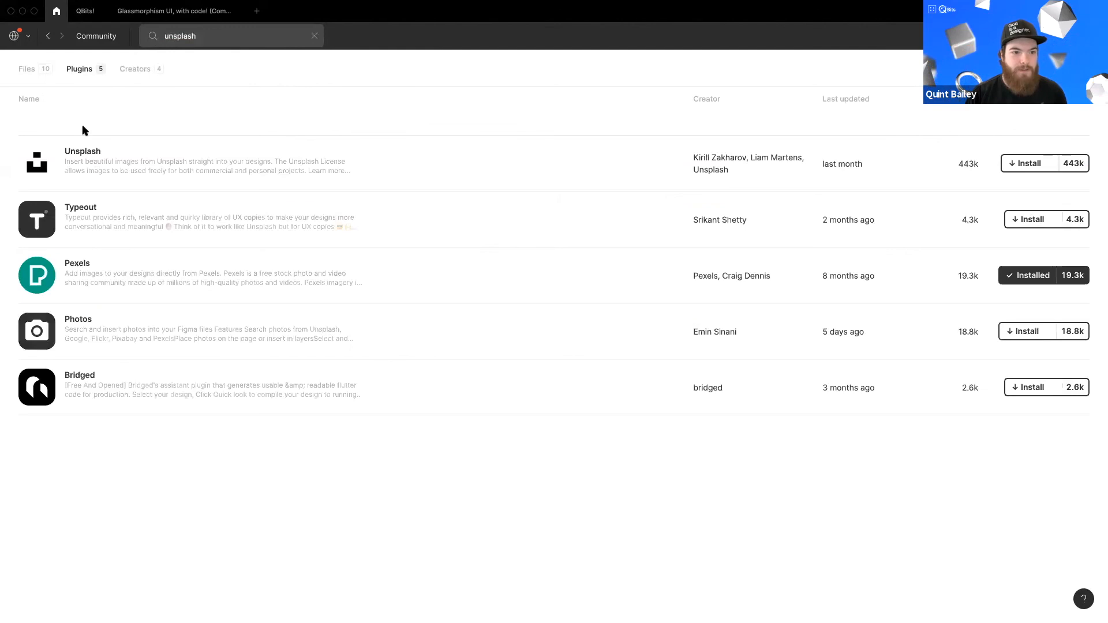
left_click(226, 178)
scroll(465, 323, "down", 3)
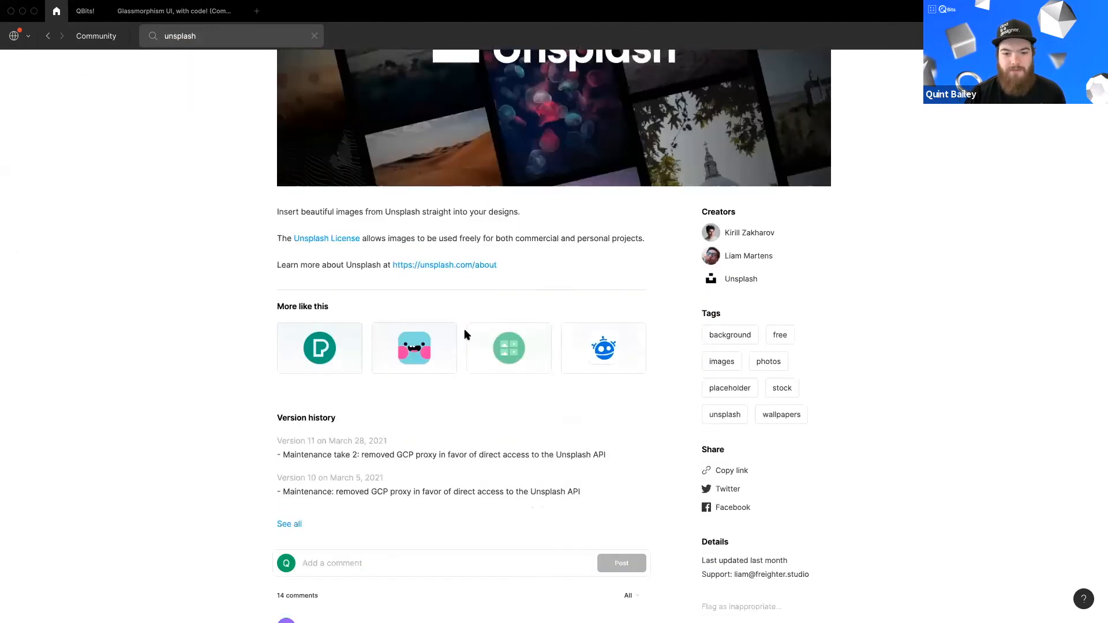
scroll(461, 332, "down", 1)
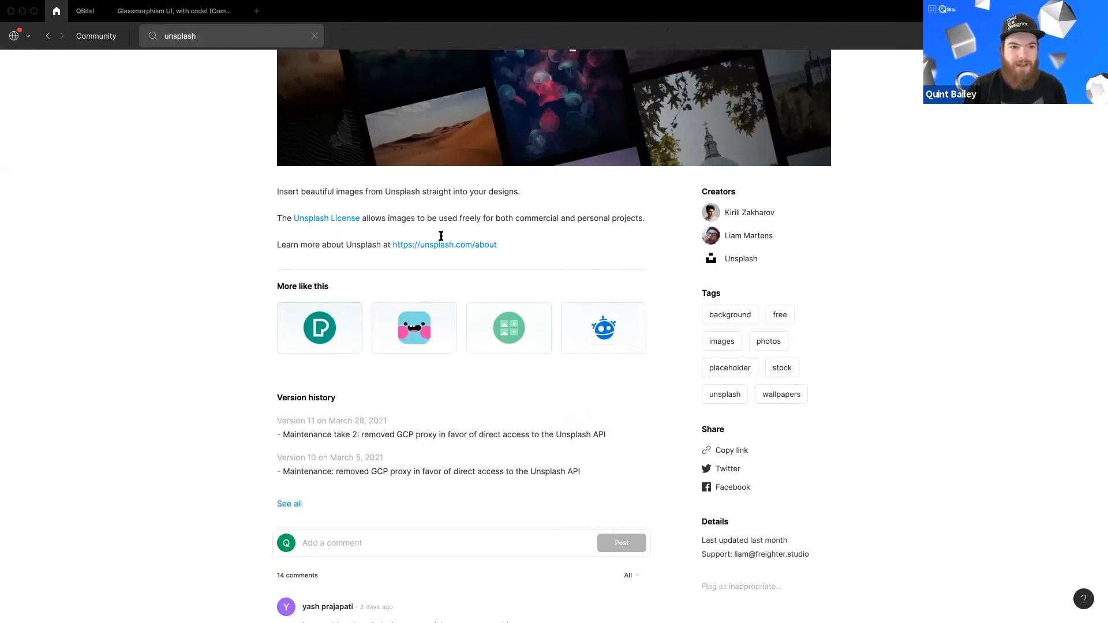
Step: Switch to the QBits! file and draw a rectangle about 212 × 184 inside the Auto Layout Area
left_click(85, 12)
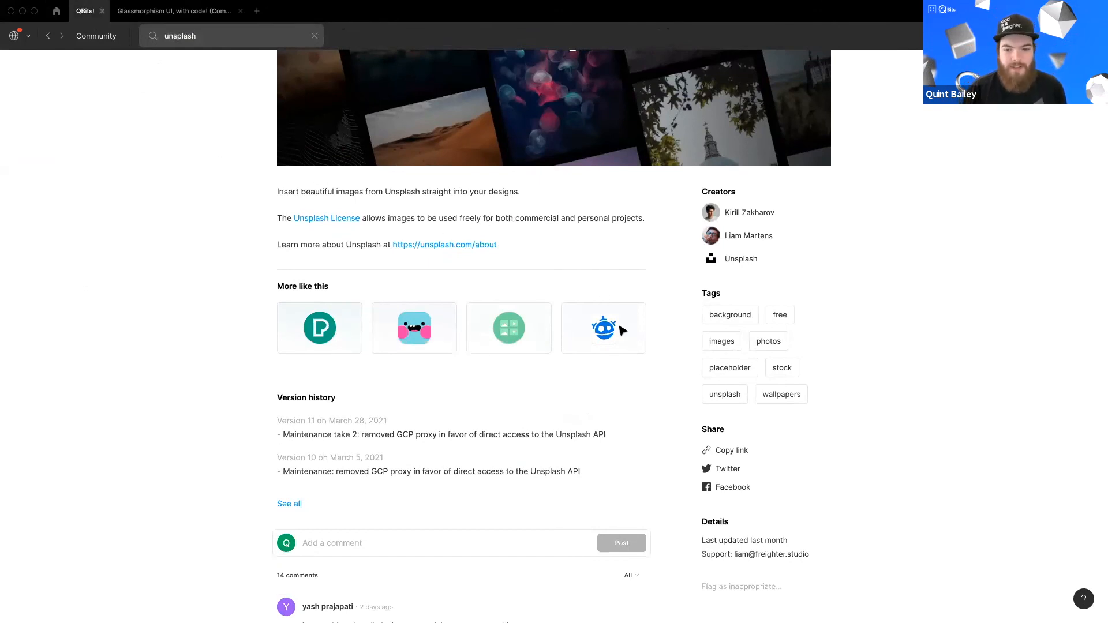
scroll(500, 313, "down", 5)
left_click_drag(749, 444, 617, 349)
scroll(617, 351, "up", 6)
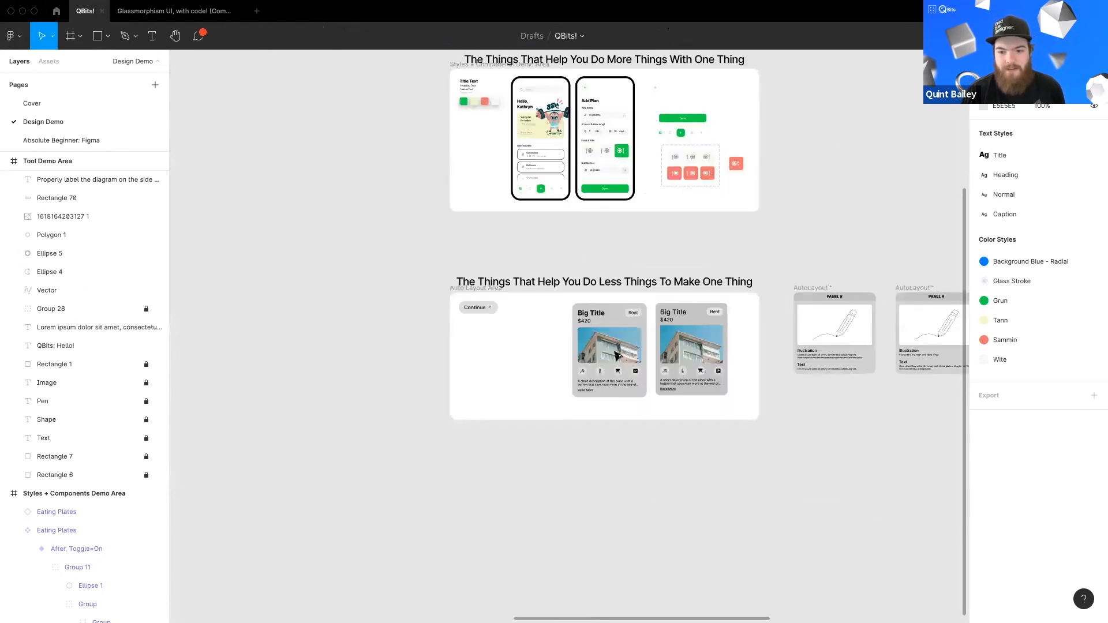
scroll(677, 340, "up", 2)
key("r")
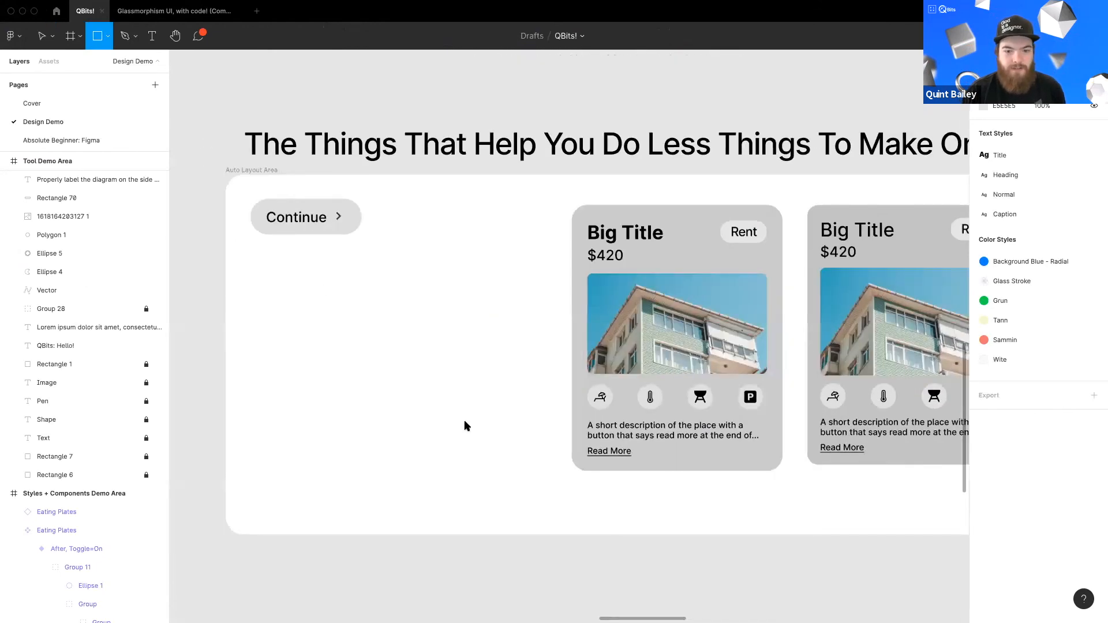
left_click_drag(490, 430, 326, 287)
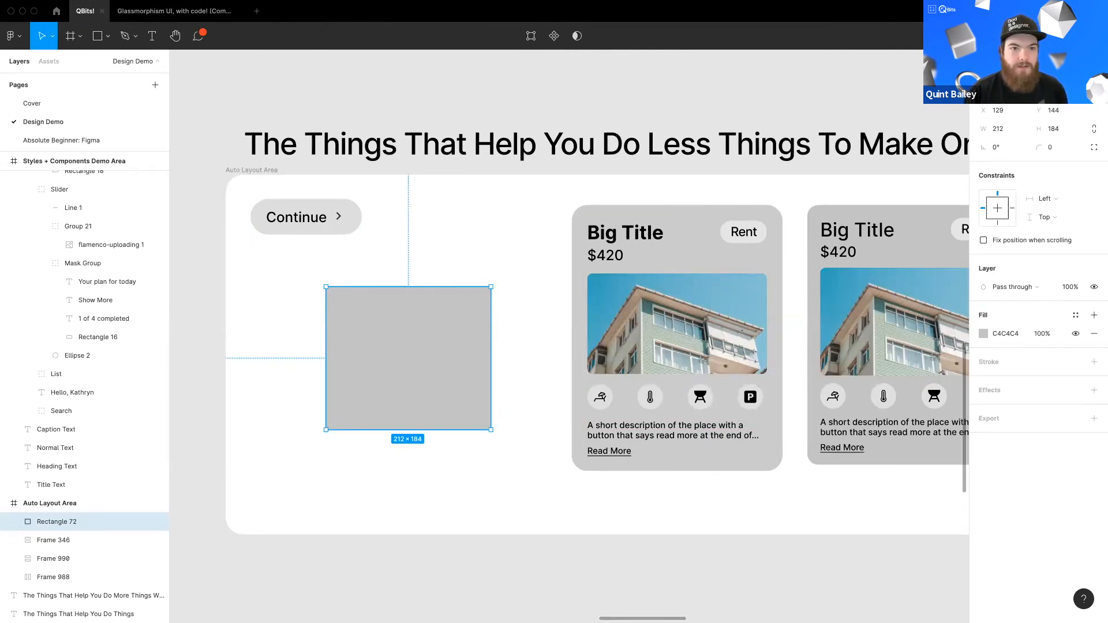
Step: Run the Pexels plugin and fill the rectangle with a flower photo
left_click(294, 7)
left_click(401, 247)
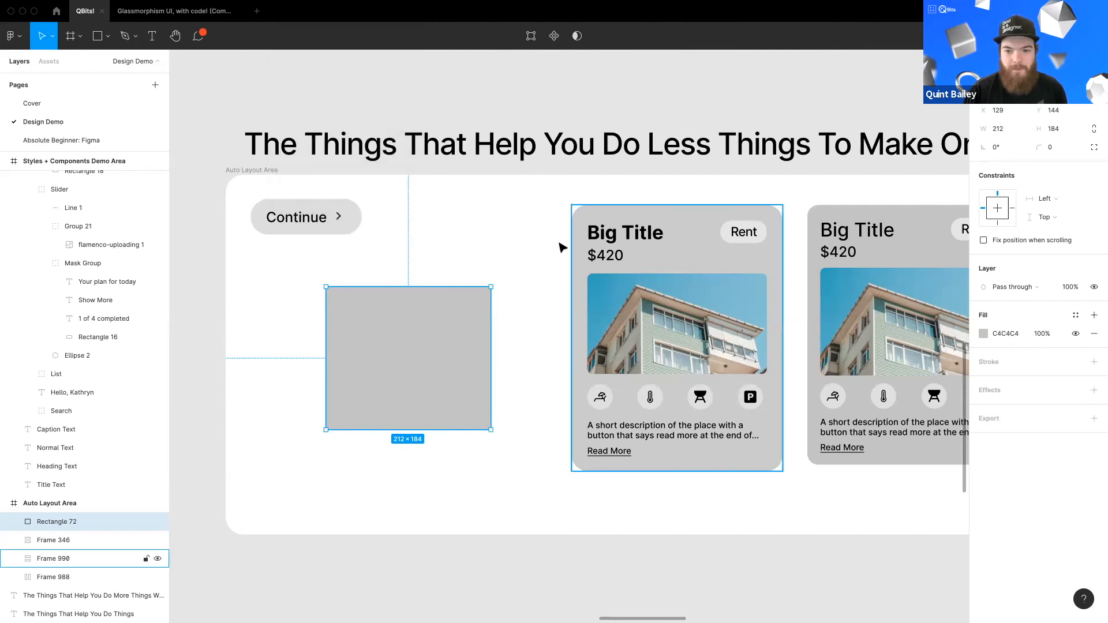
left_click_drag(739, 135, 603, 204)
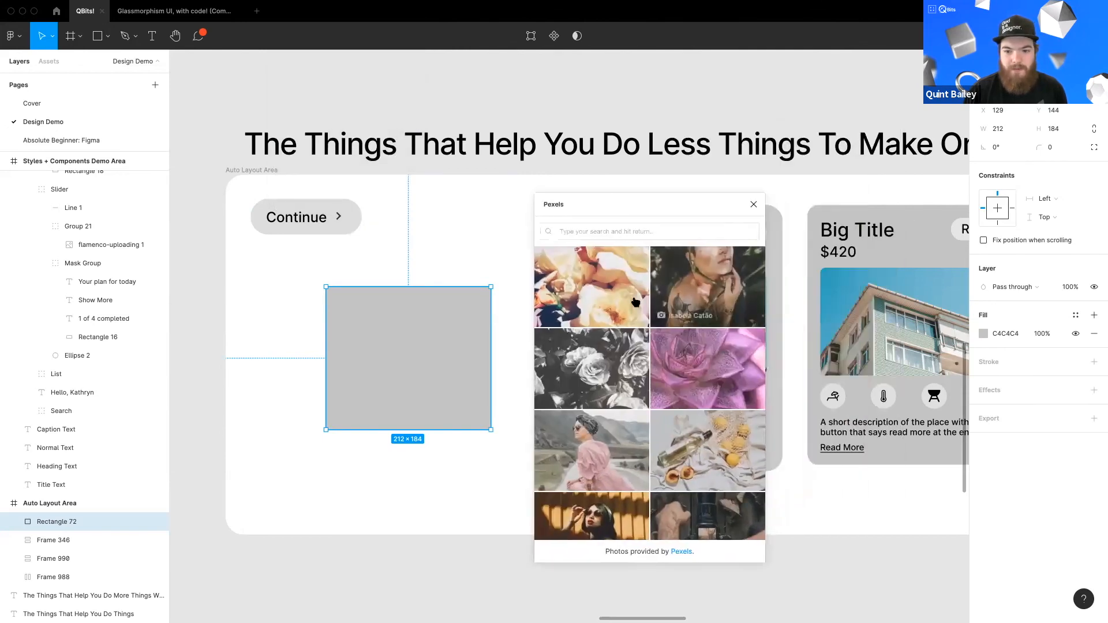
left_click(586, 291)
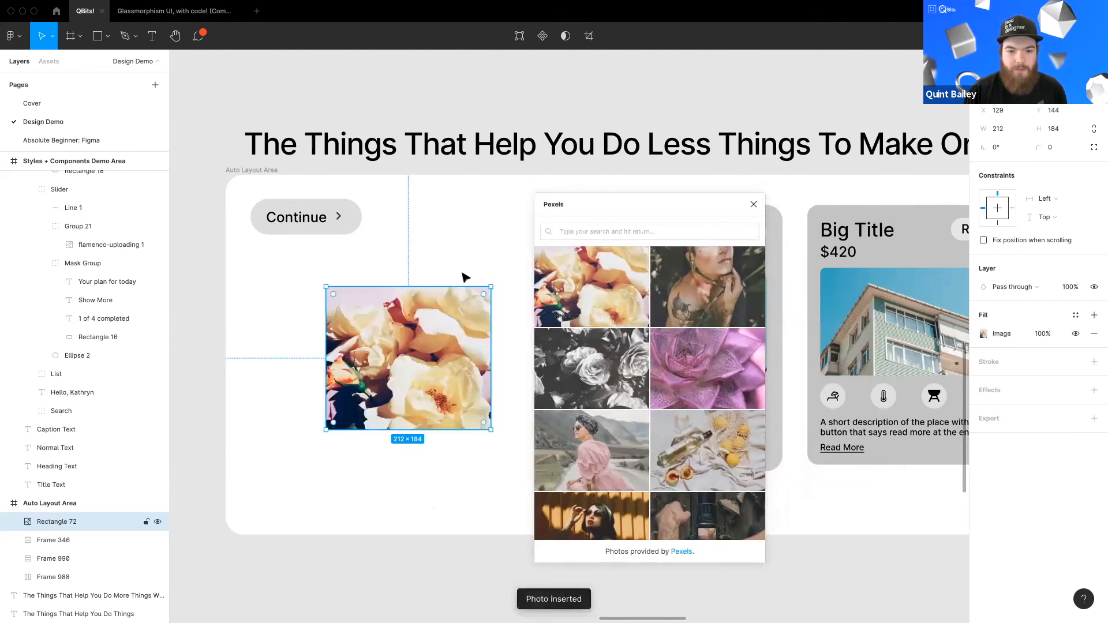
Step: Search Pexels for college, fill the rectangle with the first college photo and close the plugin
left_click(601, 233)
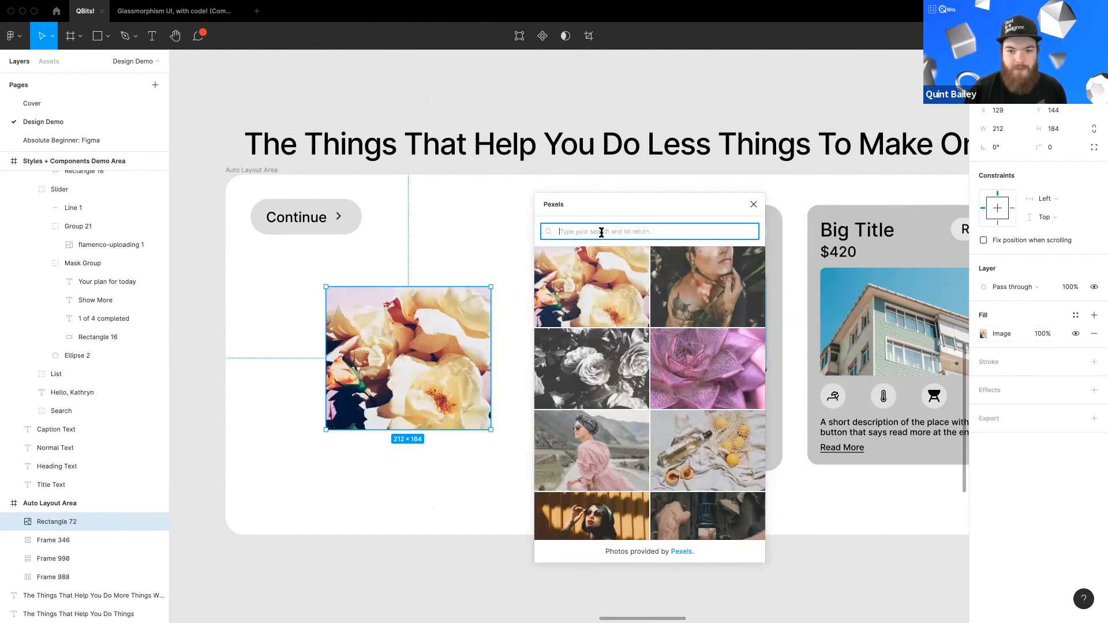
type("college")
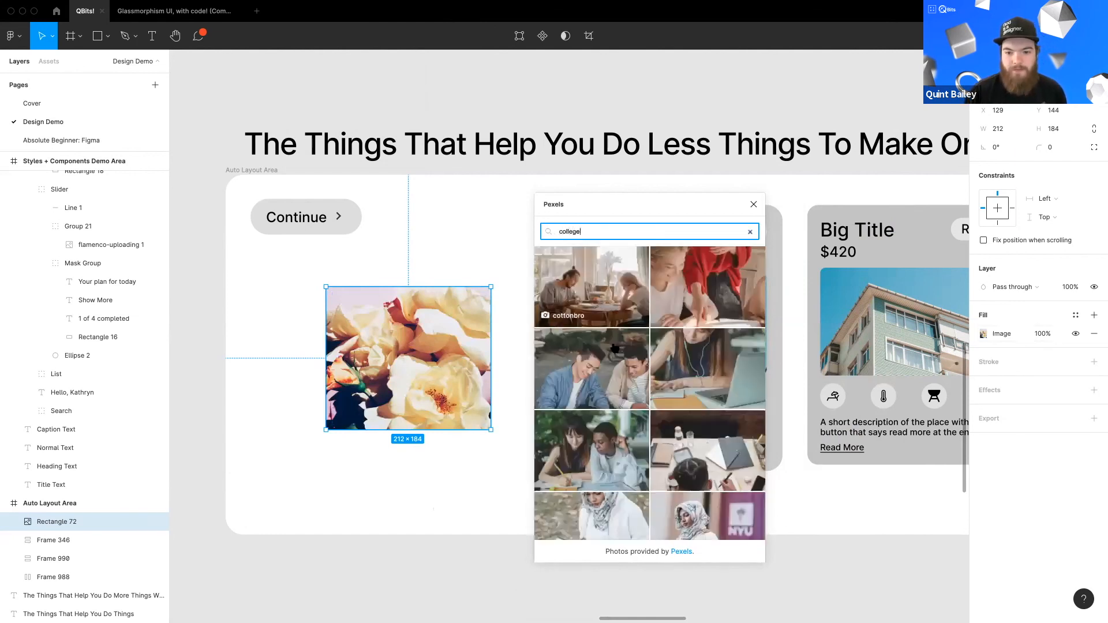
left_click(596, 285)
left_click(424, 480)
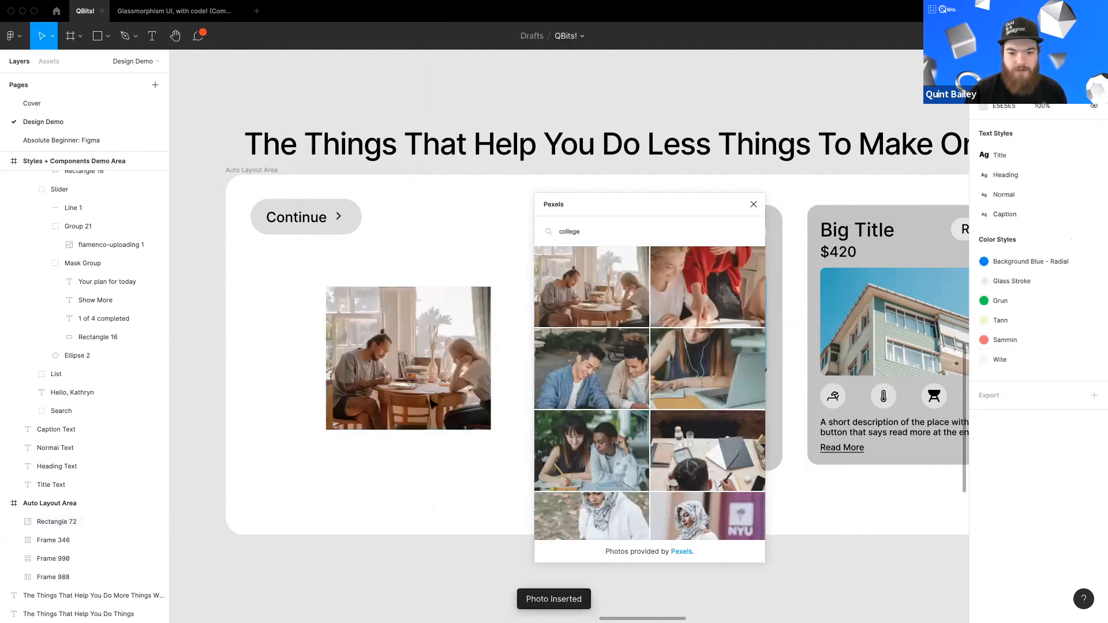
scroll(465, 316, "right", 1)
scroll(449, 254, "left", 1)
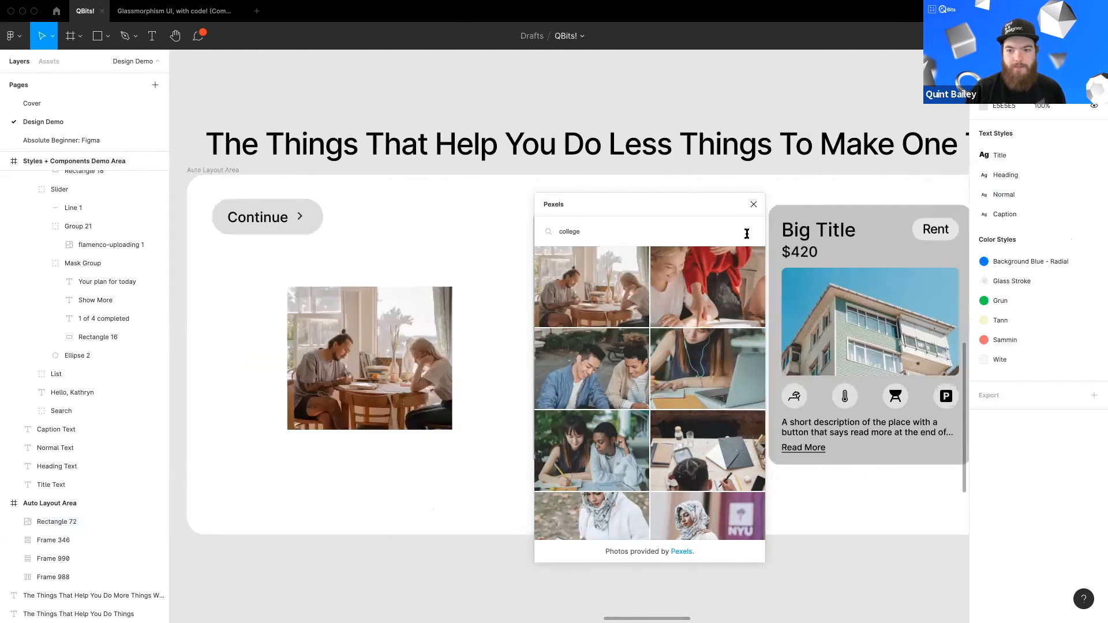
left_click(754, 204)
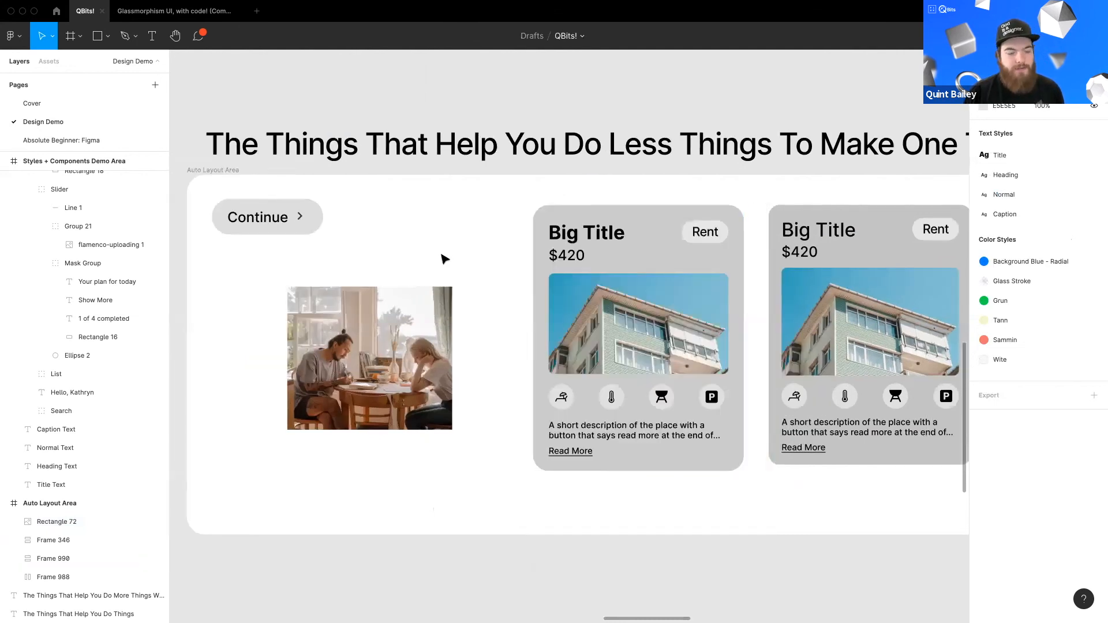
Step: Delete the photo-filled rectangle from the Auto Layout Area
scroll(437, 327, "left", 1)
scroll(438, 326, "down", 1)
left_click(434, 329)
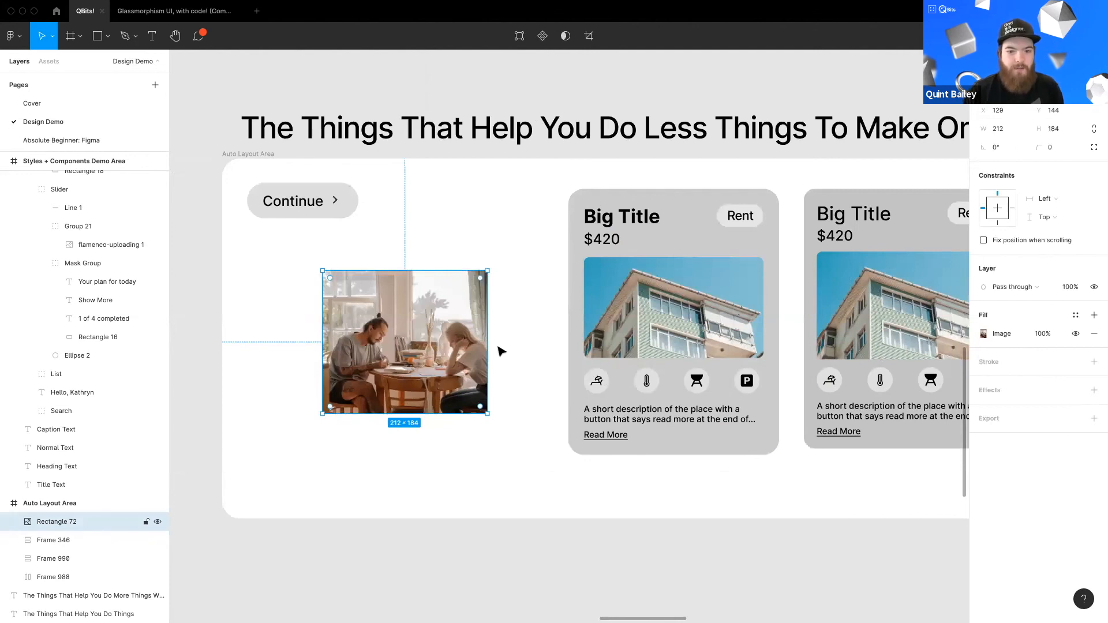
scroll(492, 346, "right", 1)
scroll(491, 346, "down", 1)
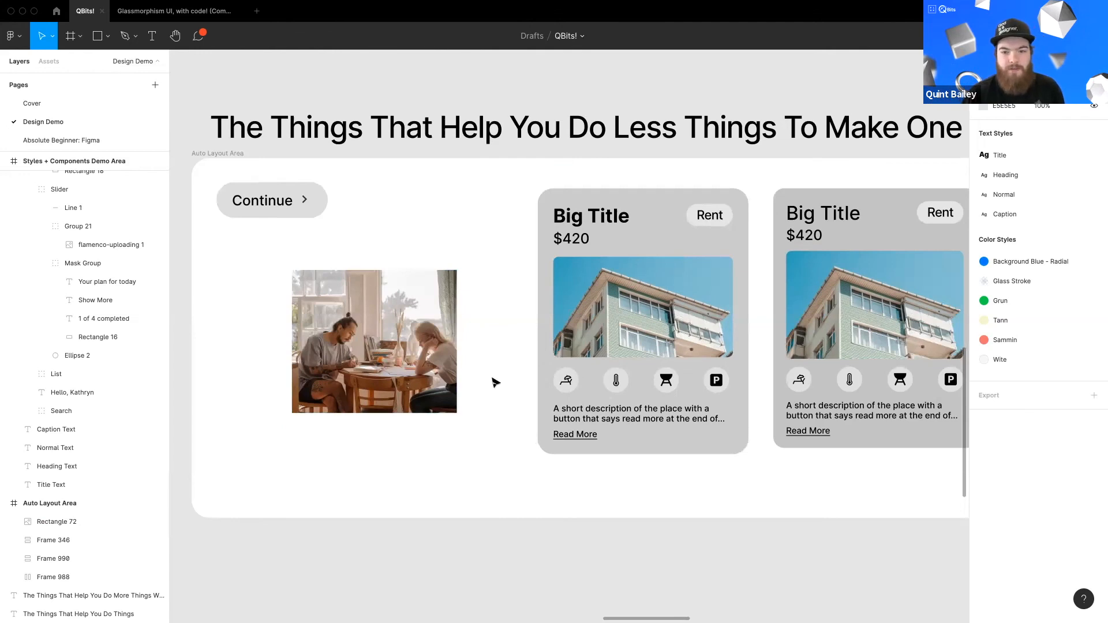
scroll(456, 389, "up", 1)
left_click(453, 389)
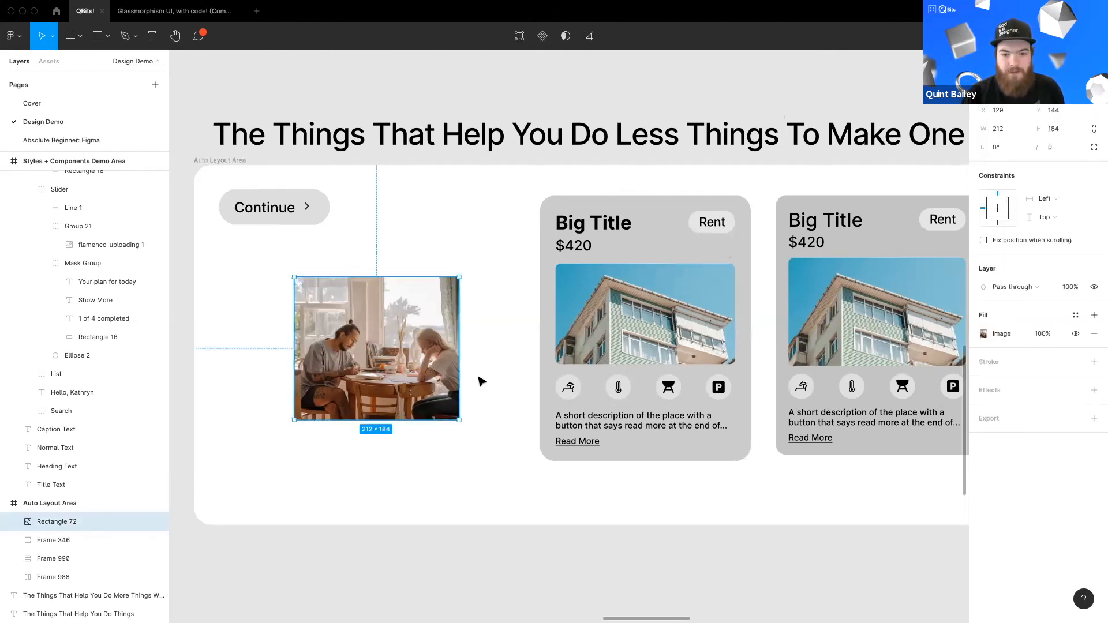
key("Delete")
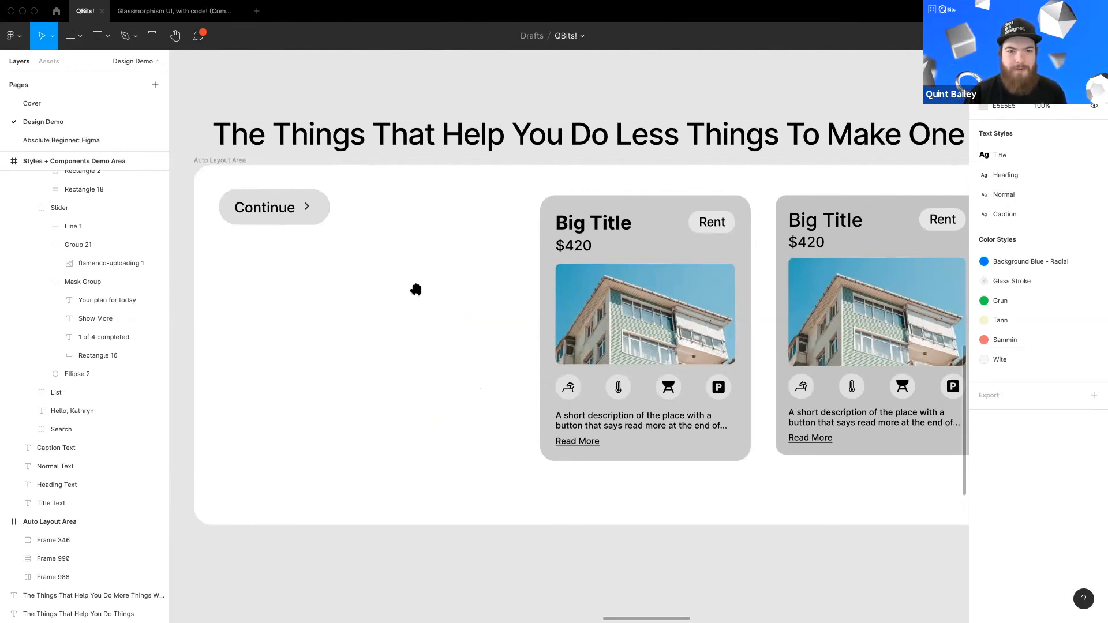
Step: Add the comment "Update screen" on the Hello, Kathryn phone screen in the Styles + Components Demo Area
scroll(415, 289, "down", 2)
key("c")
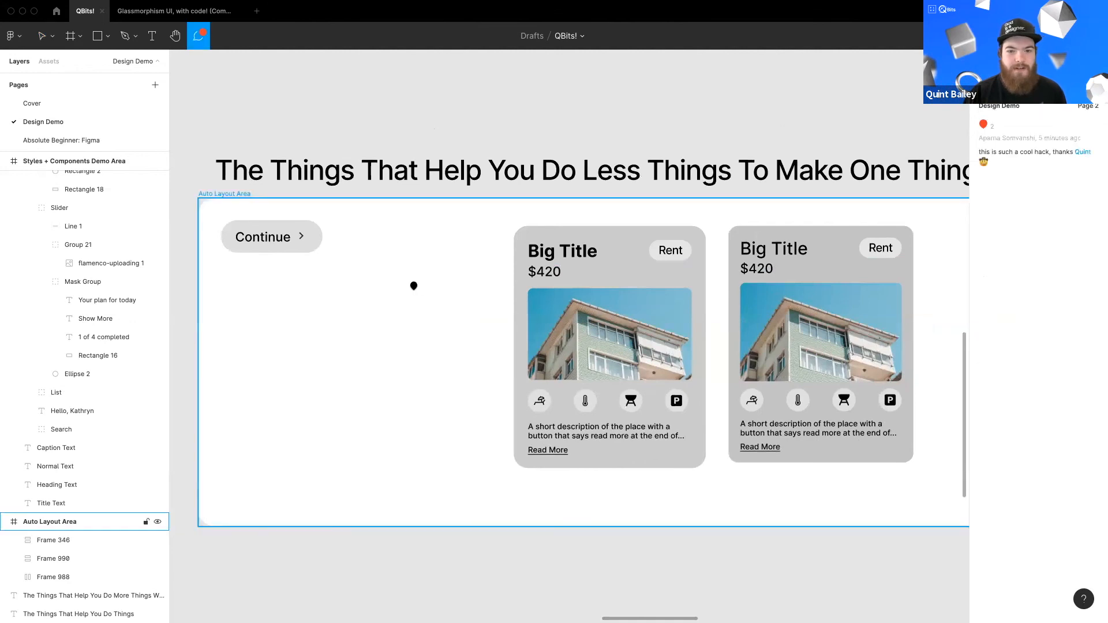
scroll(415, 288, "down", 10)
scroll(452, 369, "up", 5)
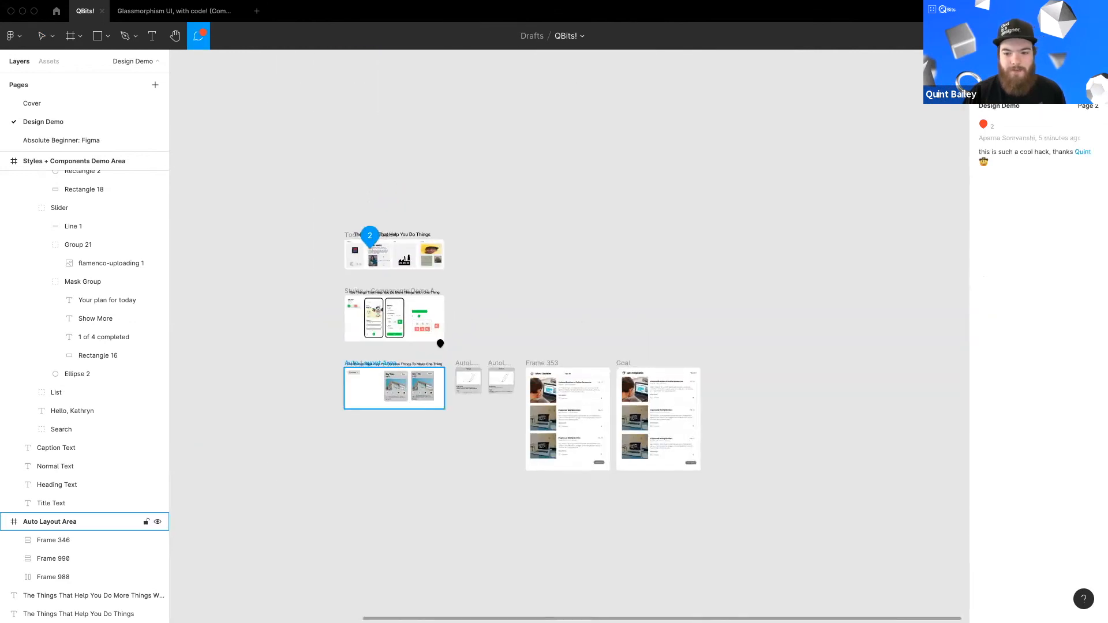
scroll(350, 271, "up", 5)
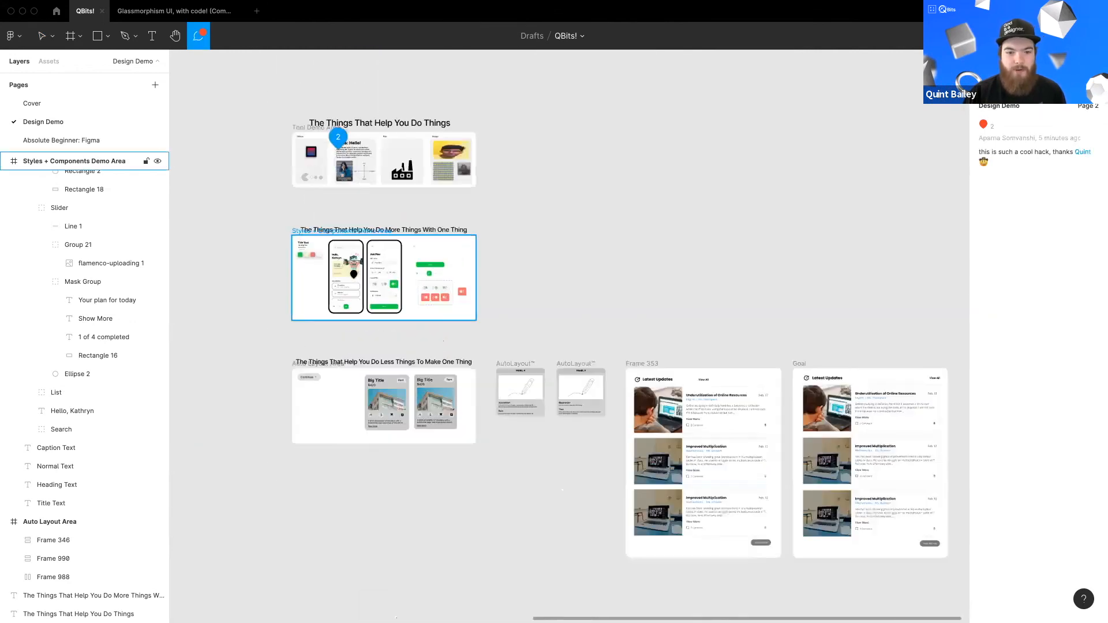
scroll(397, 300, "left", 1)
scroll(397, 300, "up", 1)
left_click(397, 296)
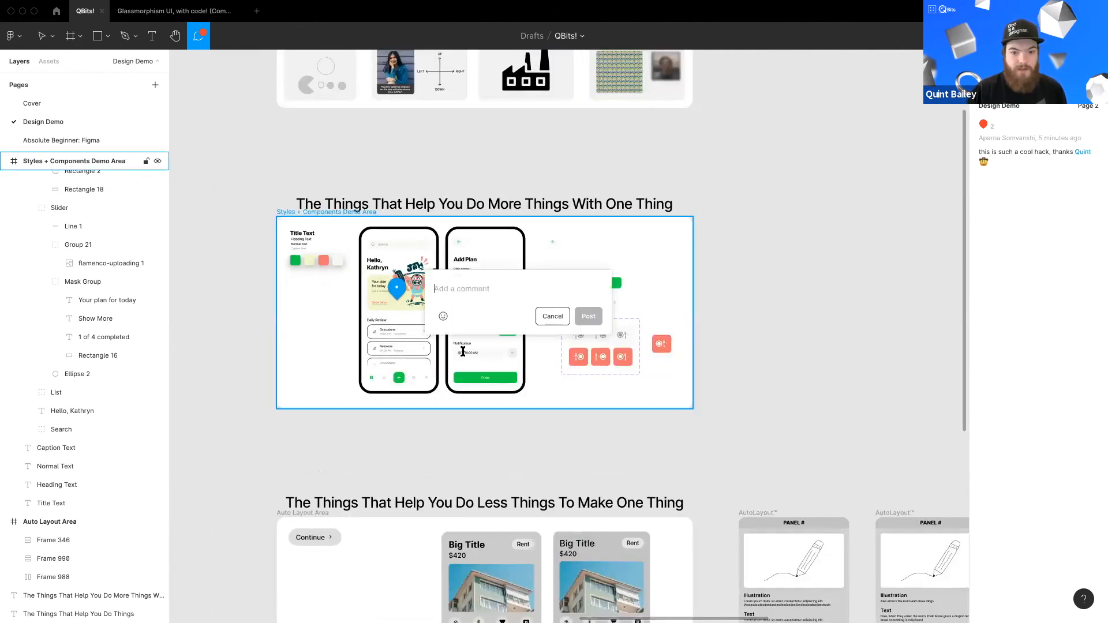
type("Update")
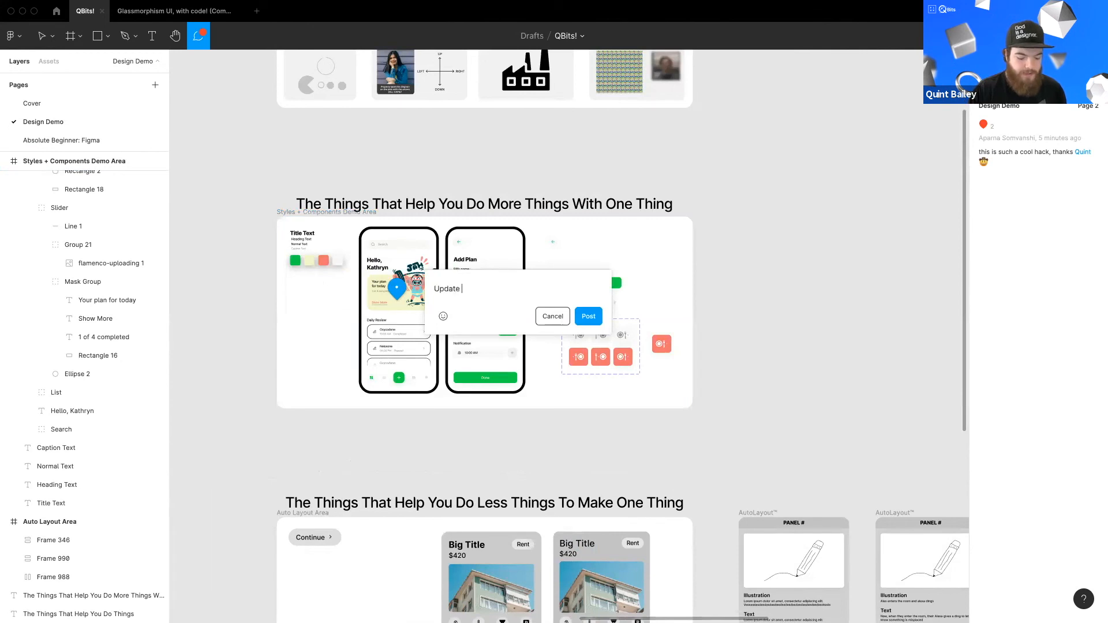
type(" screen")
key("shift+Return")
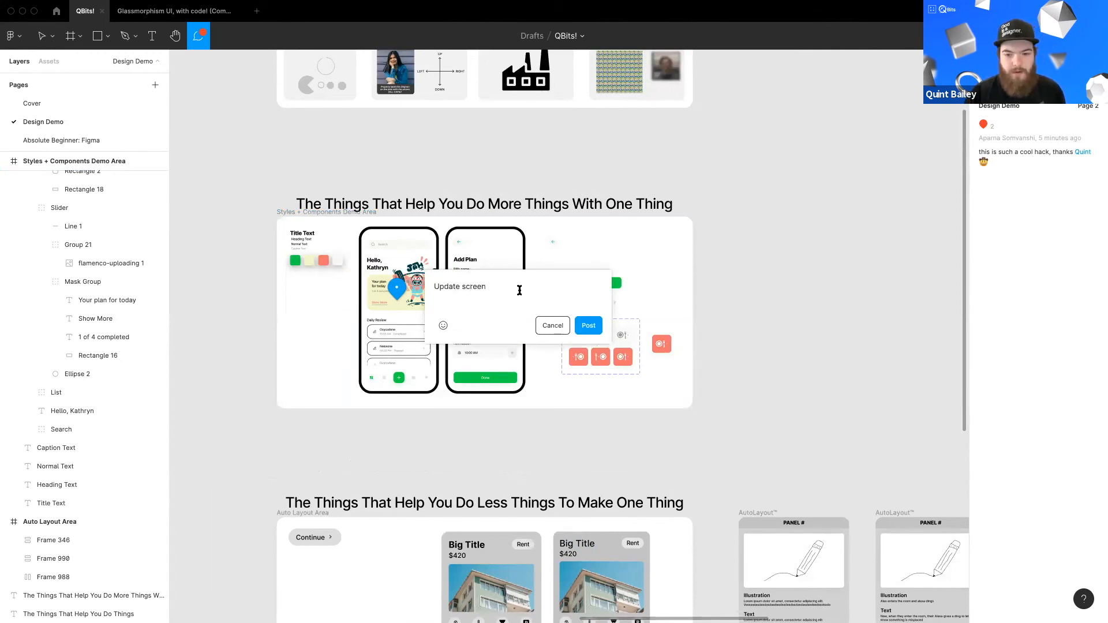
left_click(589, 326)
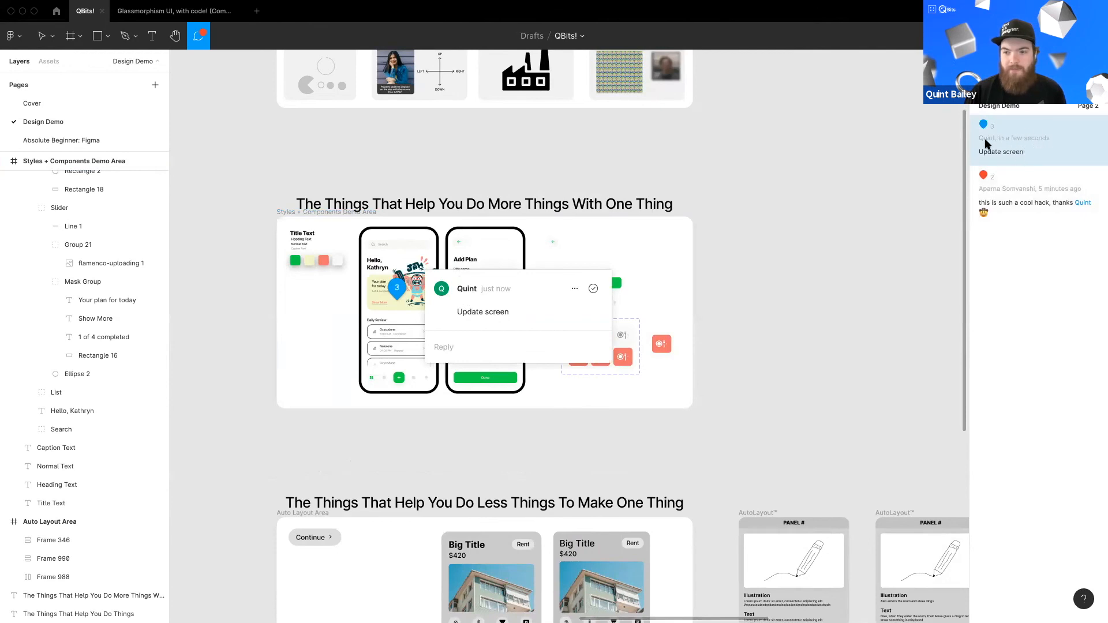
left_click(574, 289)
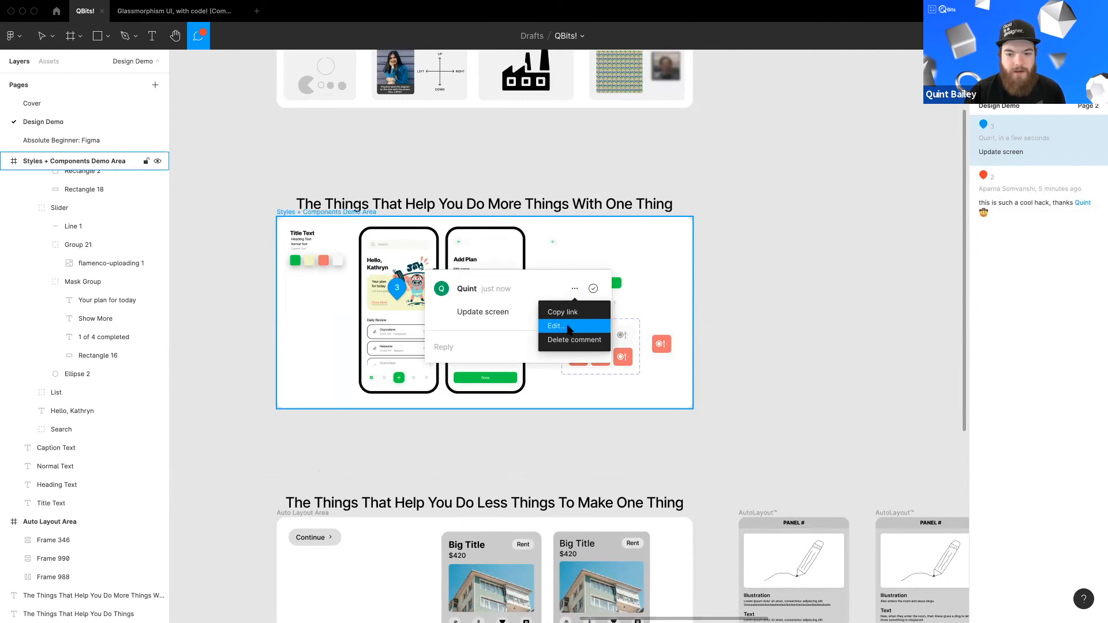
left_click(556, 273)
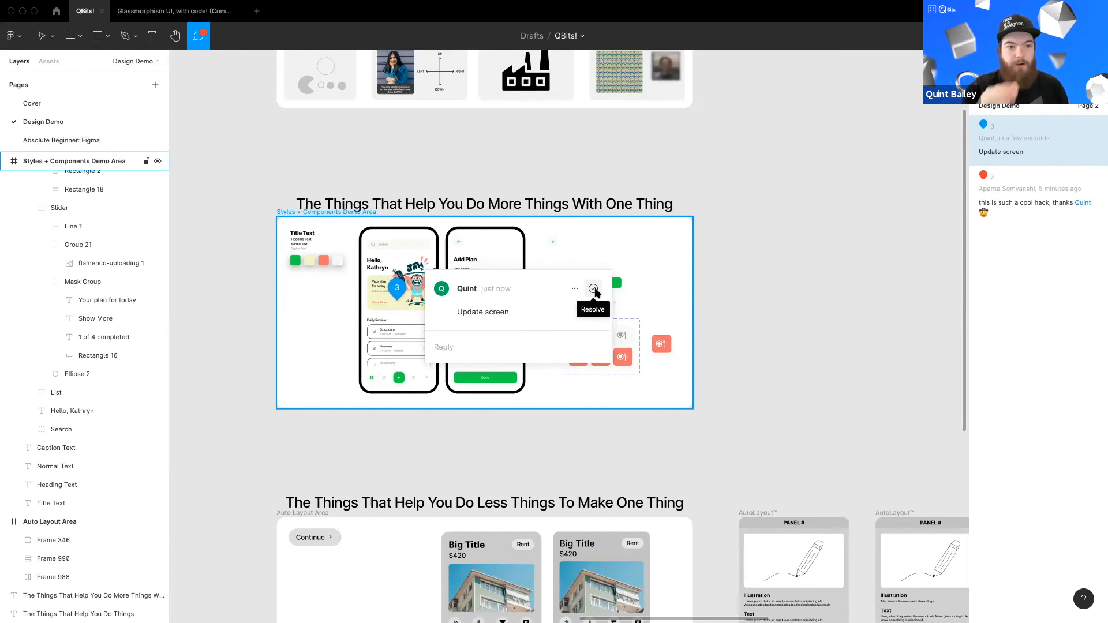
Step: Add the comment "dot too small" on the small dot beside the last red plate icon
left_click(626, 355)
scroll(624, 358, "up", 5)
scroll(599, 358, "up", 10)
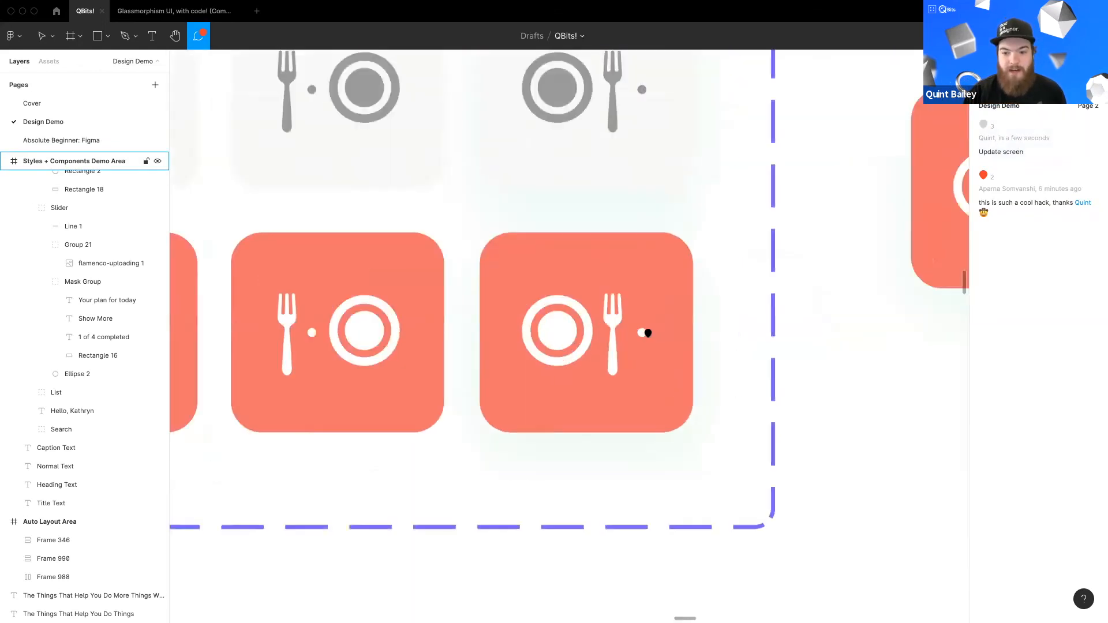
left_click(562, 330)
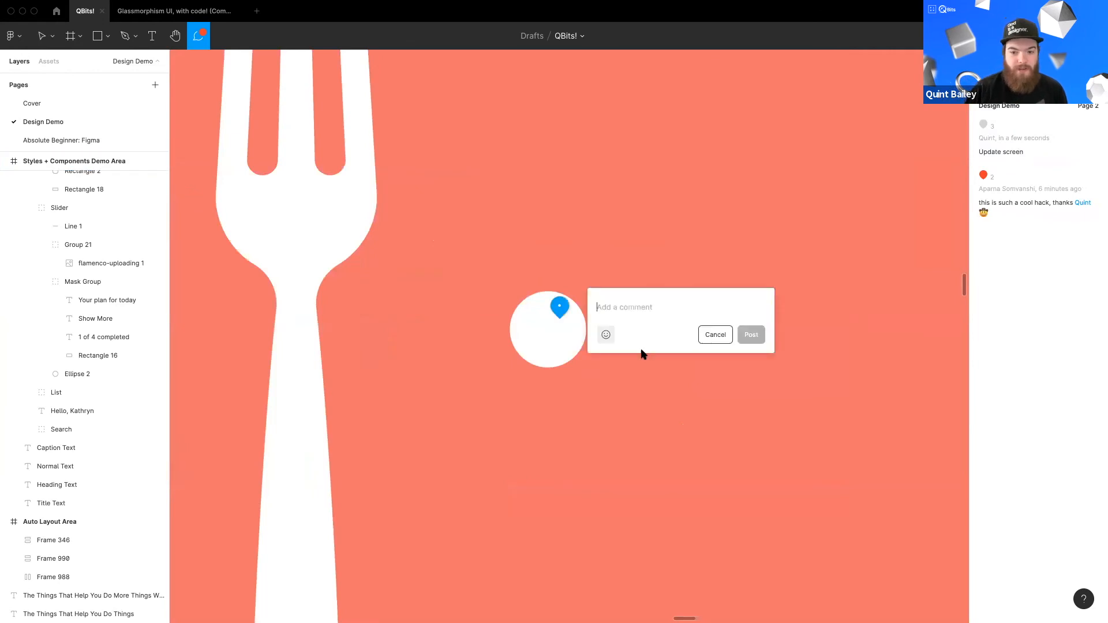
type("dot too small")
key("Return")
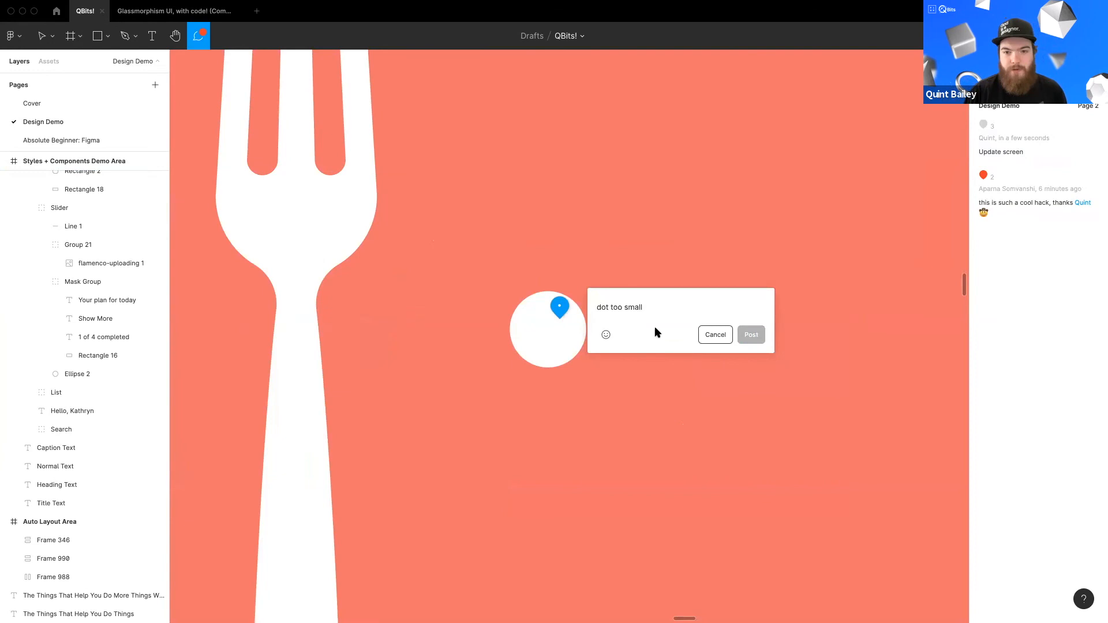
Step: Open the "this is such a cool hack" comment on the Text card of the Tool Demo Area and resolve it
scroll(502, 360, "down", 10)
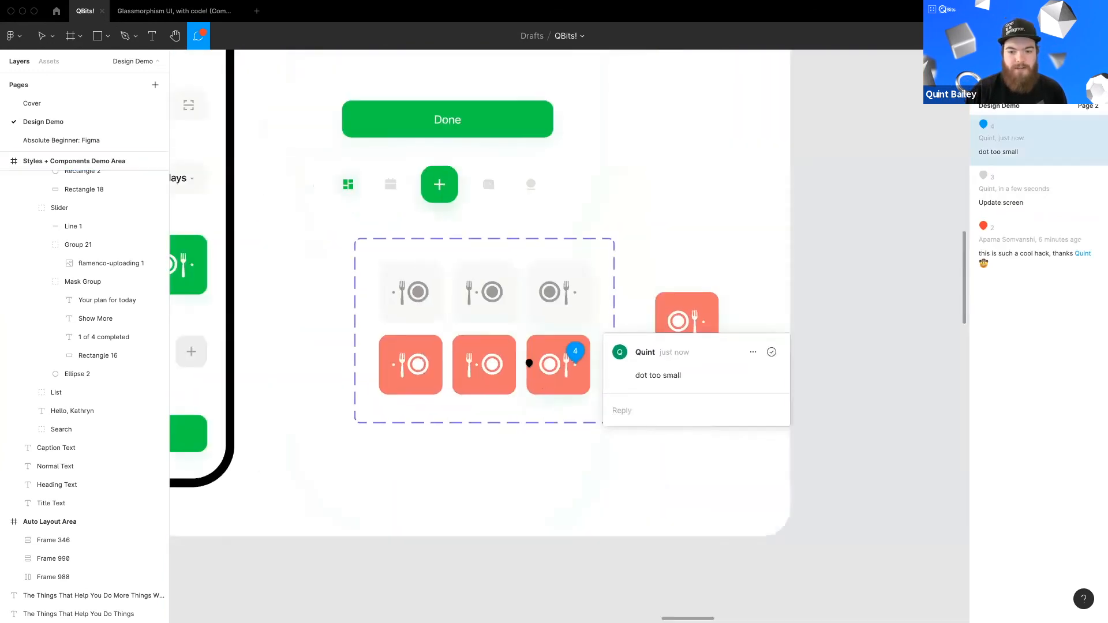
scroll(522, 359, "down", 10)
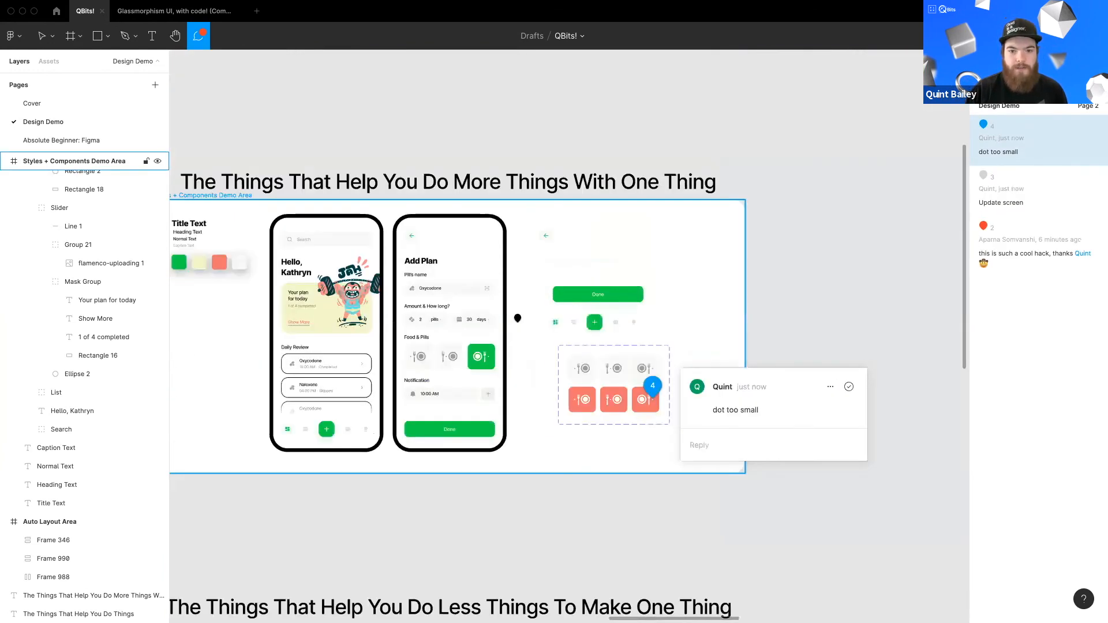
scroll(523, 316, "down", 15)
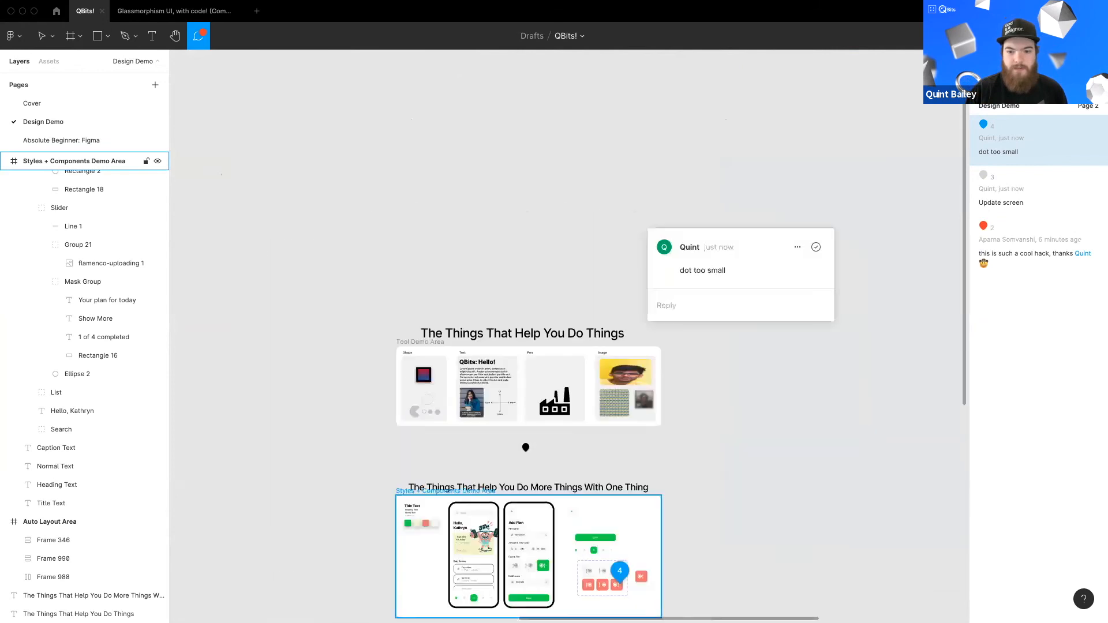
scroll(484, 290, "down", 4)
left_click(480, 339)
scroll(462, 261, "up", 2)
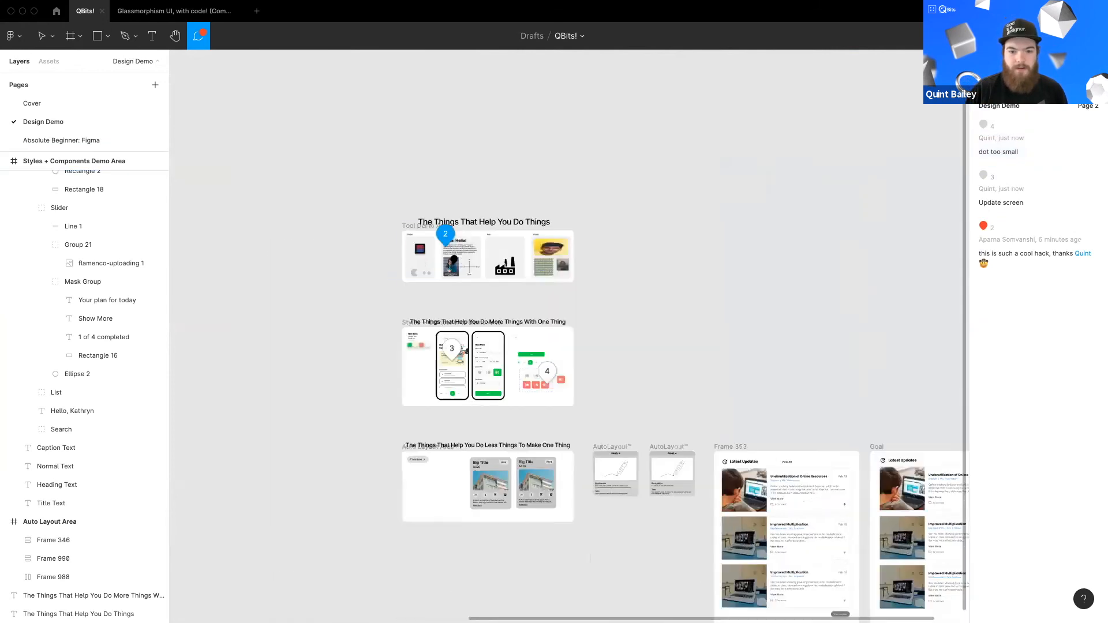
scroll(463, 264, "up", 5)
scroll(477, 353, "up", 3)
scroll(465, 303, "up", 5)
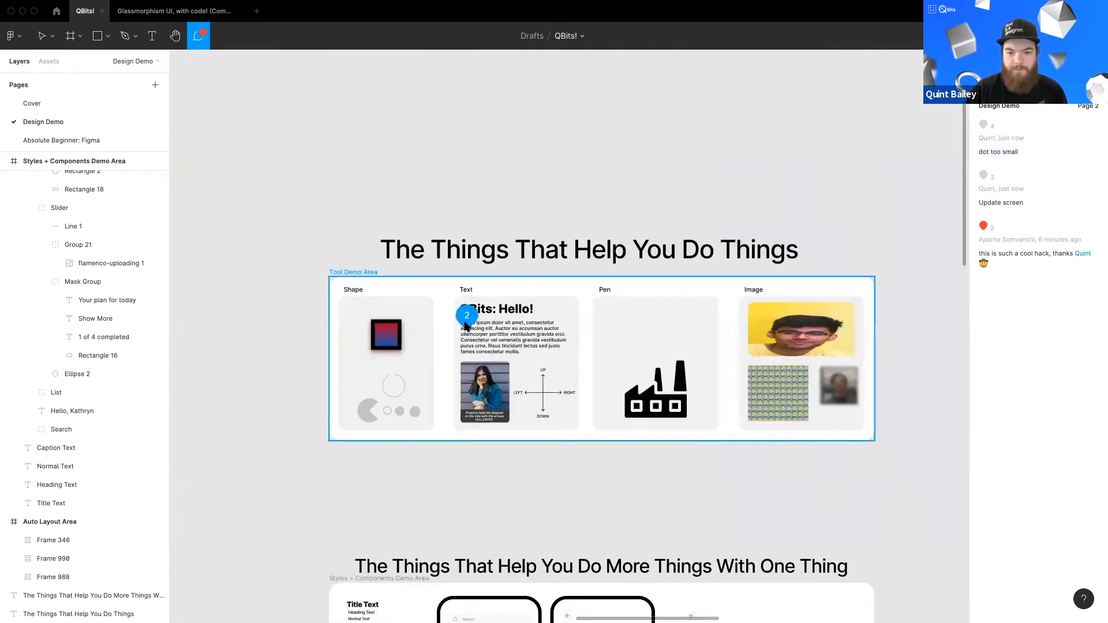
left_click(467, 323)
left_click_drag(529, 338, 628, 340)
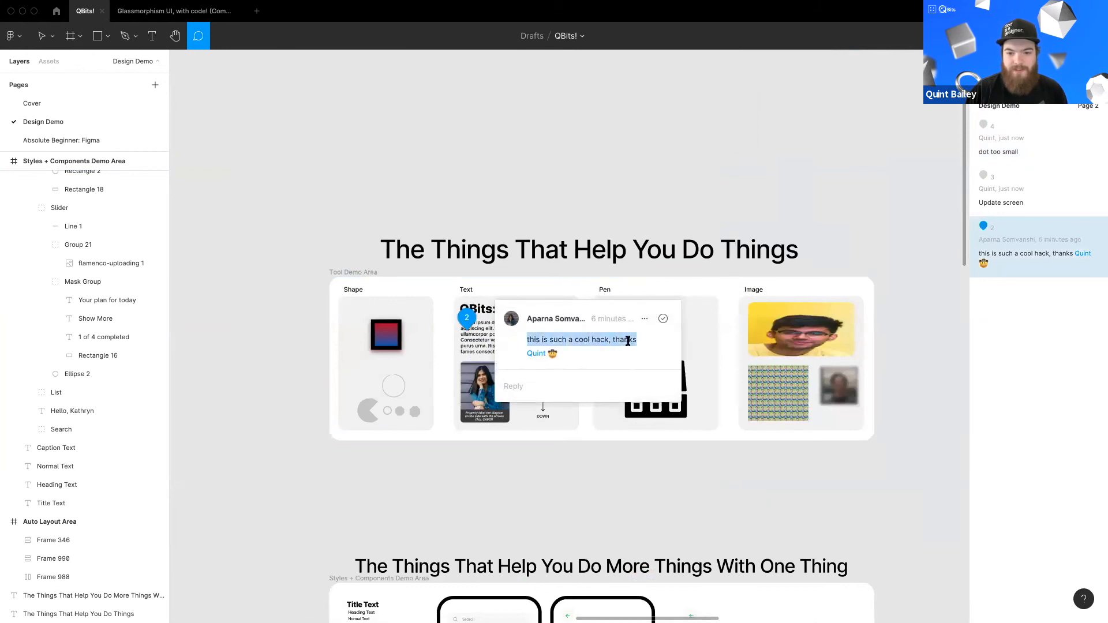
left_click(553, 353)
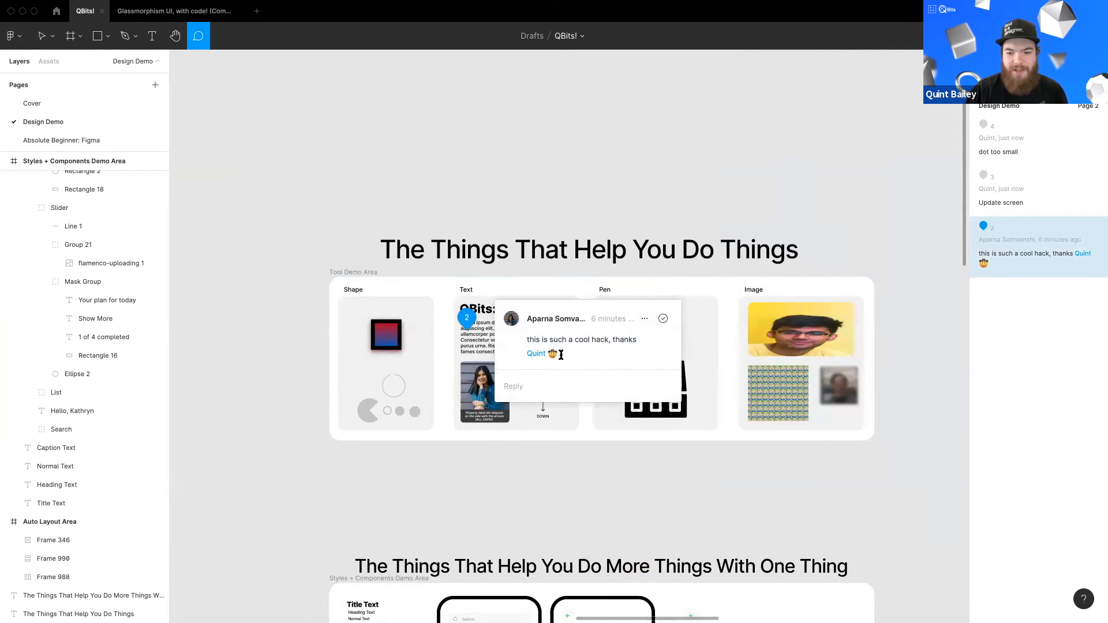
left_click(663, 319)
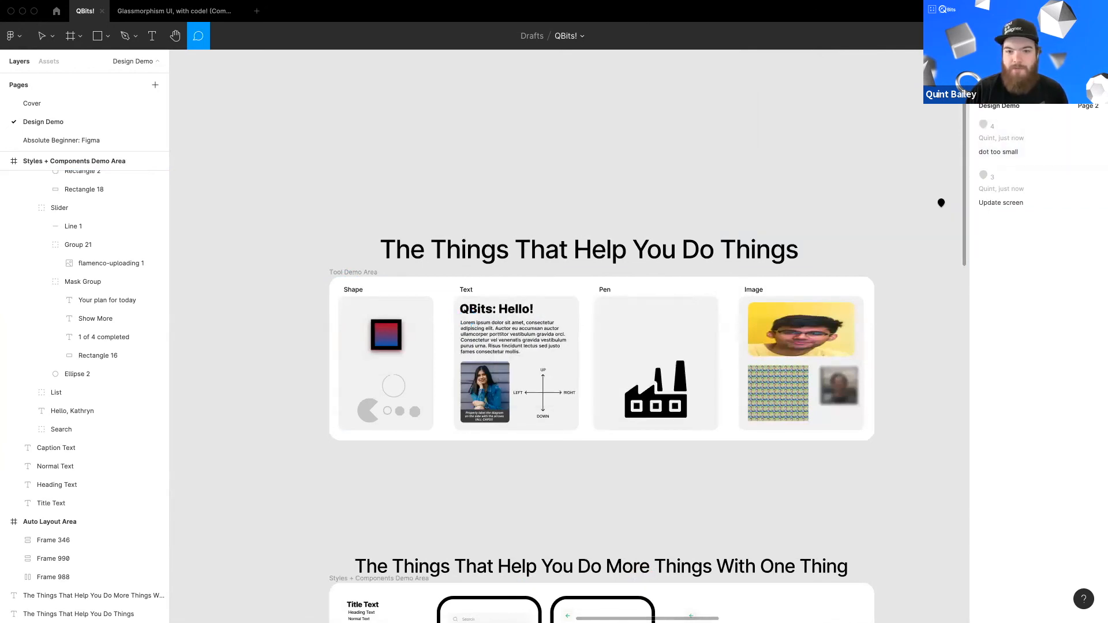
Step: Leave commenting and return to the Move tool
scroll(479, 277, "down", 5)
scroll(479, 277, "right", 2)
scroll(465, 194, "down", 5)
scroll(465, 194, "right", 1)
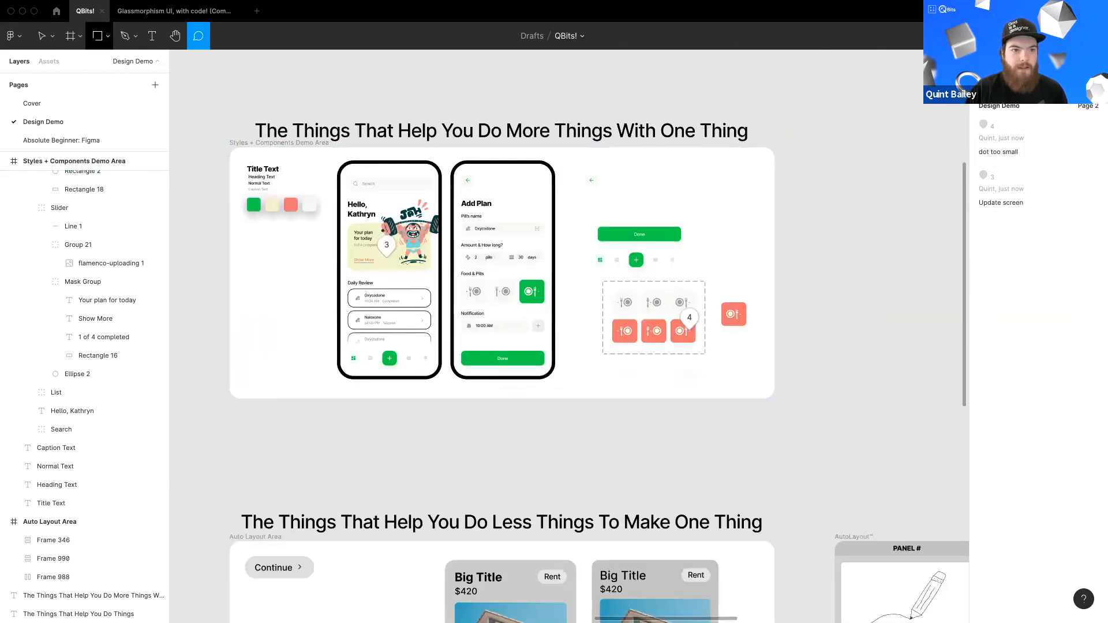
key("v")
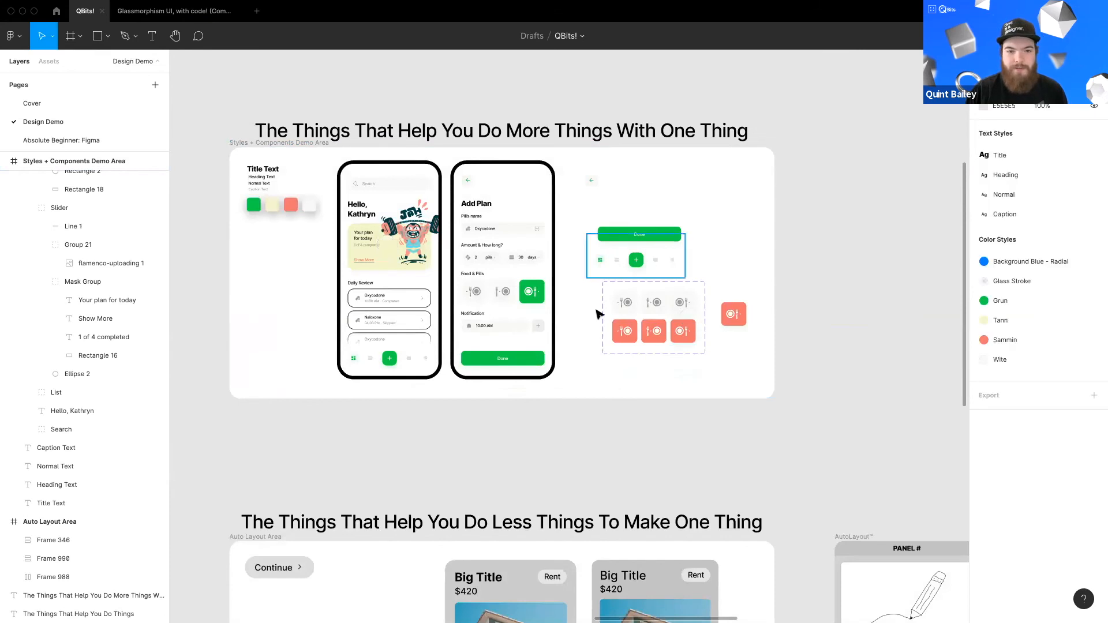
scroll(610, 340, "up", 1)
scroll(610, 341, "left", 1)
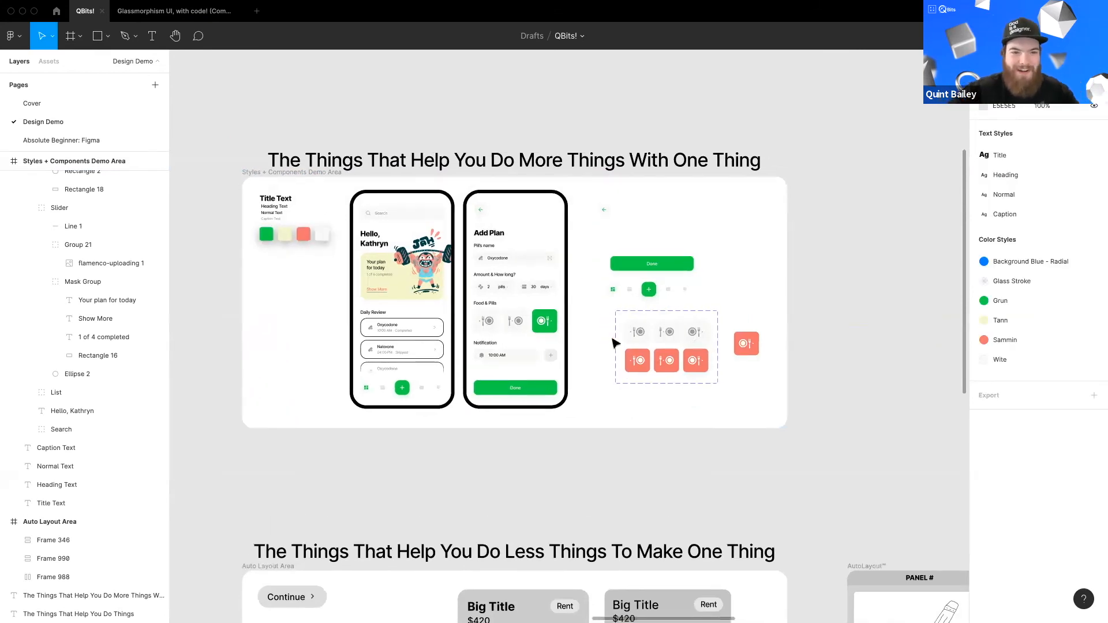
scroll(594, 335, "up", 1)
scroll(594, 335, "left", 1)
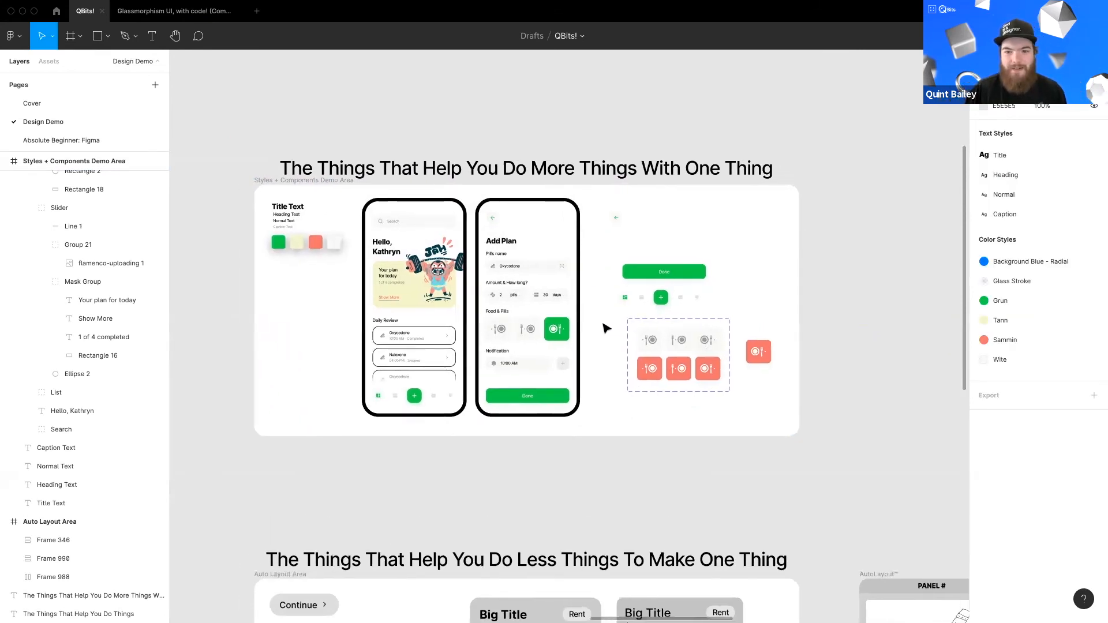